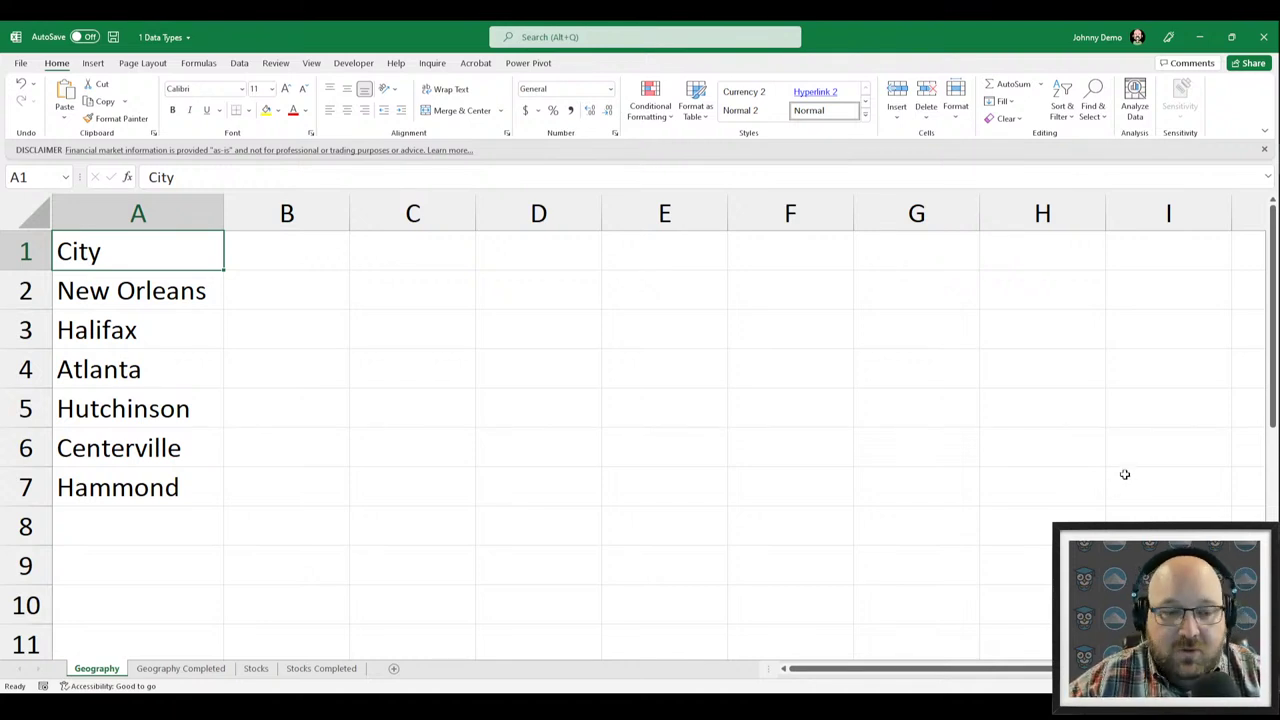
Check the account page's product and version information, then return to the Geography sheet.
left_click(290, 377)
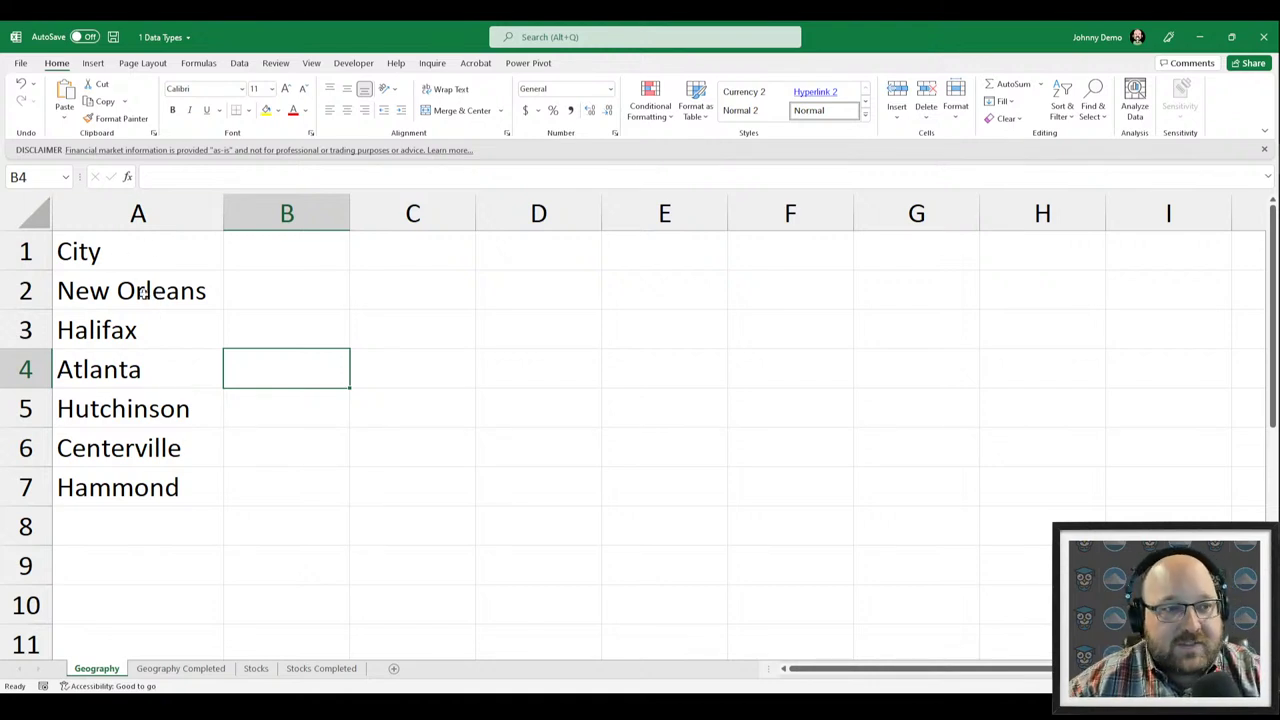
left_click(20, 64)
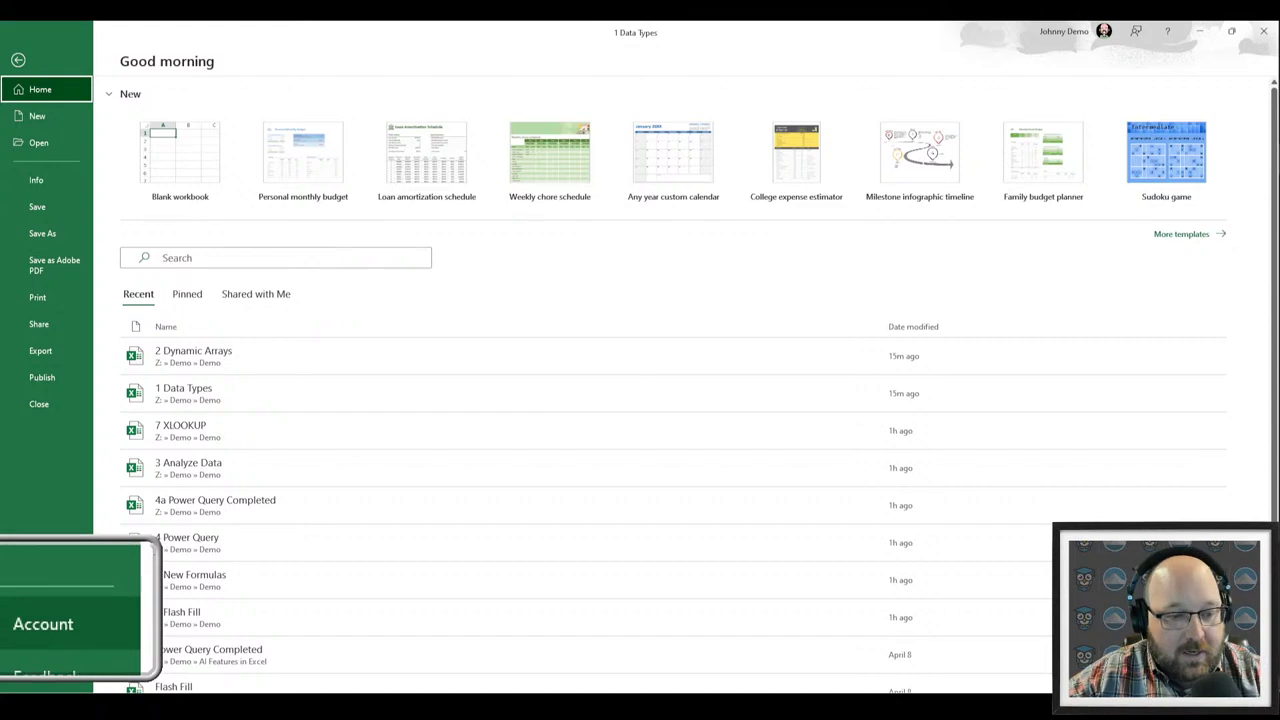
left_click(47, 614)
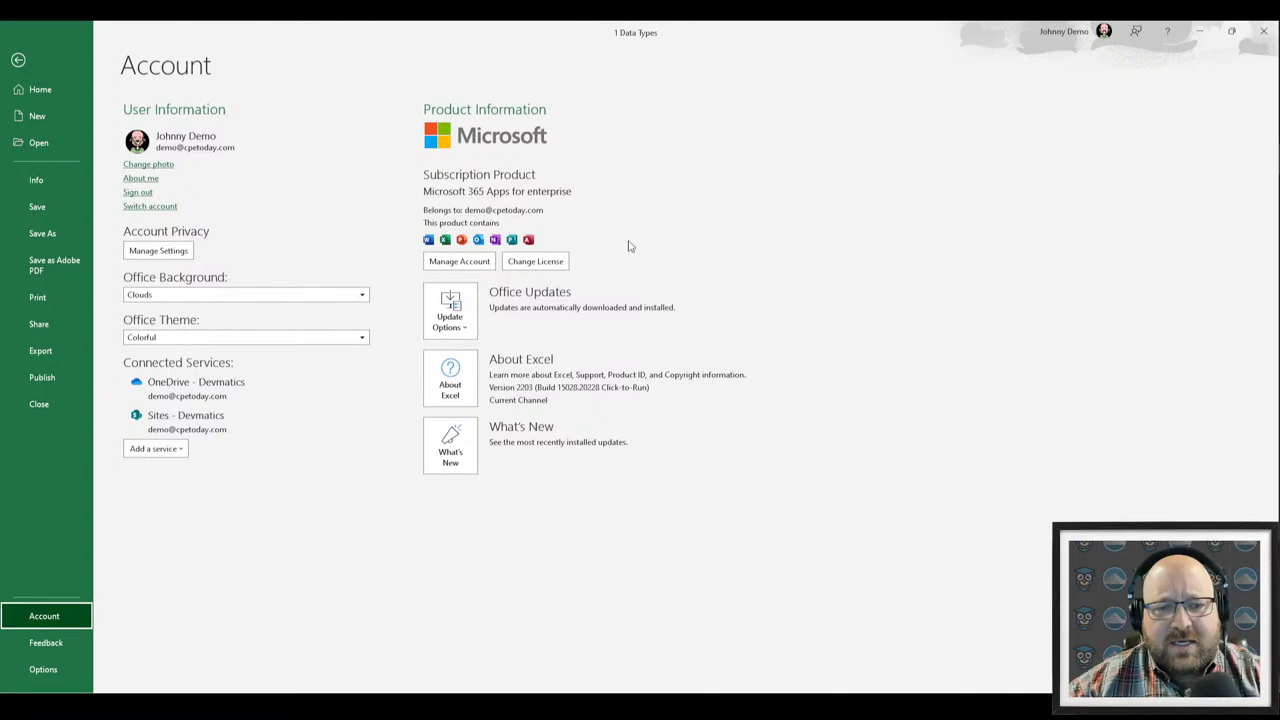
key("Escape")
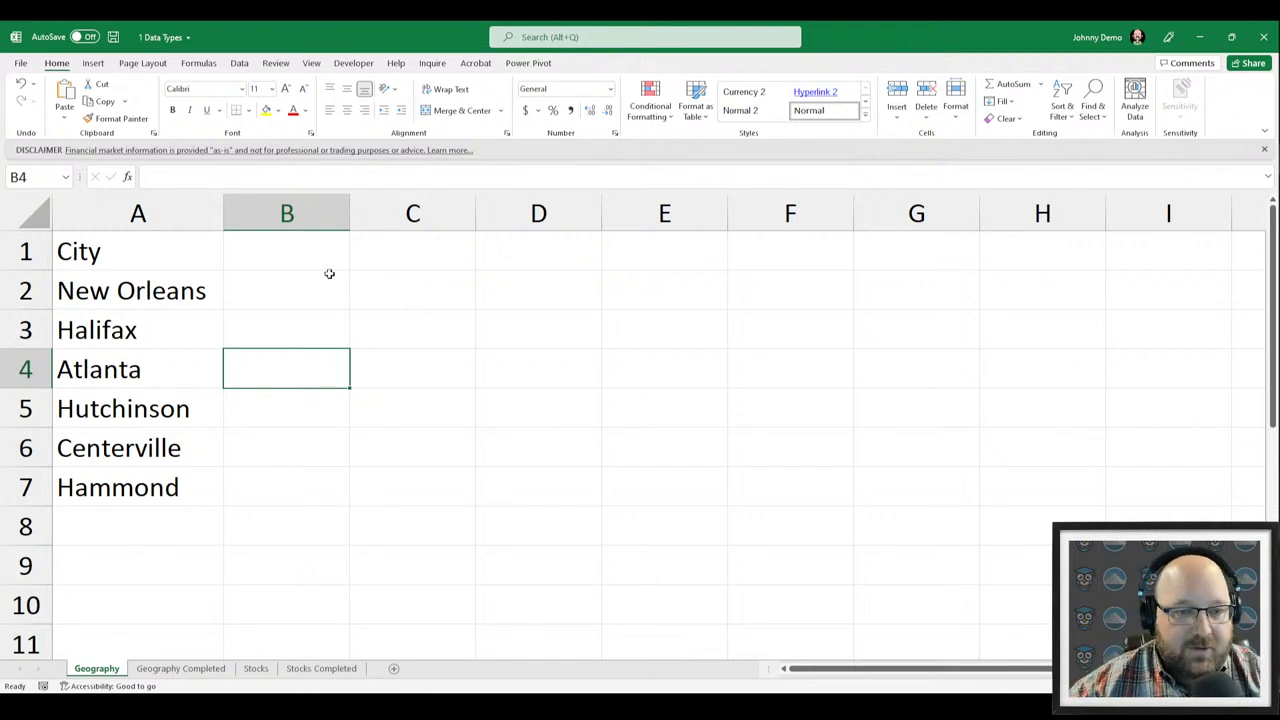
left_click(320, 222)
left_click(25, 329)
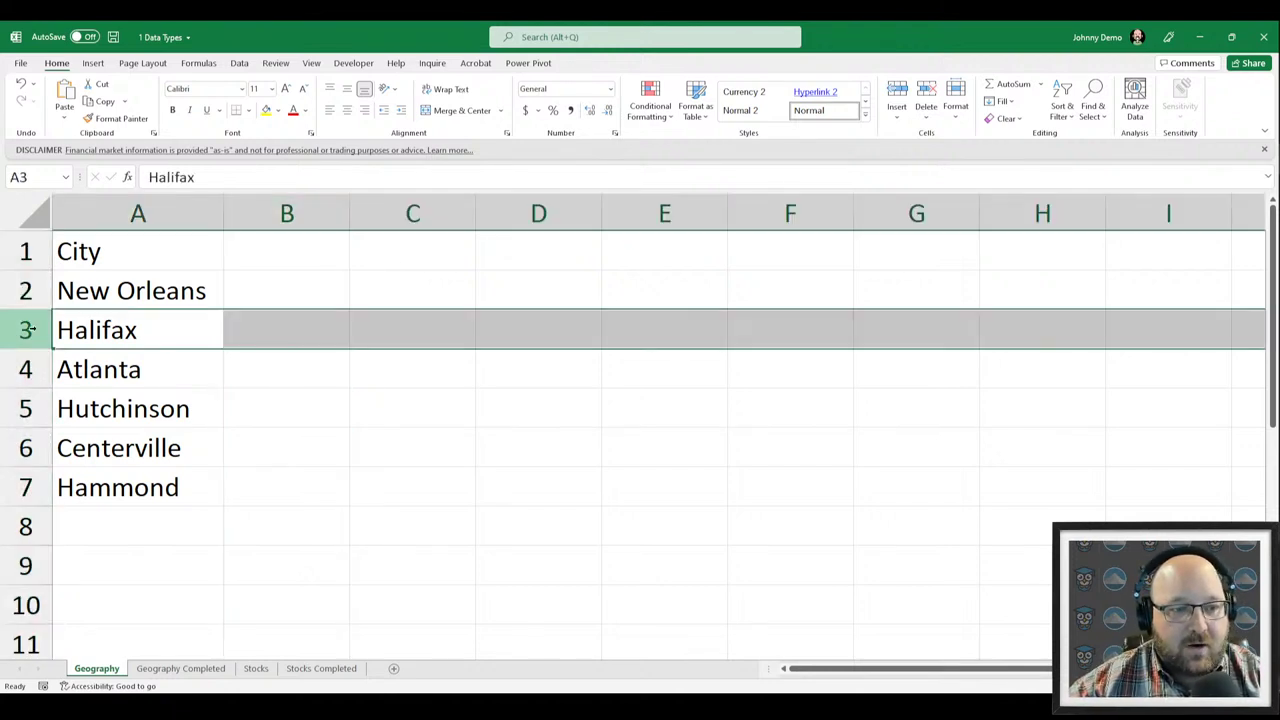
left_click(397, 322)
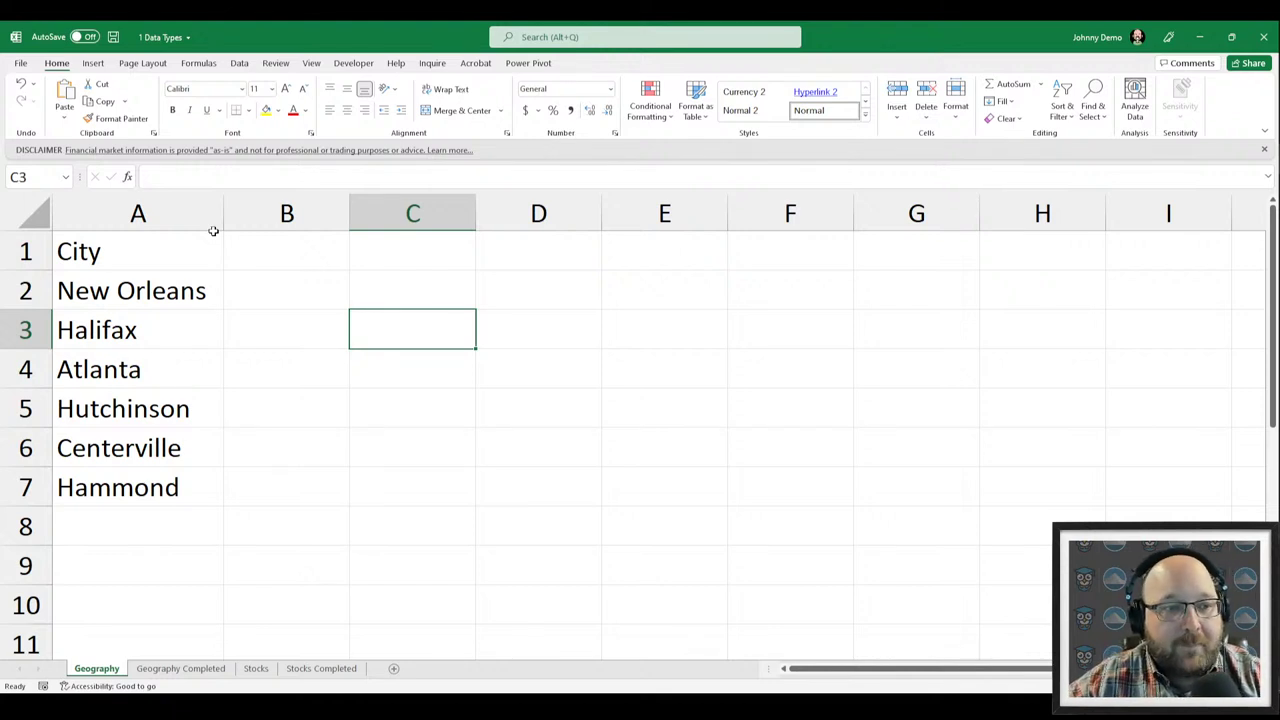
left_click(113, 328)
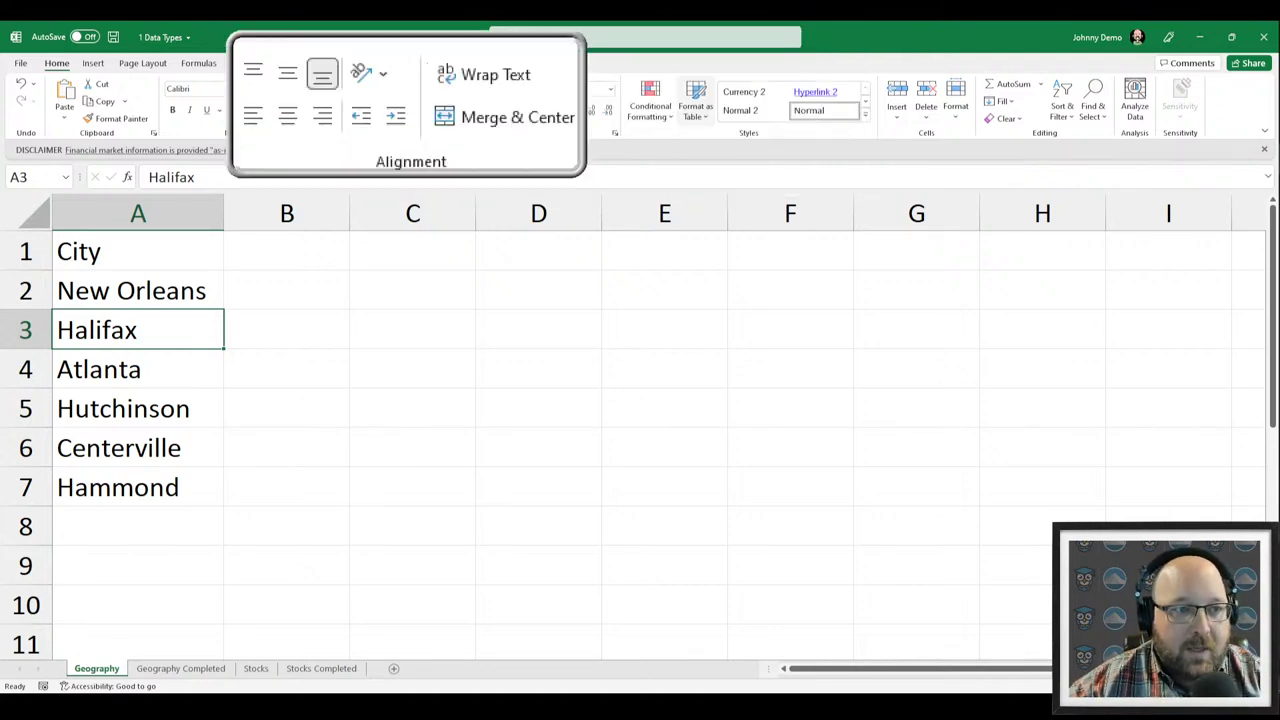
Convert the city list in A1:A7 into a table that has headers.
left_click(94, 65)
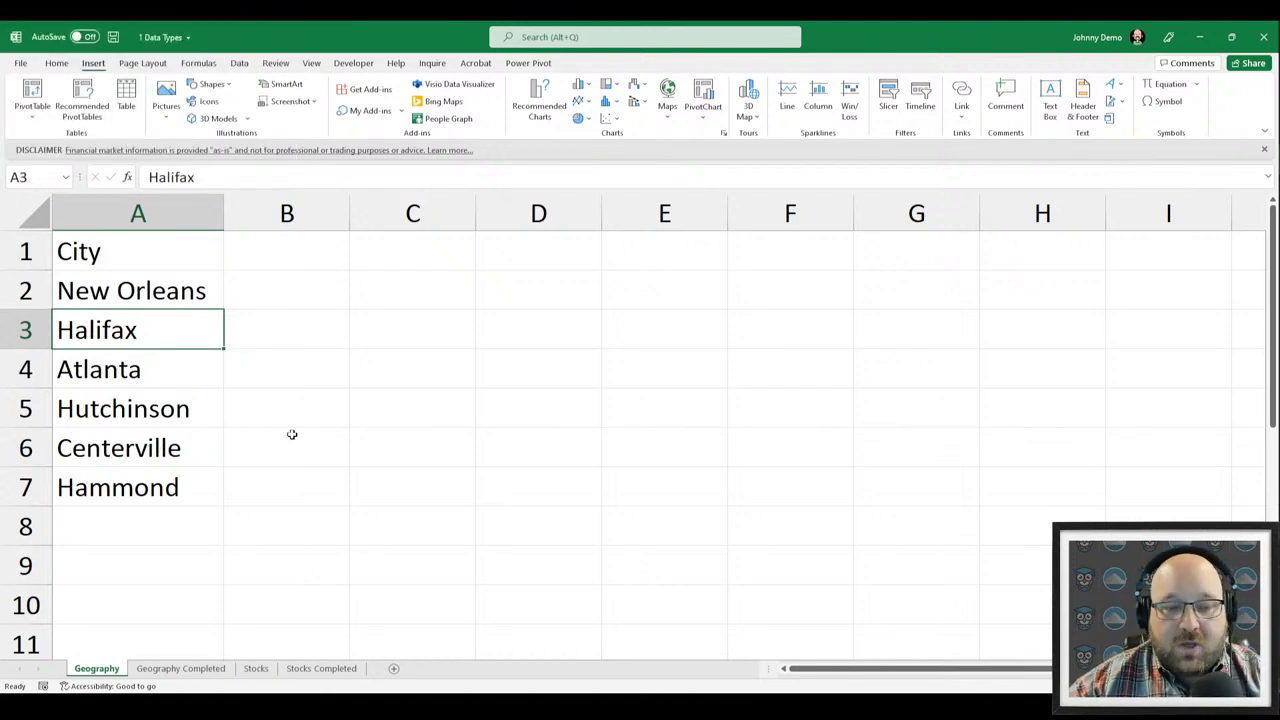
left_click(118, 256)
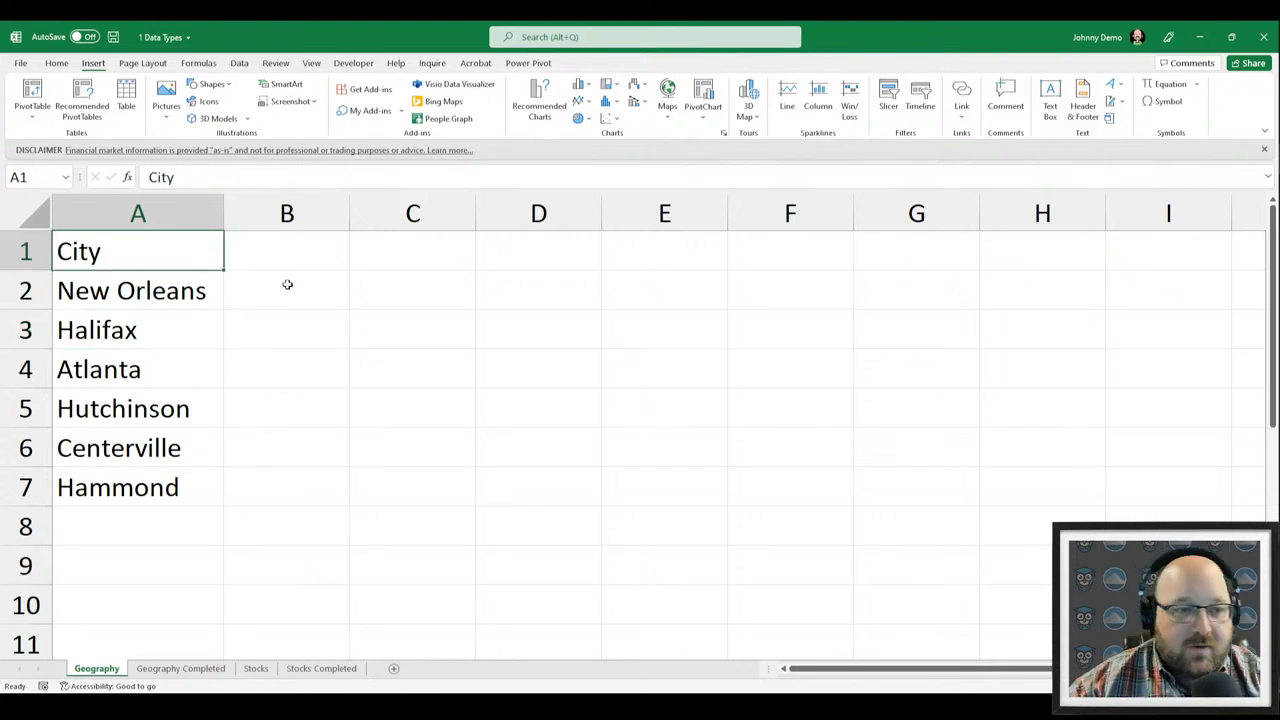
left_click_drag(90, 298, 85, 478)
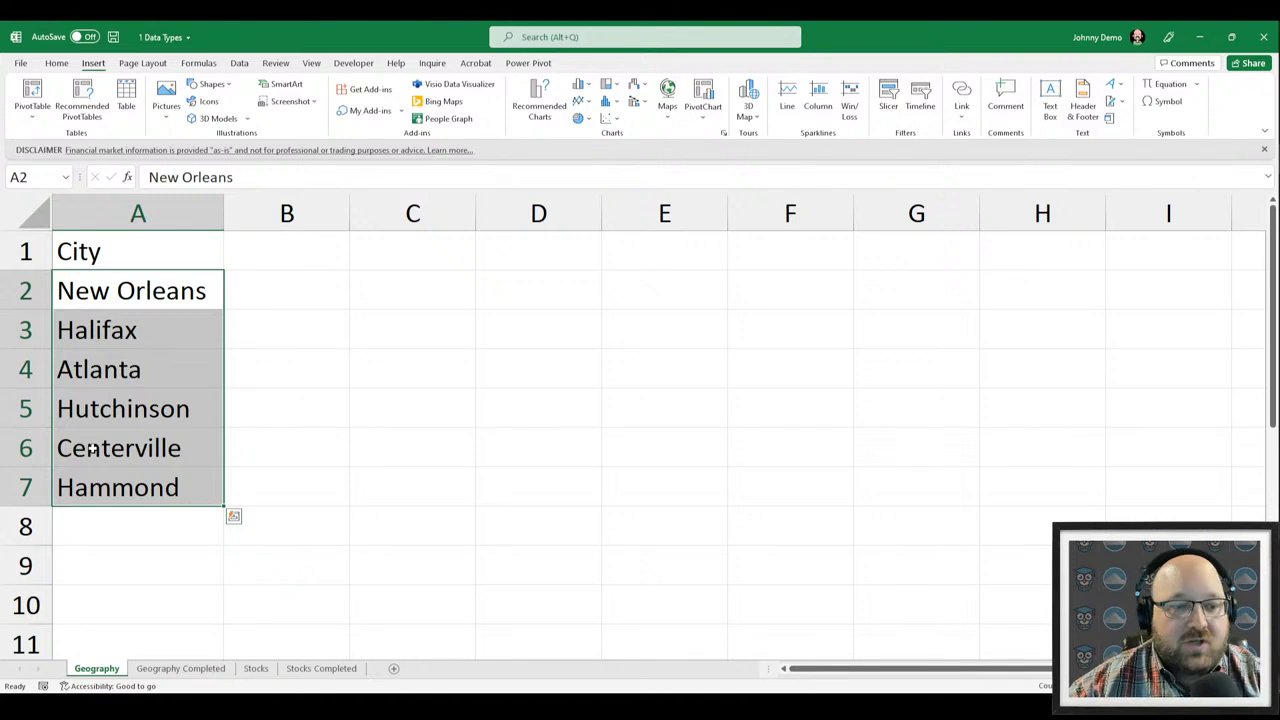
left_click(147, 352)
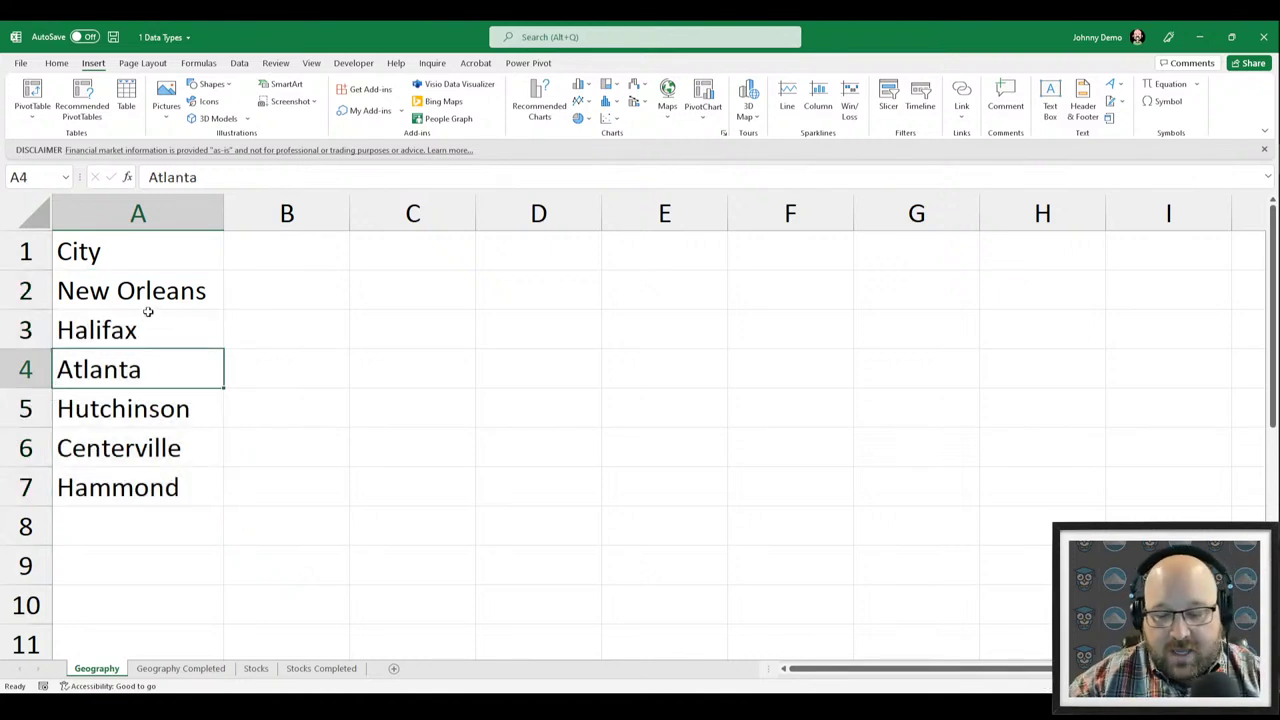
type("t")
key("Escape")
key("ctrl+t")
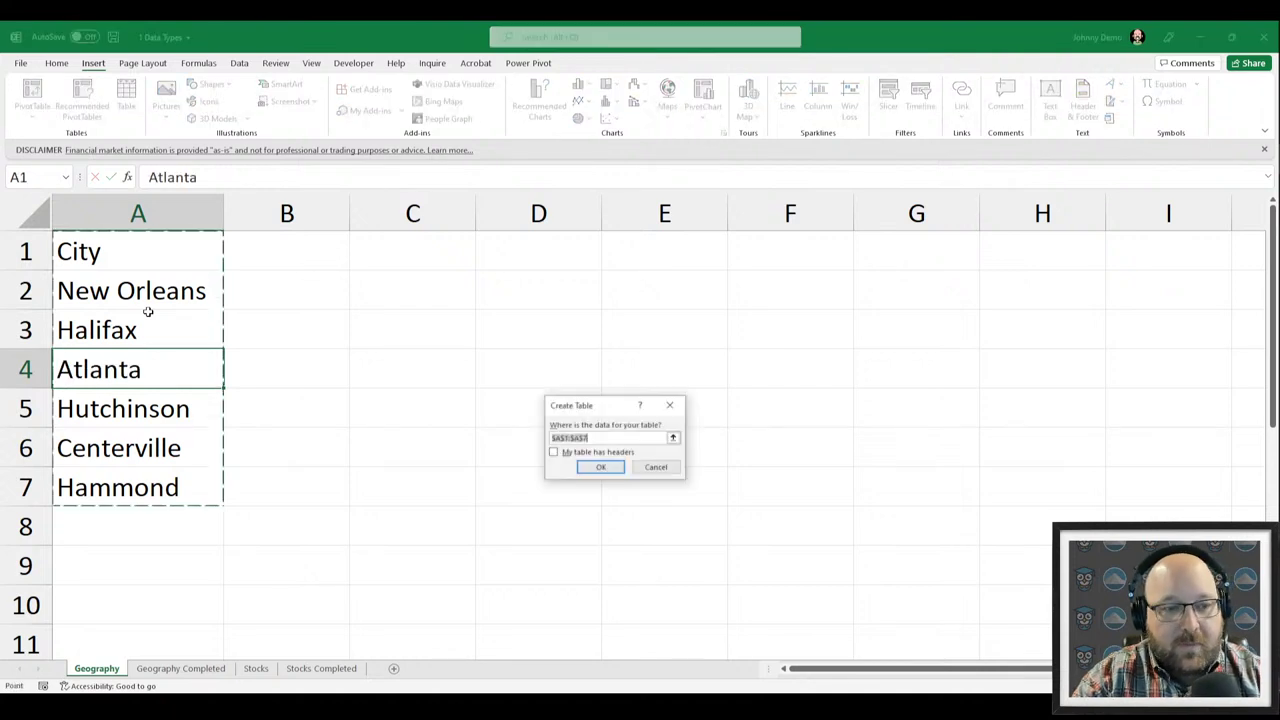
left_click_drag(588, 412, 430, 313)
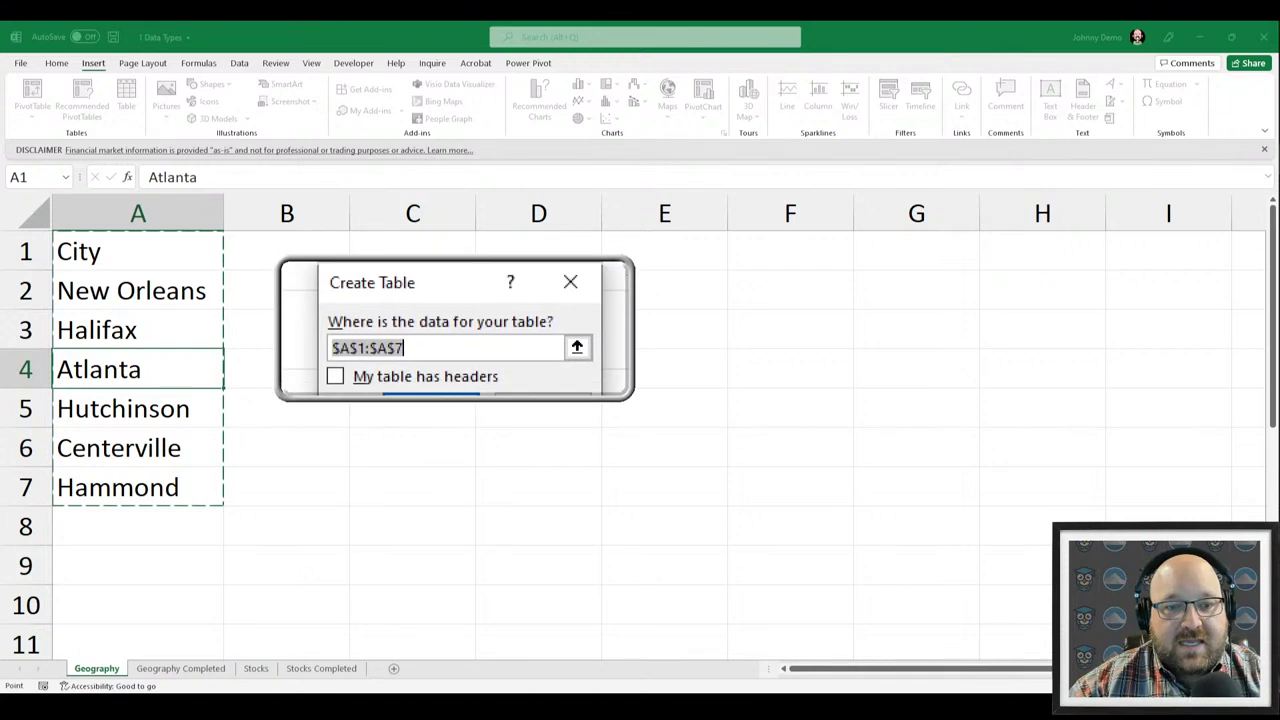
left_click(430, 353)
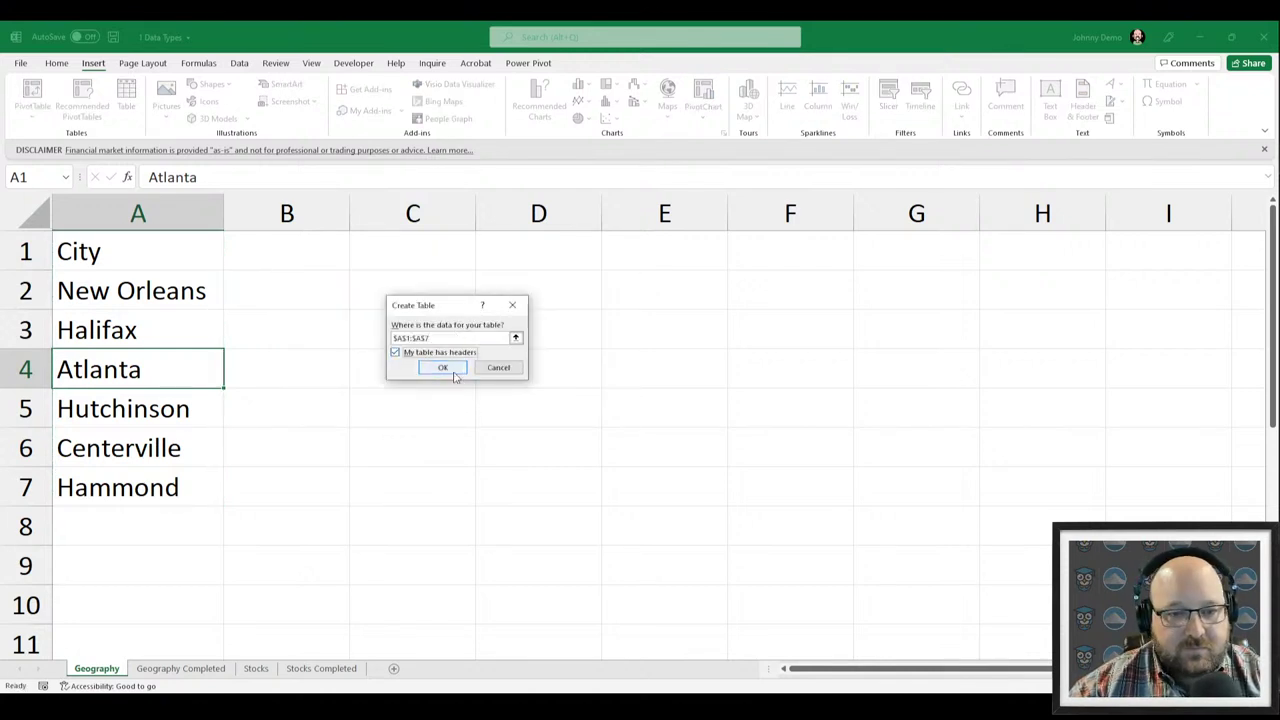
left_click(443, 367)
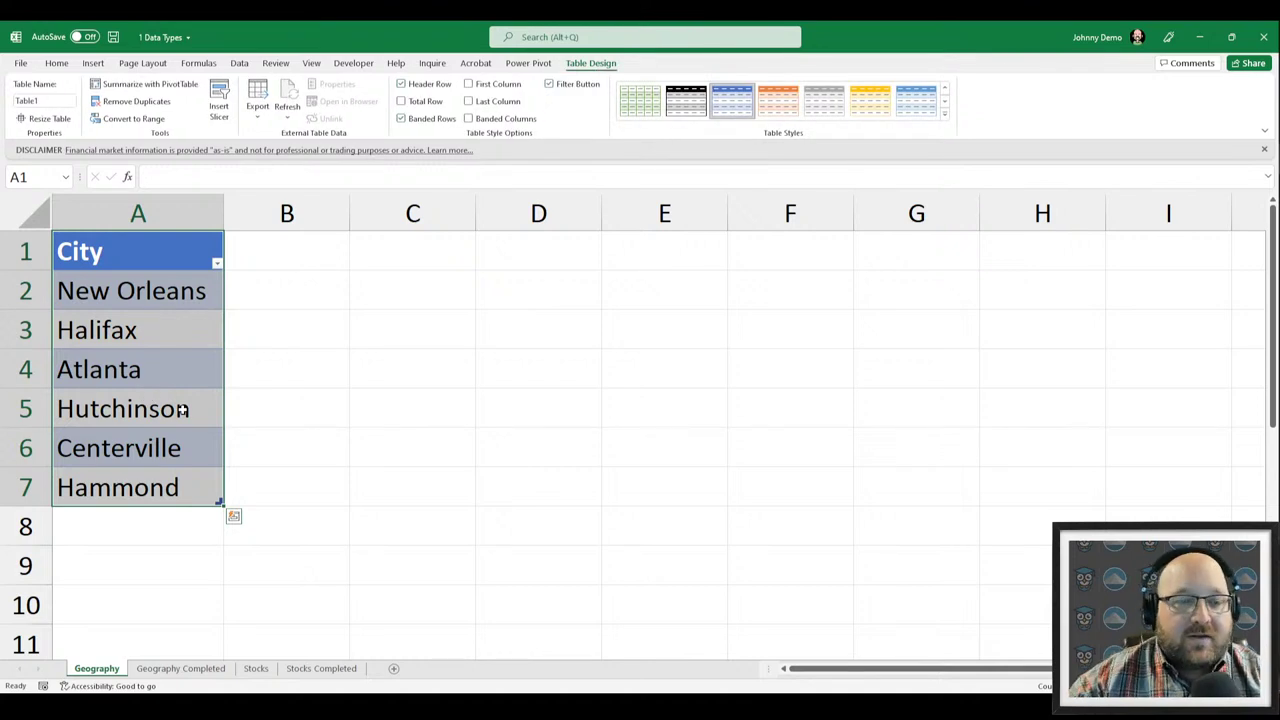
Convert the city names in A2:A7 to the Geography data type.
scroll(157, 382, "up", 2)
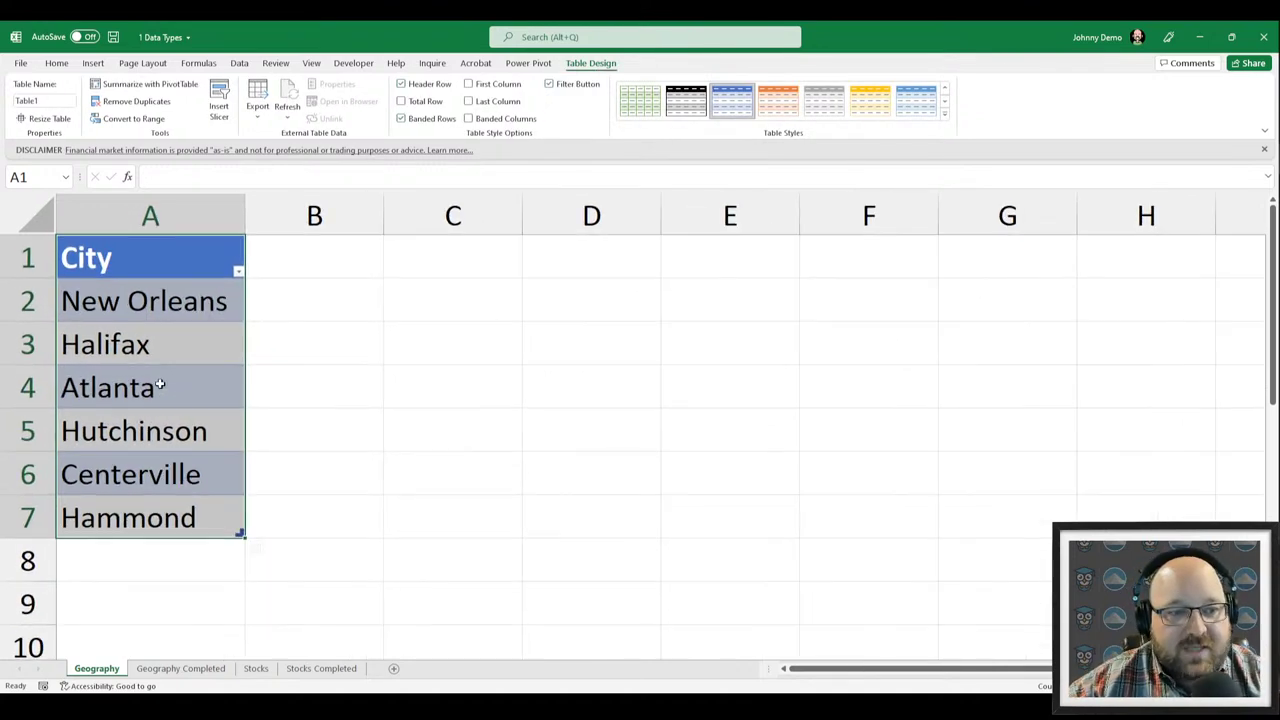
scroll(159, 384, "up", 1)
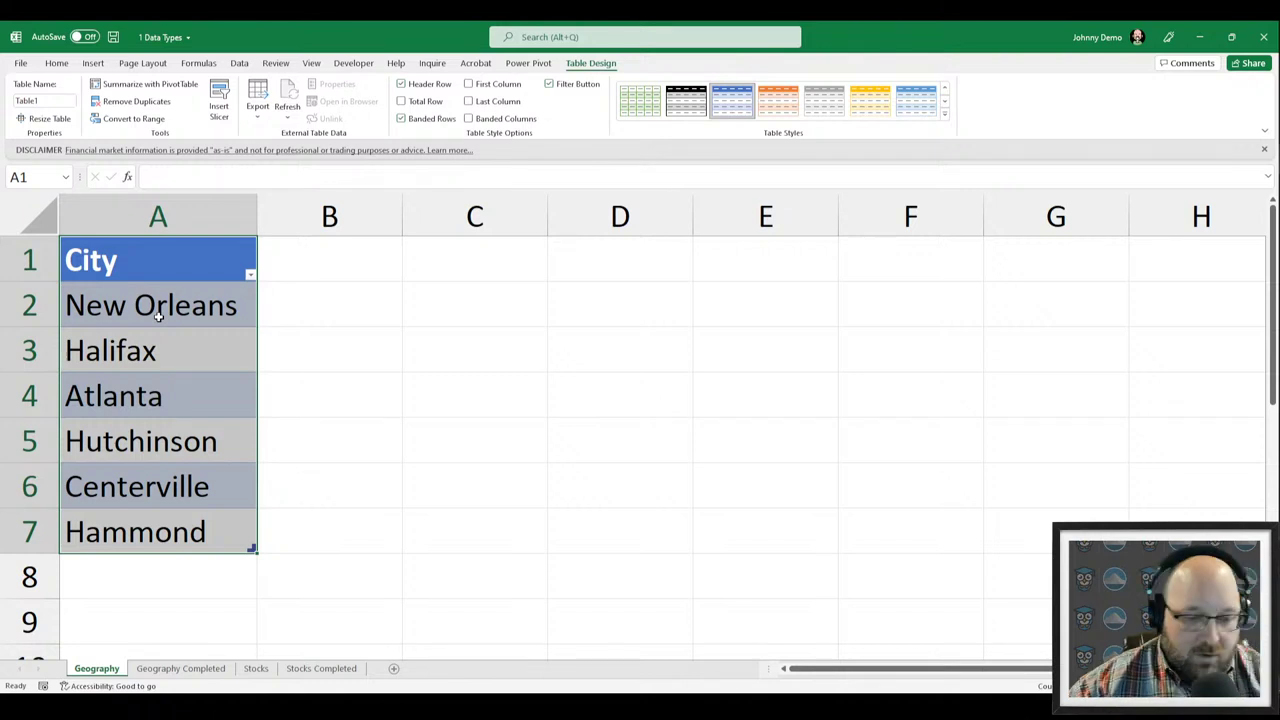
left_click(145, 356)
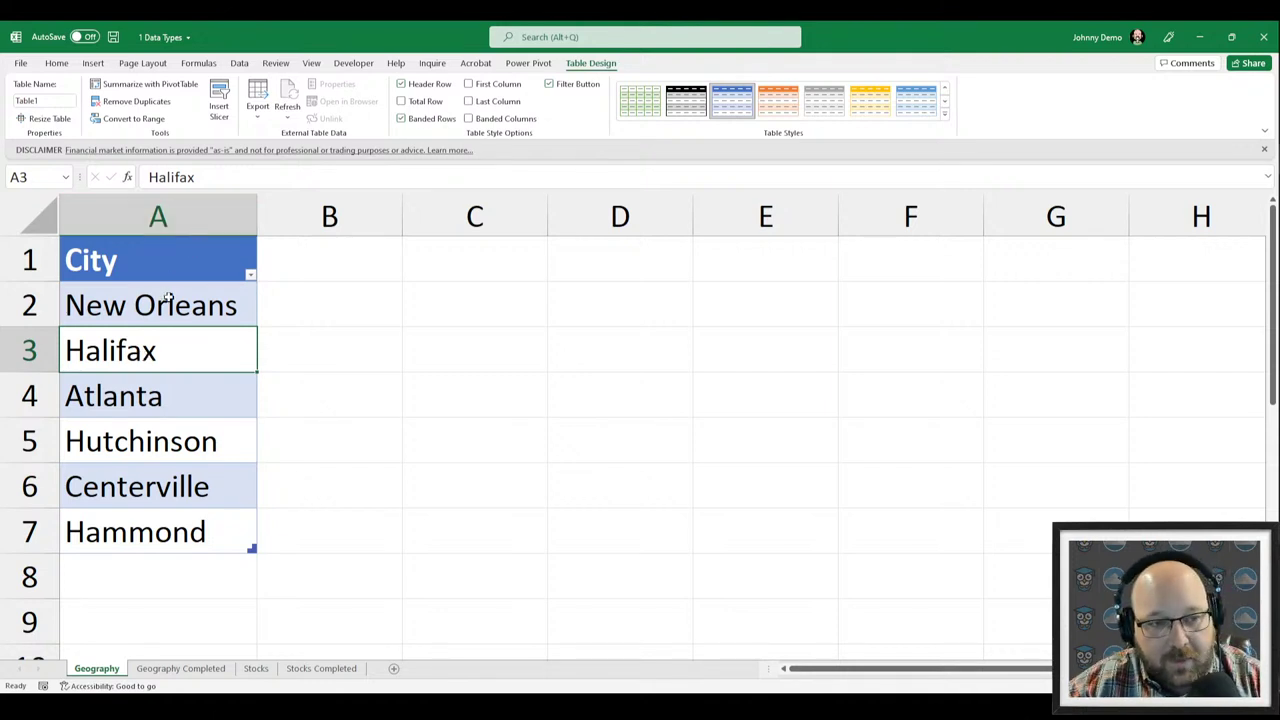
left_click_drag(166, 298, 143, 535)
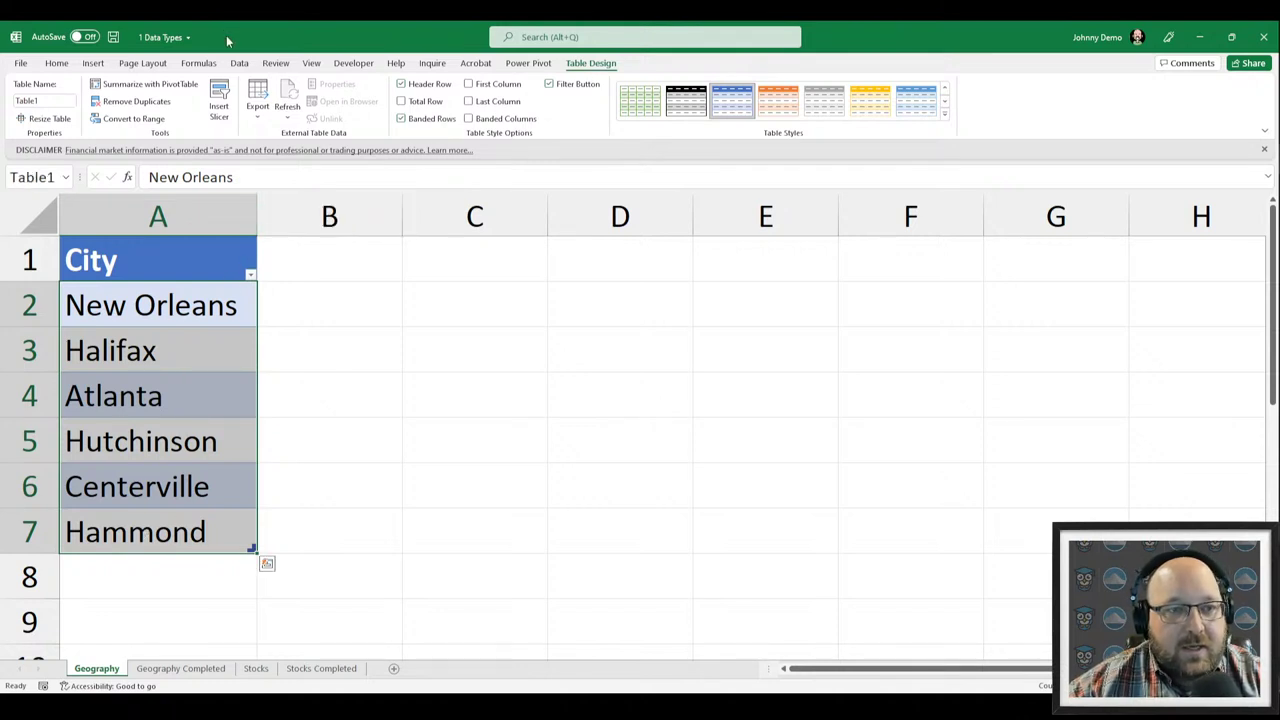
left_click(241, 63)
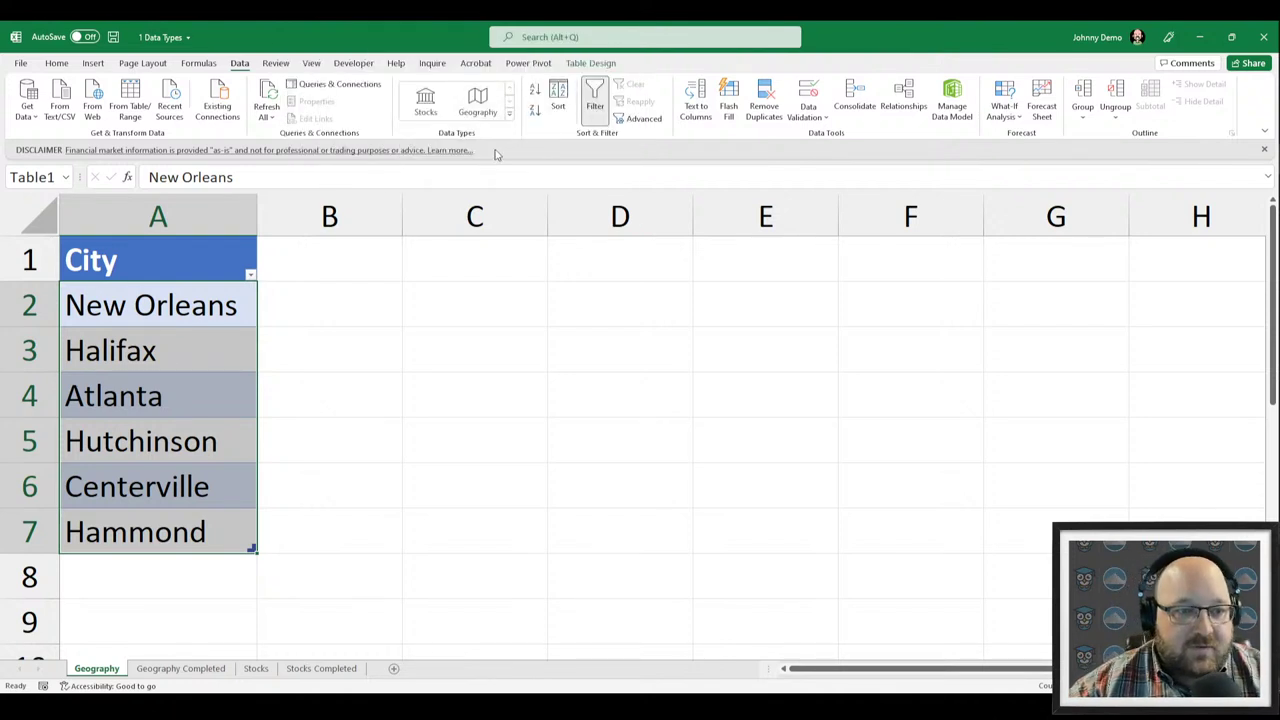
left_click(482, 102)
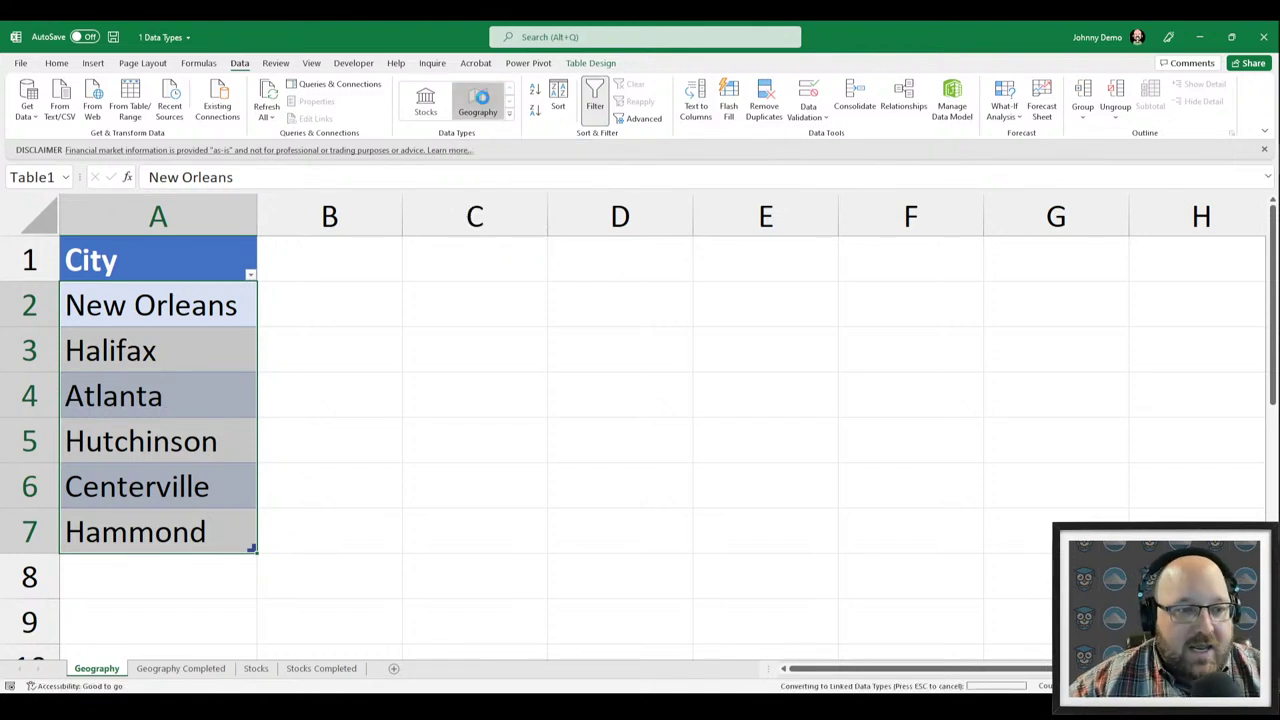
View the data card for New Orleans in A2, then close it.
left_click(86, 308)
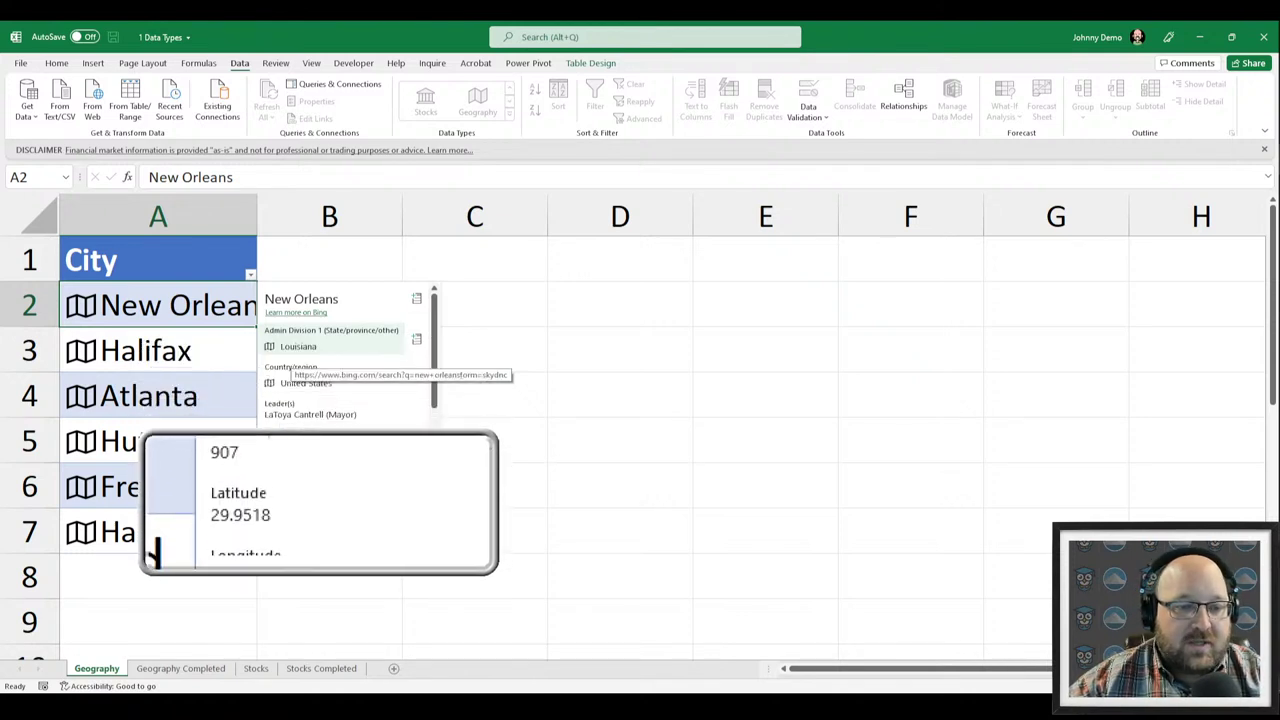
left_click(591, 486)
left_click(577, 491)
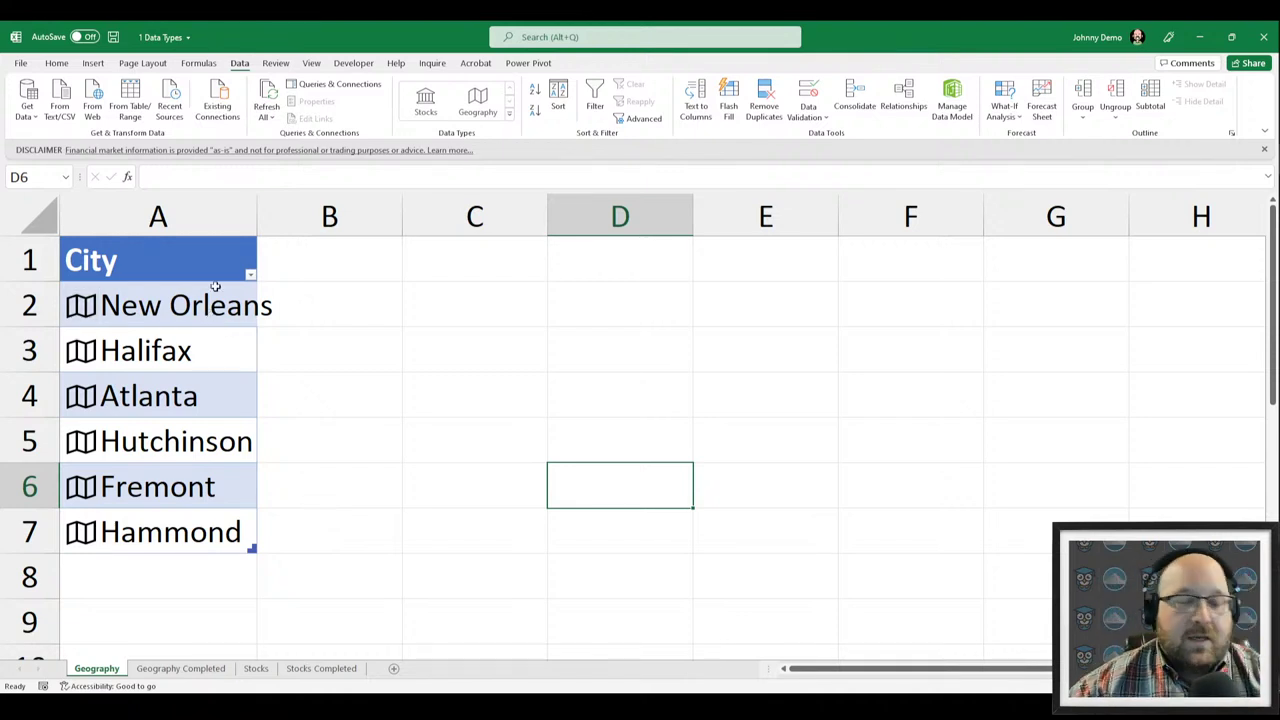
Add the Admin Division 1 (State/province/other) field as a table column and adjust the widths of columns A and B.
double_click(256, 211)
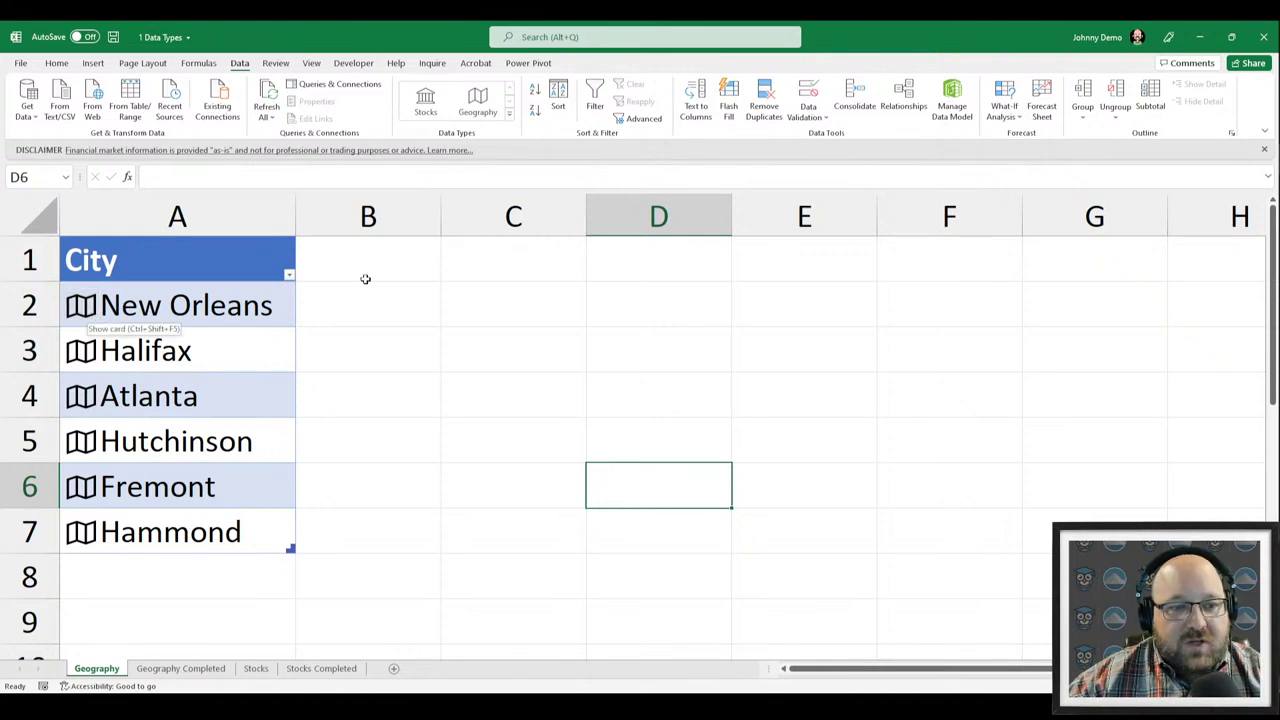
left_click(226, 302)
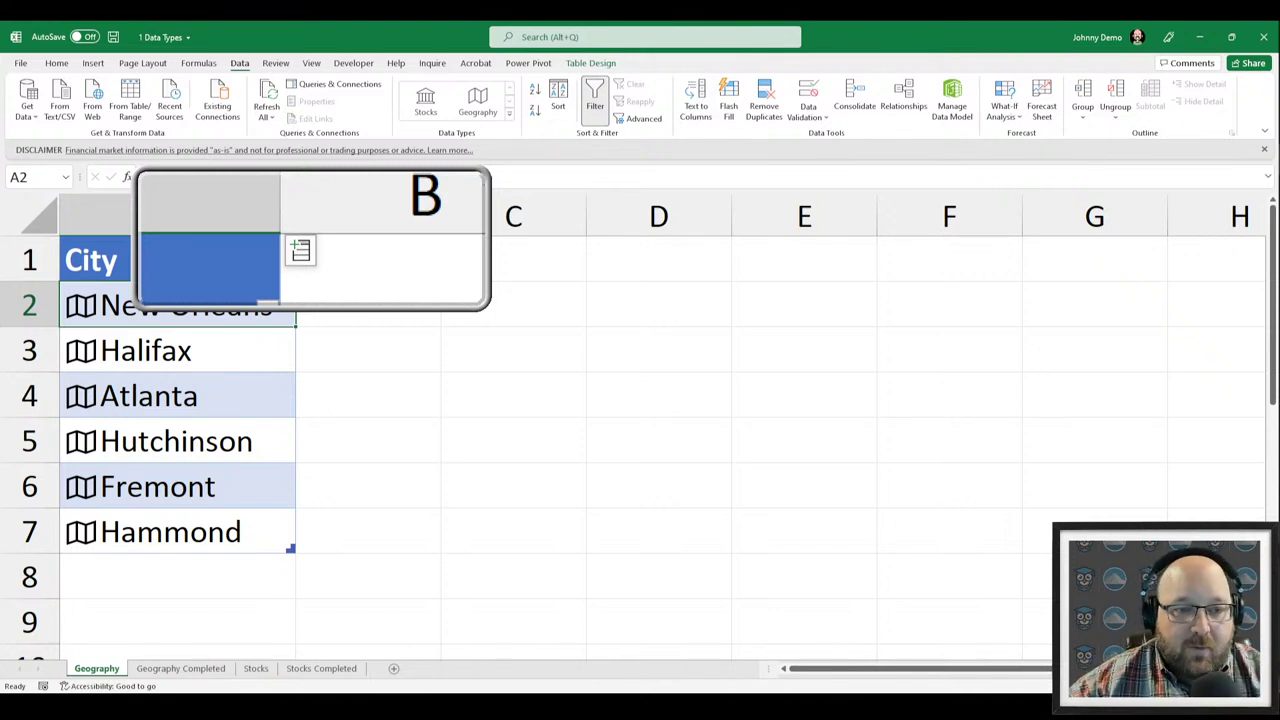
left_click(306, 244)
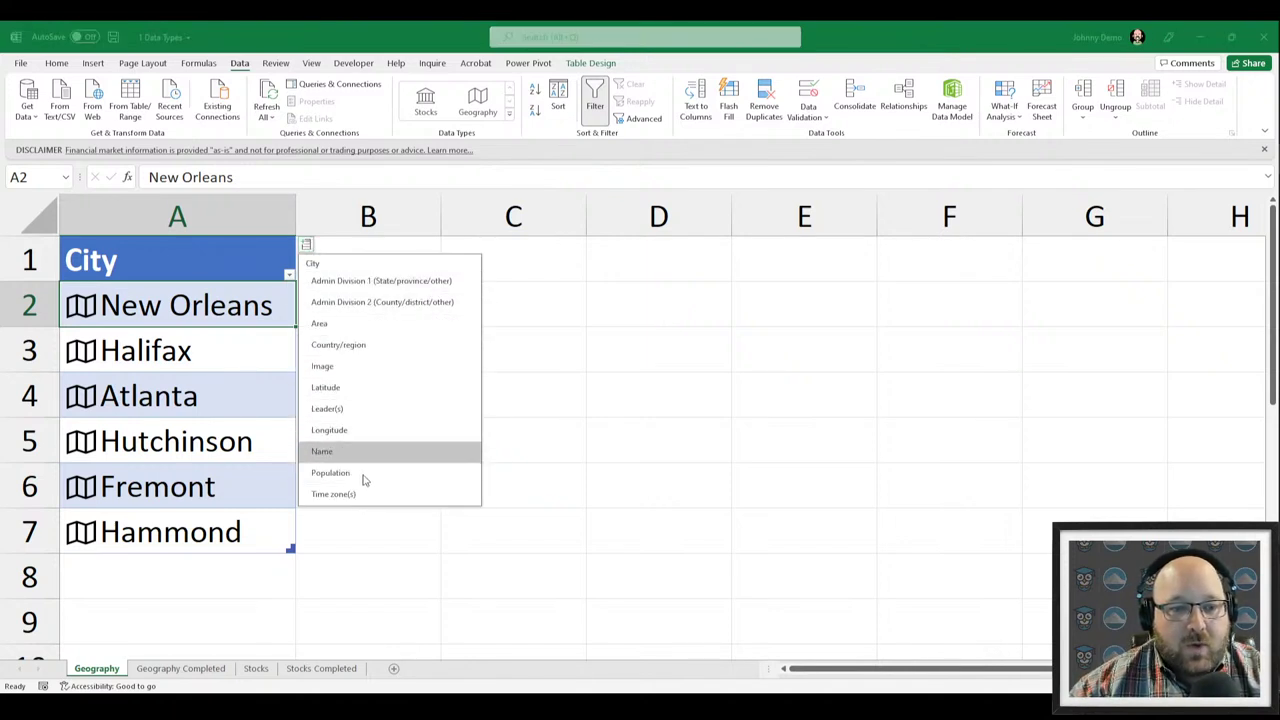
left_click(404, 290)
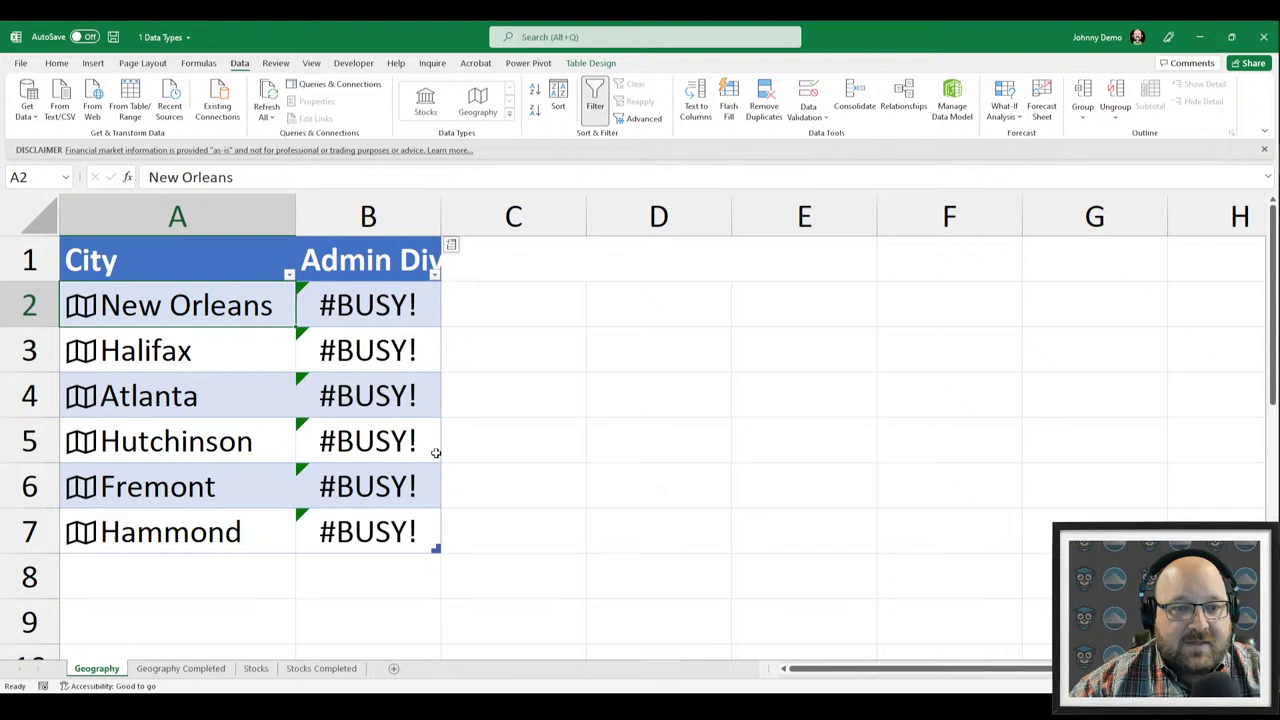
double_click(441, 204)
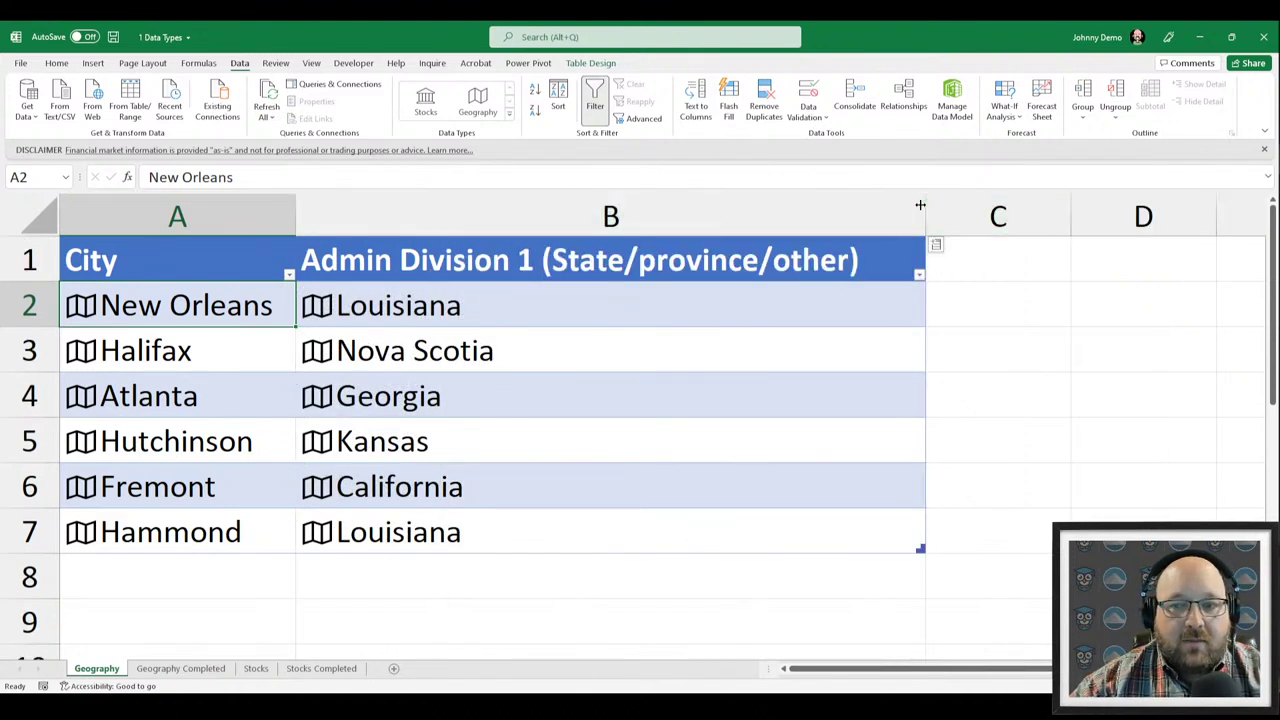
left_click_drag(920, 205, 631, 237)
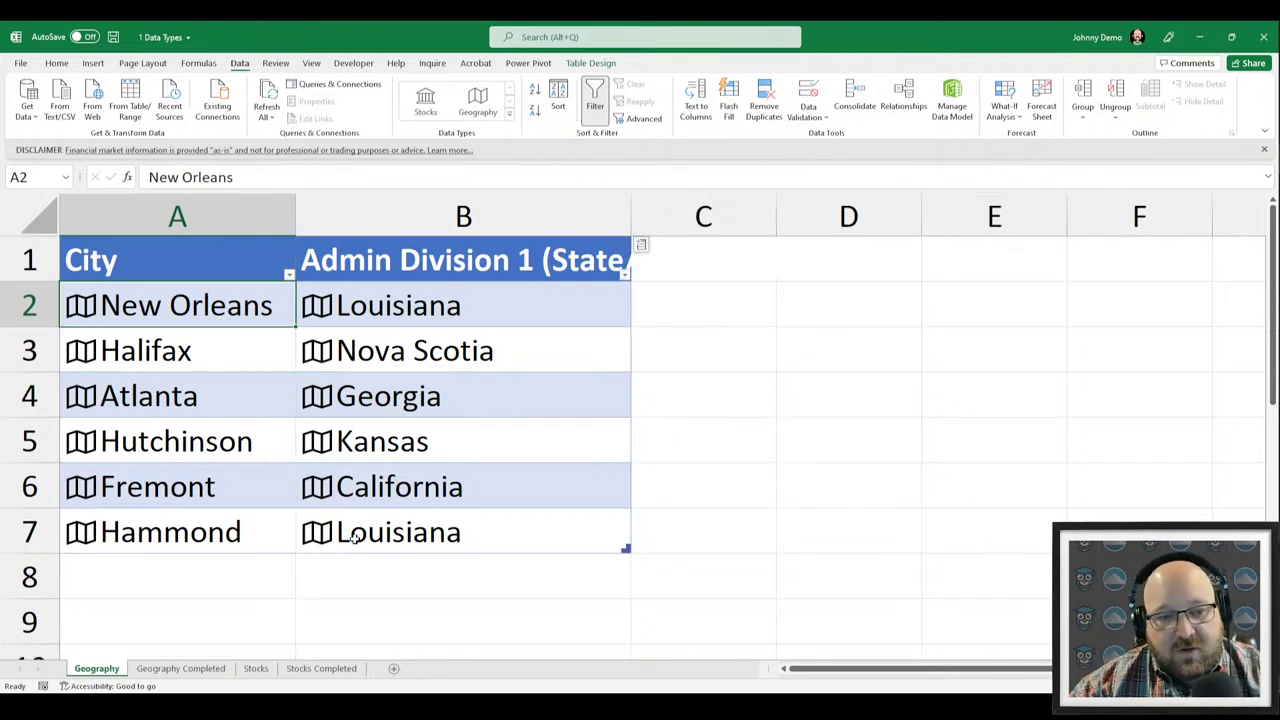
View the data card for California and the list of fields available for the Admin Division 1 column.
left_click(316, 496)
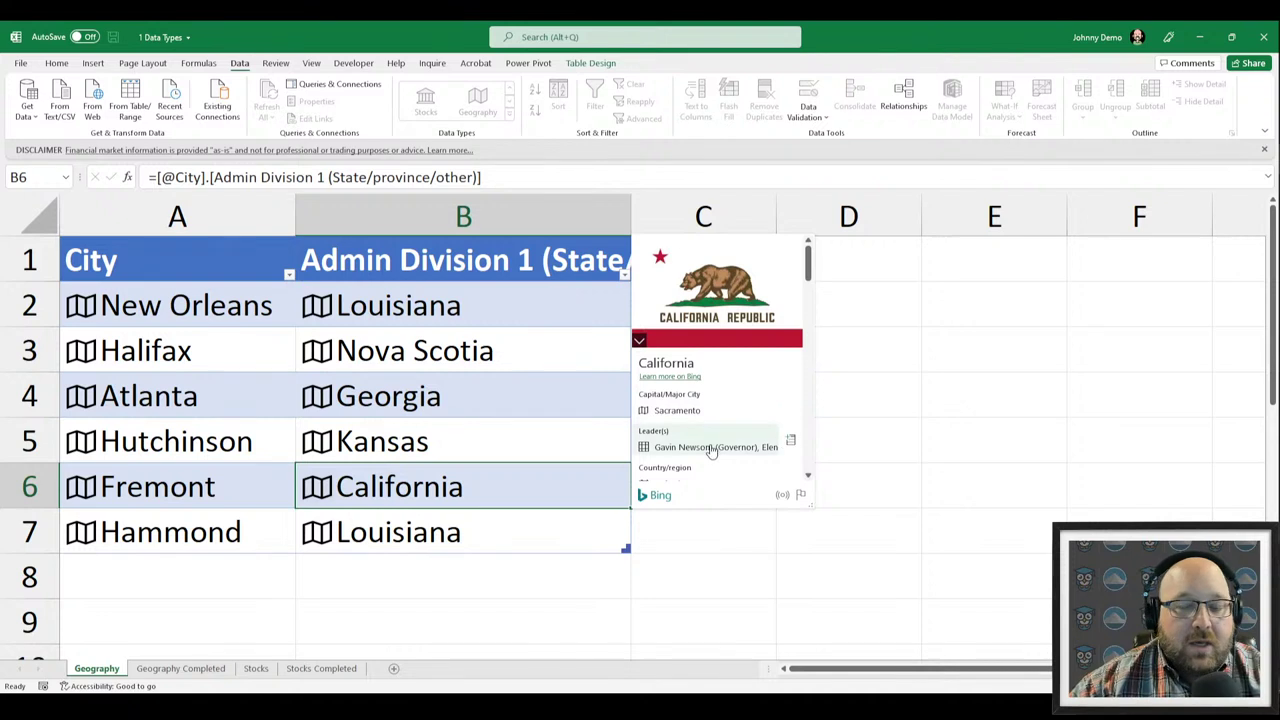
scroll(710, 450, "down", 3)
key("Escape")
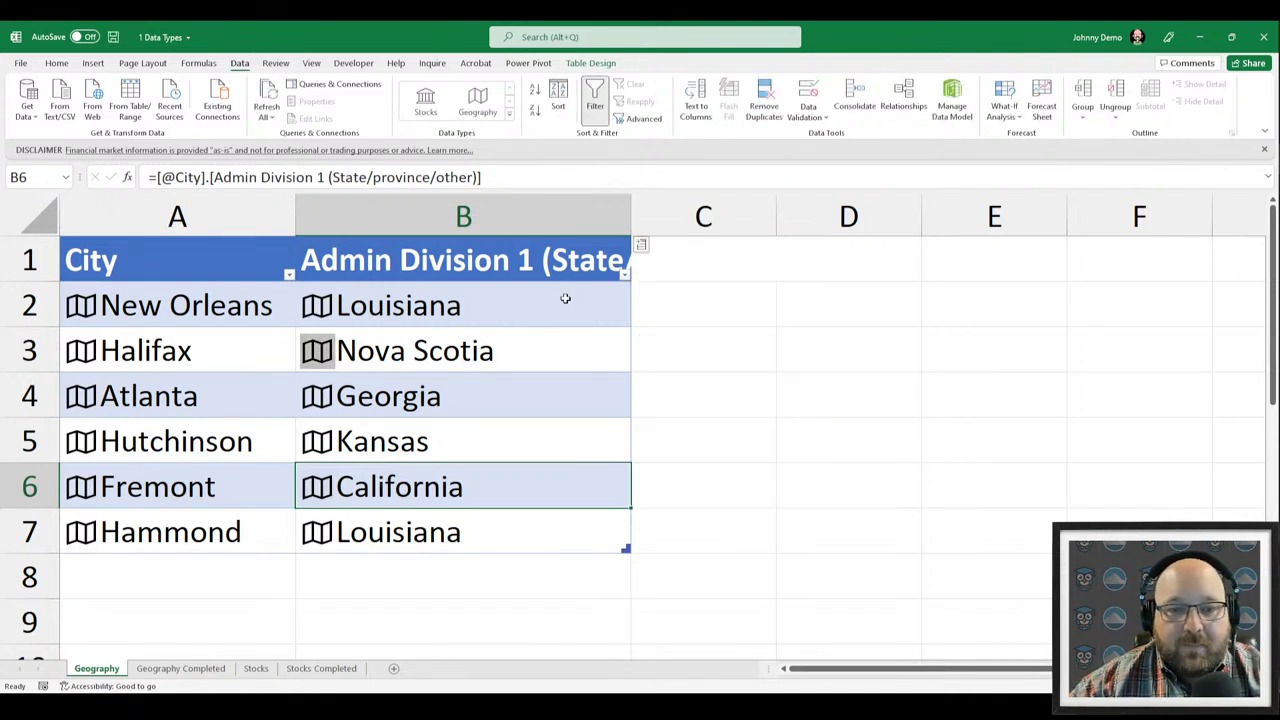
left_click(641, 244)
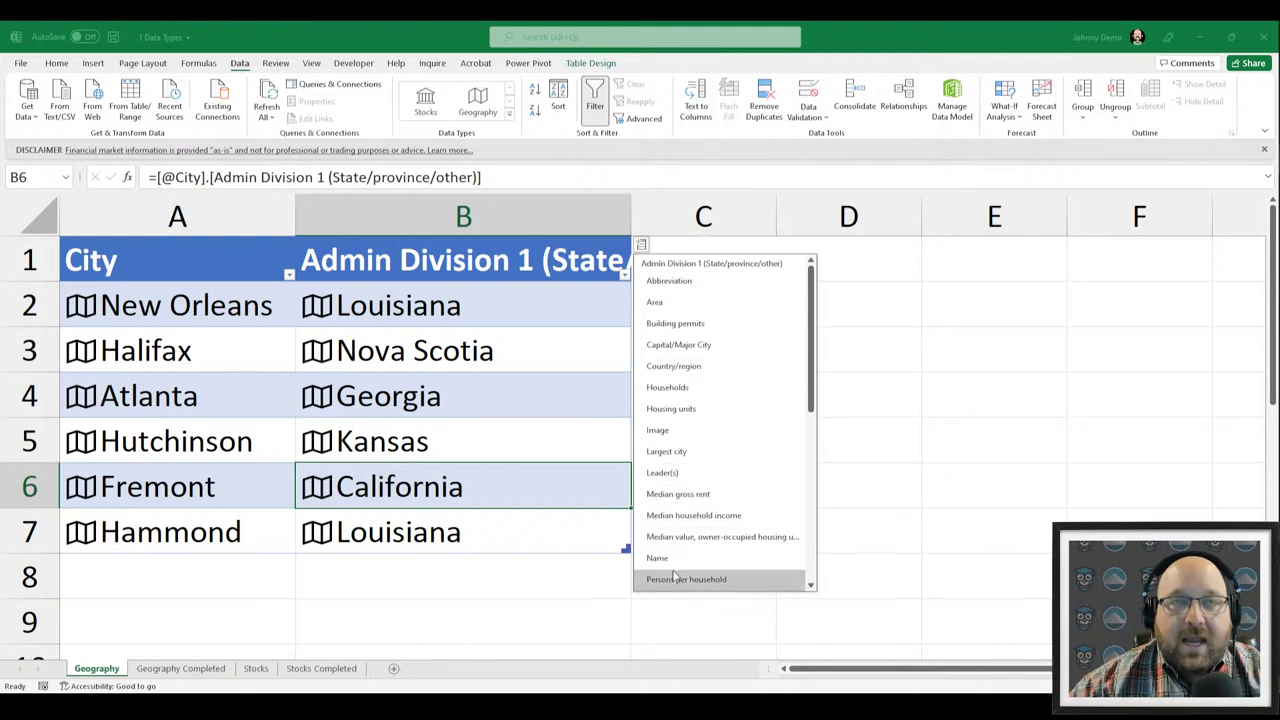
key("Escape")
Select the cities in A2:A7 and check the fields offered for adding another column.
left_click(285, 392)
left_click(258, 310)
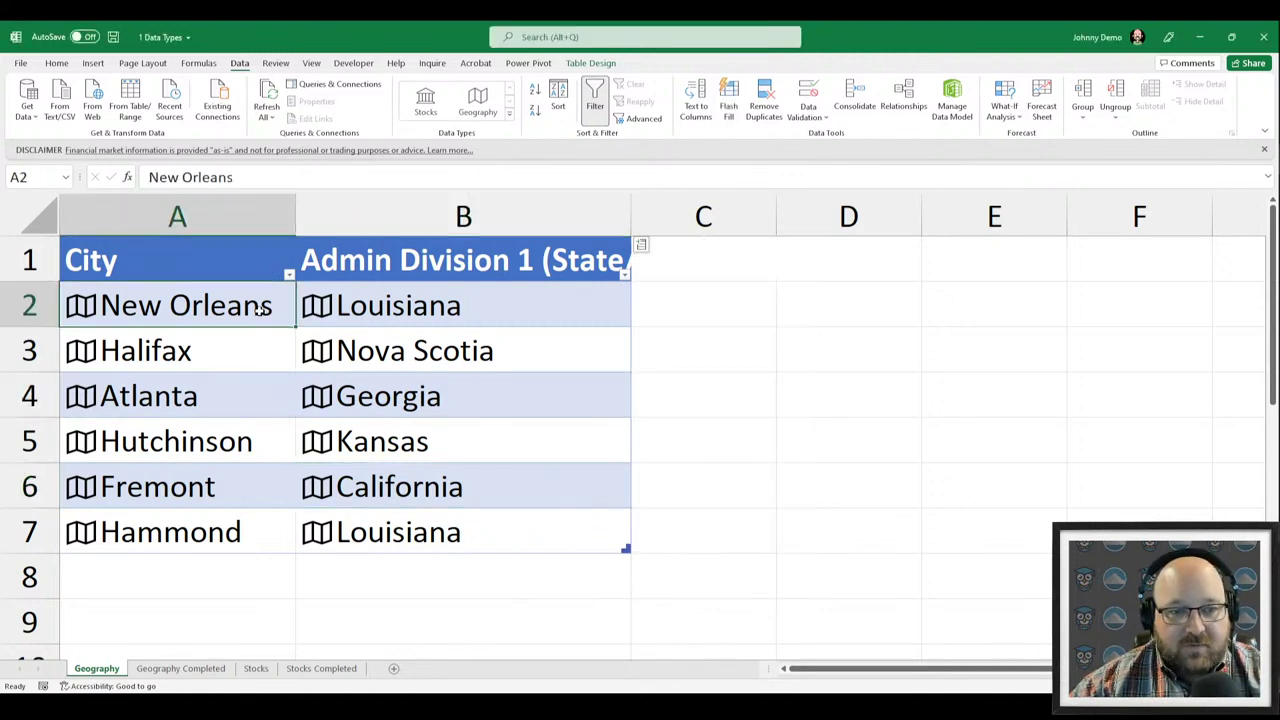
left_click_drag(258, 310, 246, 528)
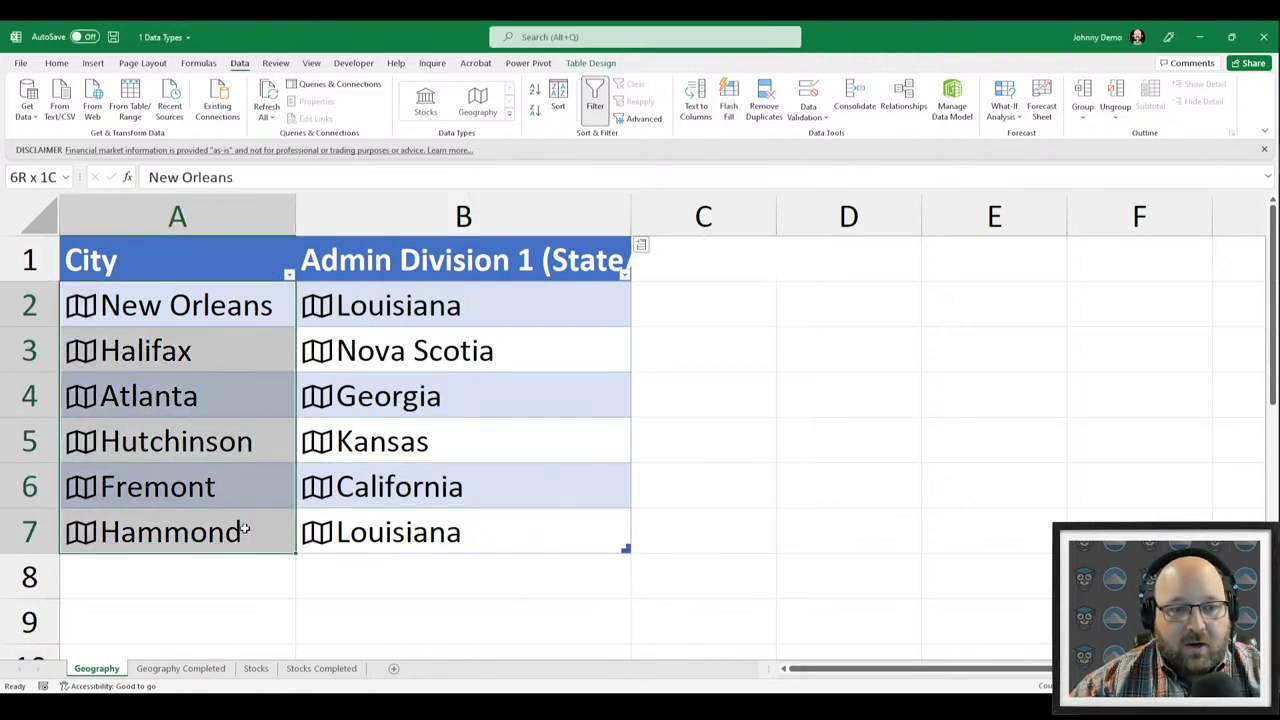
left_click(643, 245)
left_click(178, 296)
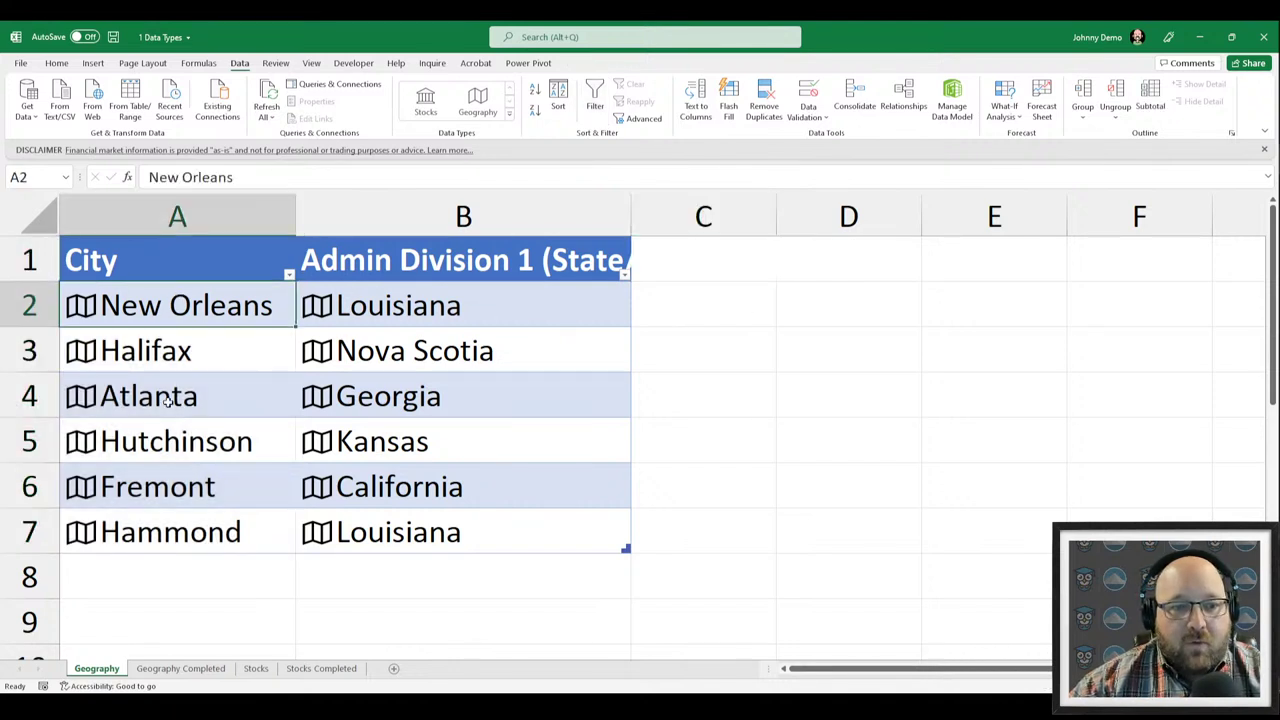
Add the Population field for the cities in A2:A7 as a new table column.
left_click_drag(168, 398, 160, 539)
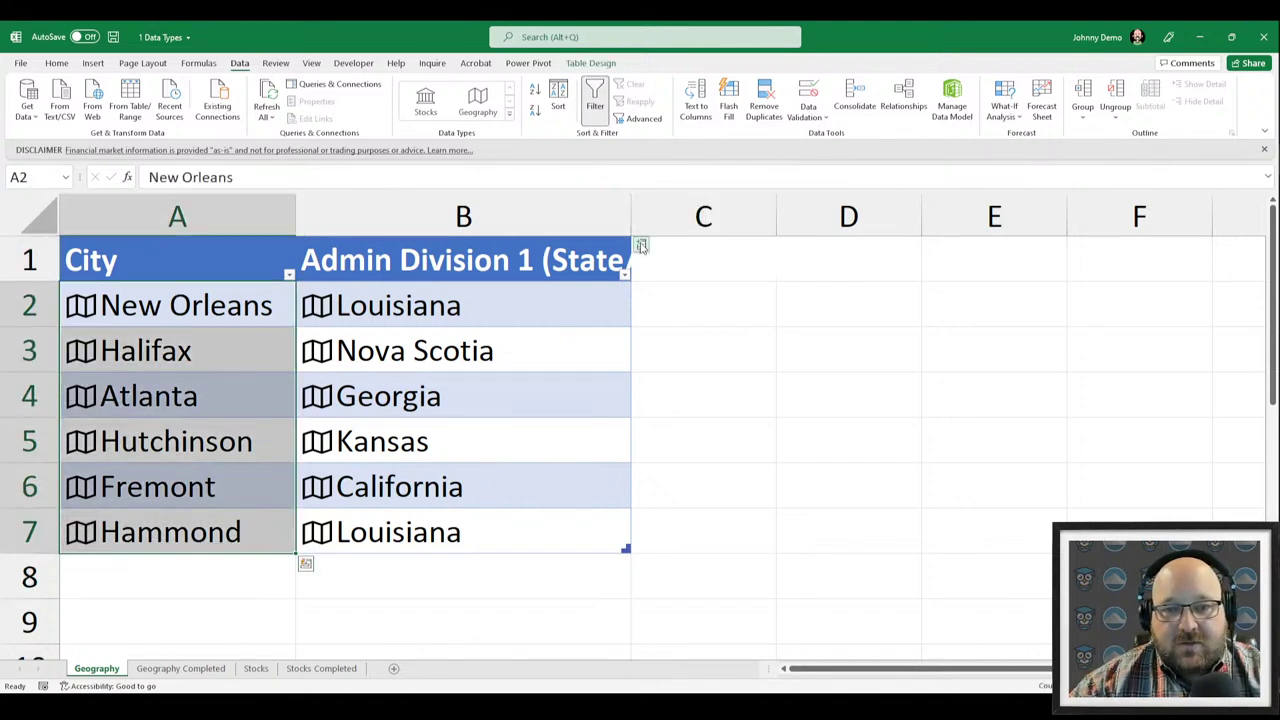
left_click(641, 246)
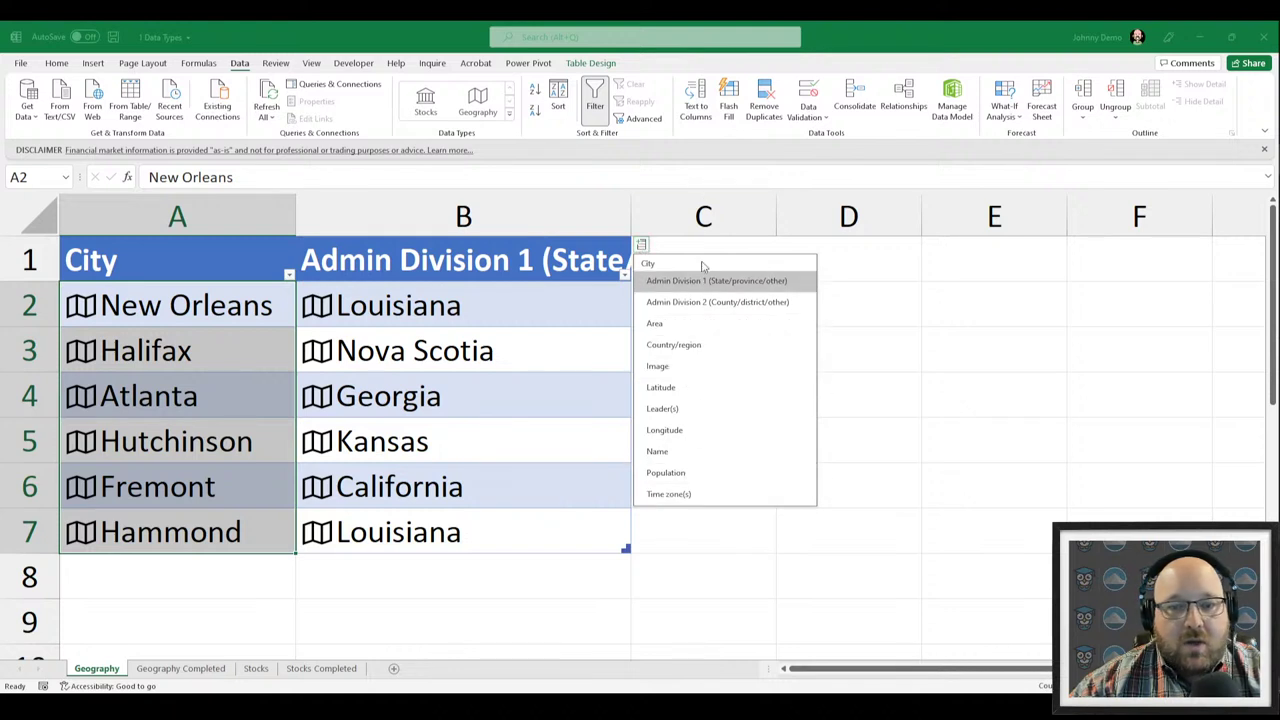
left_click(666, 473)
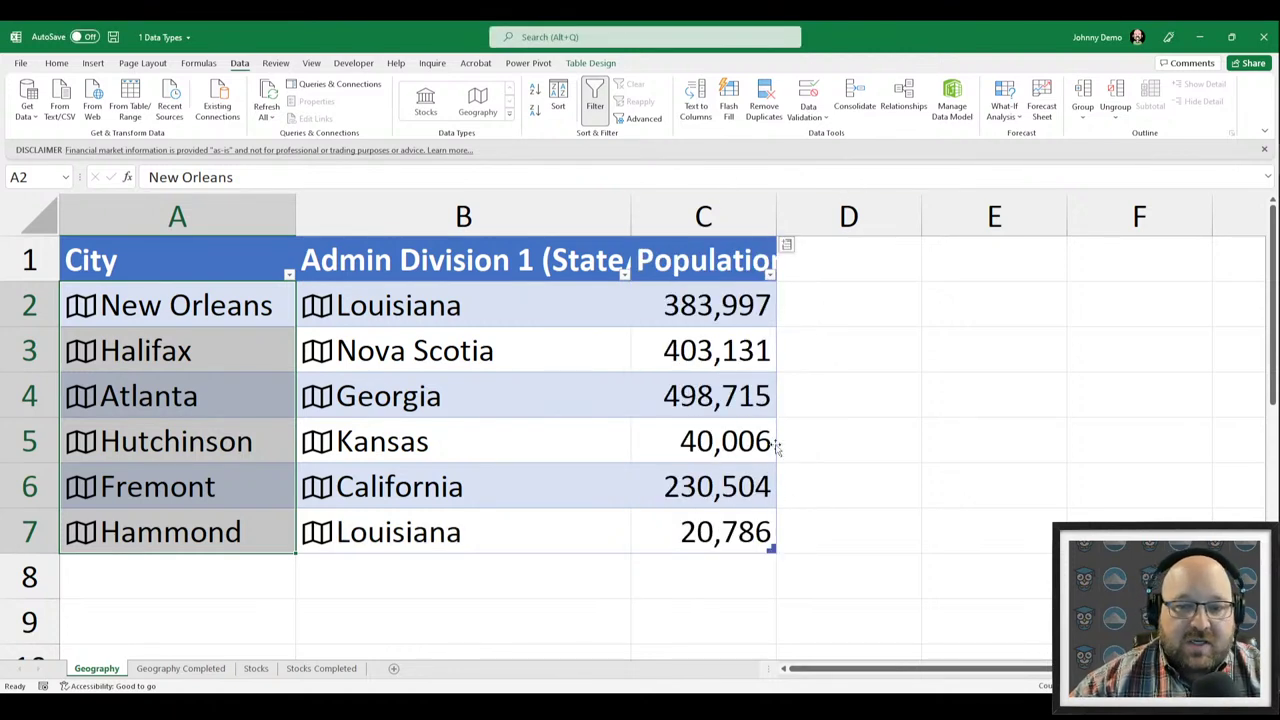
Compare the fields offered for the City column with those offered for the Admin Division 1 column.
left_click(787, 245)
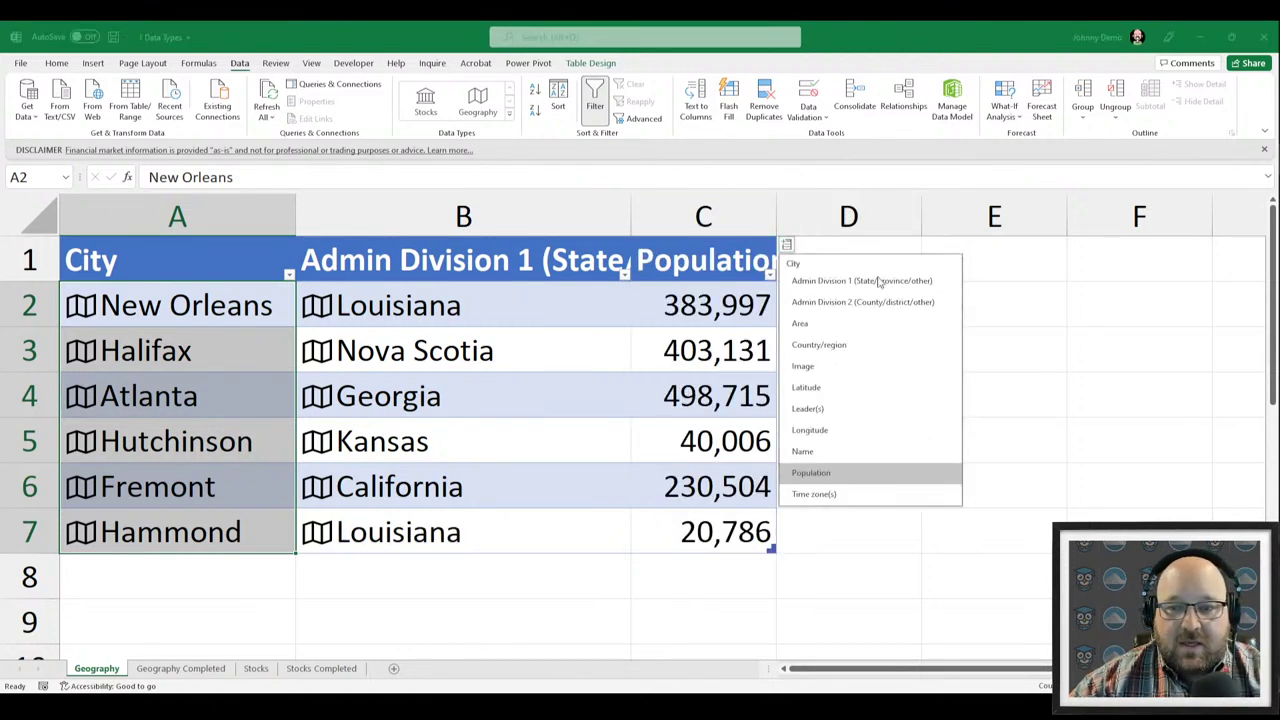
left_click(425, 352)
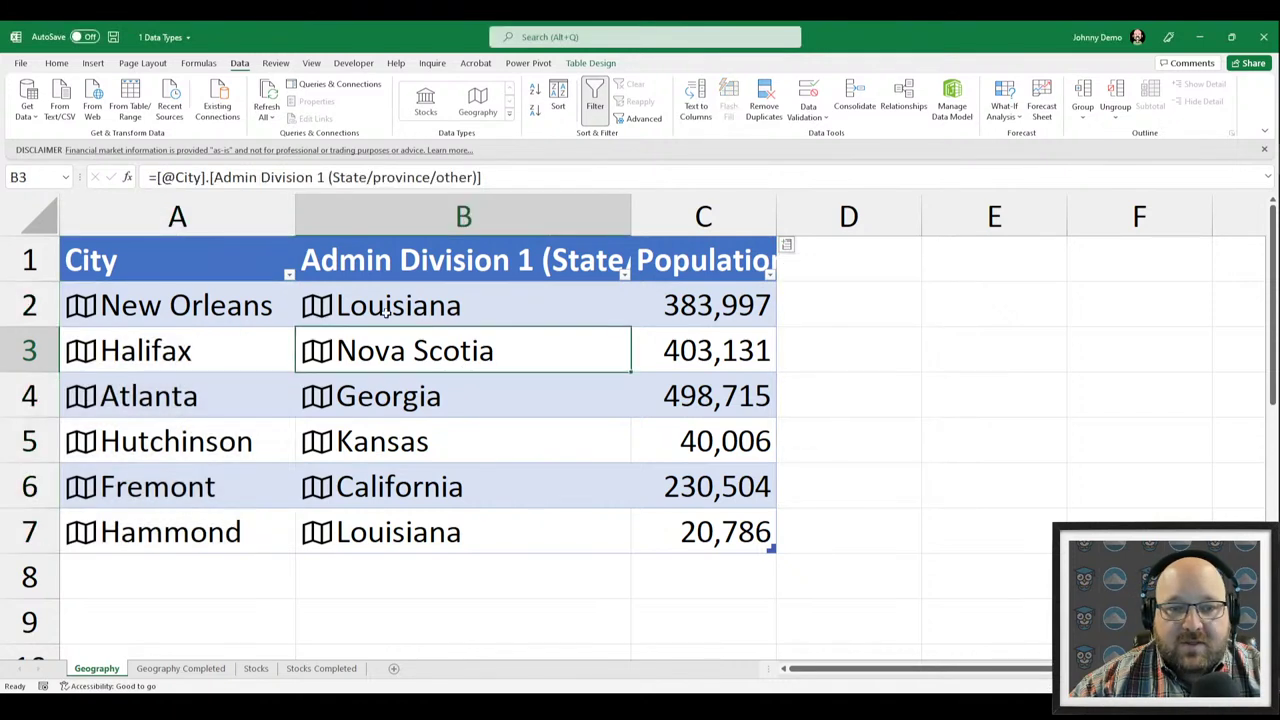
left_click(788, 246)
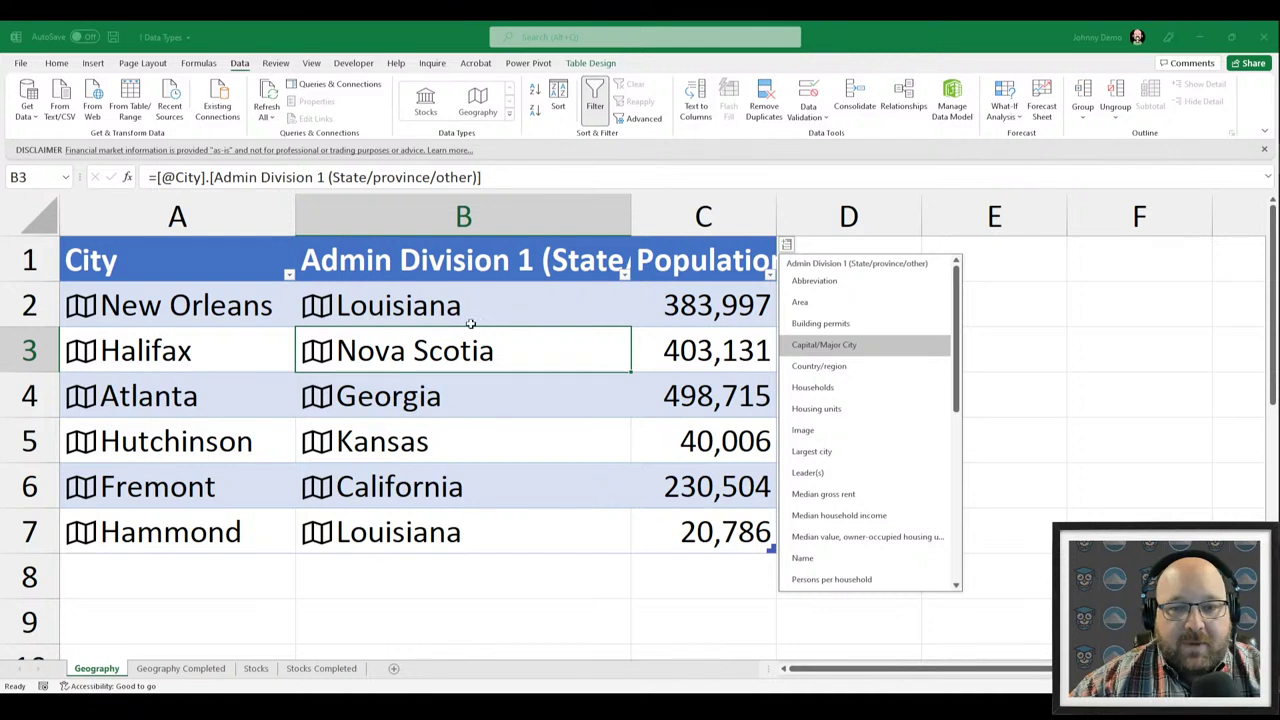
Add the Admin Division 2 (County/district/other) field for the cities in A2:A7 as a table column and widen column D.
left_click_drag(240, 292, 234, 531)
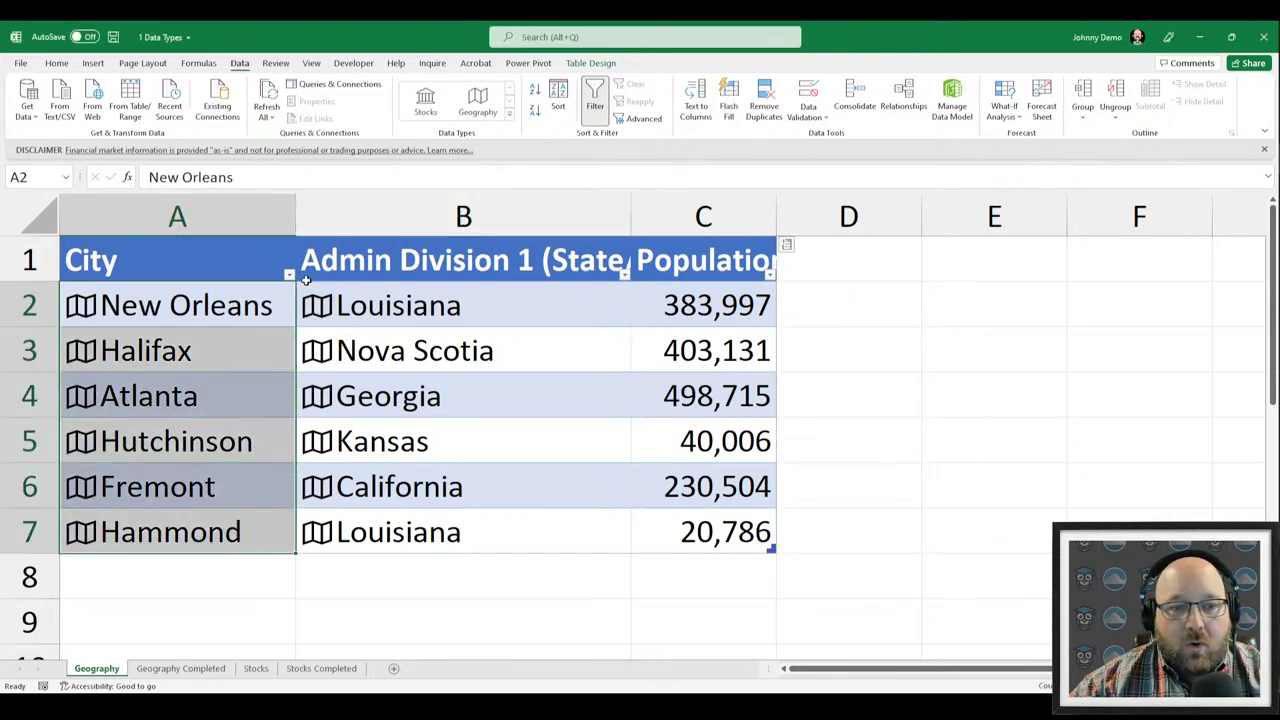
left_click(788, 247)
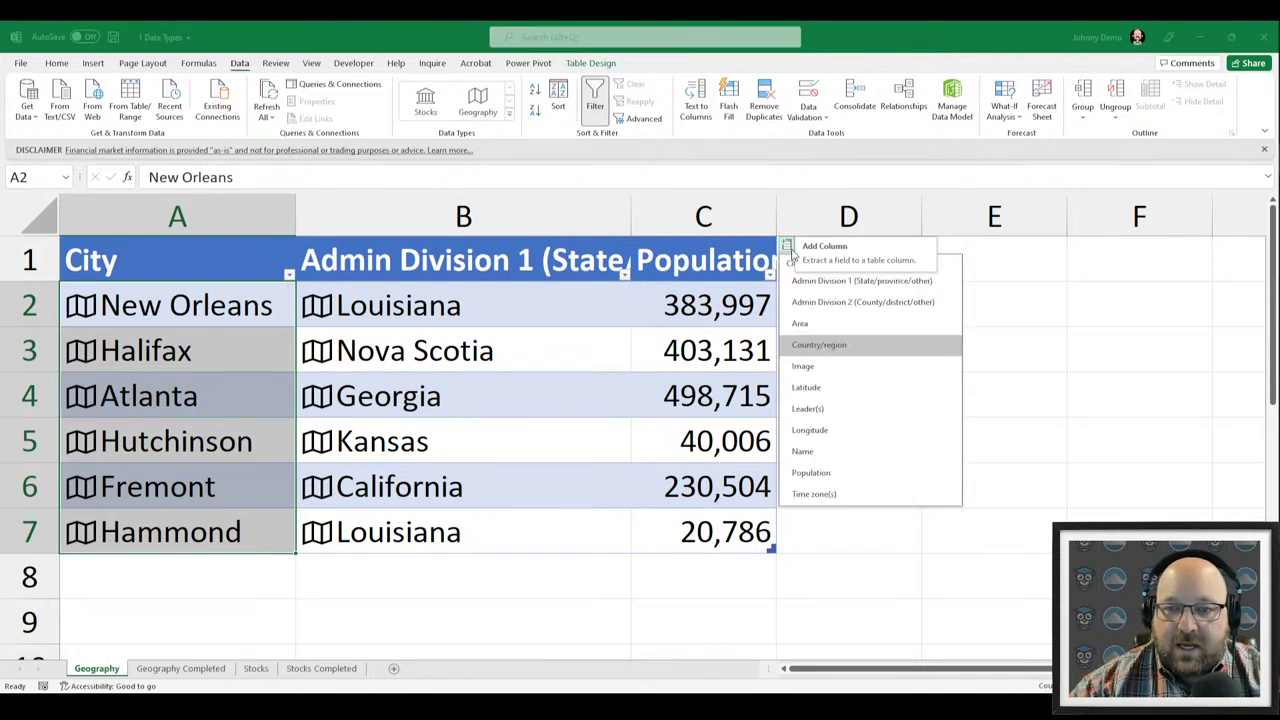
left_click(850, 301)
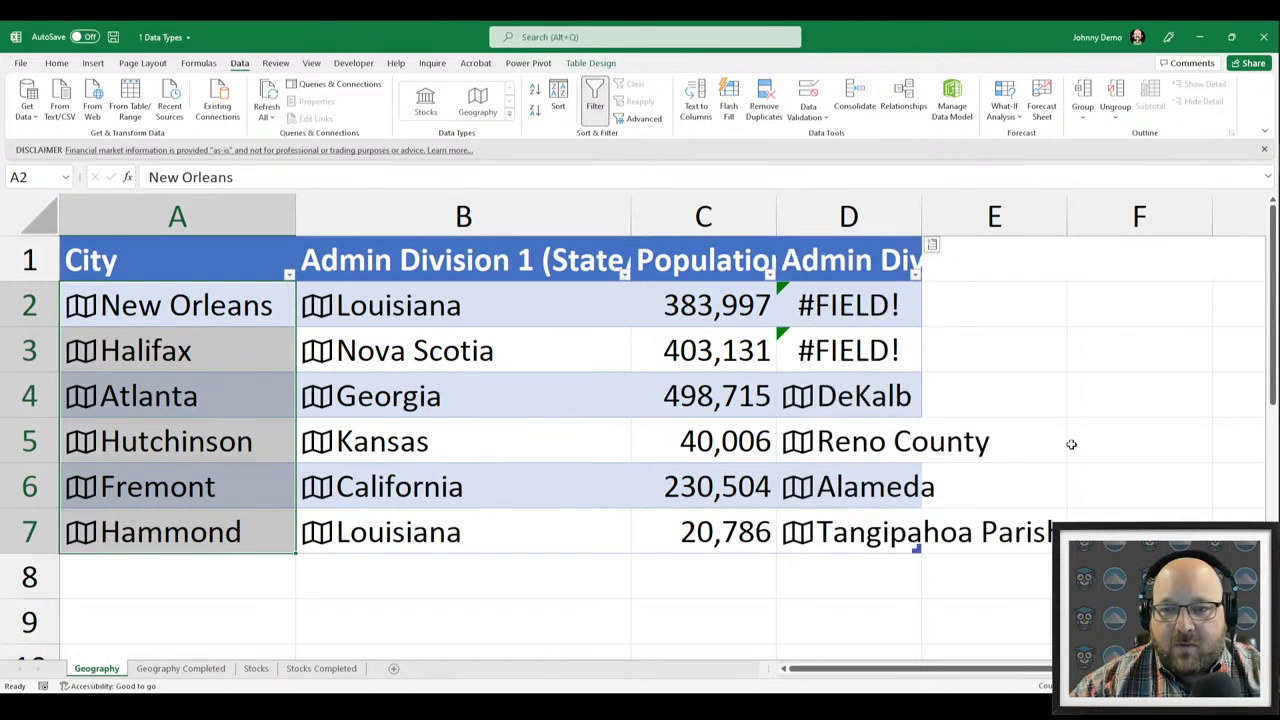
left_click(385, 362)
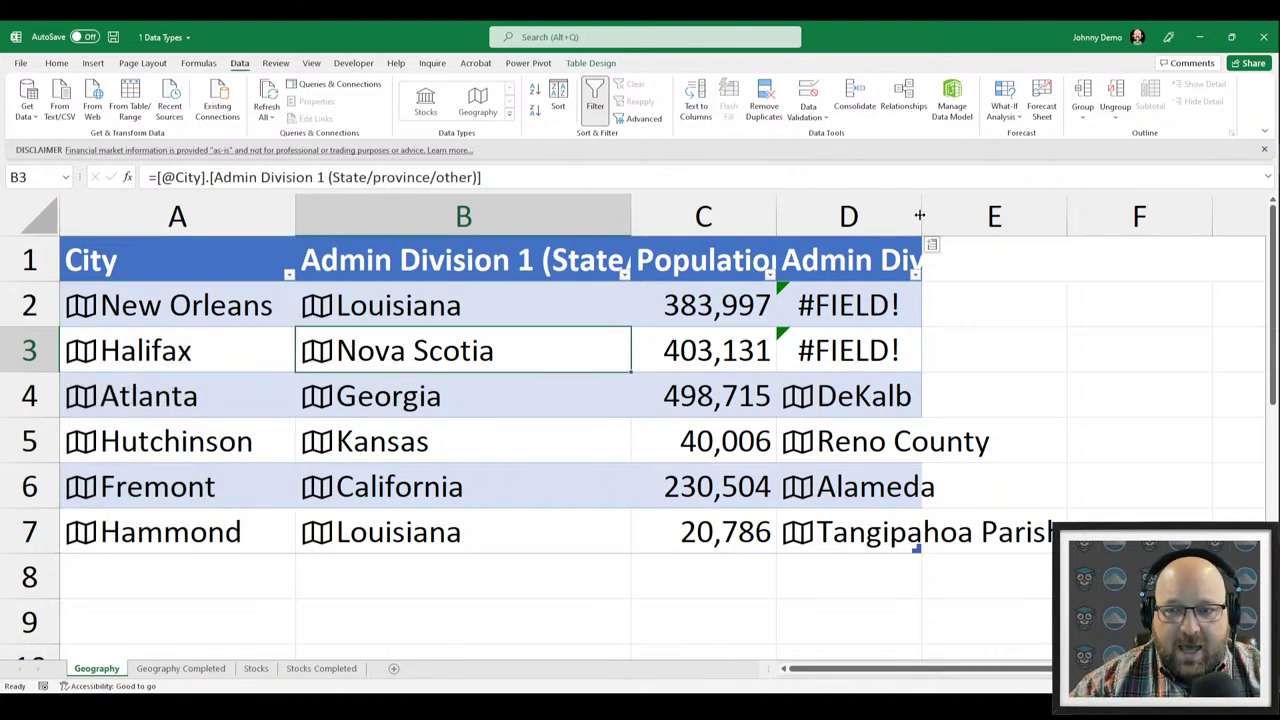
left_click_drag(919, 215, 1067, 222)
scroll(1052, 278, "down", 1)
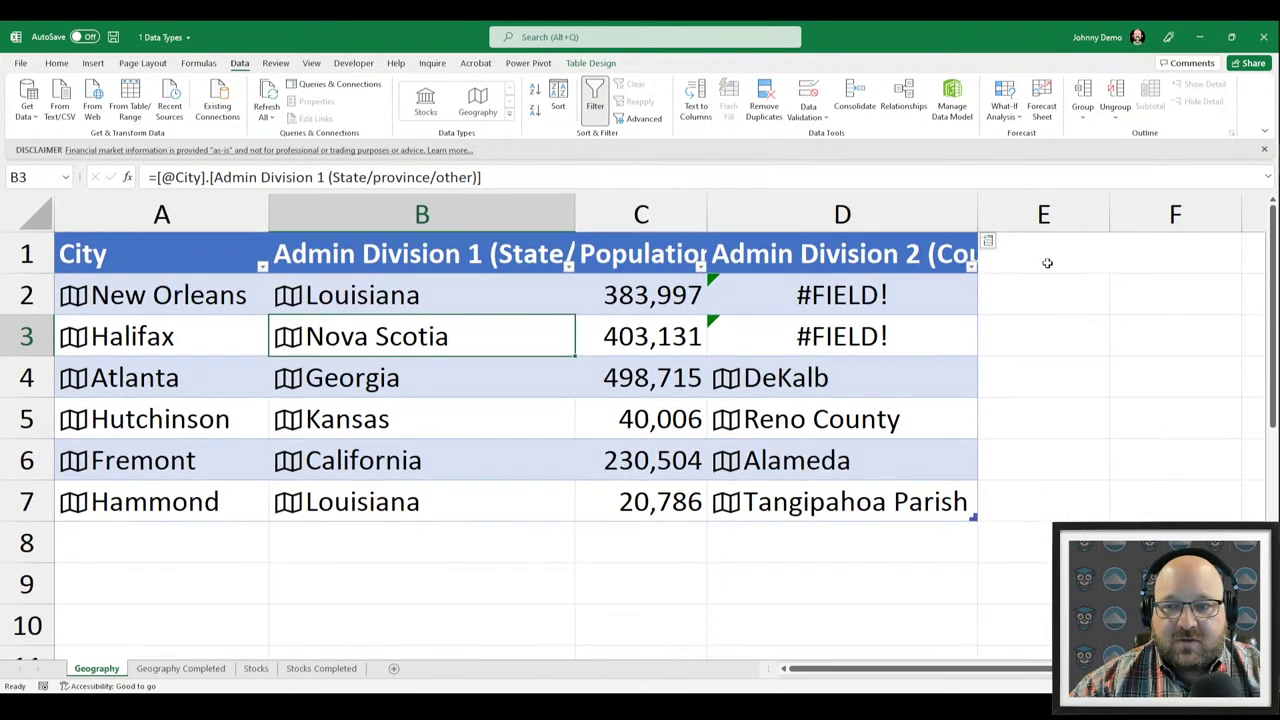
left_click_drag(977, 212, 1120, 225)
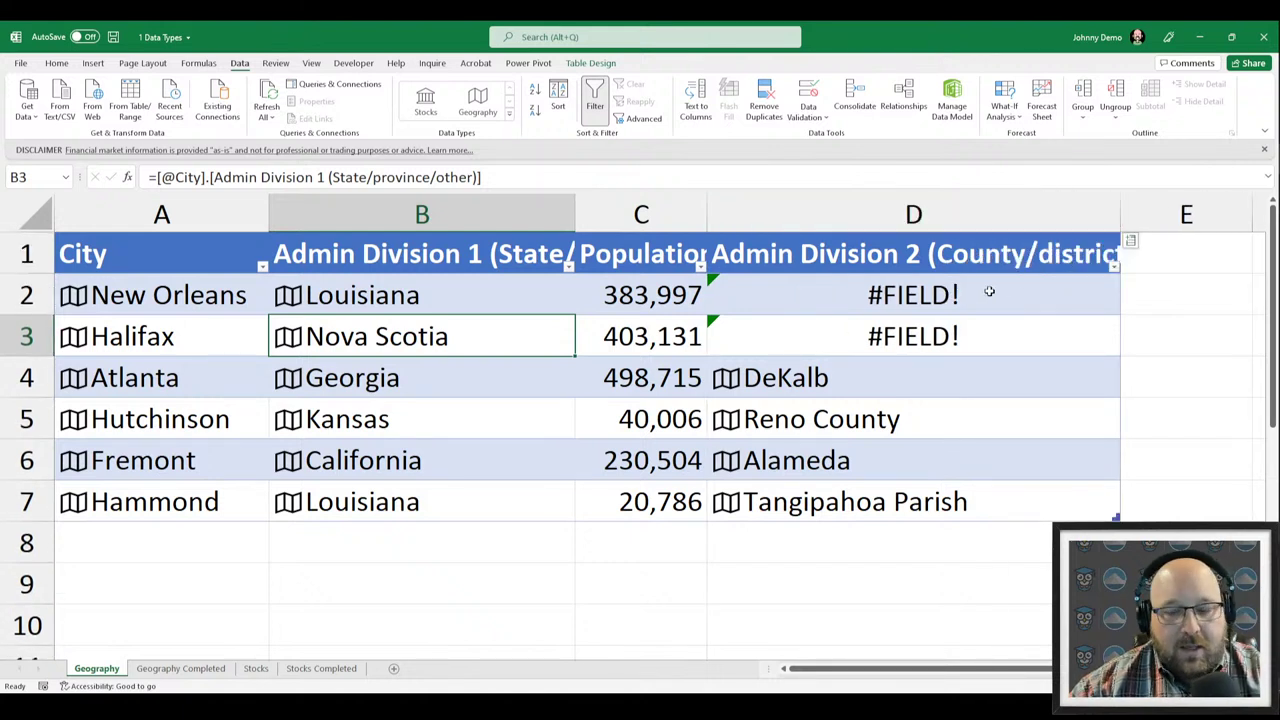
Examine the Admin Division 2 results in D2:D3 alongside the cities in A2 and A3.
left_click_drag(922, 292, 918, 344)
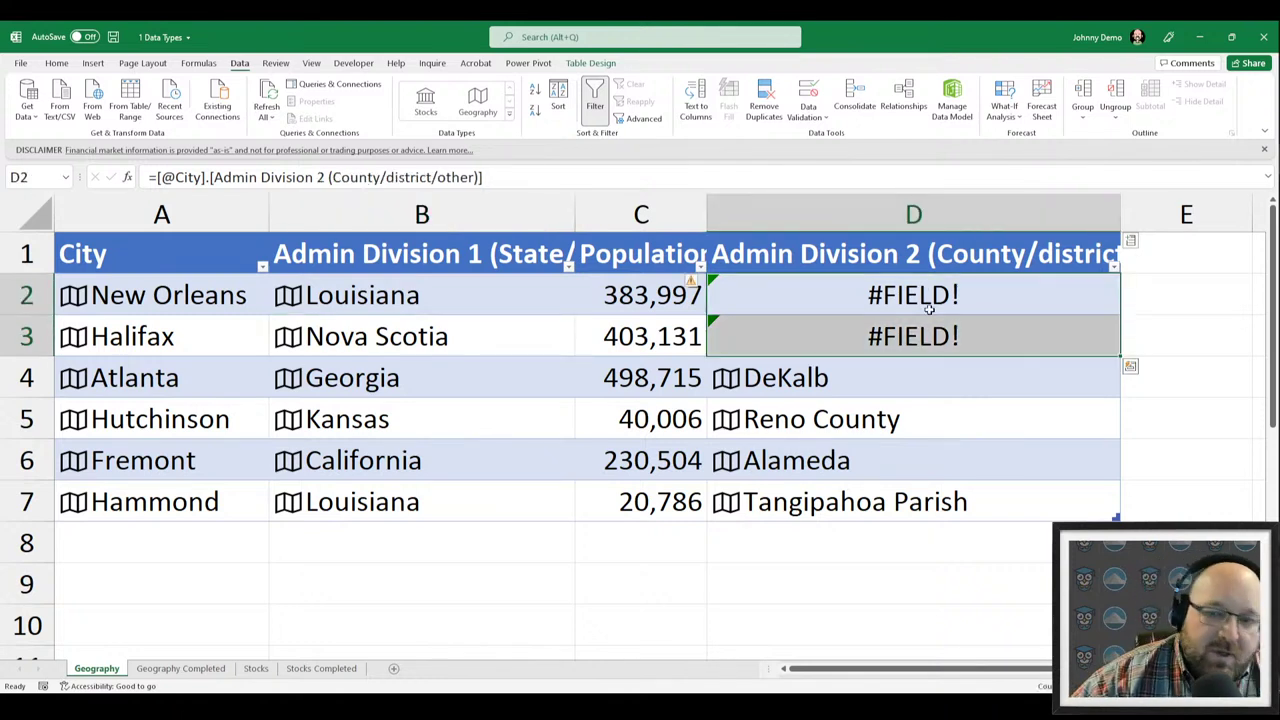
left_click(155, 297)
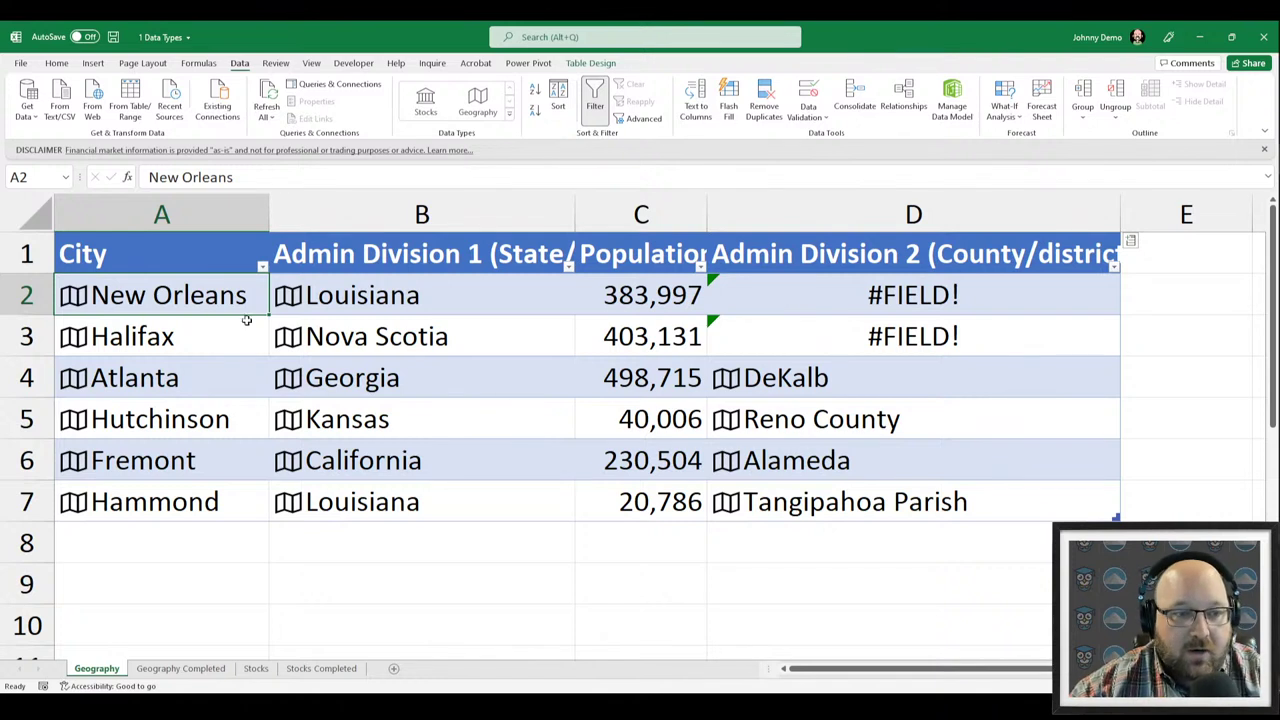
left_click(112, 322)
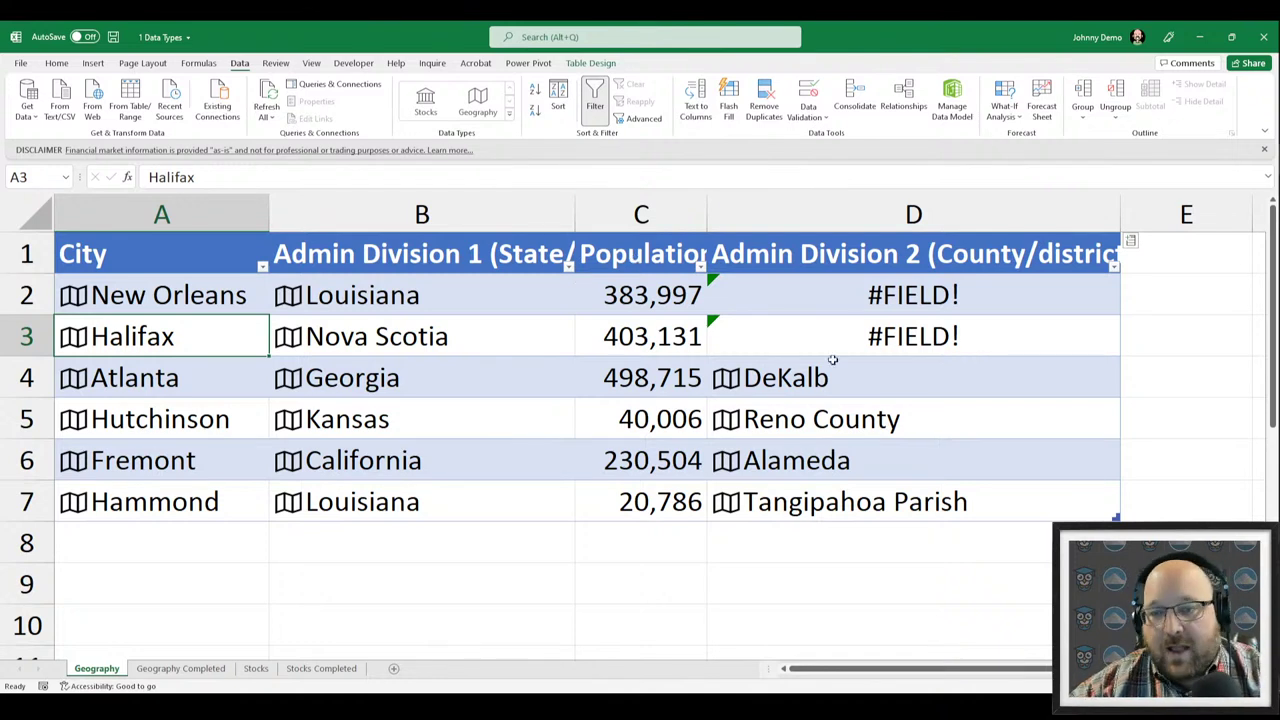
left_click_drag(868, 306, 868, 330)
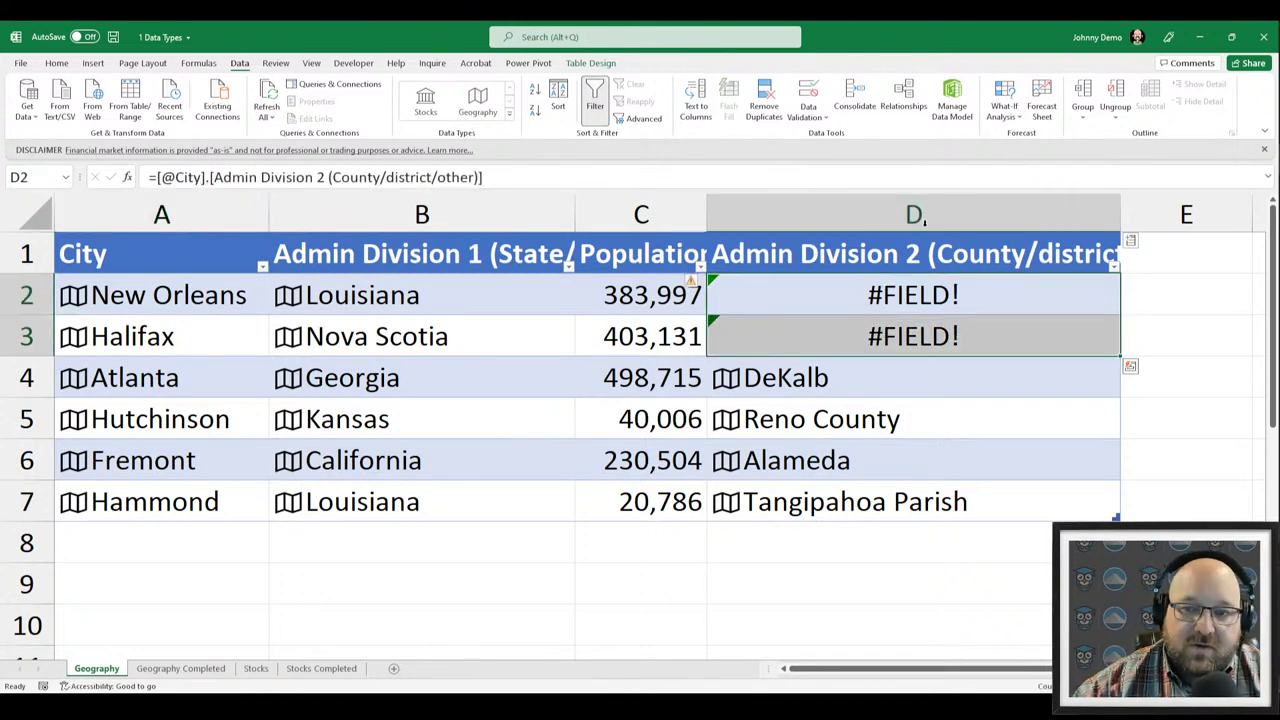
left_click(801, 203)
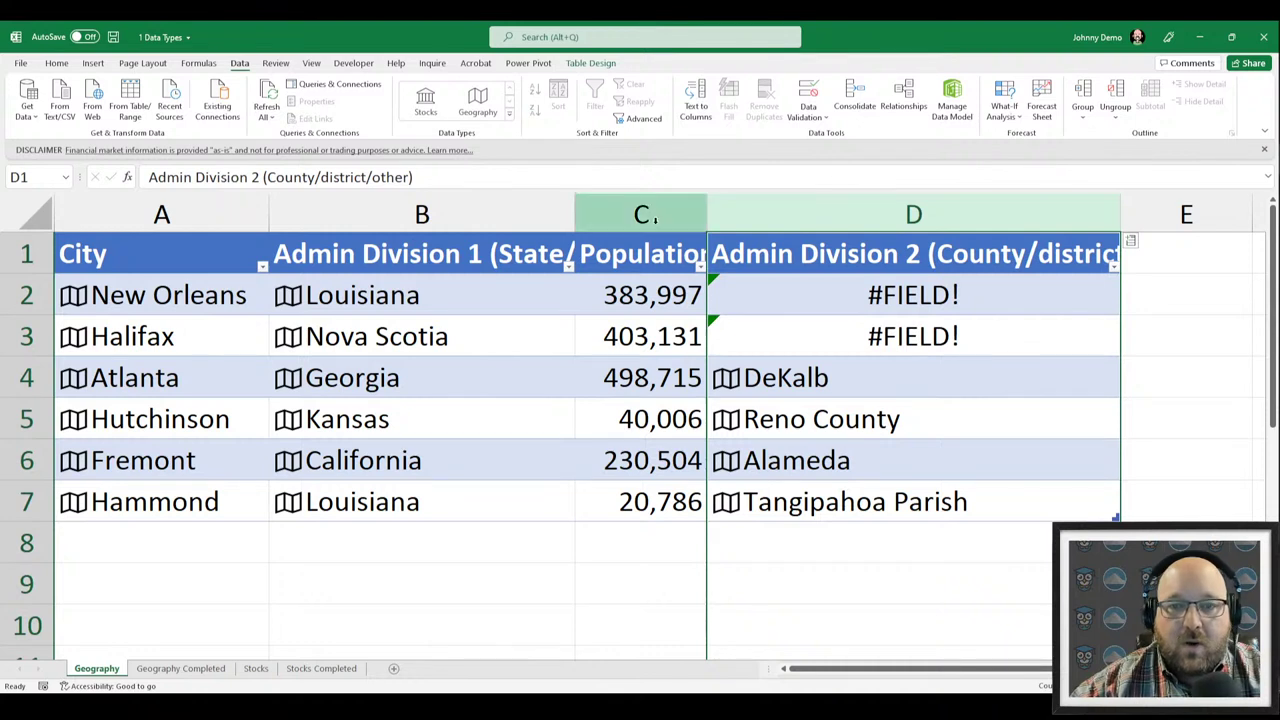
left_click(251, 376)
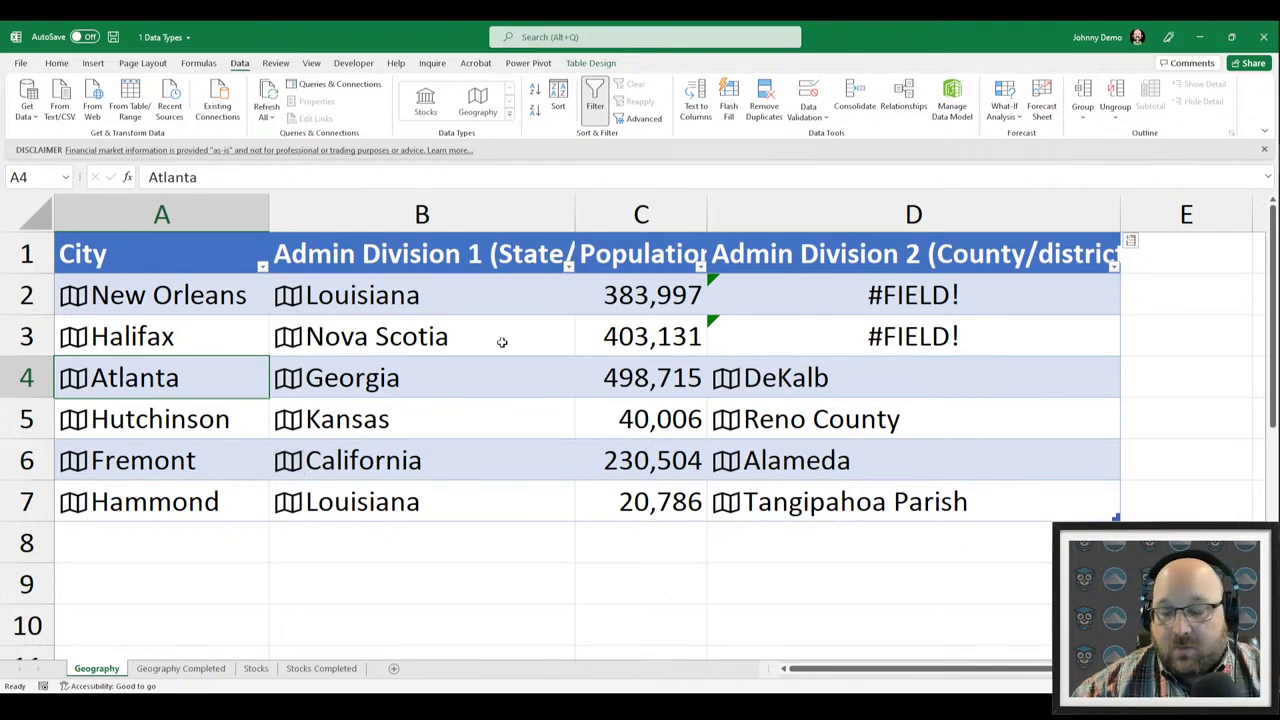
Start a country list below the city table with the header Country in A14, USA in A15 and Canada in A16.
scroll(500, 500, "down", 4)
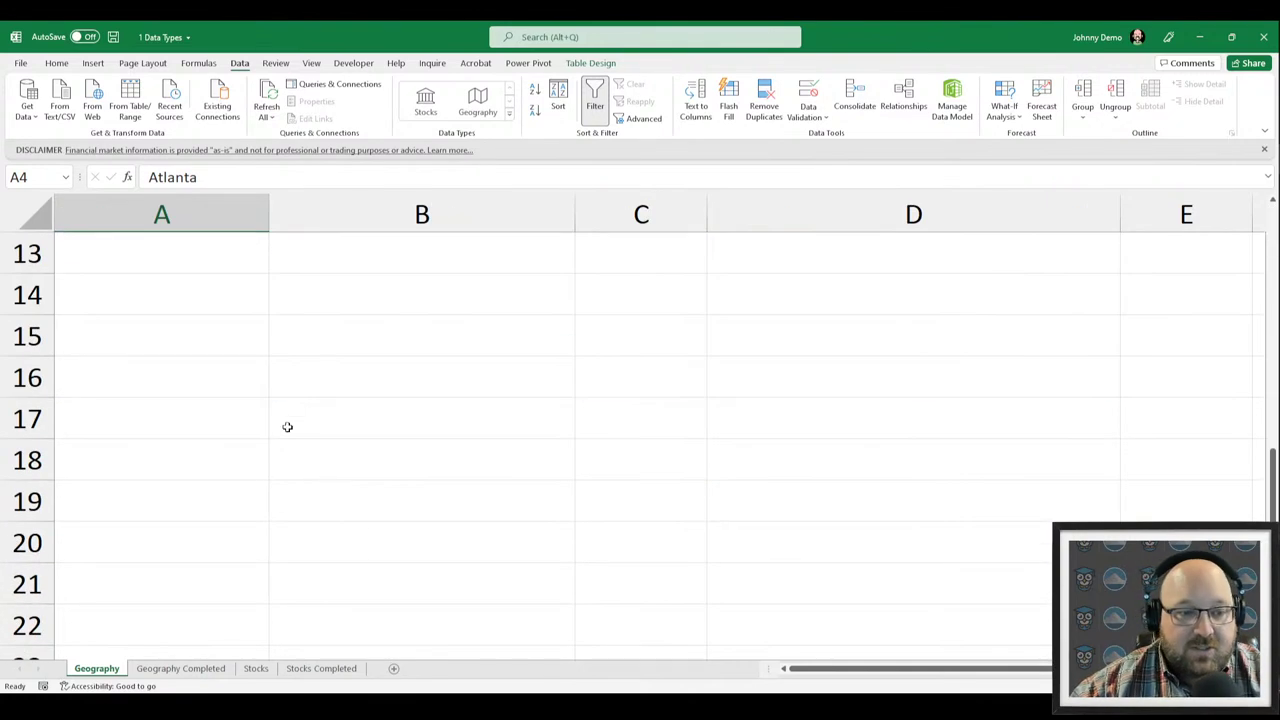
left_click(91, 294)
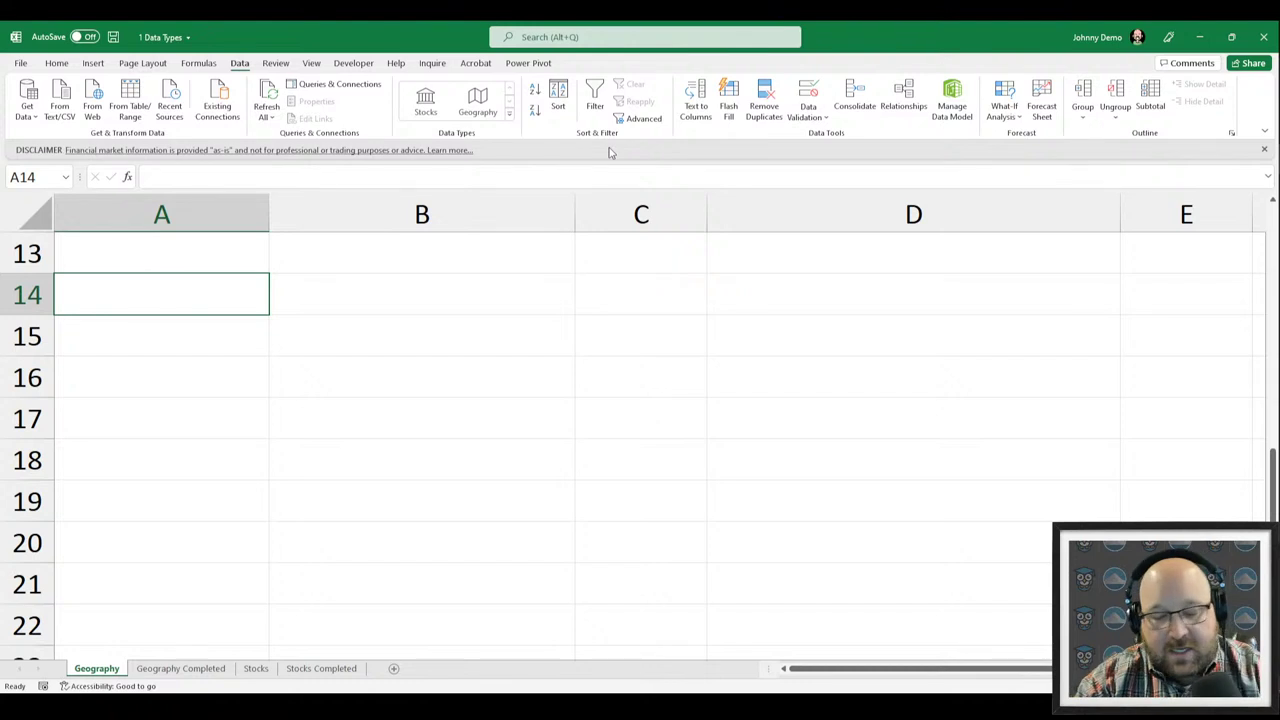
type("Country")
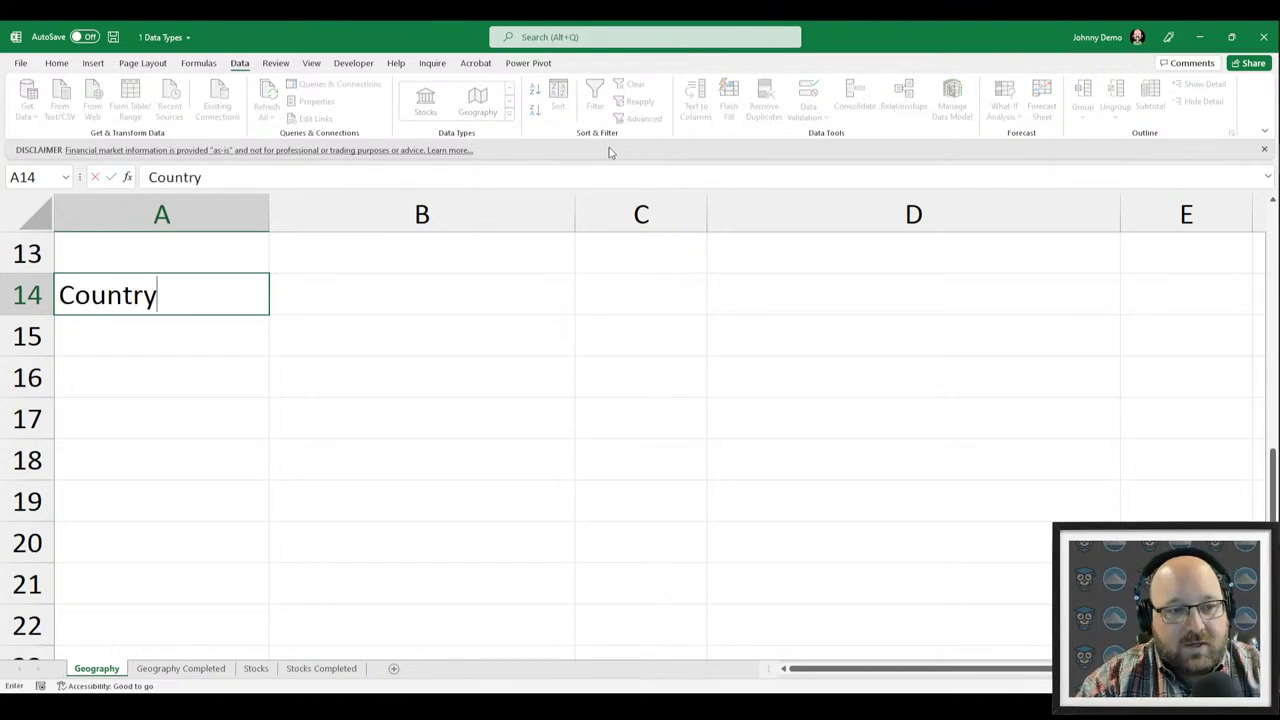
key("Return")
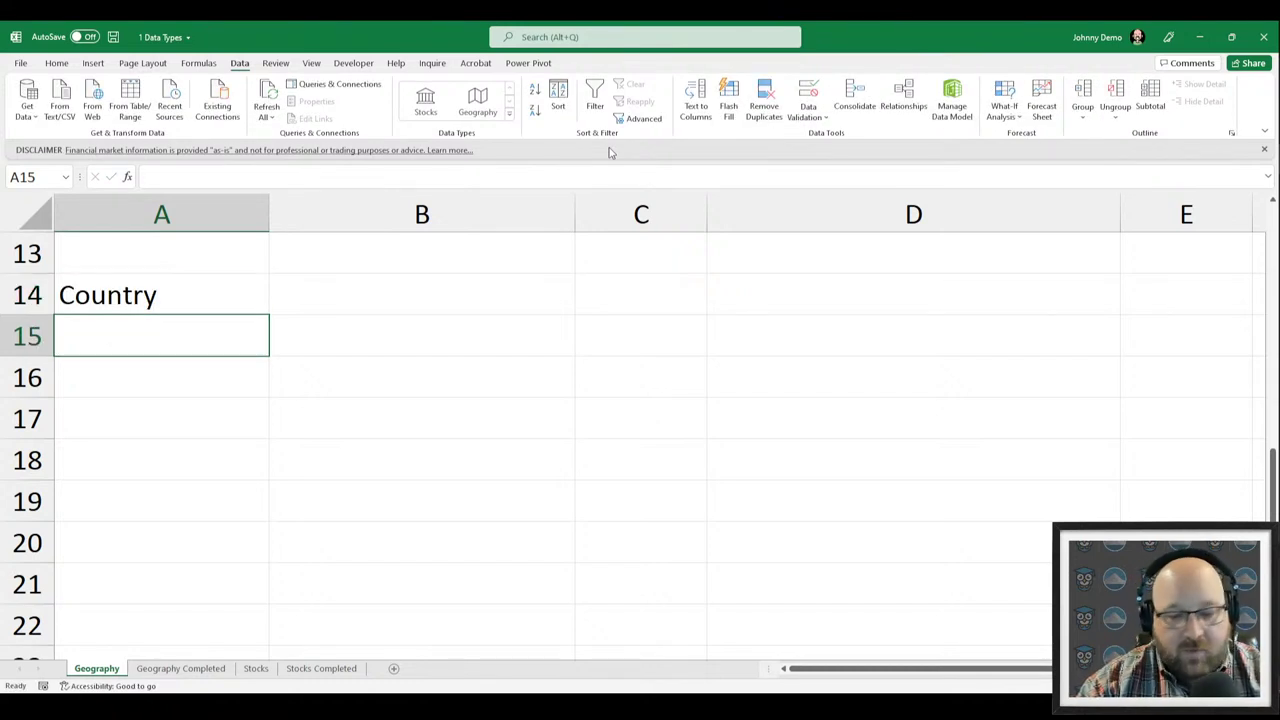
type("USA")
key("Return")
type("Cand")
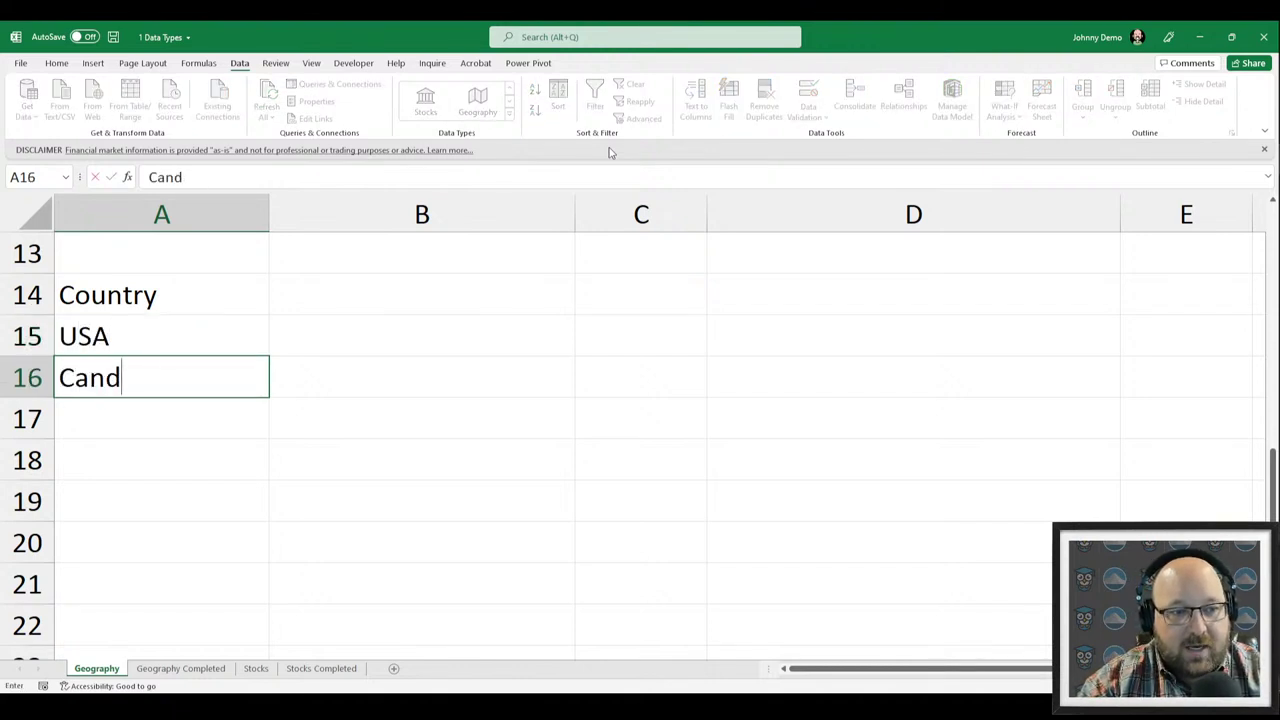
key("BackSpace")
type("adas")
key("BackSpace")
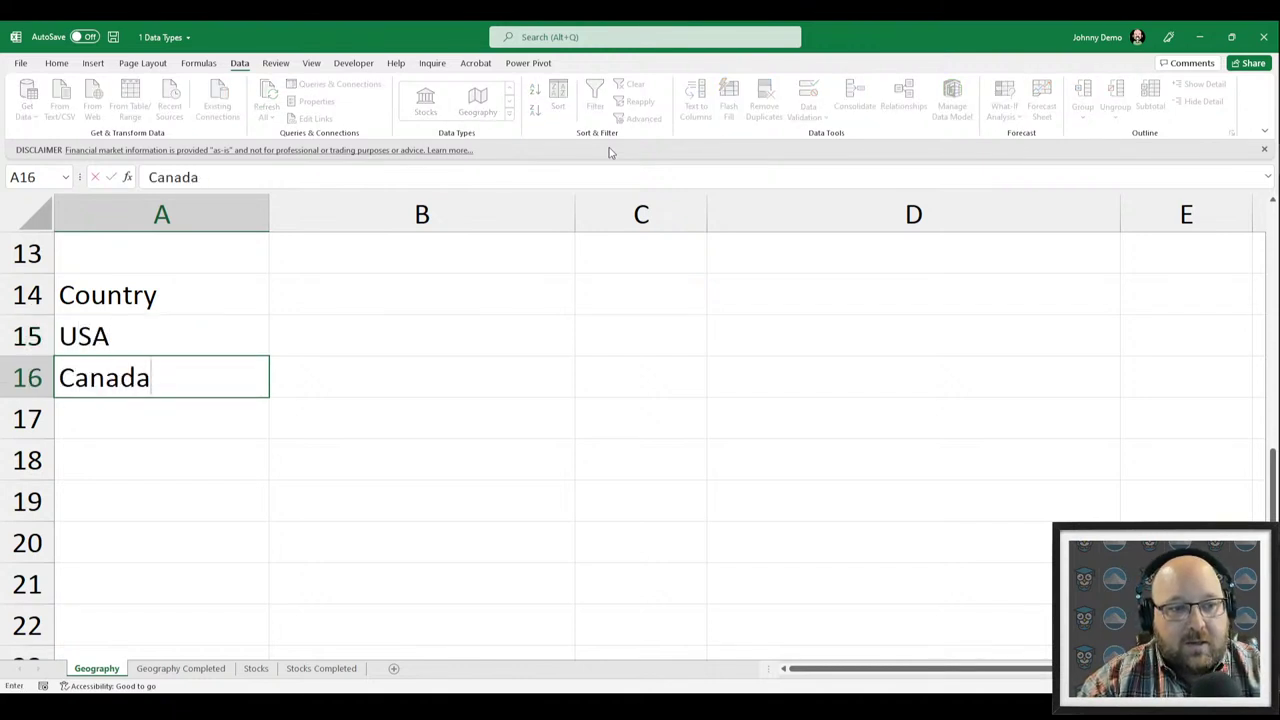
key("Return")
Continue the country list with Mexico, UK, Australia and New Zealand in A17:A20.
type("Mexico")
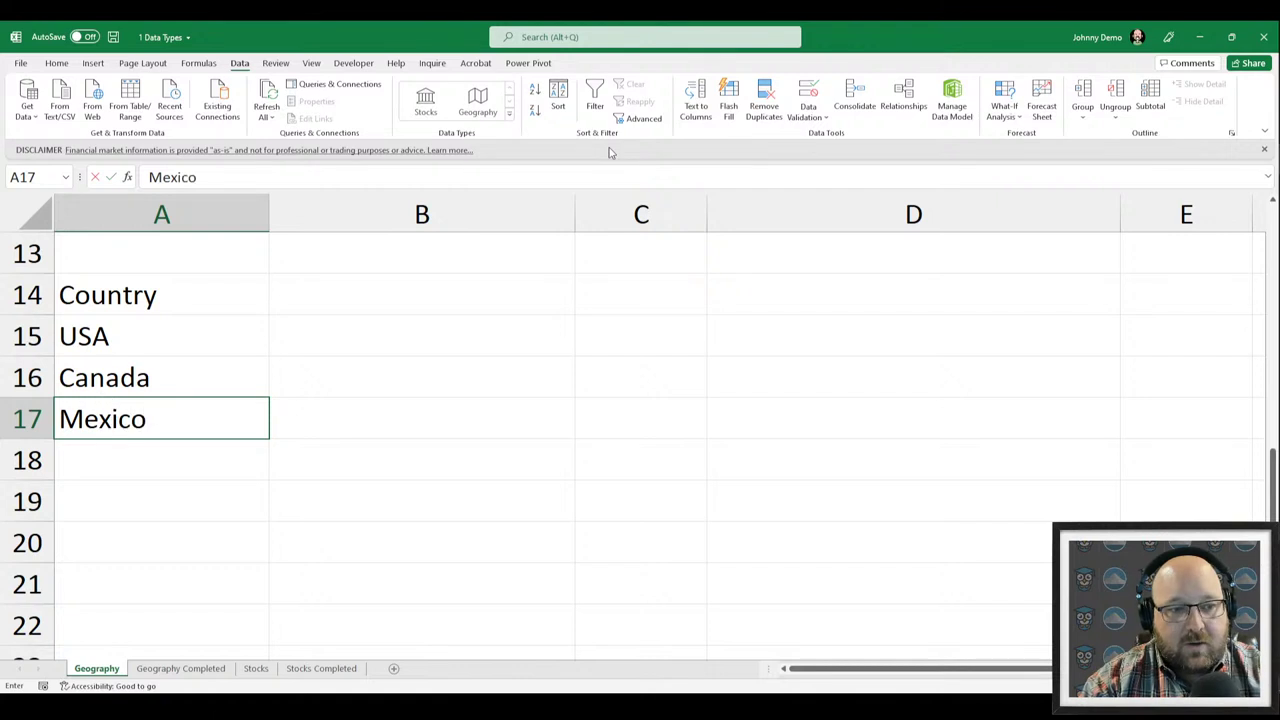
key("Return")
type("UK")
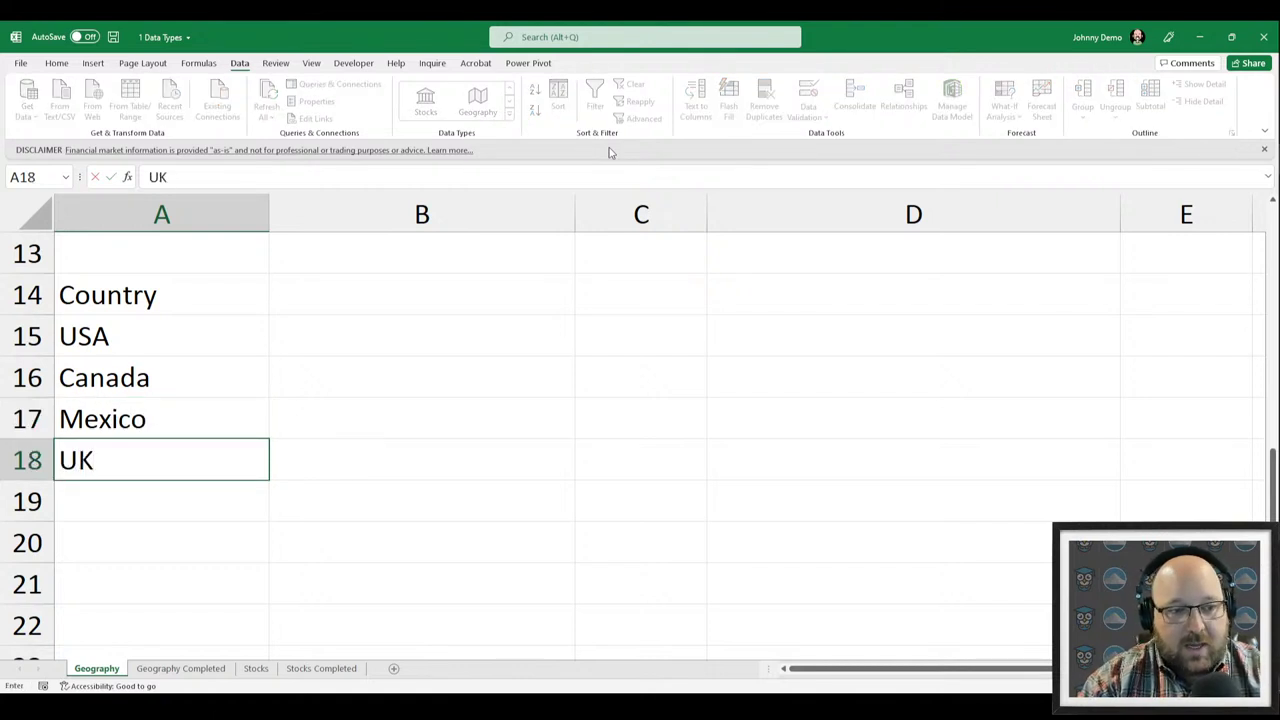
key("Return")
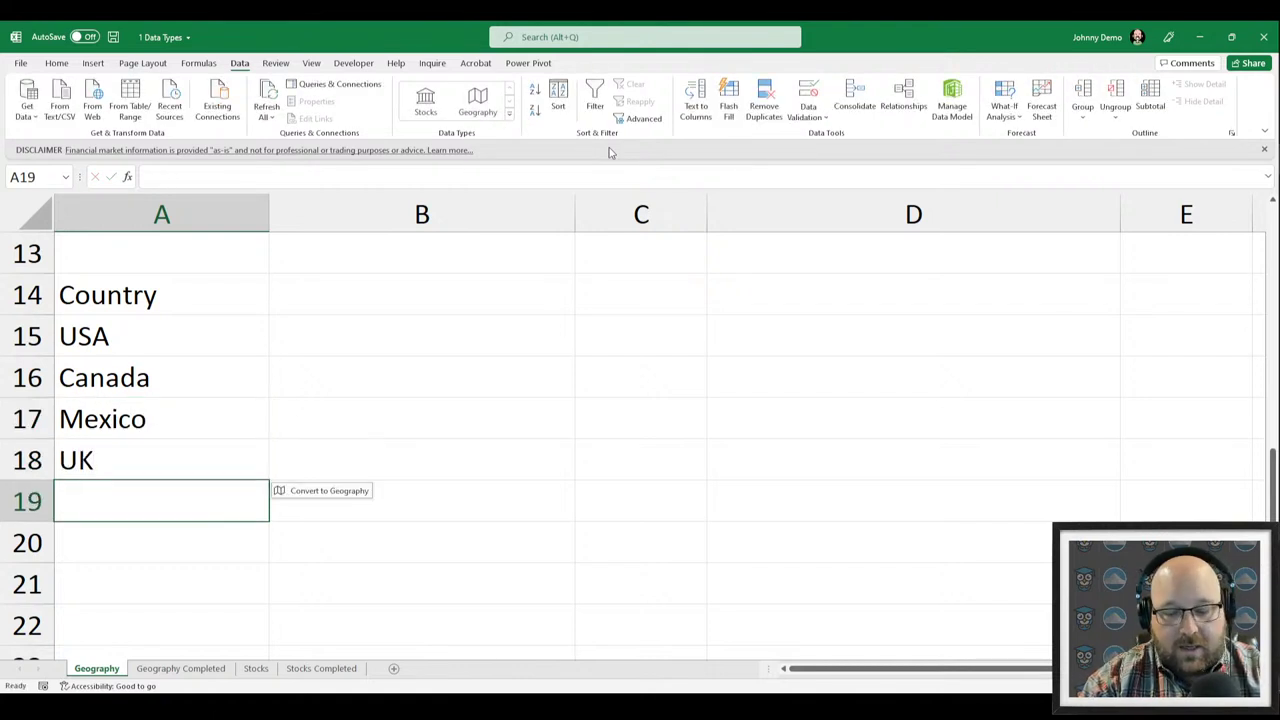
type("Australia")
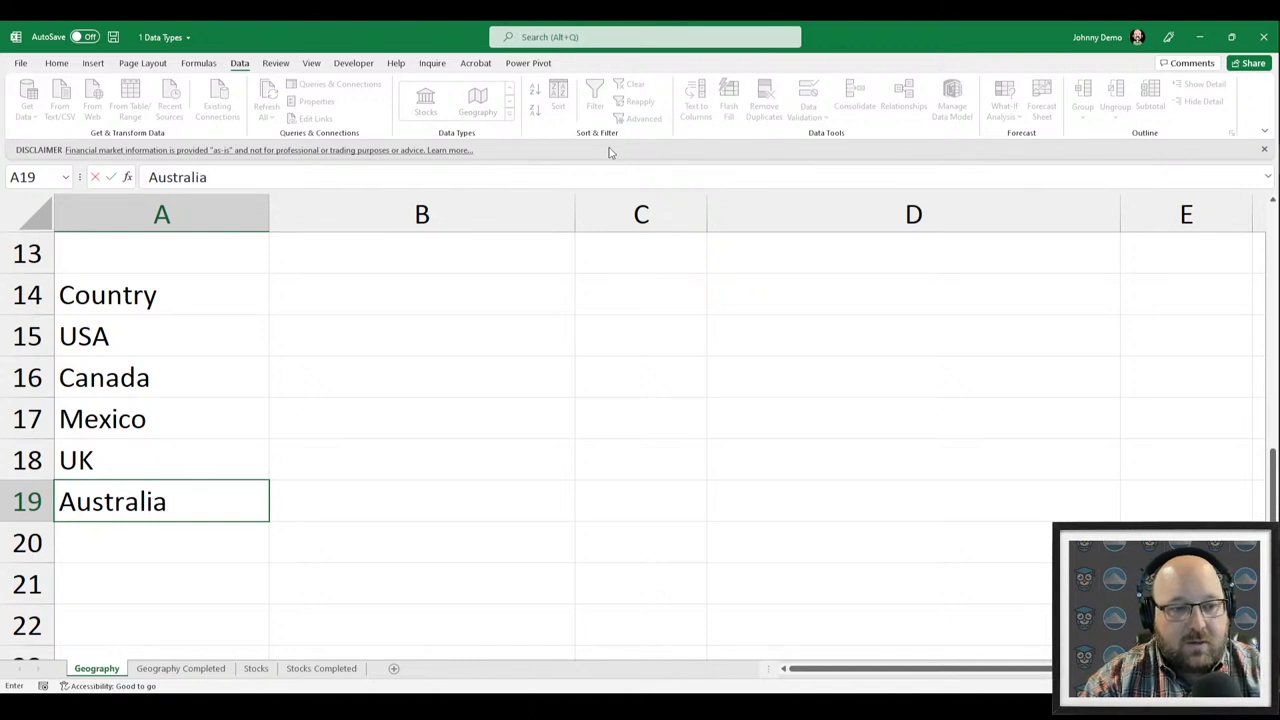
key("Return")
type("New Zea")
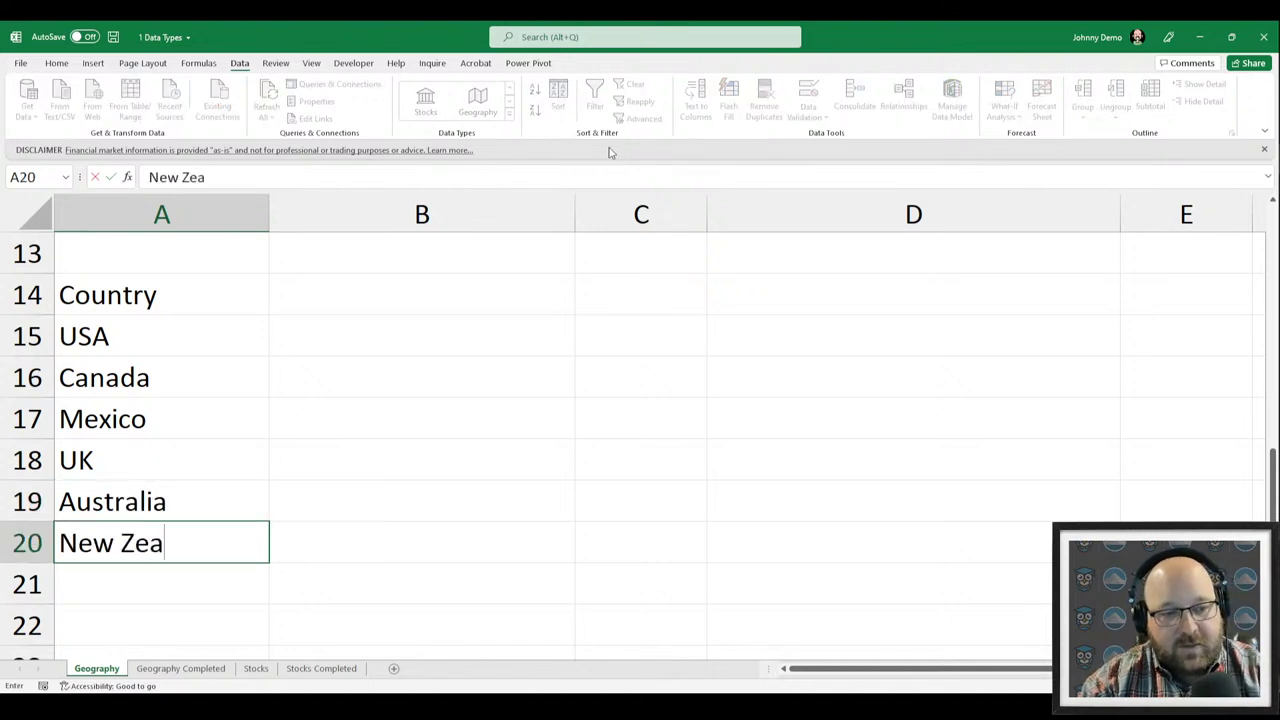
type("land")
key("Return")
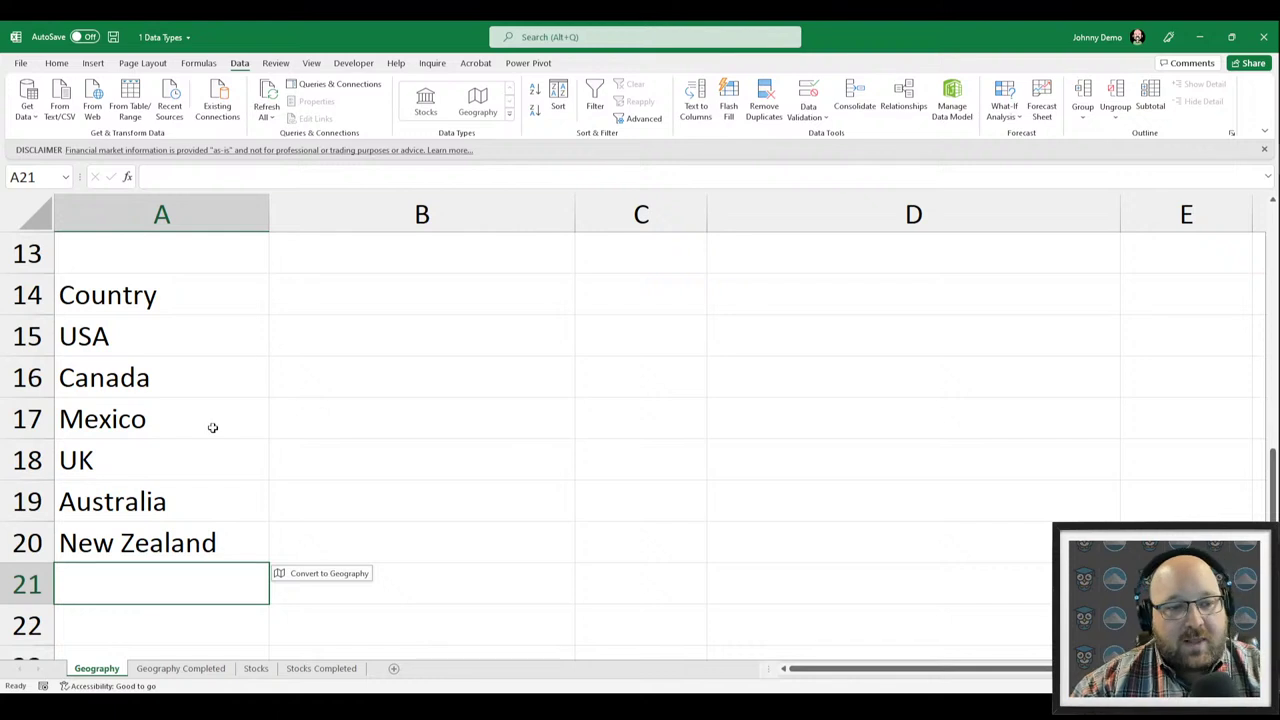
Turn the country list in A14:A20 into a table with headers.
left_click(197, 437)
key("ctrl+t")
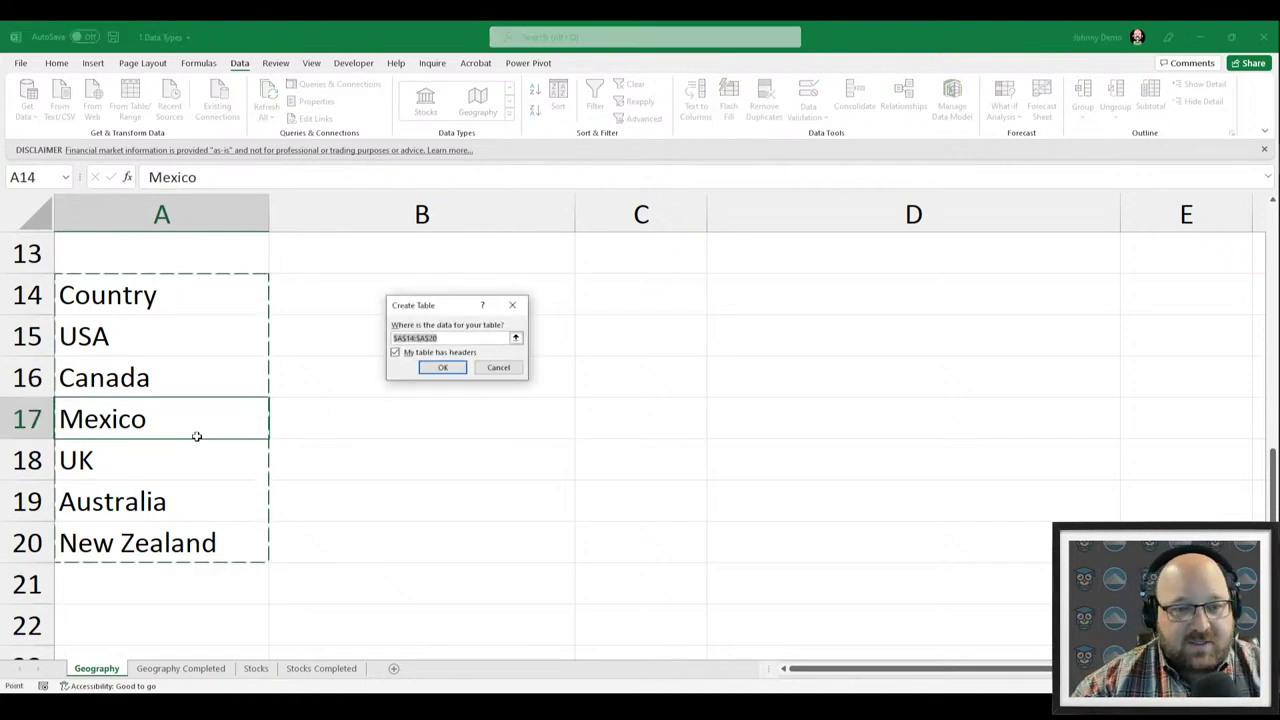
left_click(444, 369)
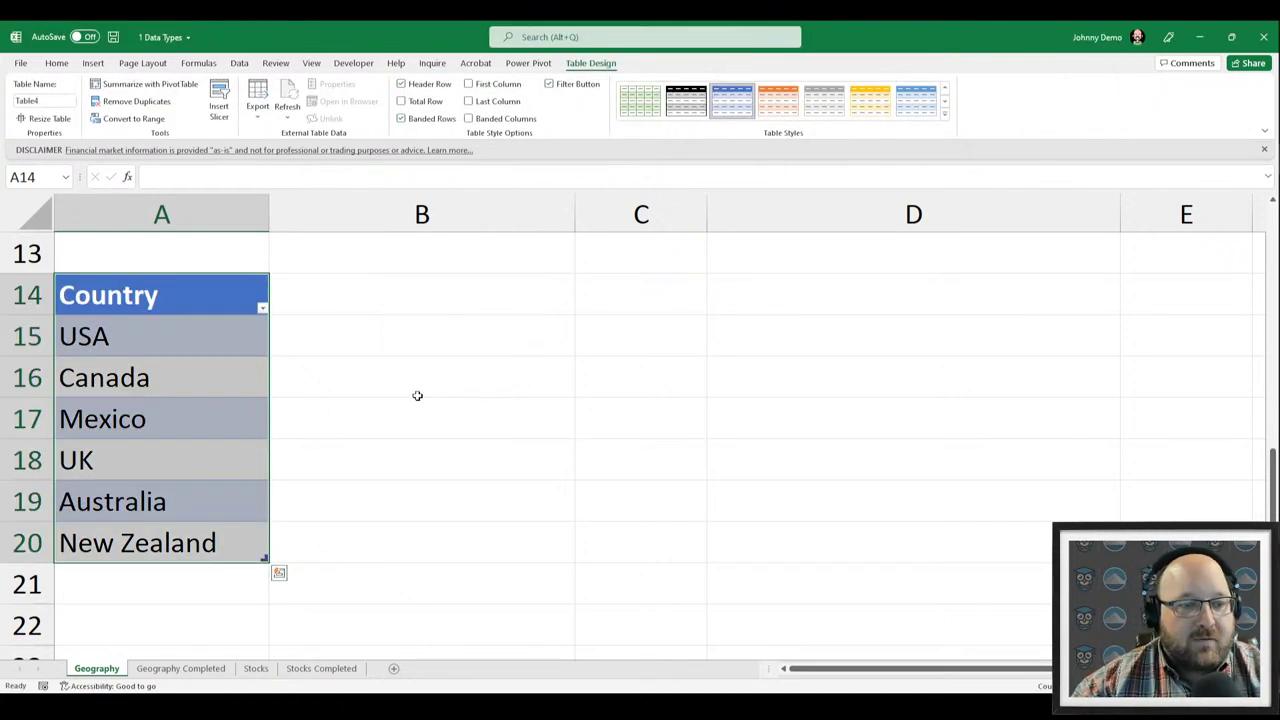
Convert the countries in A15:A20 to the Geography data type.
left_click(110, 343)
left_click_drag(110, 343, 88, 543)
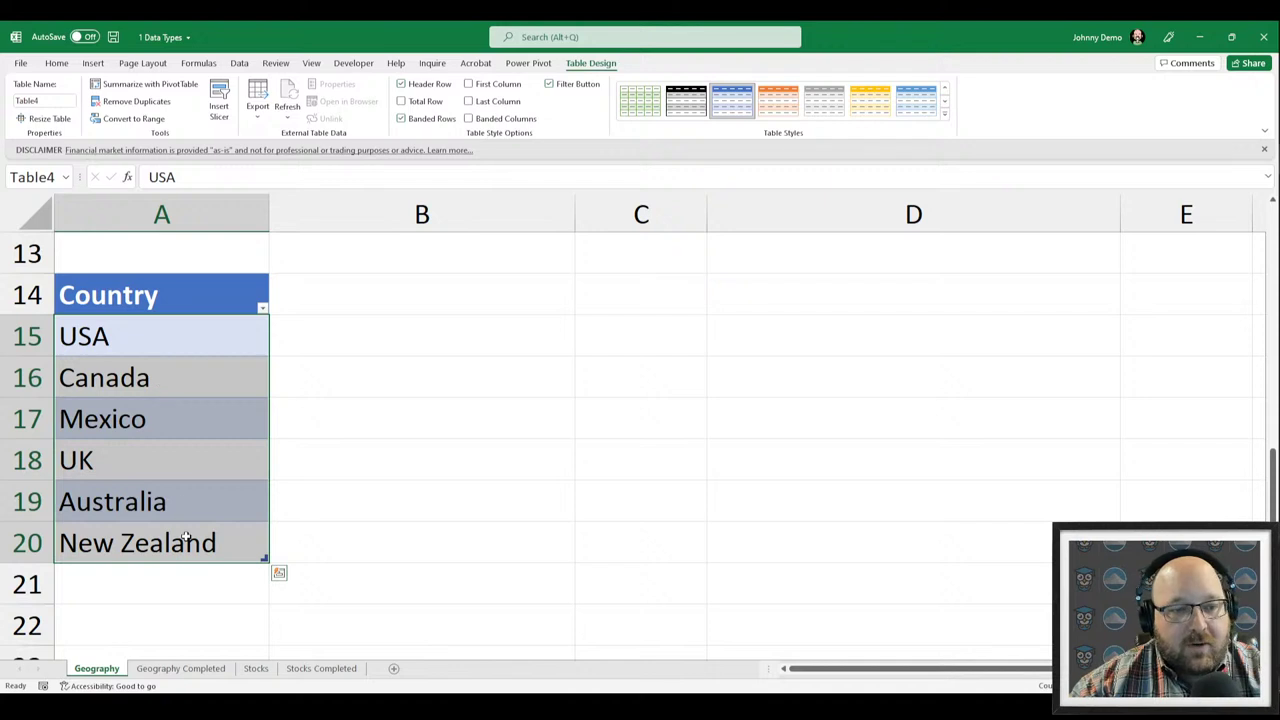
left_click(240, 64)
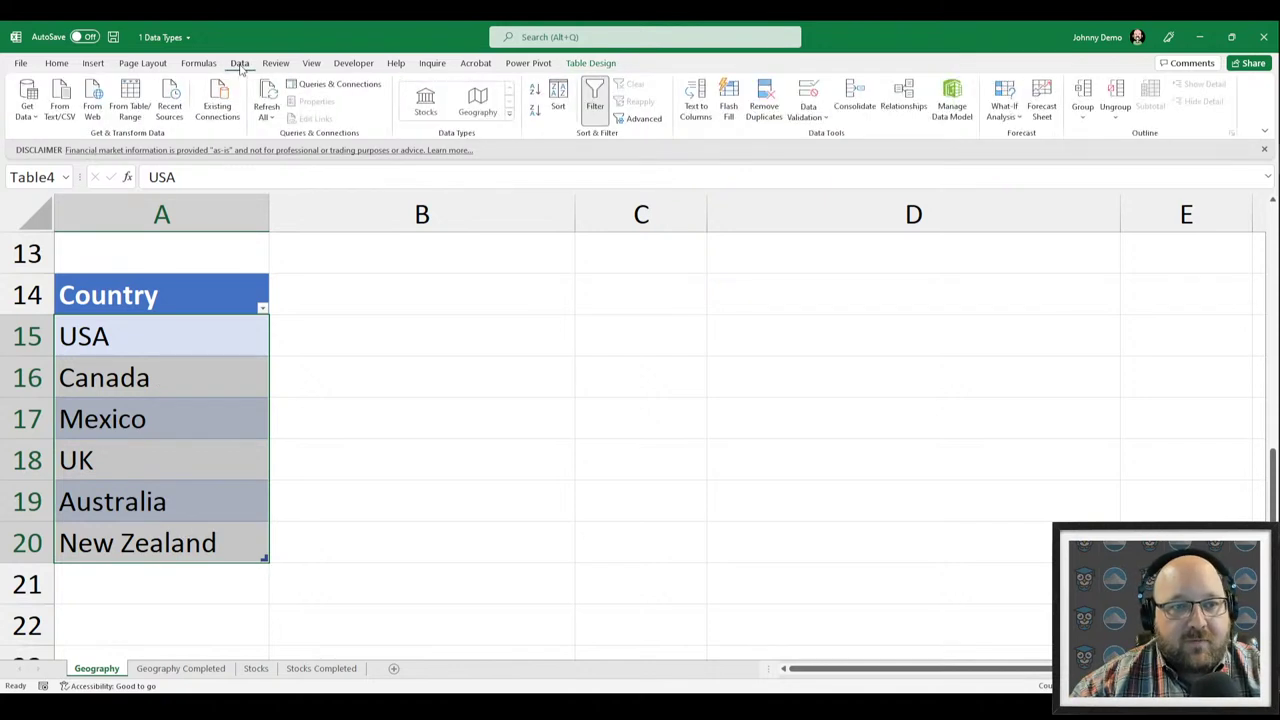
left_click(486, 104)
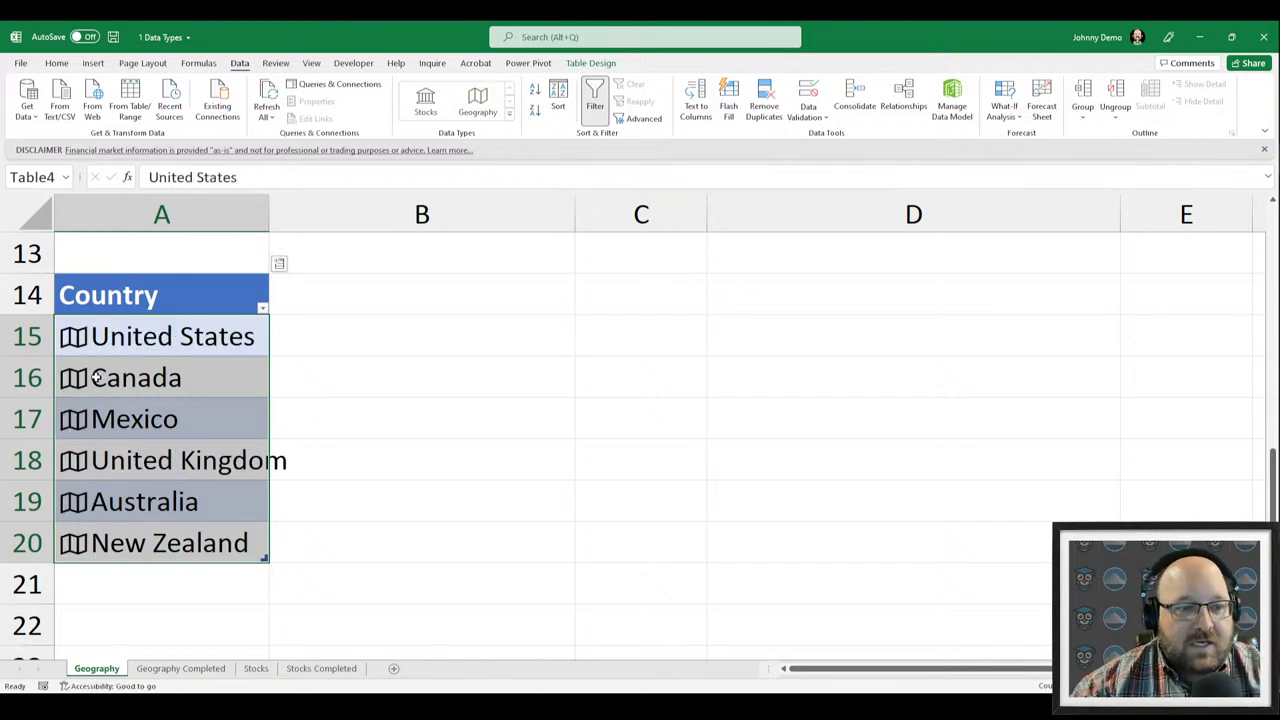
Add an Unemployment rate column to the country table from the Geography fields.
left_click(281, 263)
scroll(347, 404, "down", 2)
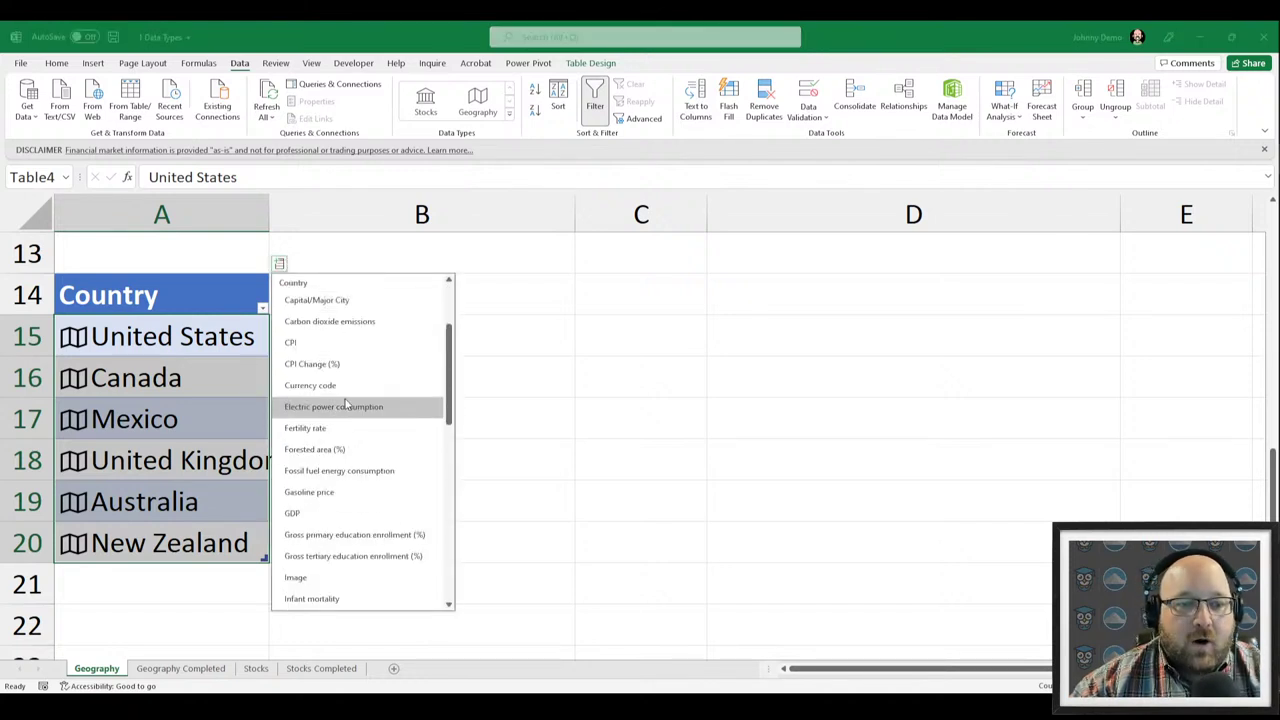
scroll(347, 404, "up", 2)
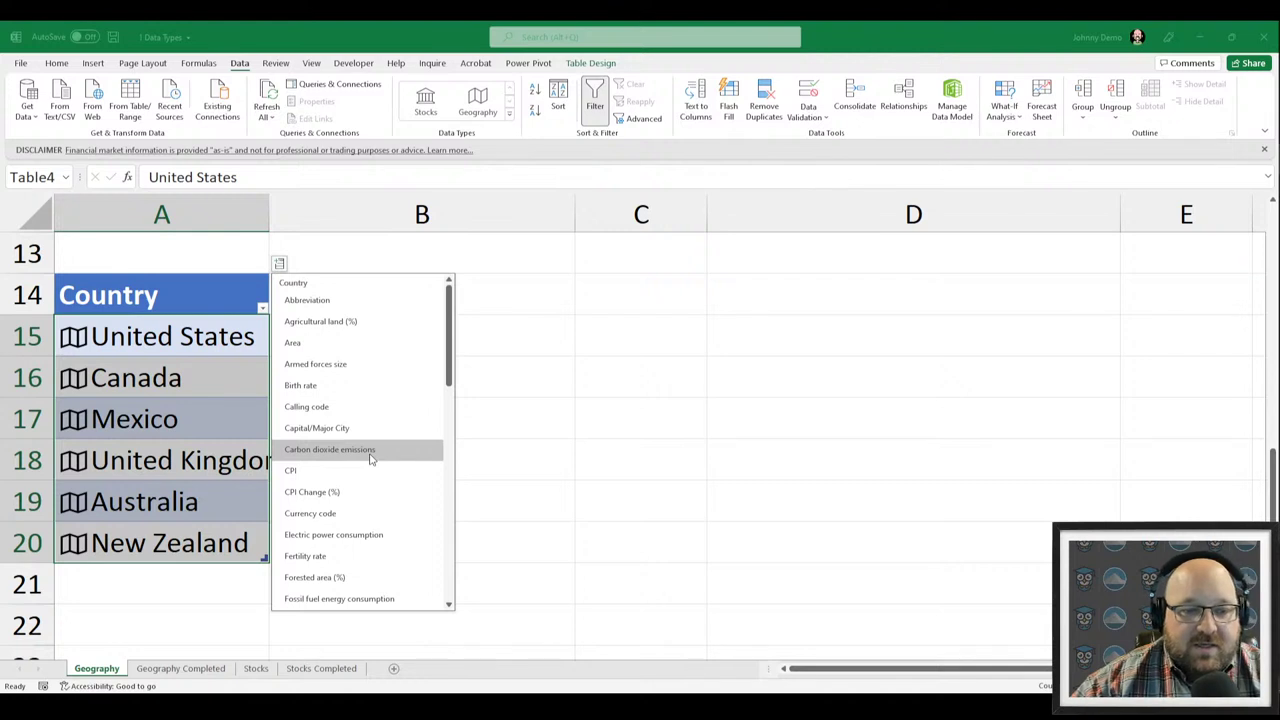
scroll(369, 456, "down", 2)
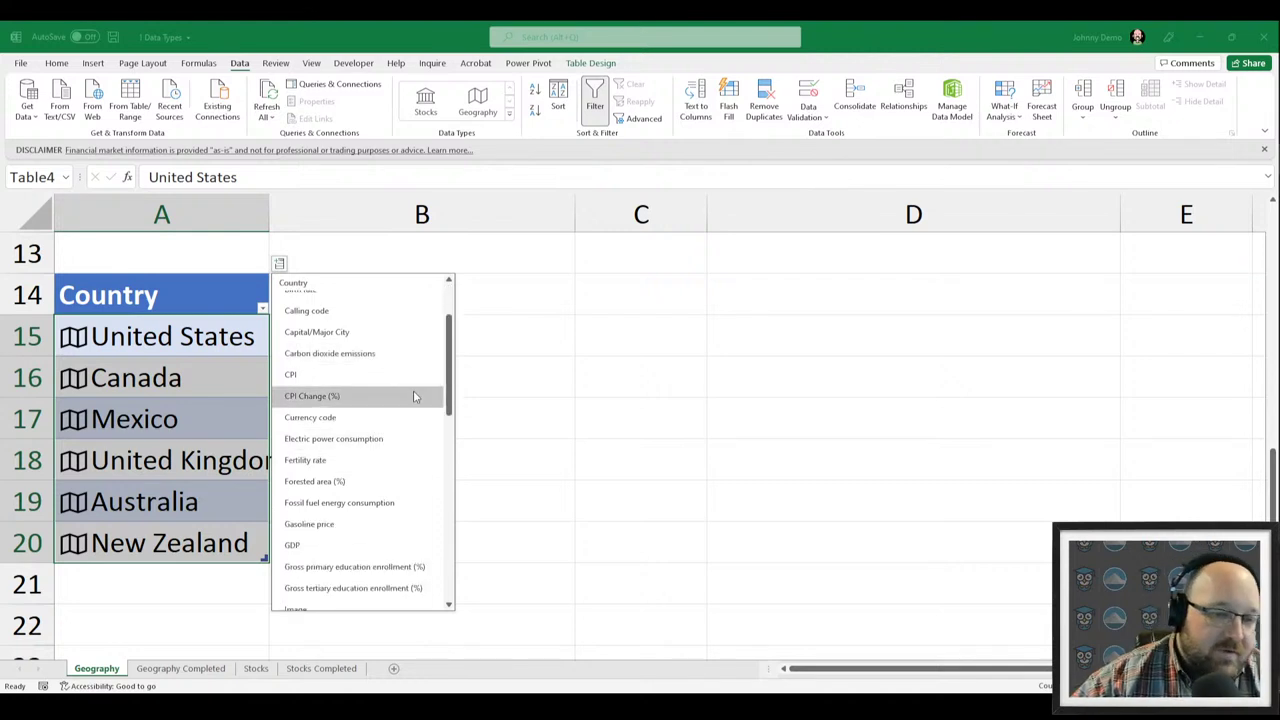
scroll(413, 396, "down", 3)
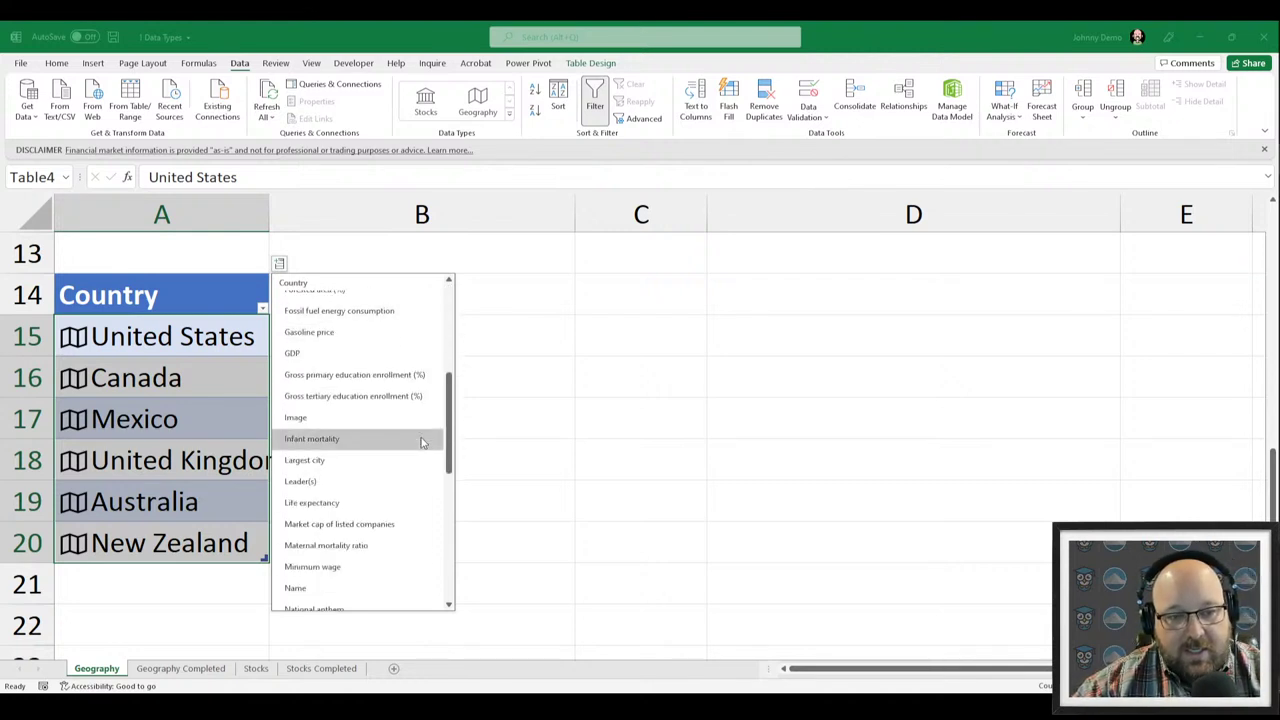
scroll(423, 430, "down", 3)
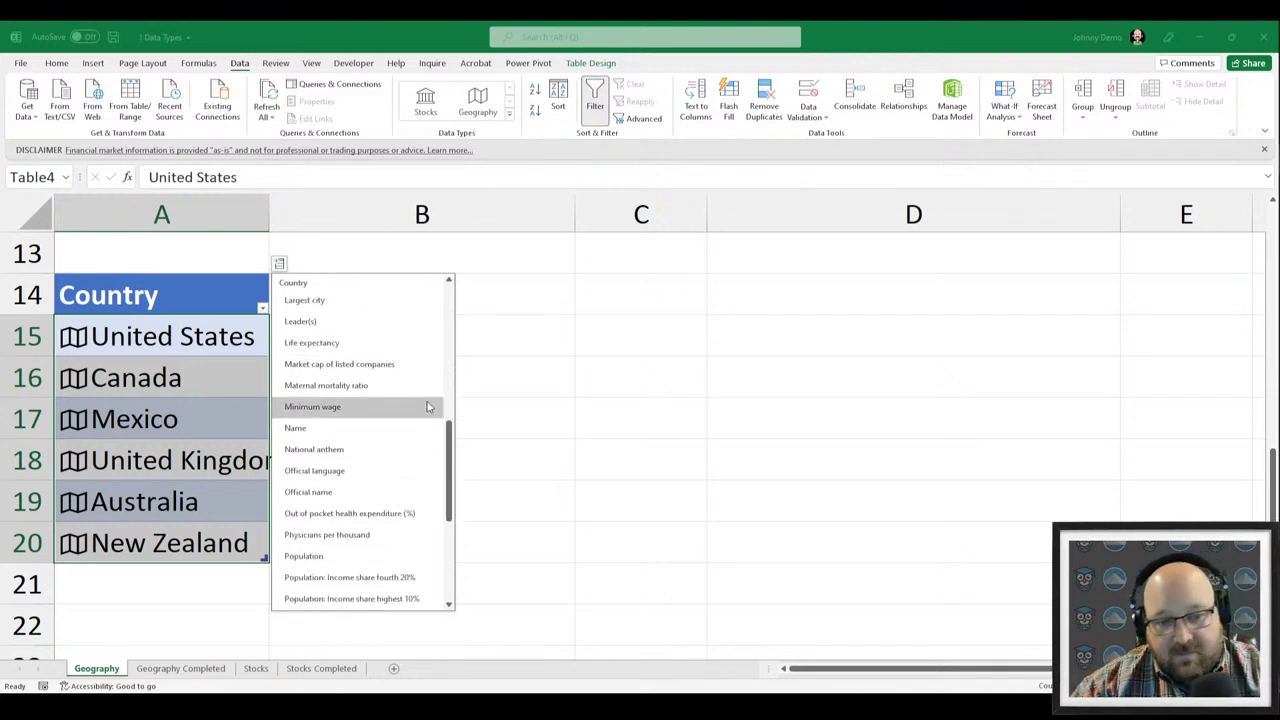
scroll(408, 446, "down", 3)
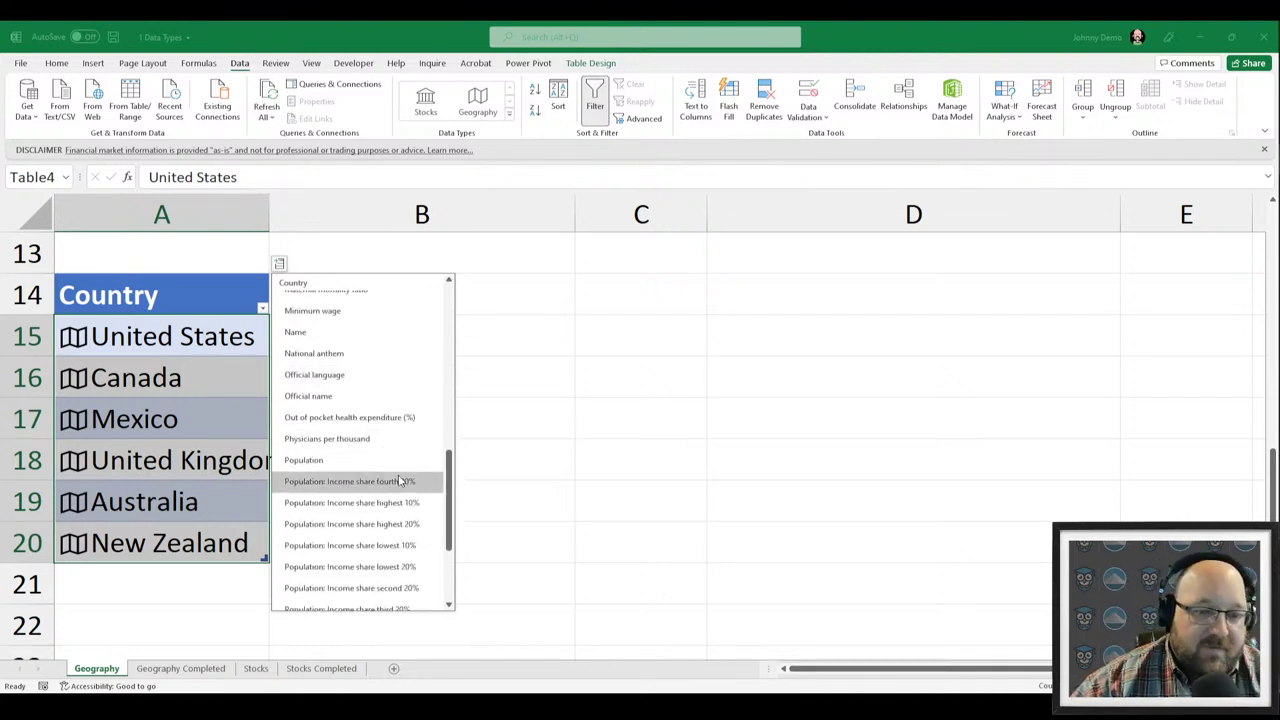
scroll(400, 415, "down", 2)
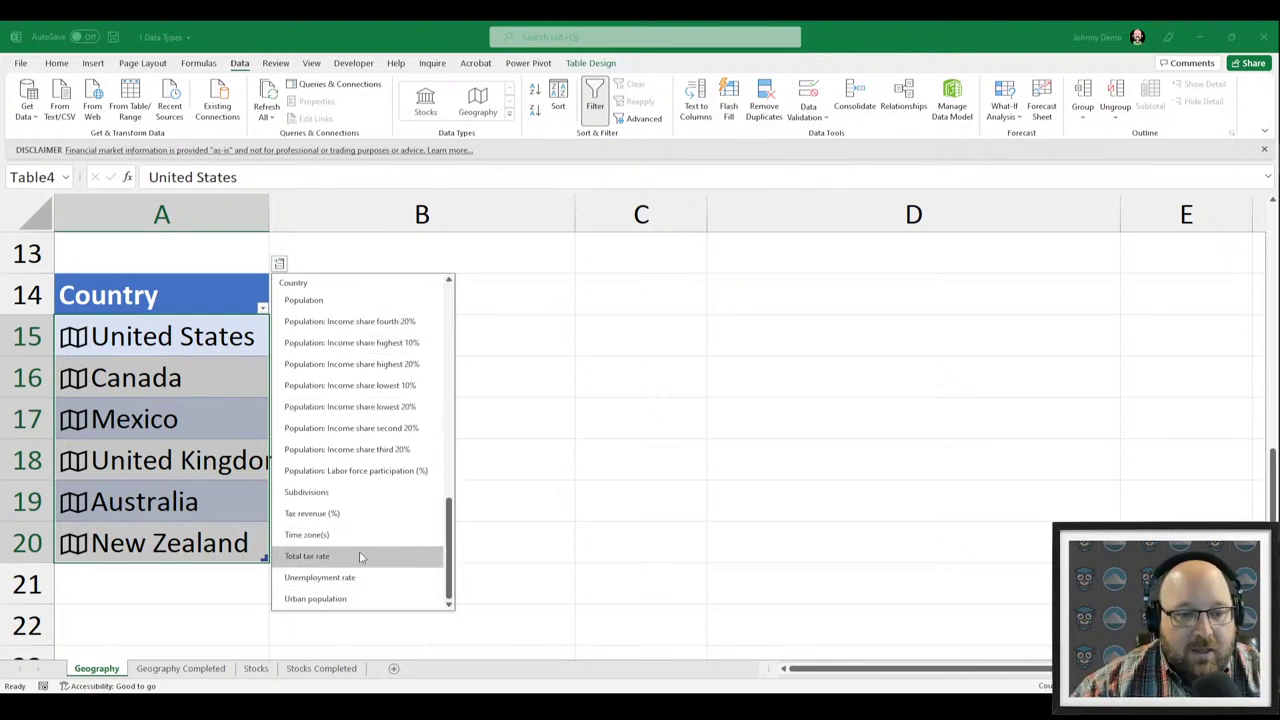
left_click(360, 578)
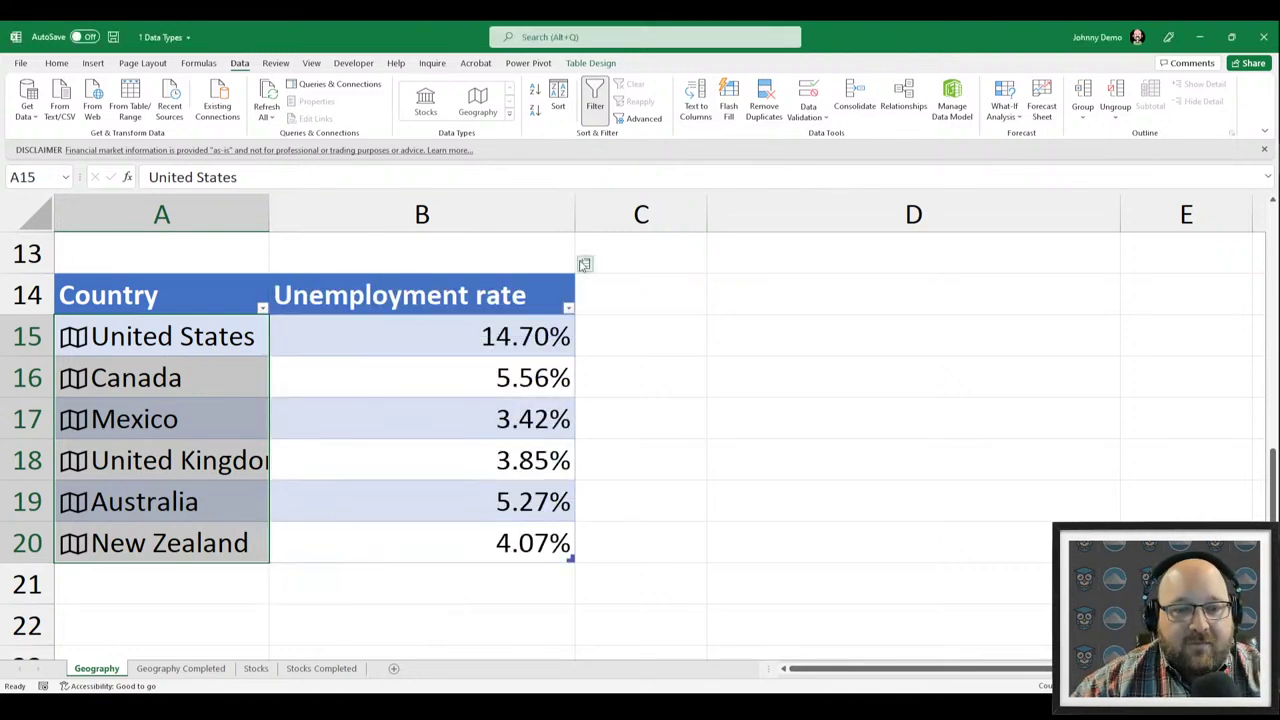
Add a Population column to the country table from the Geography fields.
left_click(586, 263)
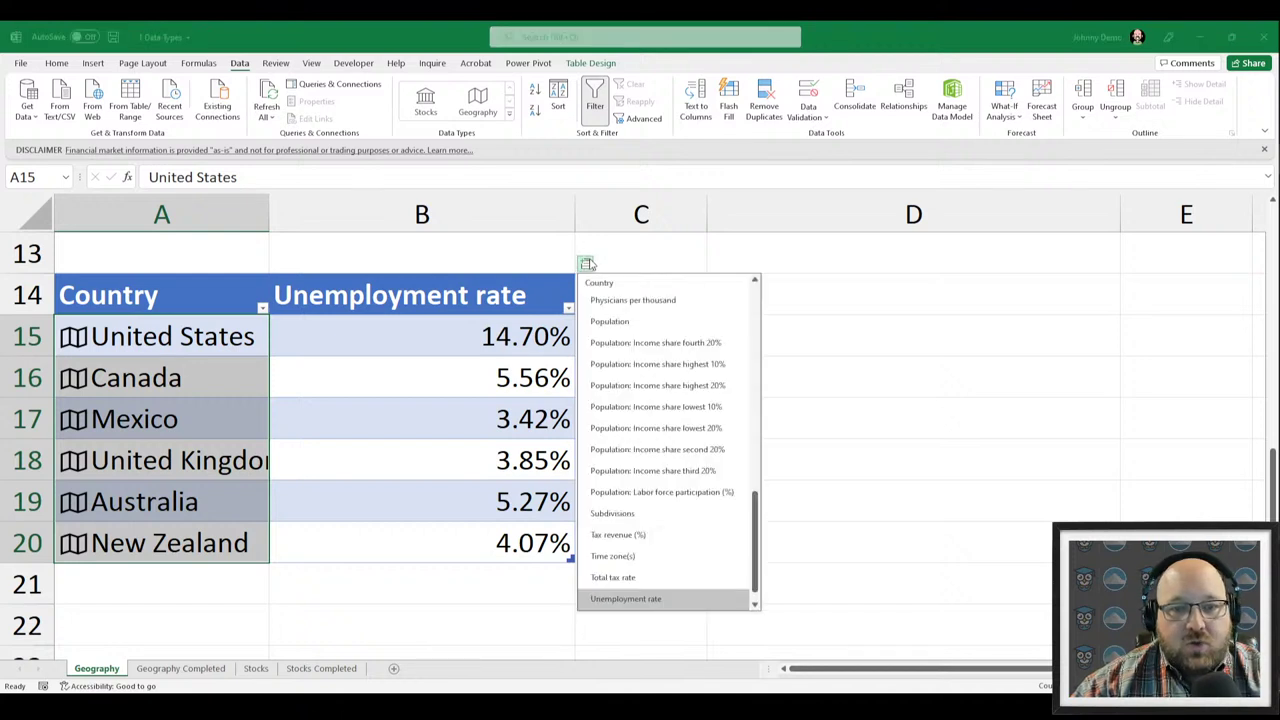
left_click(609, 298)
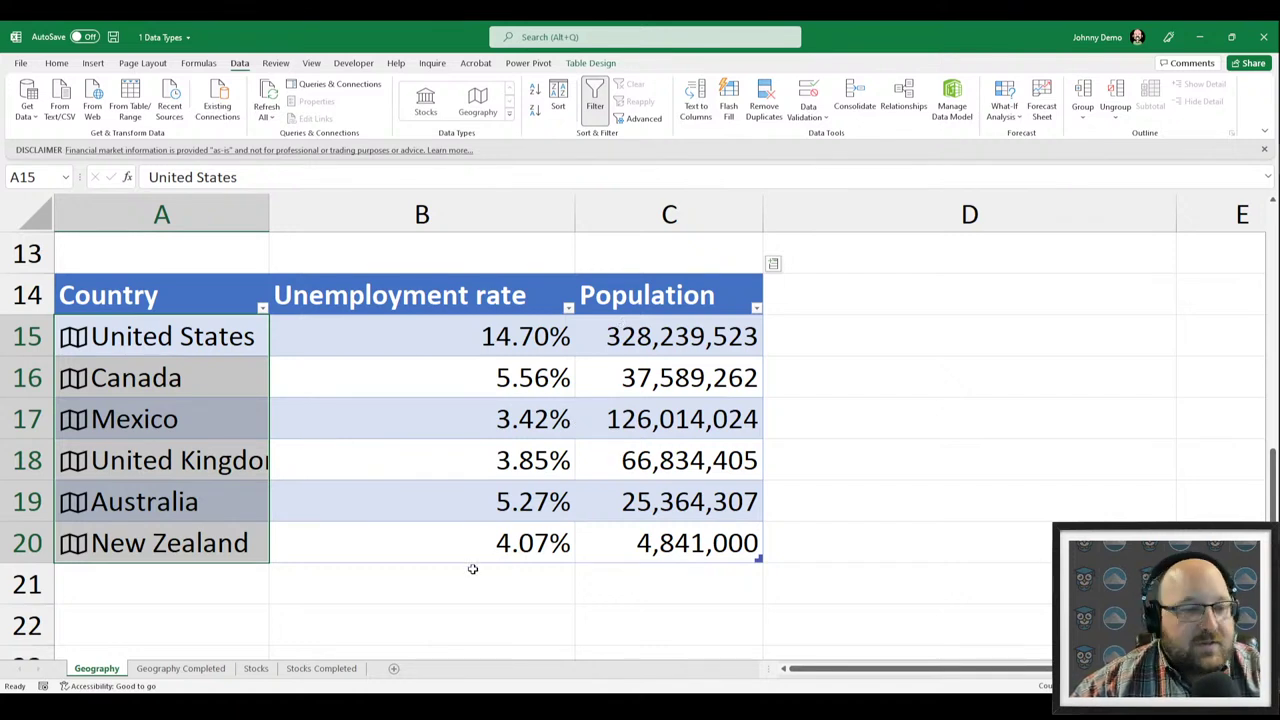
left_click(297, 490)
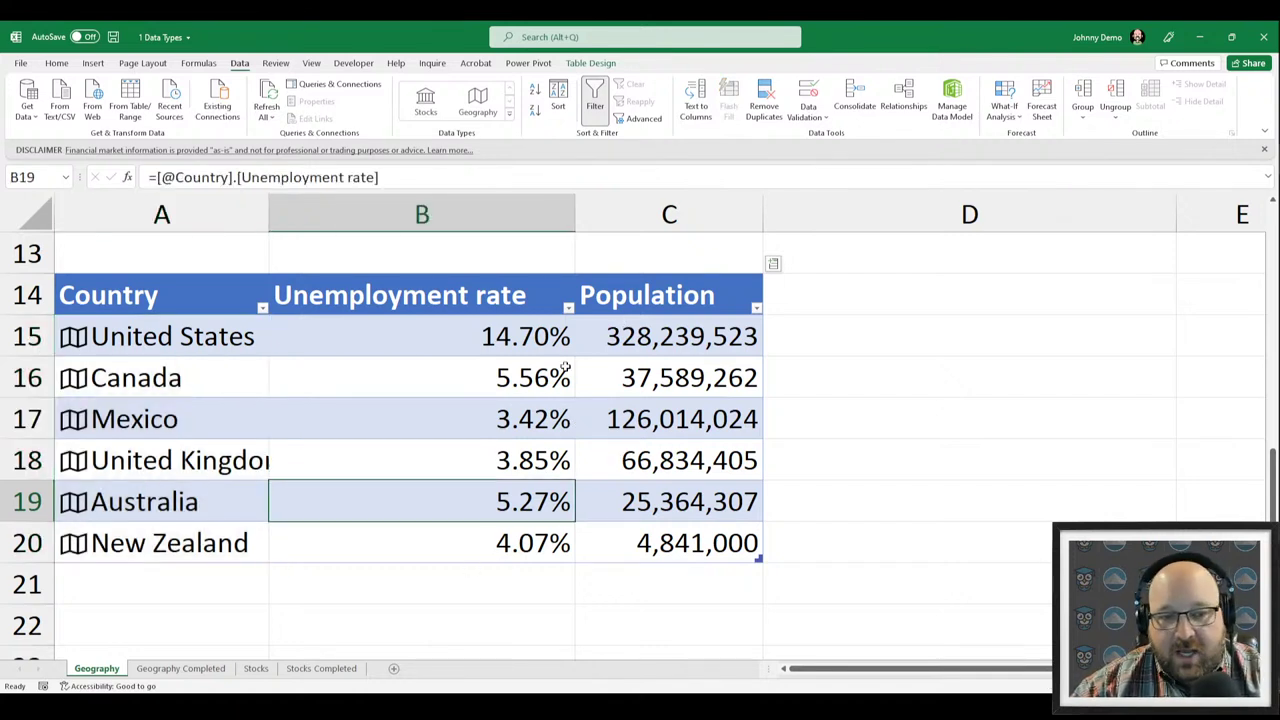
On the Stocks sheet, turn the Stock Symbol list in A1:A7 into a table with headers.
left_click(265, 675)
left_click(230, 372)
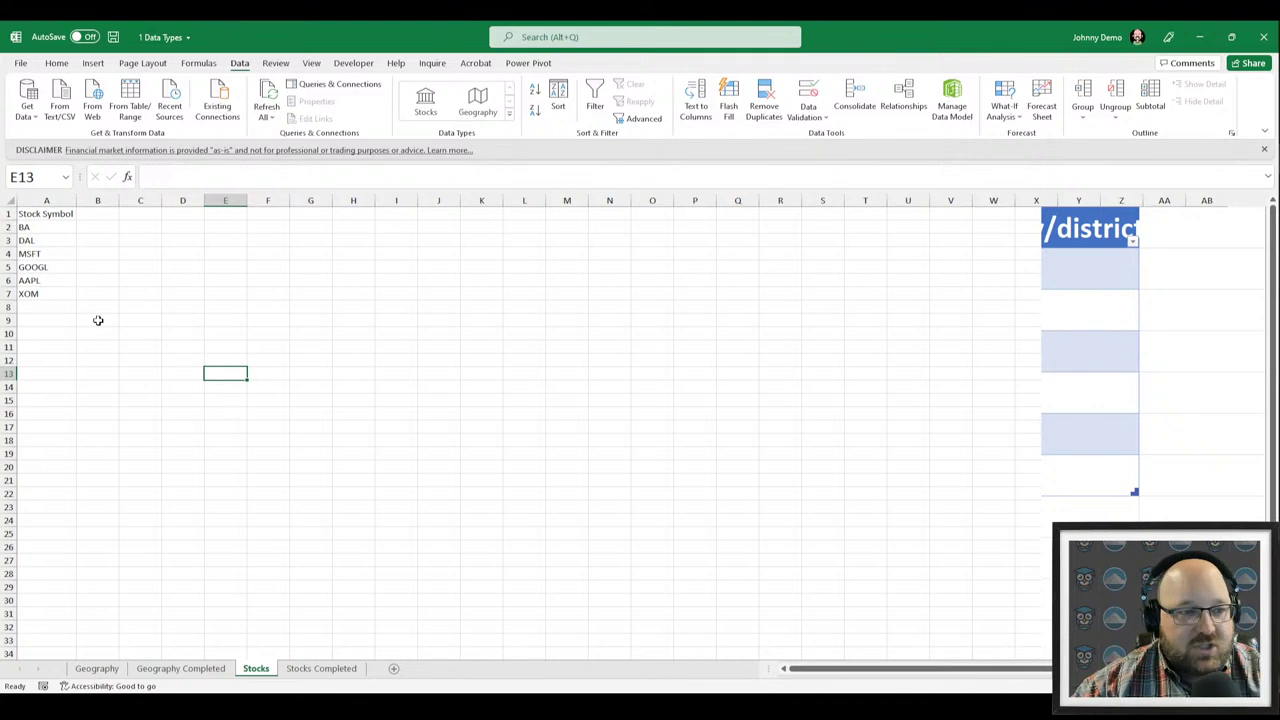
scroll(98, 320, "up", 10)
scroll(289, 406, "up", 2)
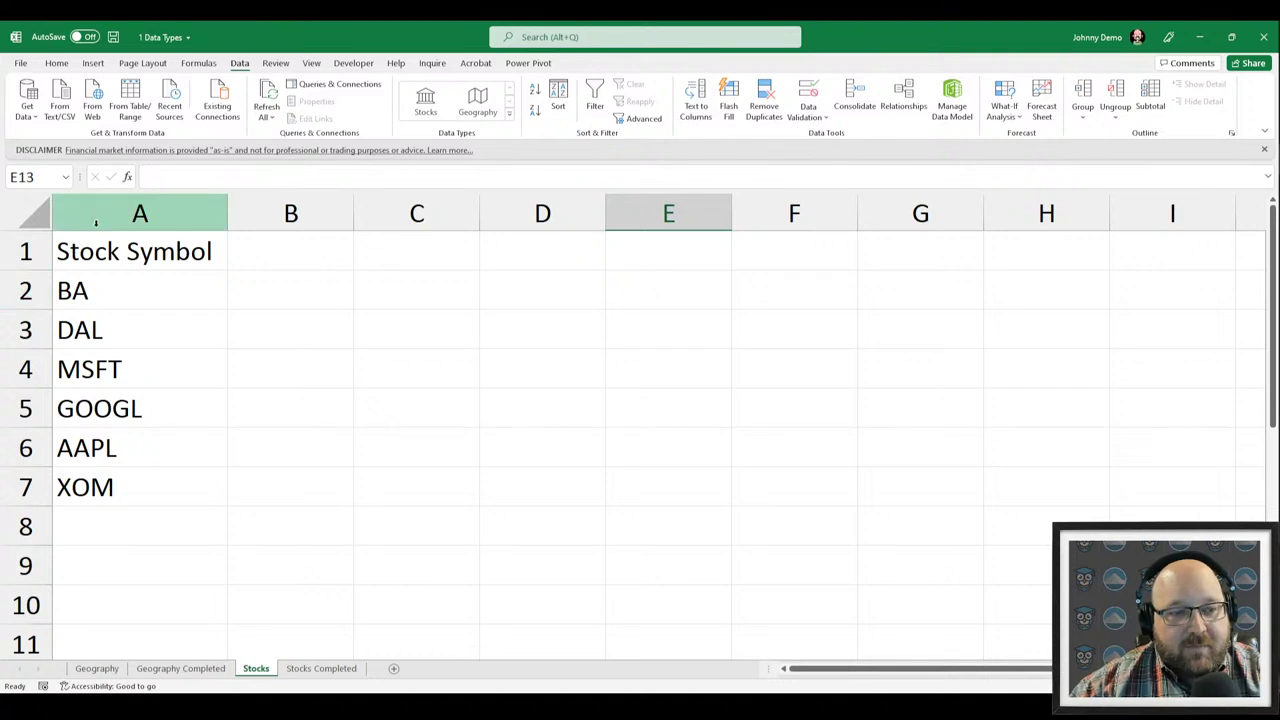
left_click(100, 278)
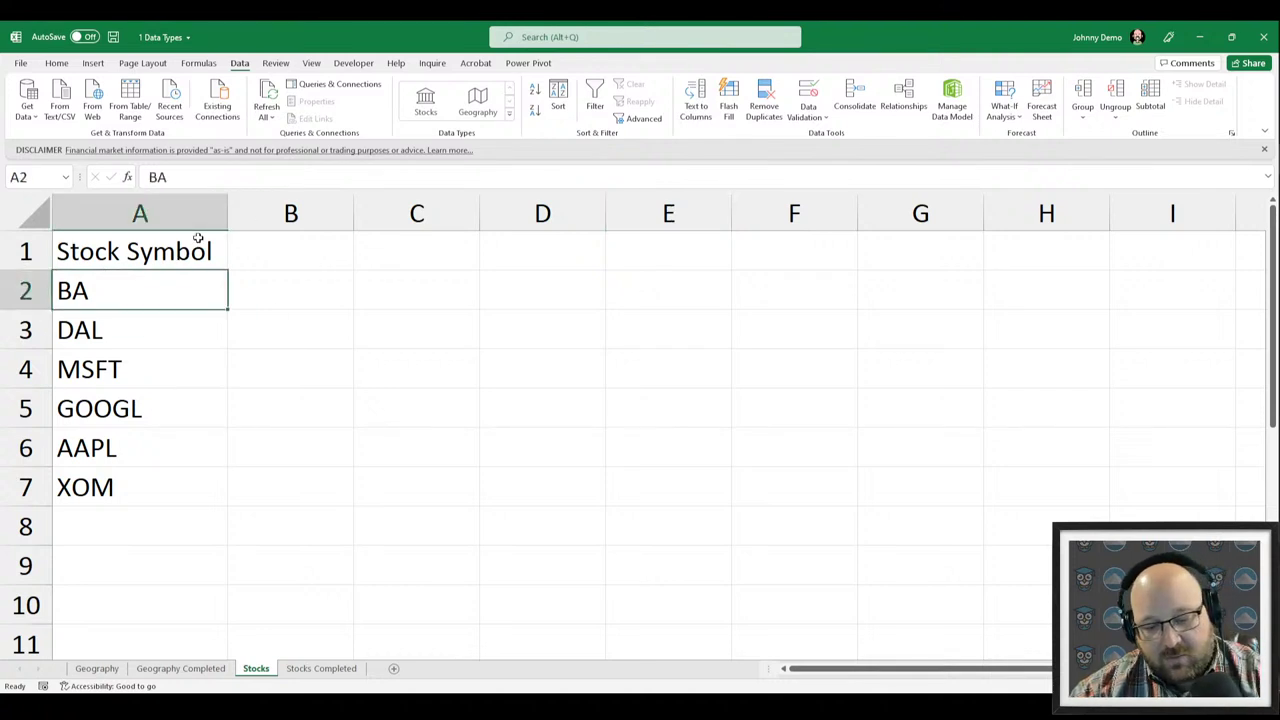
key("ctrl+t")
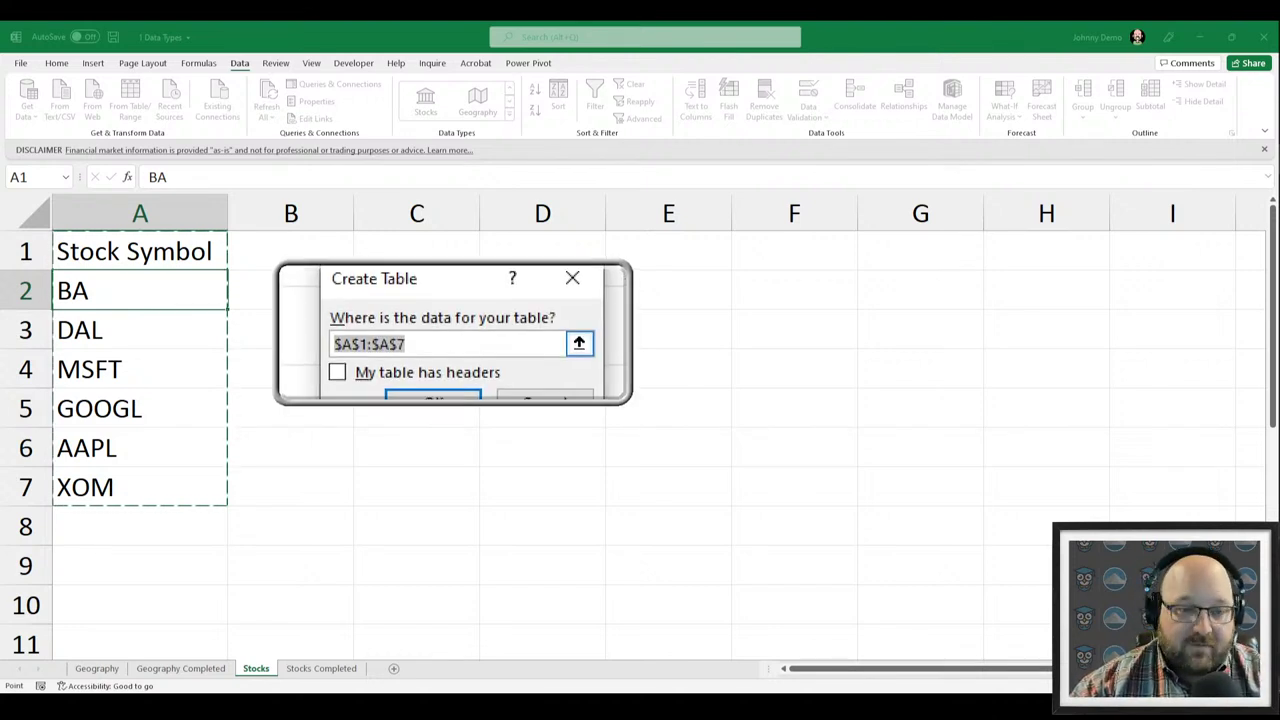
left_click(406, 353)
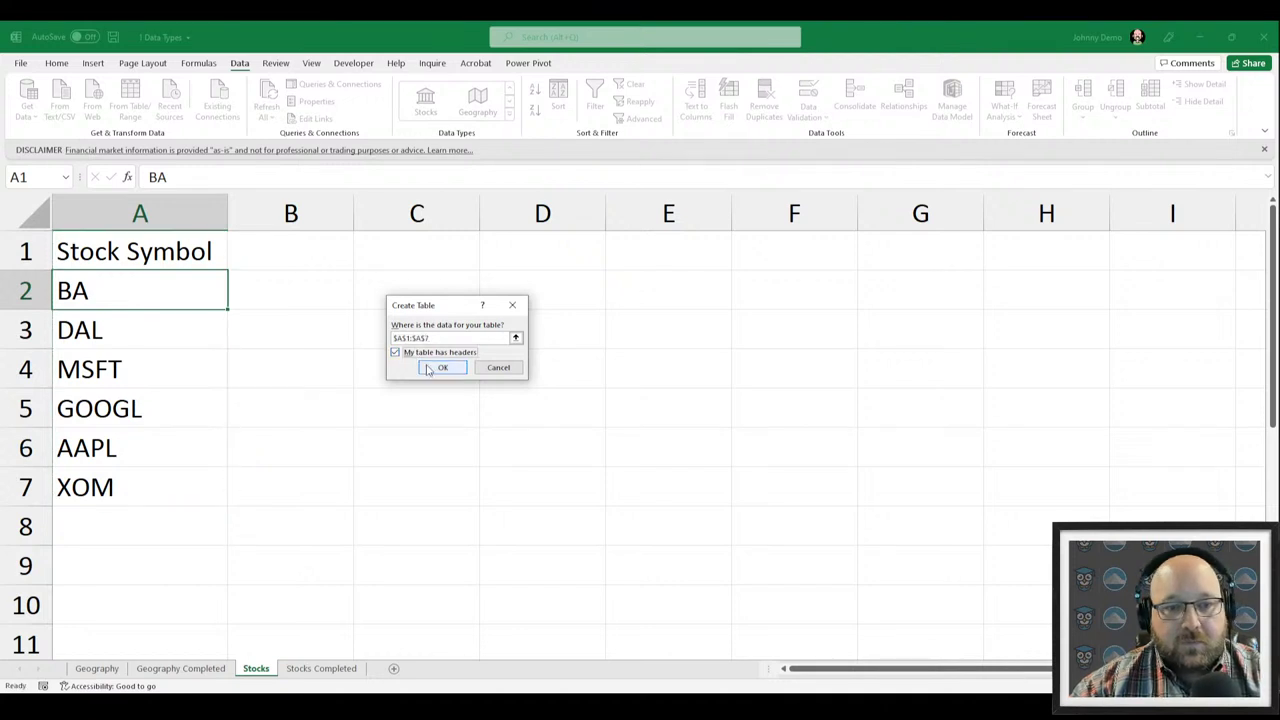
left_click(440, 367)
Convert the ticker symbols in A2:A7 to the Stocks data type.
left_click_drag(159, 305, 125, 487)
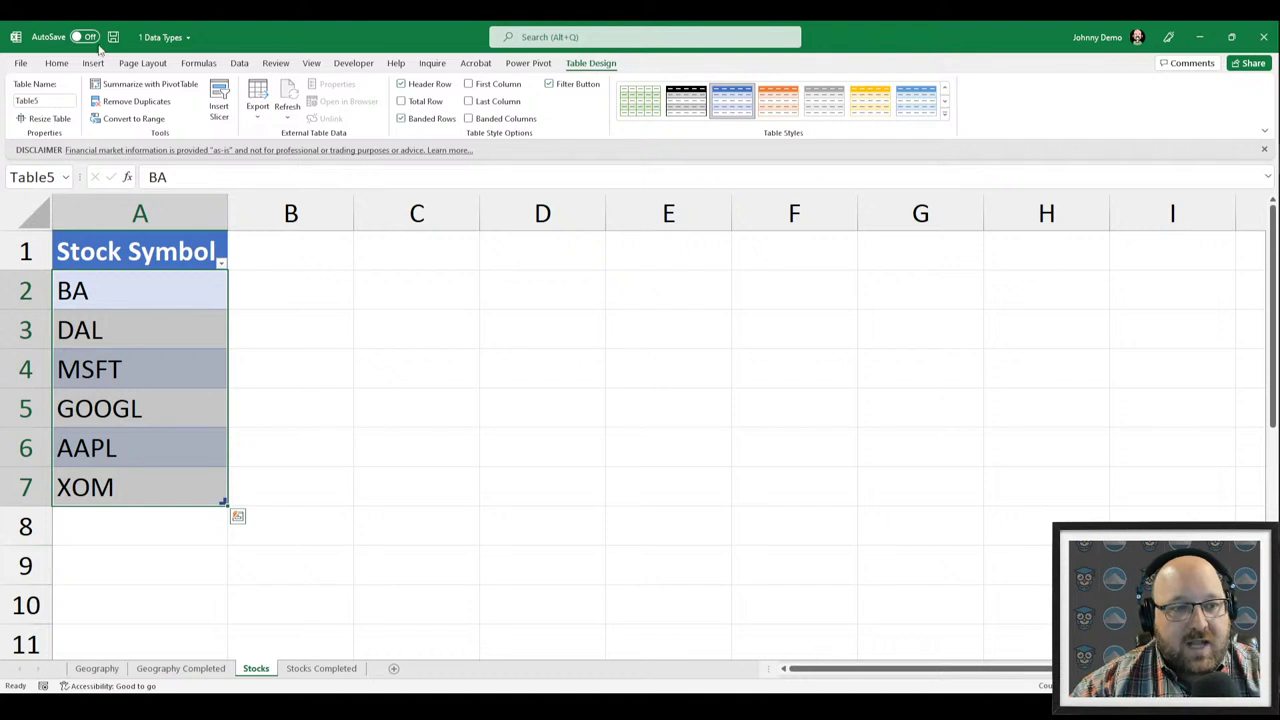
left_click(239, 63)
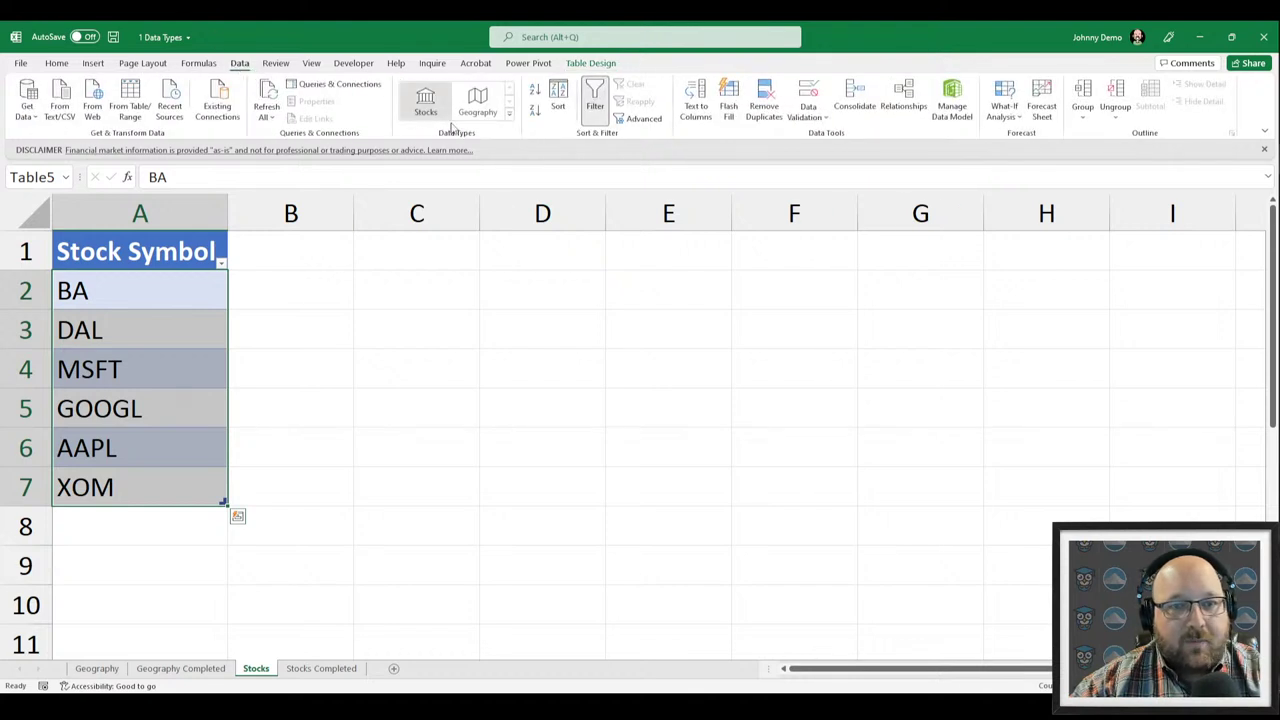
left_click(425, 100)
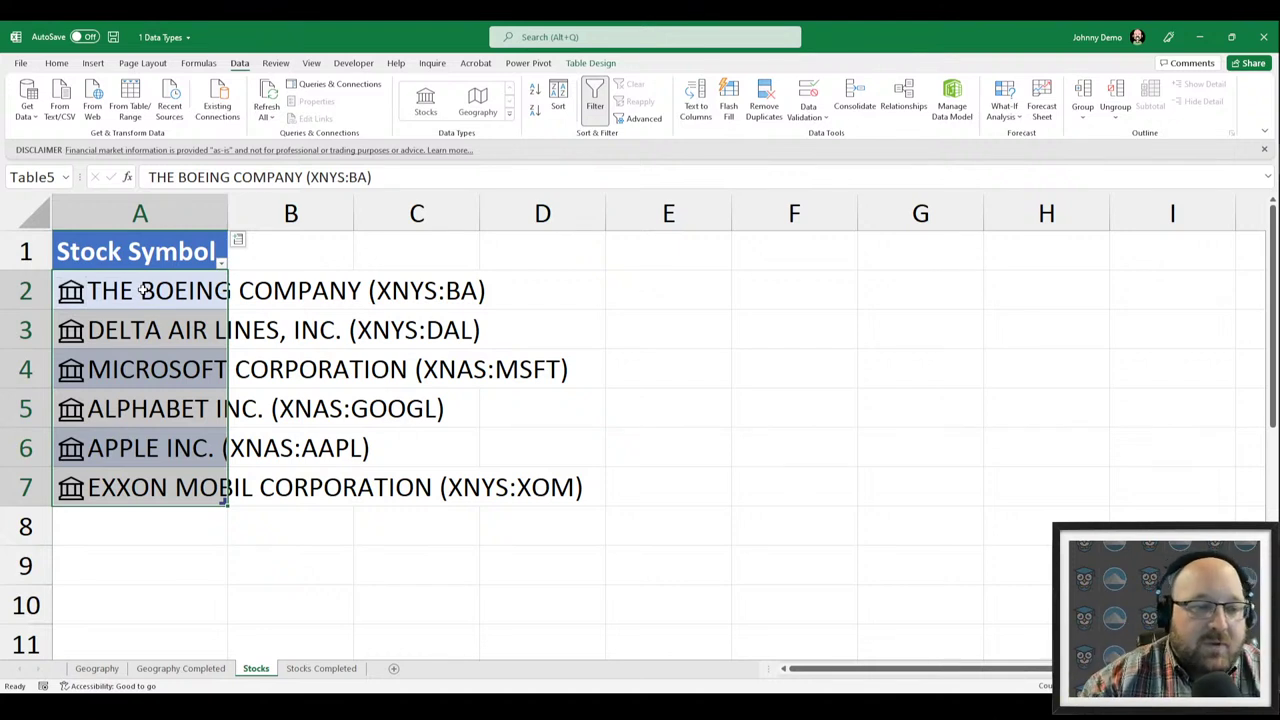
View the data card of the Boeing stock in A2 and the list of stock fields available for the table.
left_click(88, 306)
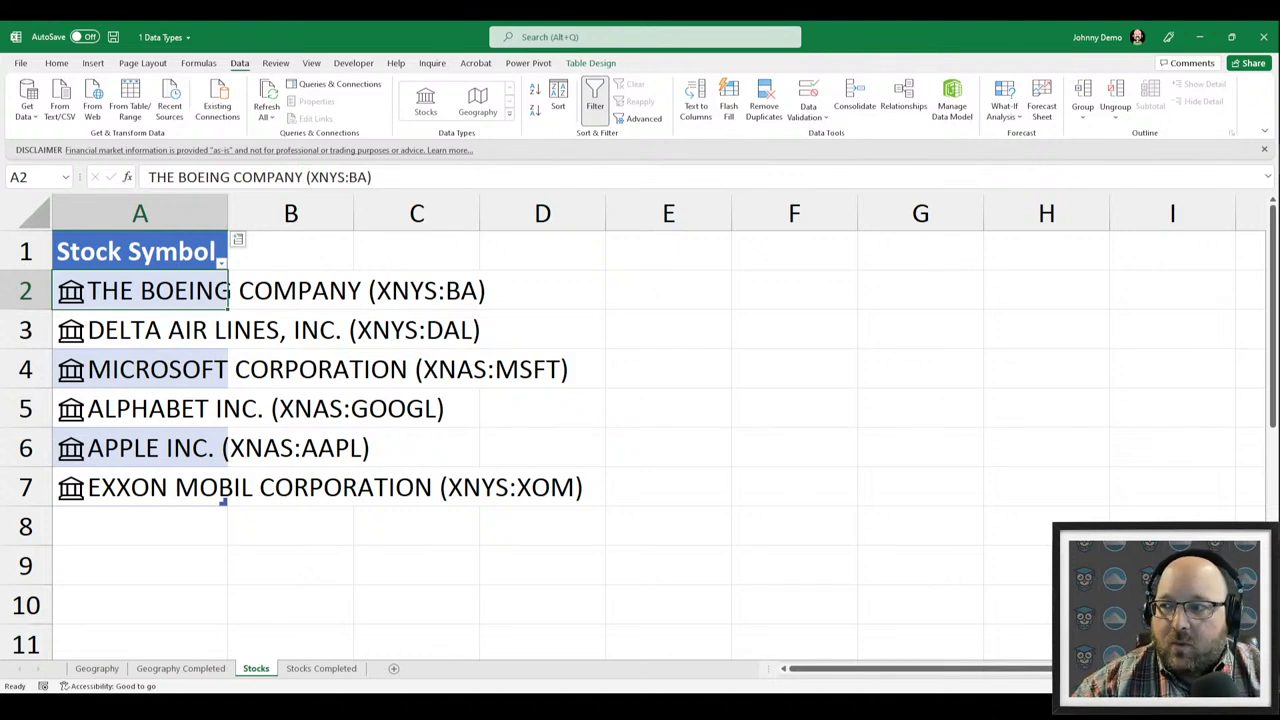
left_click(70, 291)
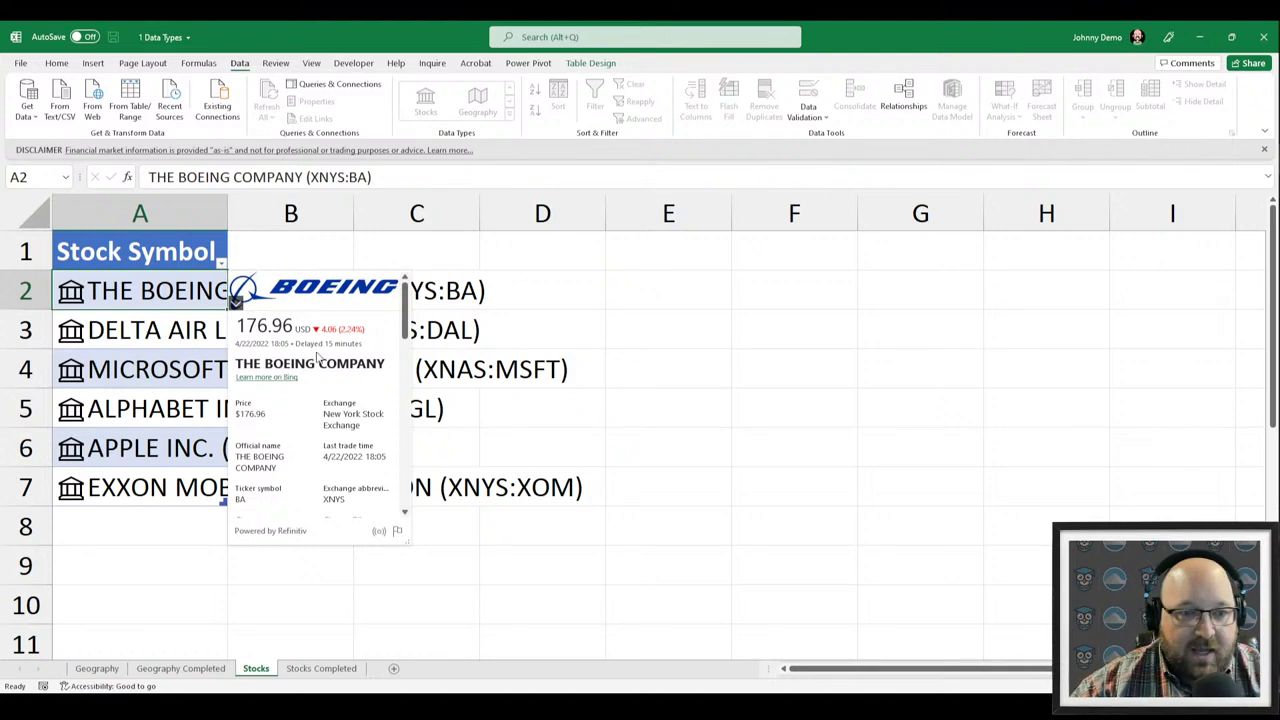
key("Escape")
left_click(238, 240)
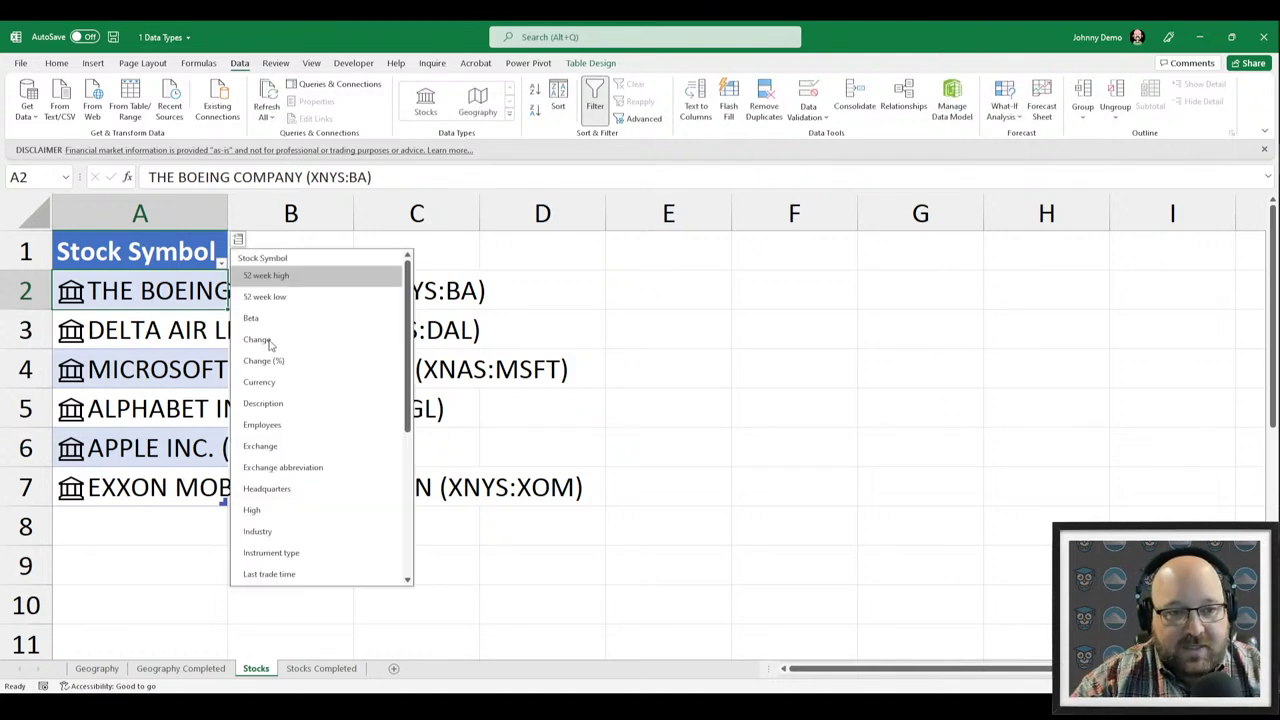
left_click(68, 292)
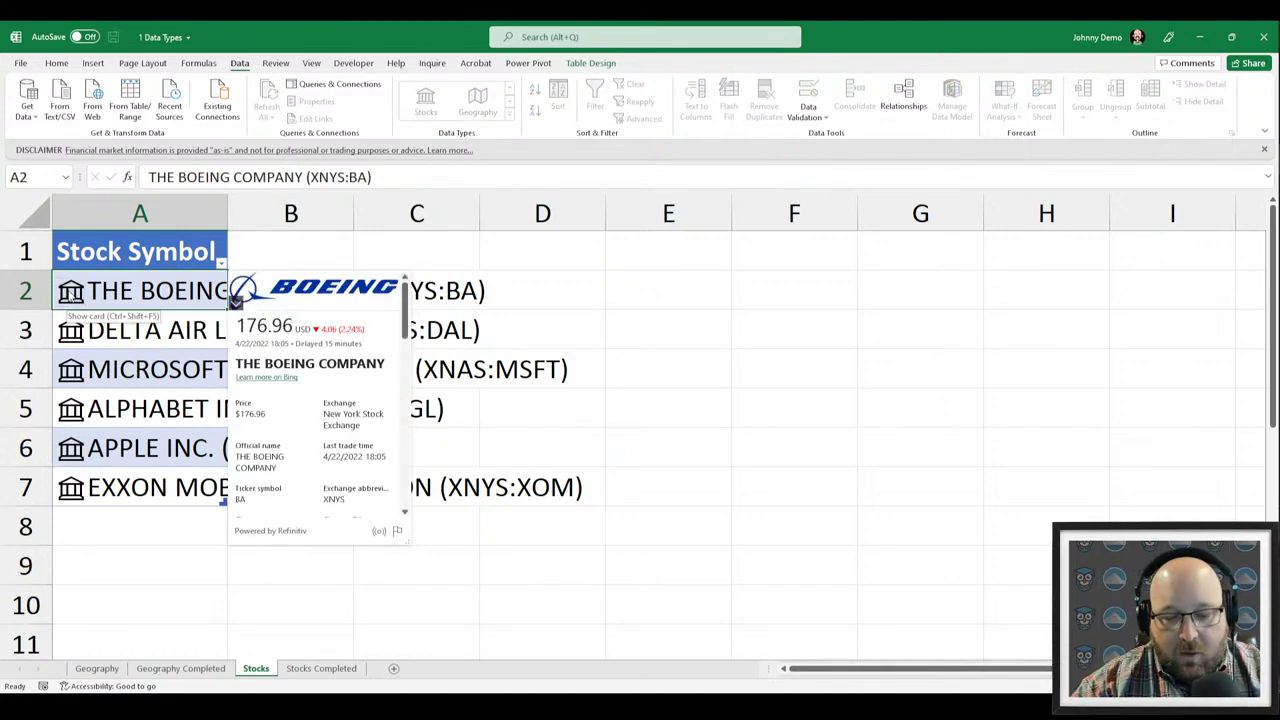
key("Escape")
left_click(68, 292)
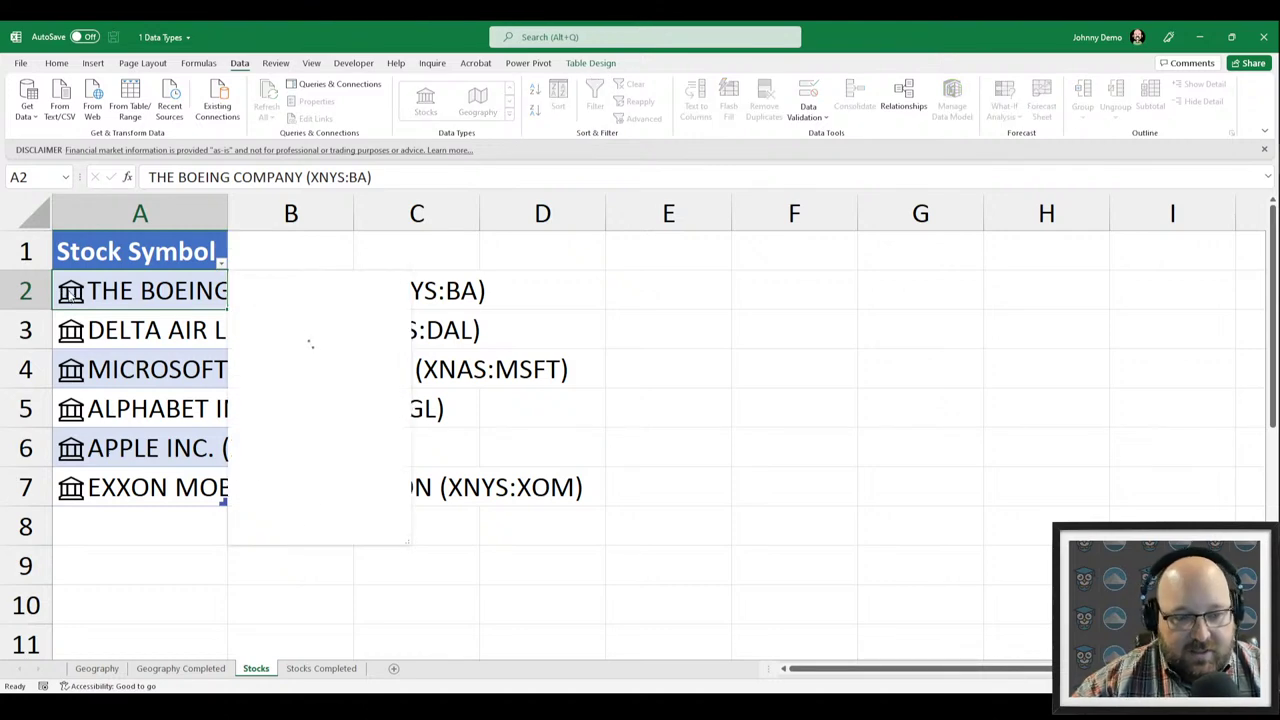
key("Escape")
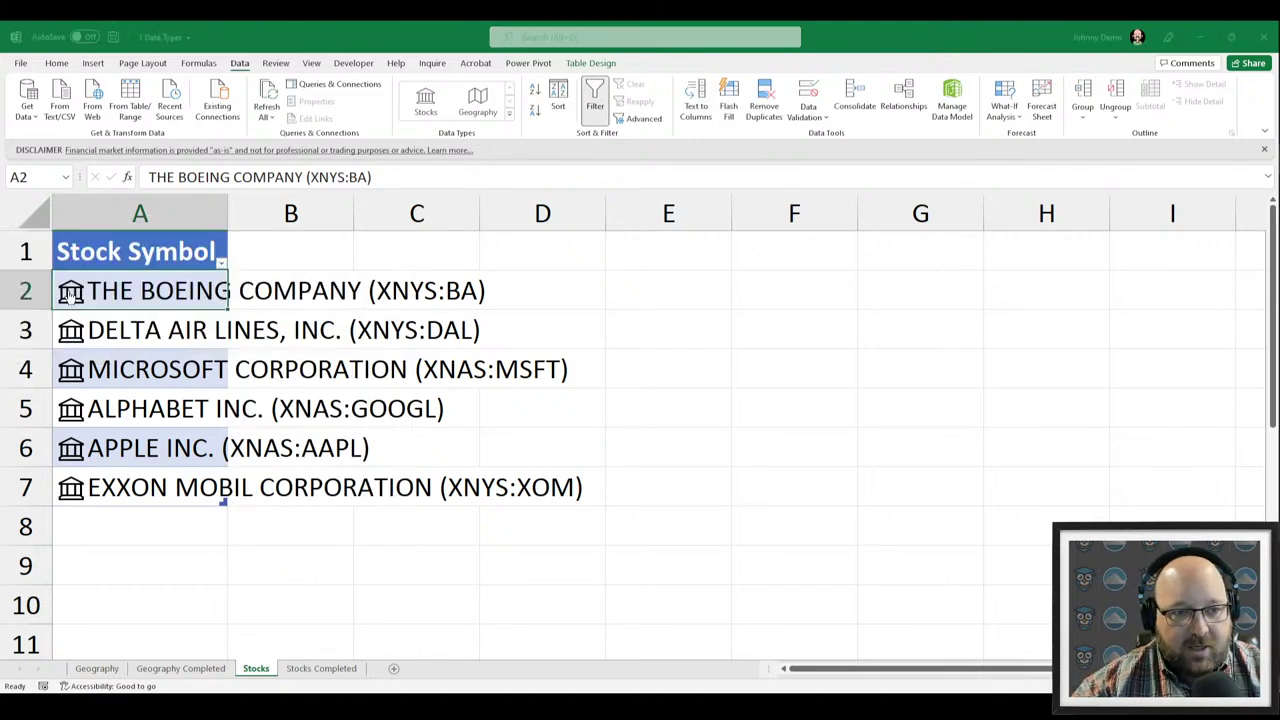
Reopen the Boeing data card in A2 and read through its price, trading and company details.
key("ctrl+shift+F5")
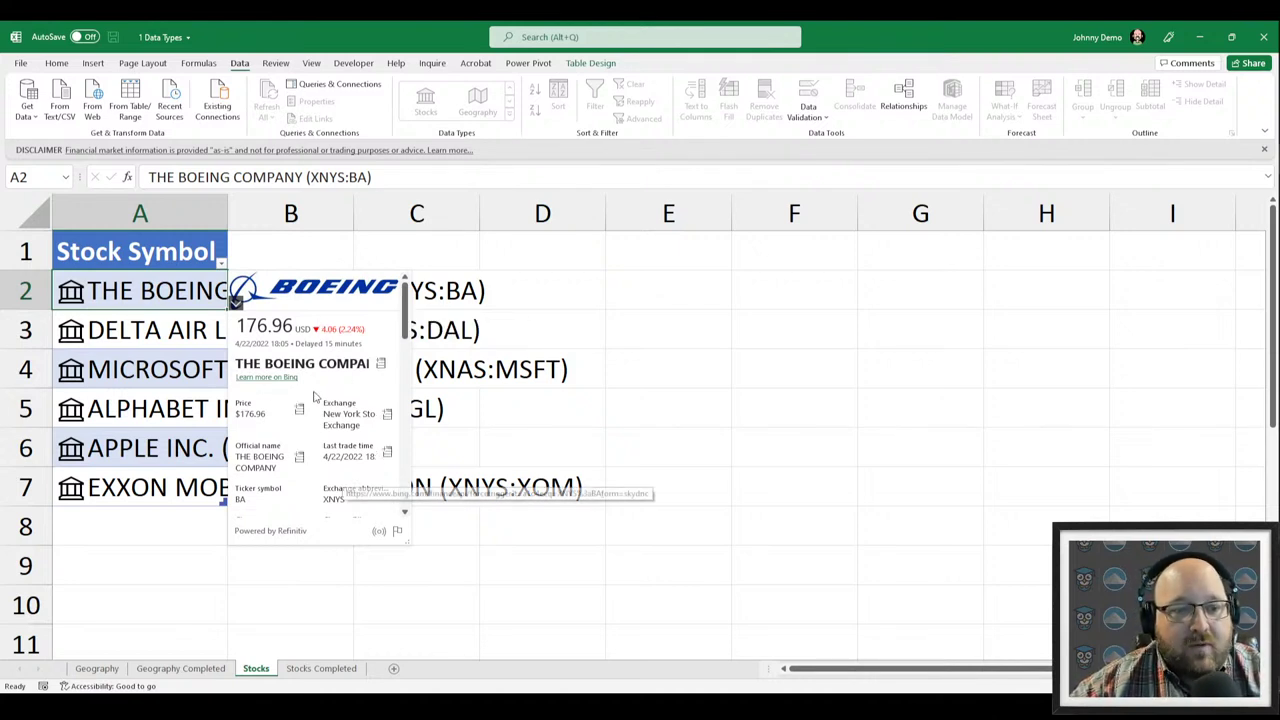
scroll(343, 405, "down", 1)
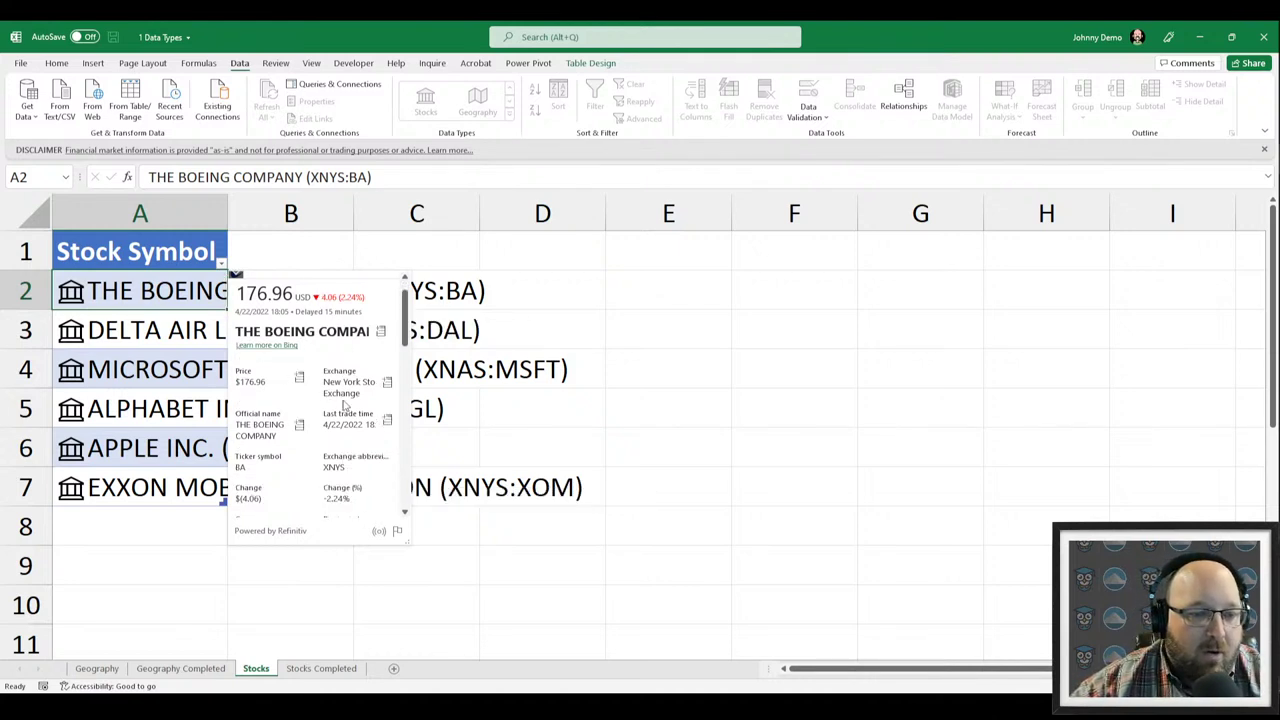
scroll(343, 405, "down", 1)
scroll(343, 405, "down", 2)
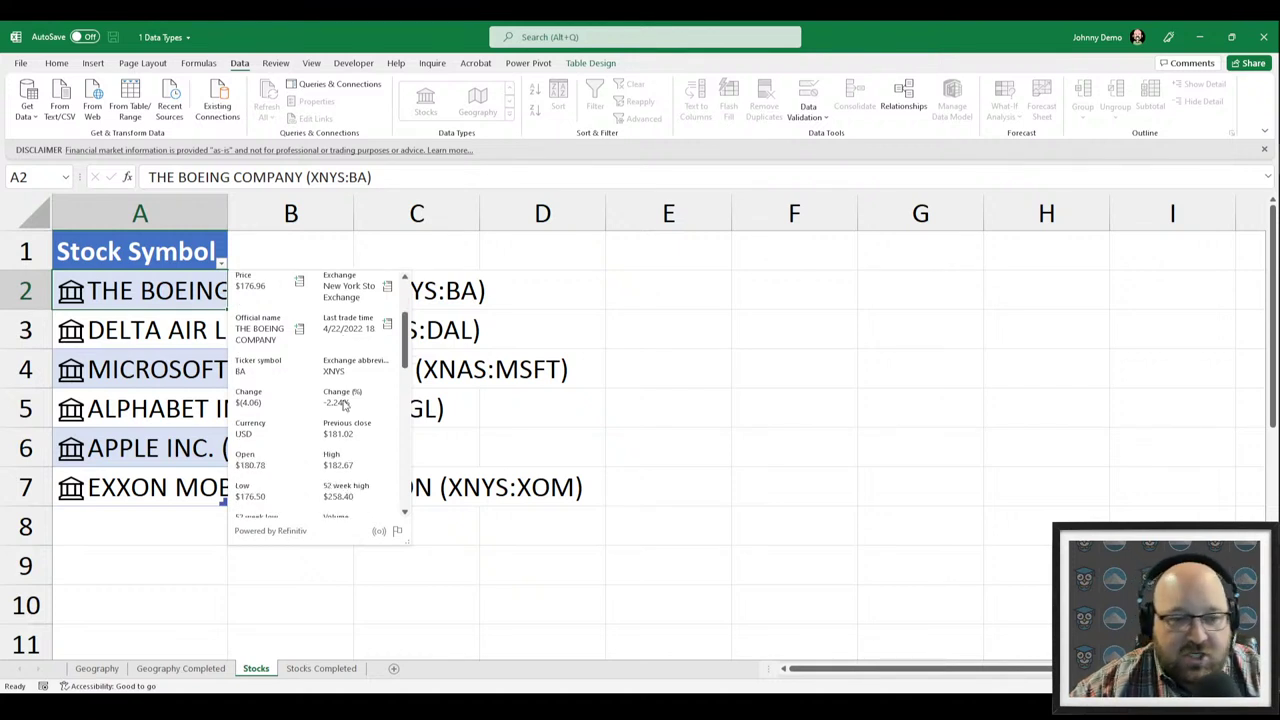
scroll(345, 405, "down", 2)
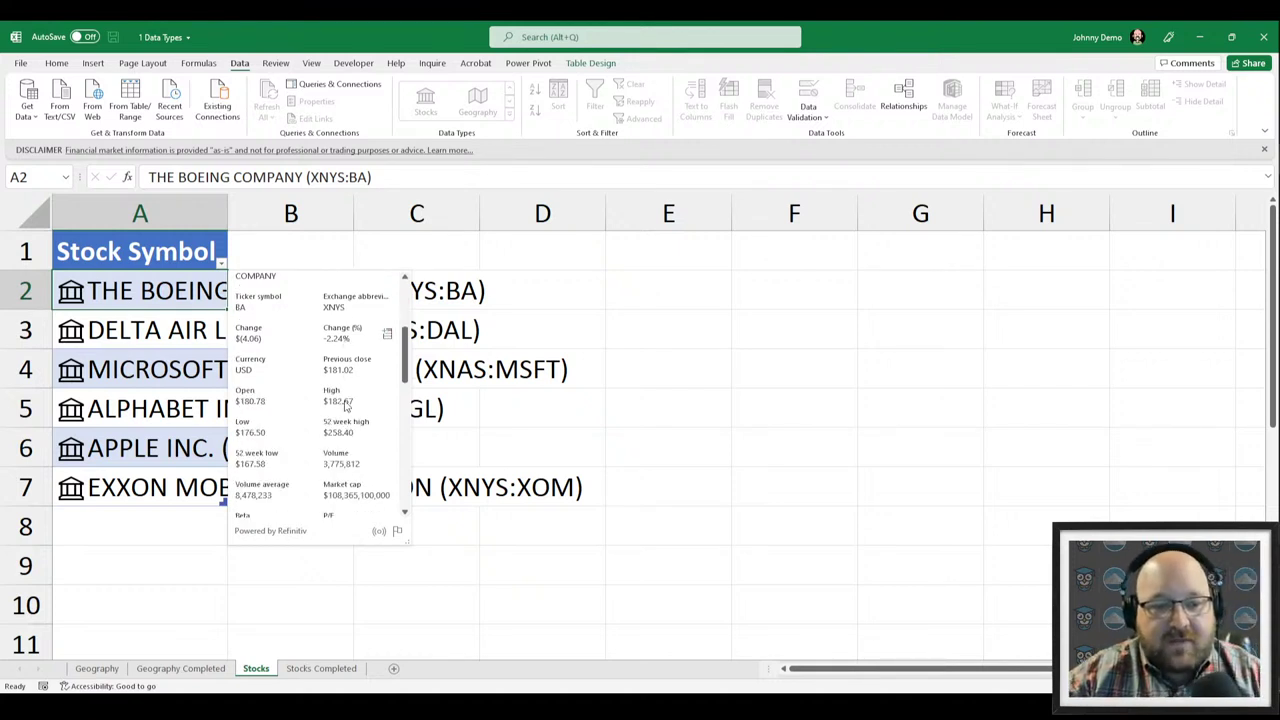
scroll(345, 405, "down", 4)
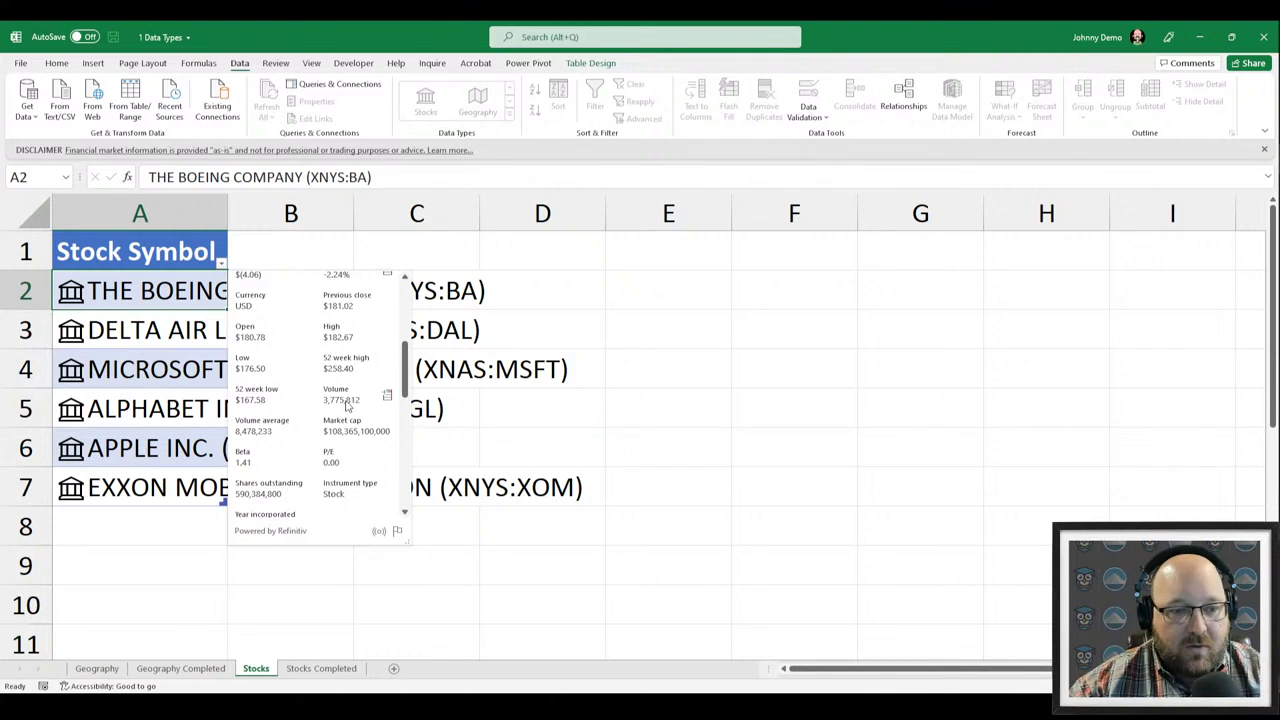
scroll(360, 425, "down", 2)
key("Escape")
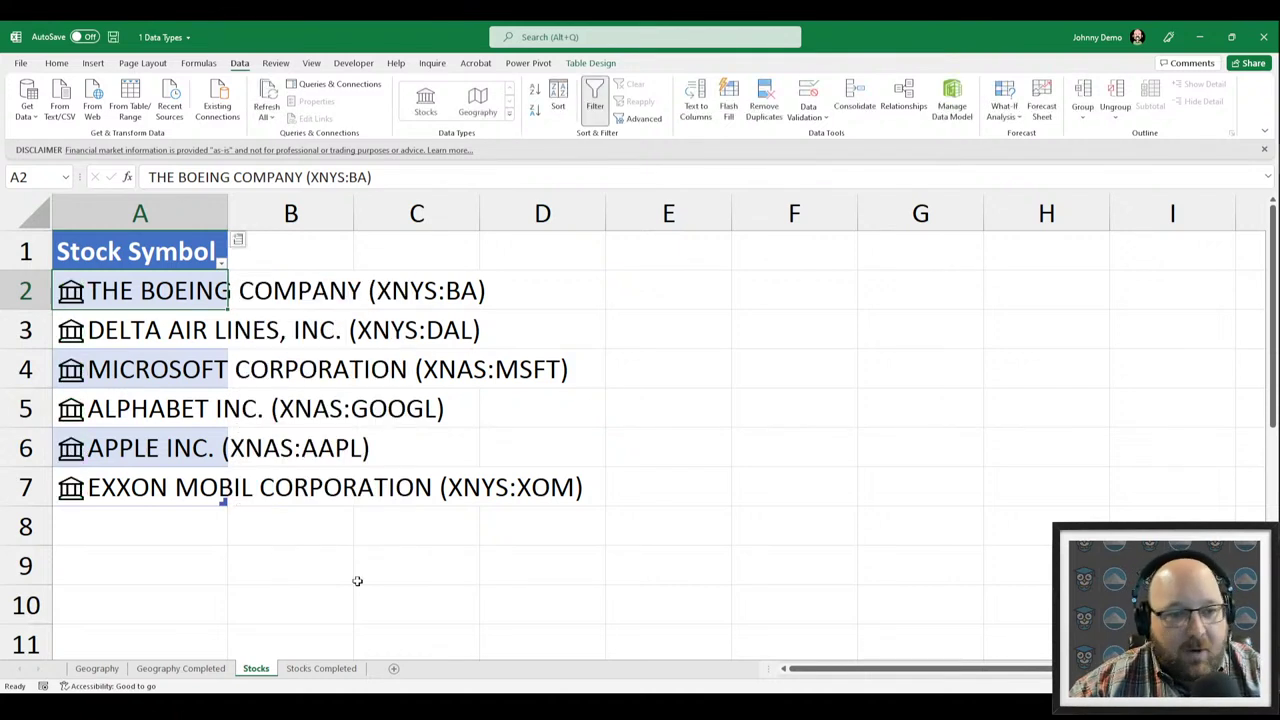
Add a Price column to the stock table from the Stocks fields.
left_click(241, 246)
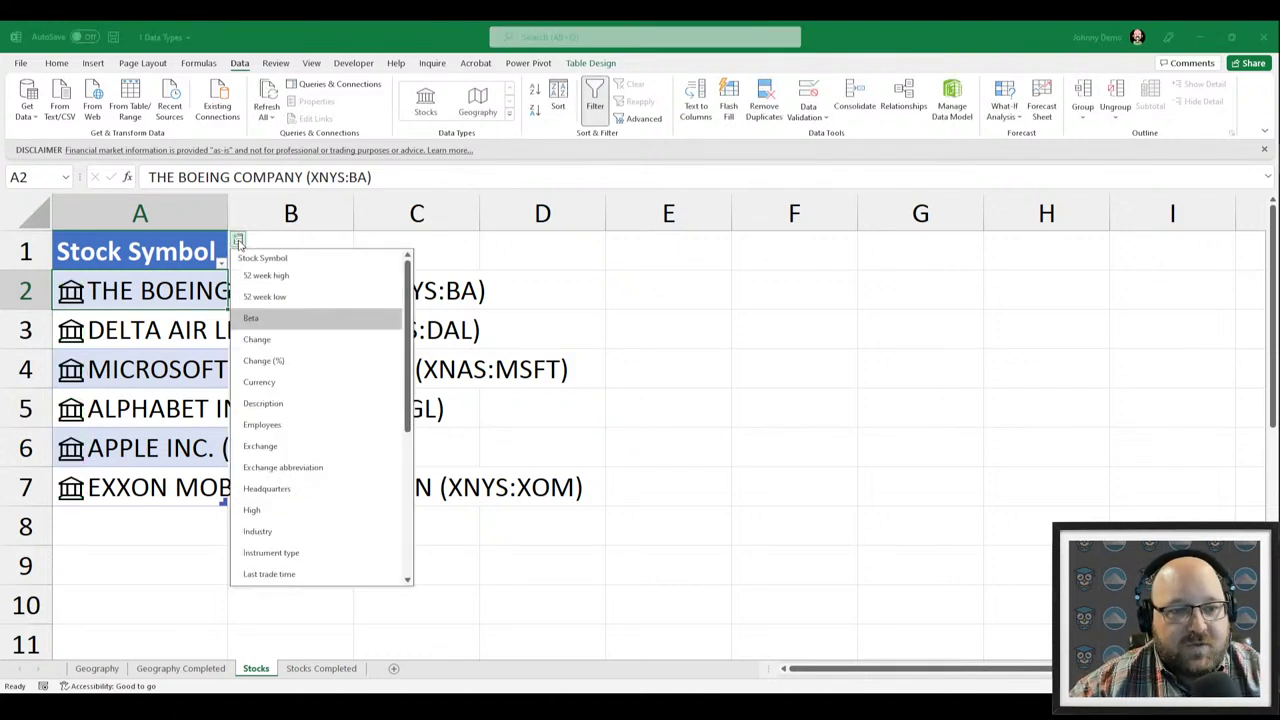
scroll(323, 465, "down", 3)
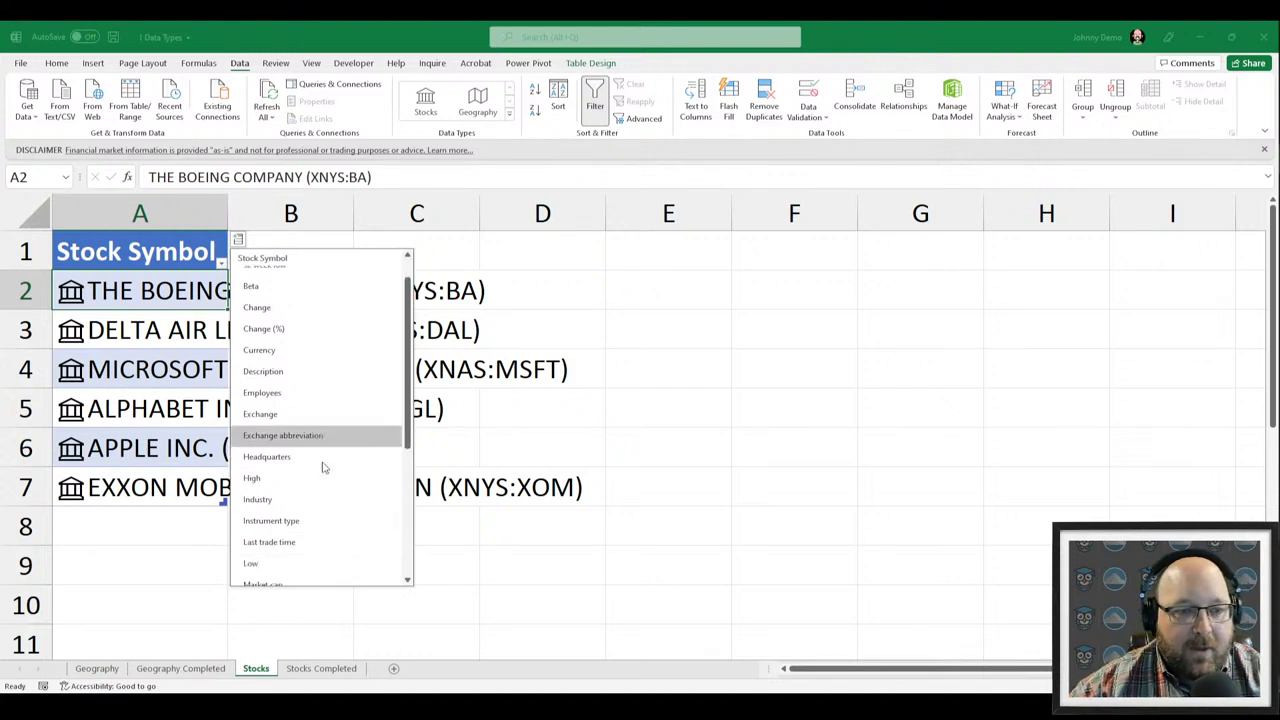
scroll(298, 528, "down", 4)
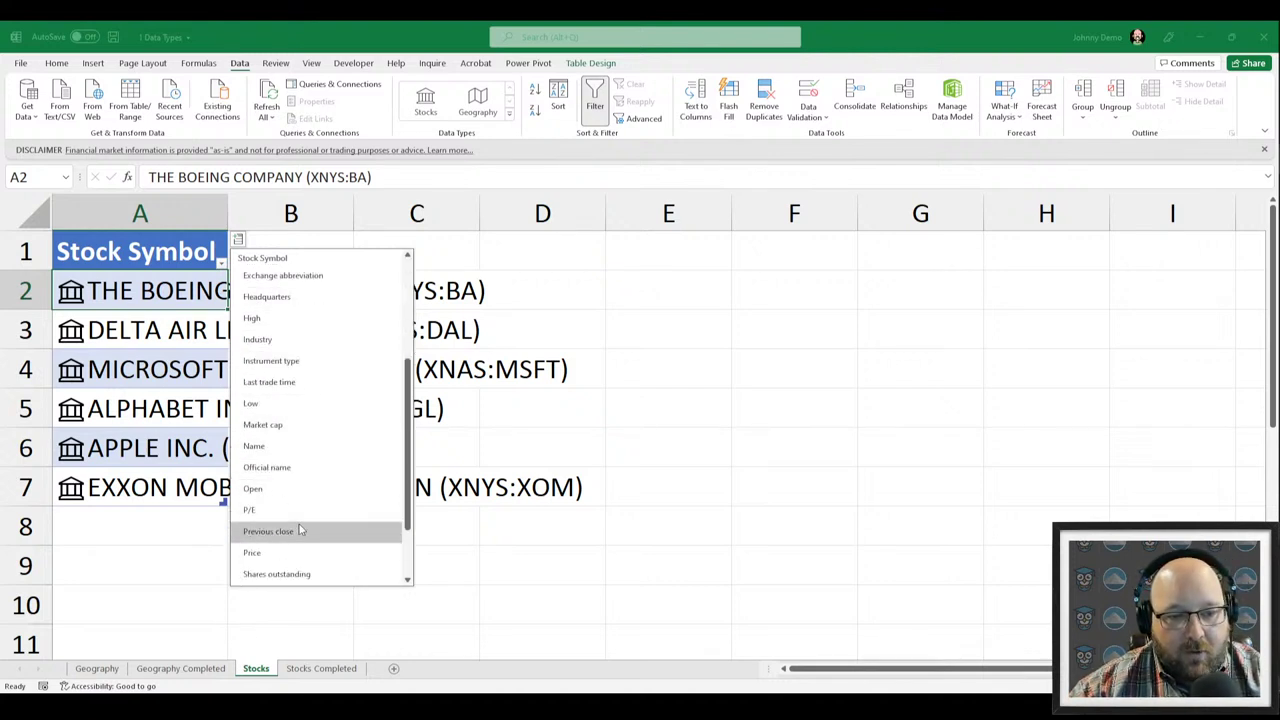
left_click(290, 520)
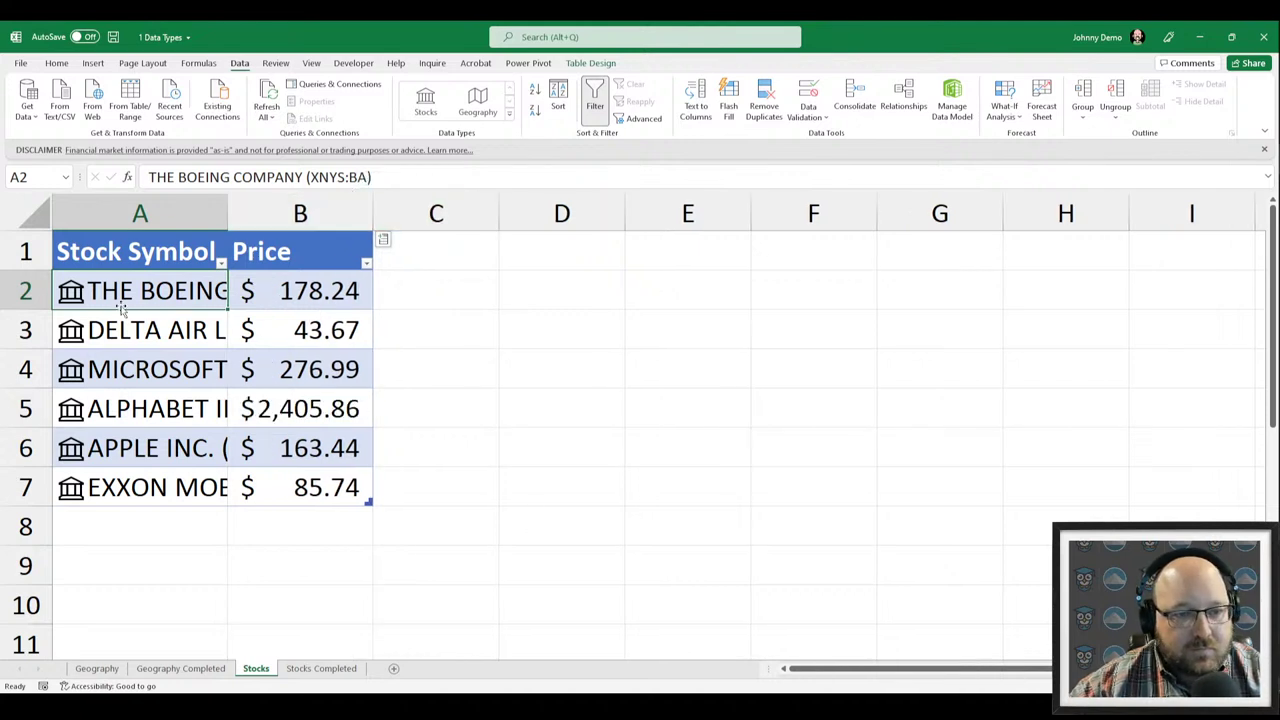
Widen column A to fit more of the company names and add a QTY column header in C1.
left_click_drag(228, 204, 546, 218)
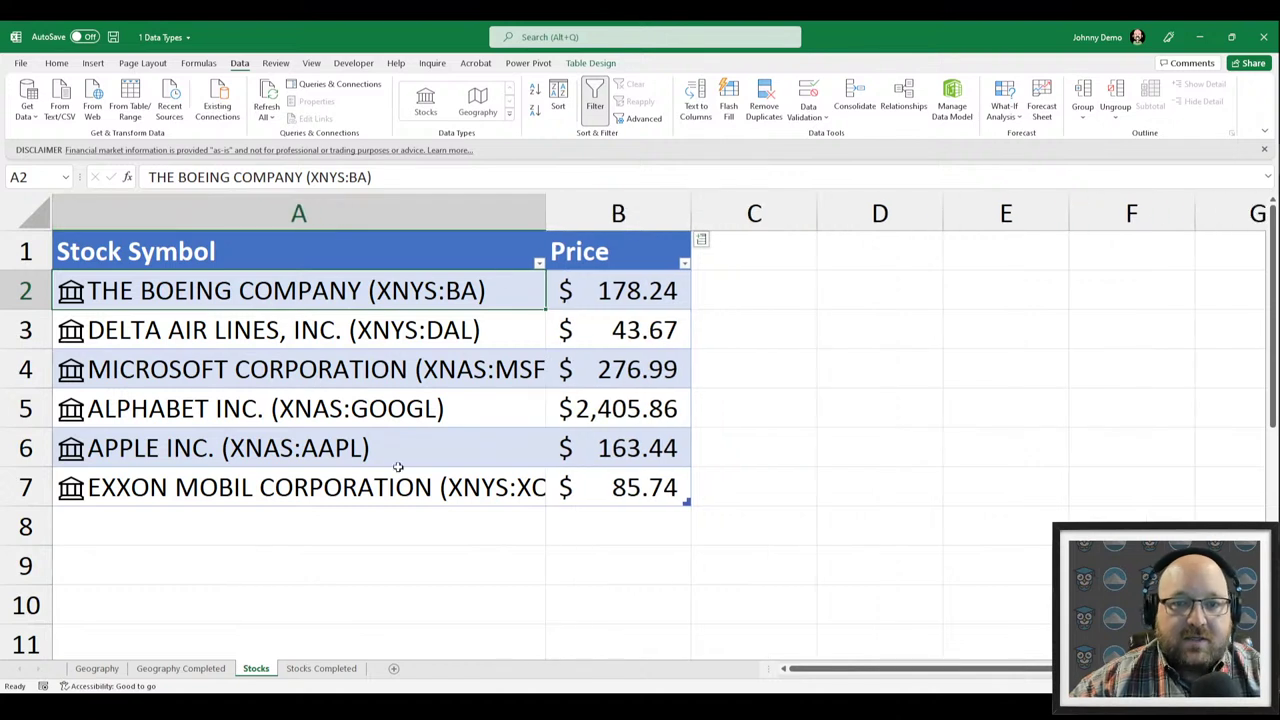
left_click(750, 213)
left_click(781, 255)
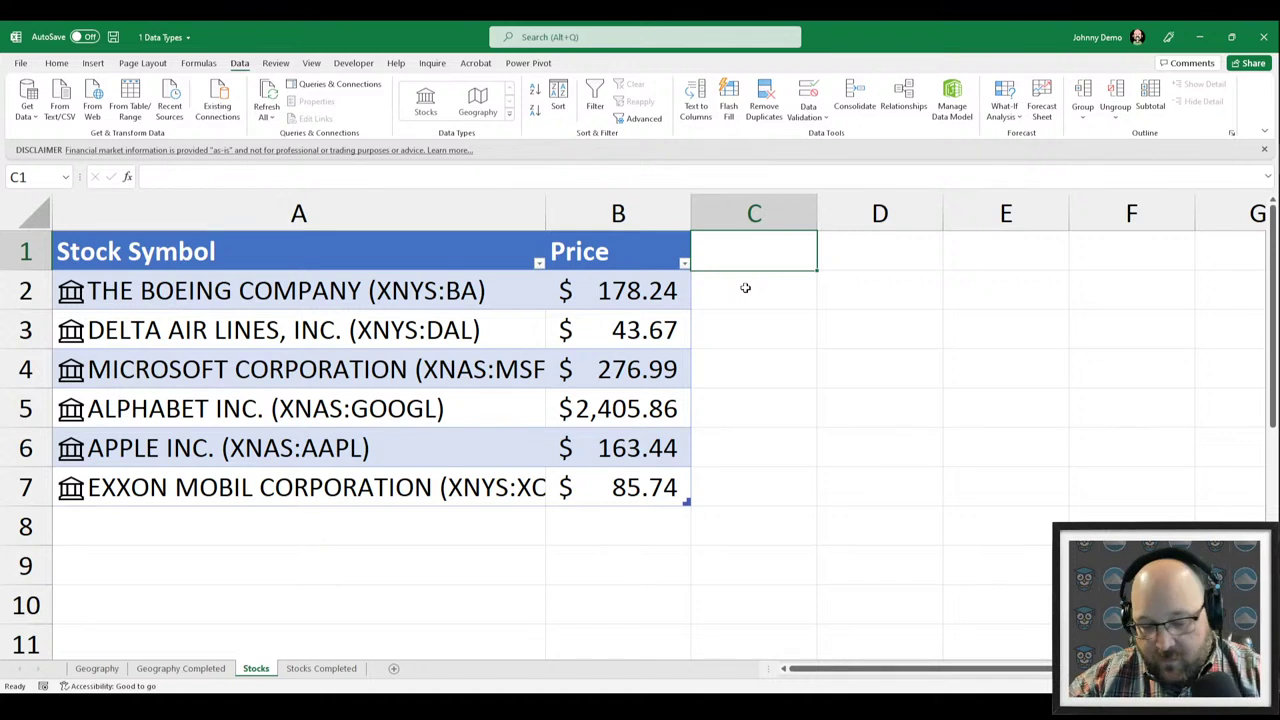
type("QTY")
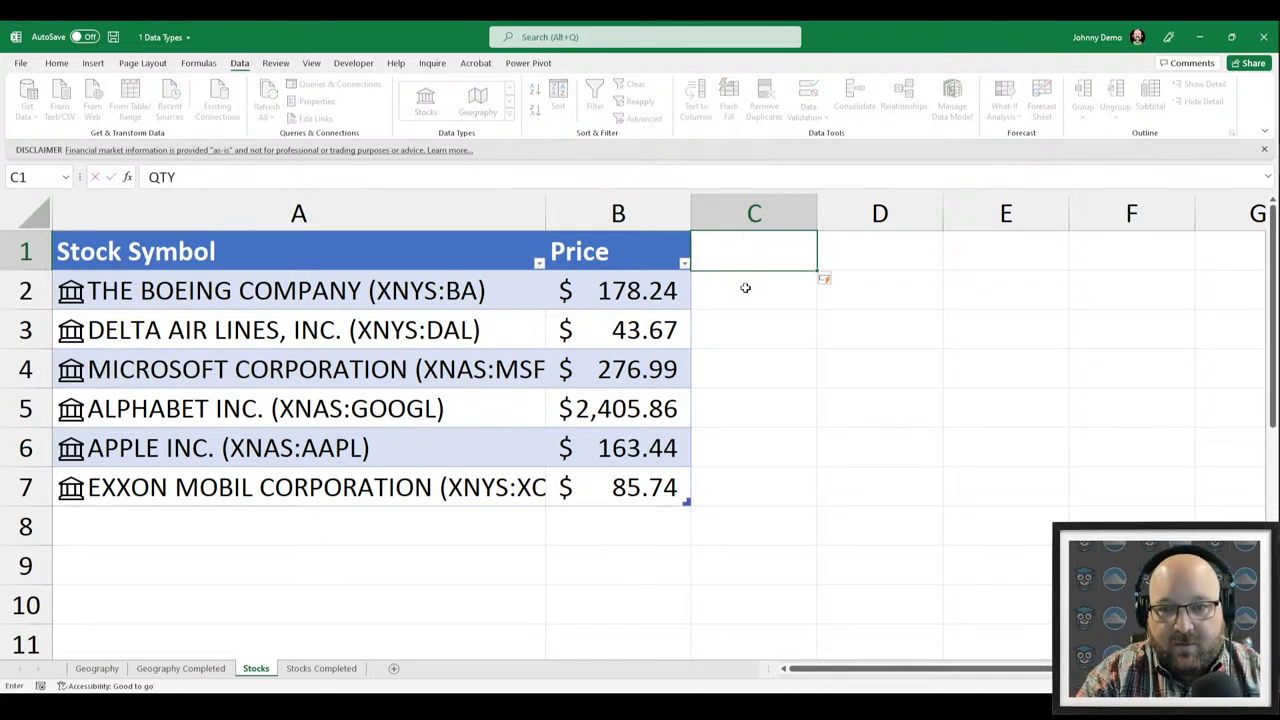
key("Return")
Enter the quantities 154, 4874, 477, 1547, 18574 and 18 in C2:C7 of the QTY column.
type("154")
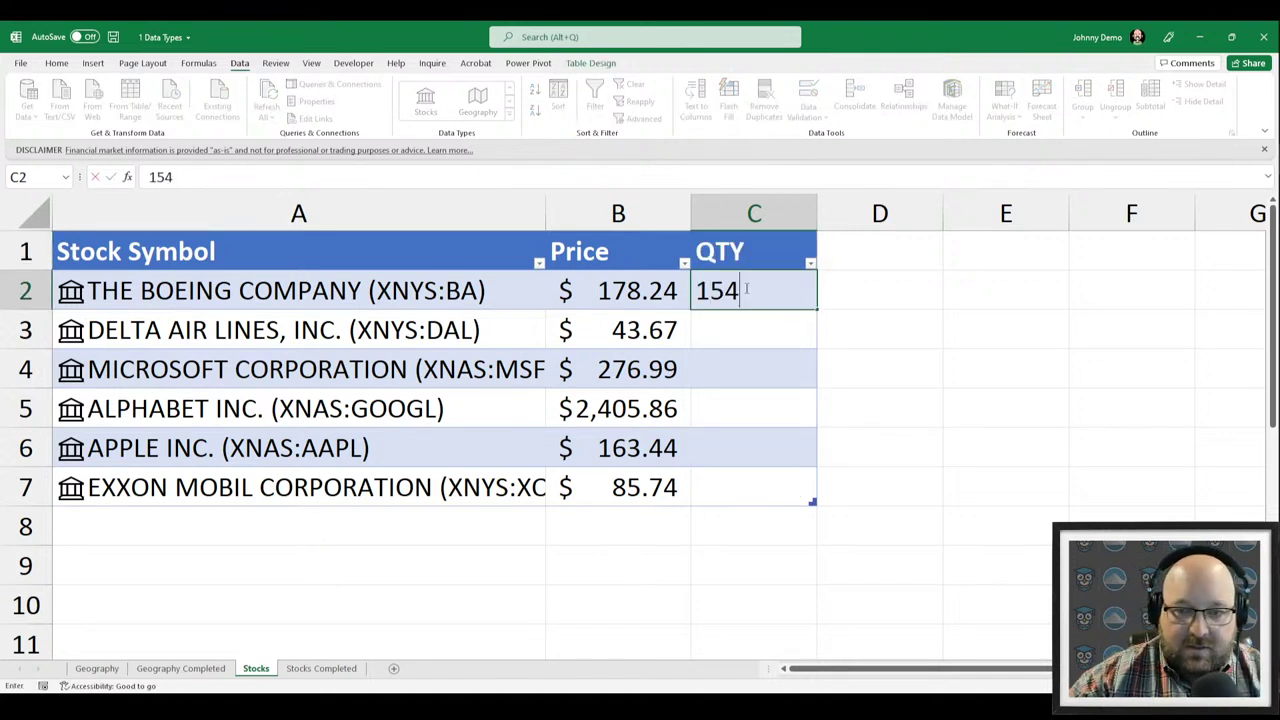
key("Return")
type("4874")
key("Return")
type("477")
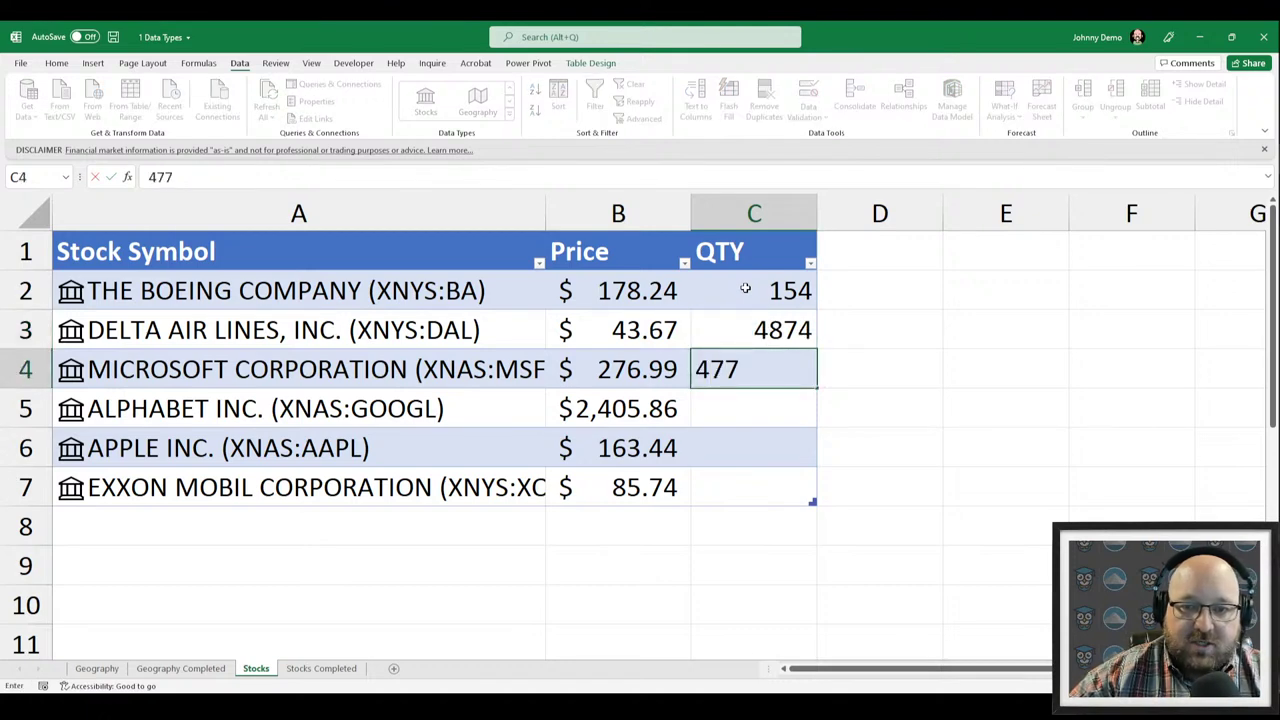
key("Return")
type("1547")
key("Return")
type("18574")
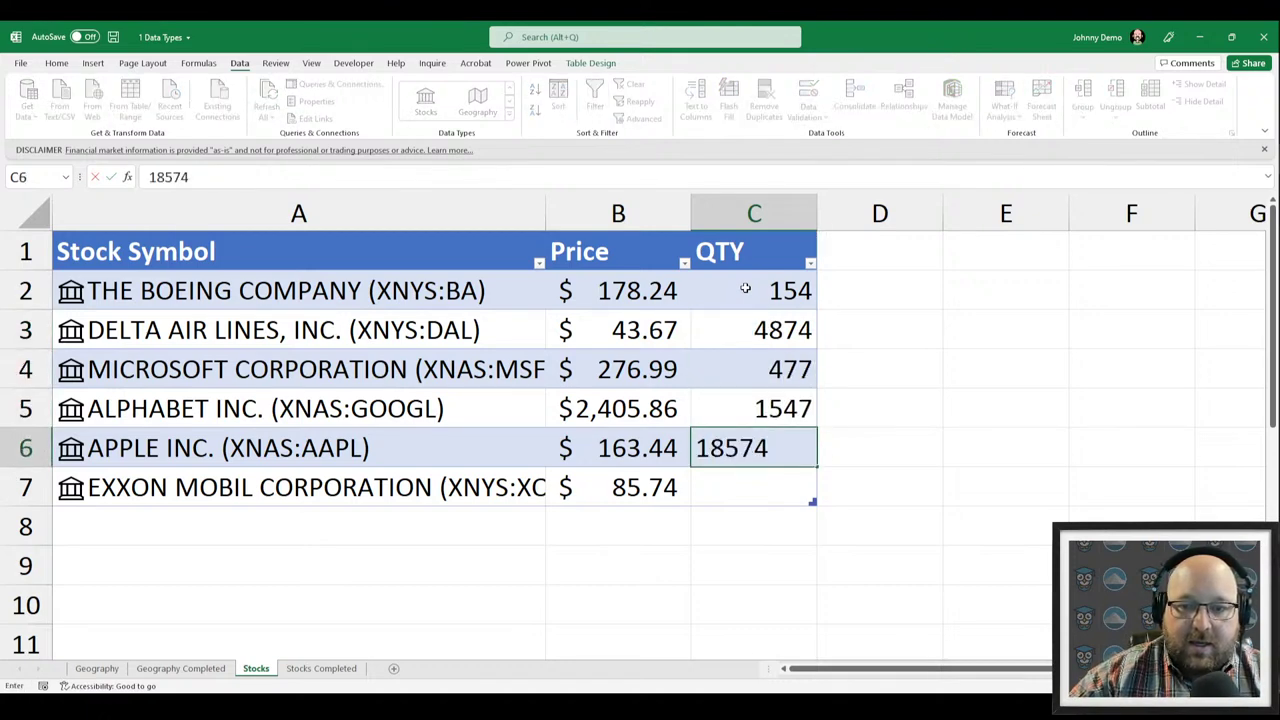
key("Return")
type("18")
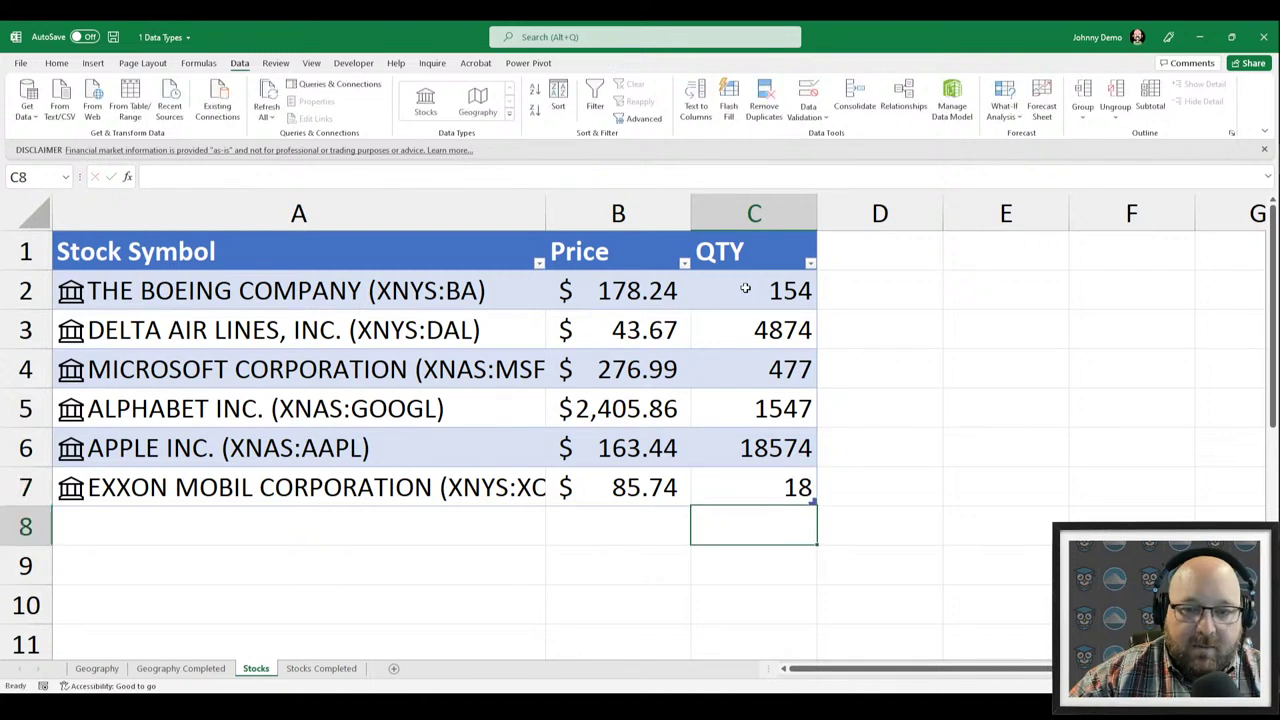
key("Return")
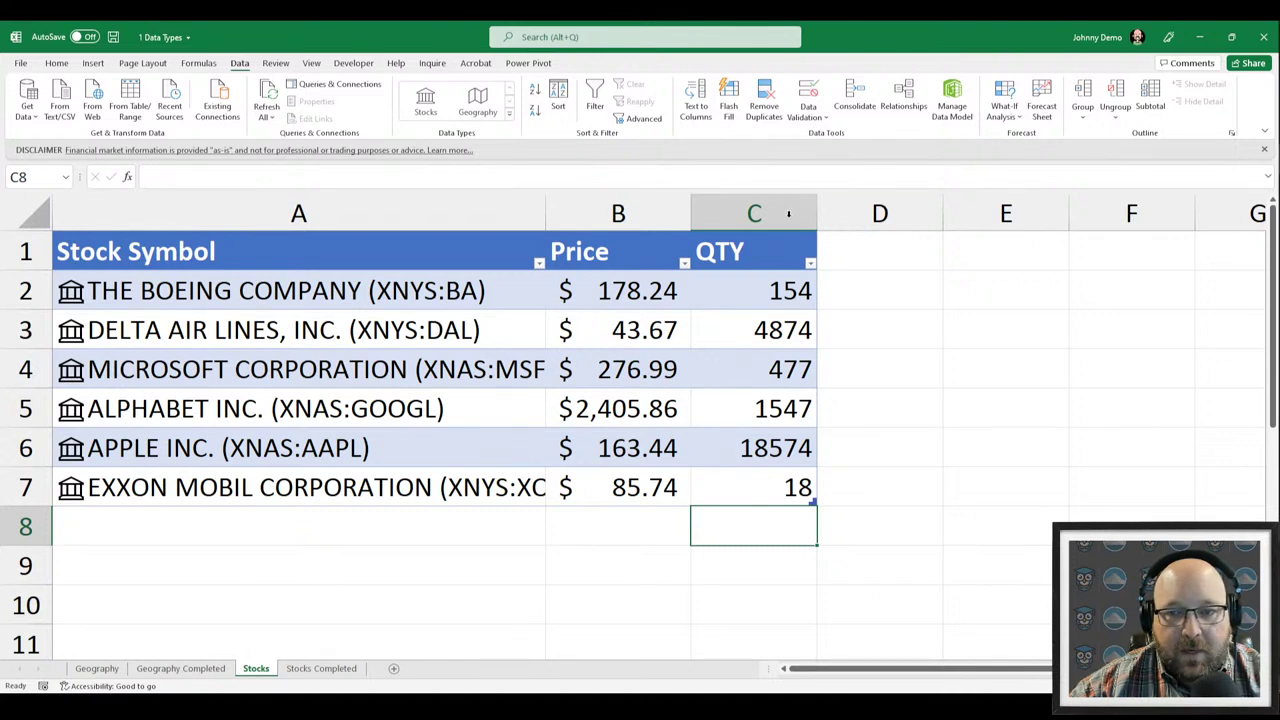
Add an FMV column to the stock table with its header in D1.
left_click(848, 254)
type("FMV")
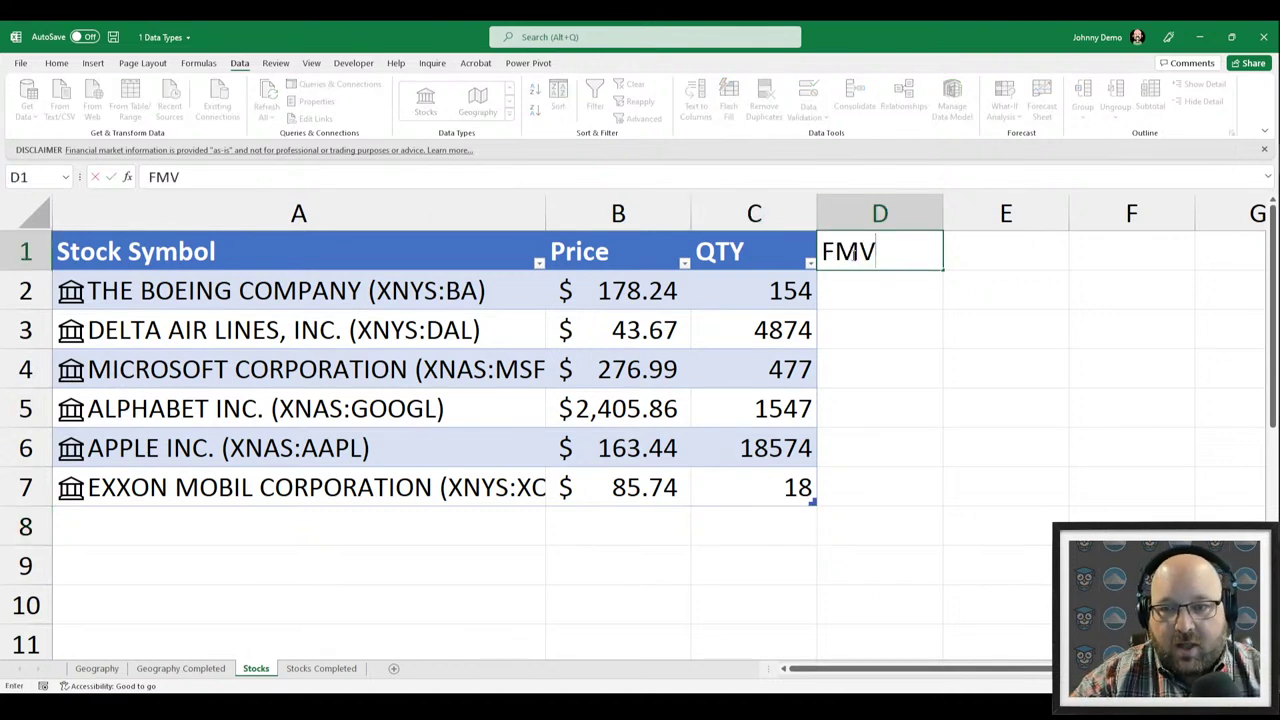
key("Return")
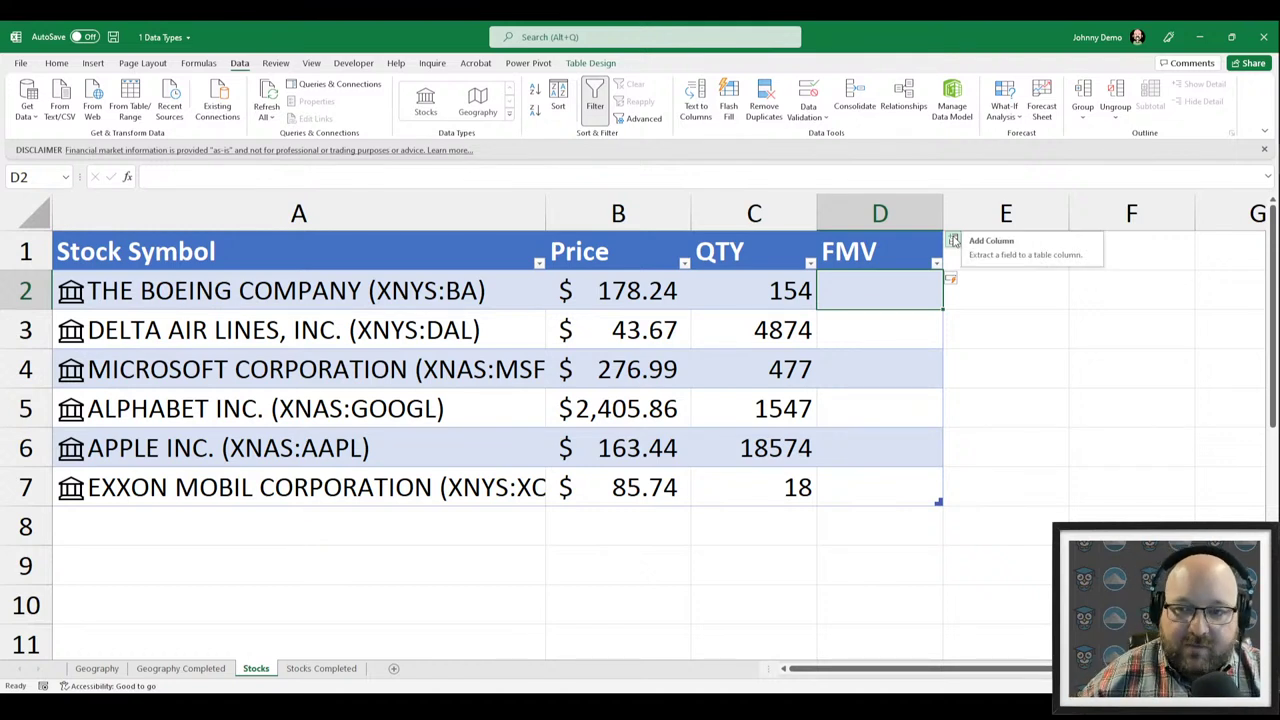
type("=")
key("Left")
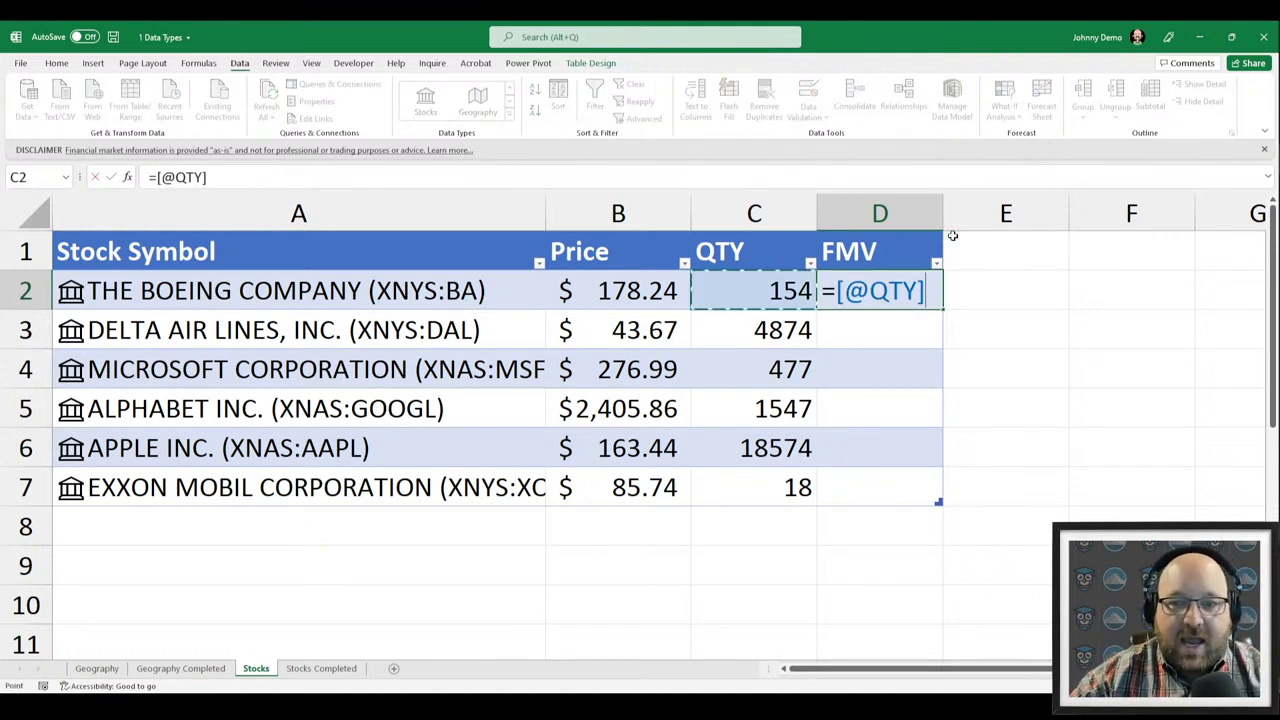
type("*")
key("Left")
key("Left")
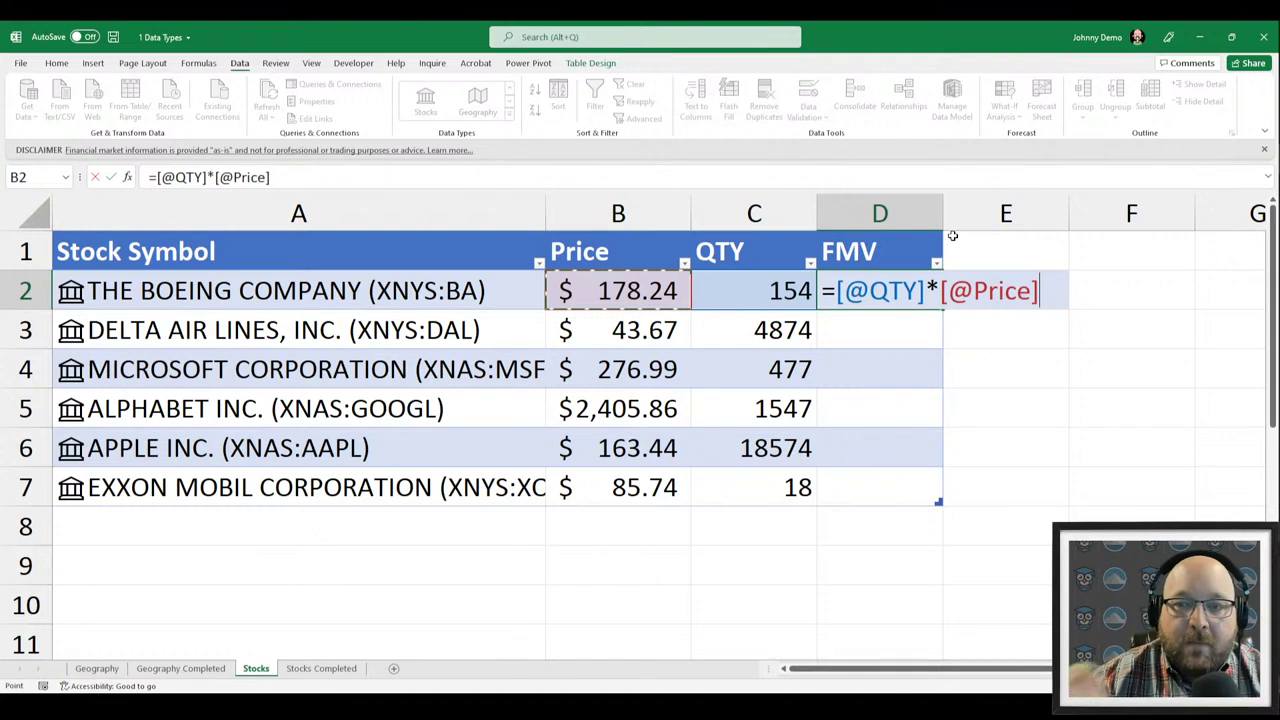
key("Return")
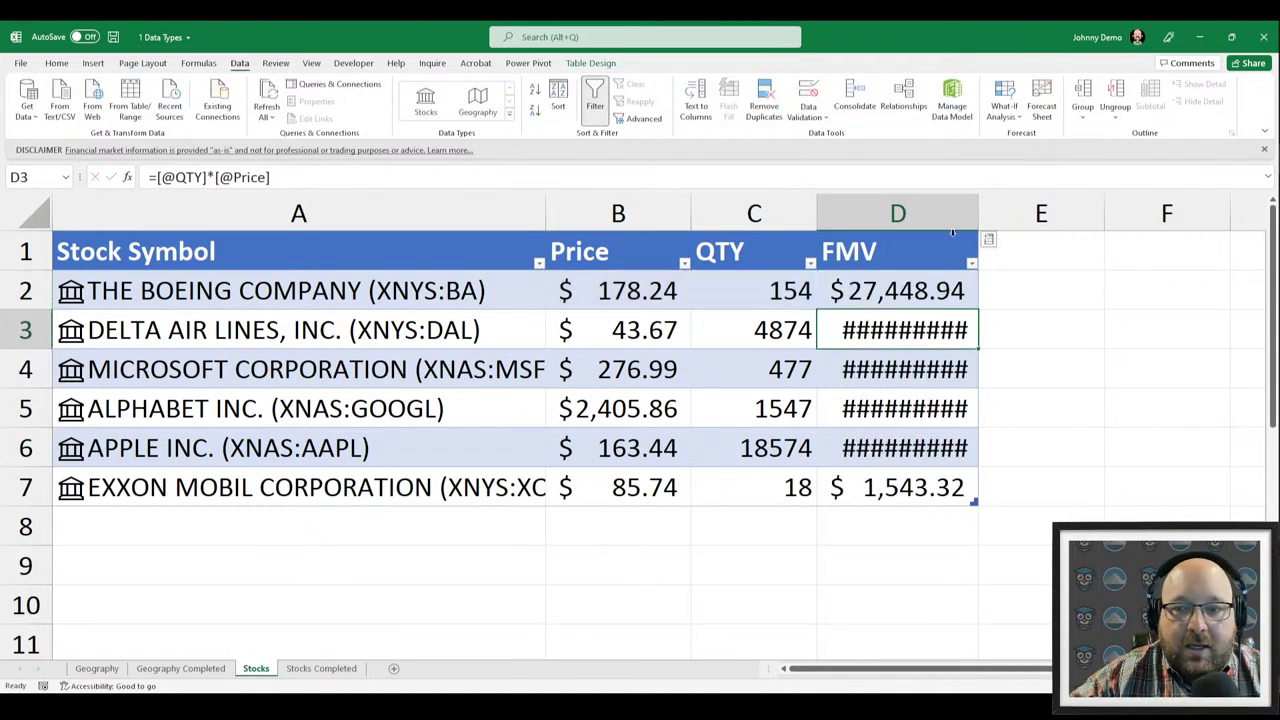
double_click(980, 204)
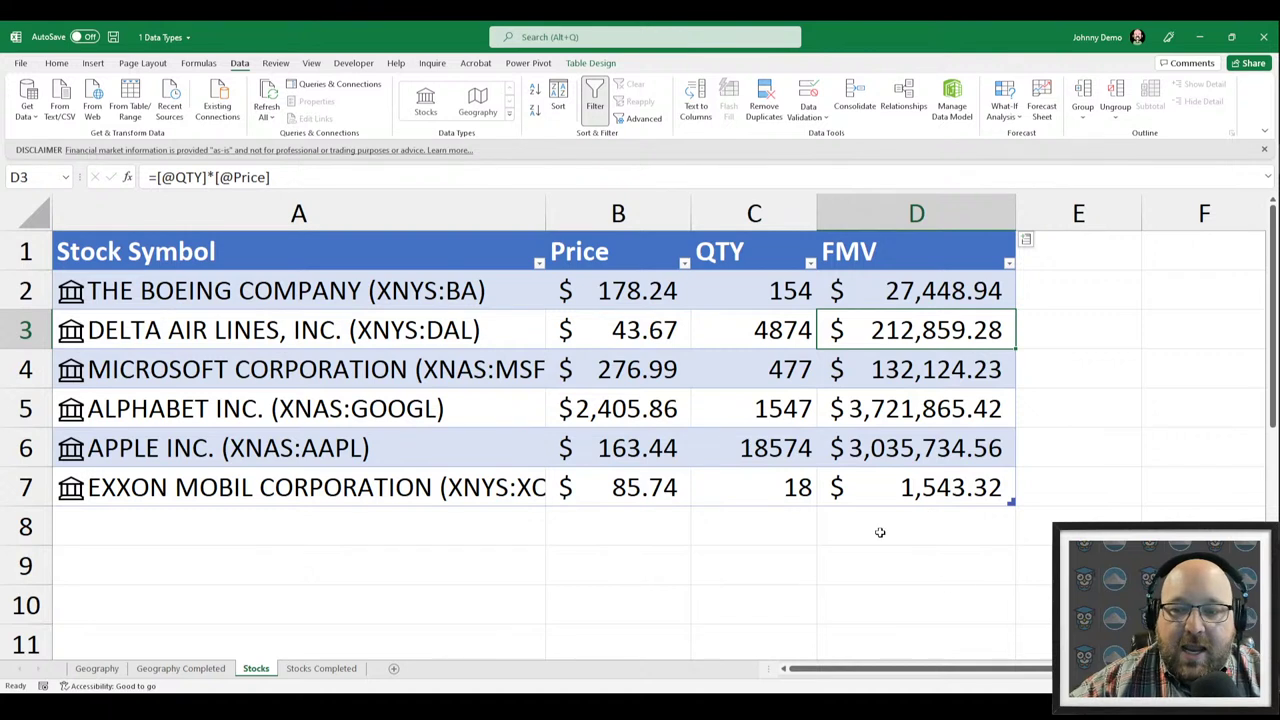
Turn on the stock table's total row and switch it back off.
left_click_drag(880, 532, 902, 278)
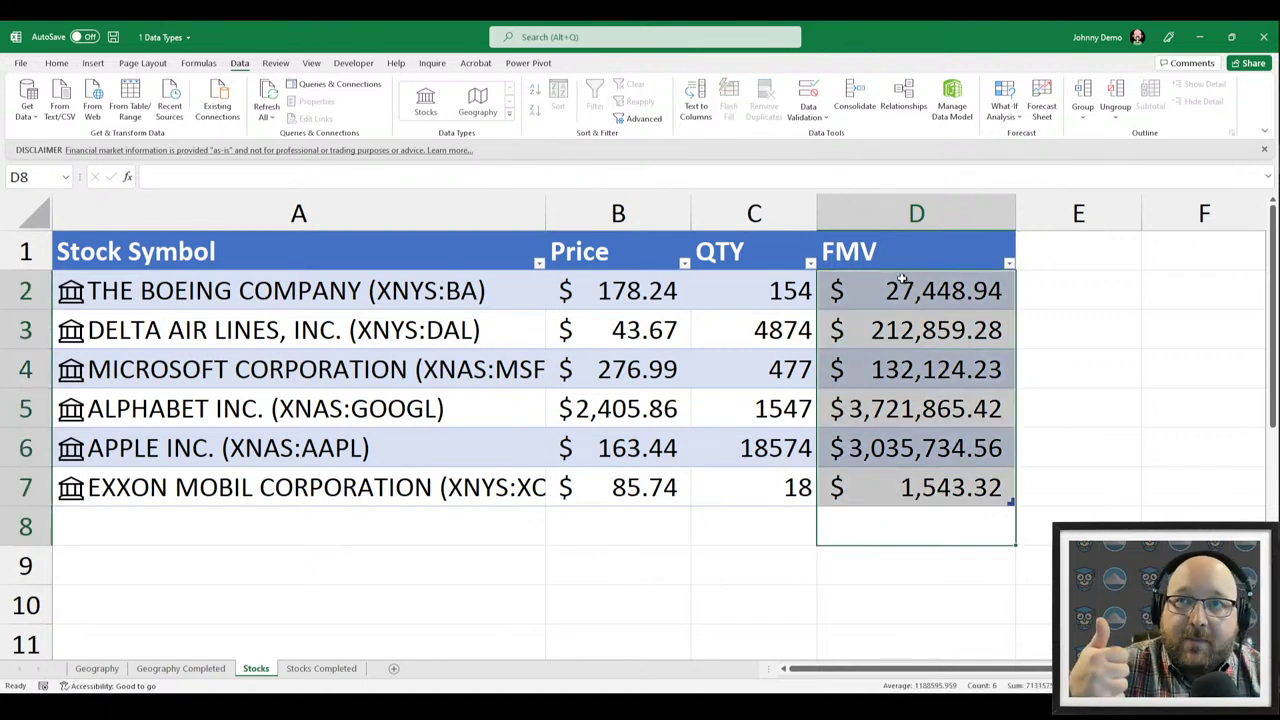
left_click(56, 63)
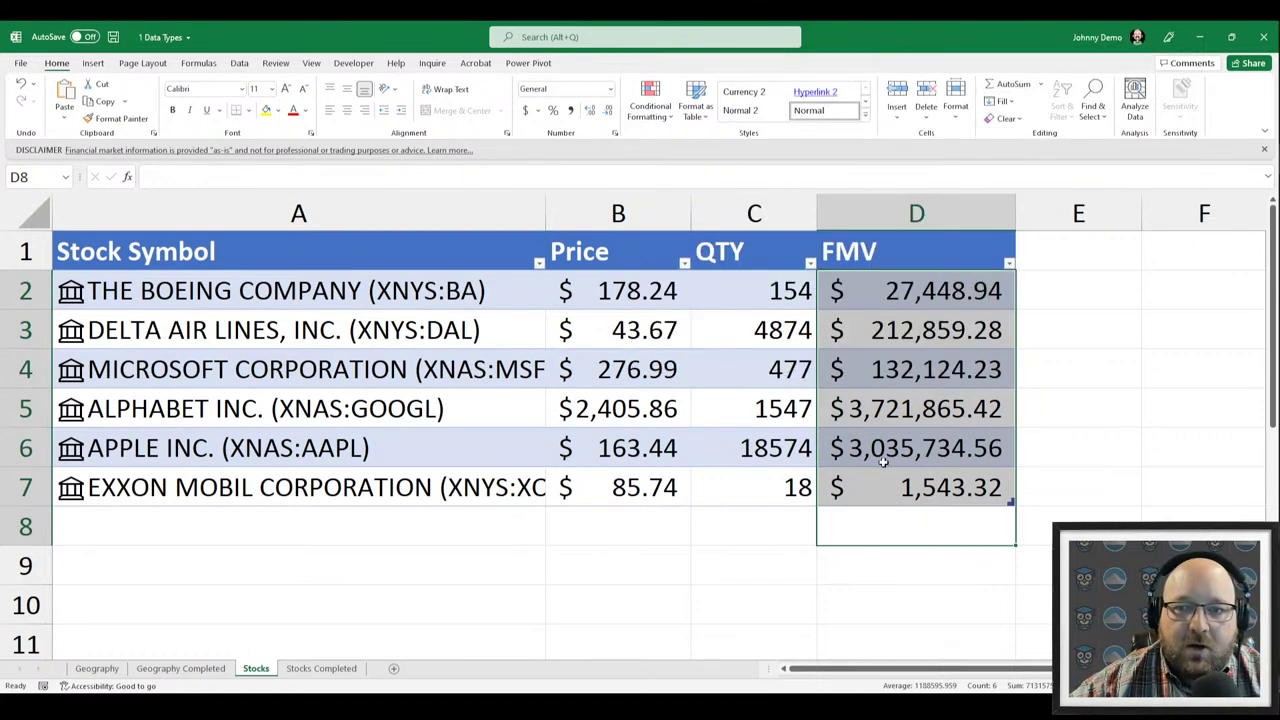
left_click(905, 488)
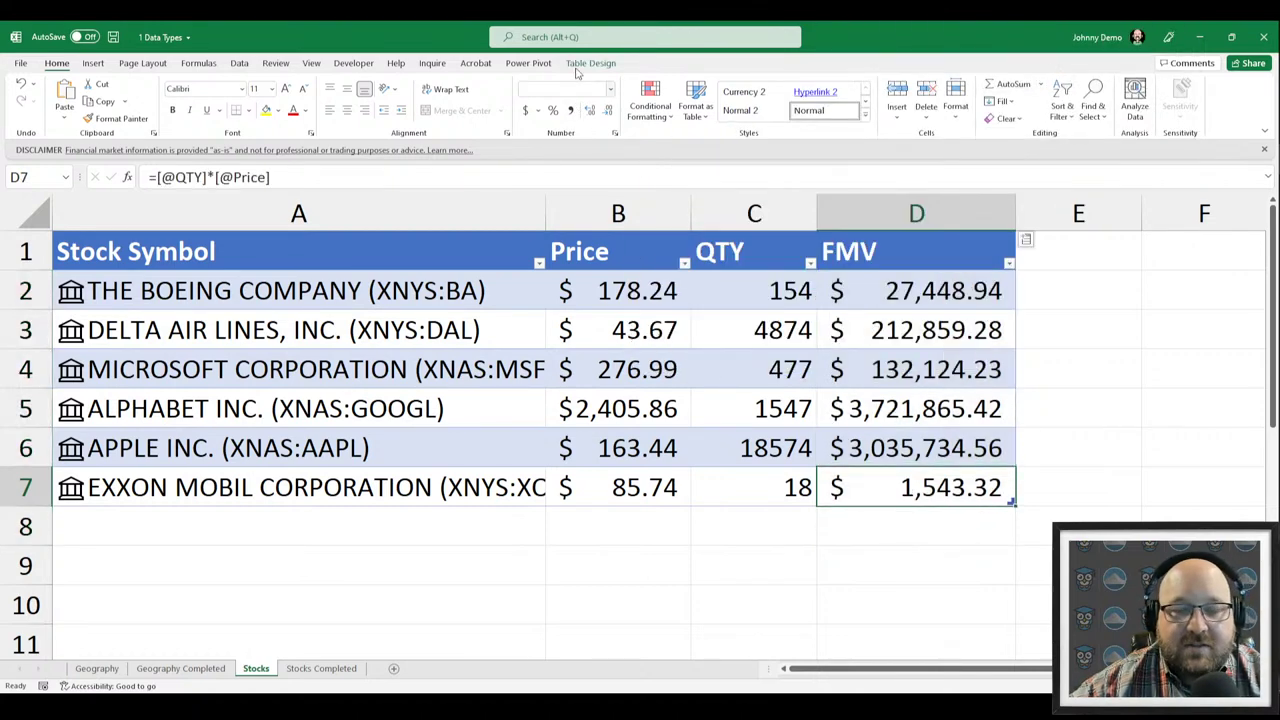
left_click(590, 63)
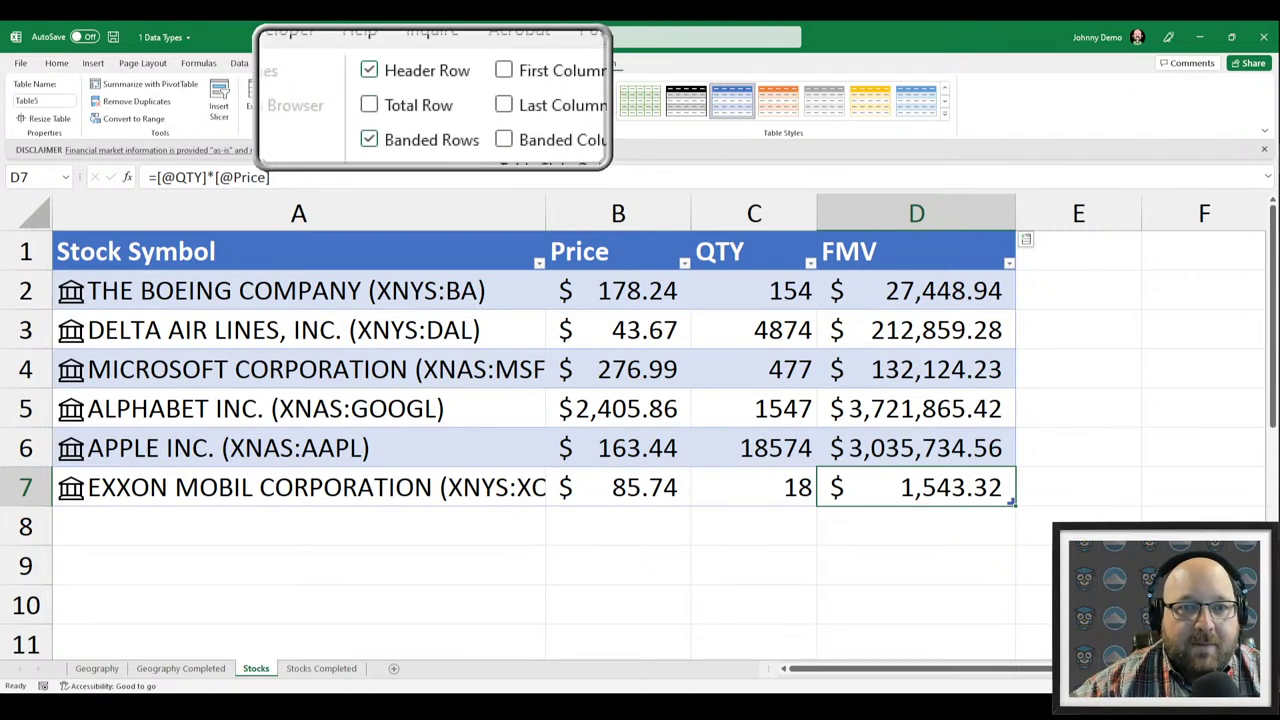
left_click(420, 102)
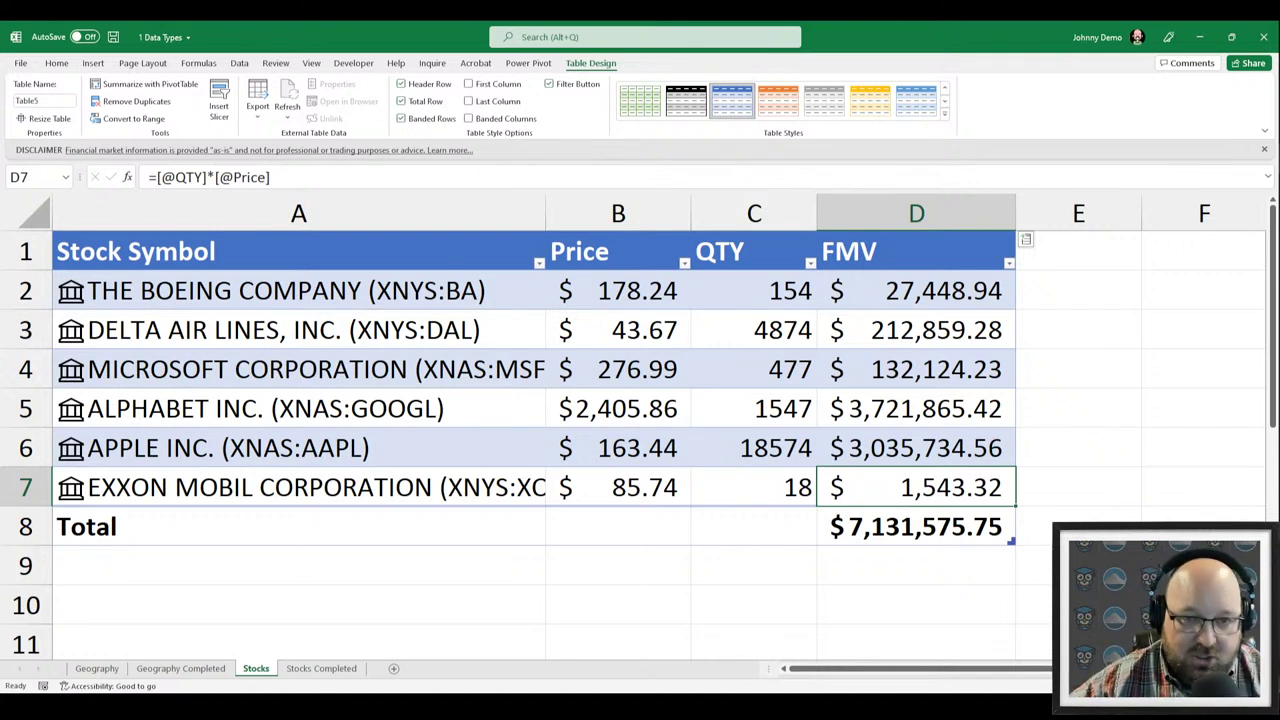
left_click(427, 104)
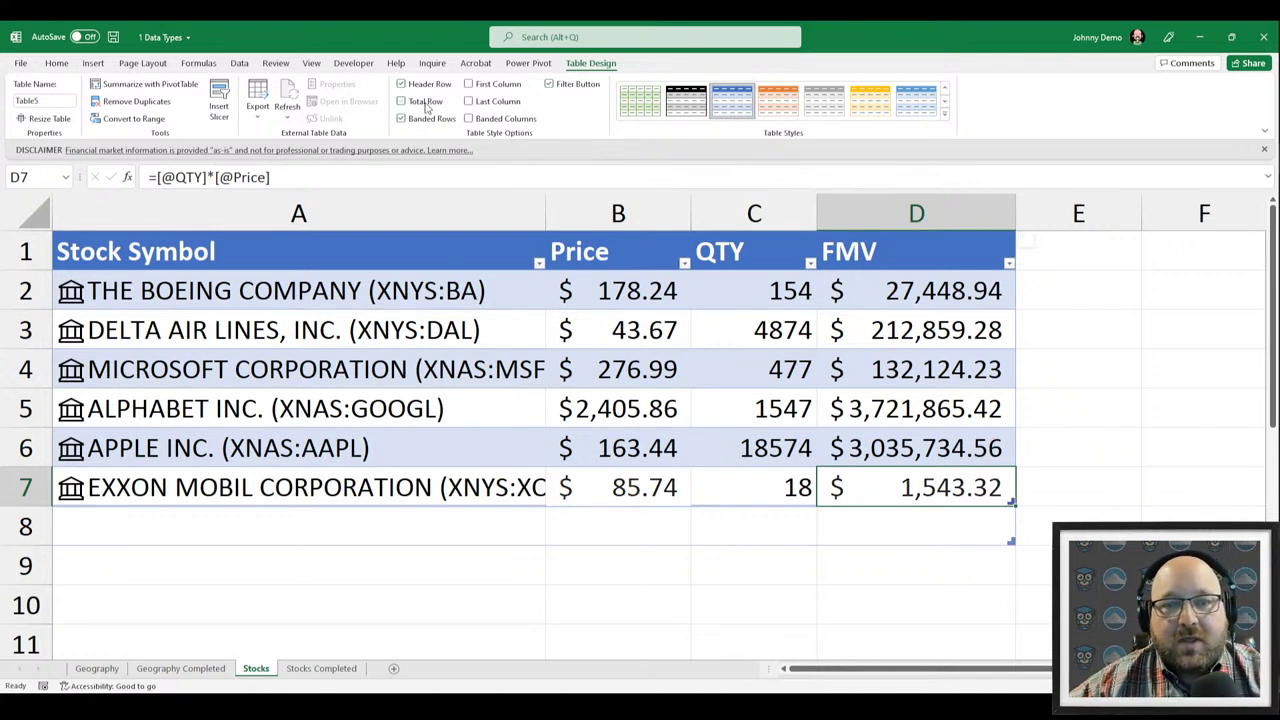
Extend the stock table with the ticker symbols AMD, TWTR and NFLX in A8:A10.
left_click(200, 521)
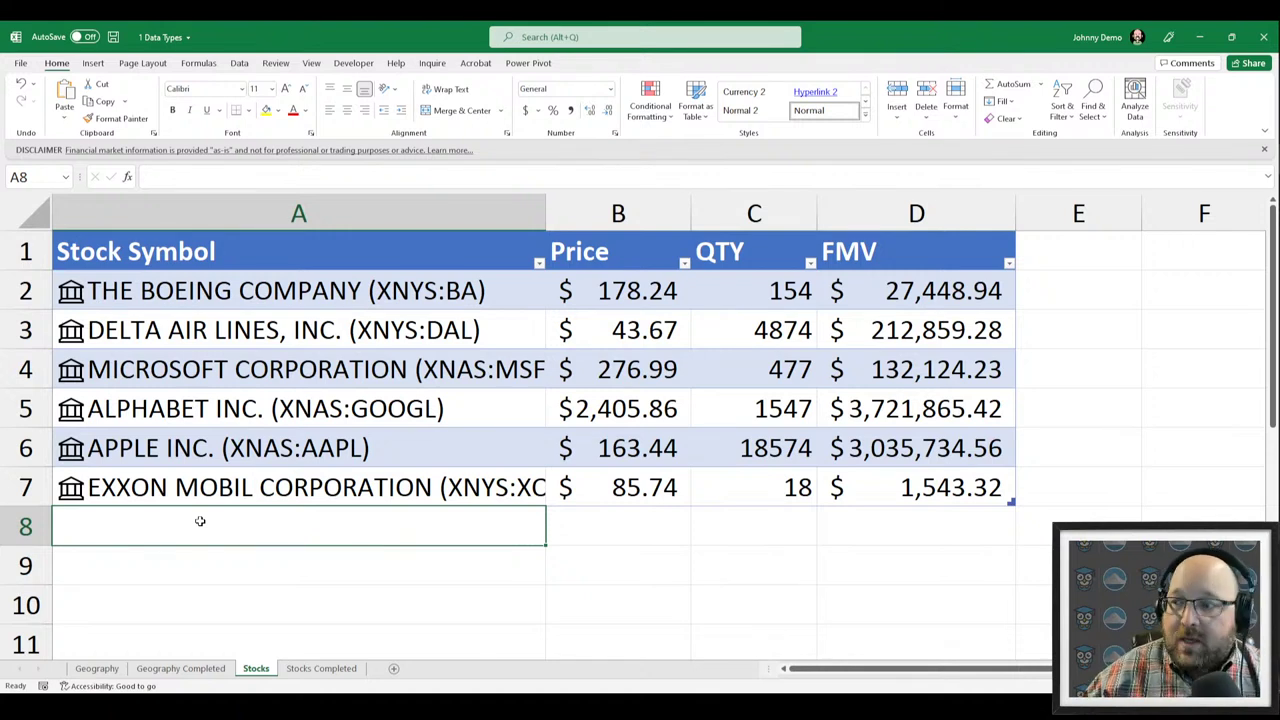
type("AMD")
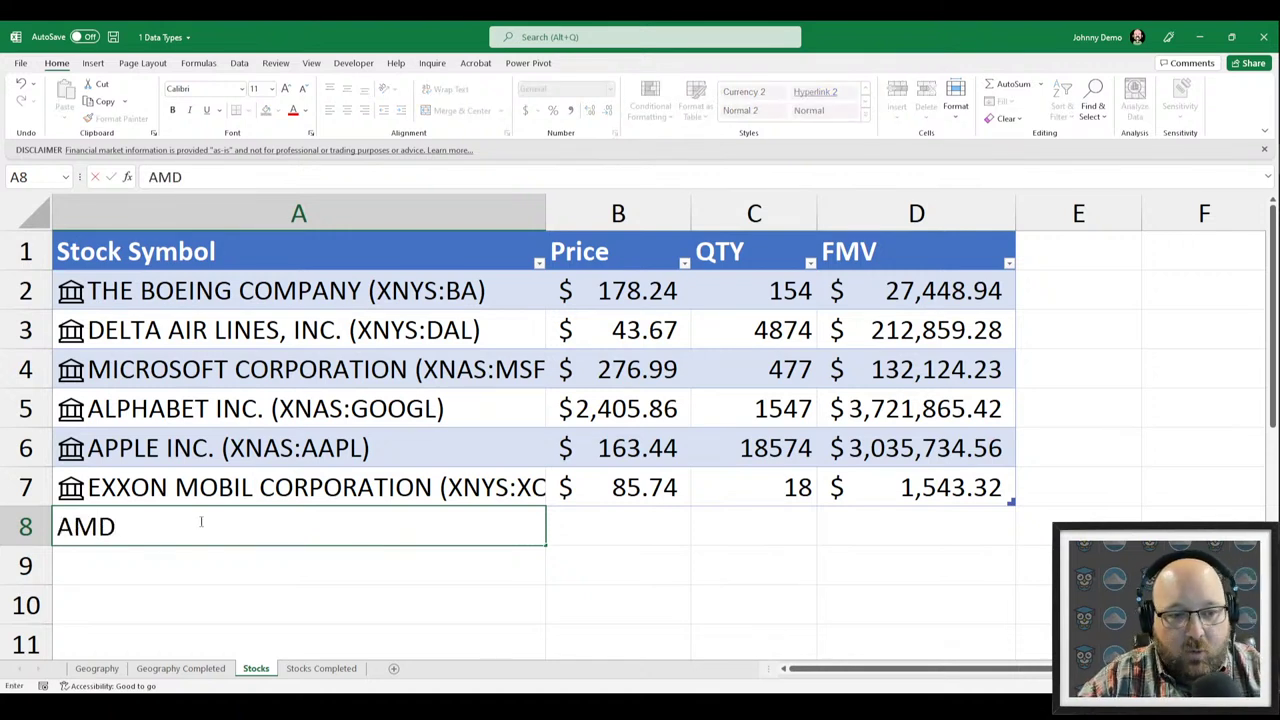
key("Return")
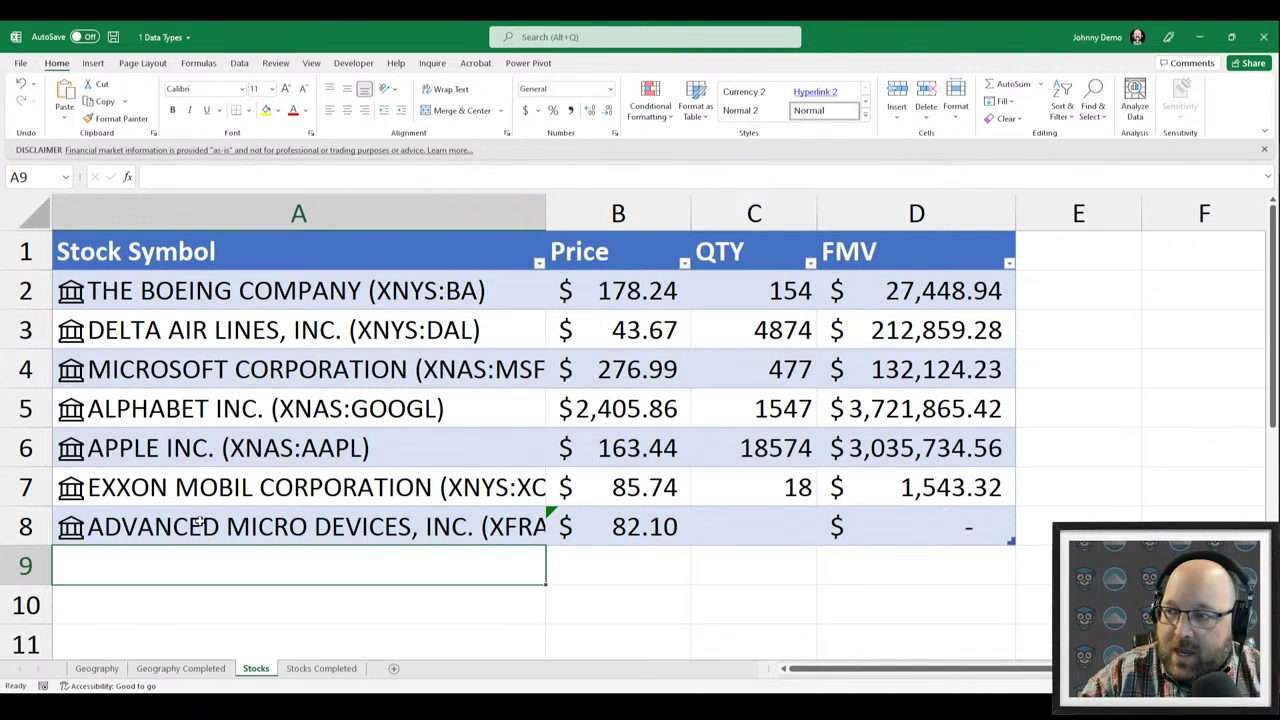
type("TWTR")
key("Return")
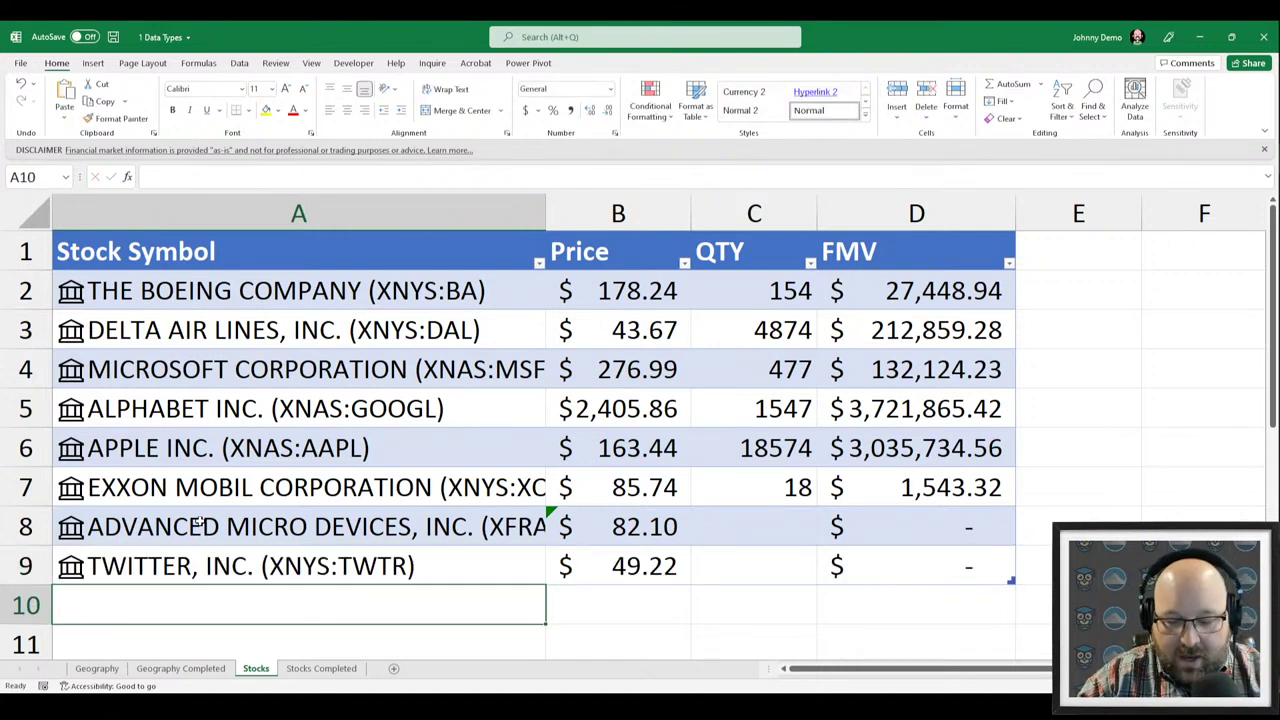
type("NFL")
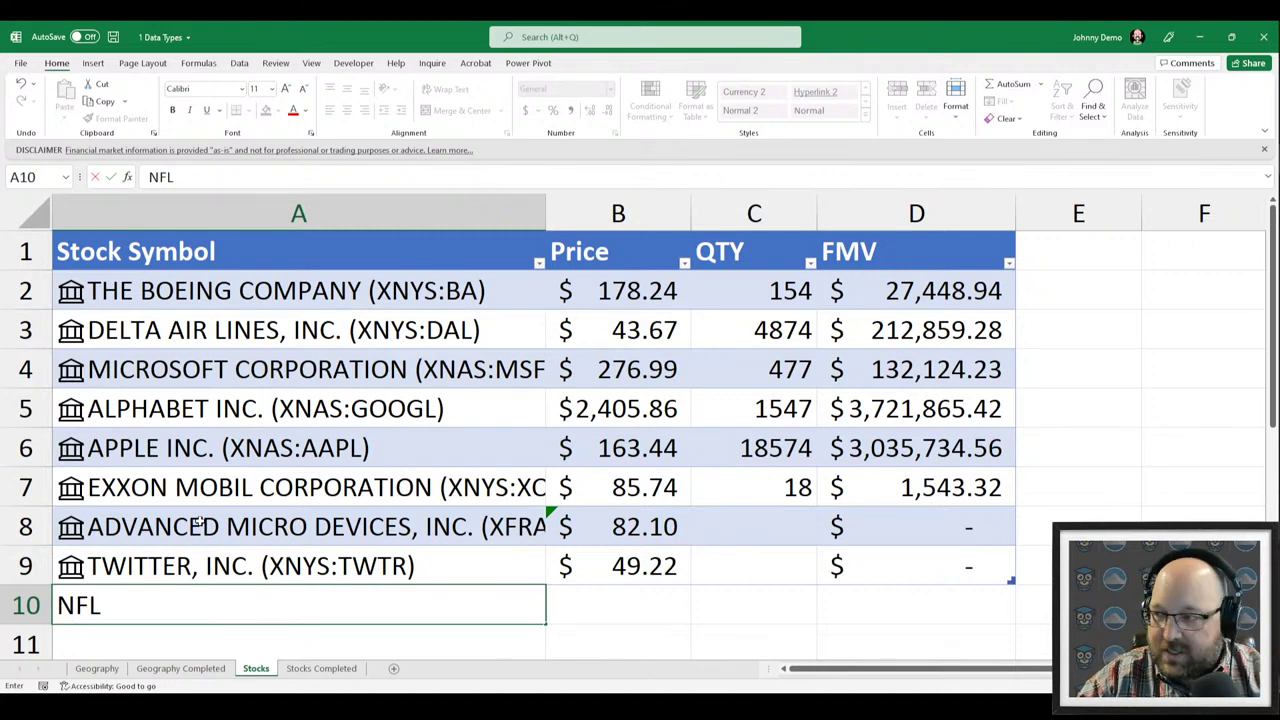
type("X")
key("Return")
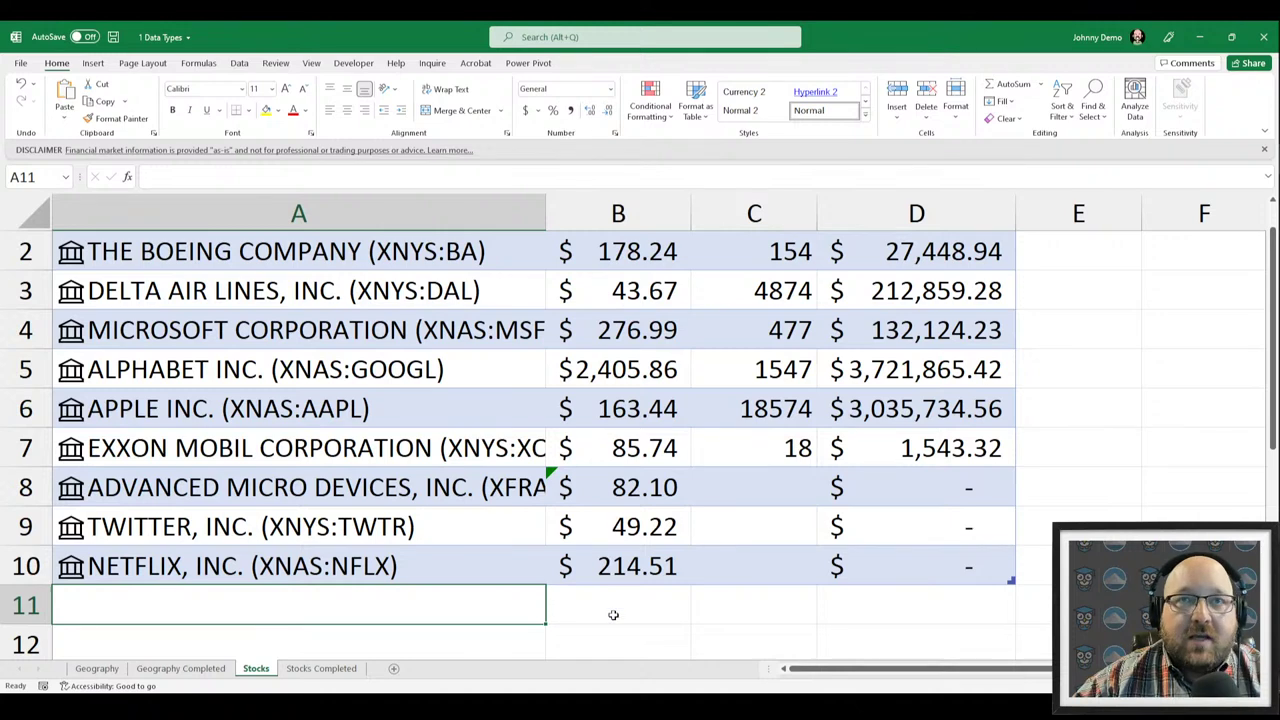
Enter the quantities 145, 154 and 44 for the three added stocks in C8:C10.
left_click(699, 496)
type("145")
key("Return")
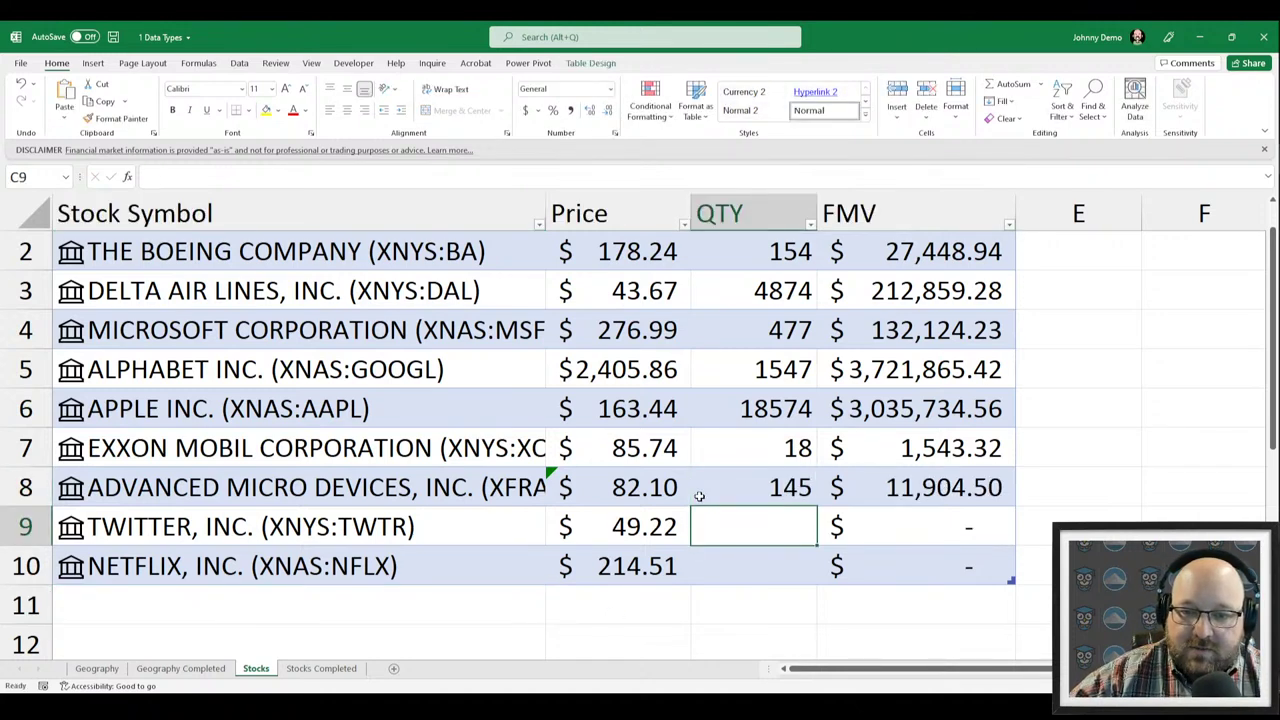
type("154")
key("Return")
type("44")
key("Return")
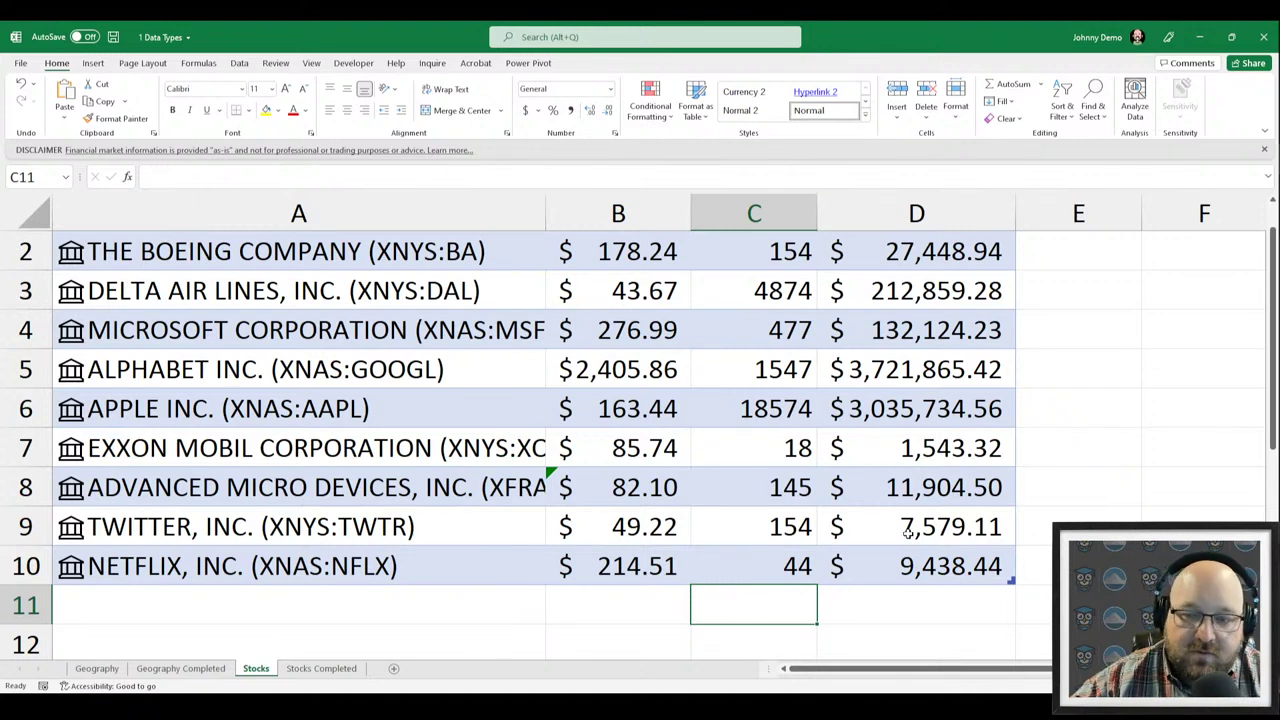
scroll(618, 590, "up", 1)
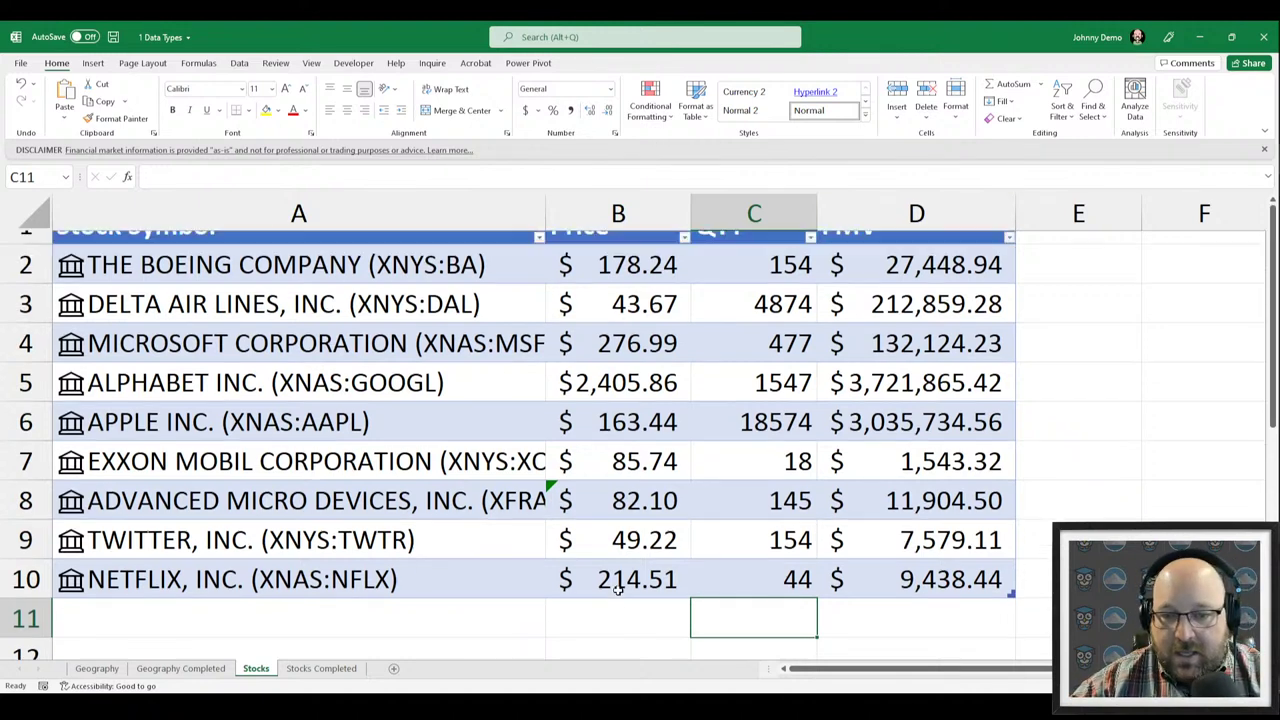
scroll(618, 590, "up", 1)
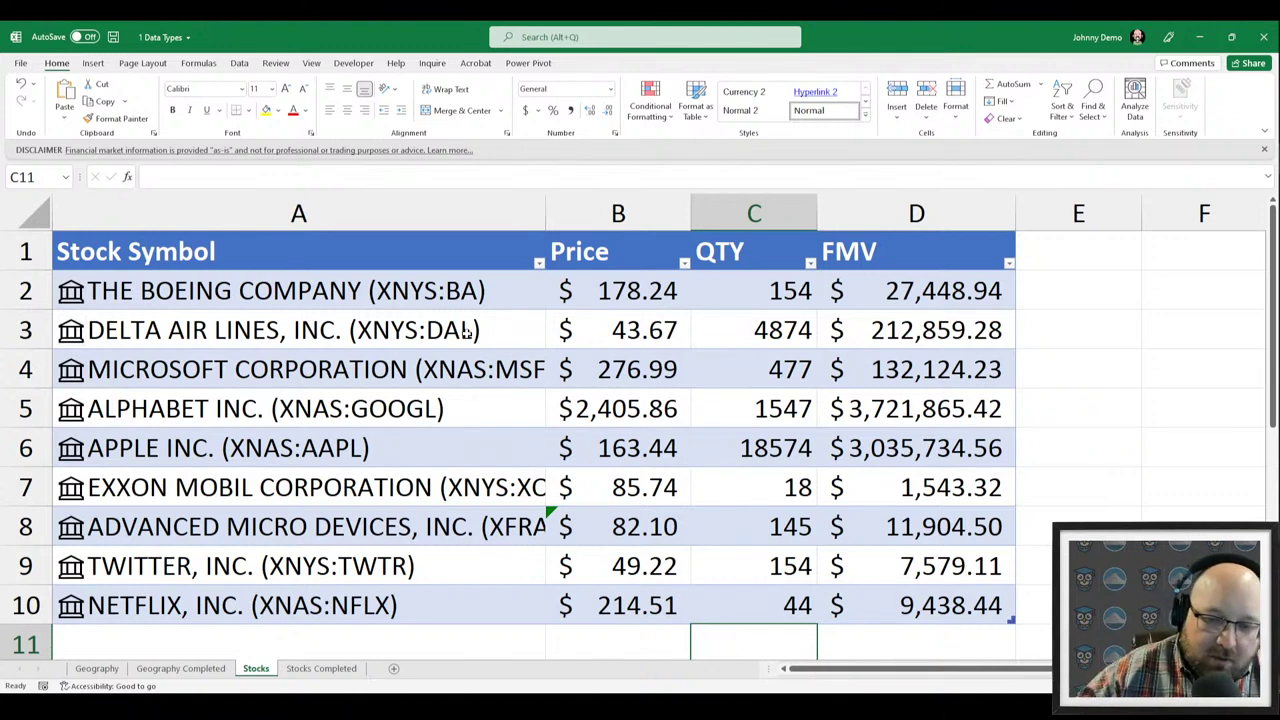
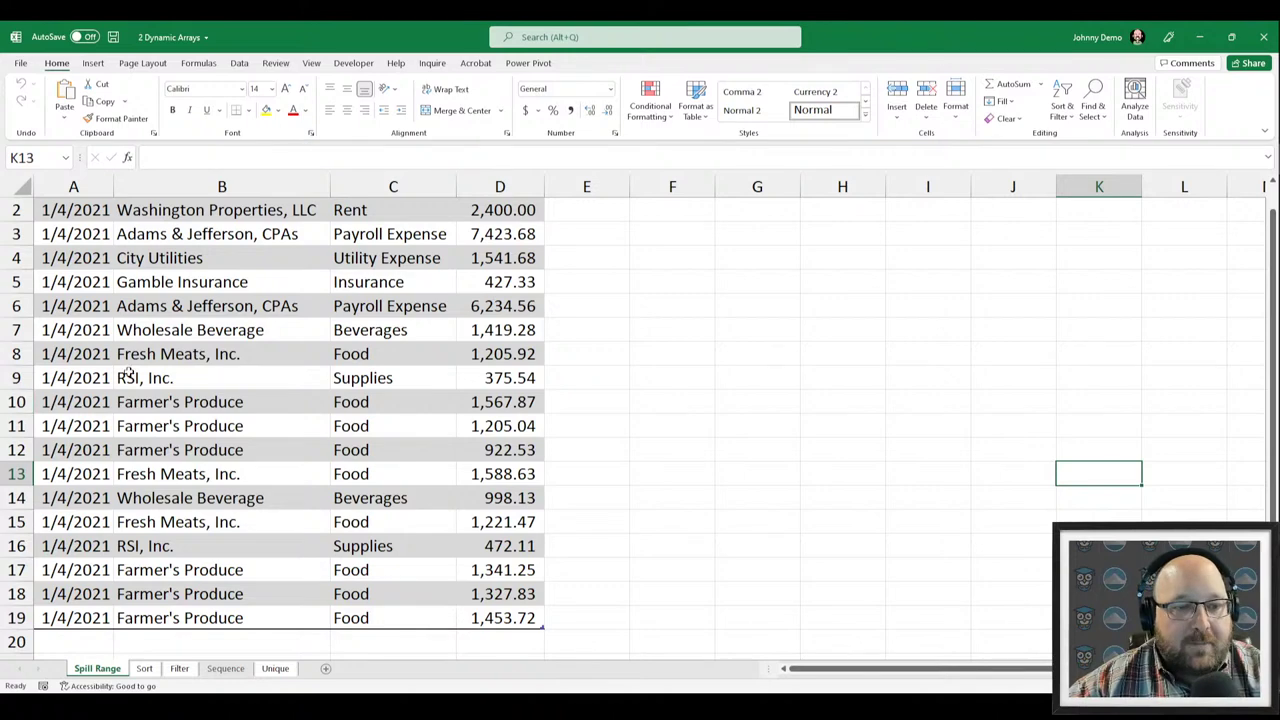
Look over the dates, vendors, accounts and amounts of the table on the Spill Range sheet.
scroll(126, 374, "up", 1)
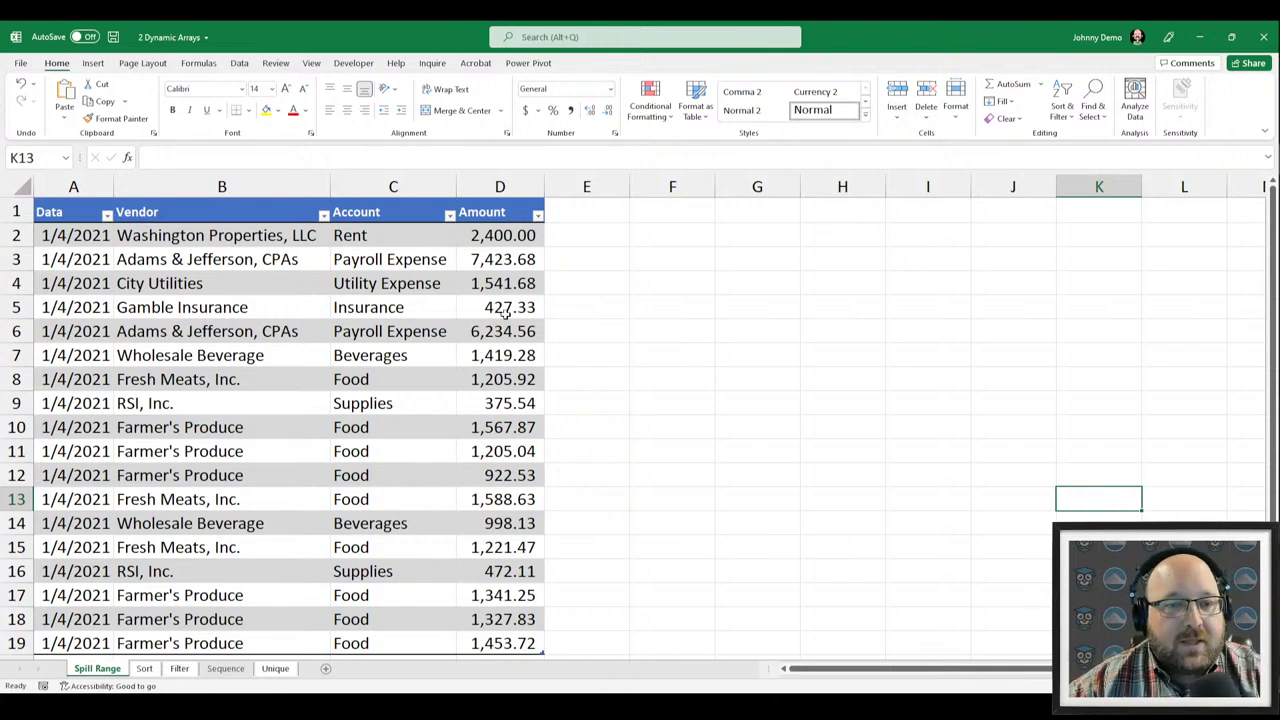
left_click(336, 323)
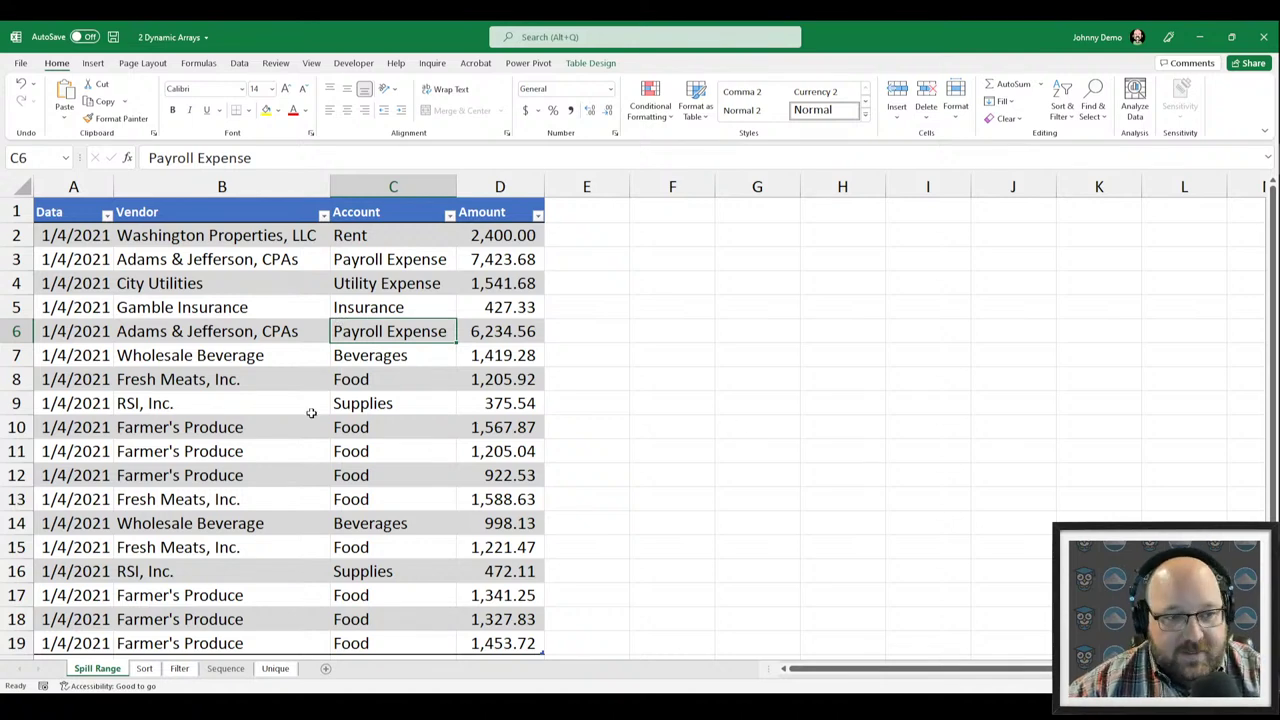
scroll(221, 476, "down", 1)
scroll(221, 476, "up", 1)
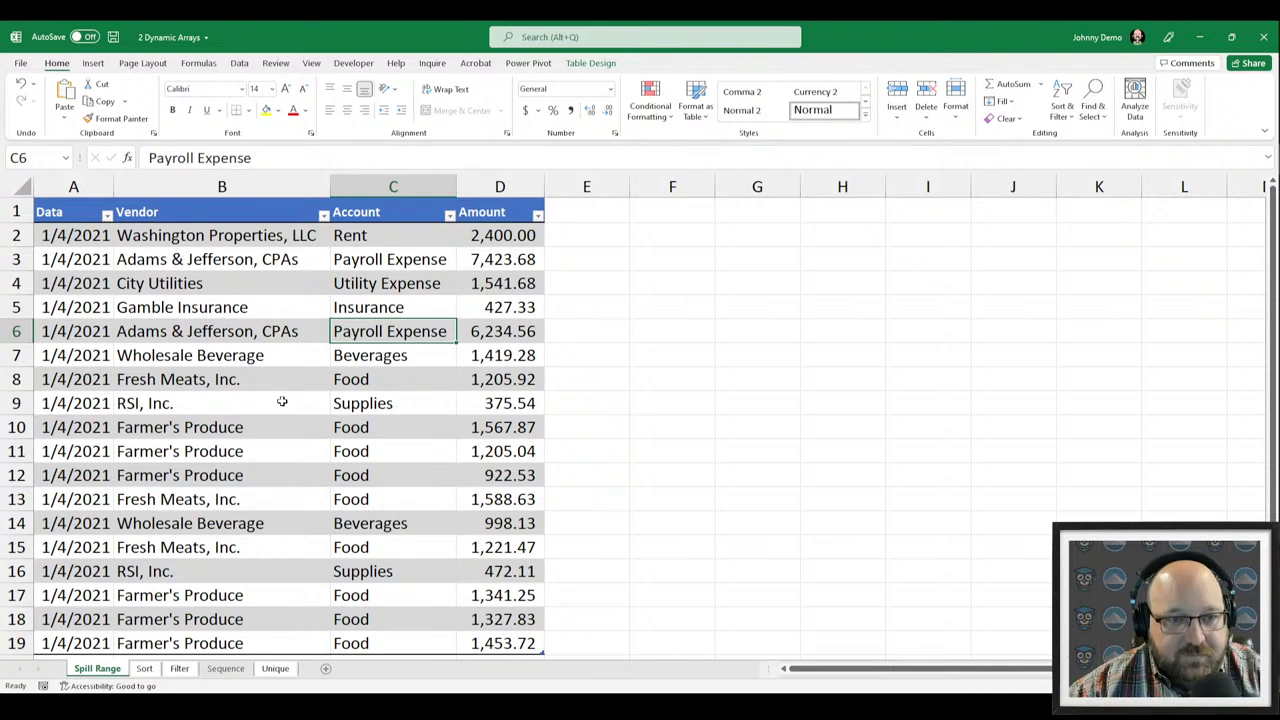
left_click_drag(75, 259, 391, 521)
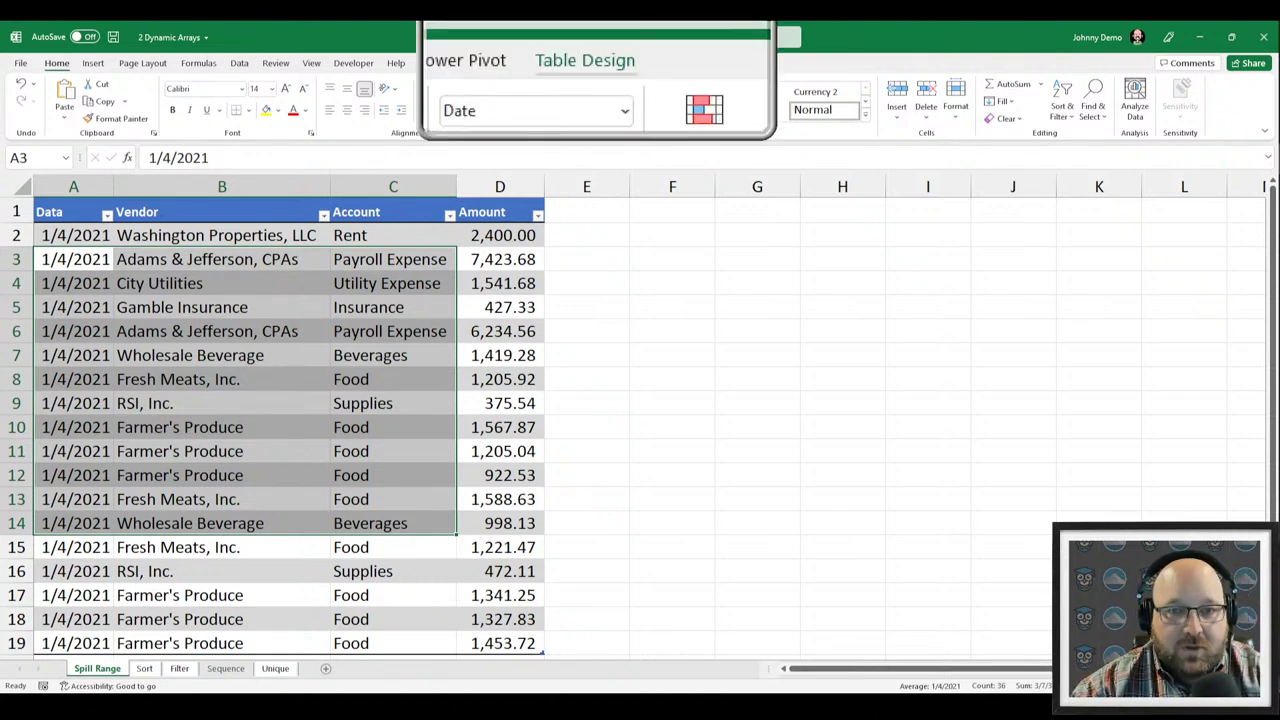
Check the expense table's name and spill the whole table from cell F2 with the formula =Payments.
left_click(592, 64)
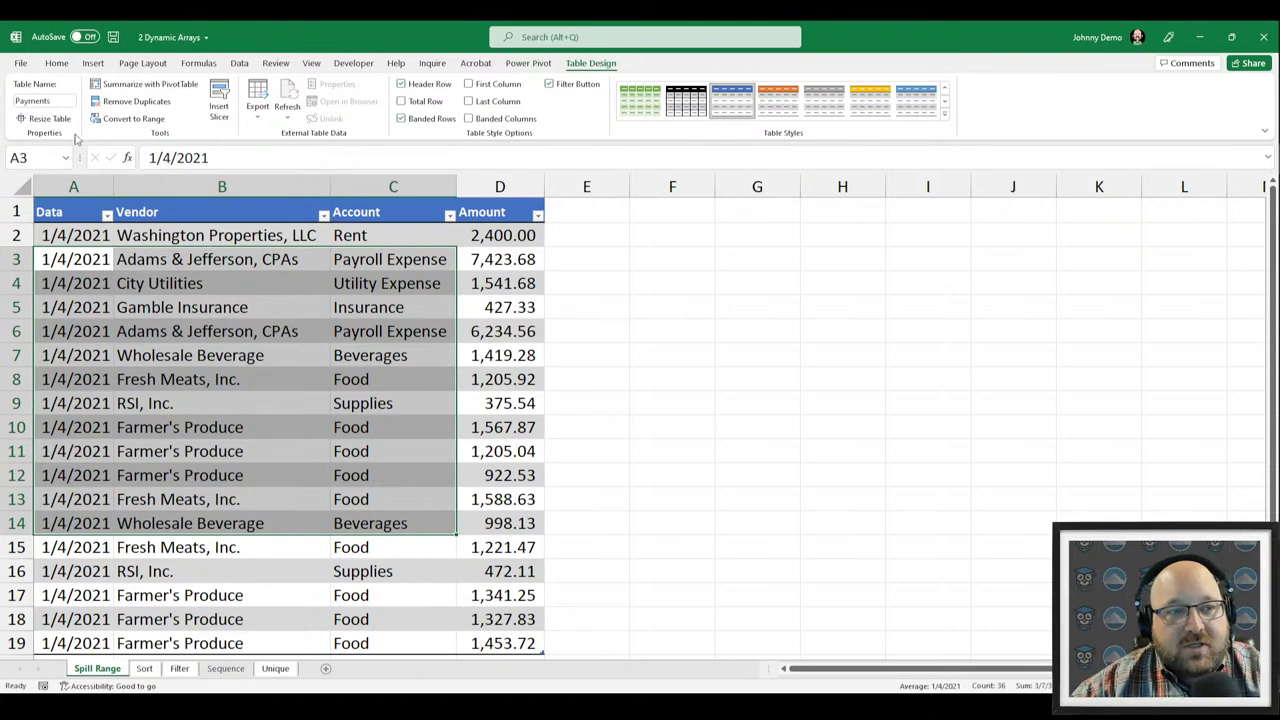
left_click(172, 470)
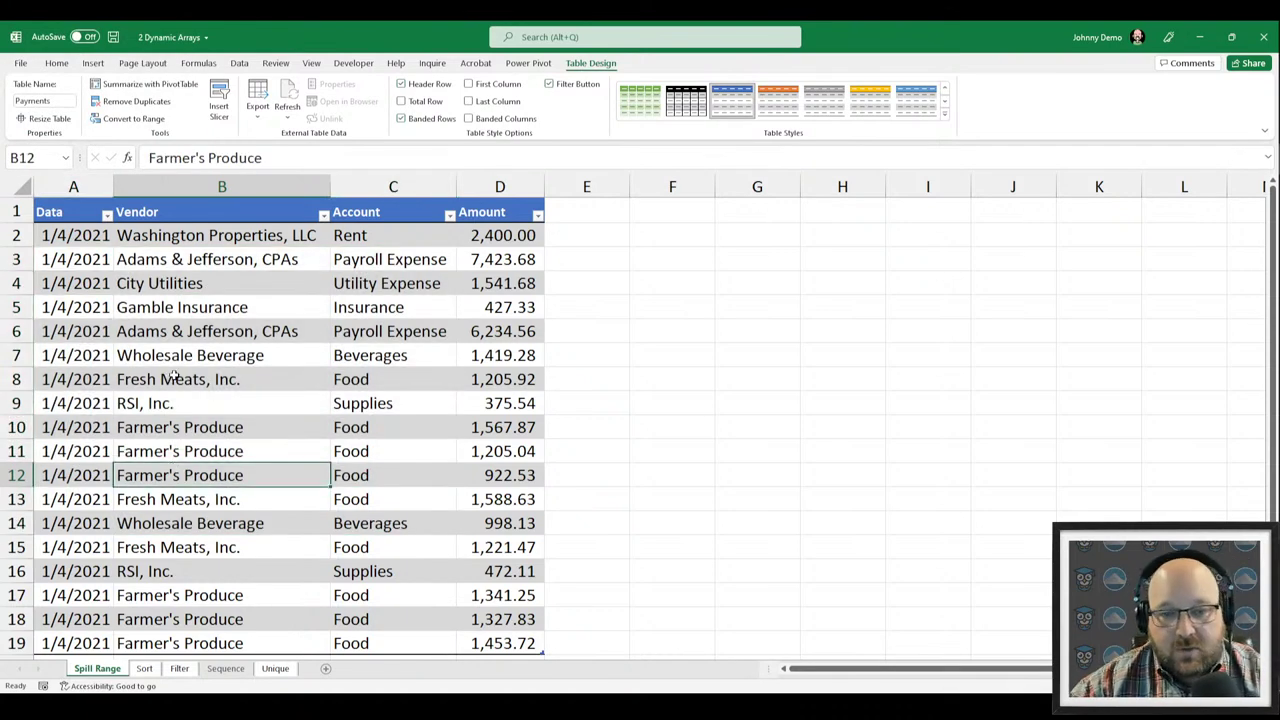
left_click(656, 235)
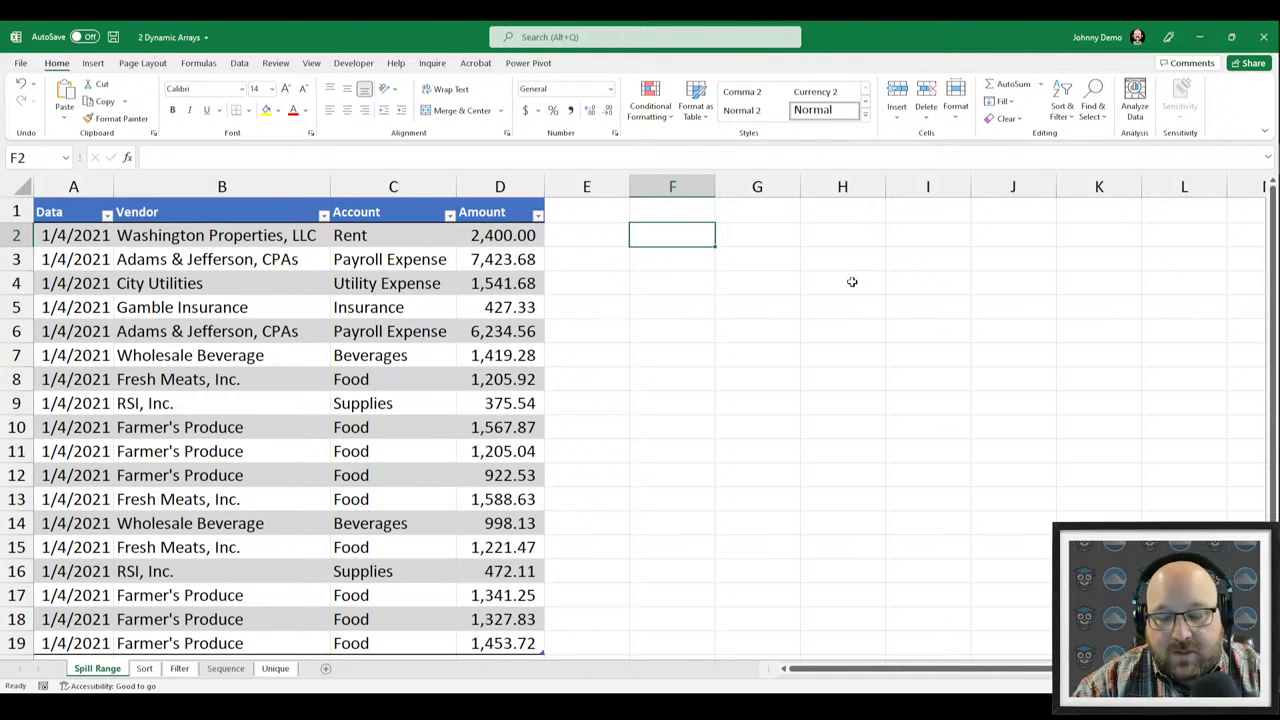
key("Up")
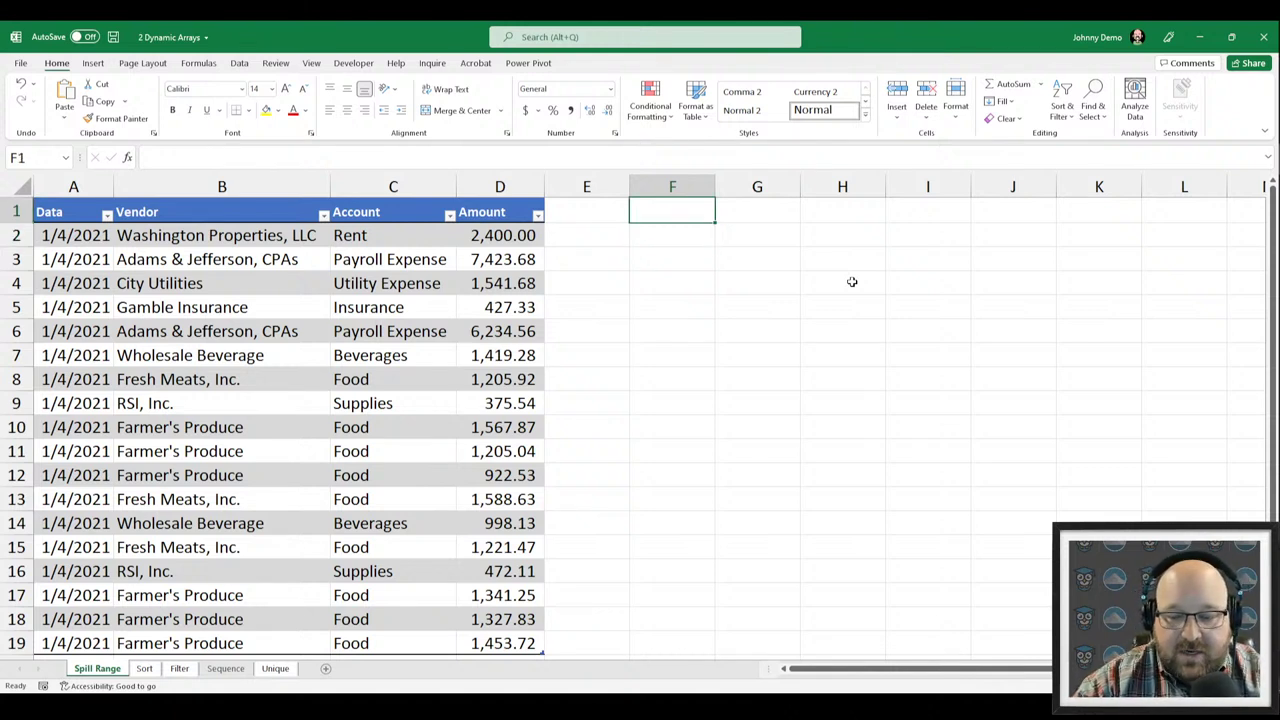
key("Down")
type("=")
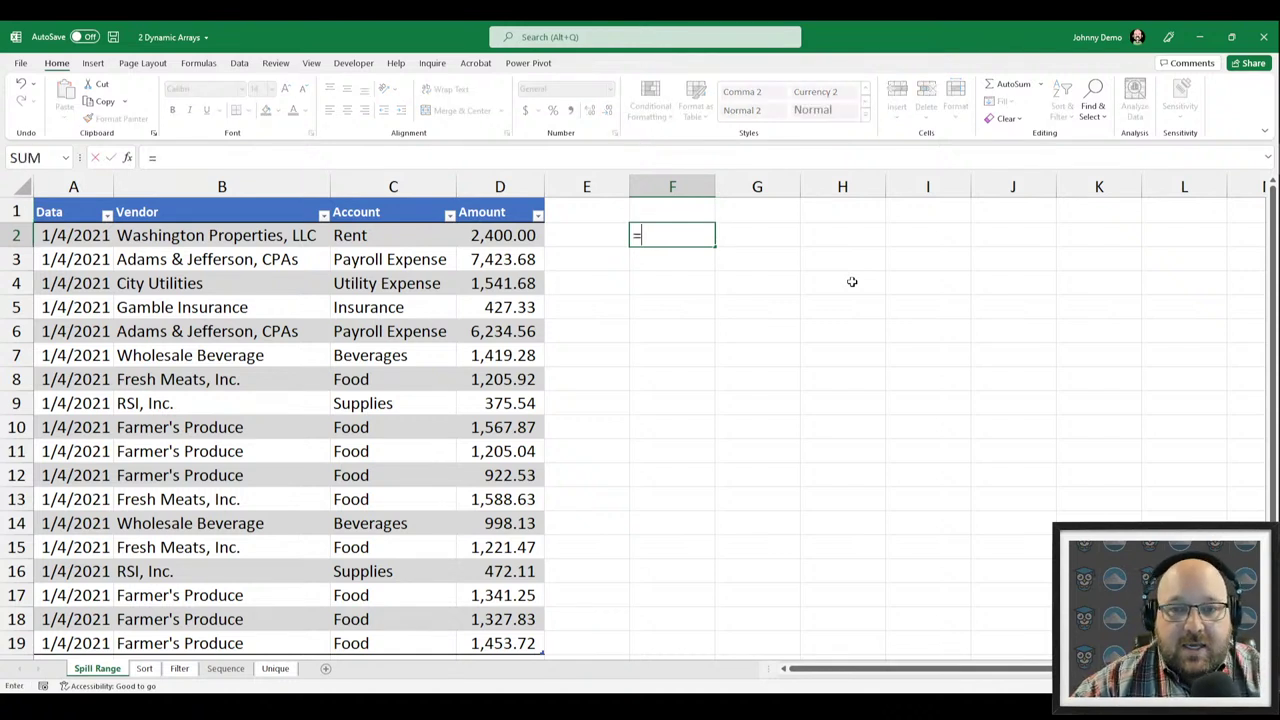
type("pay")
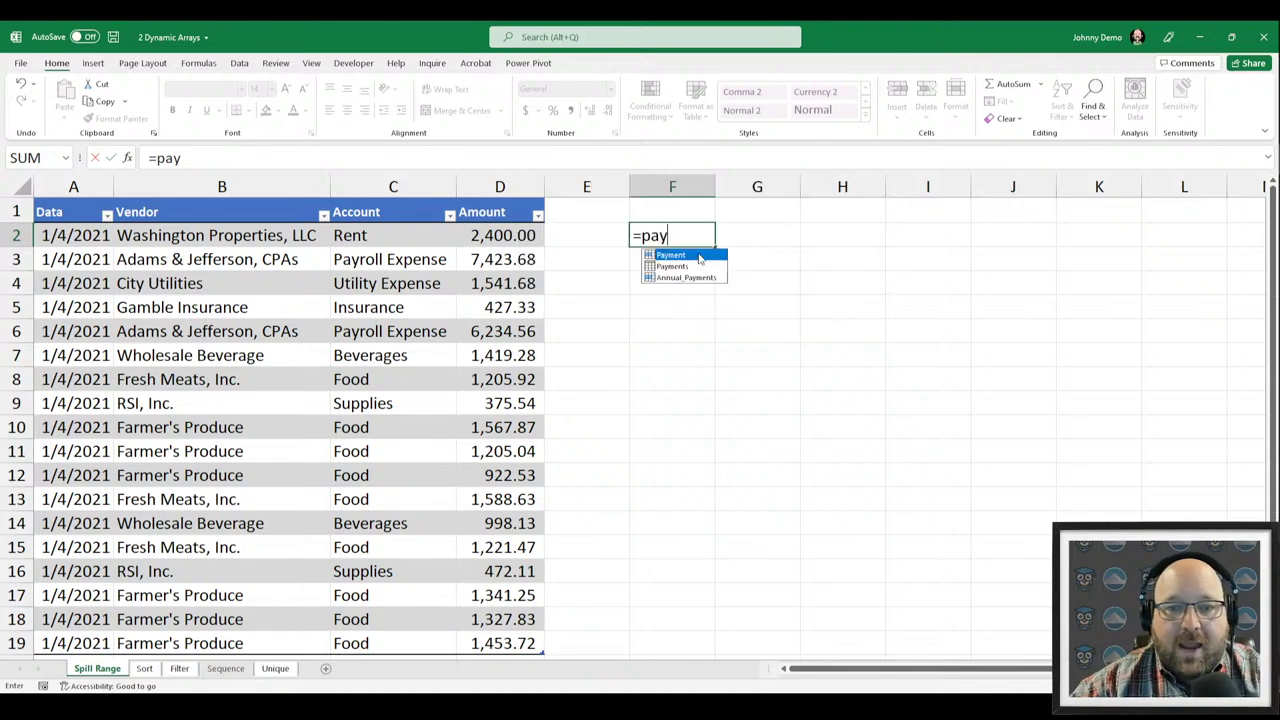
key("Down")
key("Tab")
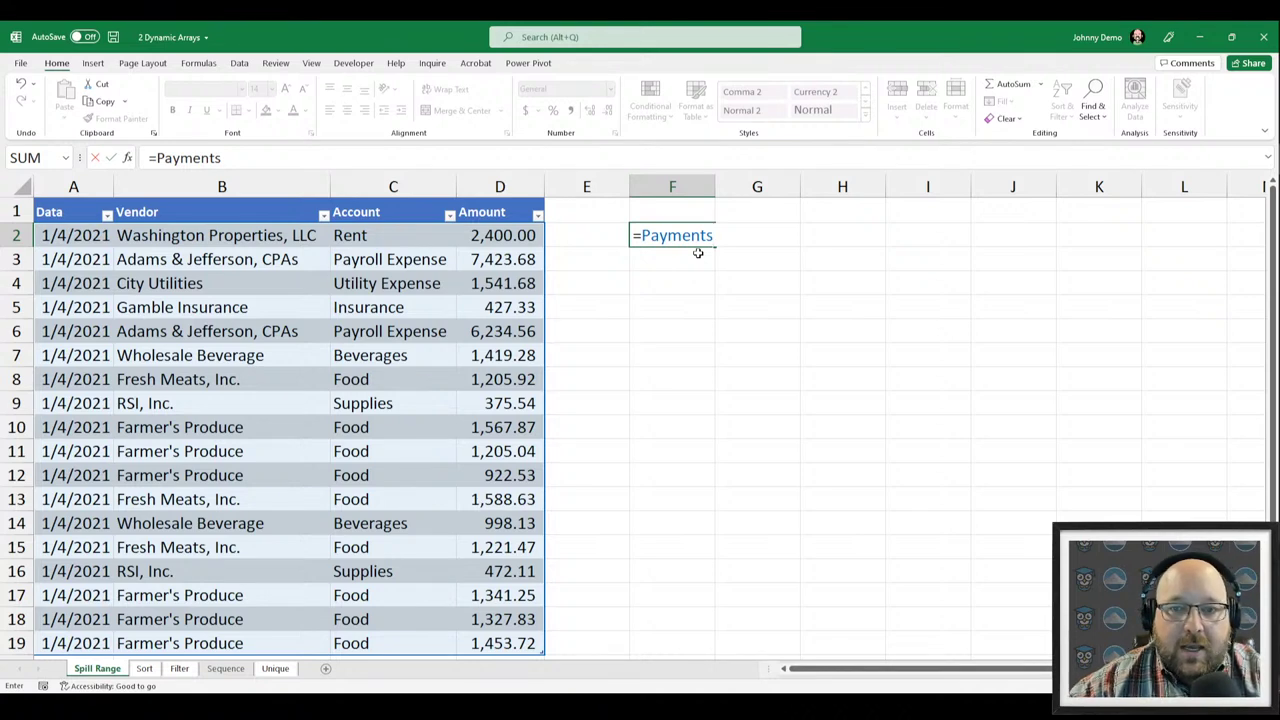
key("Return")
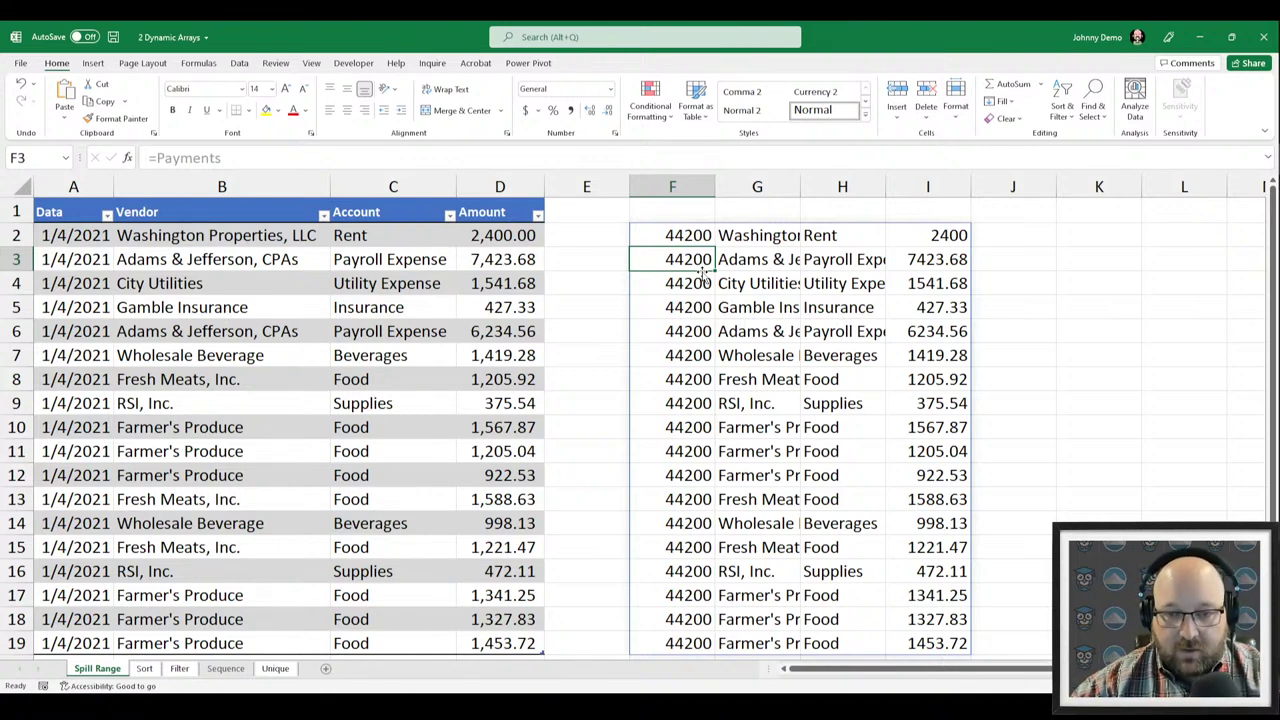
Examine the spilled range and the formula in F2 without changing it.
key("Up")
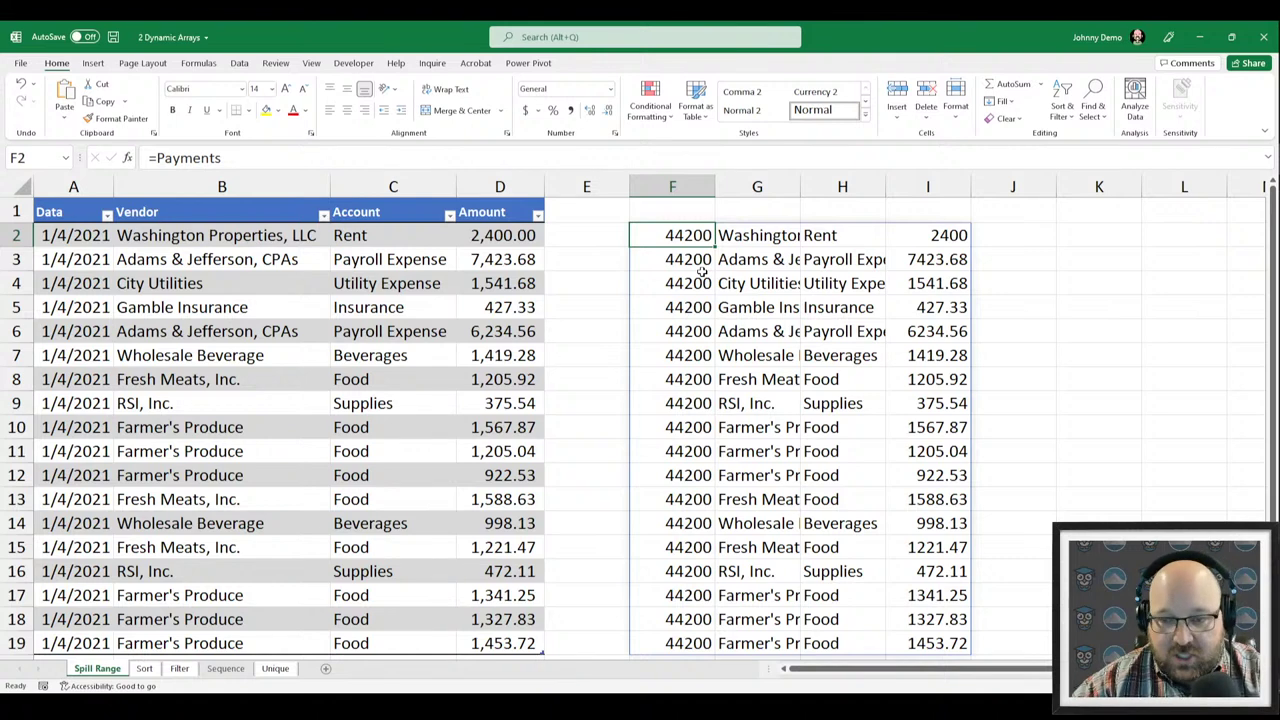
scroll(709, 486, "down", 4)
scroll(686, 474, "up", 4)
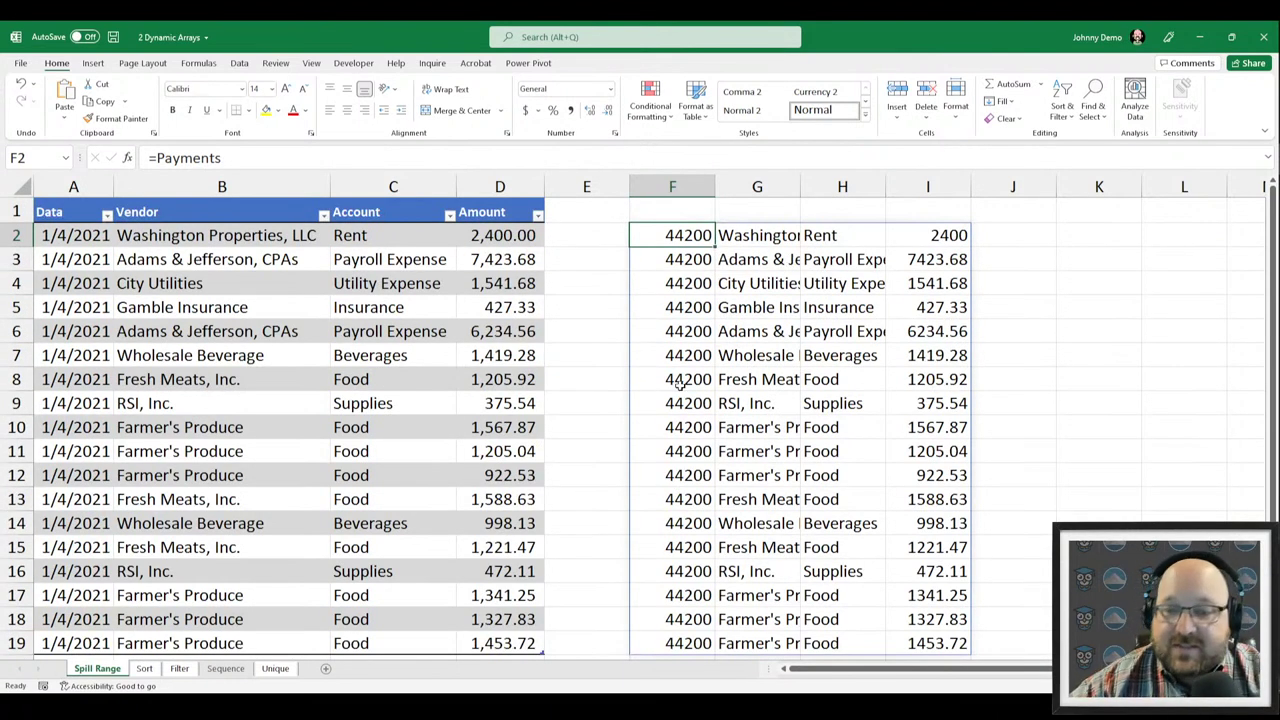
double_click(680, 238)
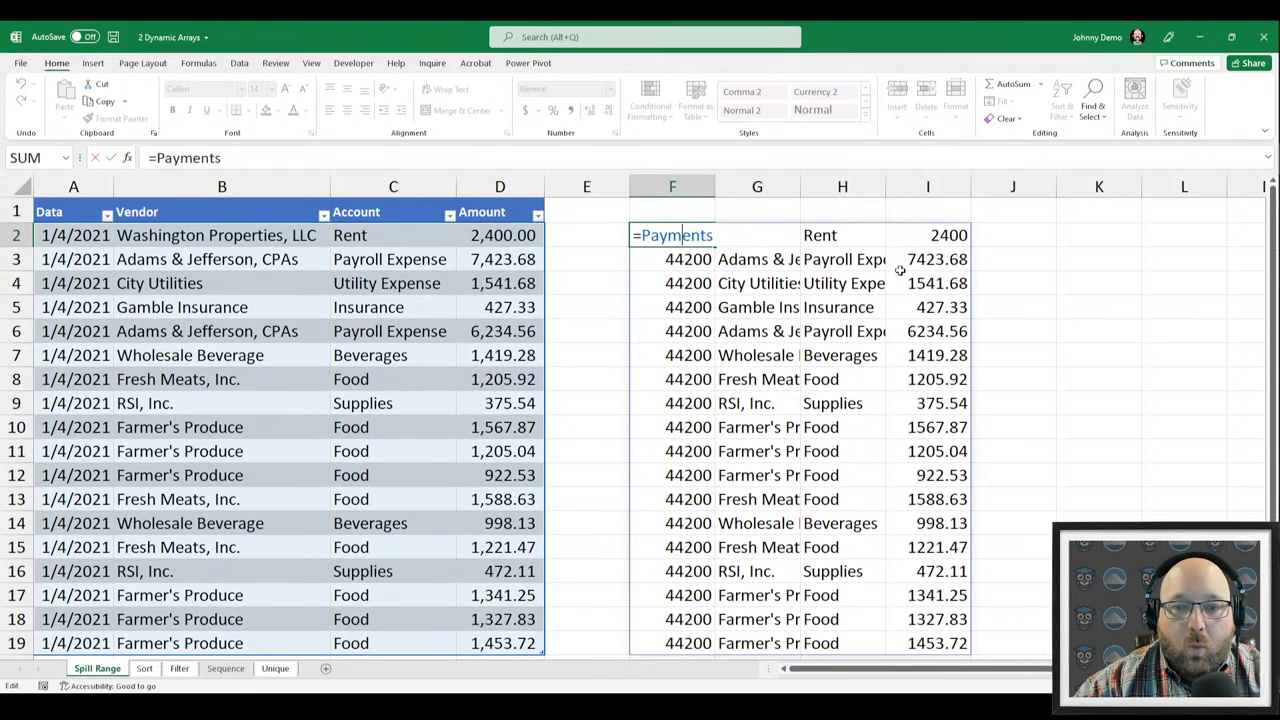
key("Escape")
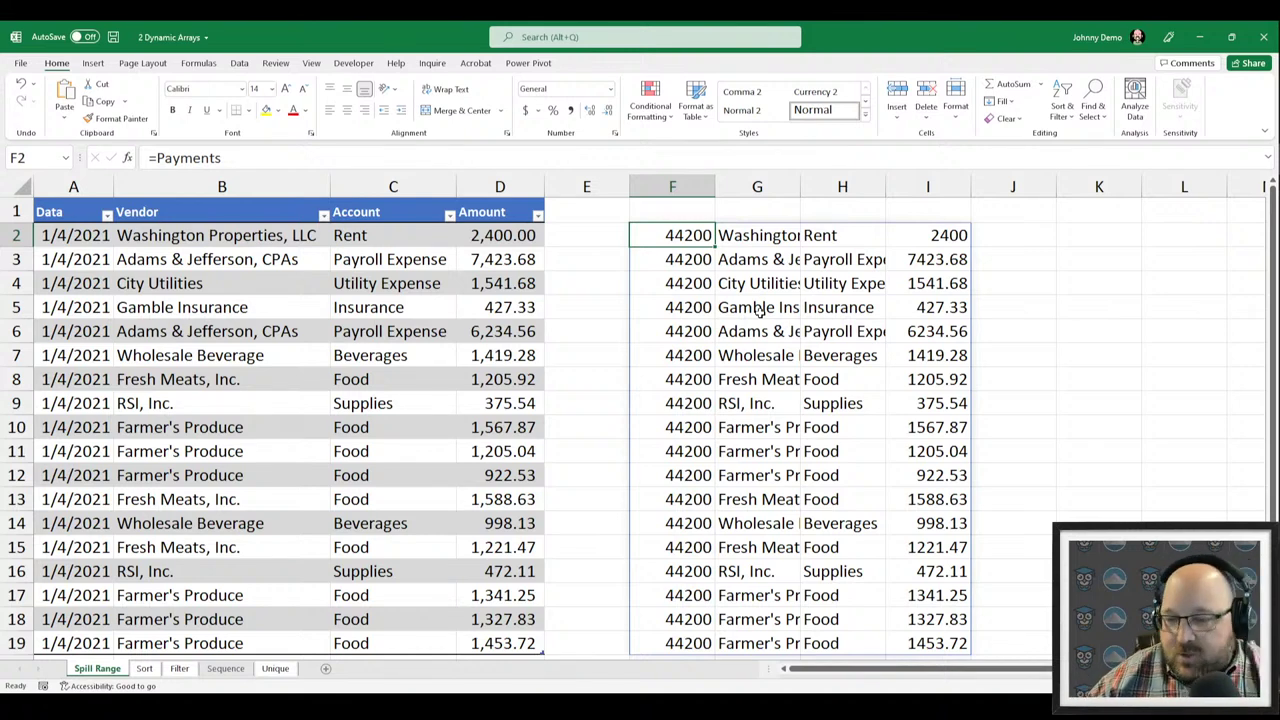
Enter the value 1 in cell G3 inside the spilled range to obstruct the array.
key("Down")
key("Right")
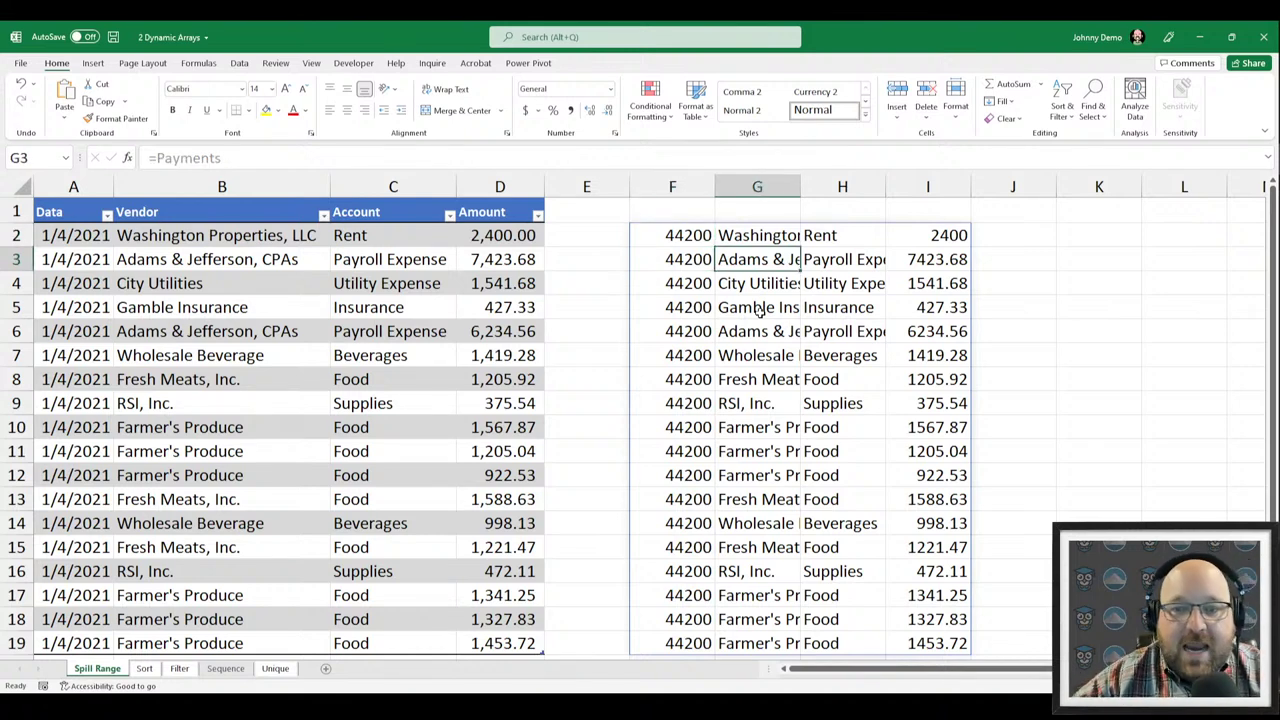
type("d")
key("BackSpace")
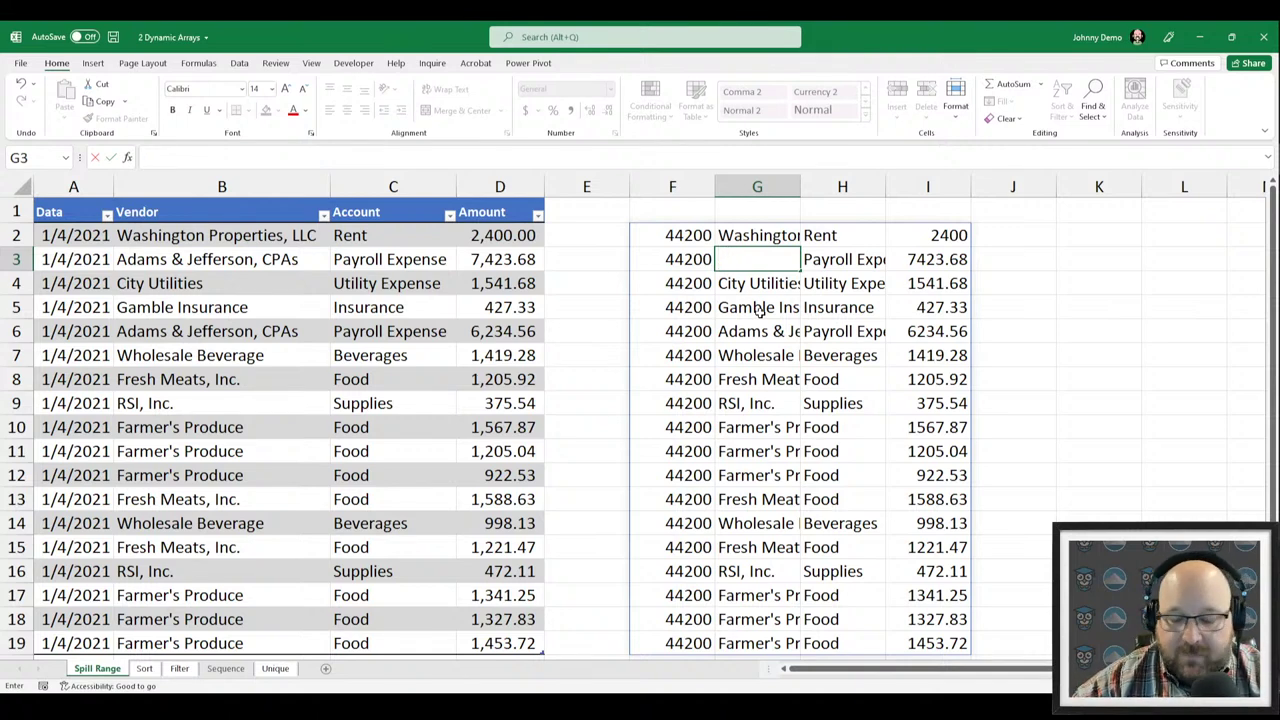
type("1")
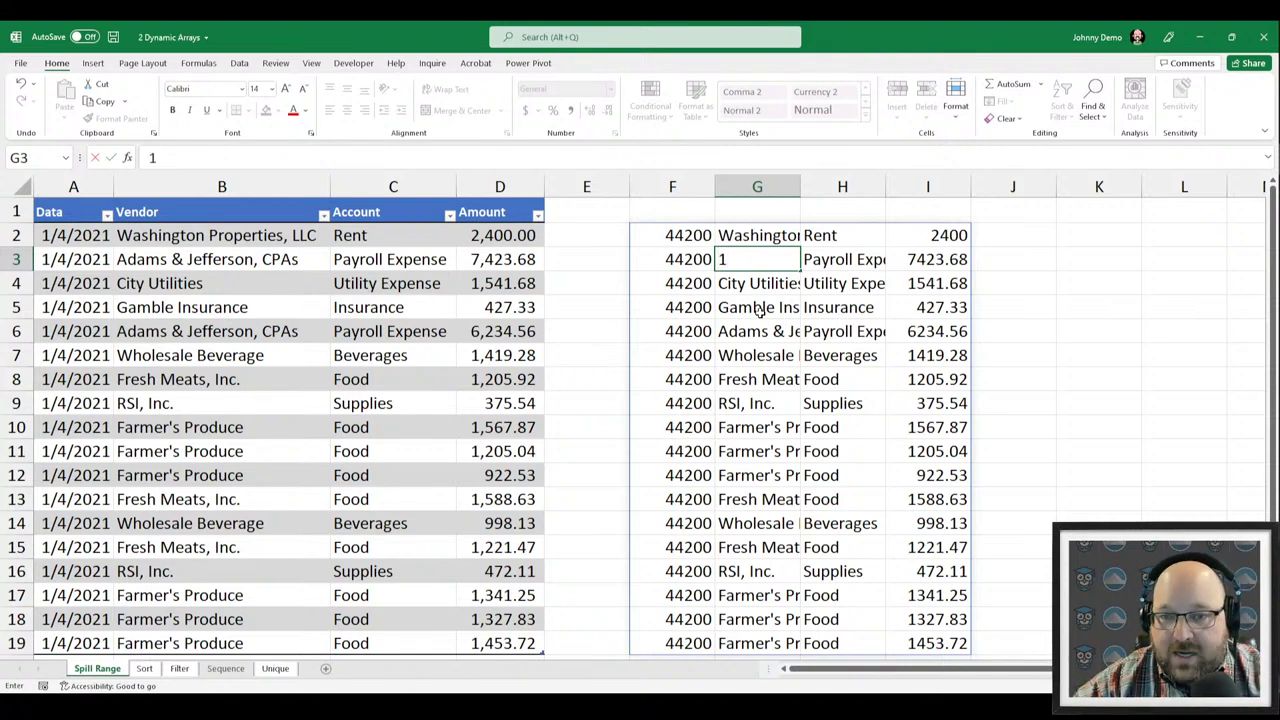
key("Return")
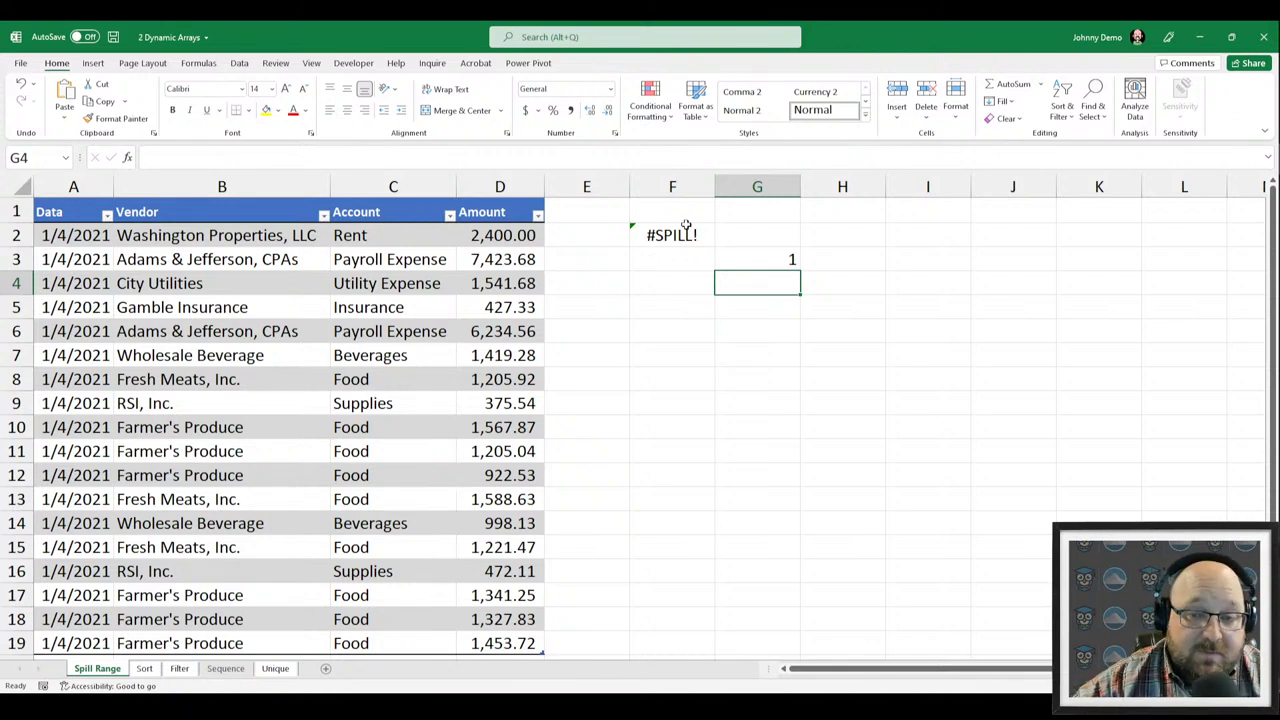
Select the obstructing cell through the spill error options of F2 and delete its contents.
left_click(634, 238)
left_click(617, 234)
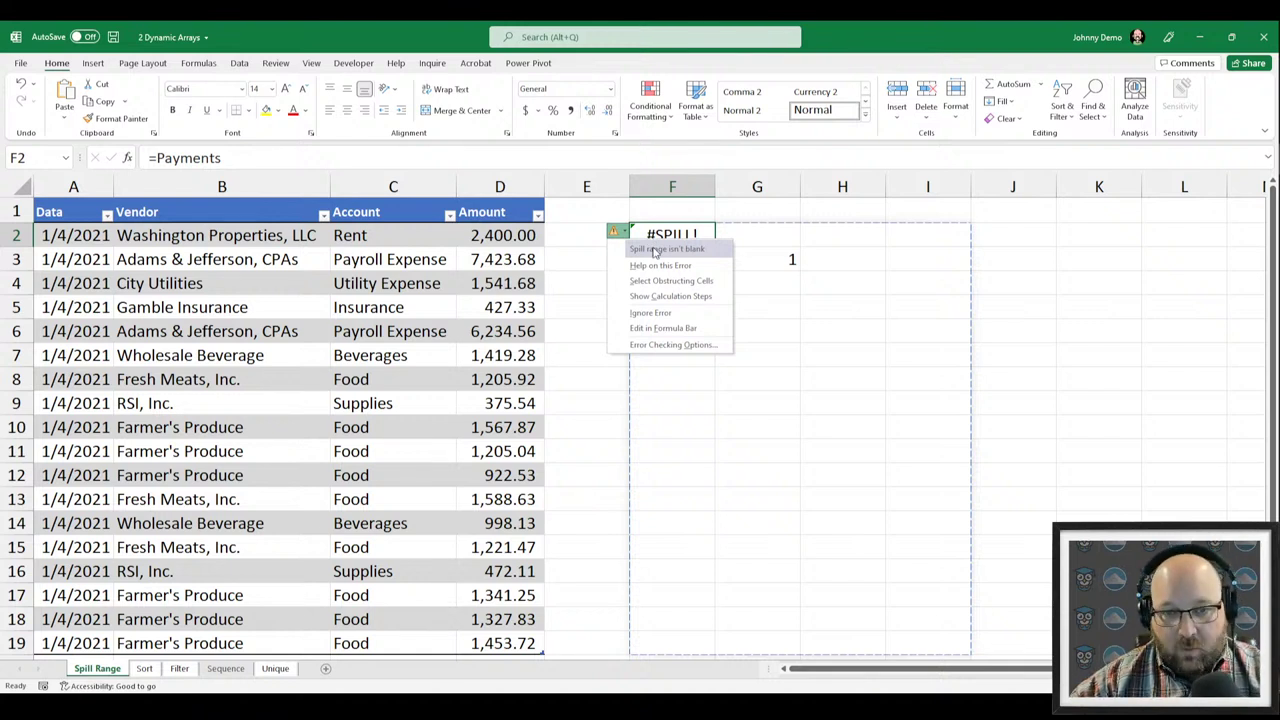
left_click(665, 282)
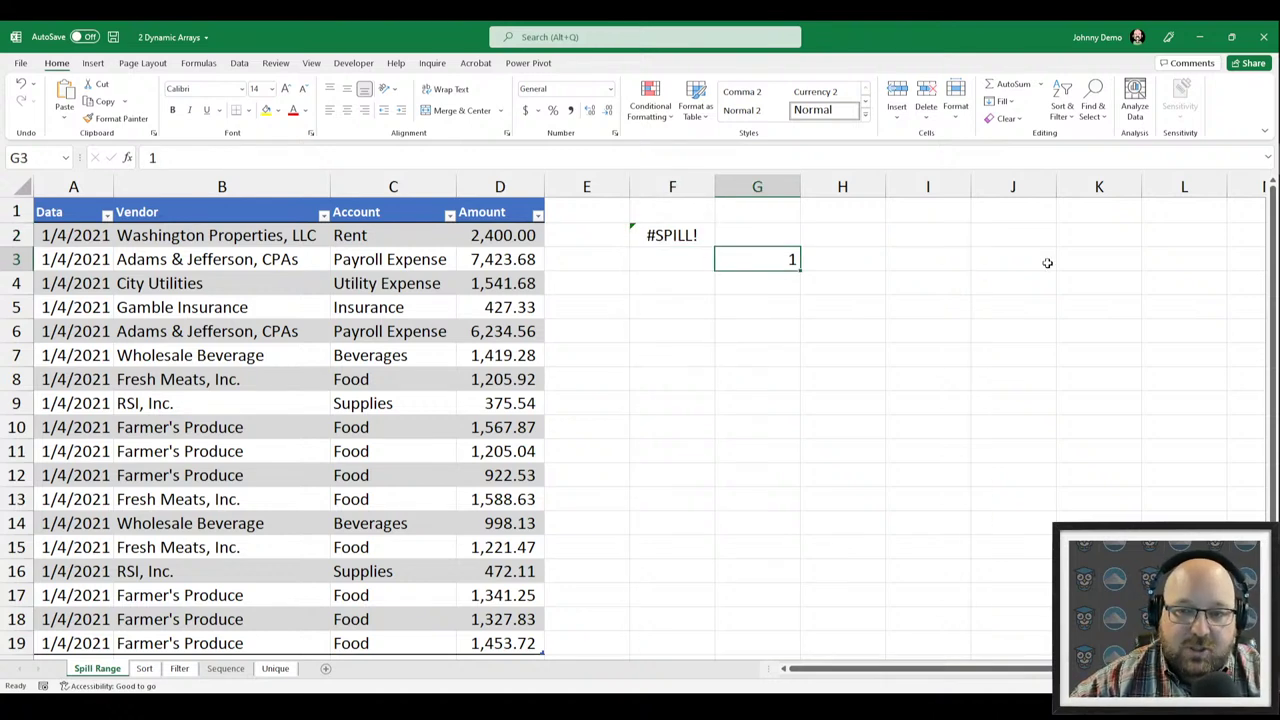
key("Delete")
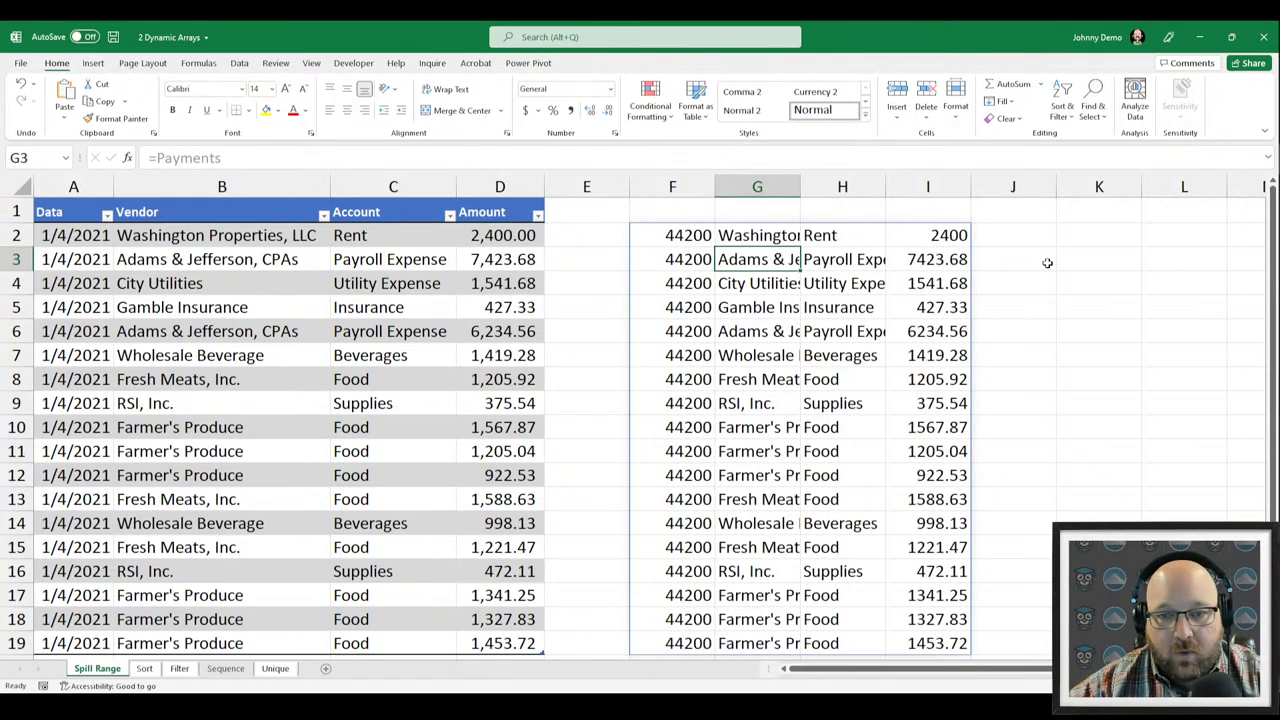
Clear the =Payments formula from cell F2.
key("Up")
key("Left")
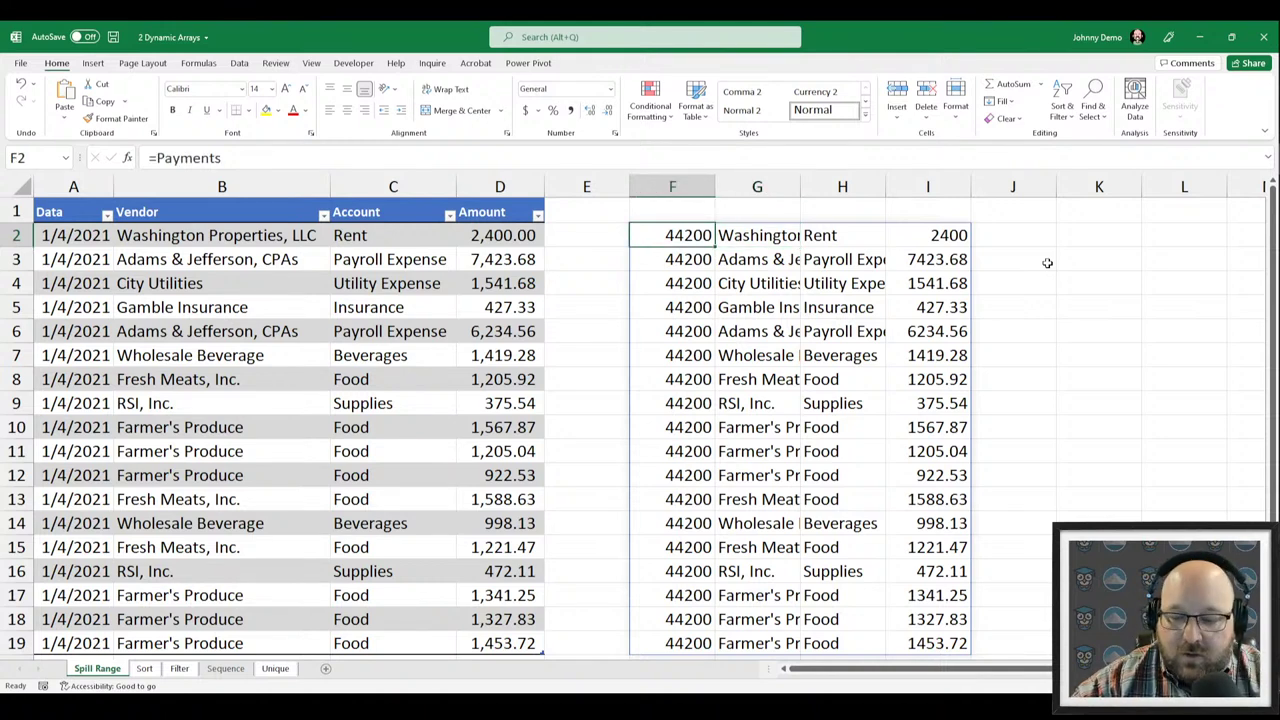
key("F2")
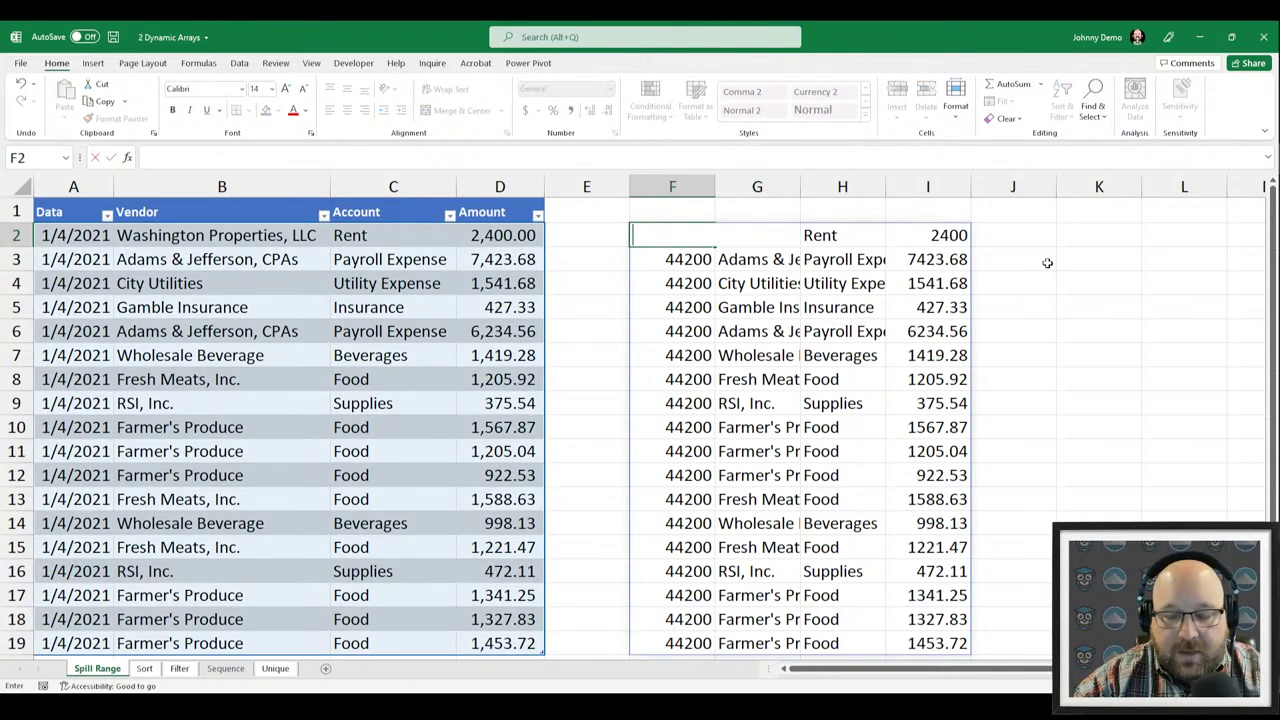
key("Escape")
key("Delete")
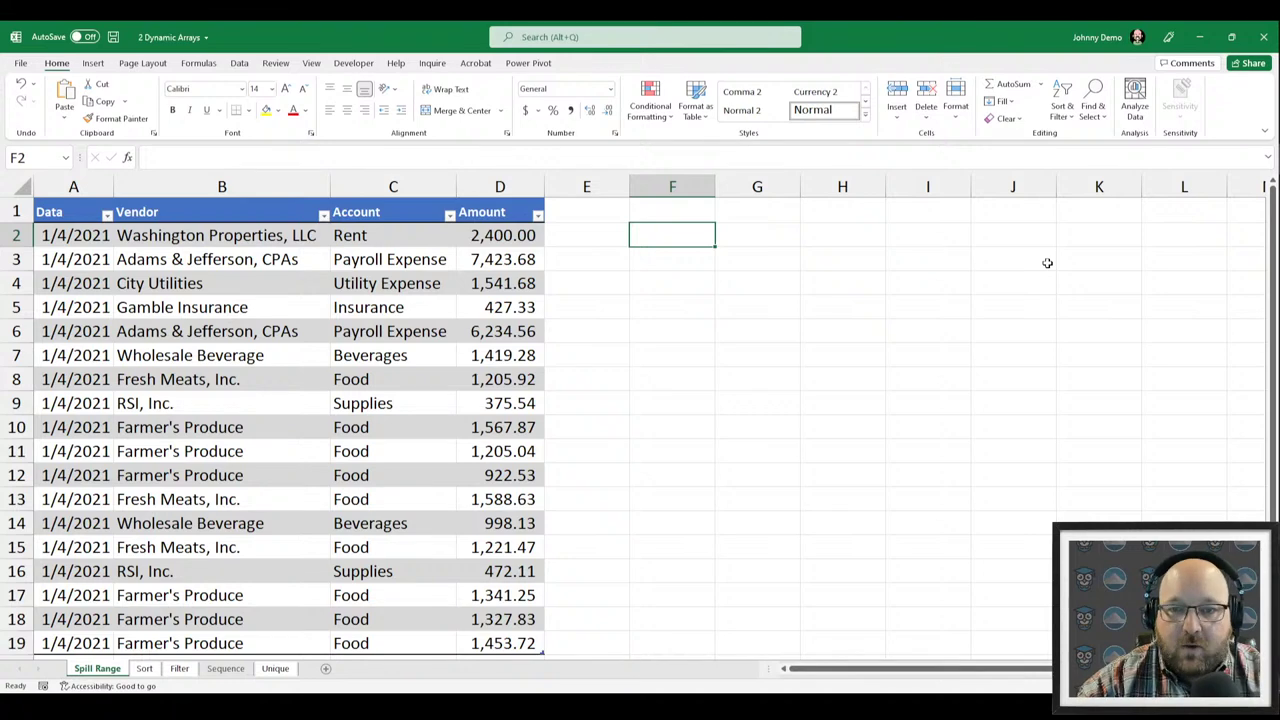
Spill only the table's Vendor column from cell F2 with the formula =Payments[Vendor].
type("=pay")
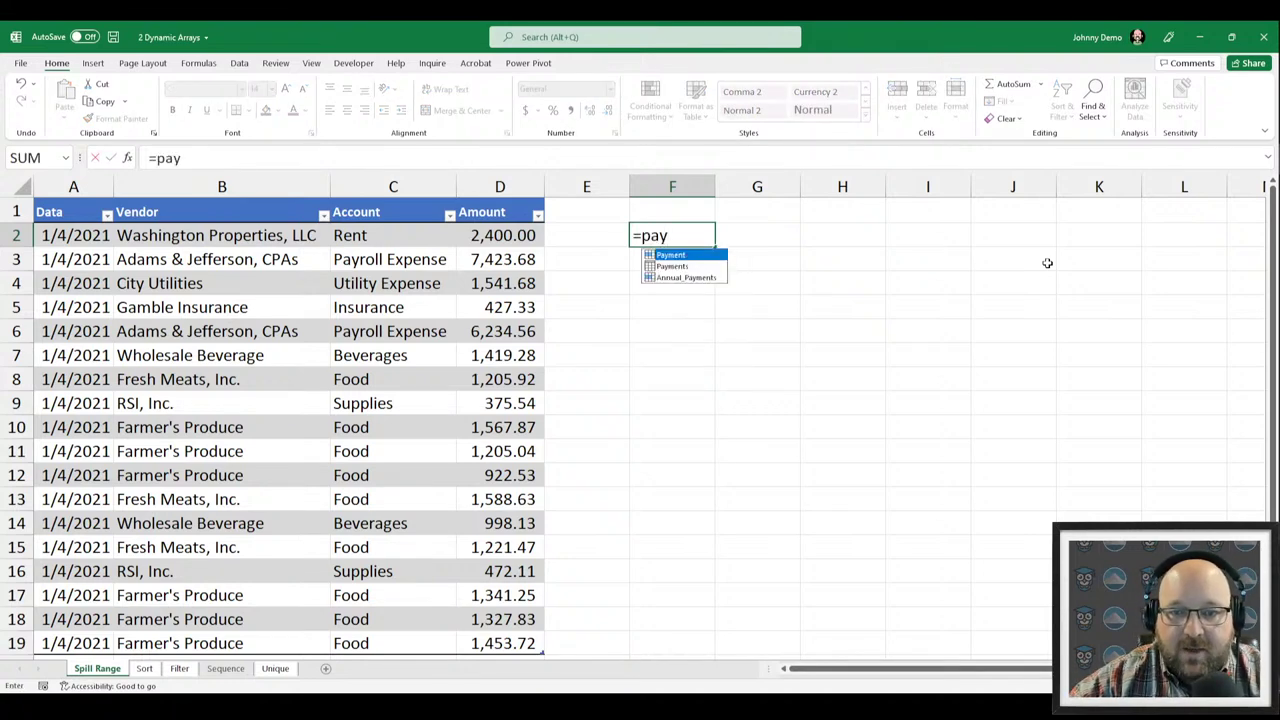
key("Down")
key("Tab")
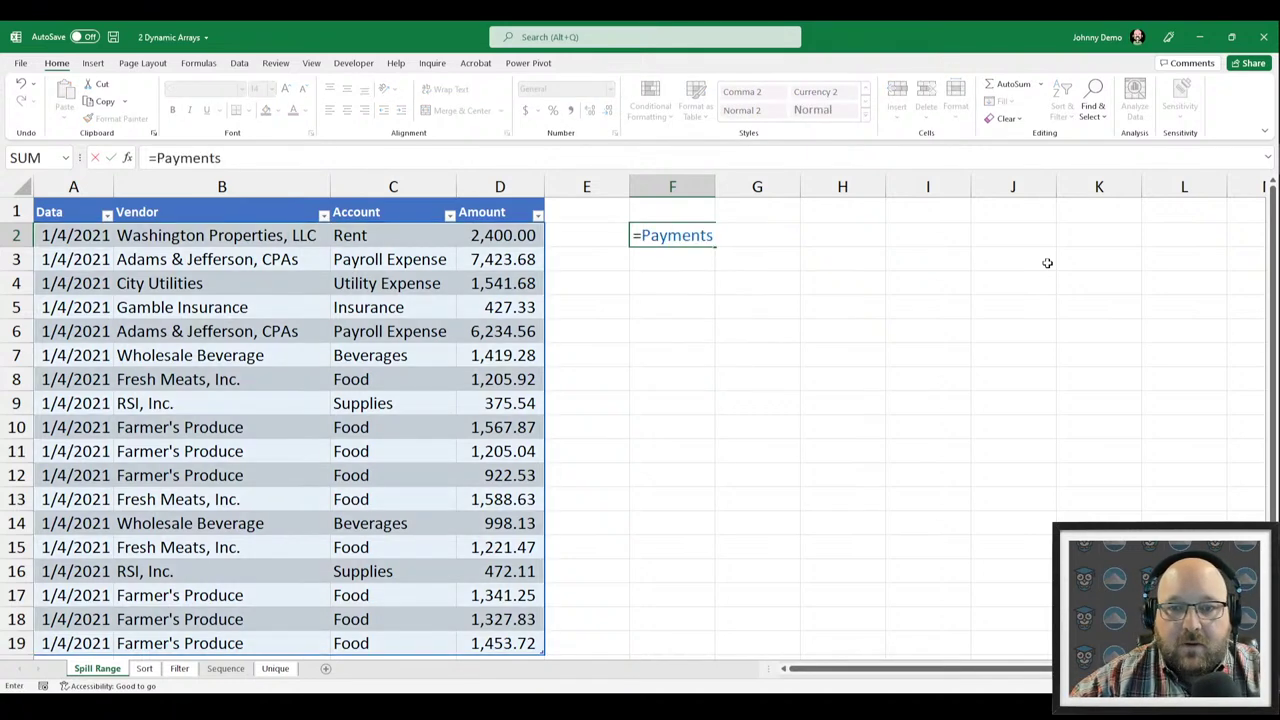
type("[")
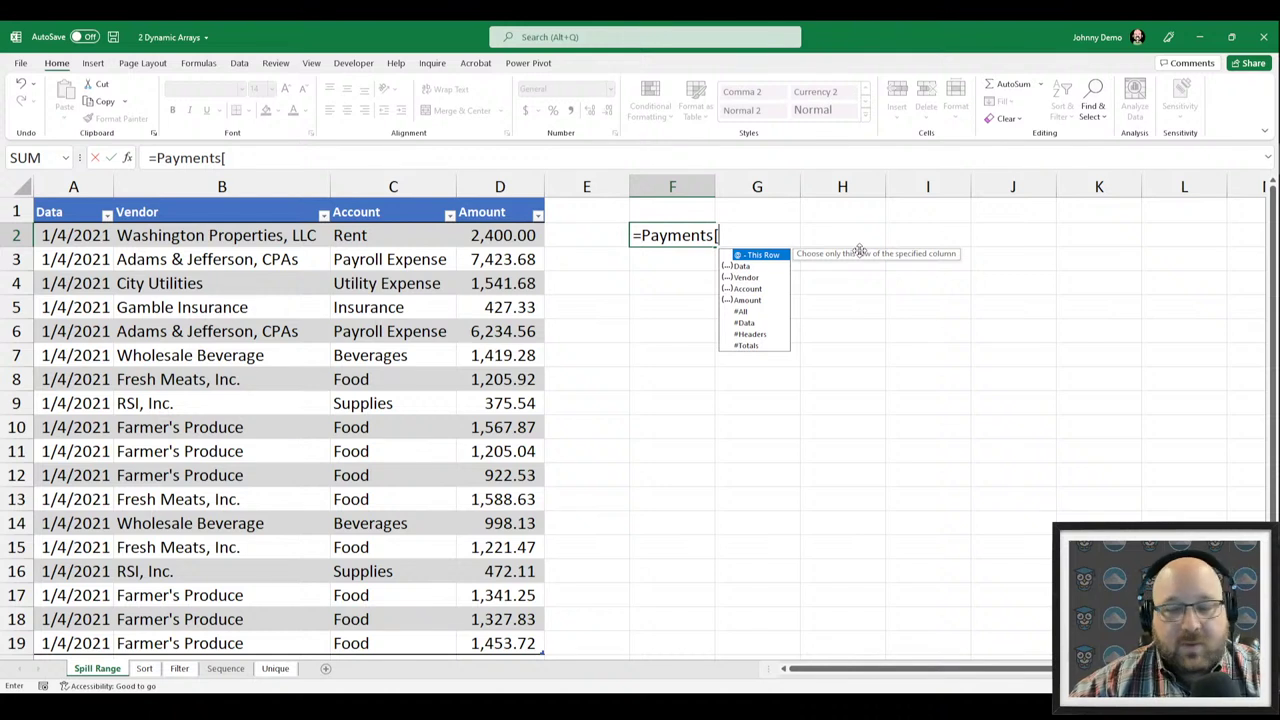
key("Down")
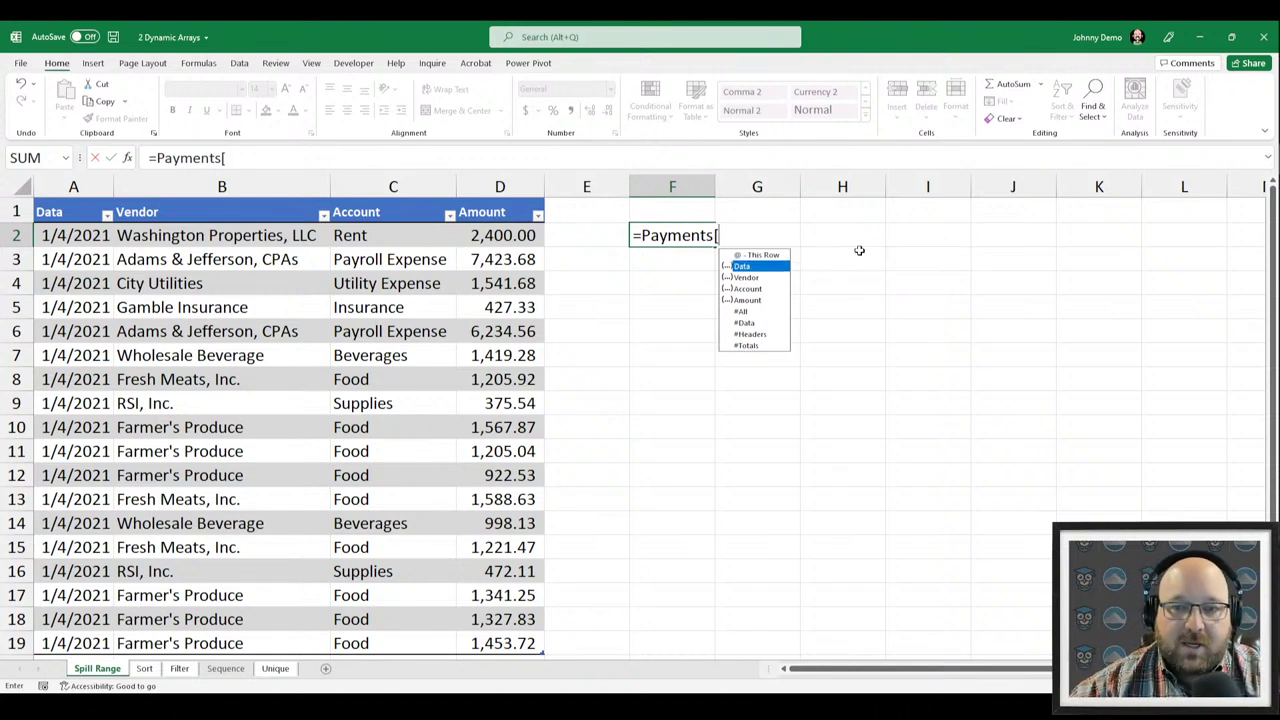
key("Down")
key("Tab")
type("]")
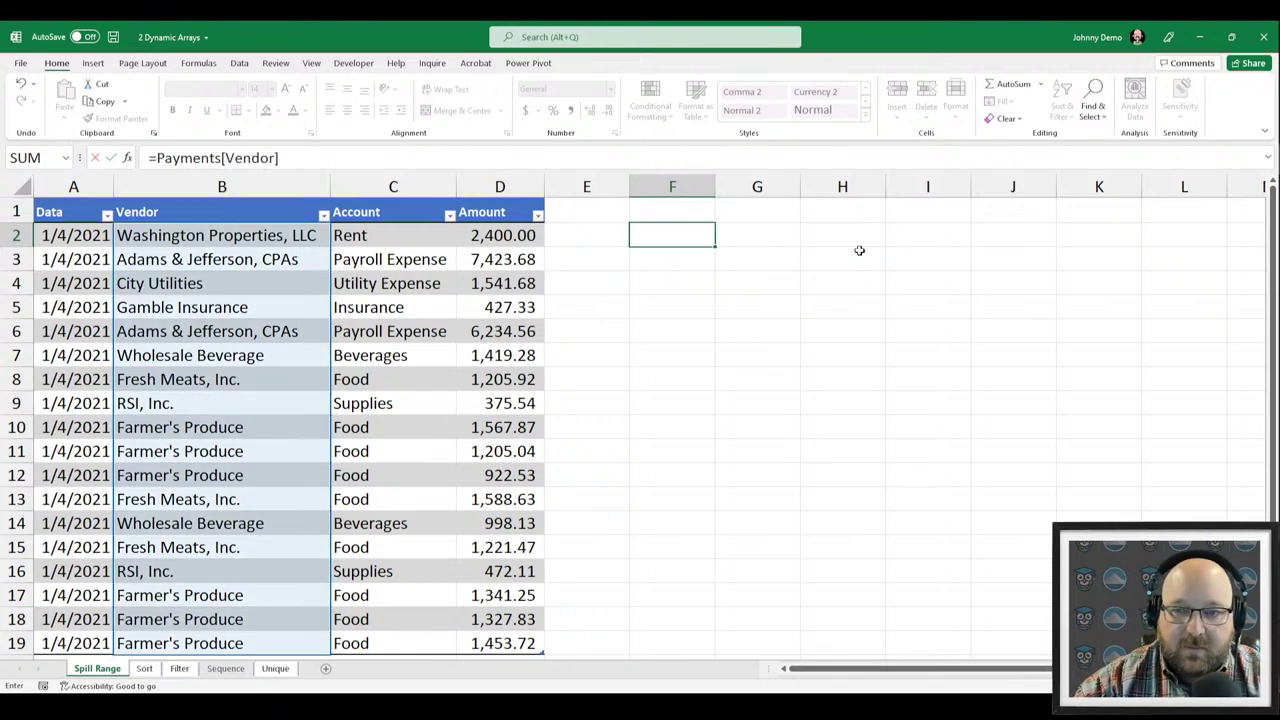
key("Return")
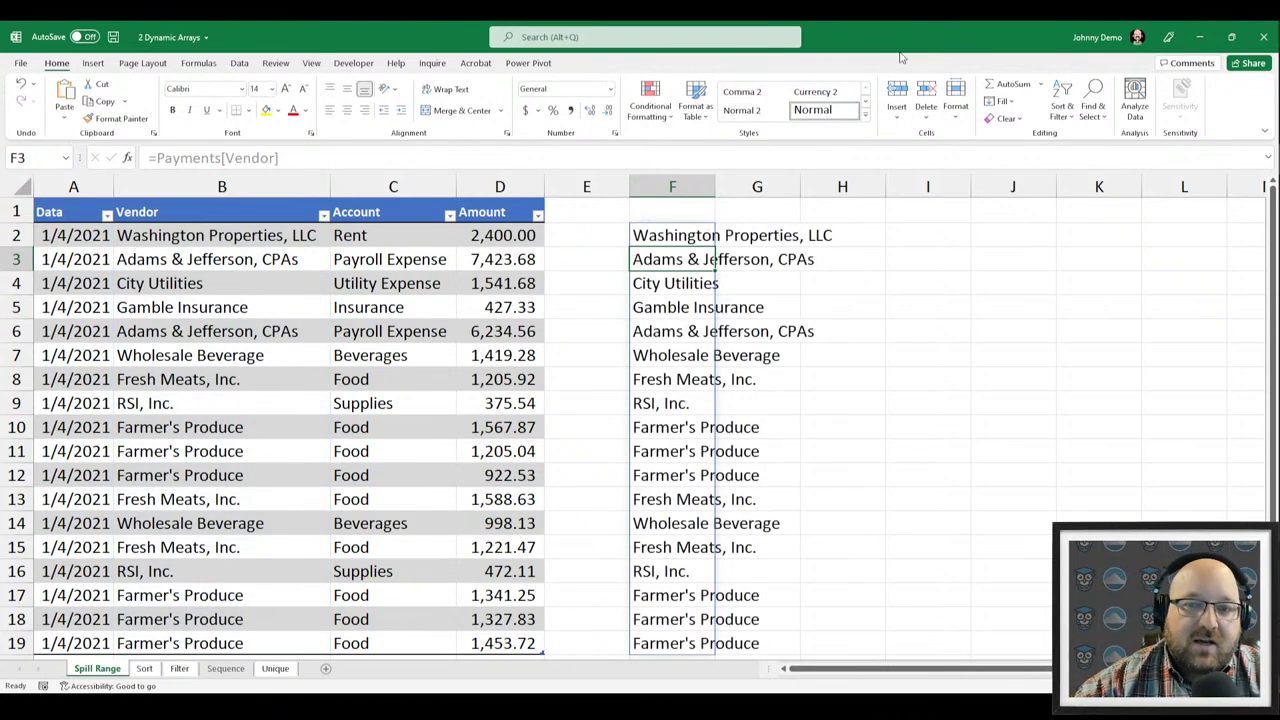
Replace the formula in F2 with =Payments[Account] to spill the Account column, and clear the cell.
key("Up")
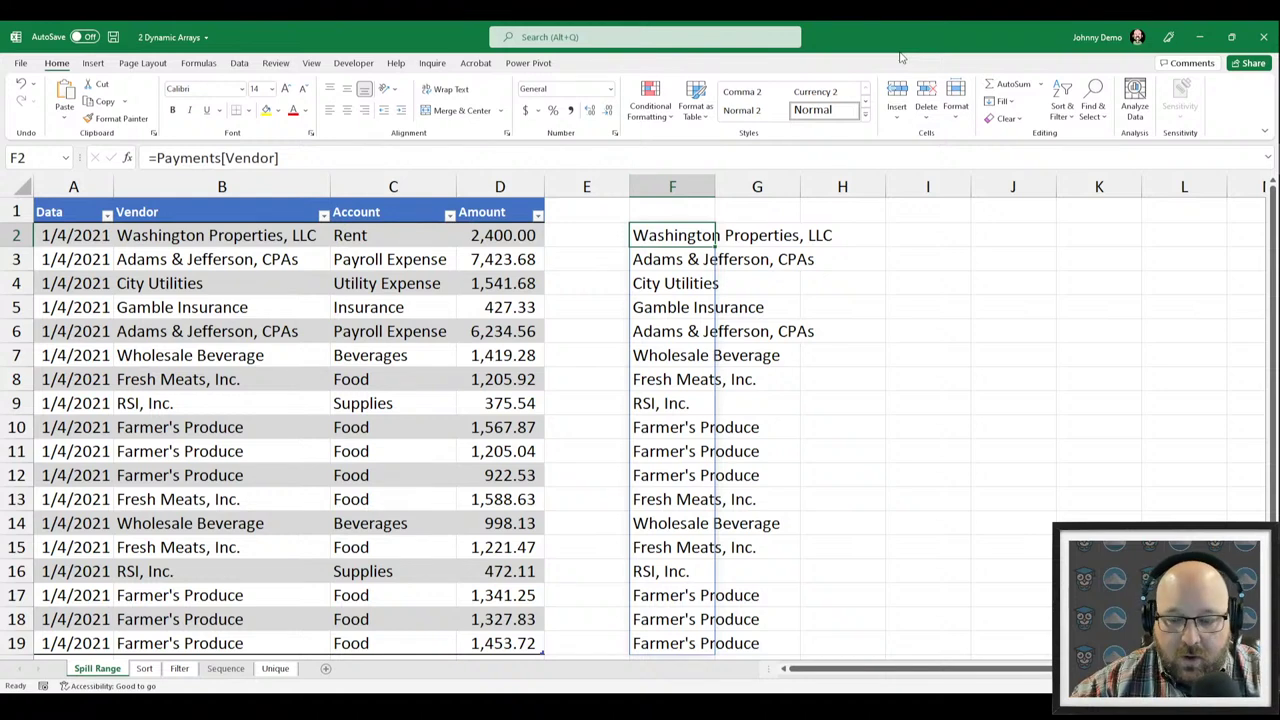
type("=pay")
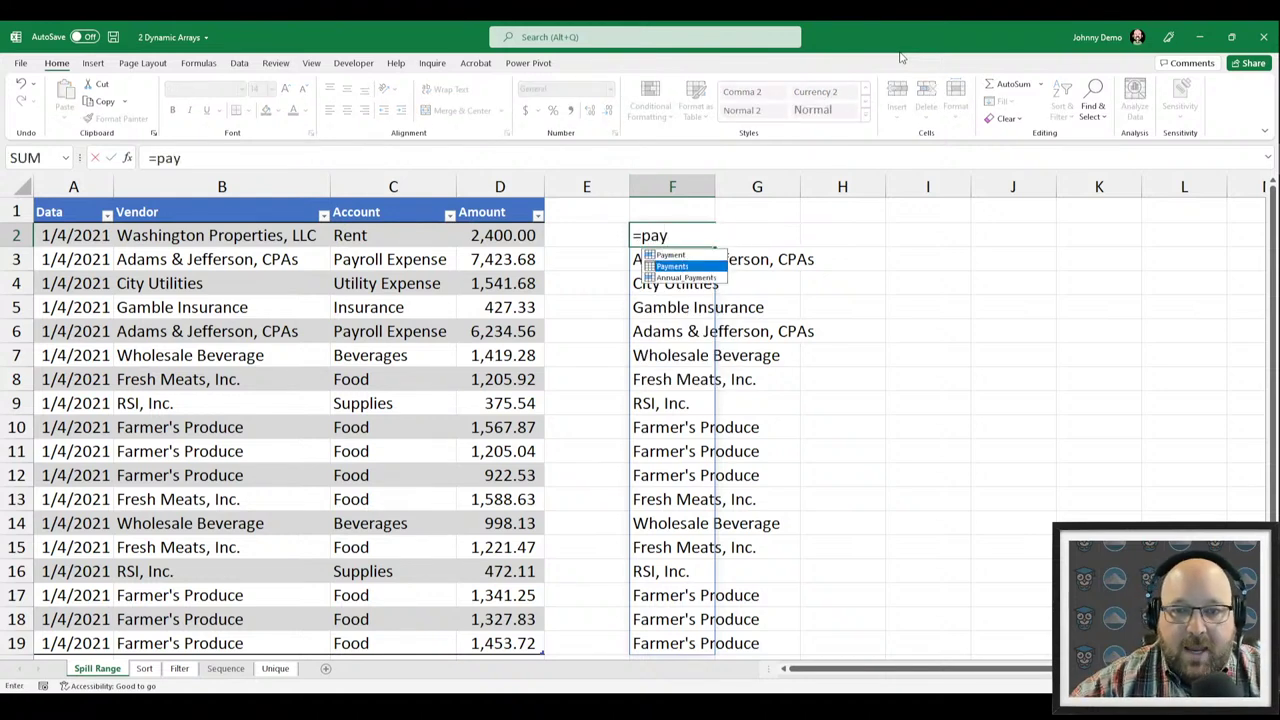
key("Tab")
type("[")
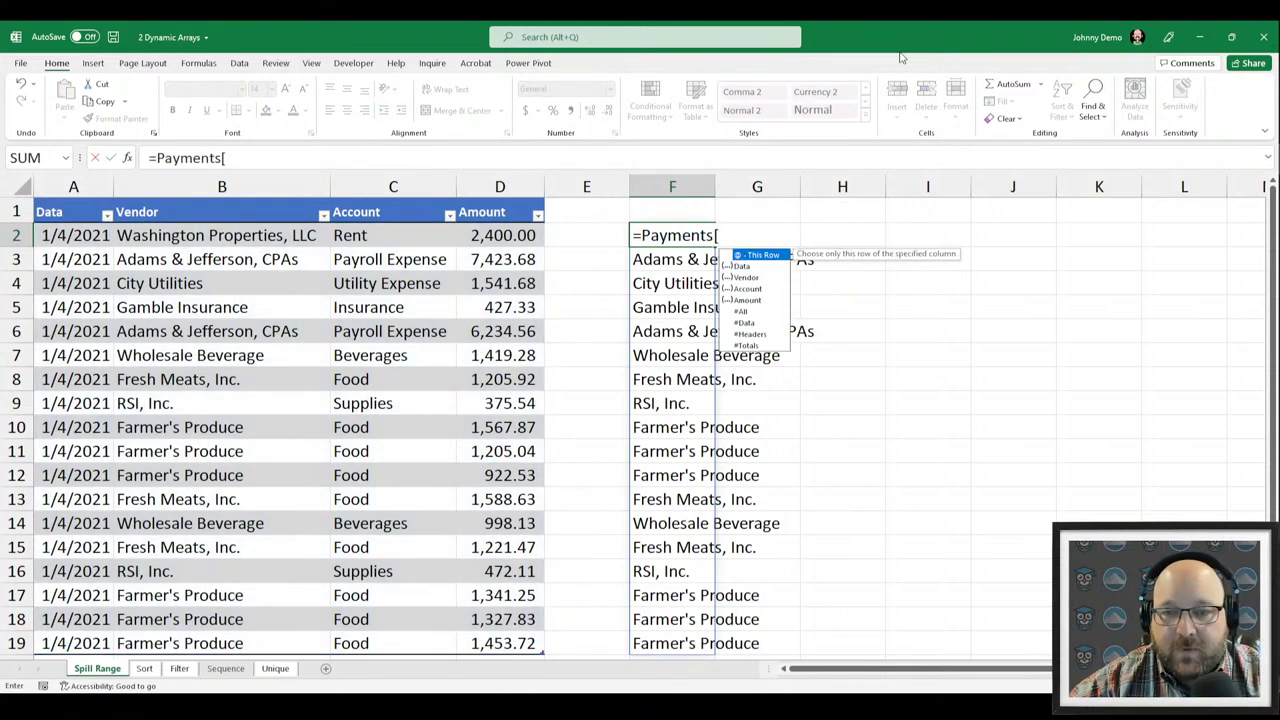
key("Down")
key("Down")
key("Down")
key("Tab")
type("]")
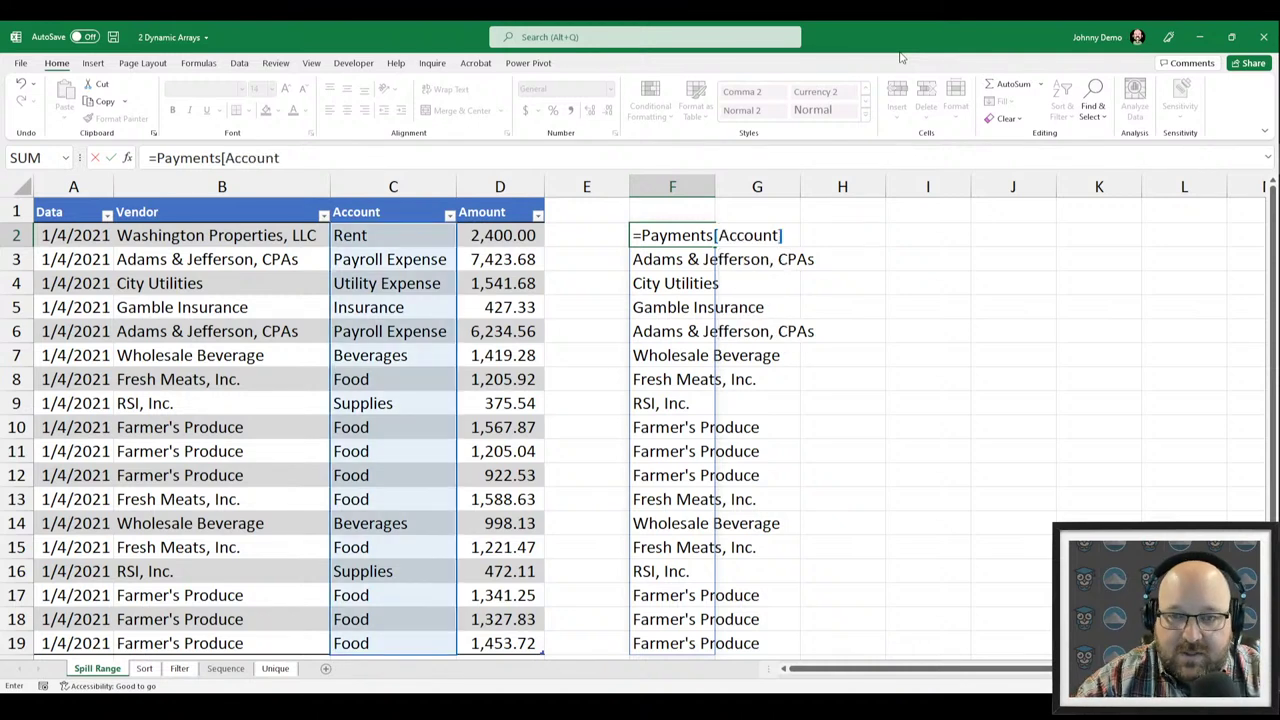
key("Return")
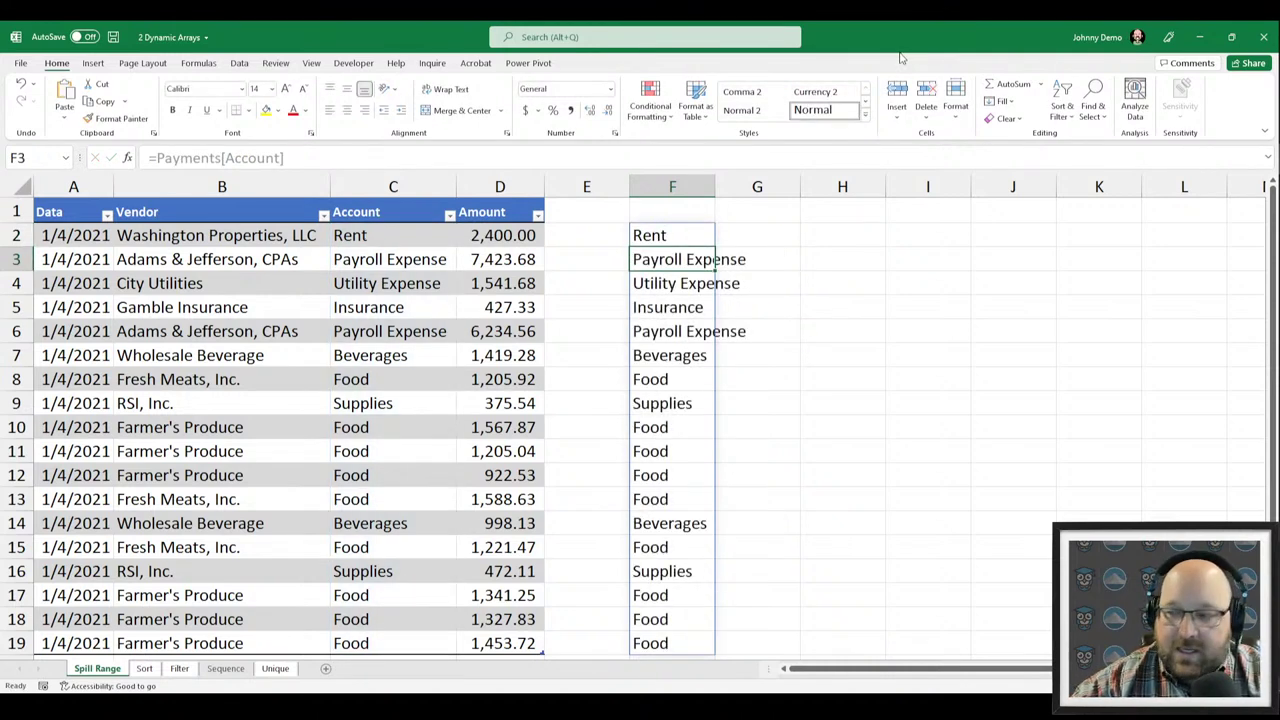
key("Up")
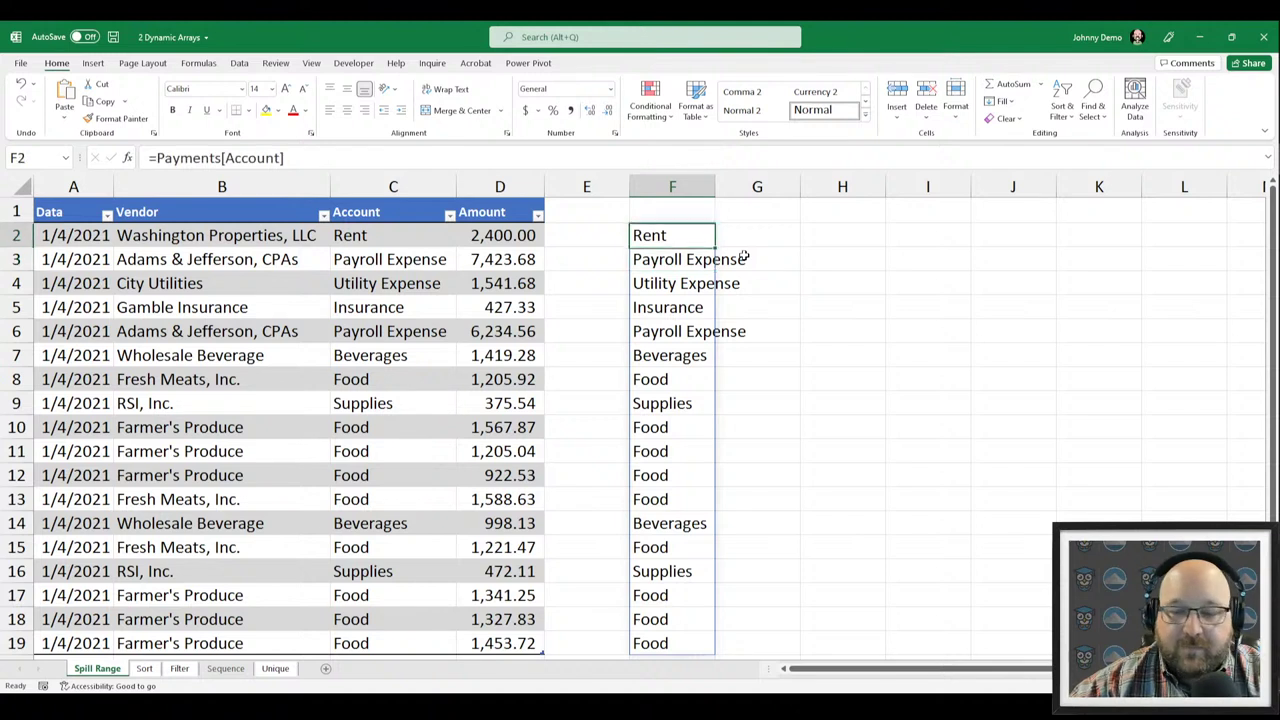
key("Delete")
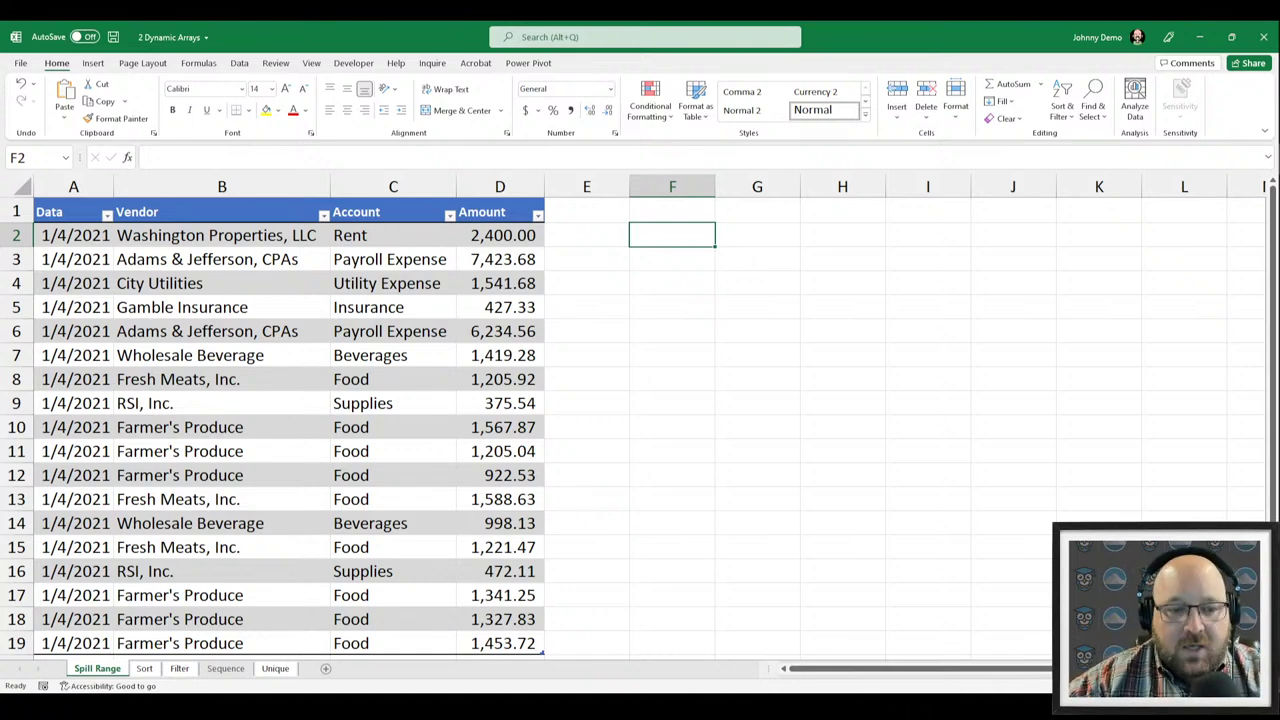
Switch to the Unique sheet and clear the =UNIQUE(UniqueData[Vendor]) formula from cell F2.
left_click(272, 669)
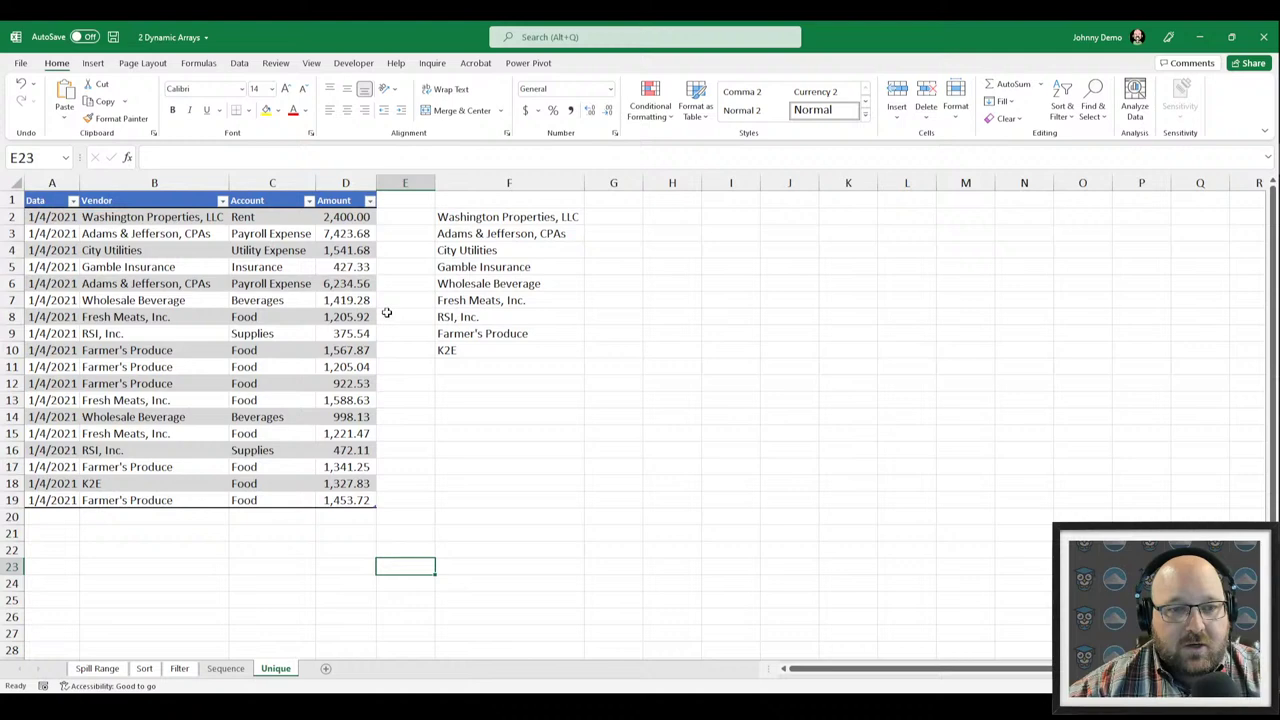
left_click(470, 218)
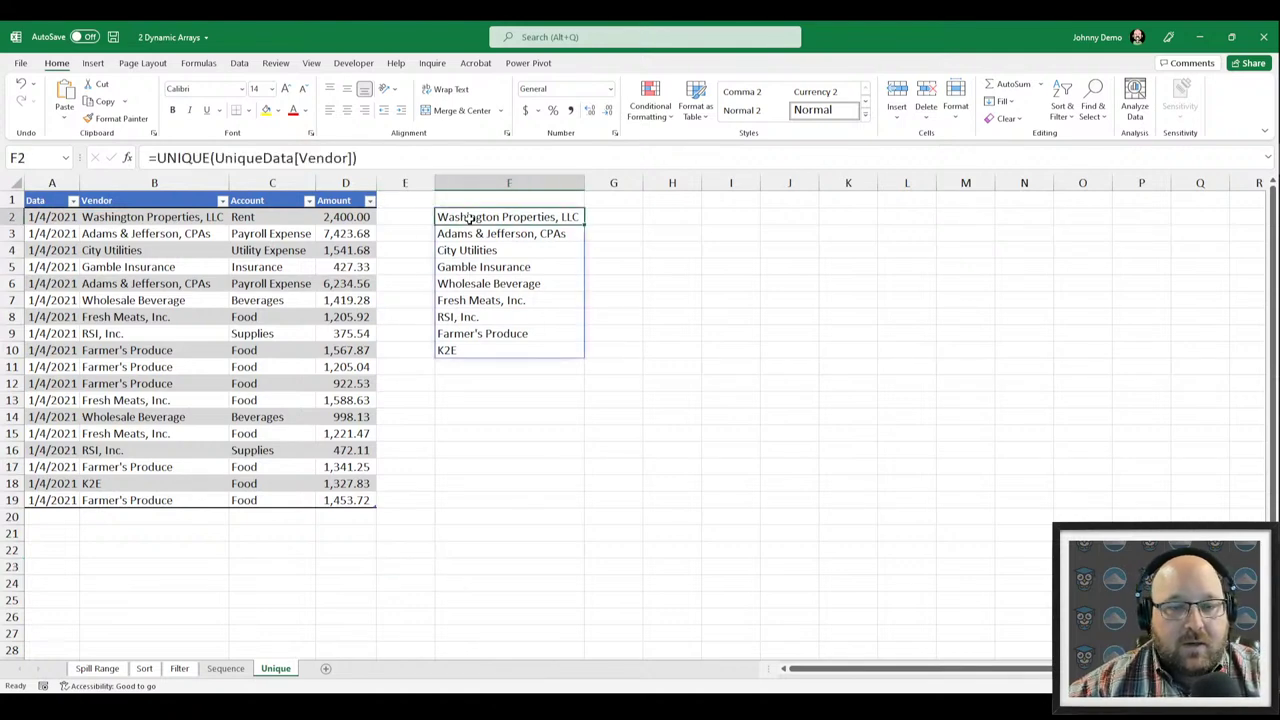
key("Delete")
scroll(457, 290, "up", 4)
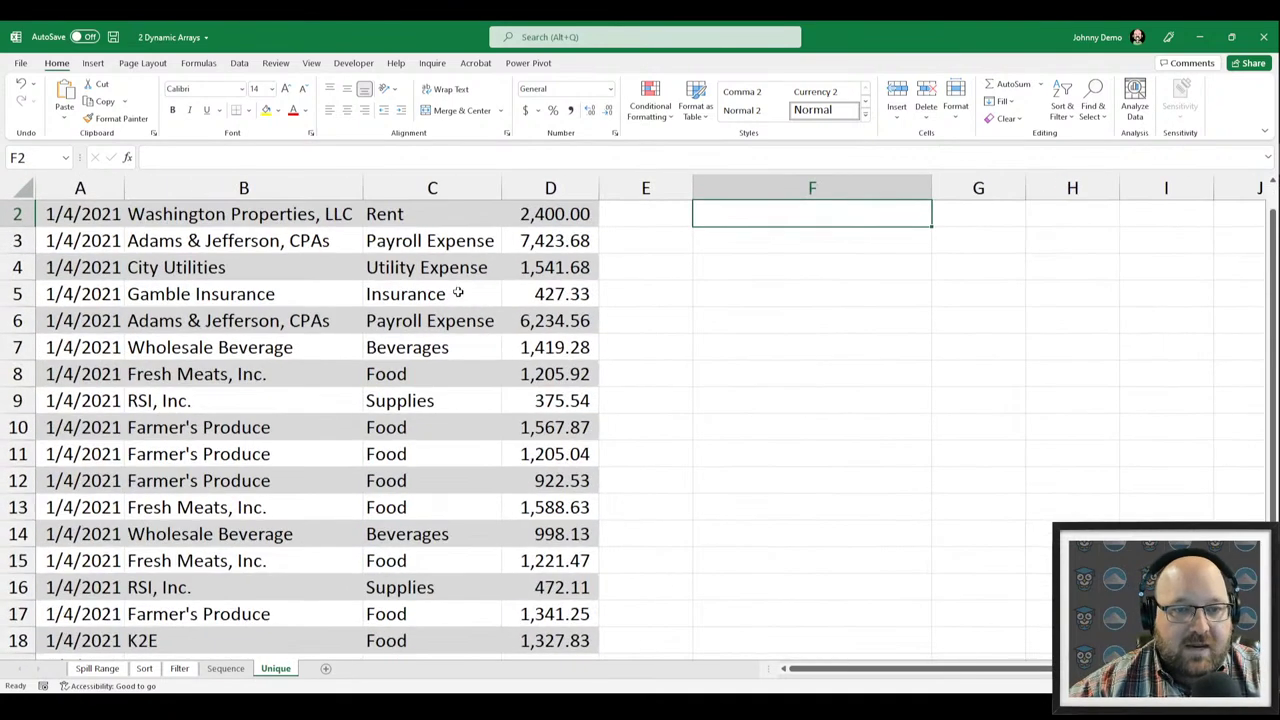
scroll(470, 294, "up", 1)
Check the expense table's name in its design settings, and narrow column E to a width of about 4.20.
left_click(281, 316)
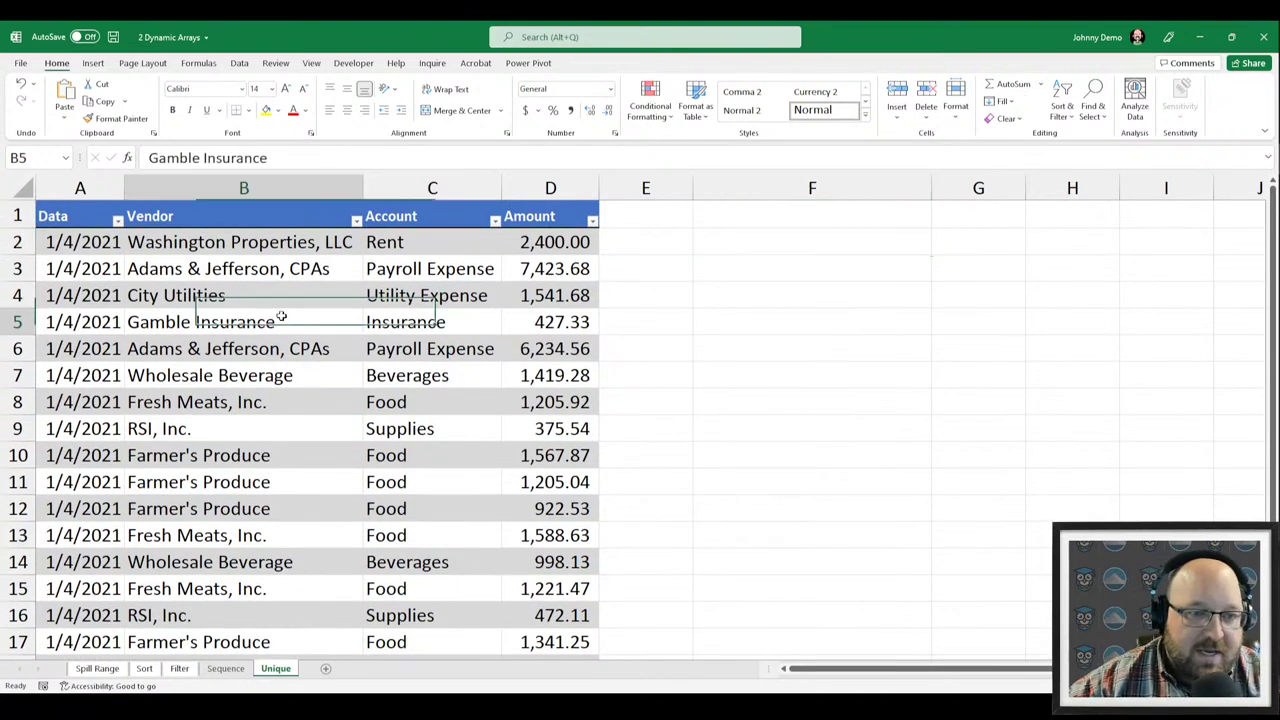
left_click(590, 63)
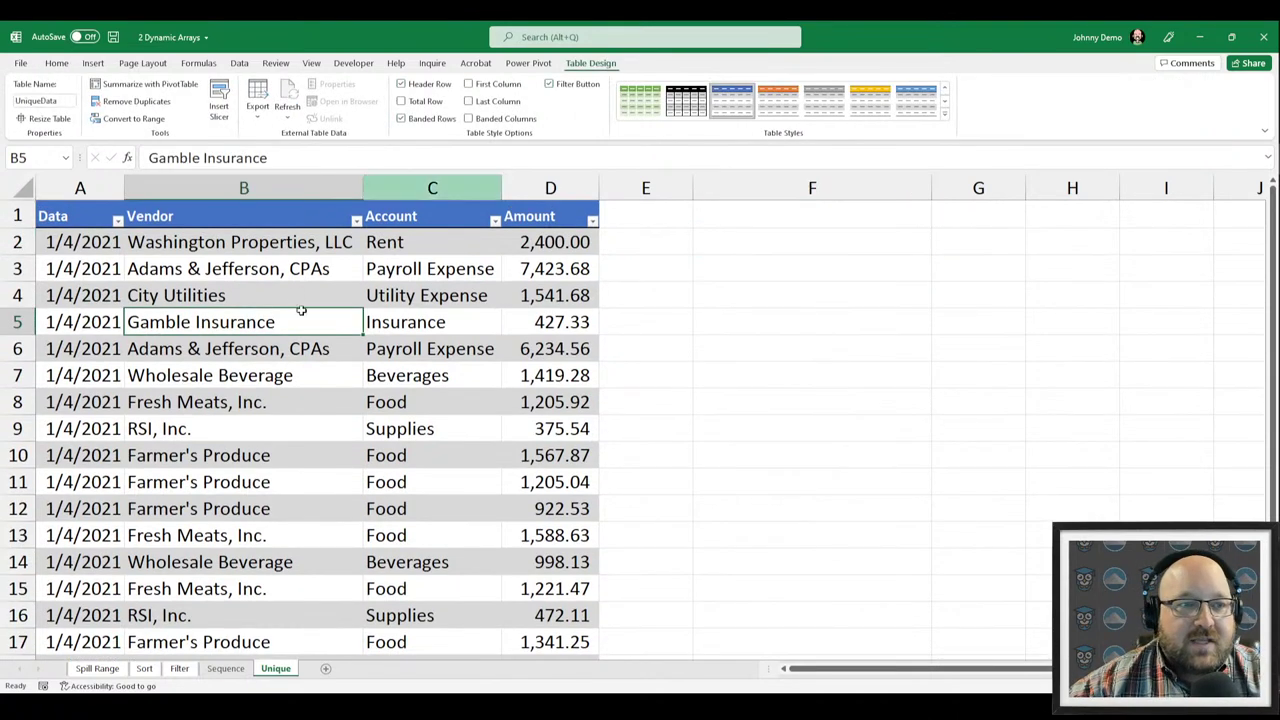
left_click(41, 102)
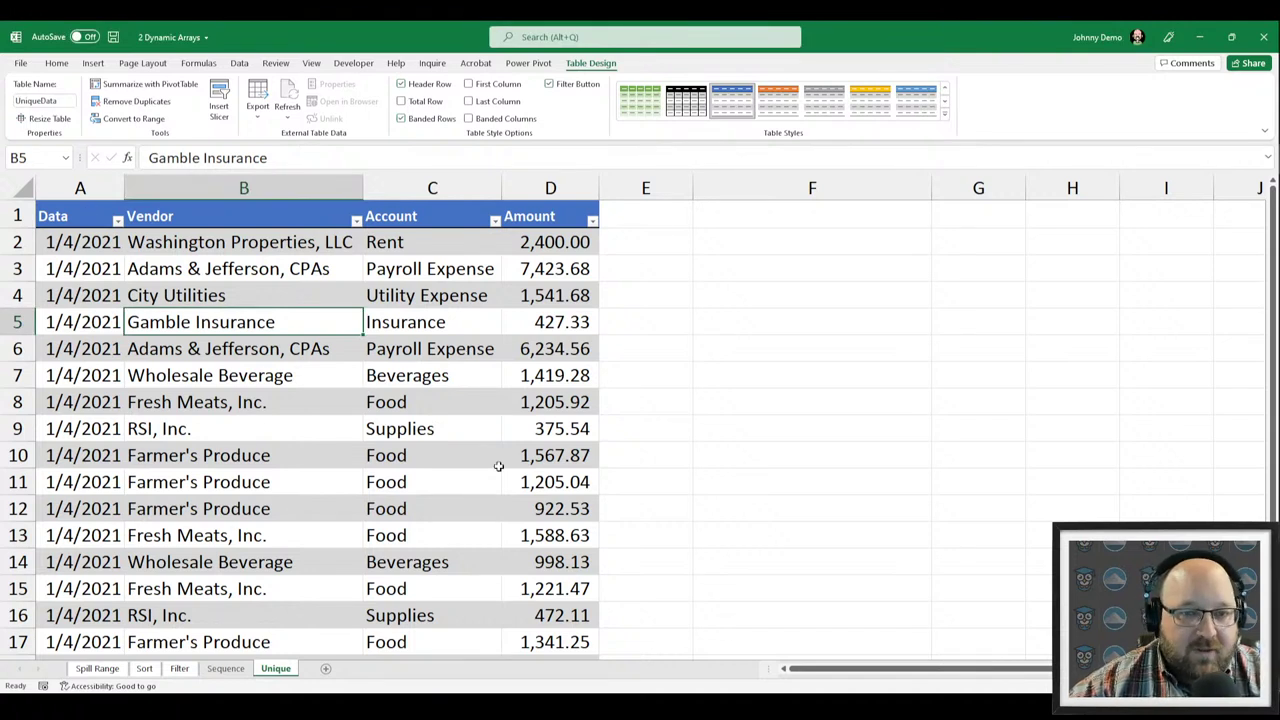
left_click_drag(693, 188, 657, 193)
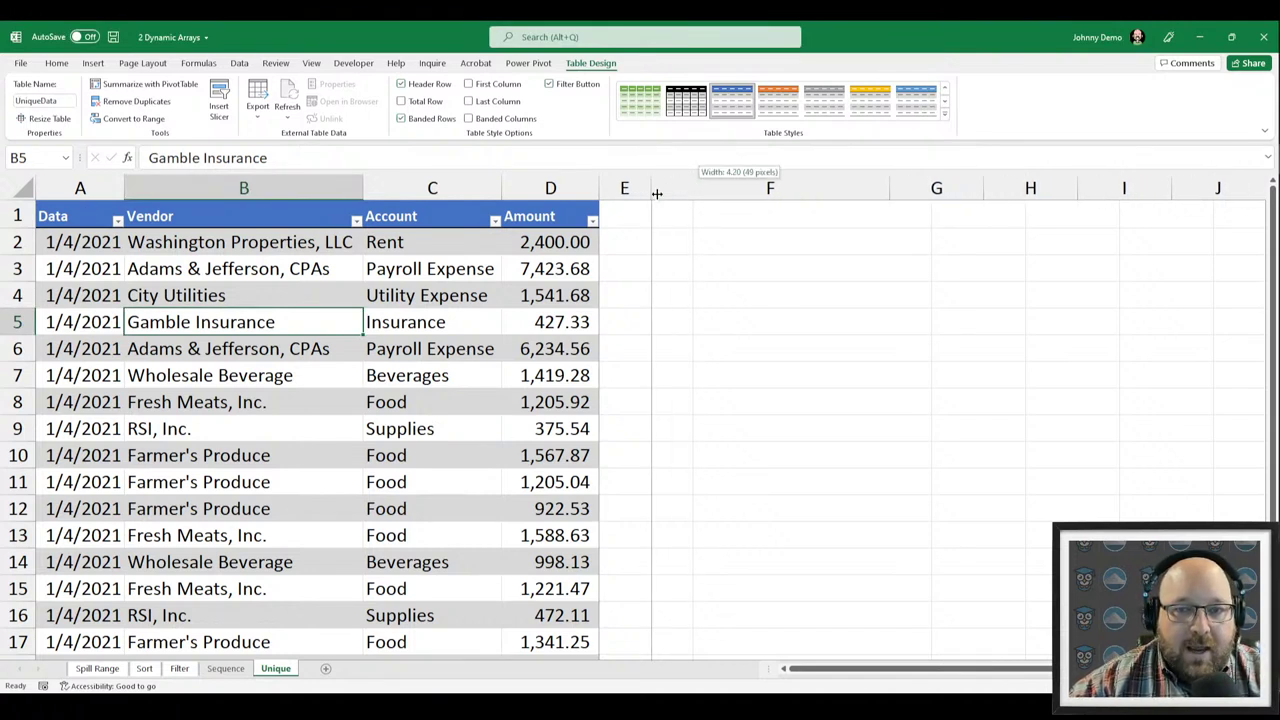
left_click(657, 190)
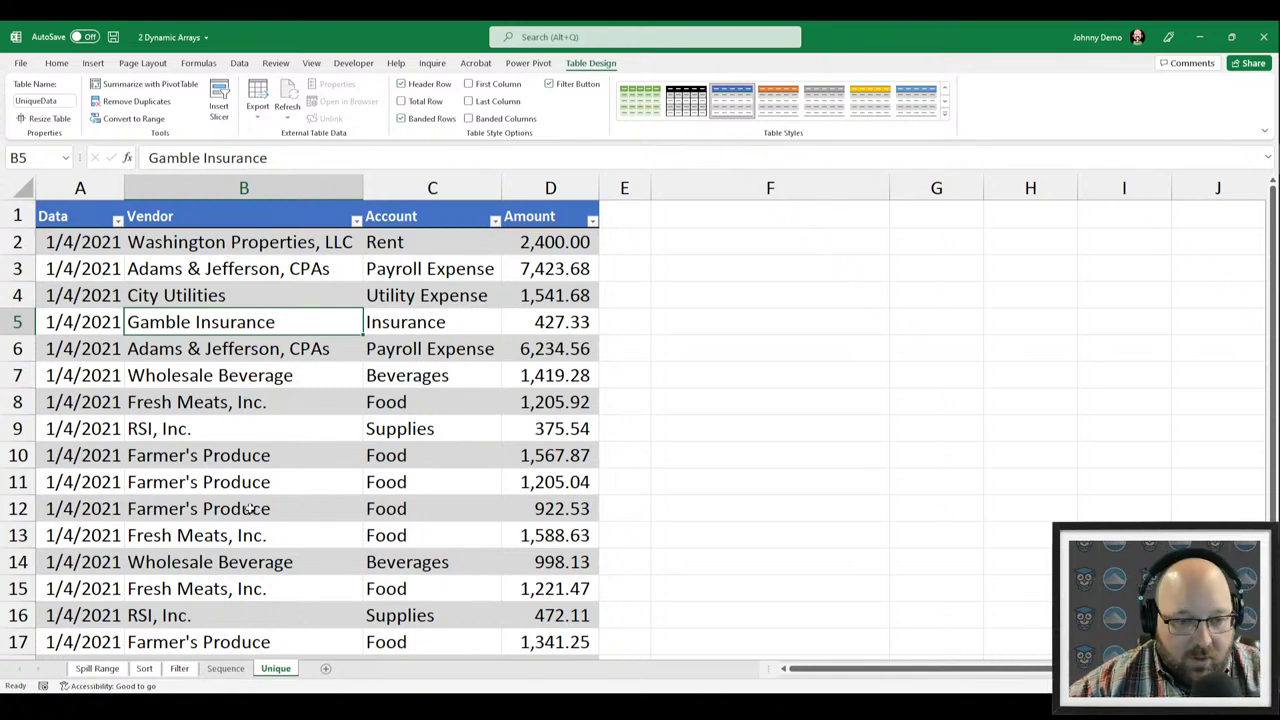
Copy the vendor names in B2:B19 and paste them as values only starting at cell F2.
scroll(280, 500, "down", 1)
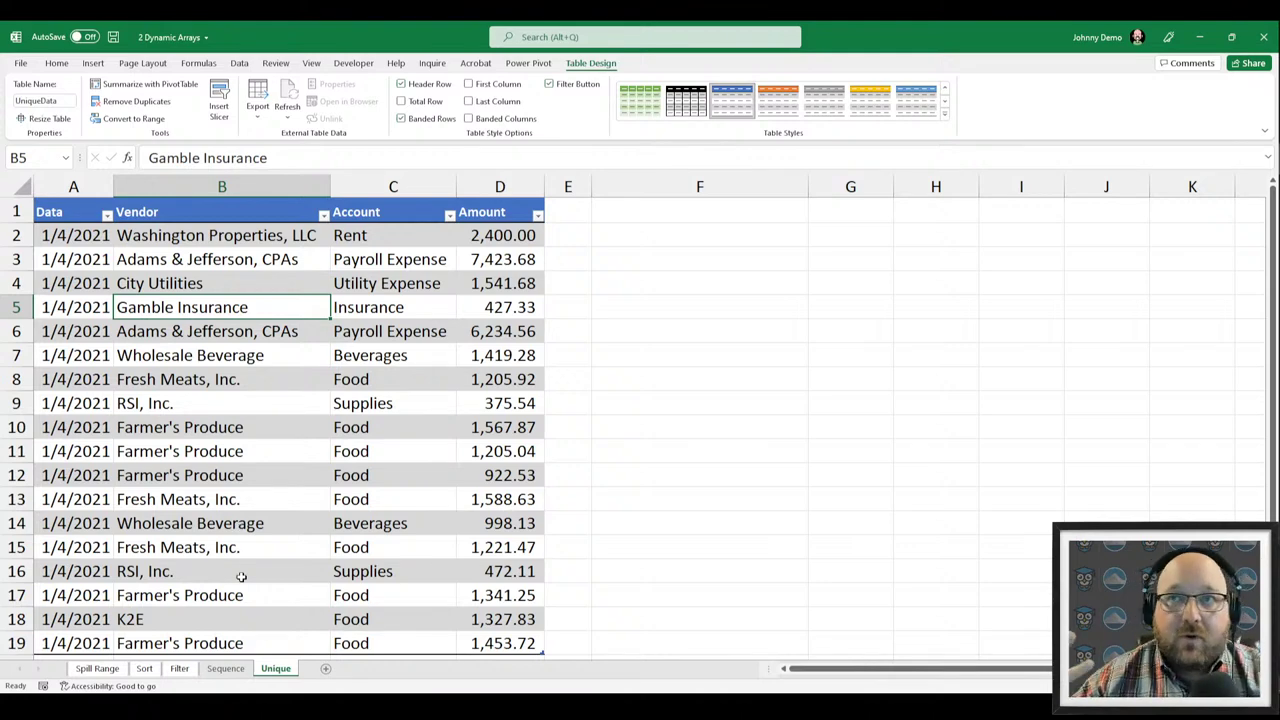
scroll(241, 577, "down", 1)
scroll(226, 560, "down", 1)
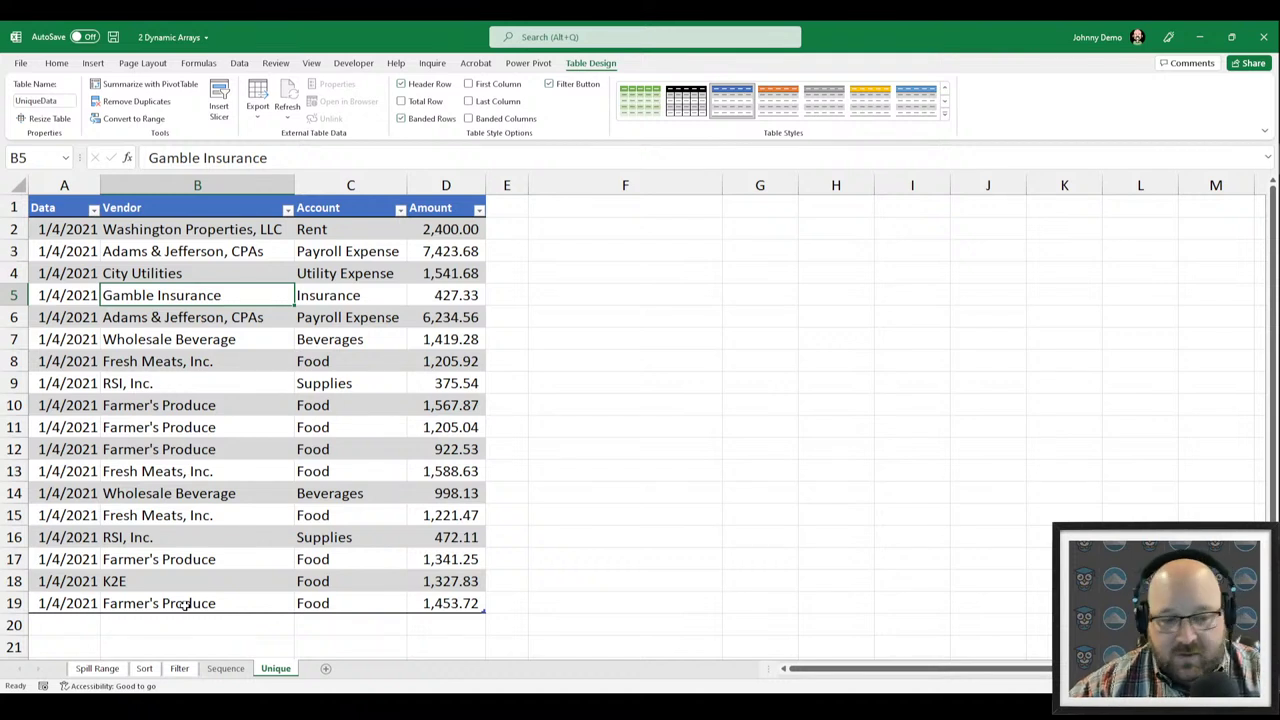
left_click_drag(183, 605, 163, 230)
key("ctrl+c")
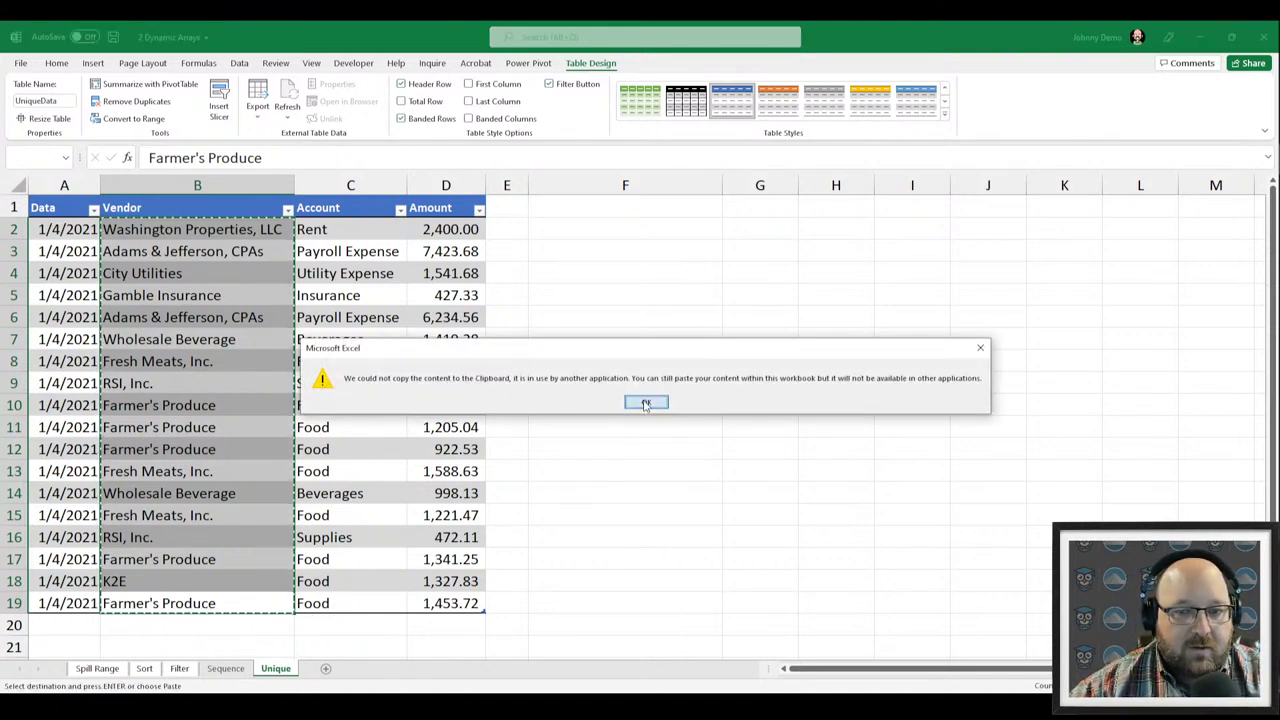
left_click(646, 403)
left_click(625, 205)
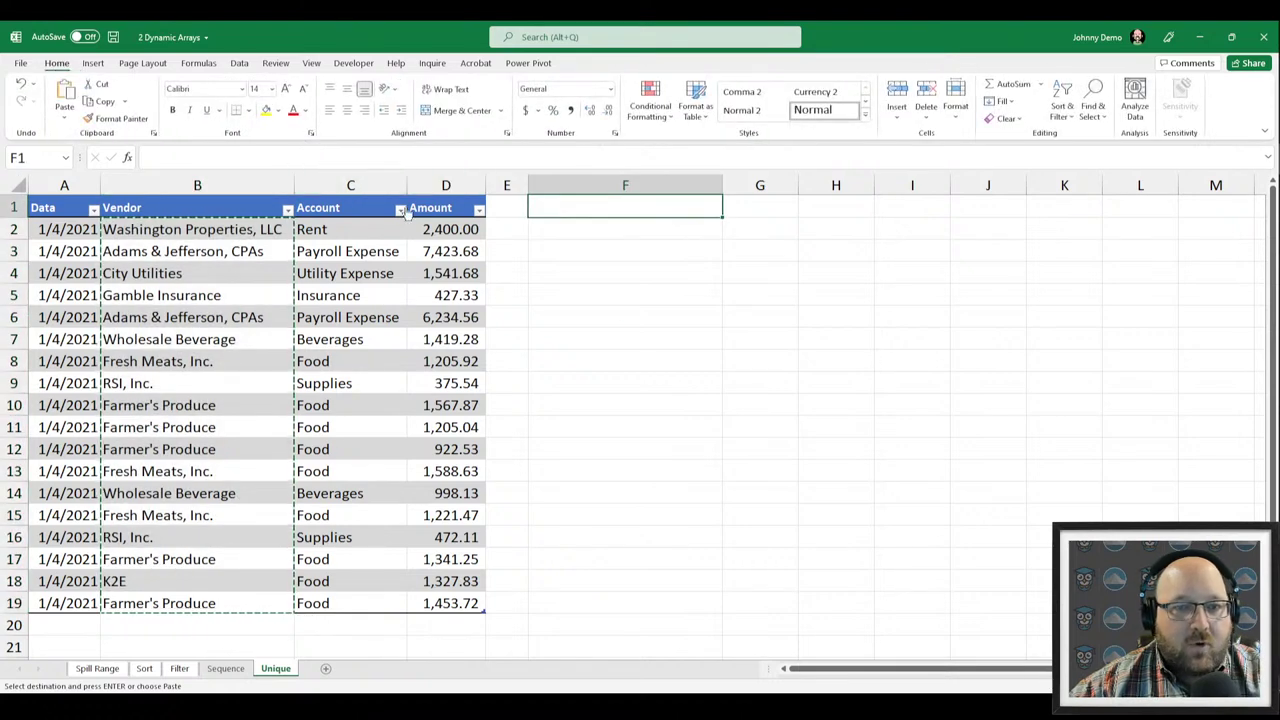
left_click(620, 270)
left_click(597, 227)
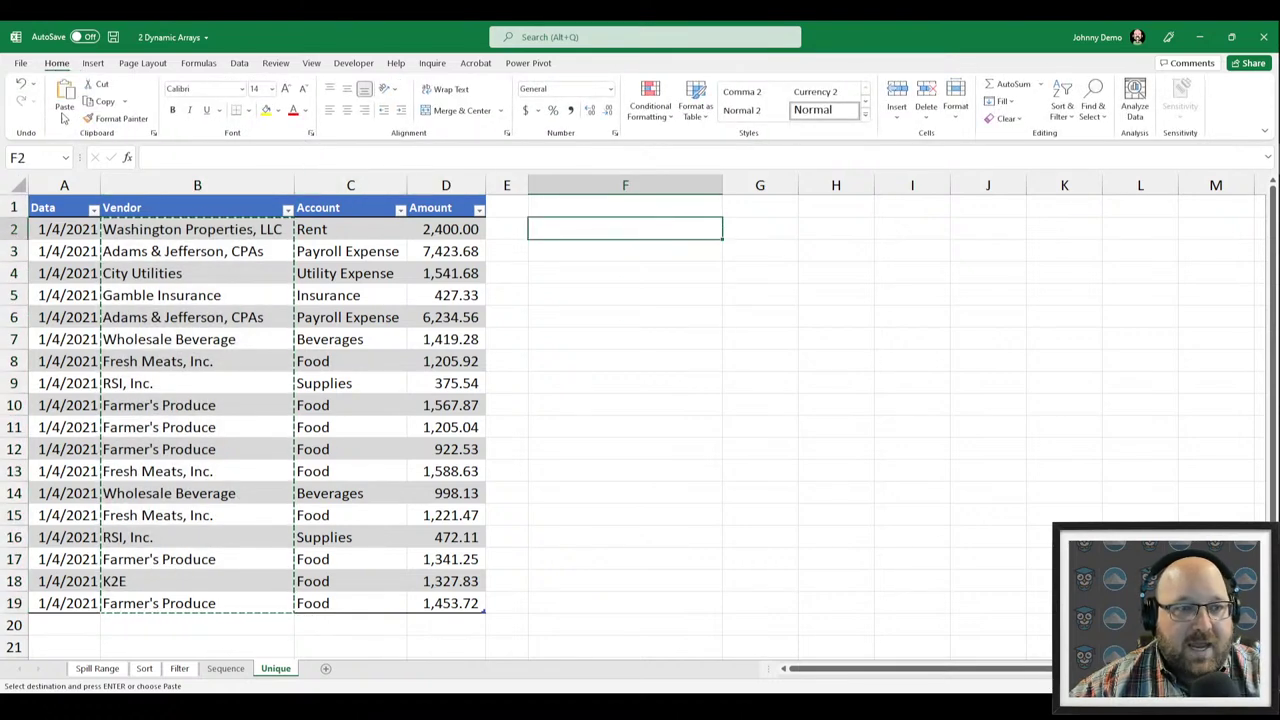
left_click(64, 117)
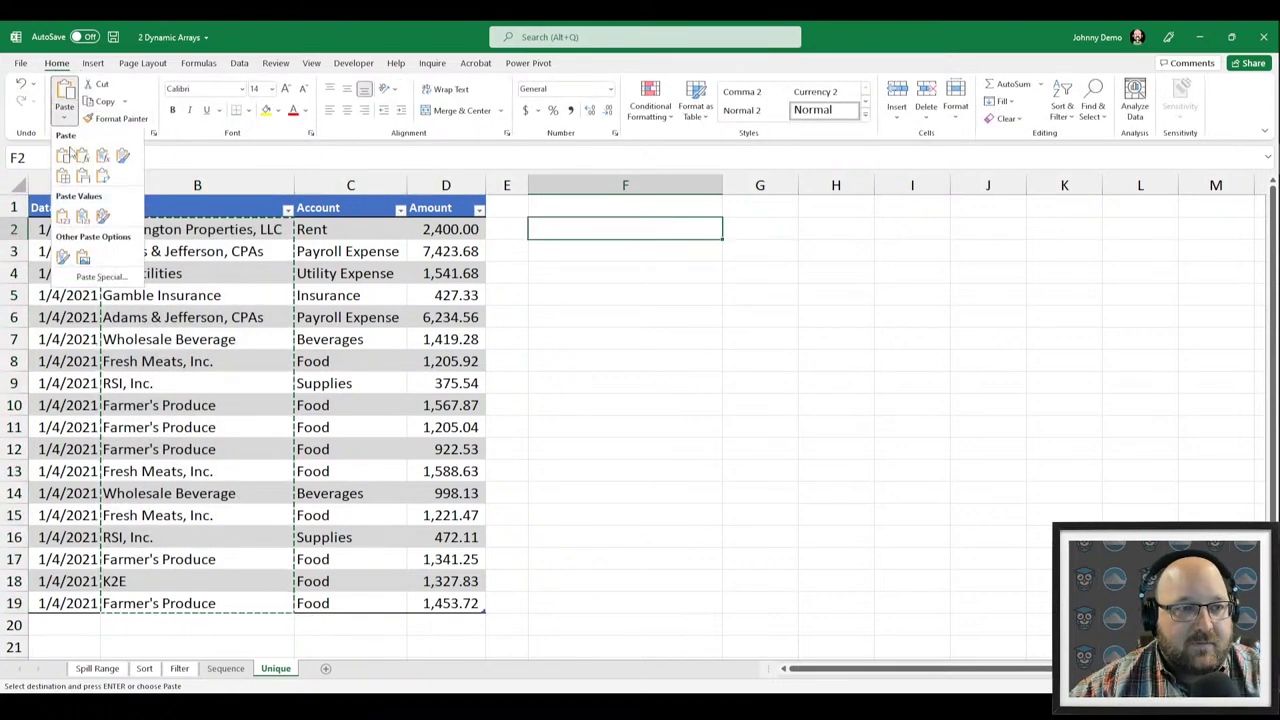
left_click(63, 216)
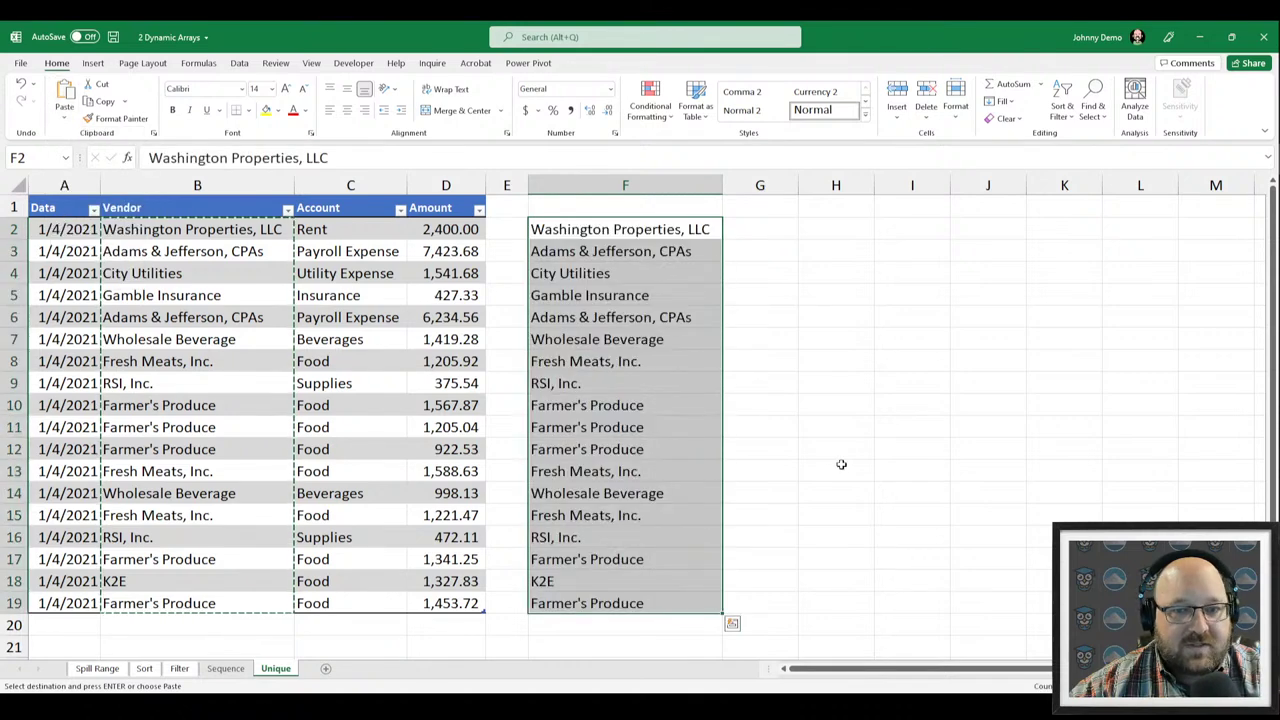
Remove the duplicate vendors from the pasted list in column F, and undo the removal.
left_click(240, 63)
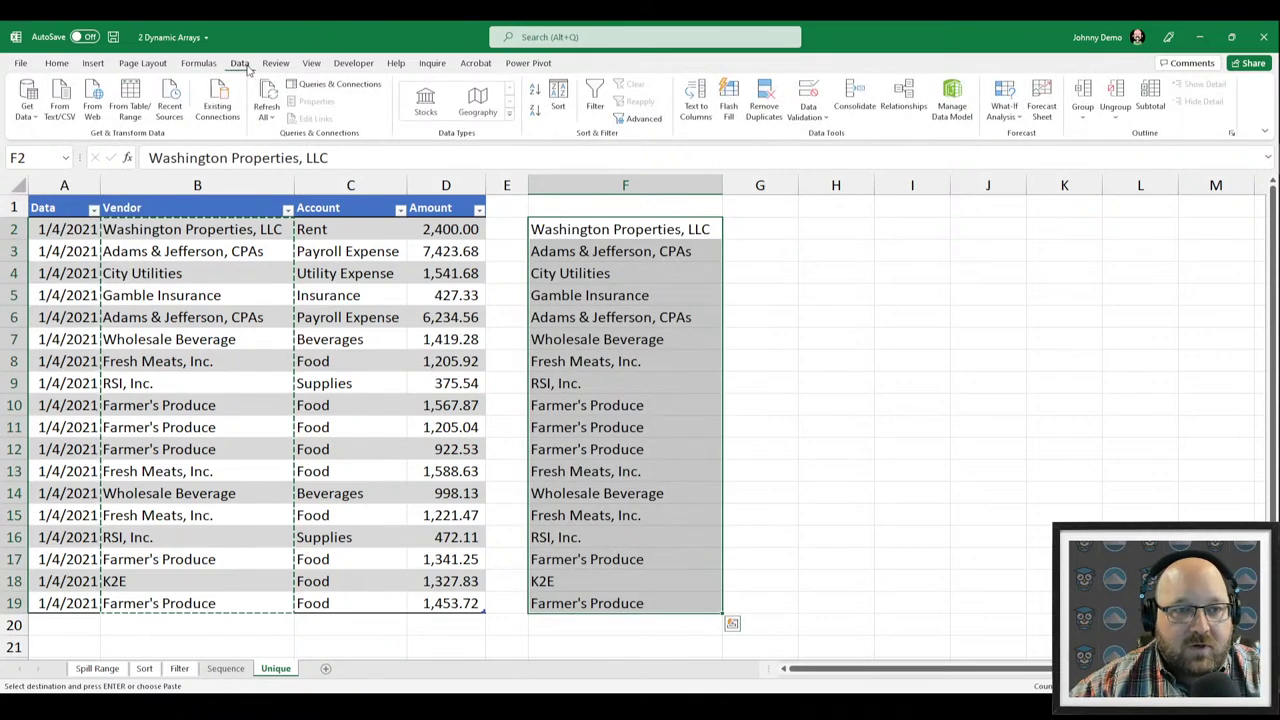
left_click(764, 104)
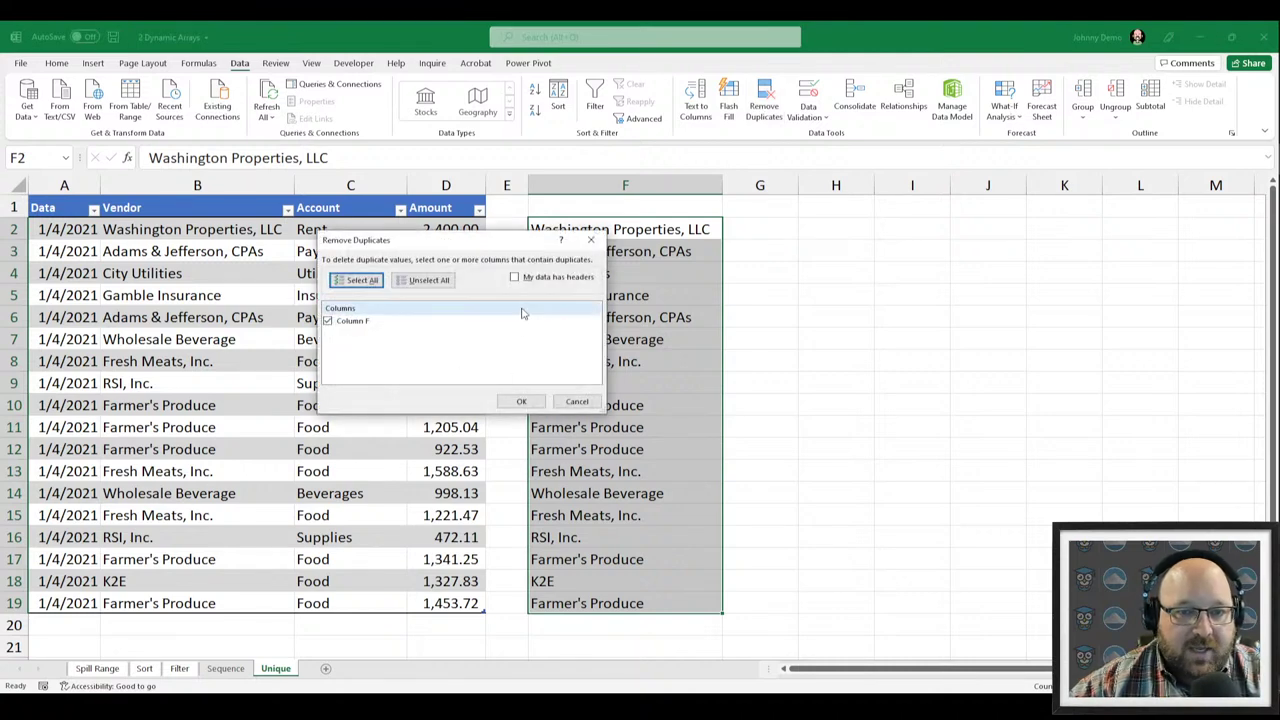
left_click(521, 401)
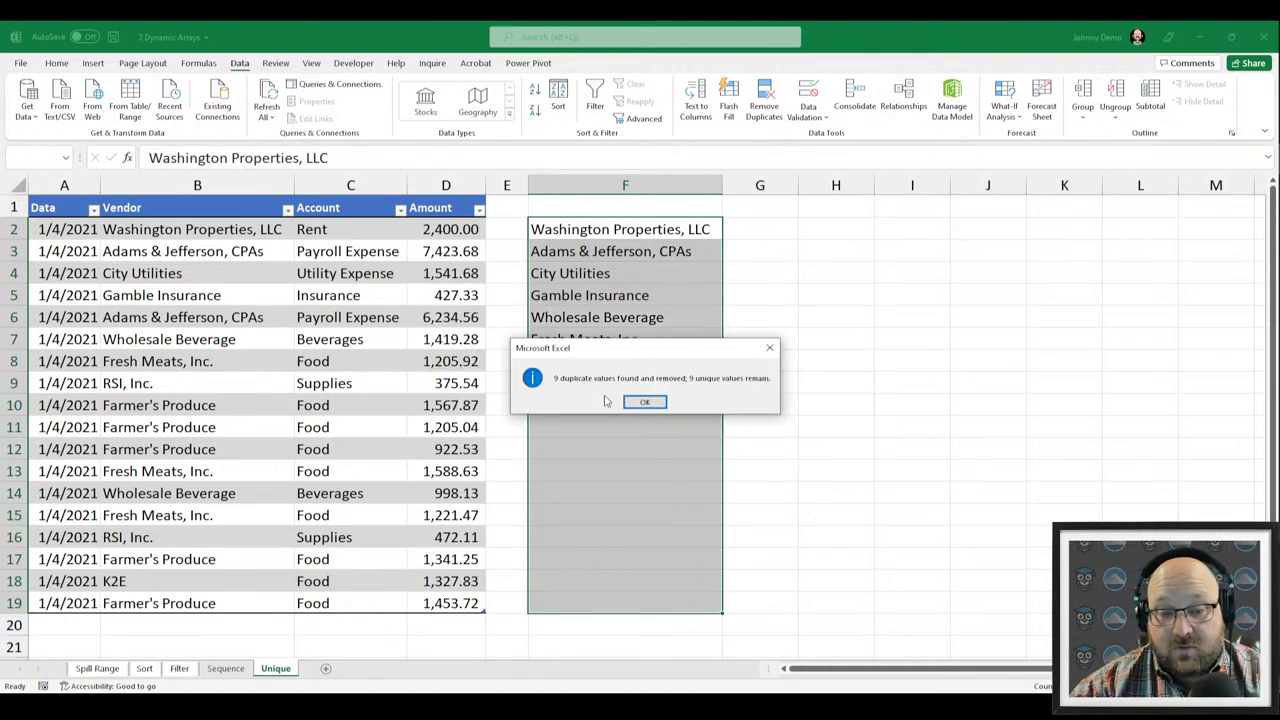
left_click(646, 402)
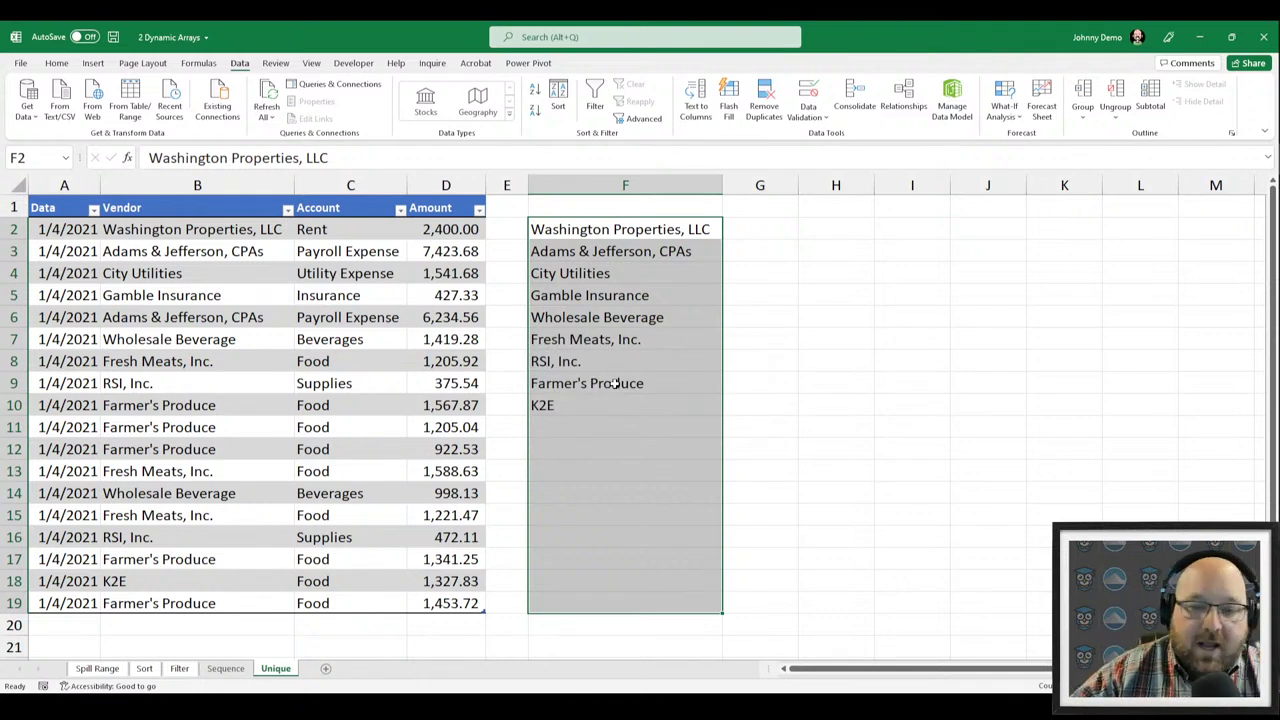
key("ctrl+z")
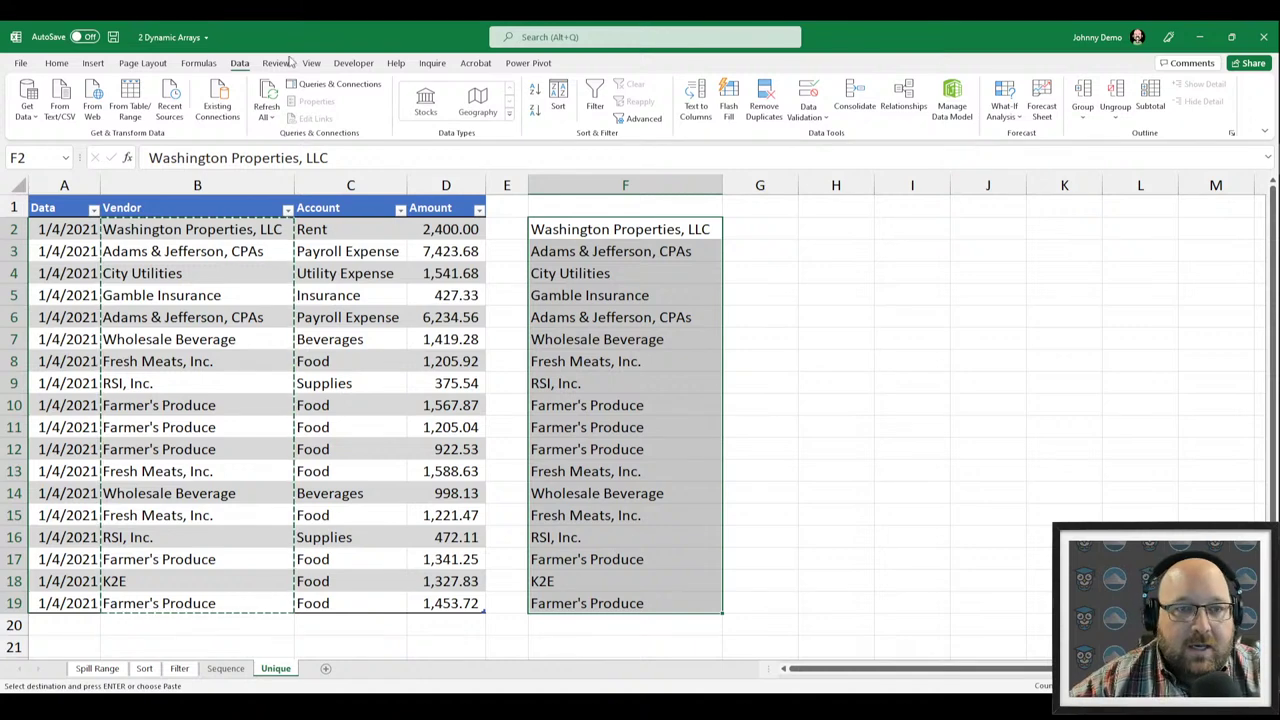
Preview highlighting duplicate values in F2:F19 with Light Red Fill with Dark Red Text, cancel it, and delete the pasted list.
left_click(57, 64)
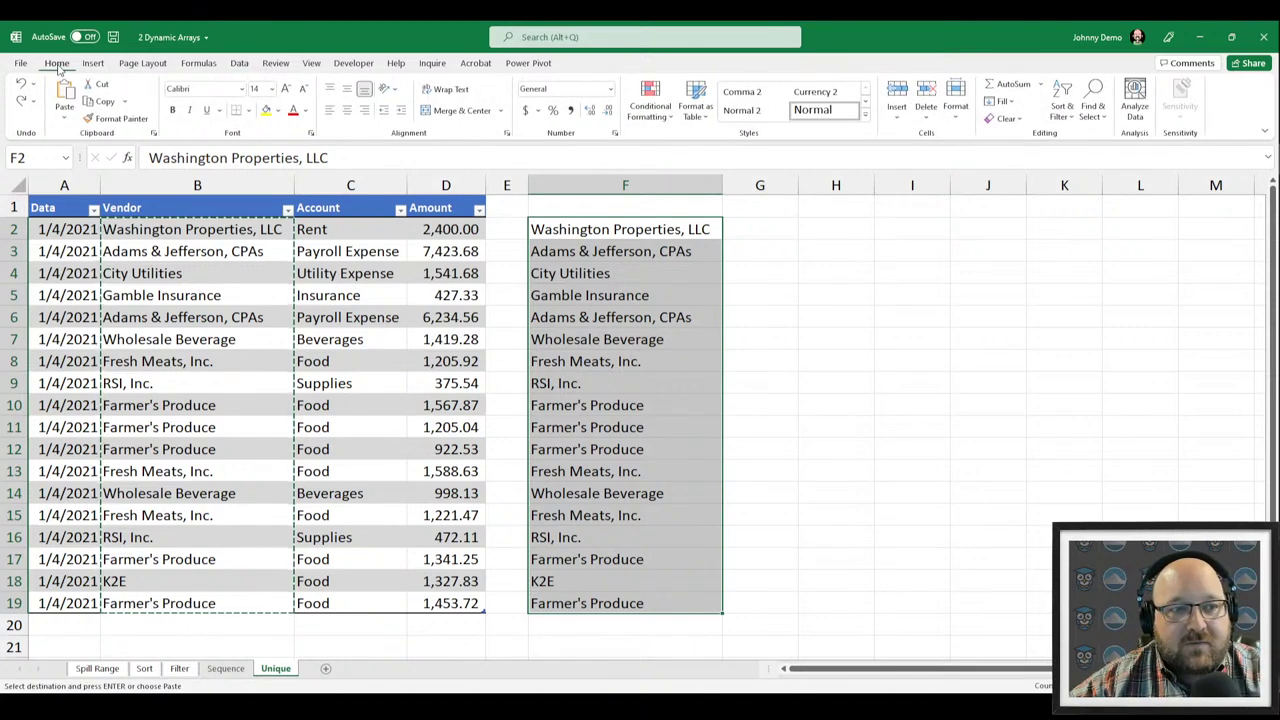
left_click(666, 118)
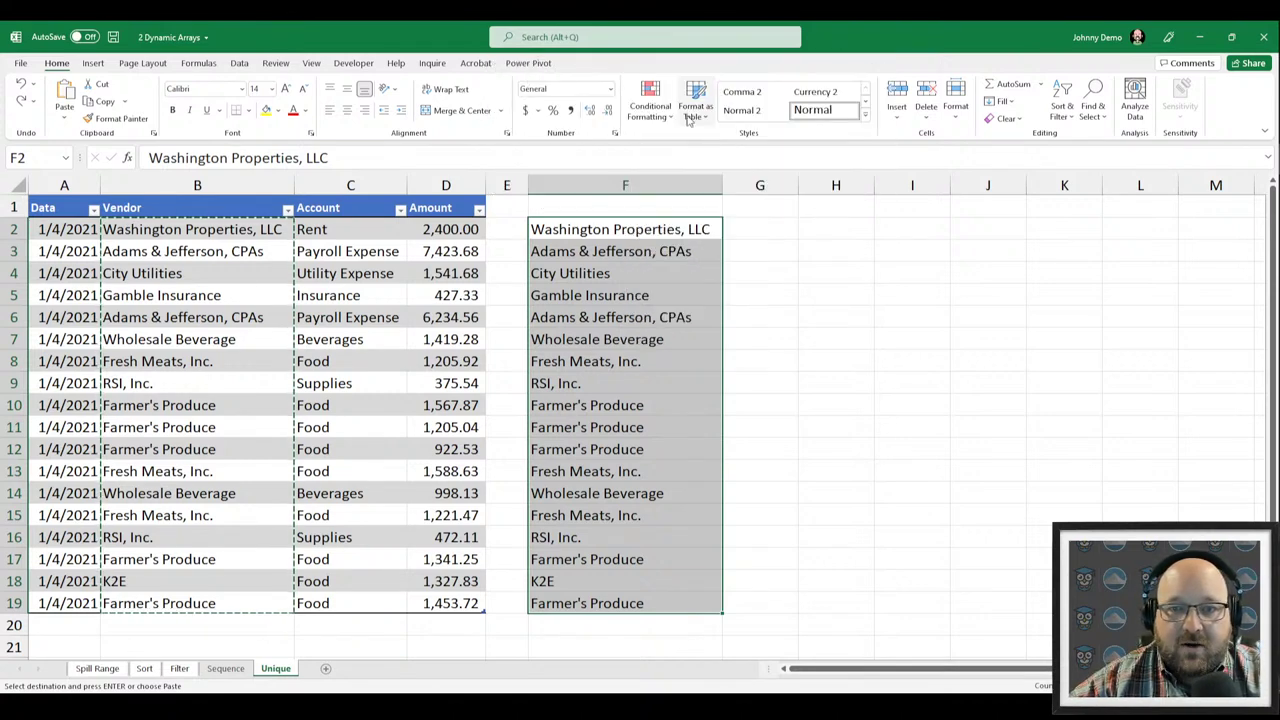
left_click(650, 104)
mouse_move(757, 150)
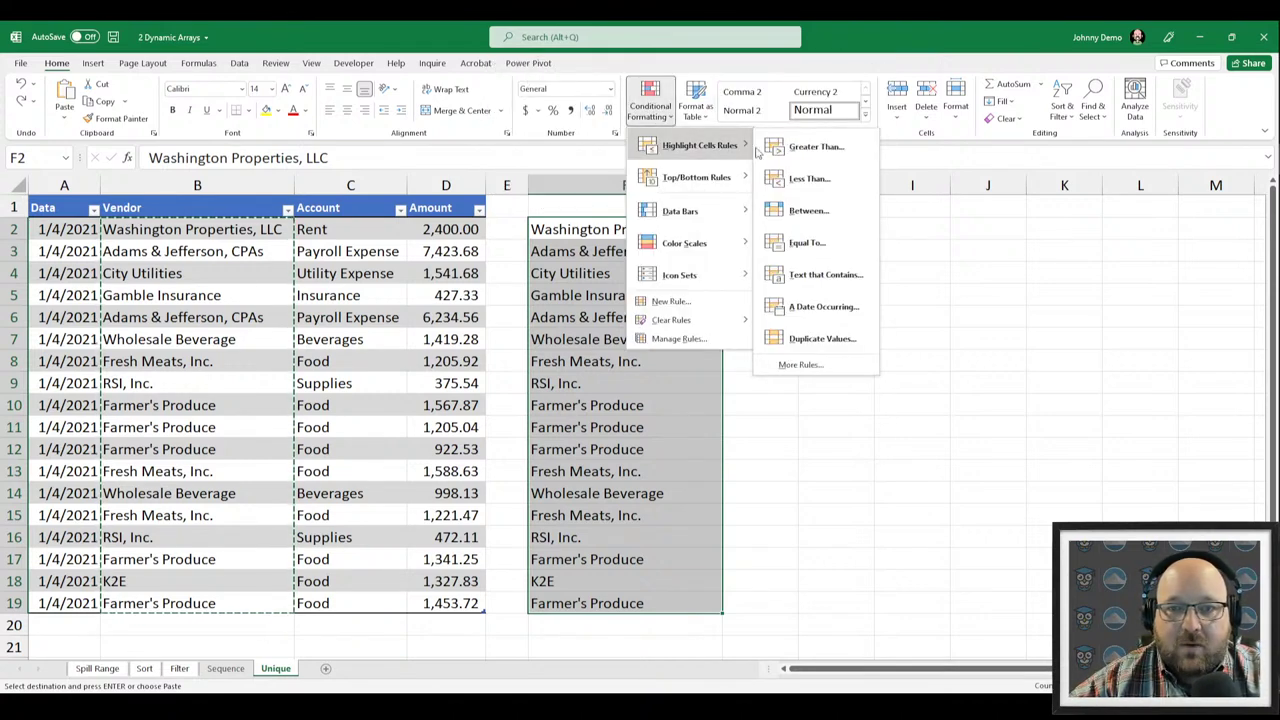
left_click(818, 339)
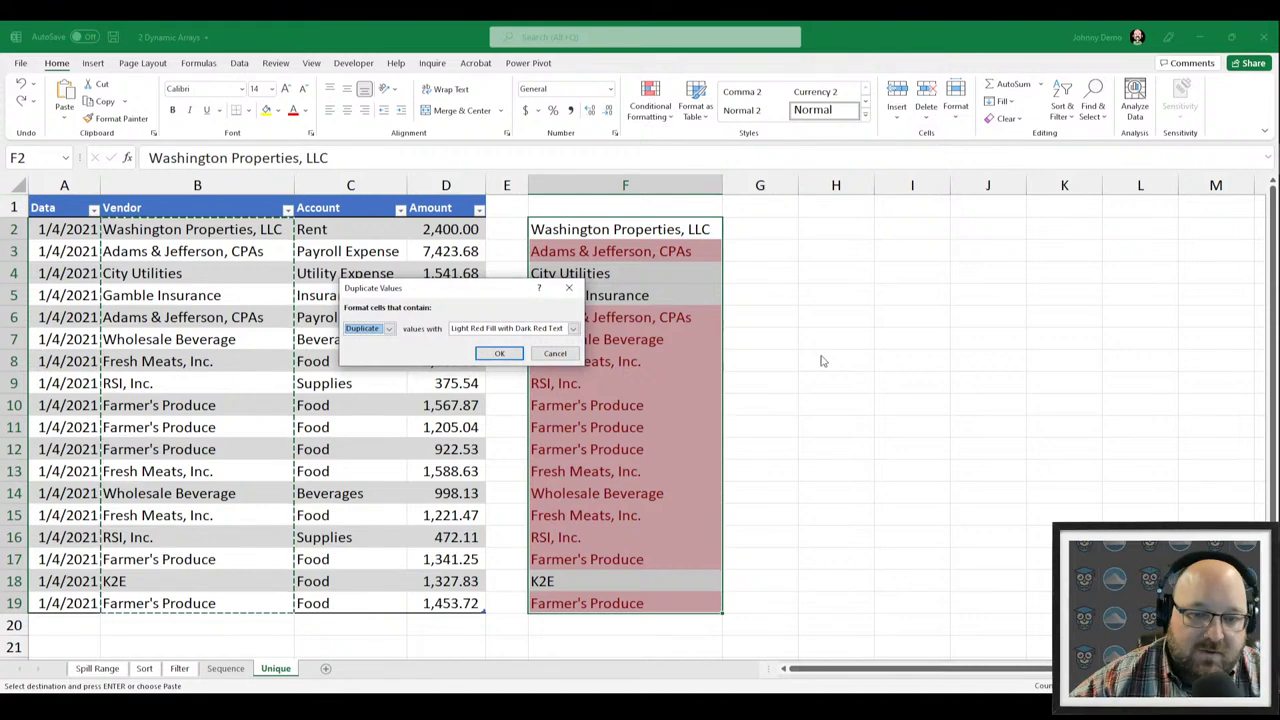
left_click_drag(488, 300, 885, 277)
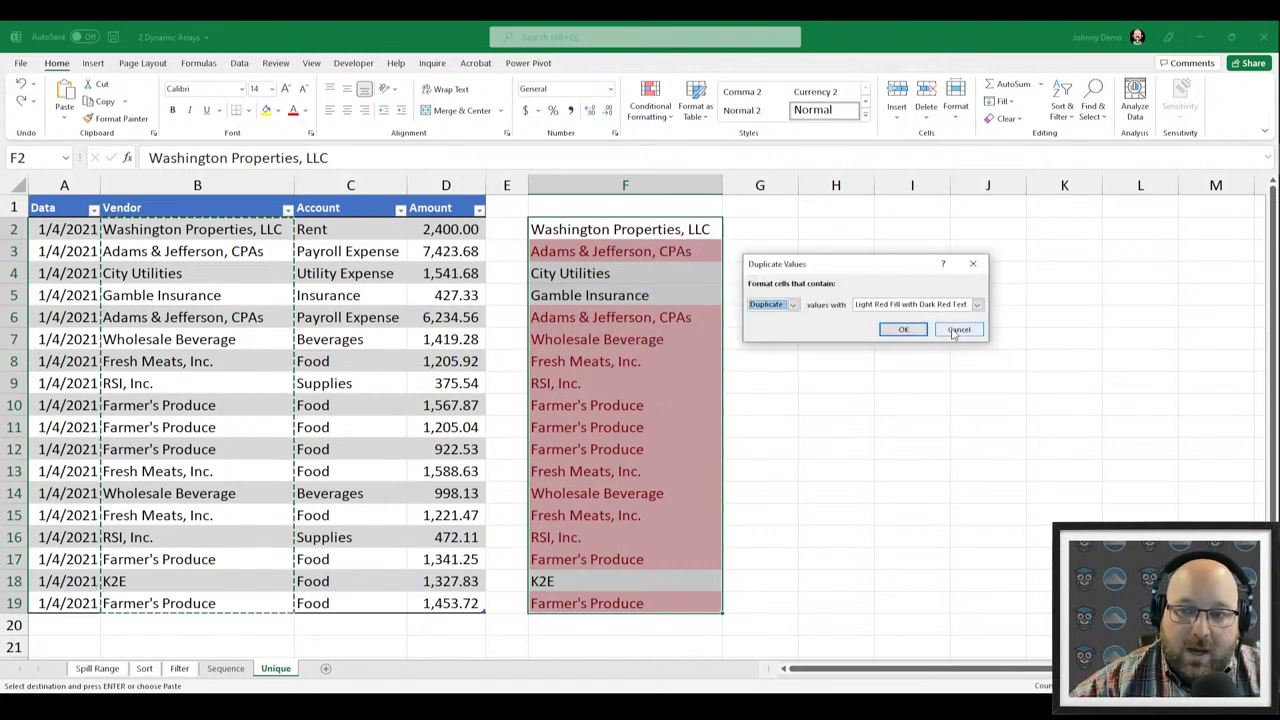
left_click(955, 331)
key("Delete")
left_click(617, 268)
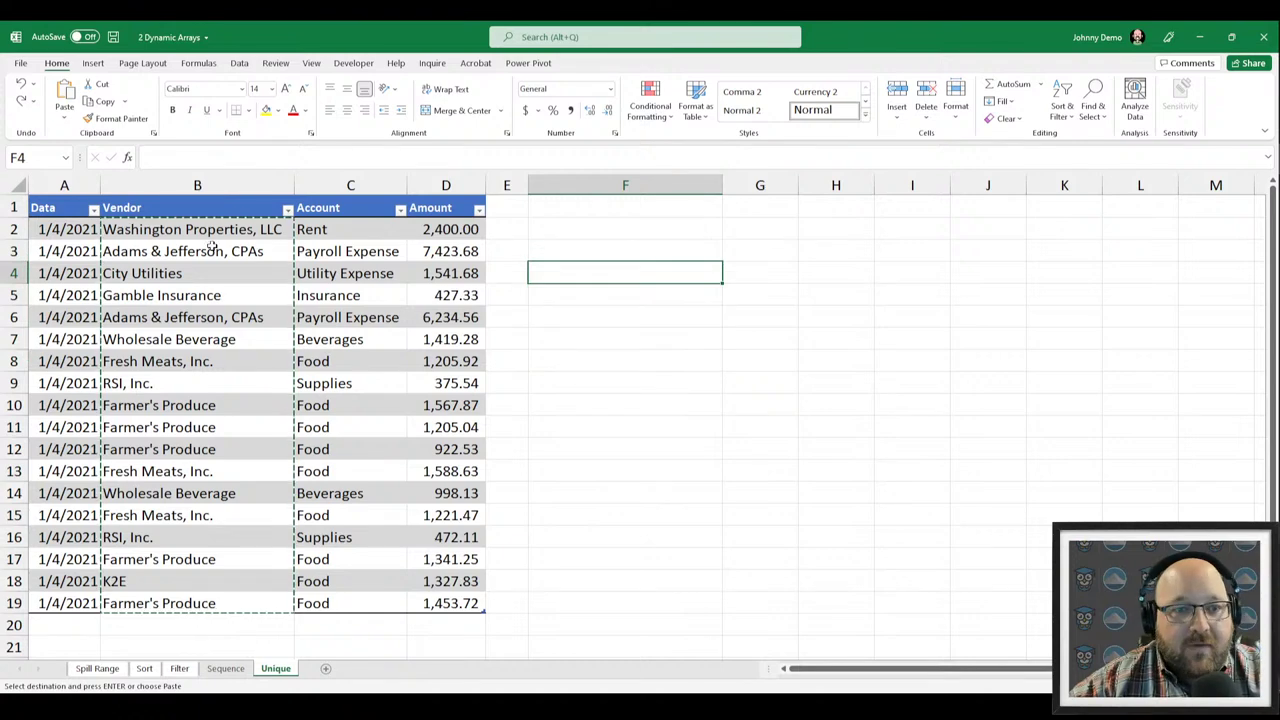
Apply an in-place Advanced Filter on UniqueData[Vendor] with unique records only, and clear the filter.
left_click(240, 64)
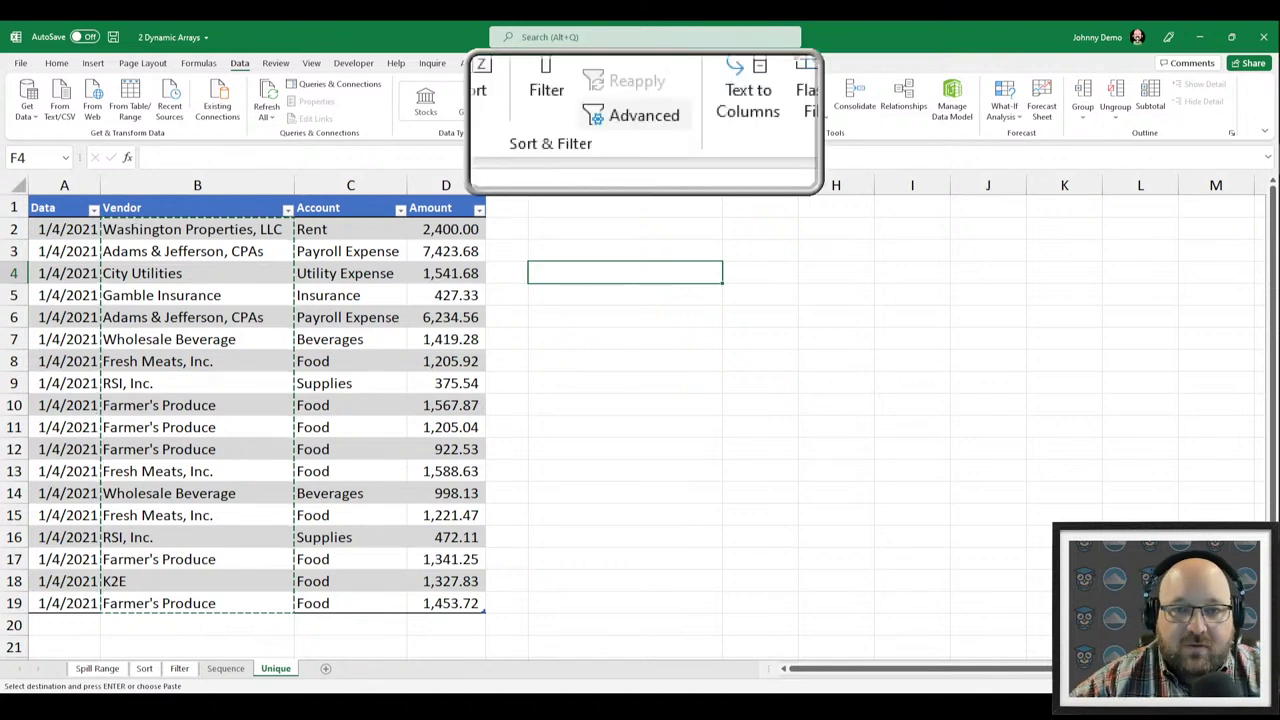
left_click(644, 118)
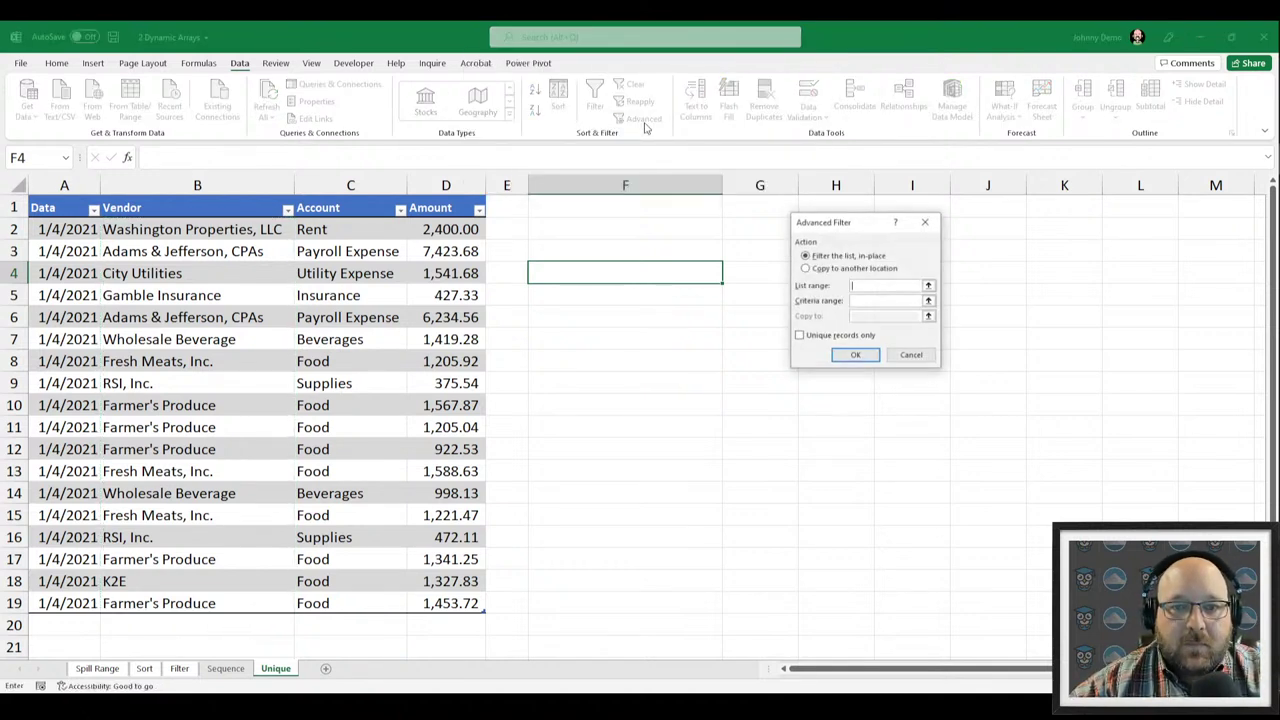
left_click(928, 286)
left_click_drag(210, 232, 168, 603)
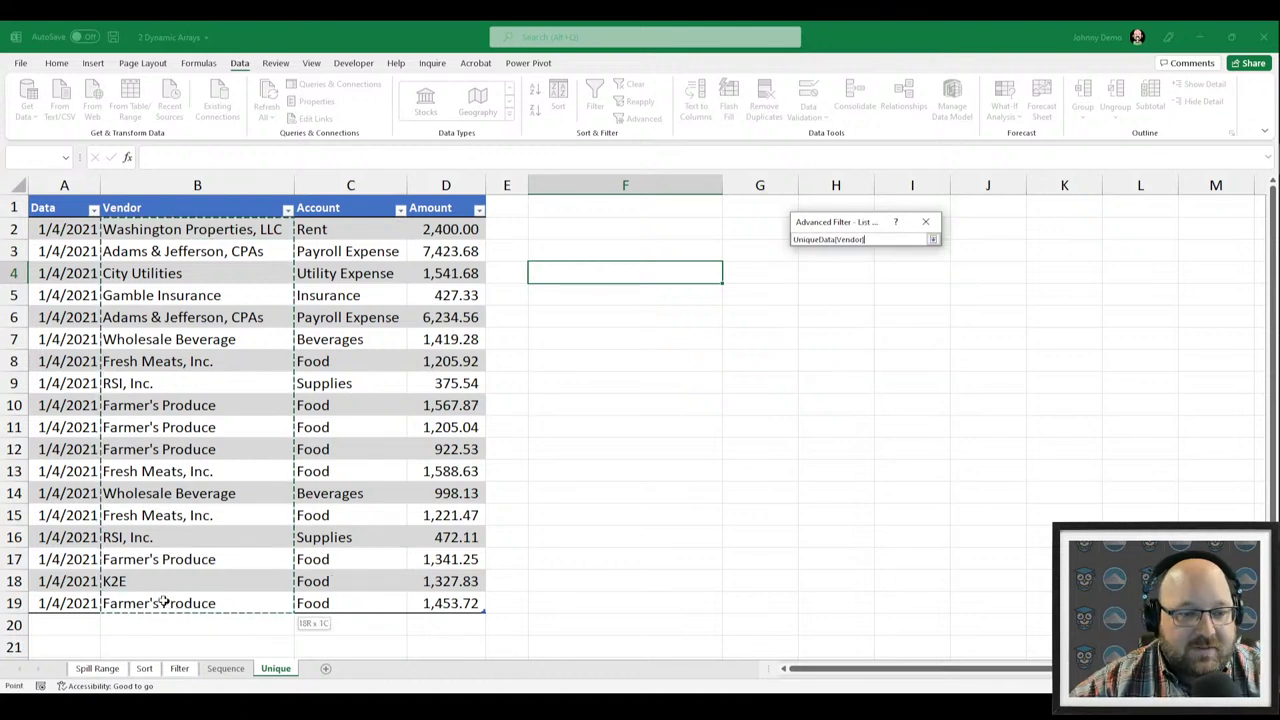
key("Return")
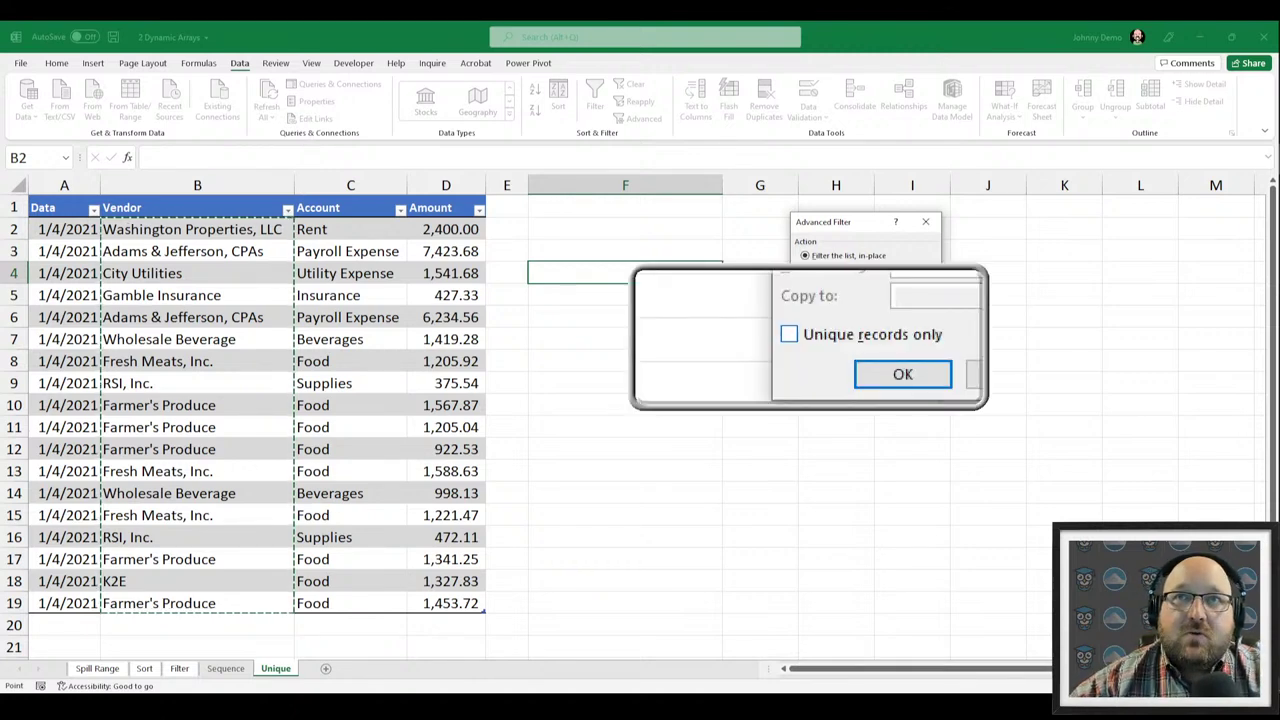
left_click(795, 331)
left_click(853, 355)
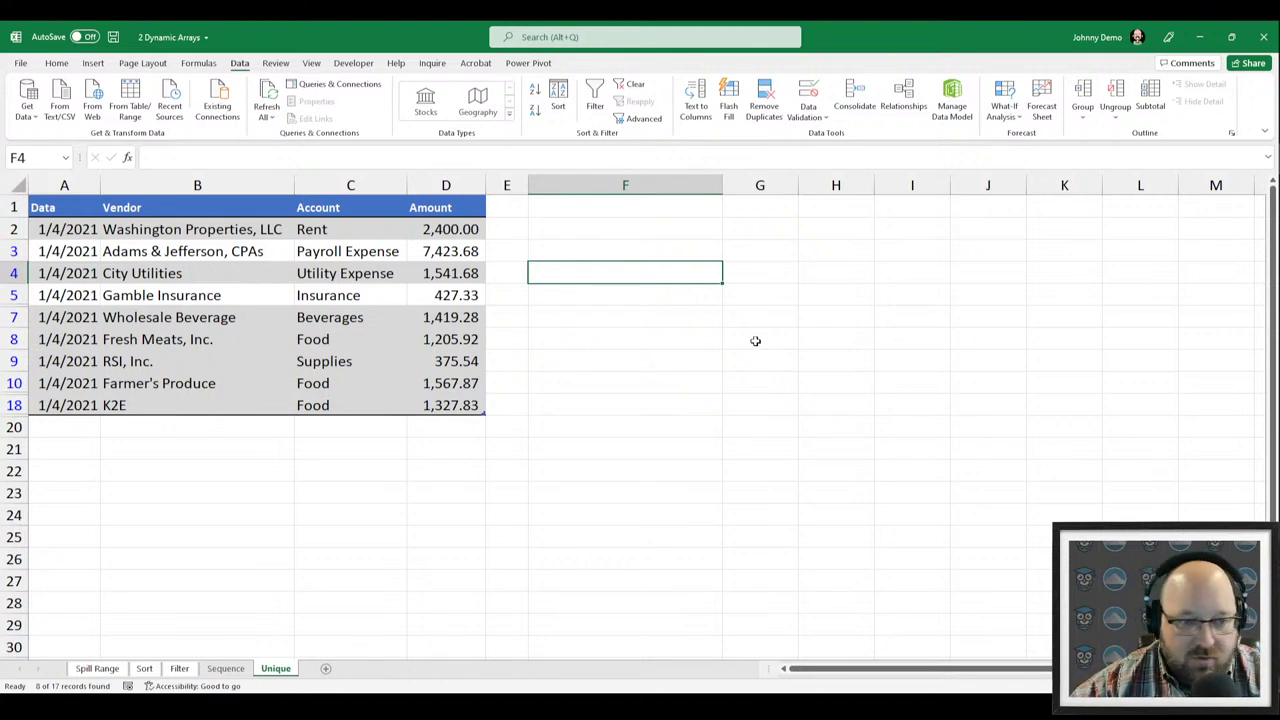
left_click(256, 311)
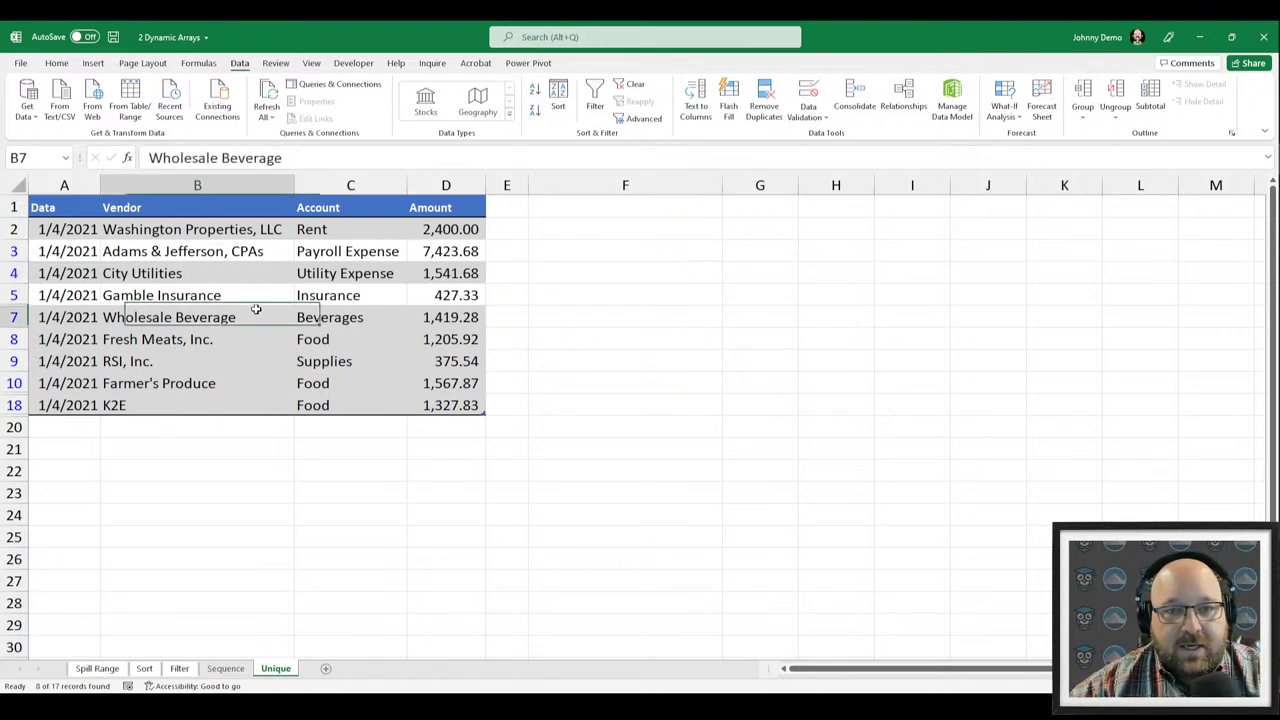
left_click(634, 85)
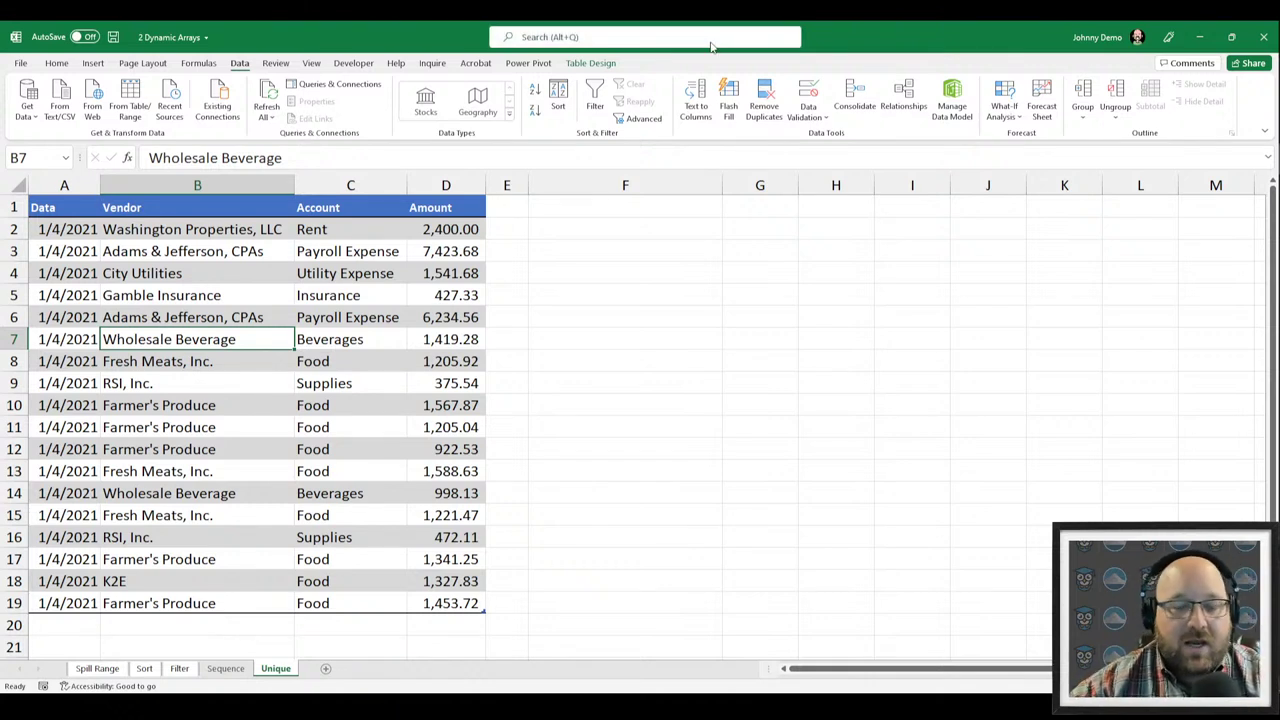
left_click(587, 235)
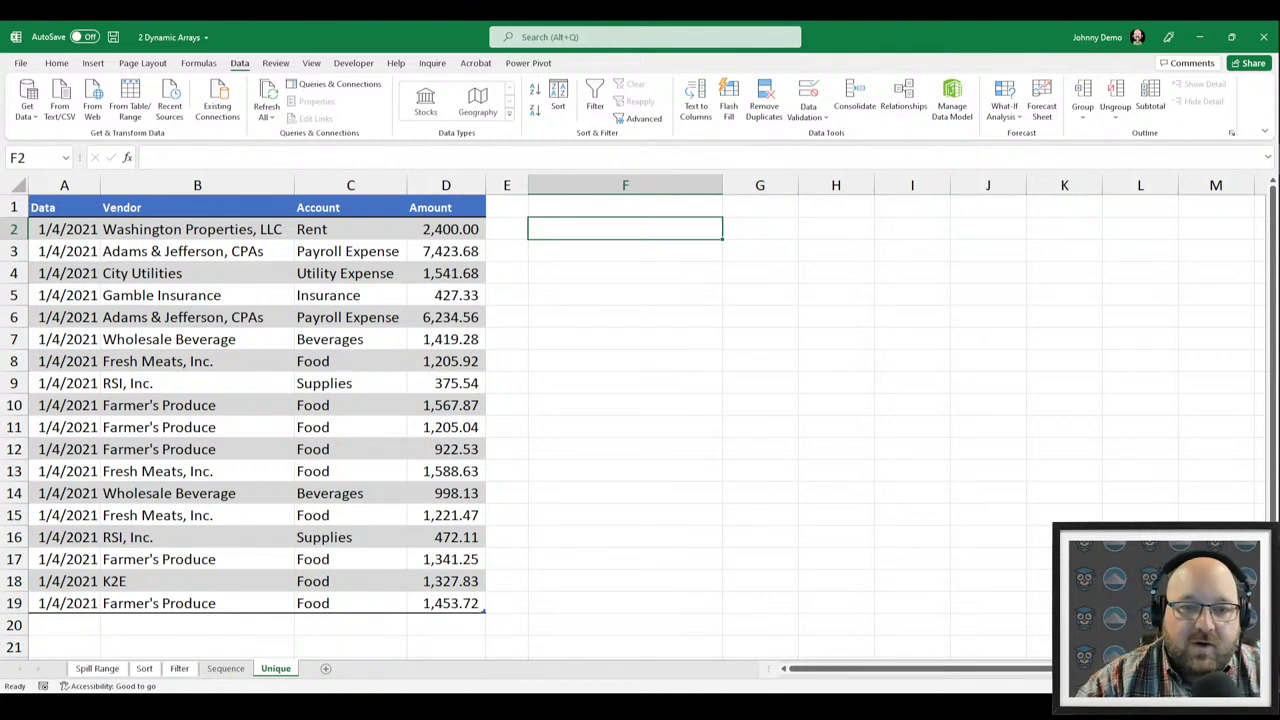
left_click(540, 295)
left_click(540, 234)
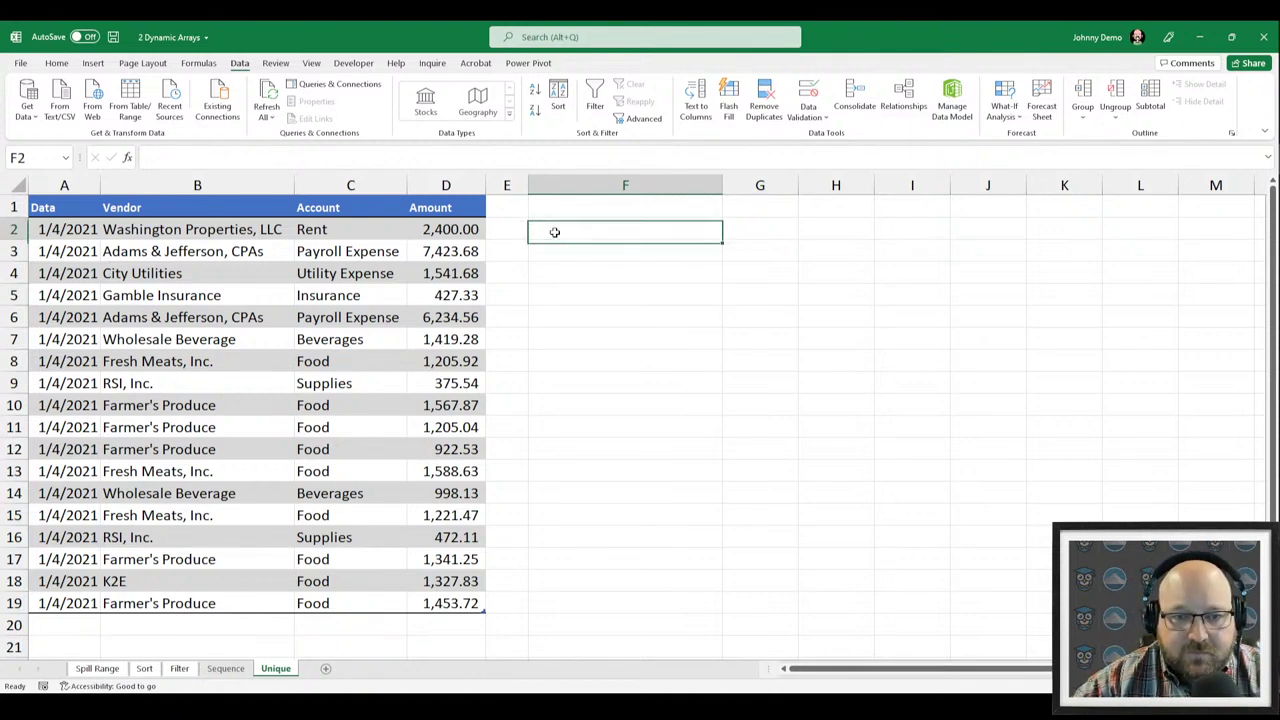
type("=un")
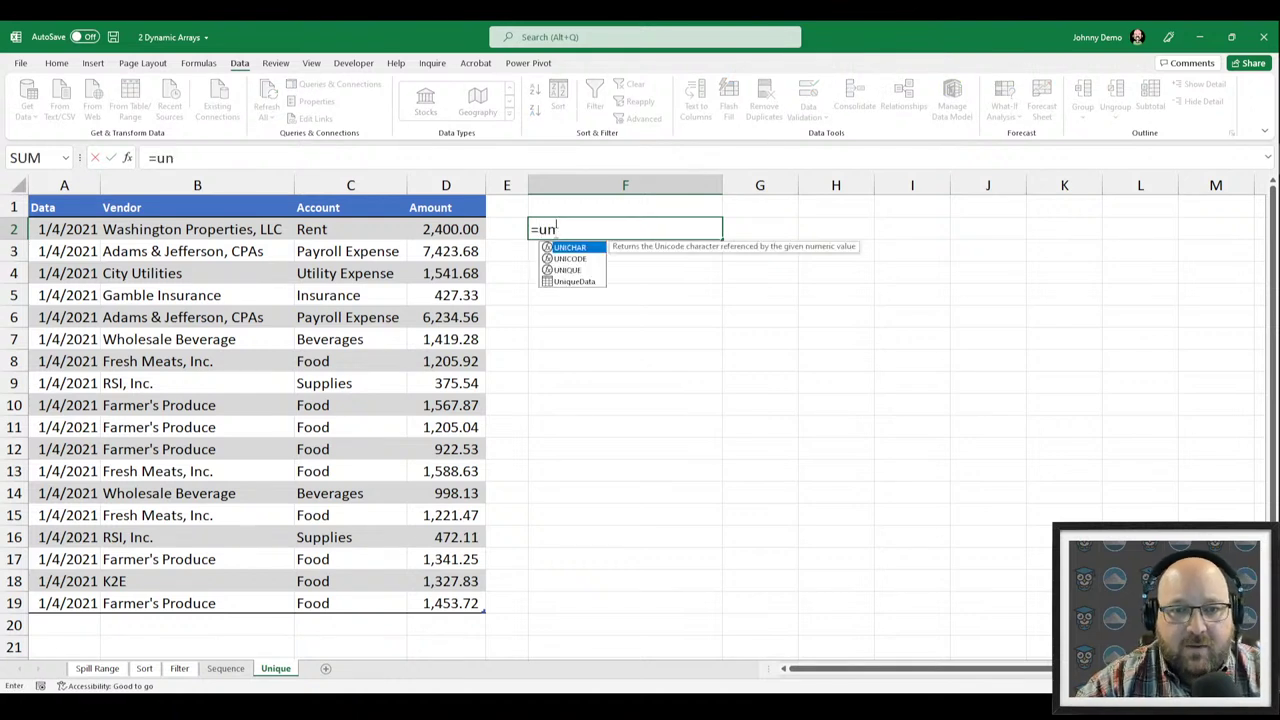
type("iq")
key("Tab")
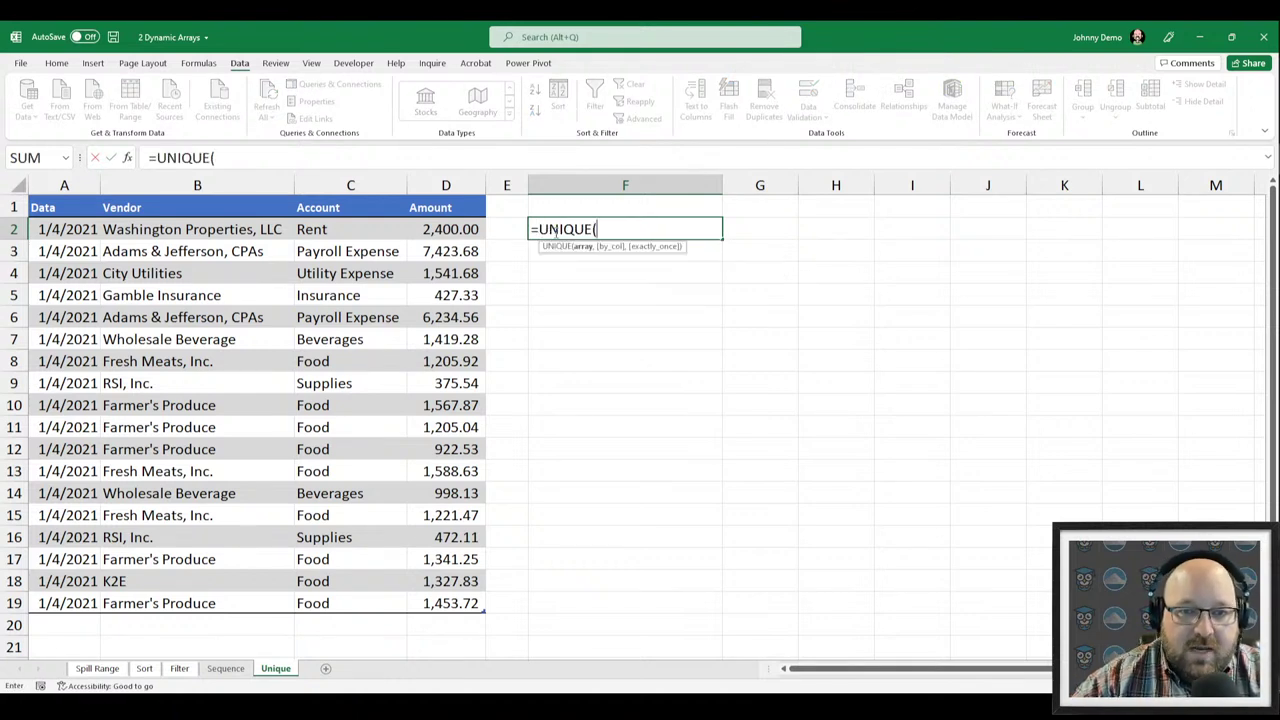
key("Escape")
Start a UNIQUE formula in cell F2 with the UniqueData table as its array argument.
scroll(800, 283, "up", 2, "ctrl")
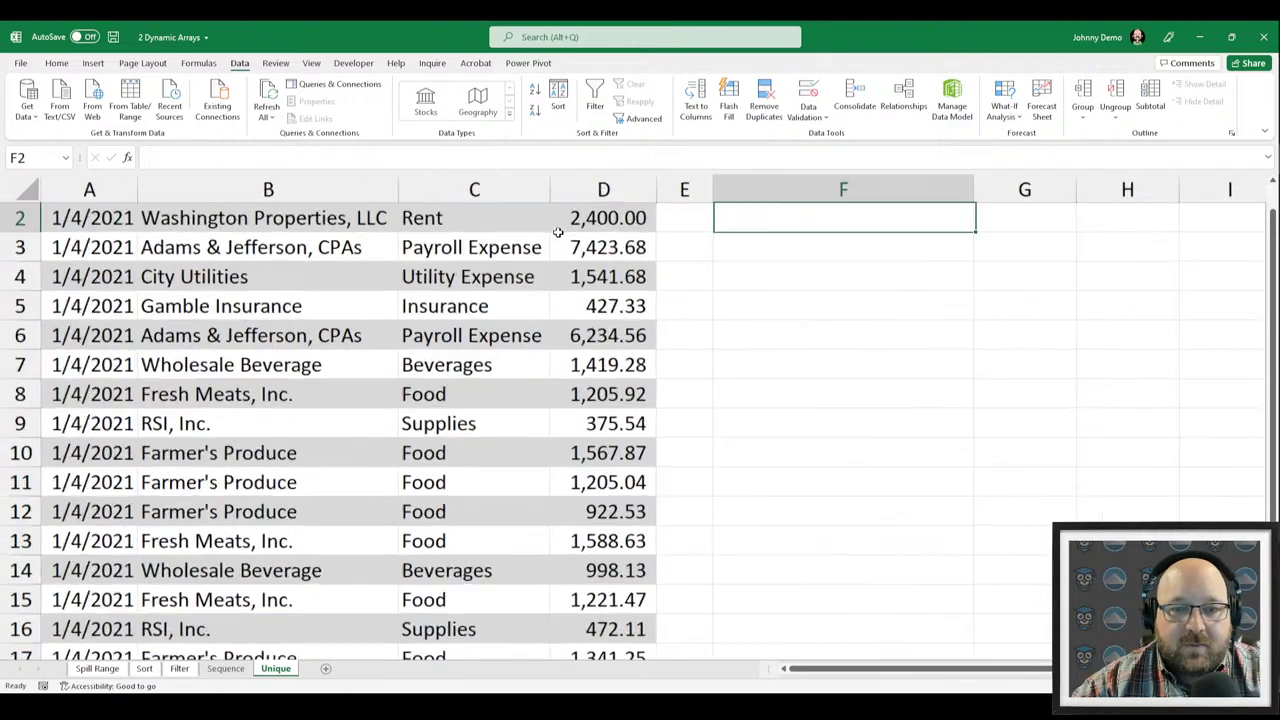
type("=un")
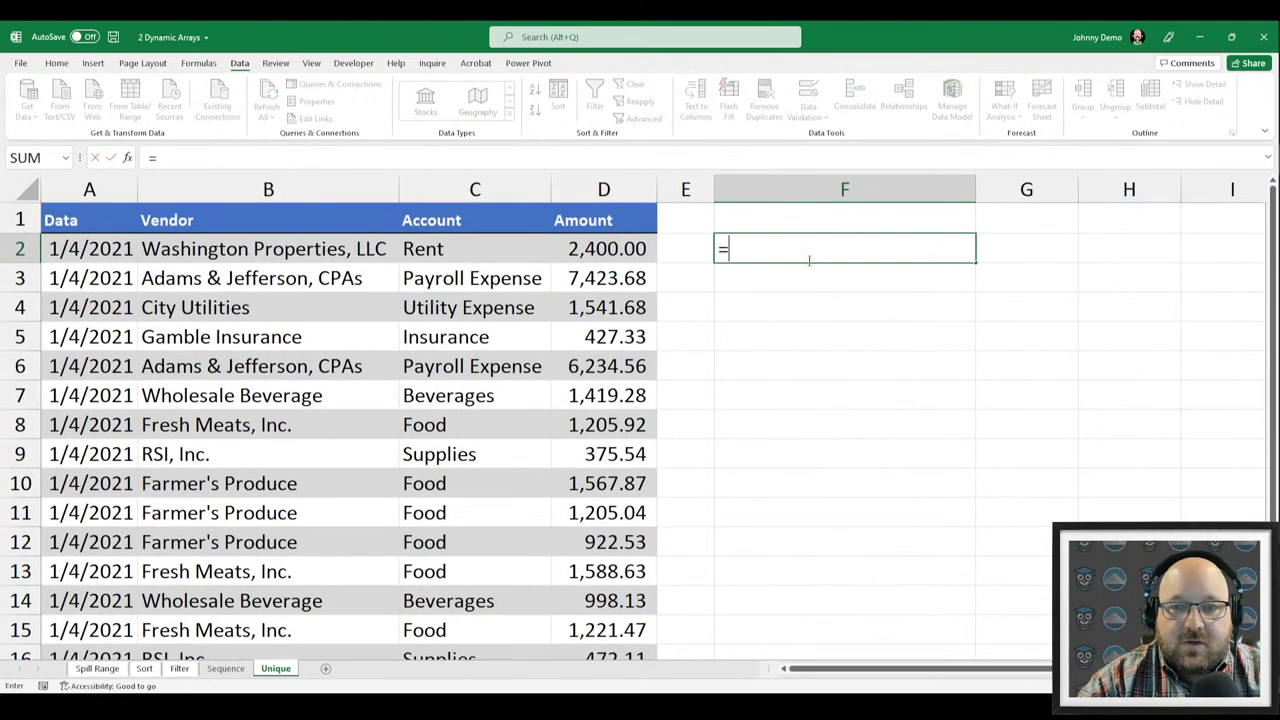
key("Down")
key("Down")
key("Tab")
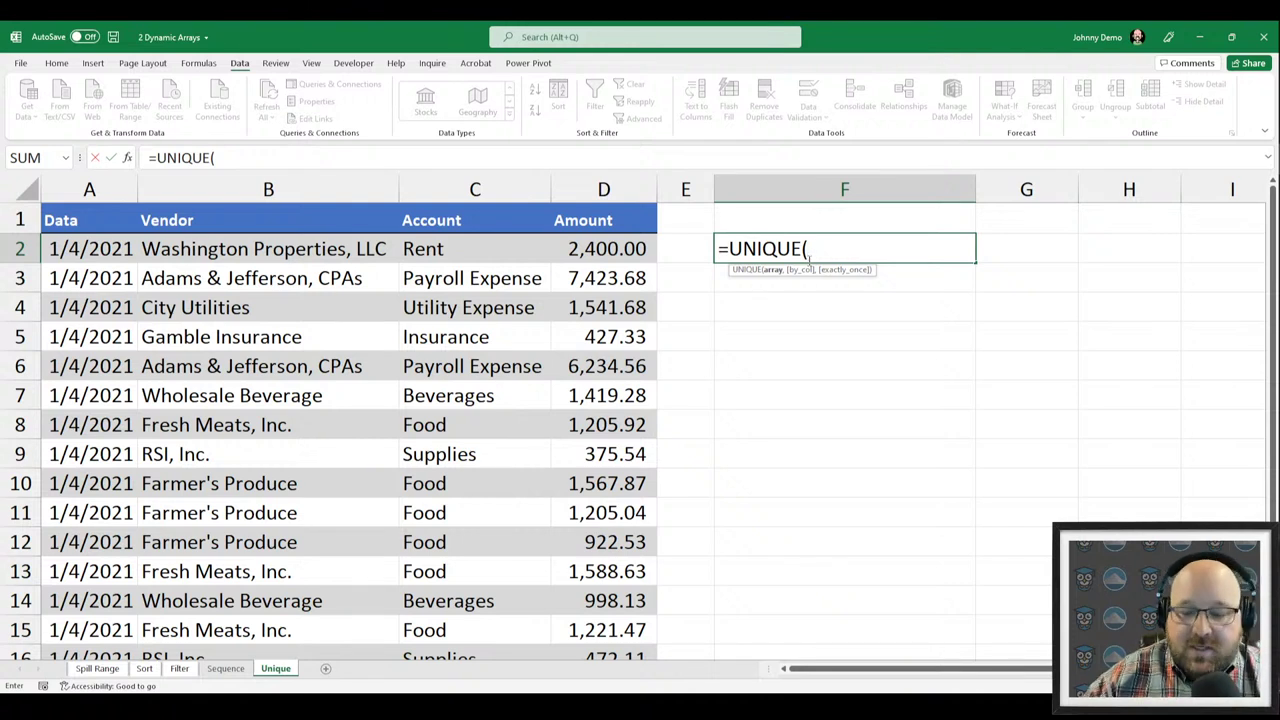
type("unq")
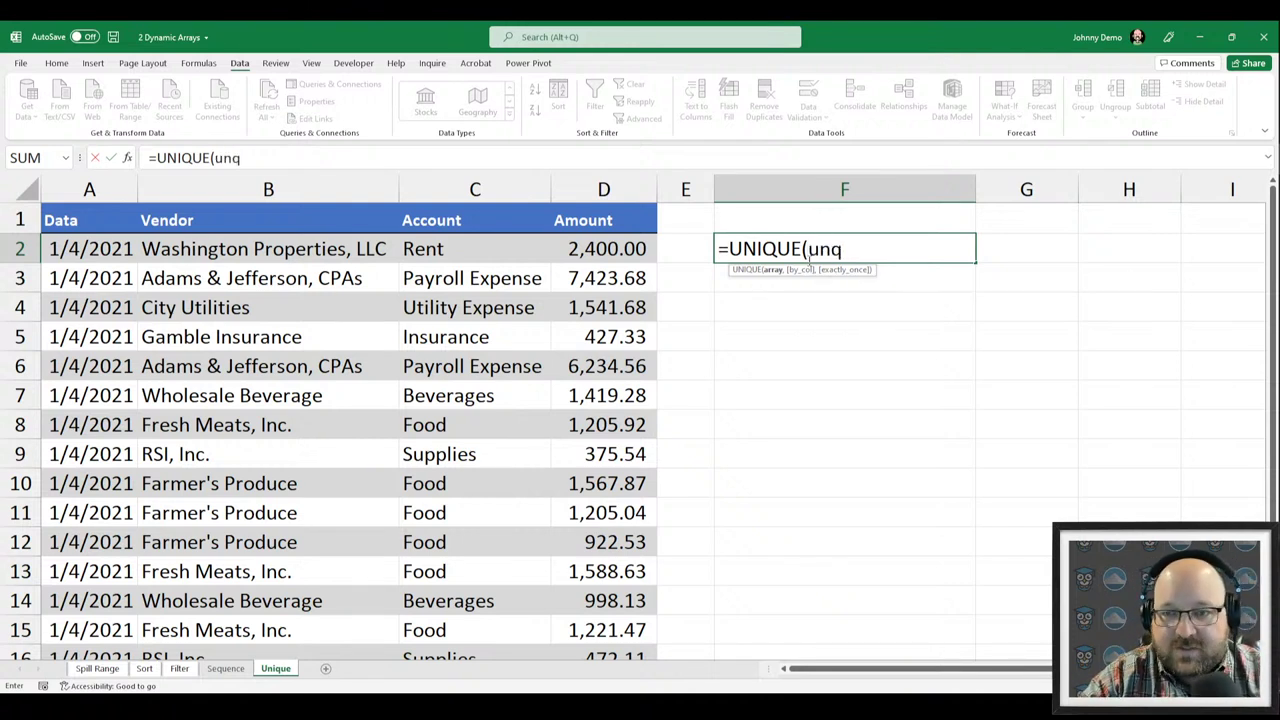
key("BackSpace")
key("Down")
key("Down")
key("Down")
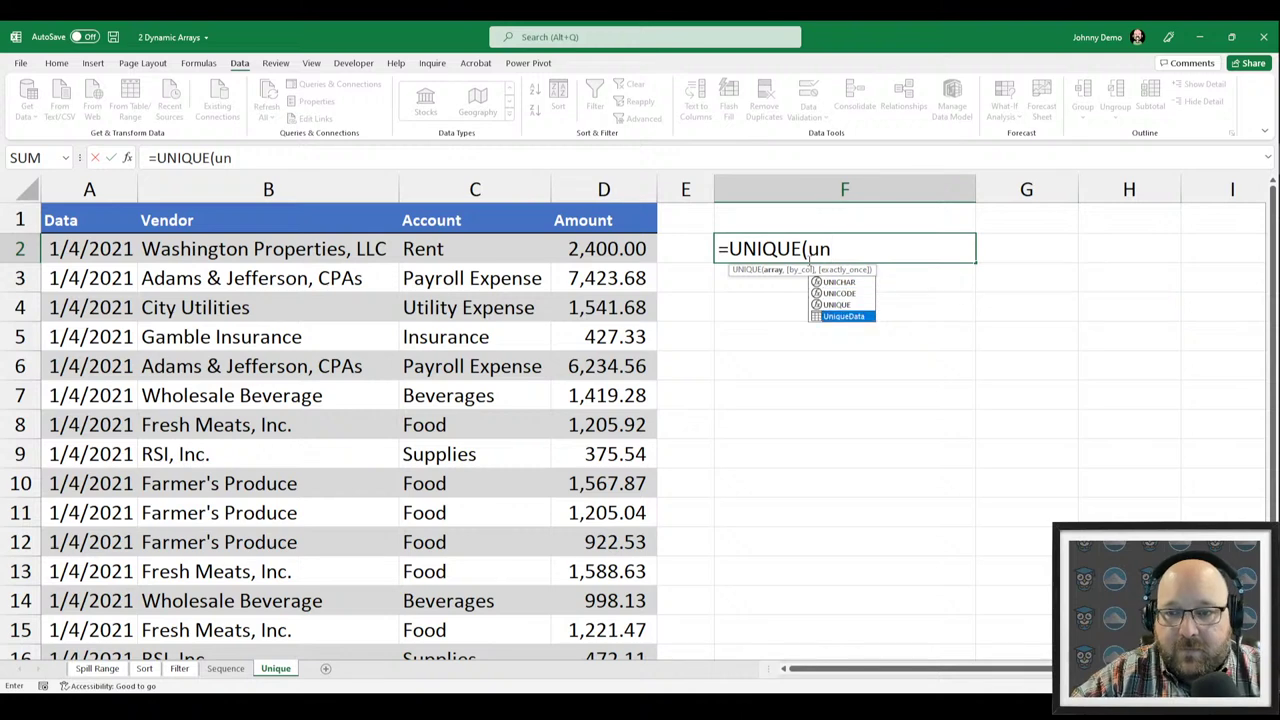
key("Tab")
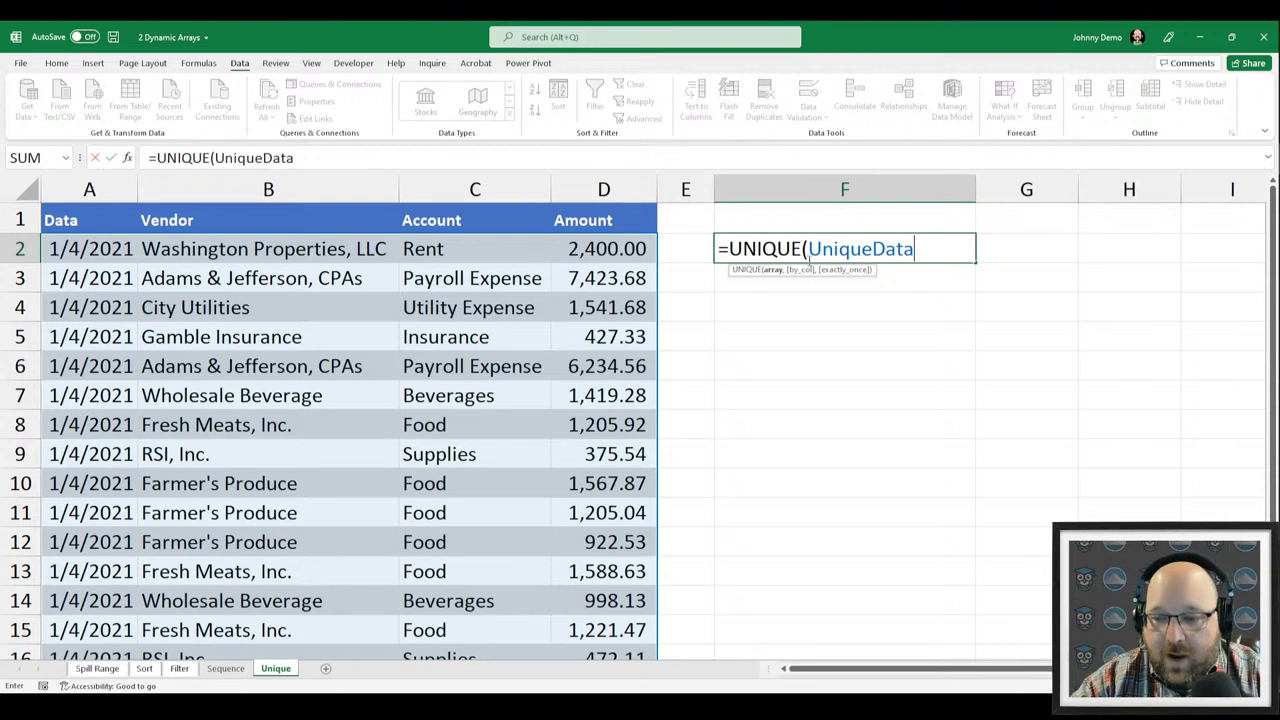
Complete the UNIQUE formula in F2 as =UNIQUE(UniqueData[Vendor]) to list each distinct vendor.
type("[")
key("Down")
key("Tab")
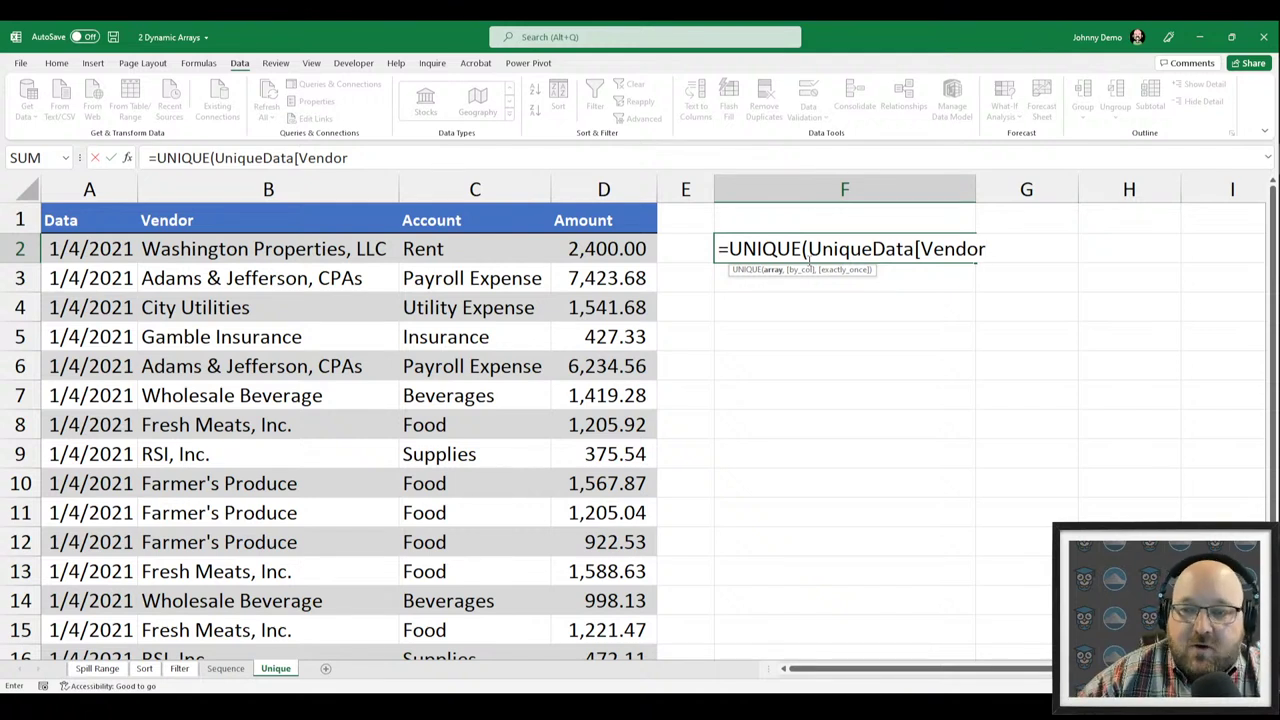
type("]")
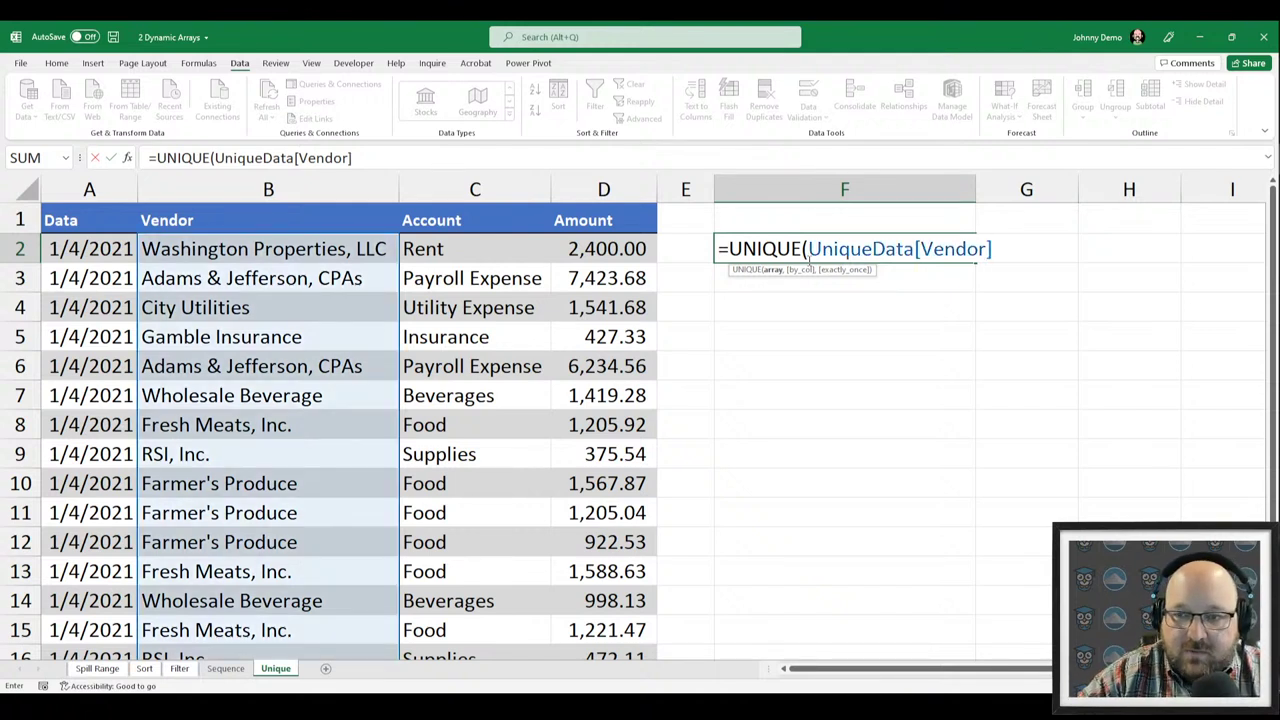
type(")")
key("Return")
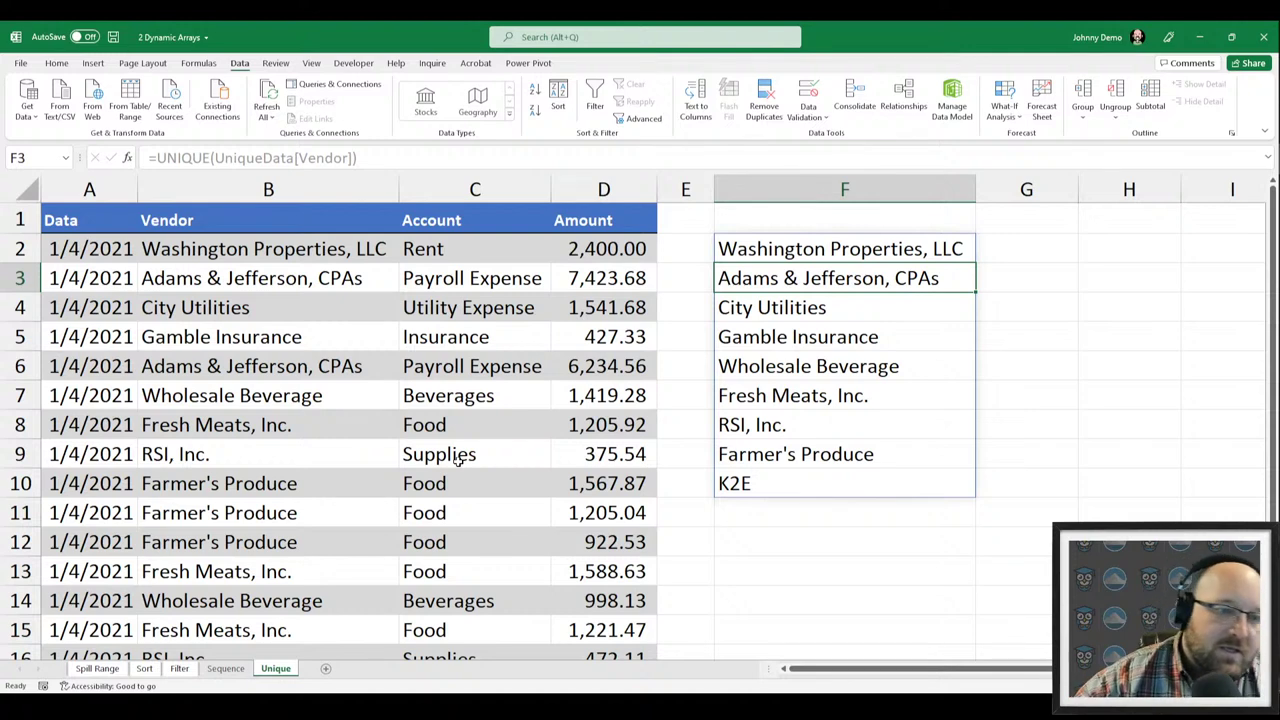
left_click(172, 218)
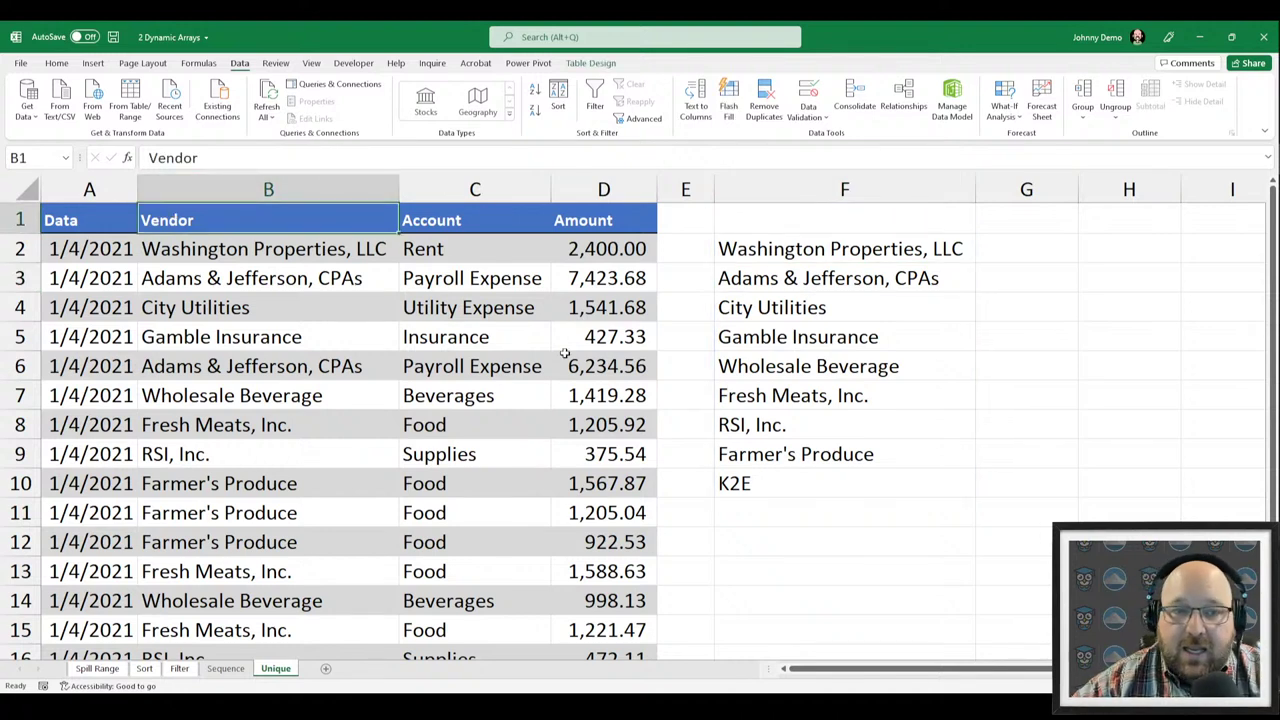
left_click(736, 248)
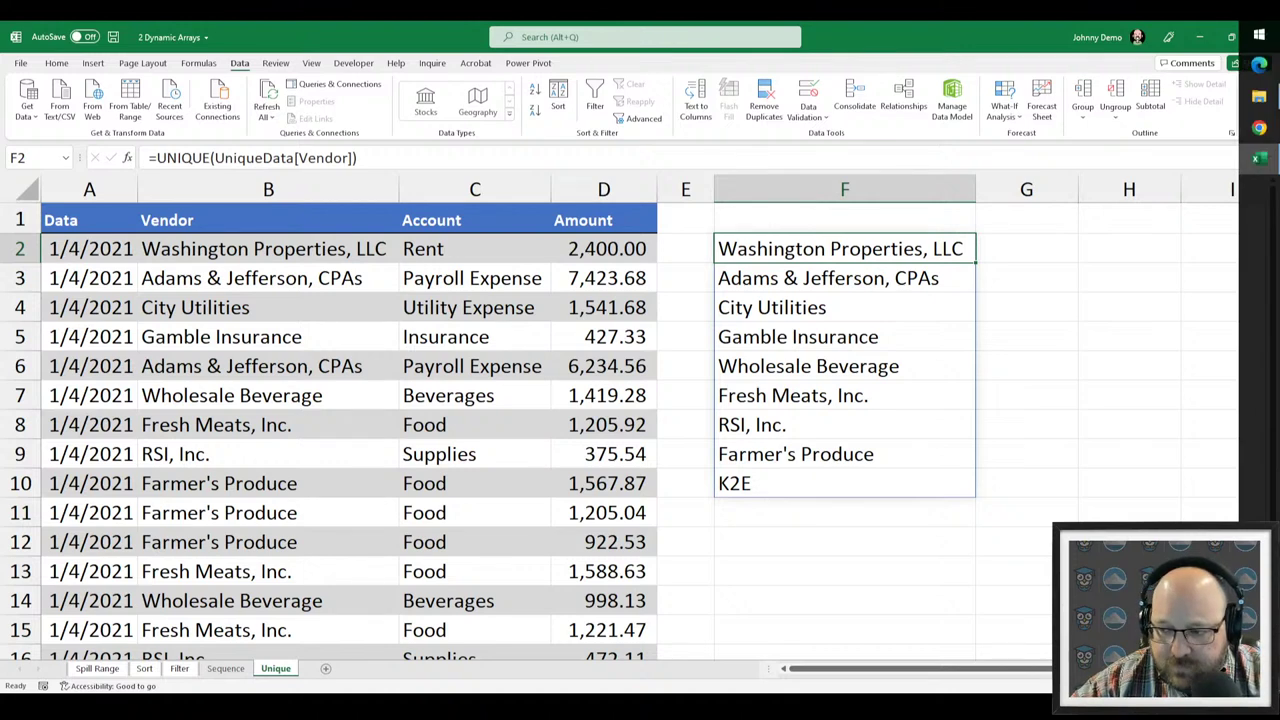
left_click(368, 395)
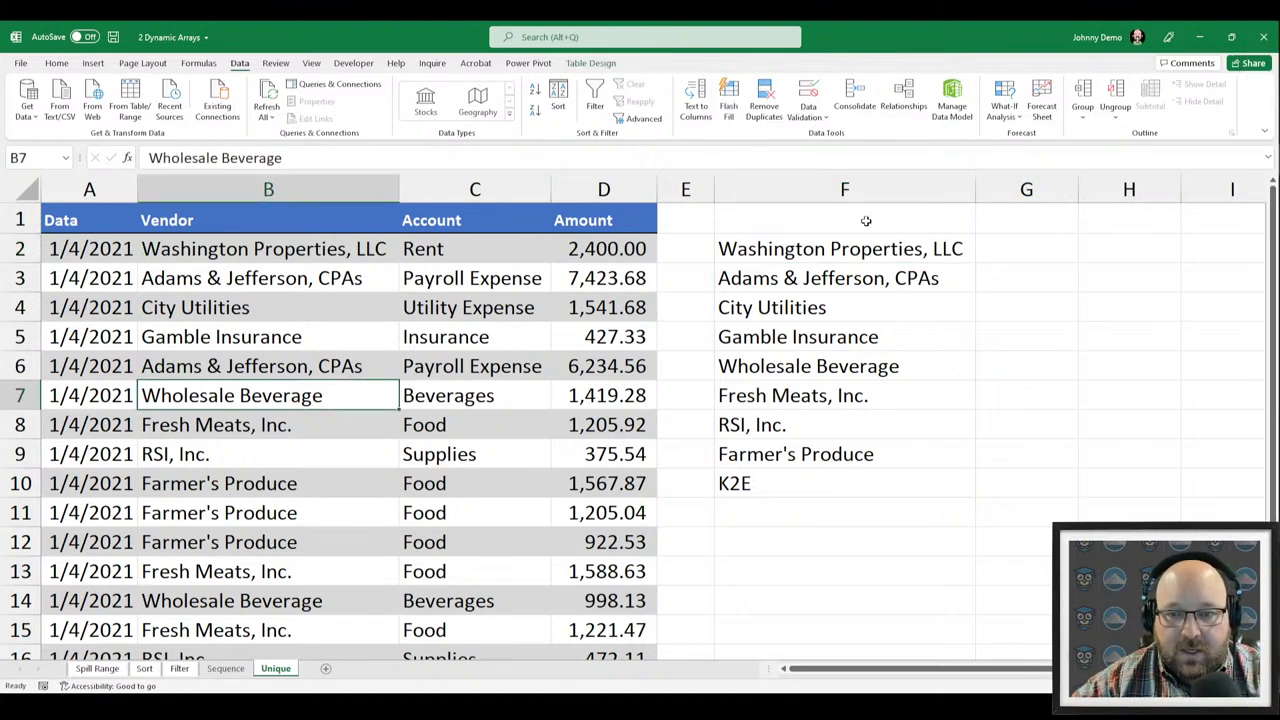
left_click(827, 244)
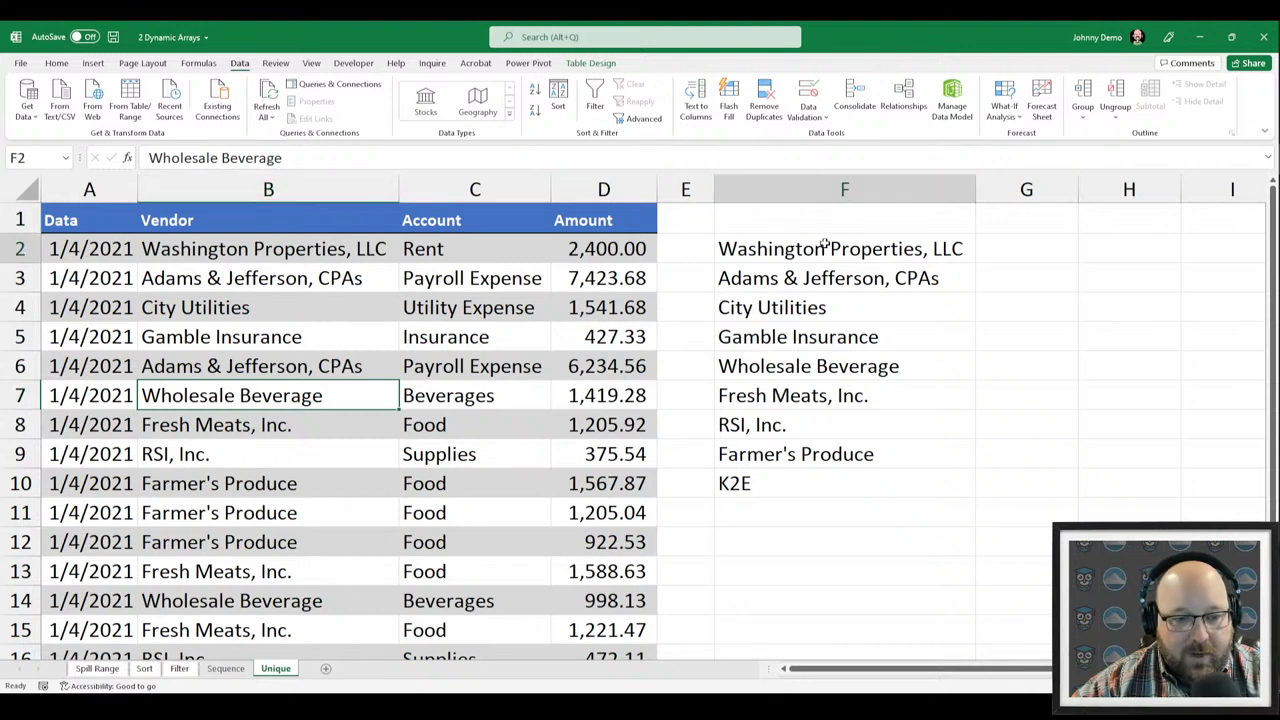
mouse_move(1277, 260)
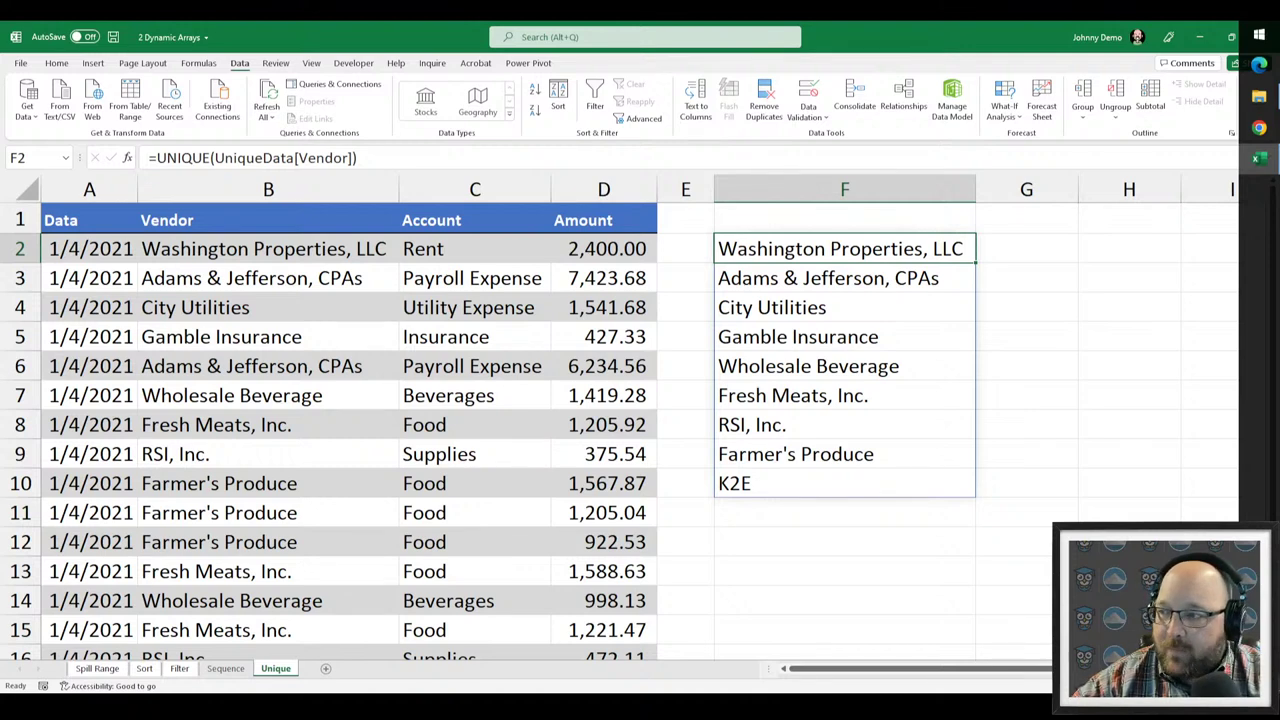
Go to the Sort sheet and delete the existing SORT formula from cell G2.
left_click(144, 668)
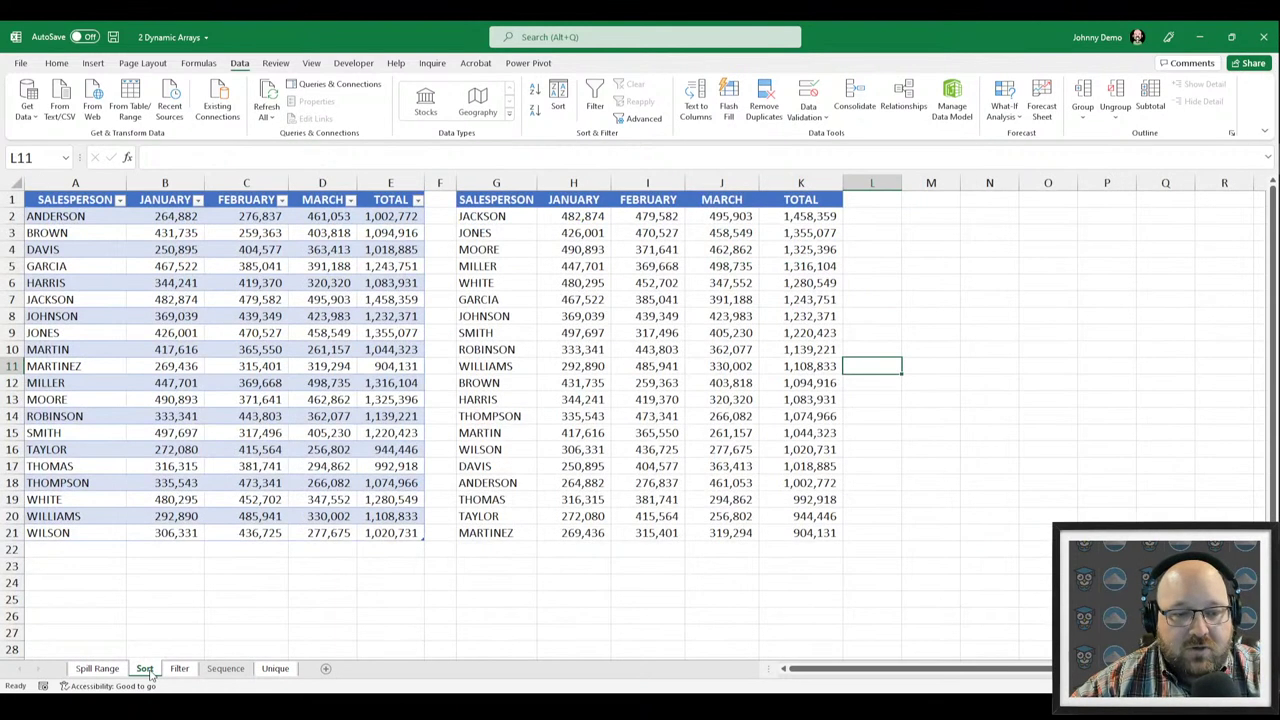
left_click(498, 216)
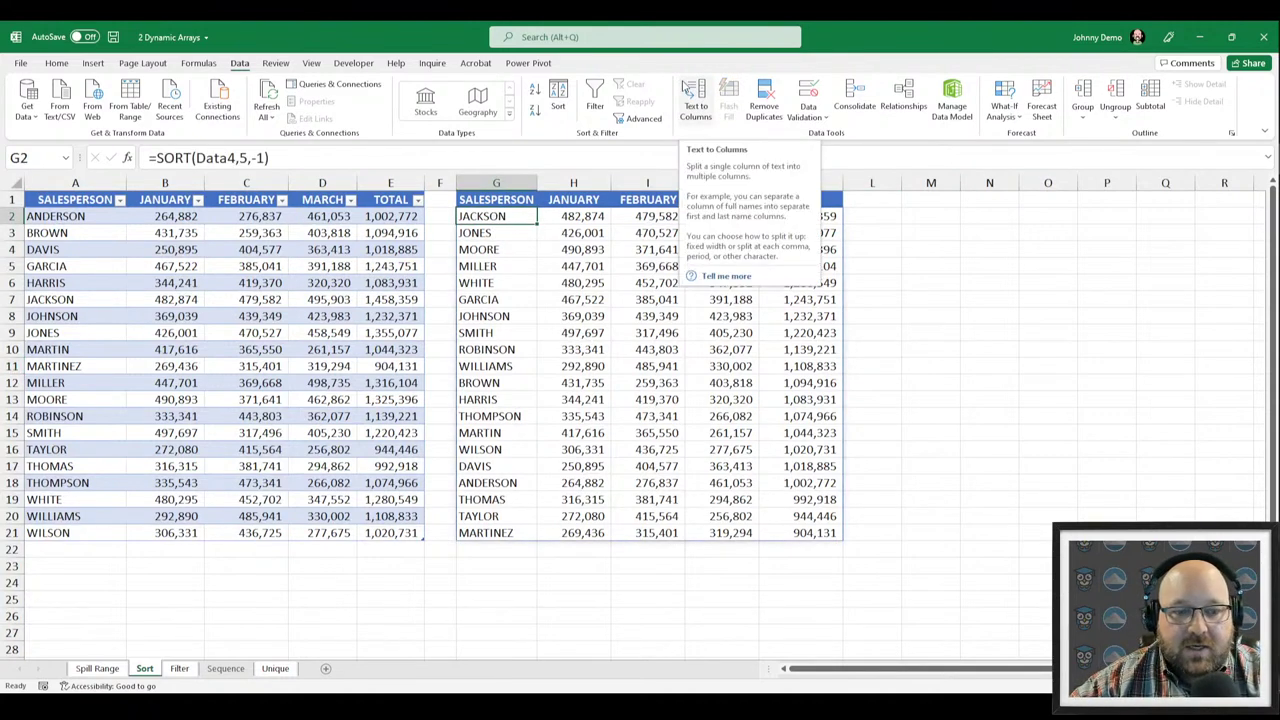
key("Delete")
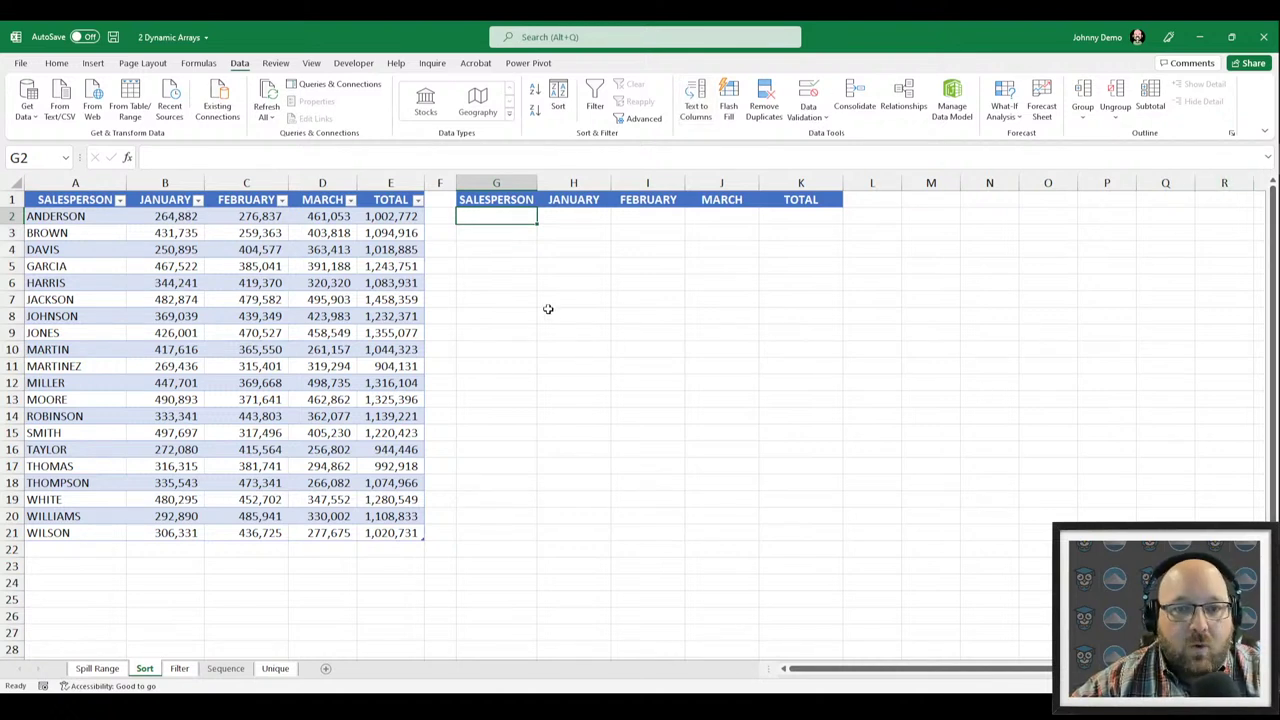
Examine the header row in G1:K1 and the sales table's built-in sort and filter options for the Salesperson and January columns.
left_click_drag(470, 199, 797, 199)
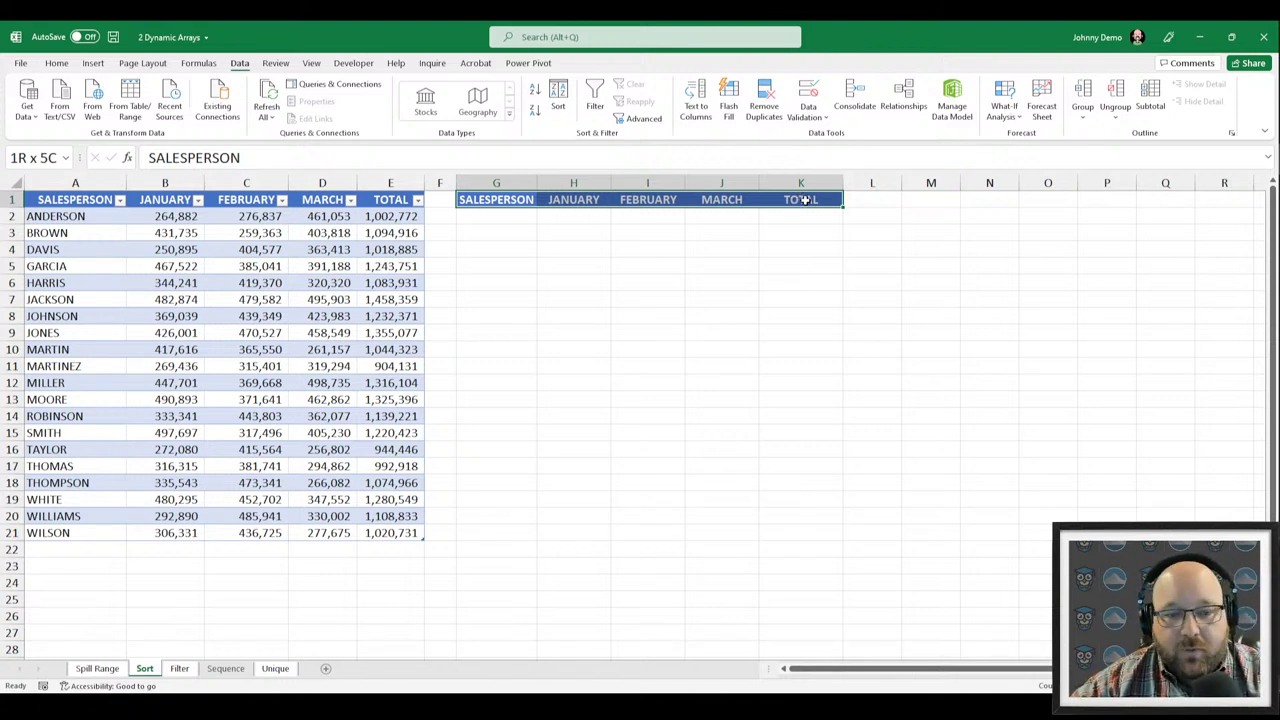
left_click_drag(805, 200, 805, 200)
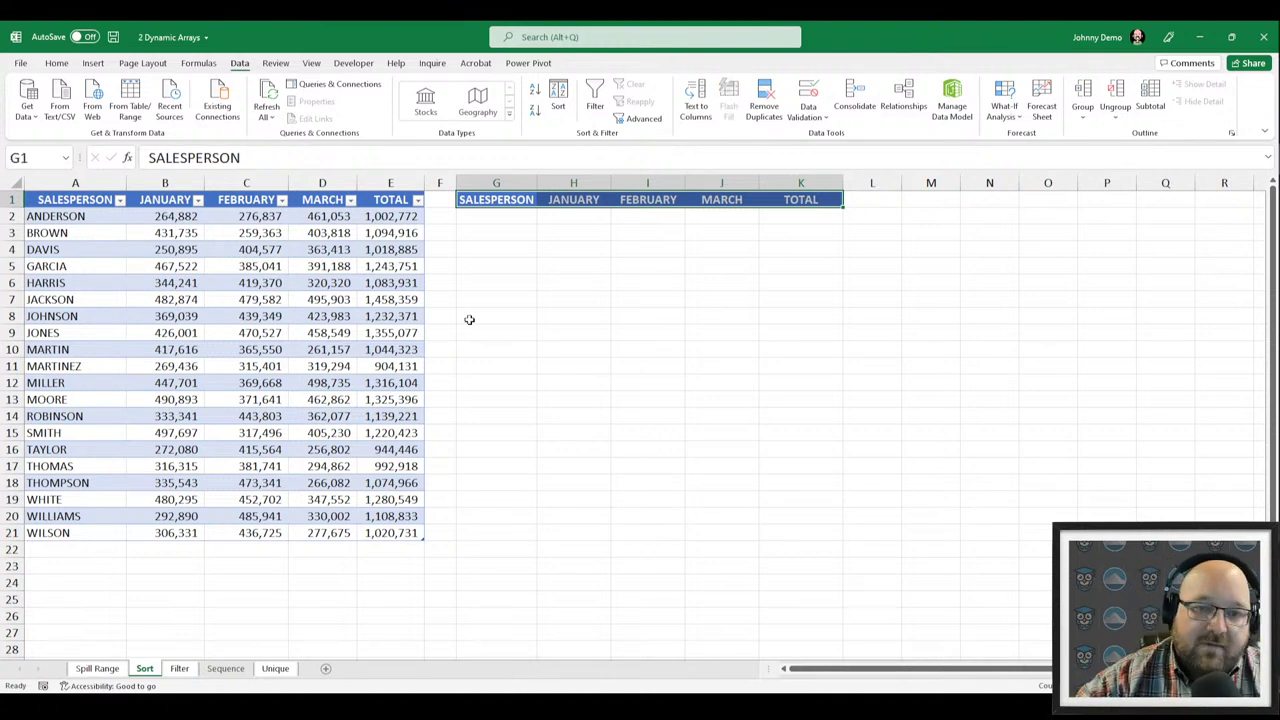
left_click(486, 215)
scroll(897, 498, "up", 3)
scroll(897, 498, "up", 1)
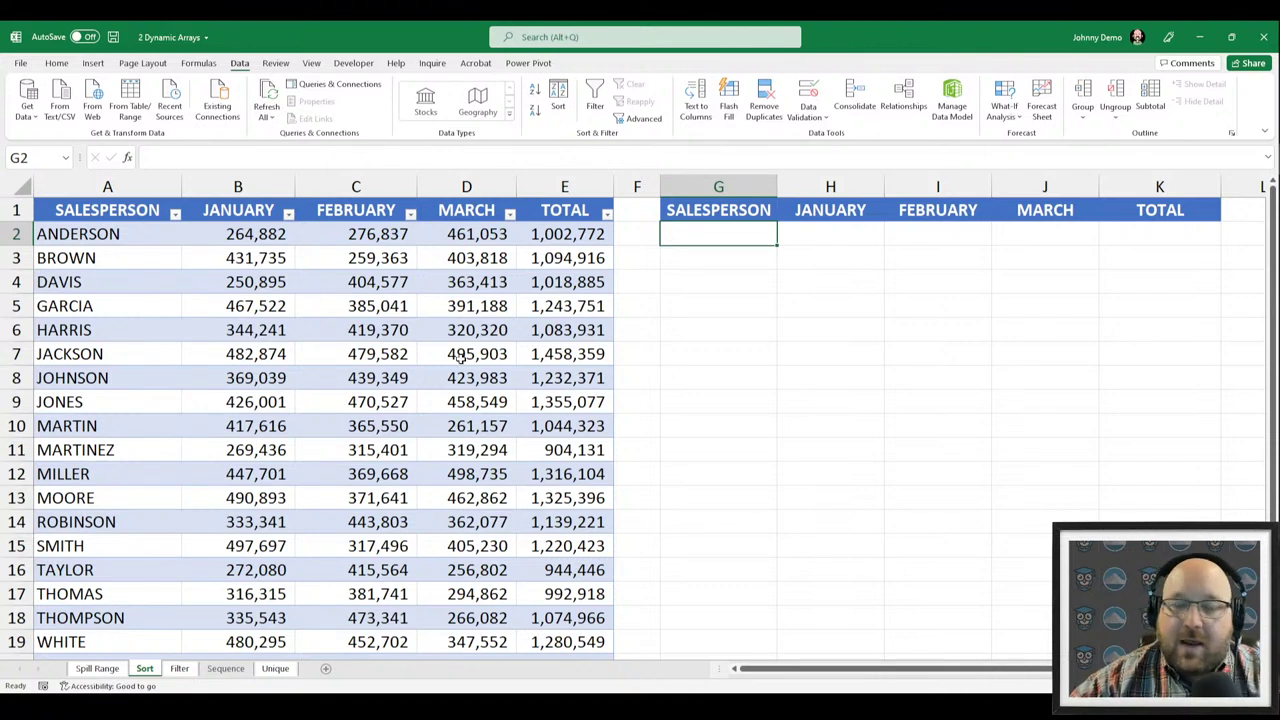
left_click(284, 238)
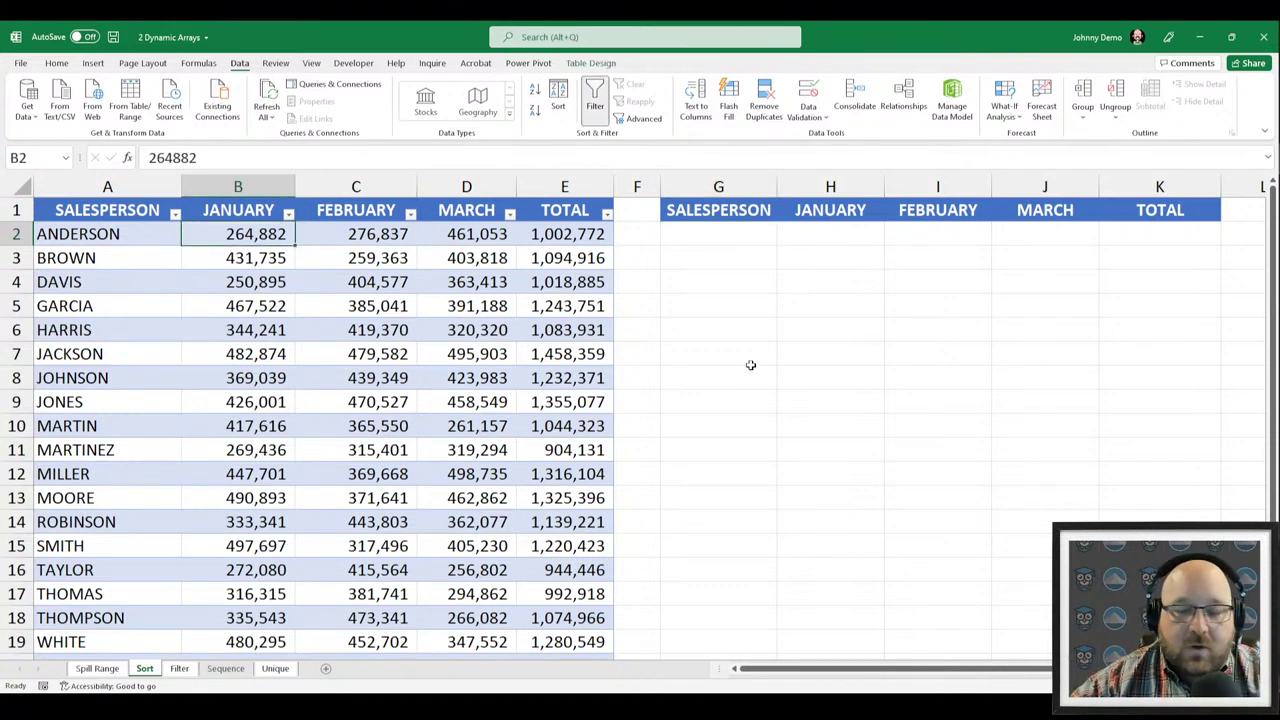
left_click(175, 214)
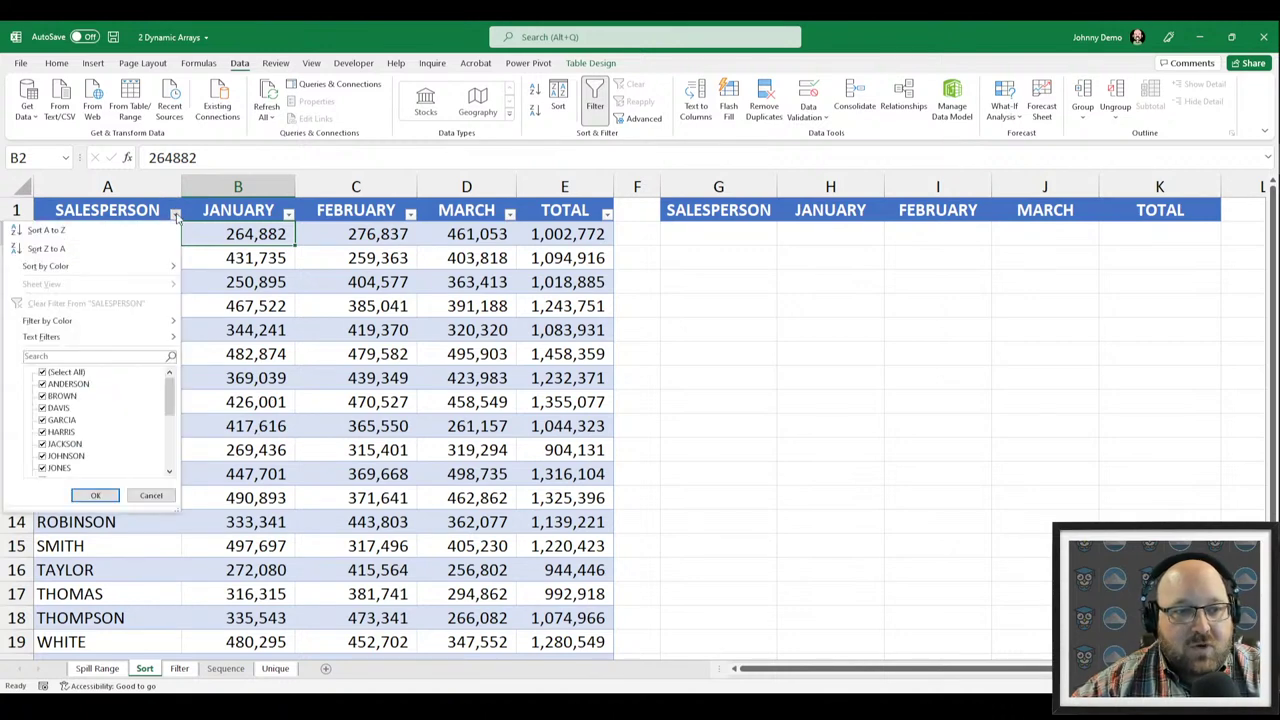
left_click(289, 215)
left_click(289, 215)
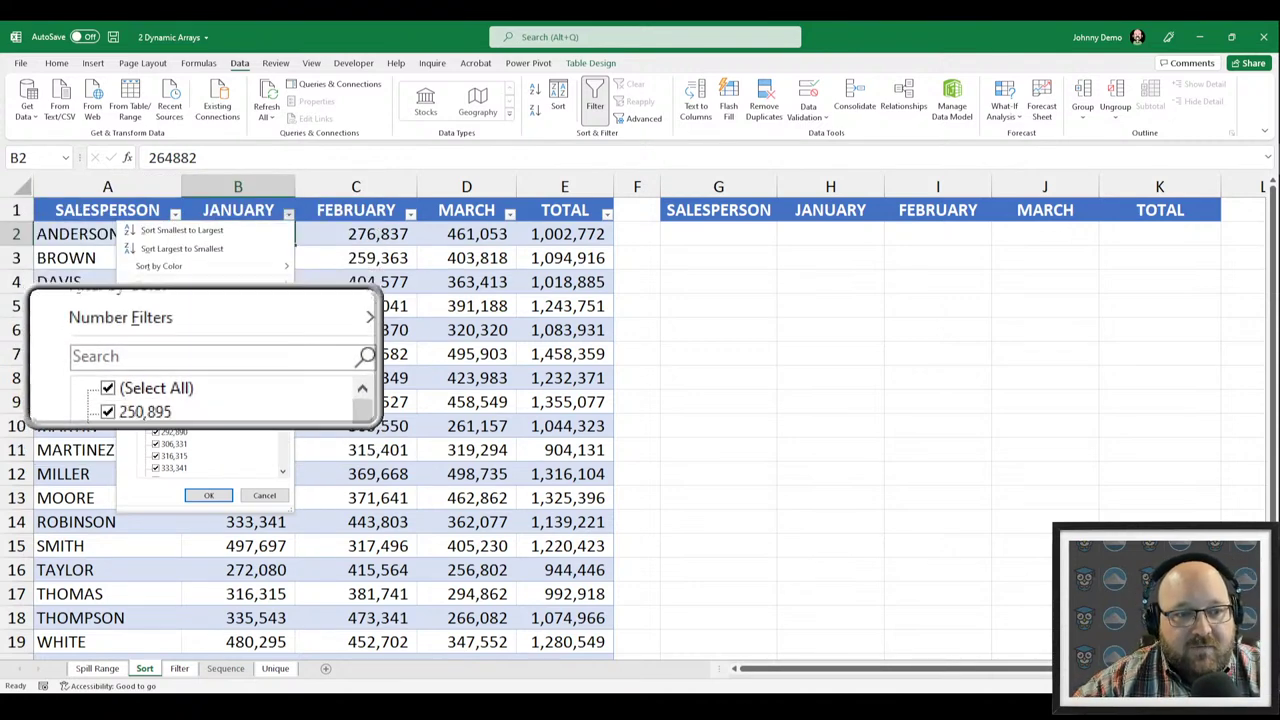
left_click(208, 495)
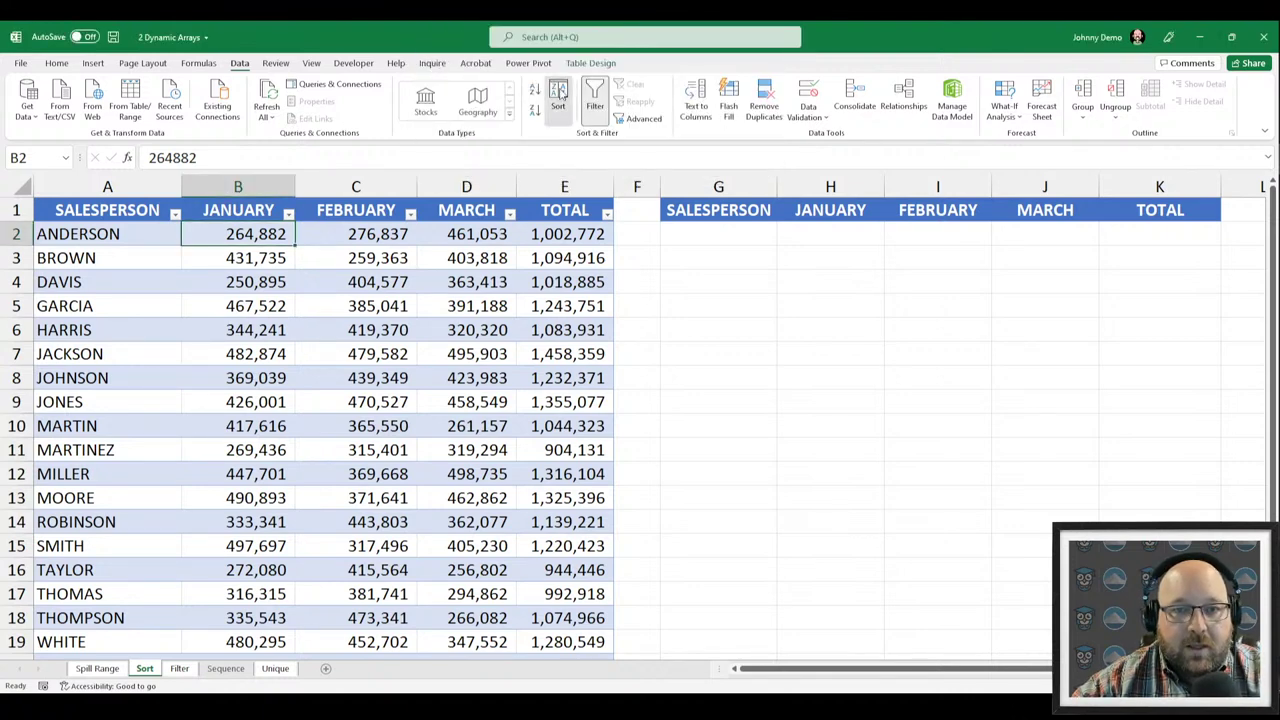
left_click(558, 106)
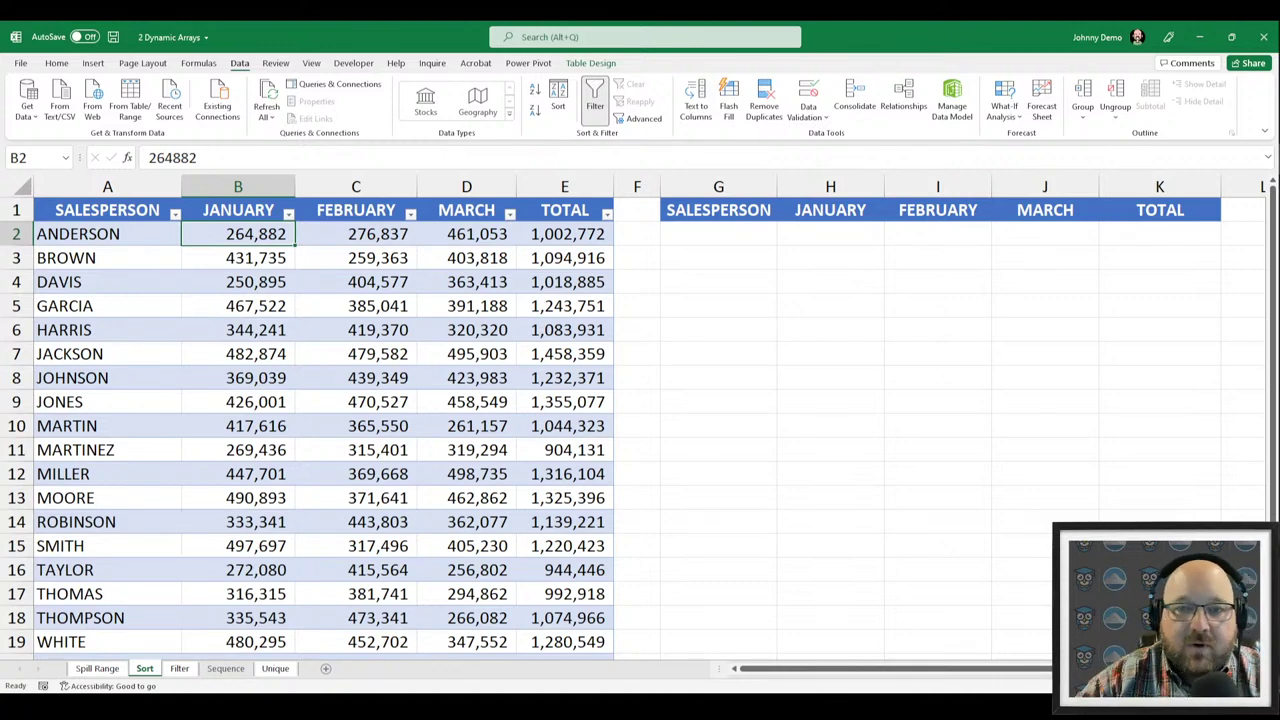
Look up the sales table's name in its design settings and select cell G2.
left_click(565, 233)
left_click(590, 63)
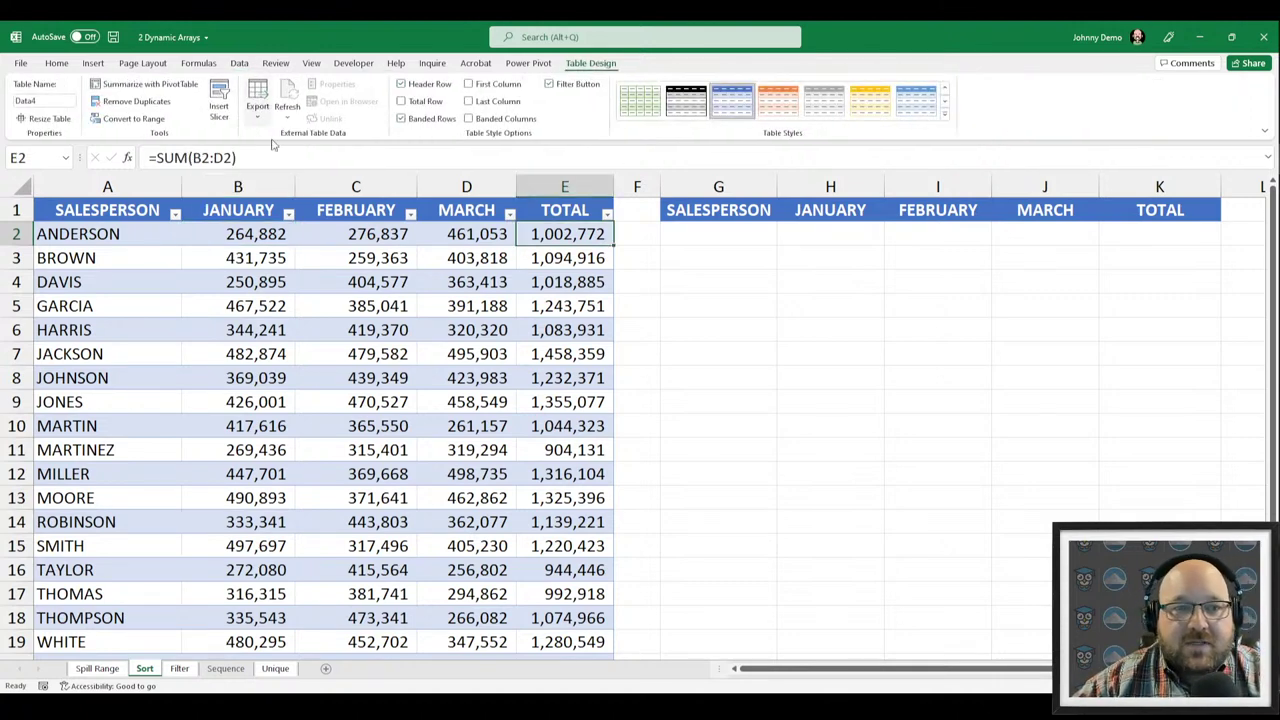
left_click(741, 234)
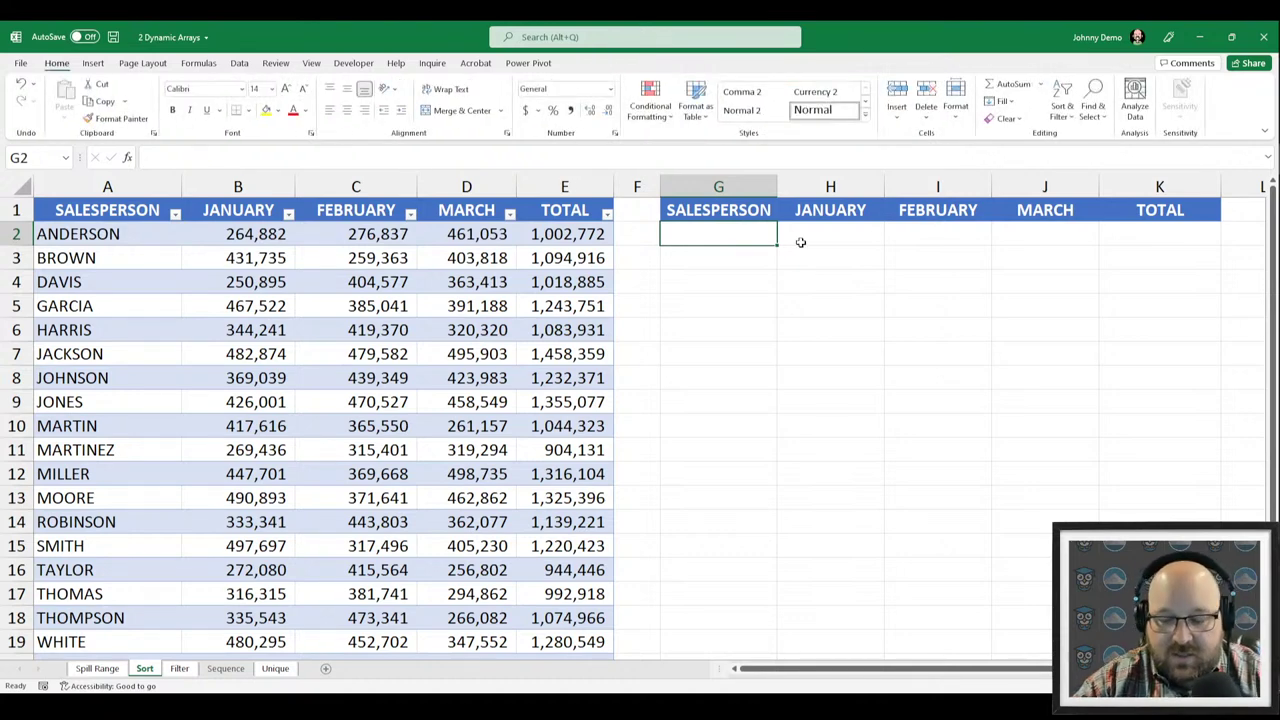
type("=da")
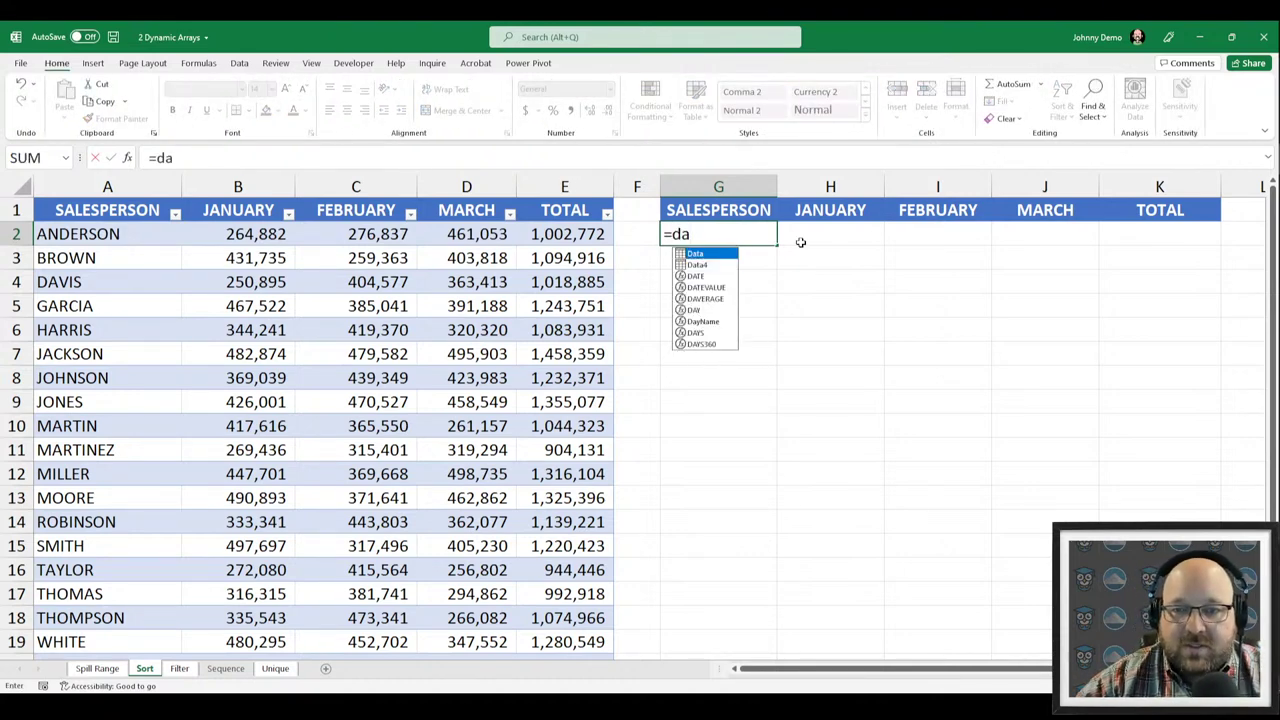
key("Down")
key("Tab")
key("Escape")
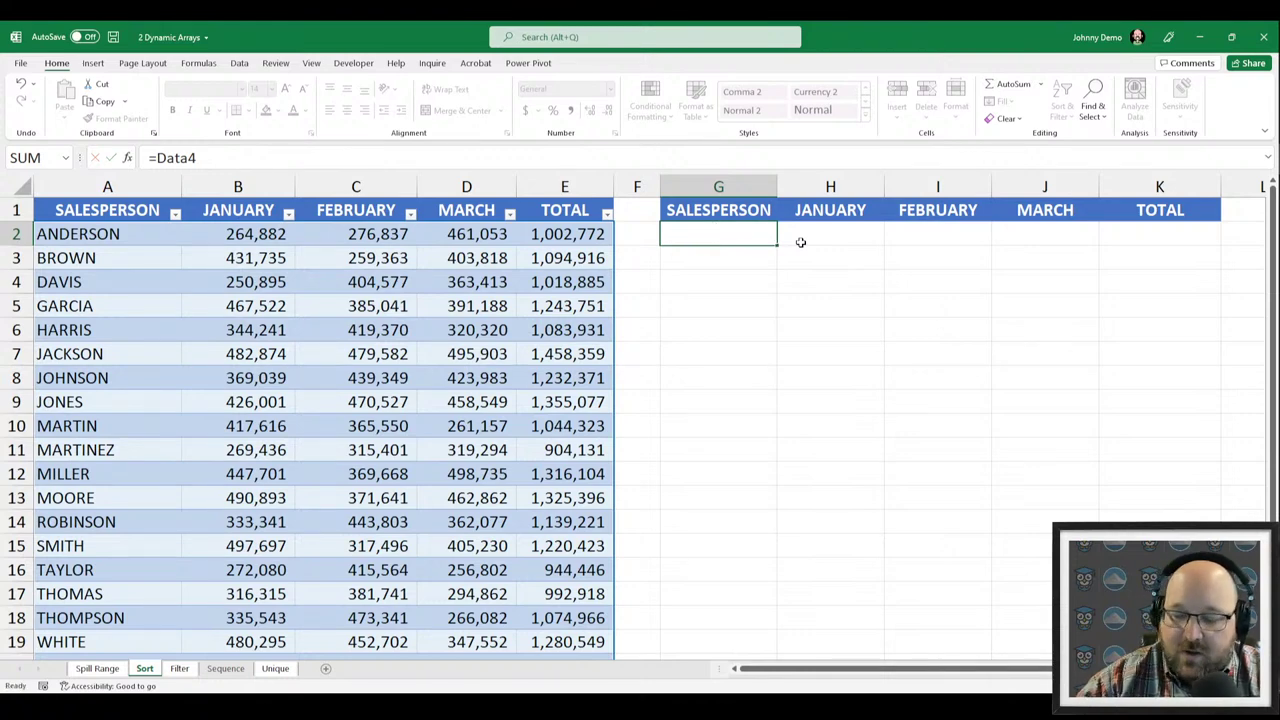
Enter =SORT(Data4,5,-1) in G2 to list the sales table by its fifth column, Total, in descending order.
type("=so")
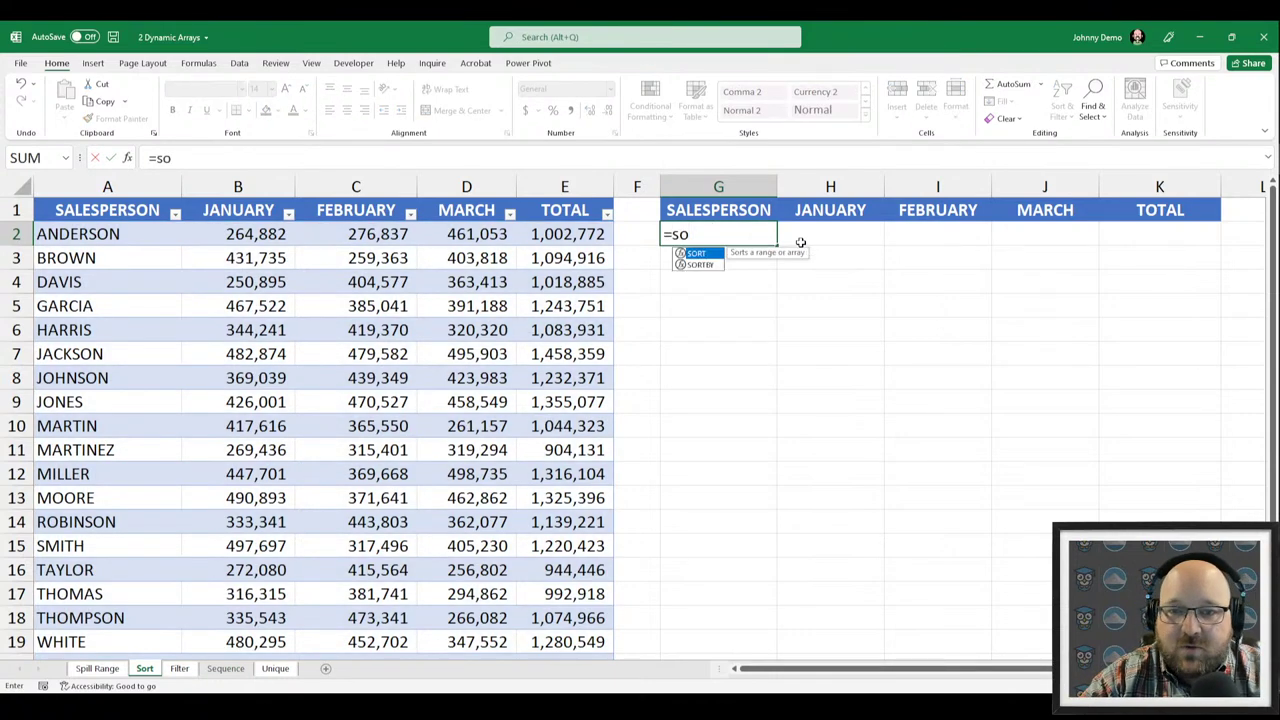
key("Tab")
type("da")
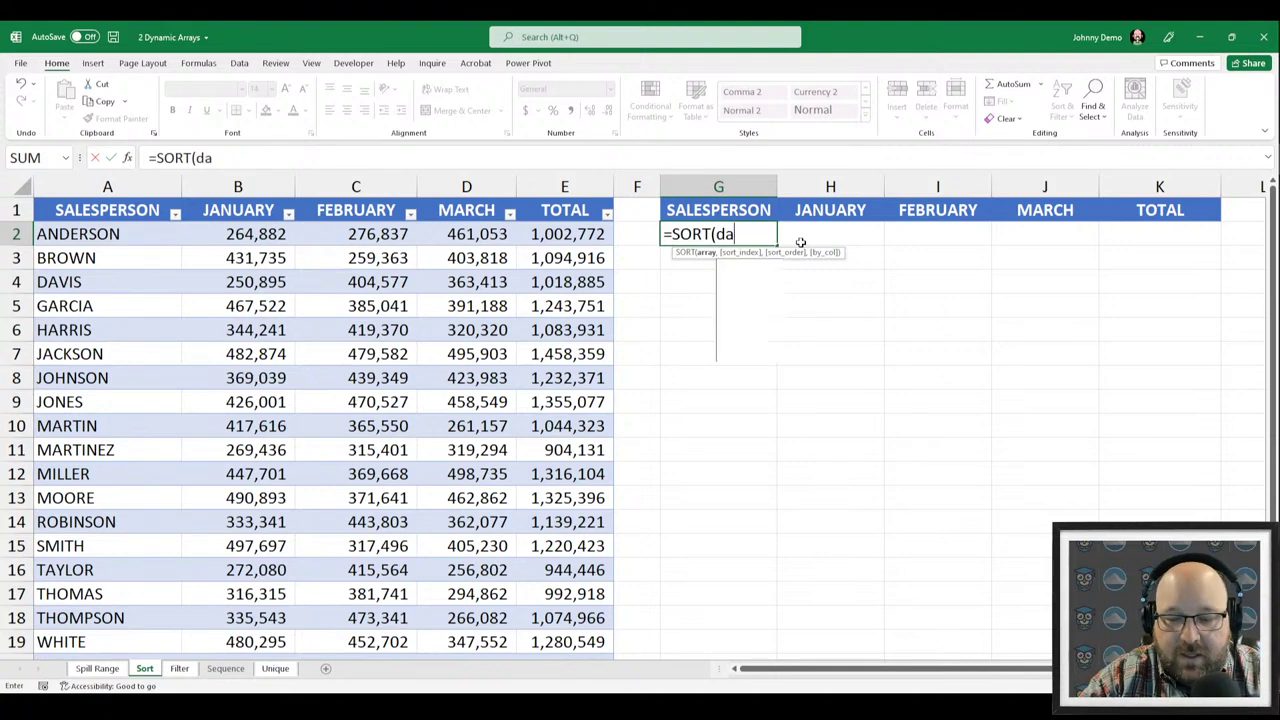
key("Tab")
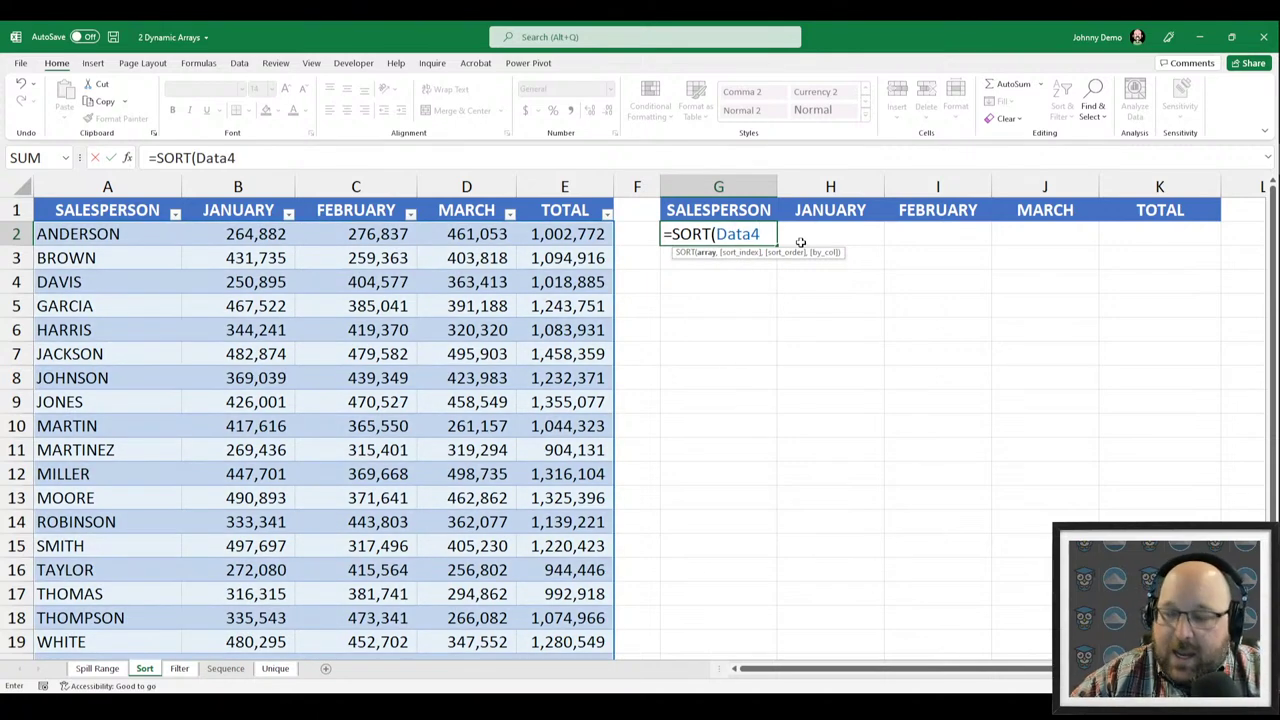
type(",")
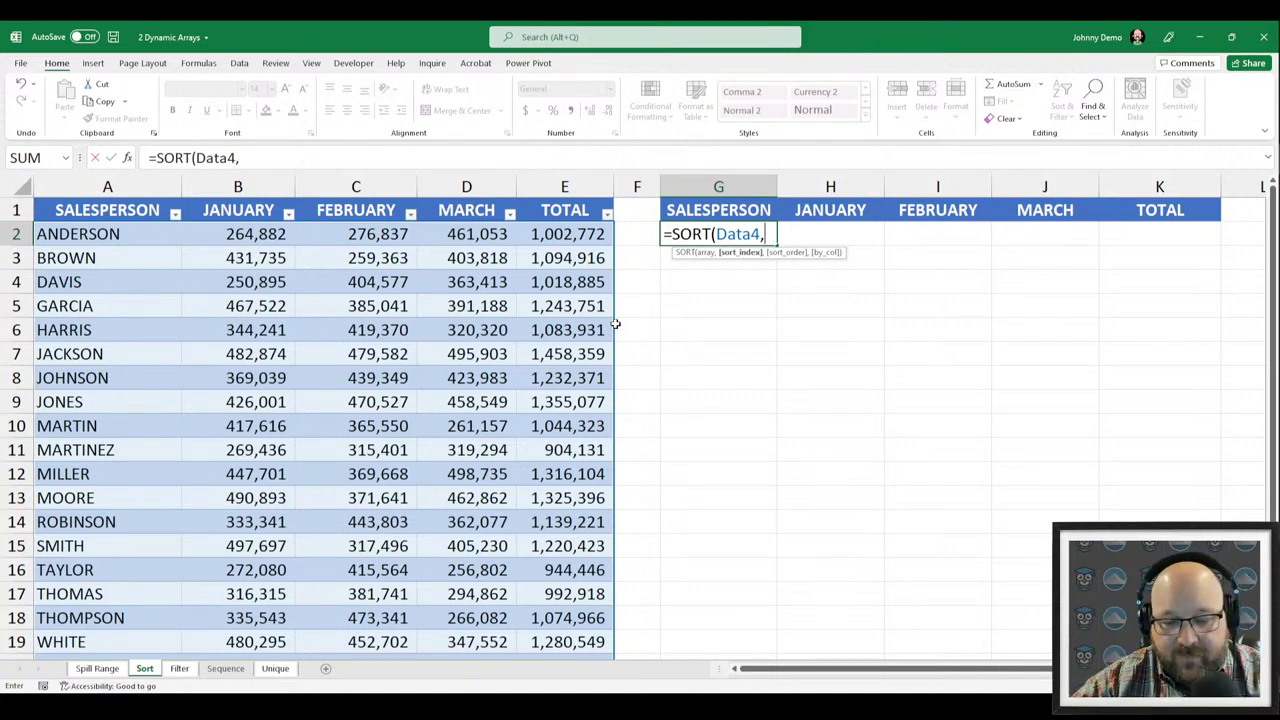
type("5")
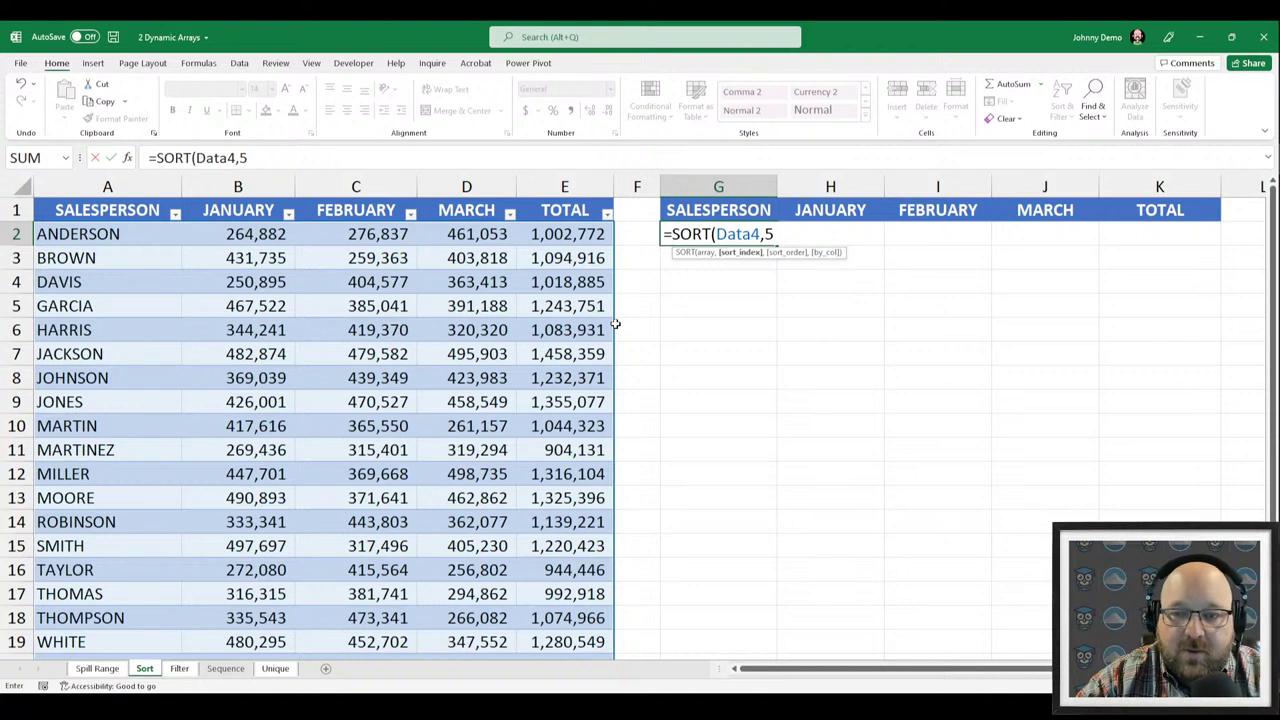
type(",")
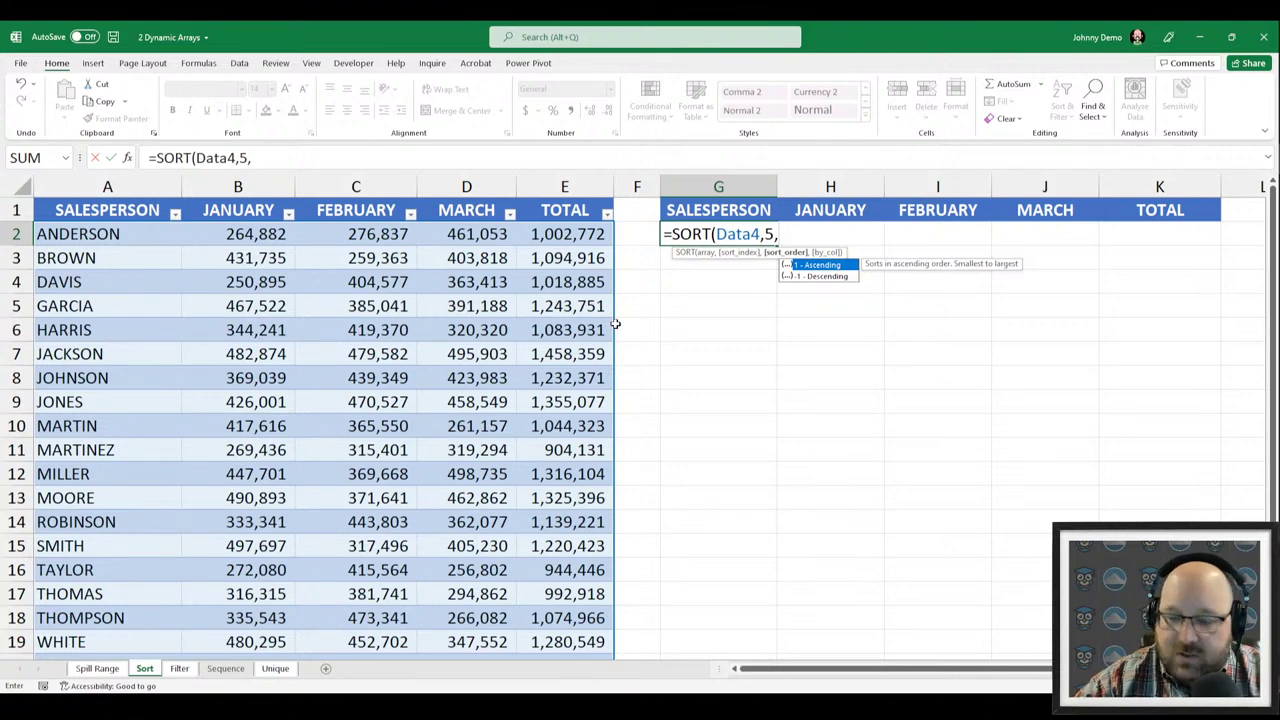
type("-1)")
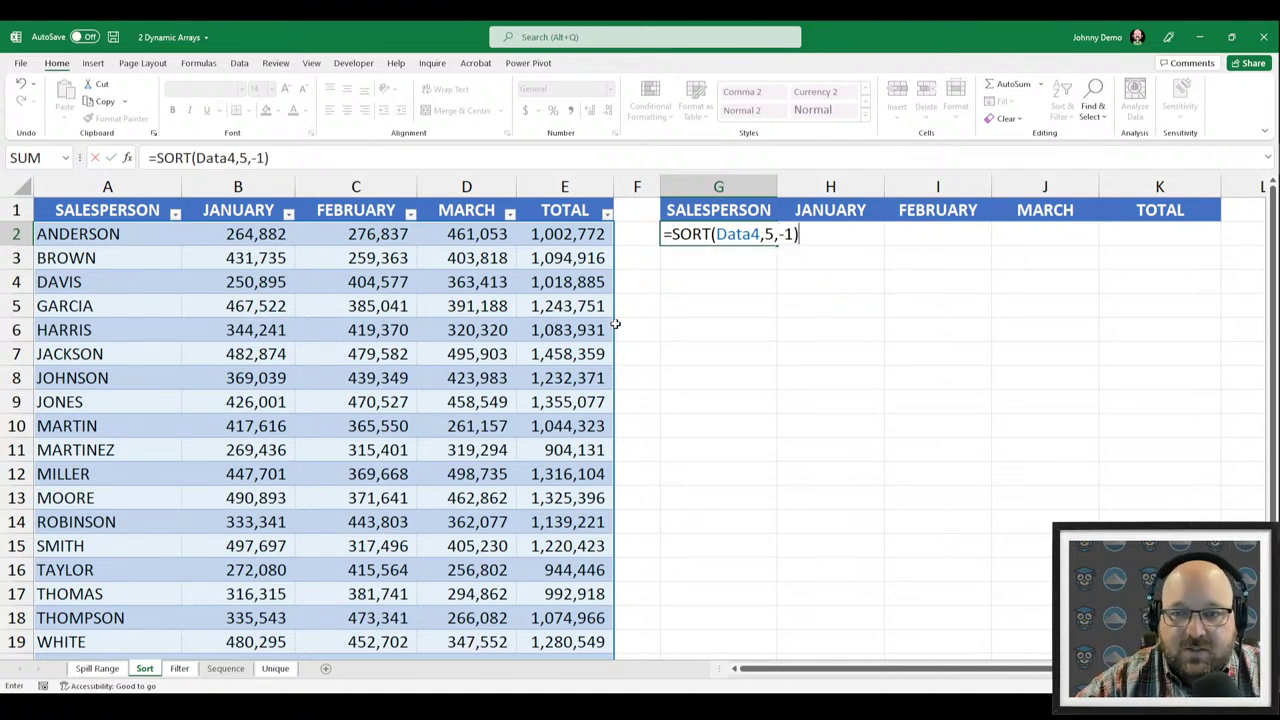
key("Return")
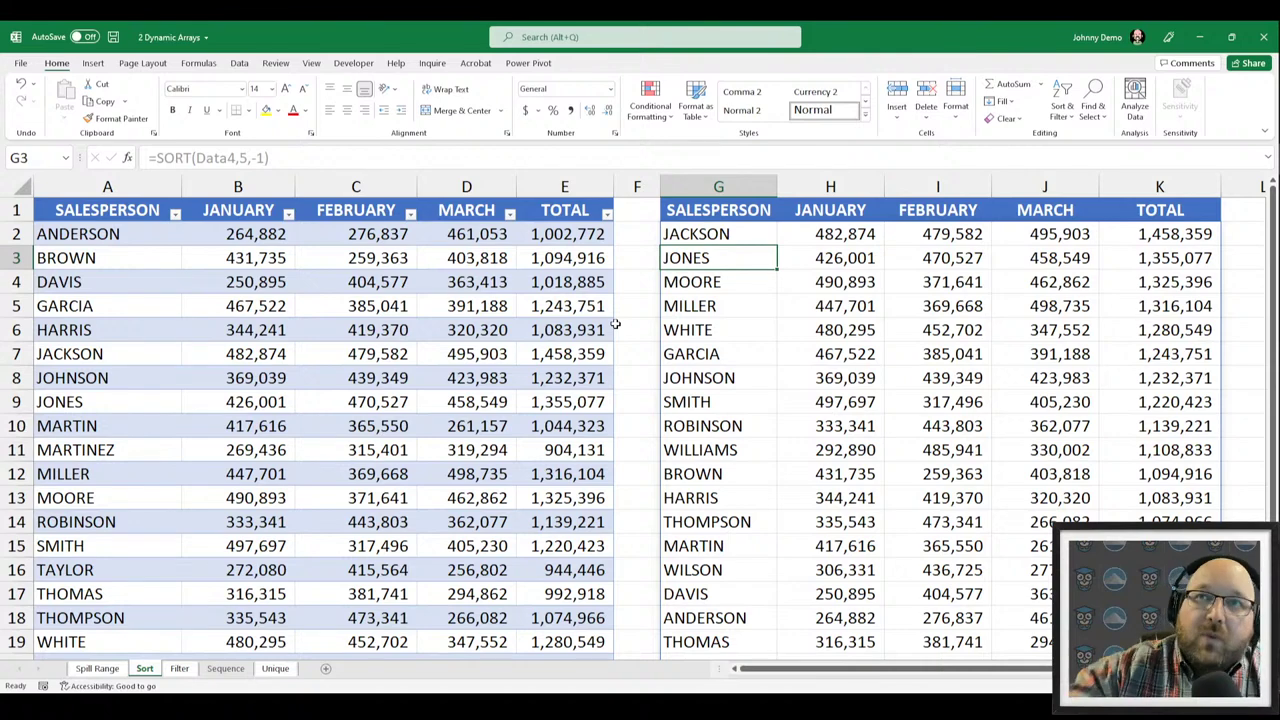
Review the sorted totals and change the sort order argument of the SORT formula in G2 to 1 for ascending.
left_click_drag(1160, 234, 1167, 450)
scroll(1167, 450, "down", 4)
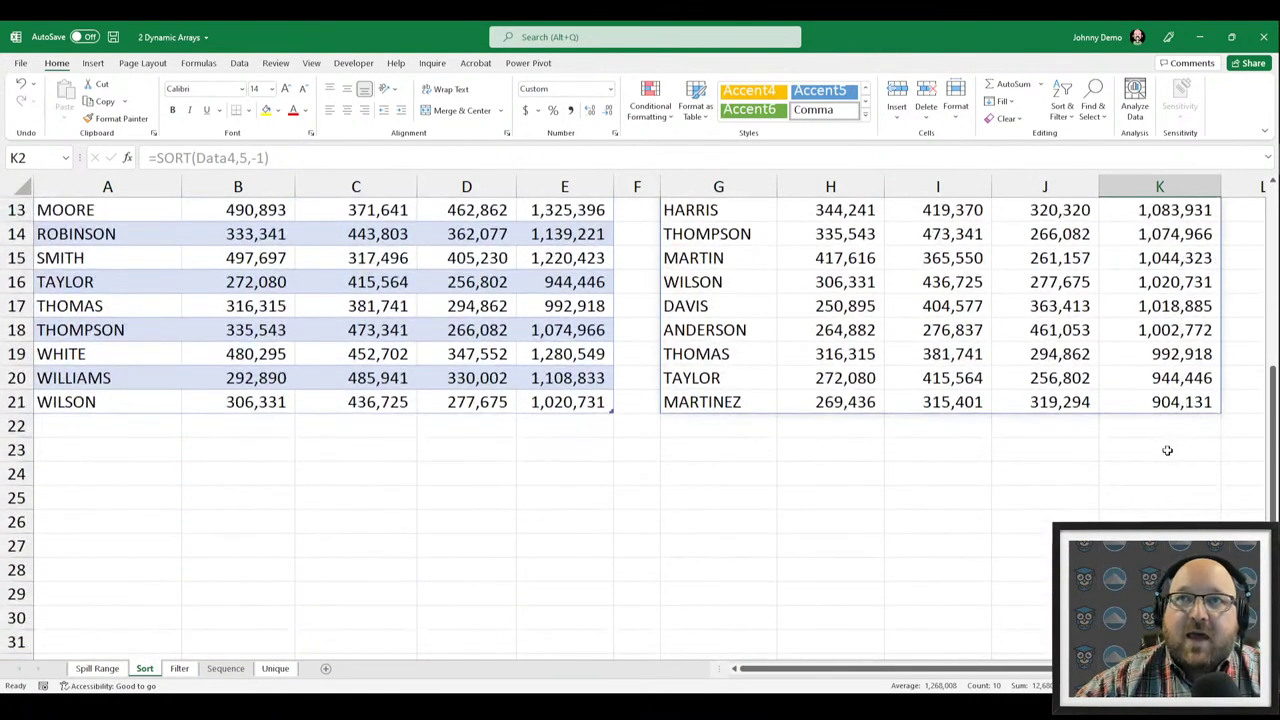
scroll(966, 414, "up", 4)
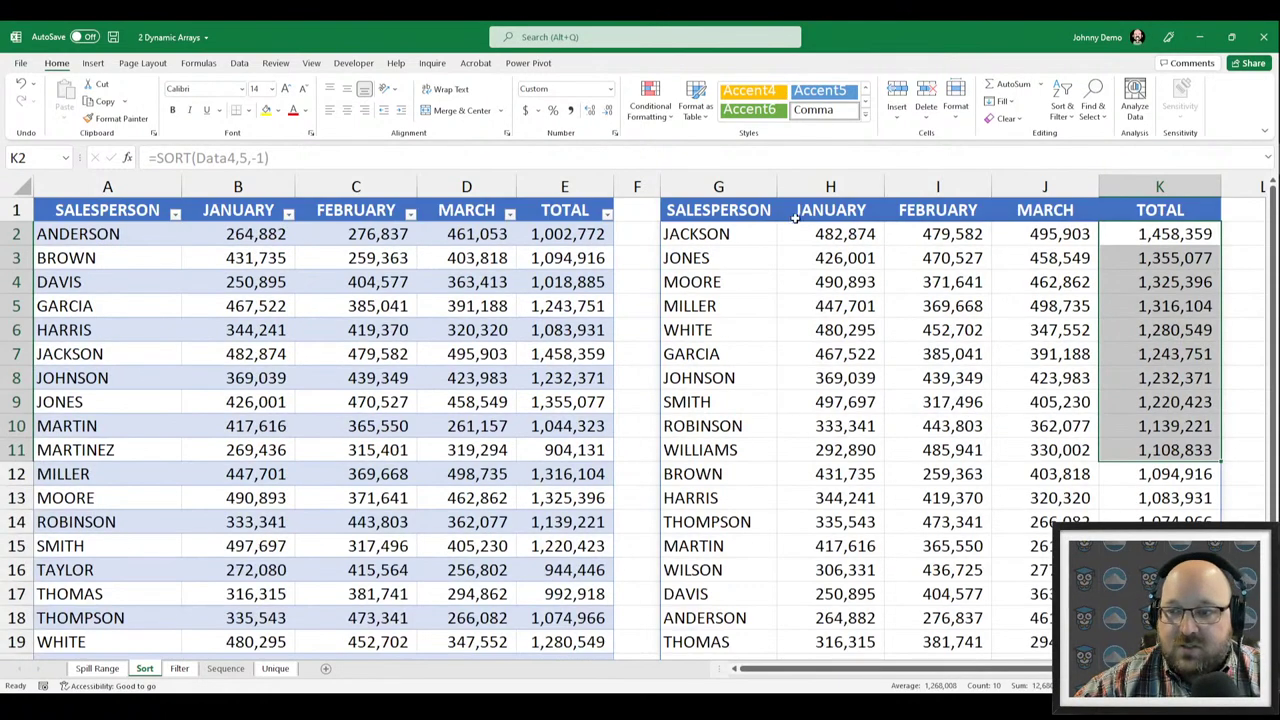
left_click(688, 233)
double_click(726, 232)
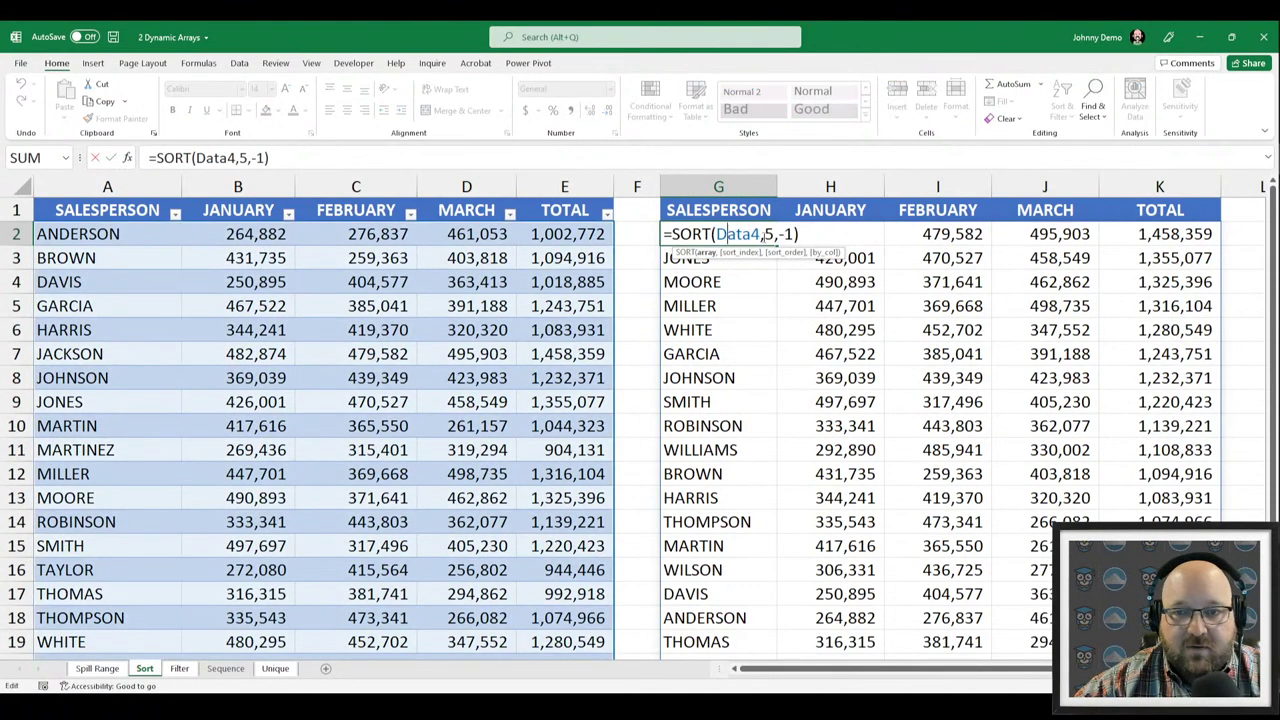
left_click(788, 233)
key("BackSpace")
key("Return")
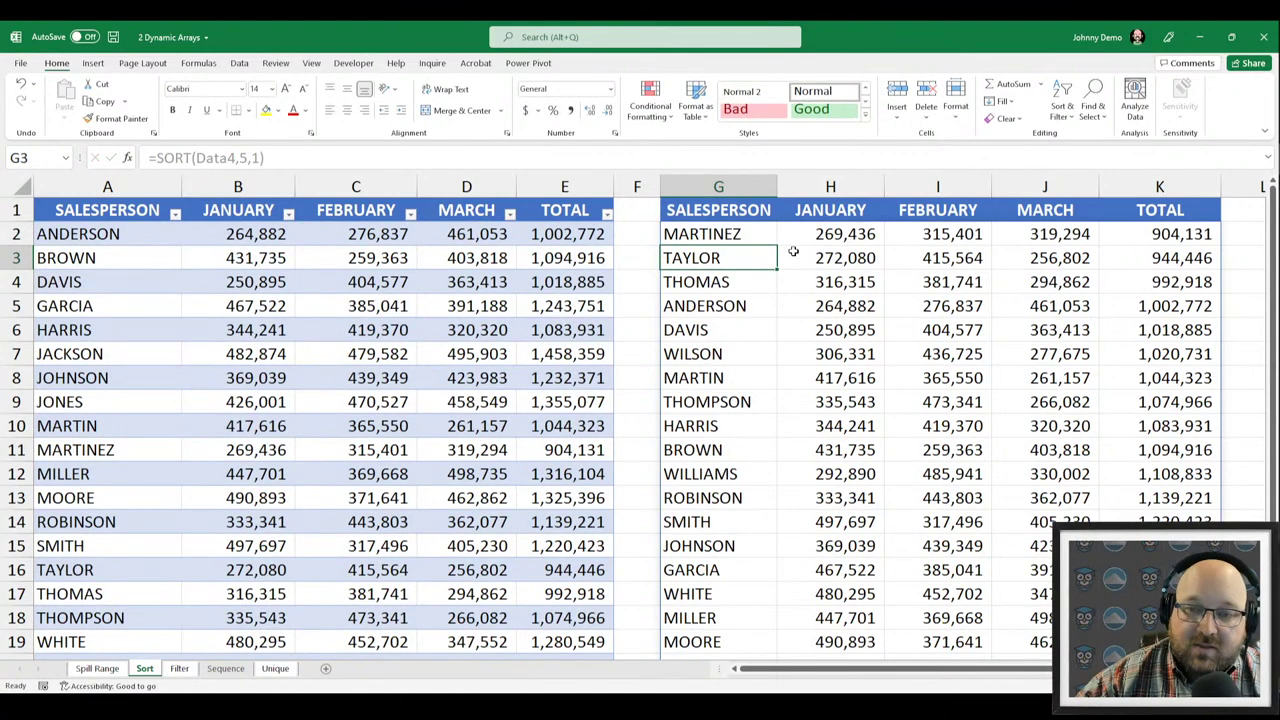
Change the sort index argument of the SORT formula in G2 to 1 to sort by Salesperson, and review the reordered list.
left_click(708, 234)
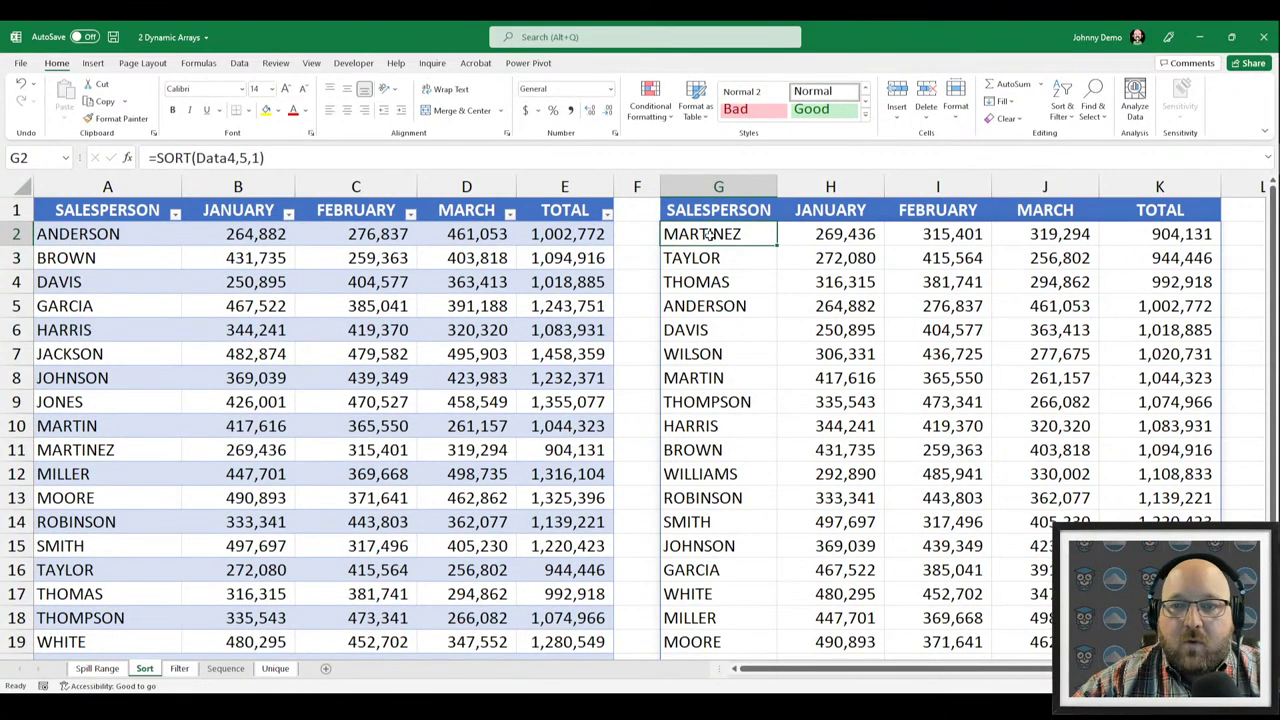
double_click(708, 234)
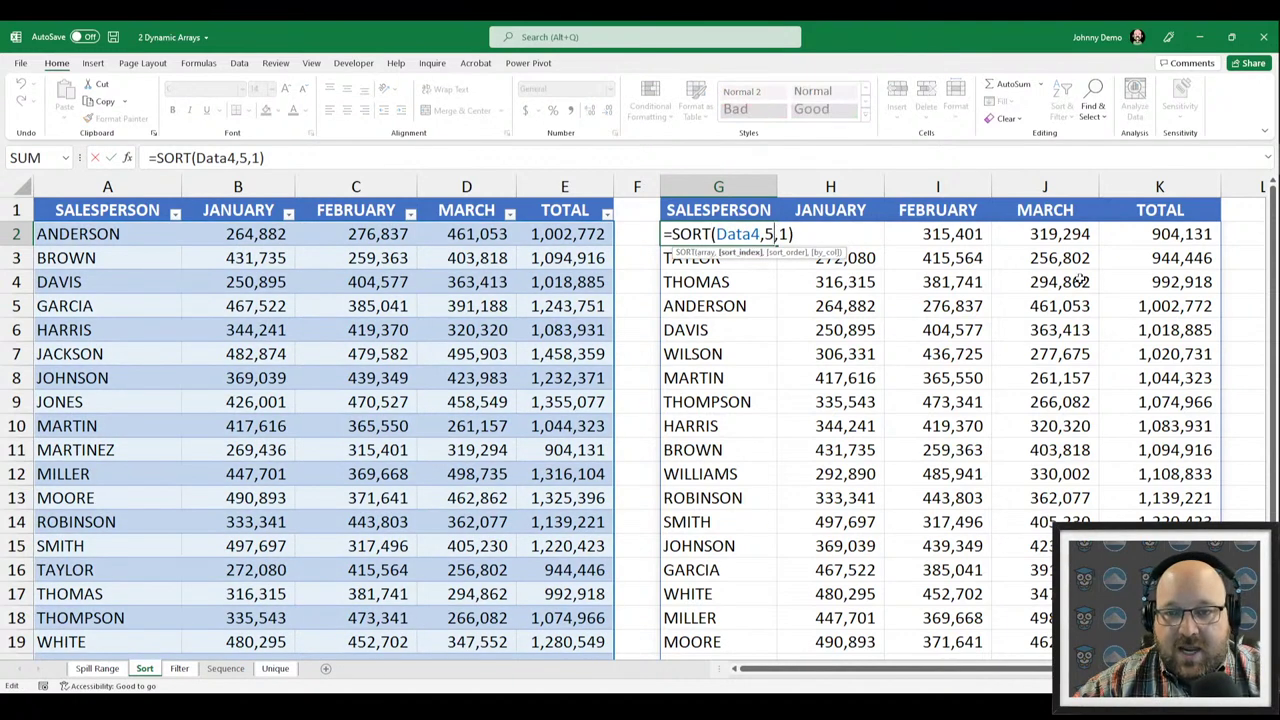
key("BackSpace")
type("1")
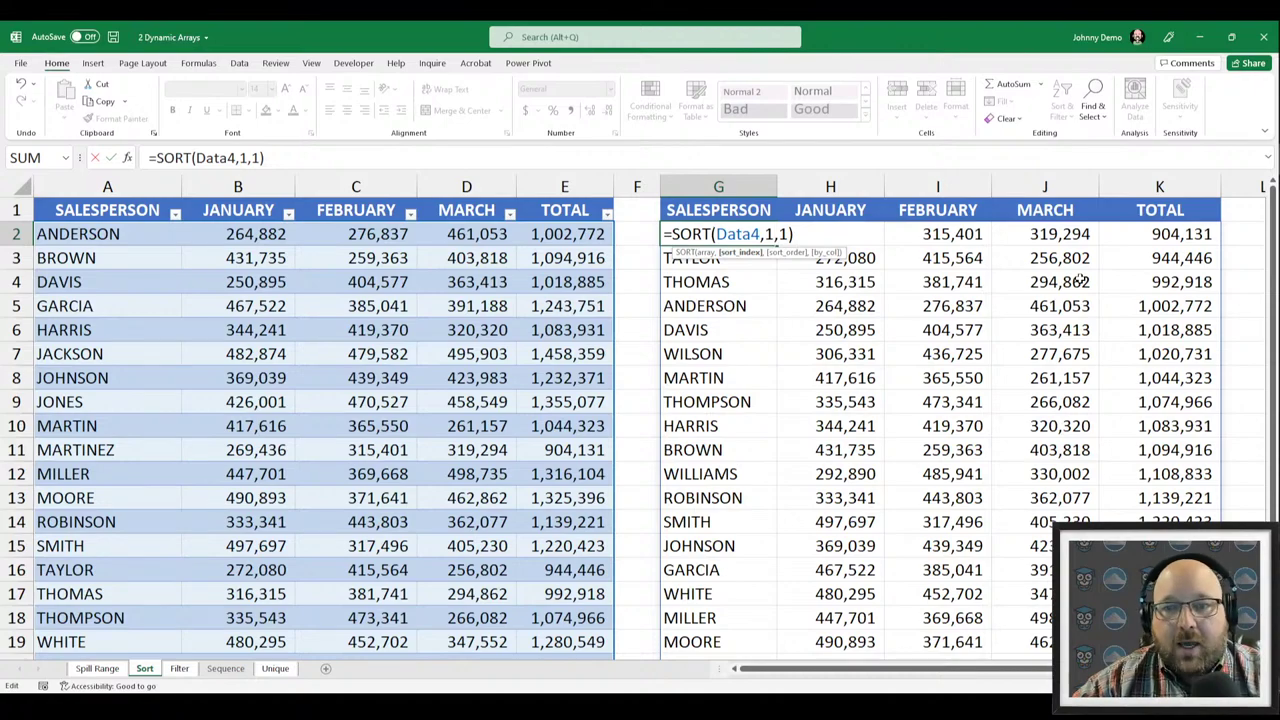
key("Return")
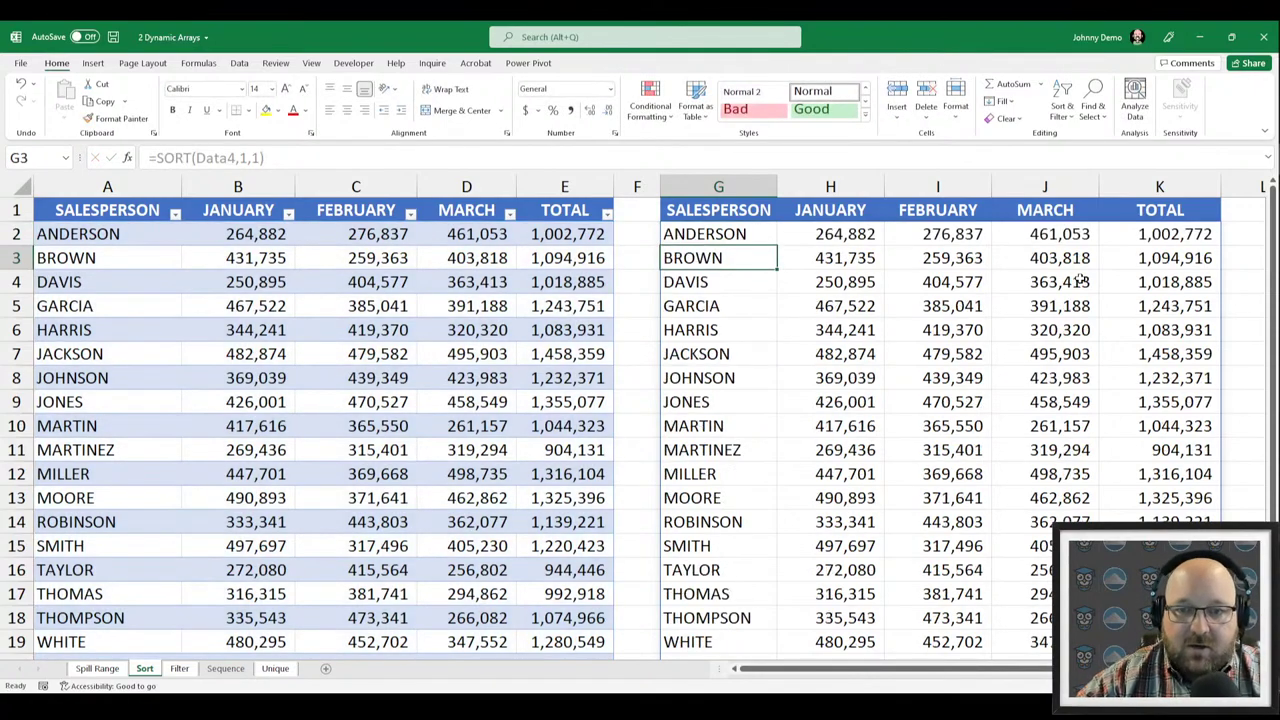
scroll(949, 346, "down", 4)
scroll(756, 401, "up", 3)
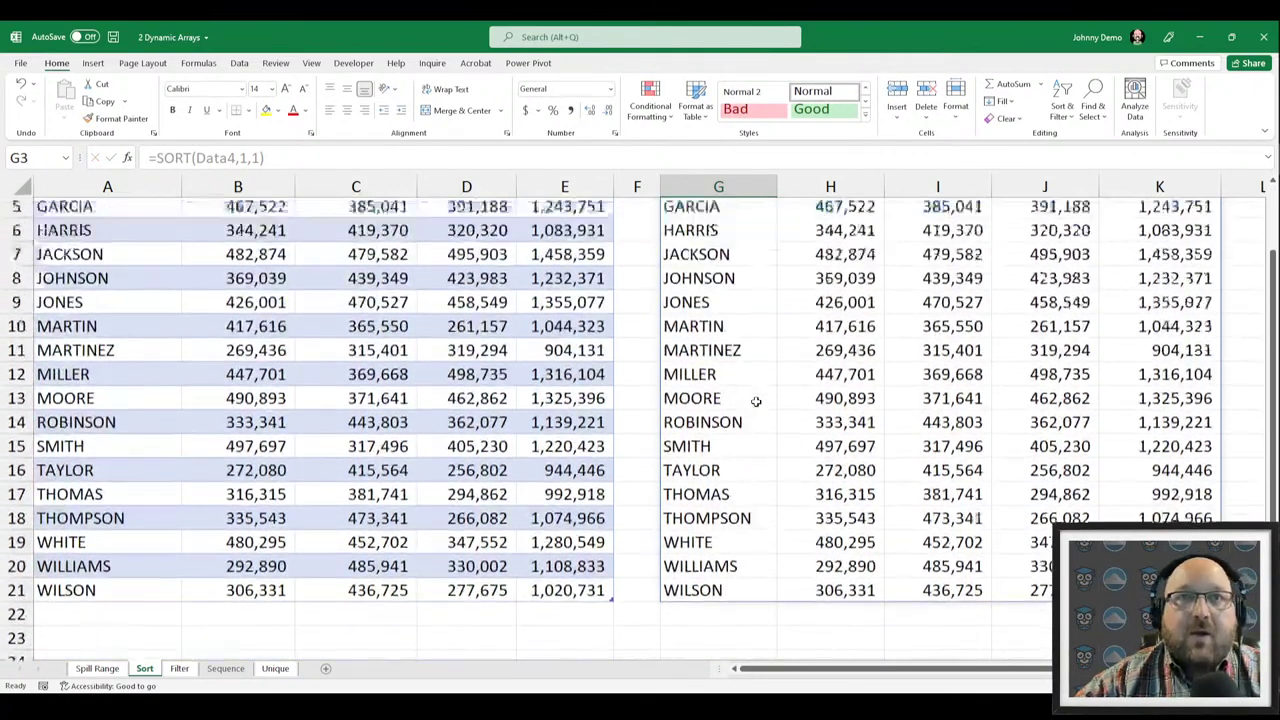
scroll(756, 401, "up", 2)
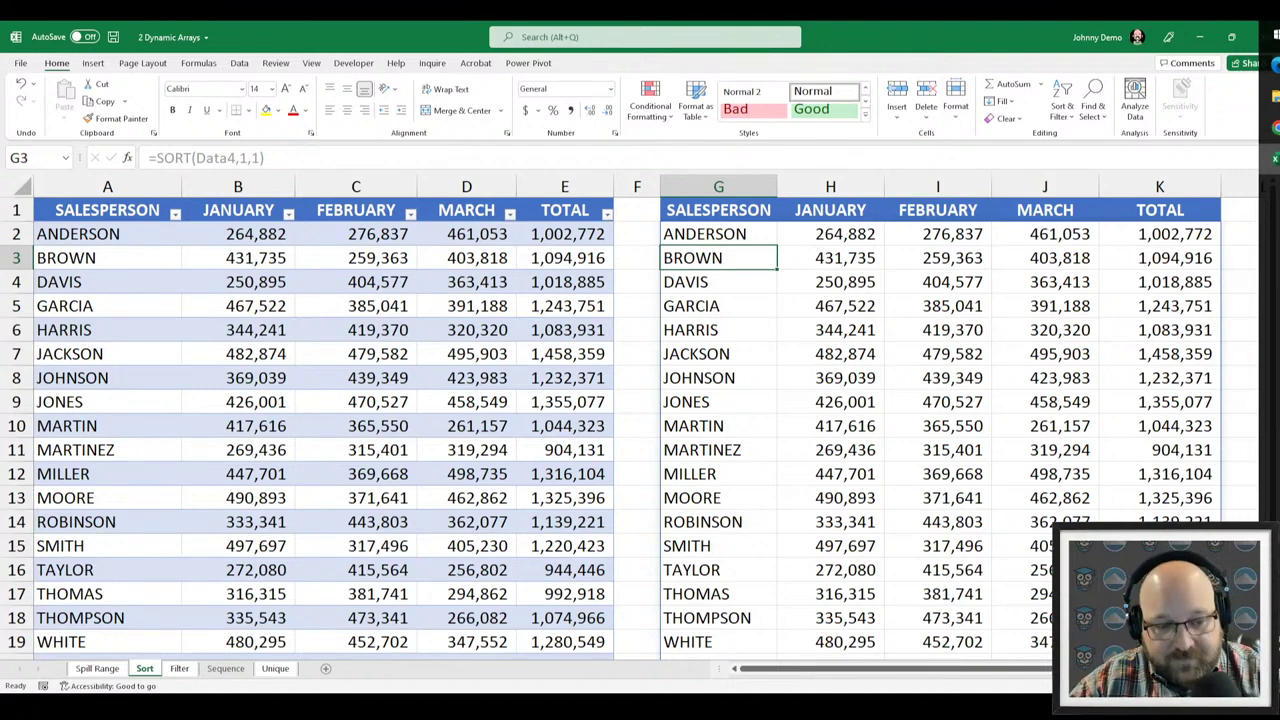
Open the Filter sheet and look at the built-in sort and filter commands available for its sales table.
left_click(193, 669)
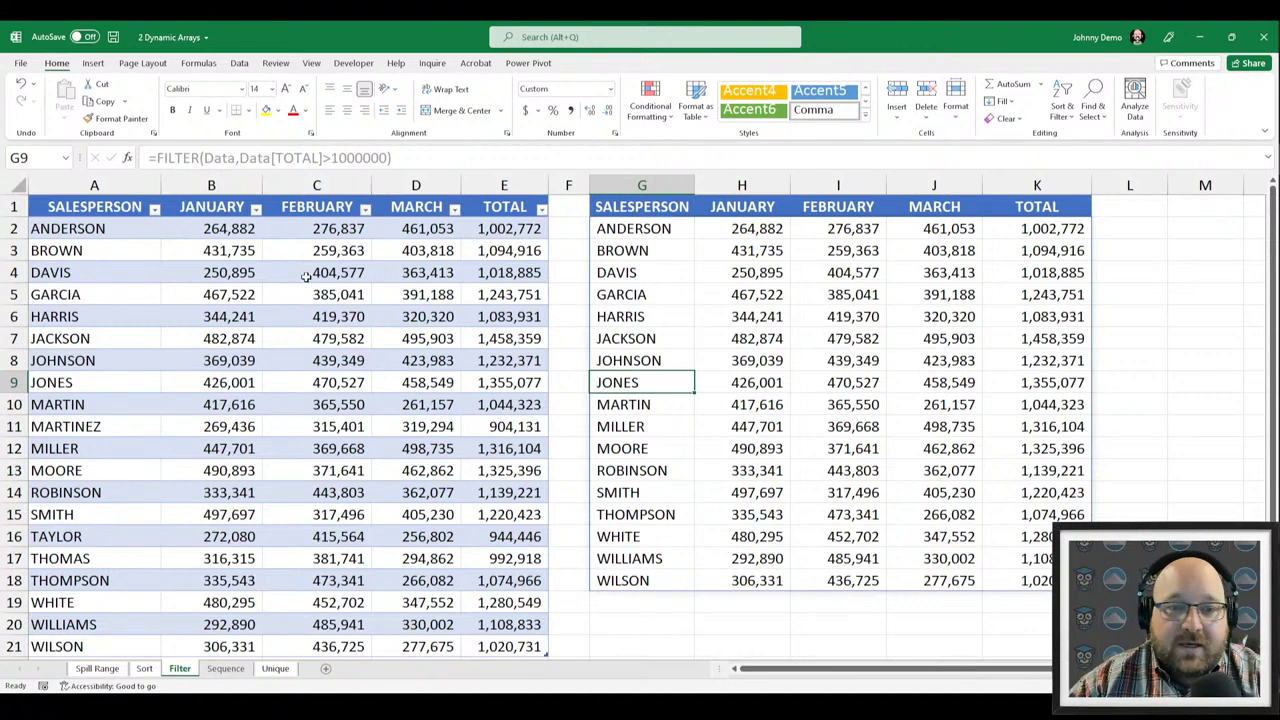
left_click(270, 318)
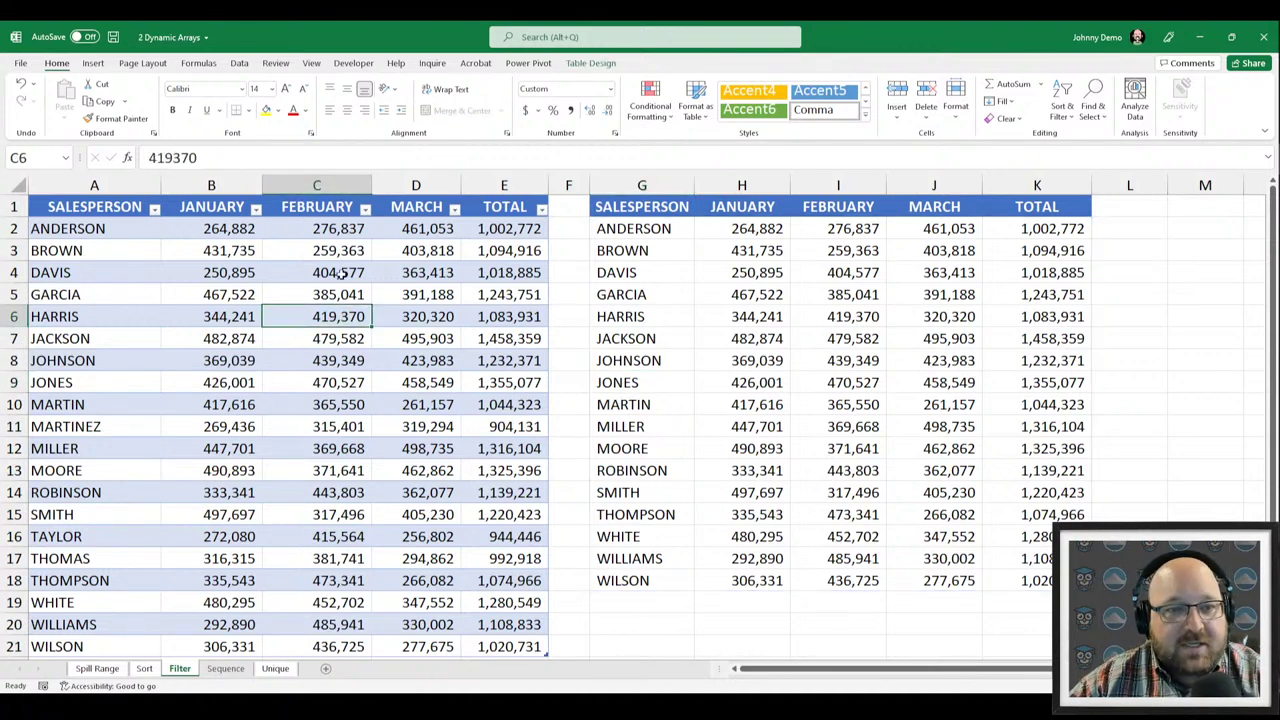
left_click(247, 65)
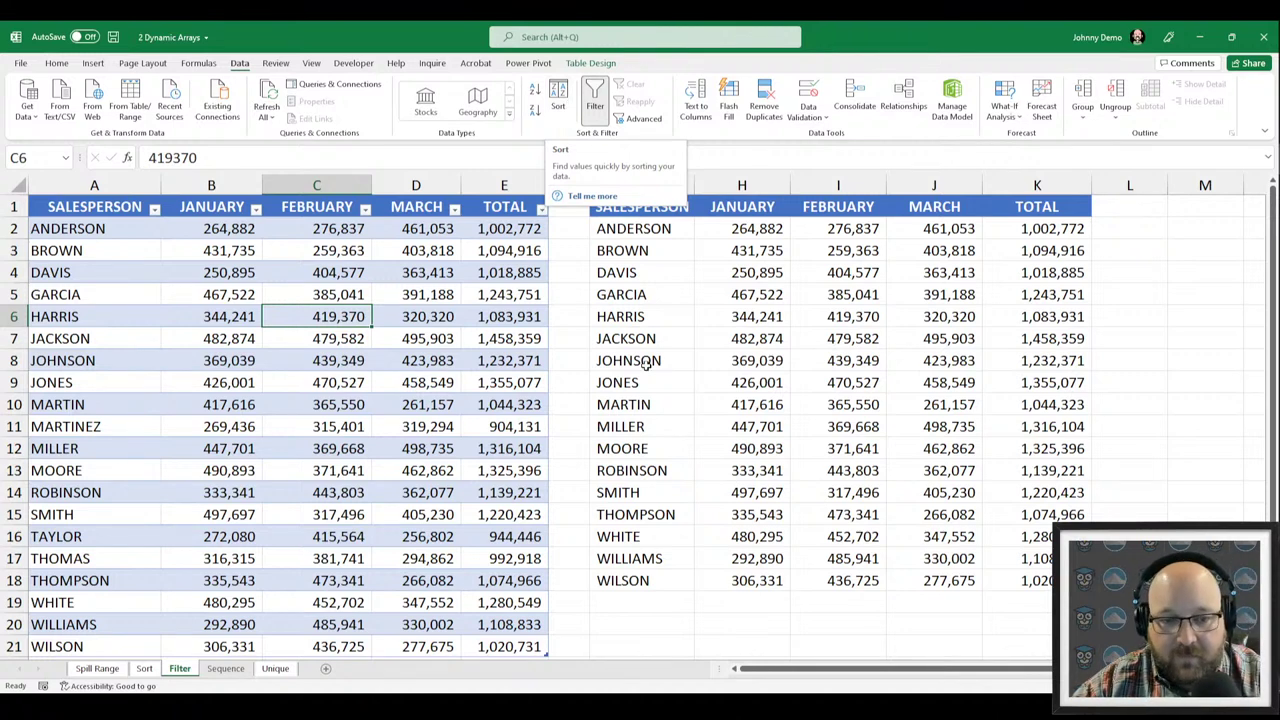
left_click(203, 382)
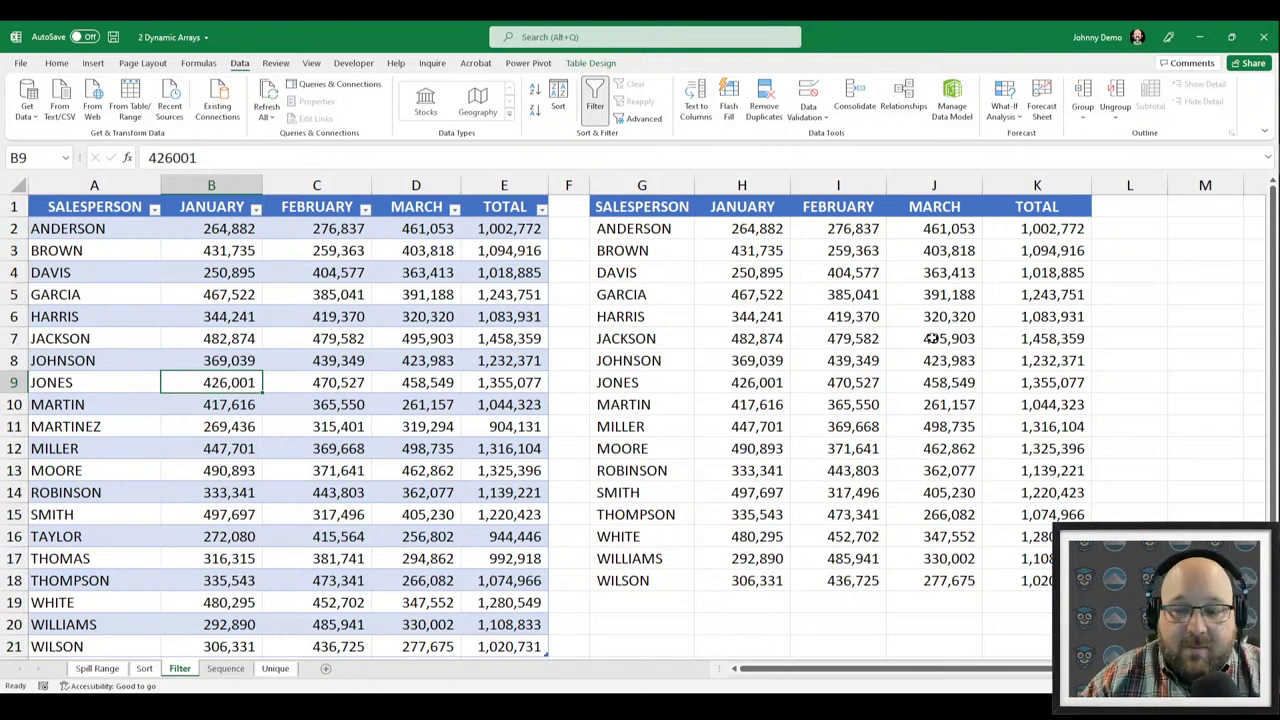
Clear the existing FILTER formula from G2 and look up the sales table's name in its design settings.
left_click(651, 228)
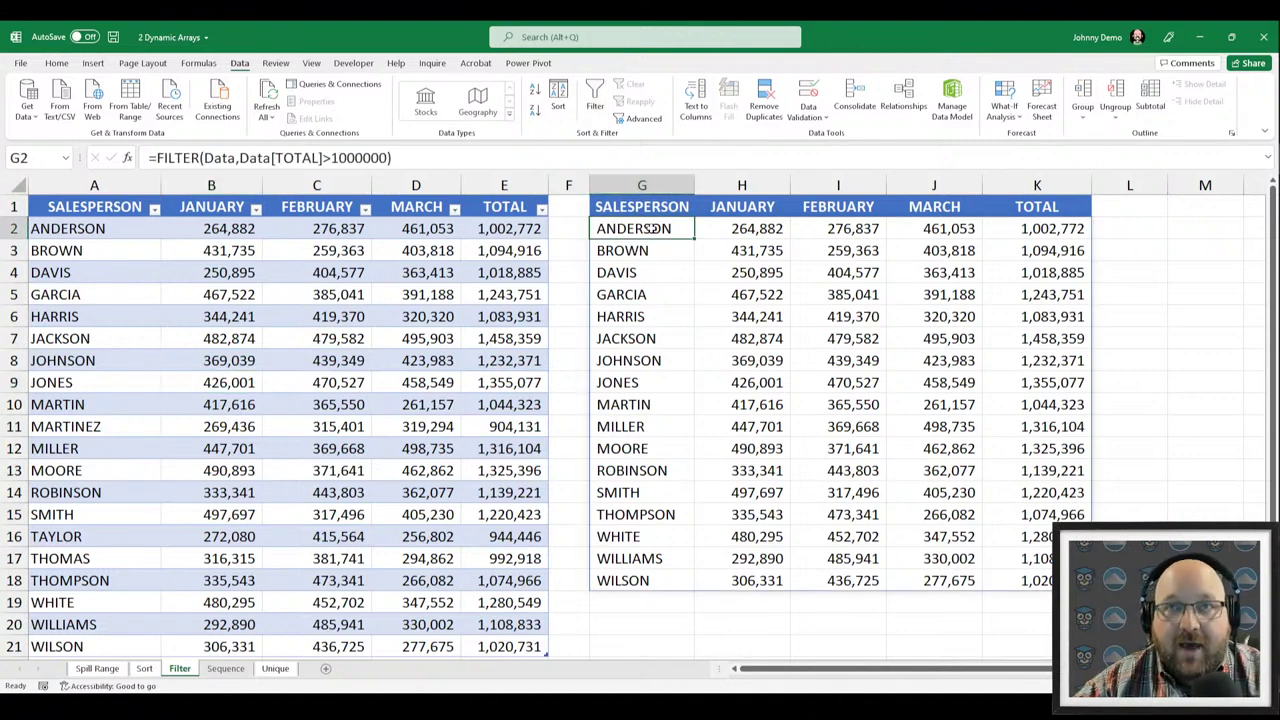
key("Delete")
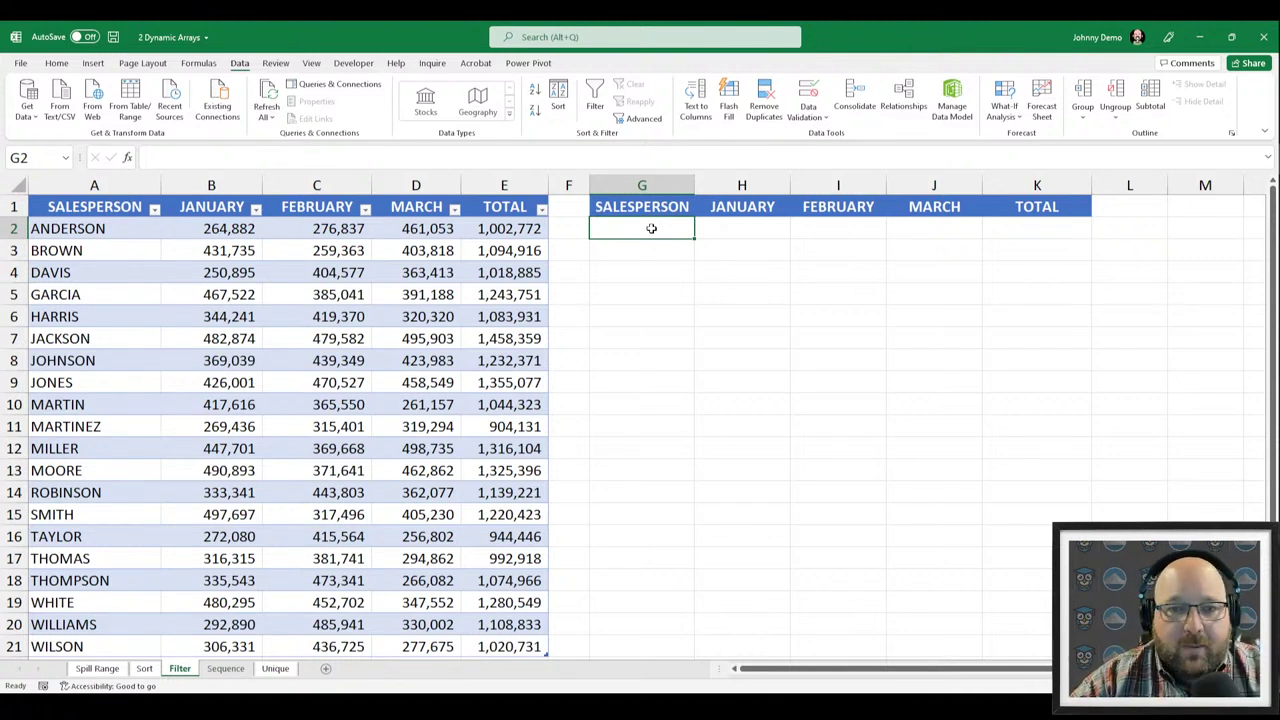
type("=FILTER(")
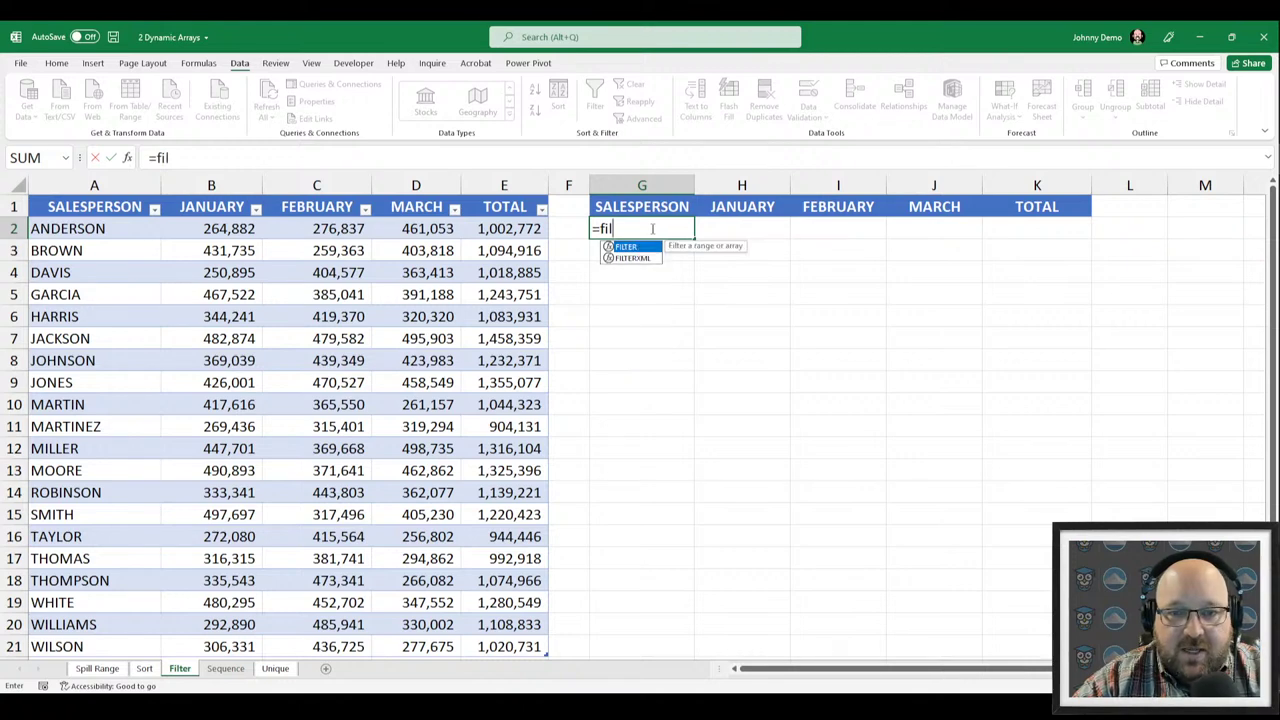
key("Escape")
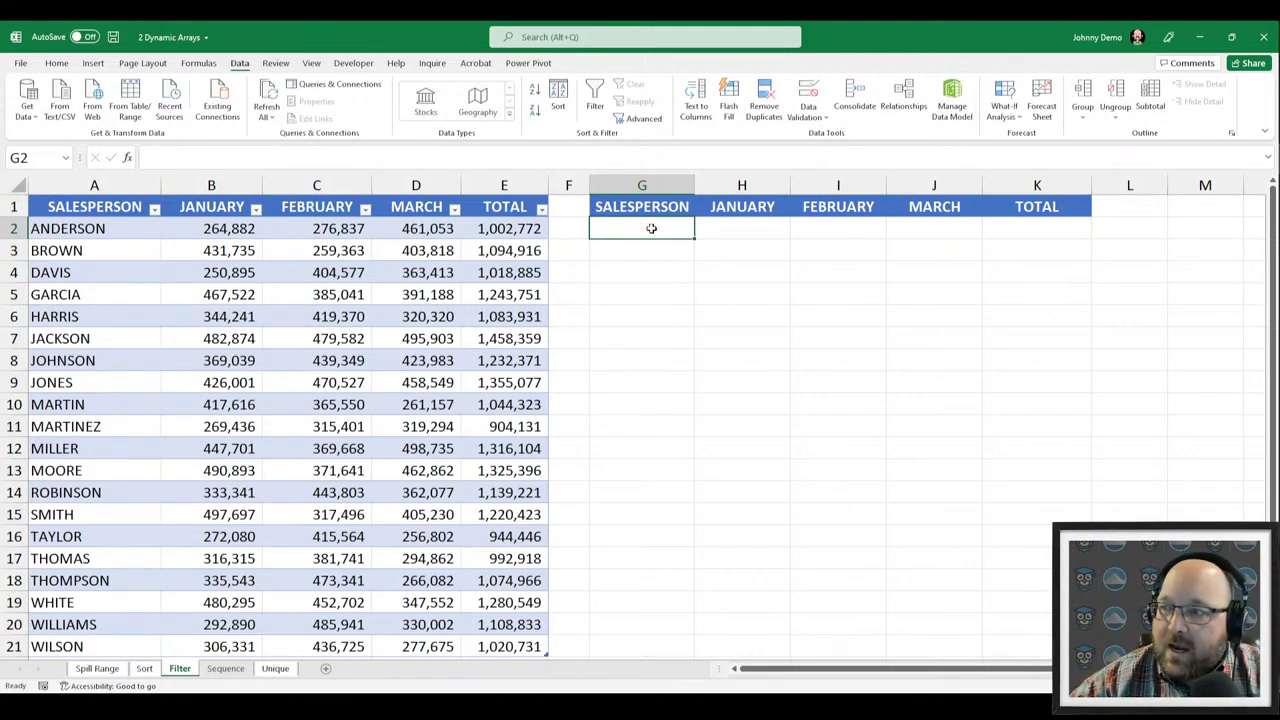
left_click(415, 316)
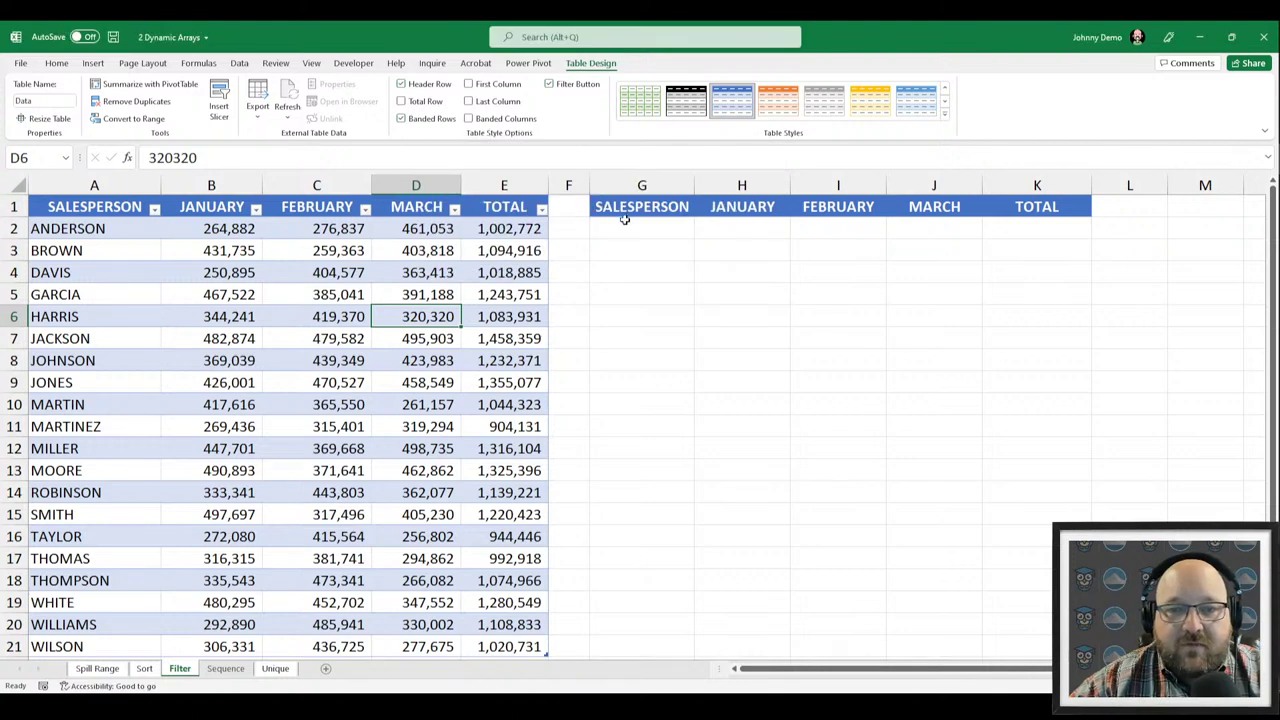
left_click(624, 222)
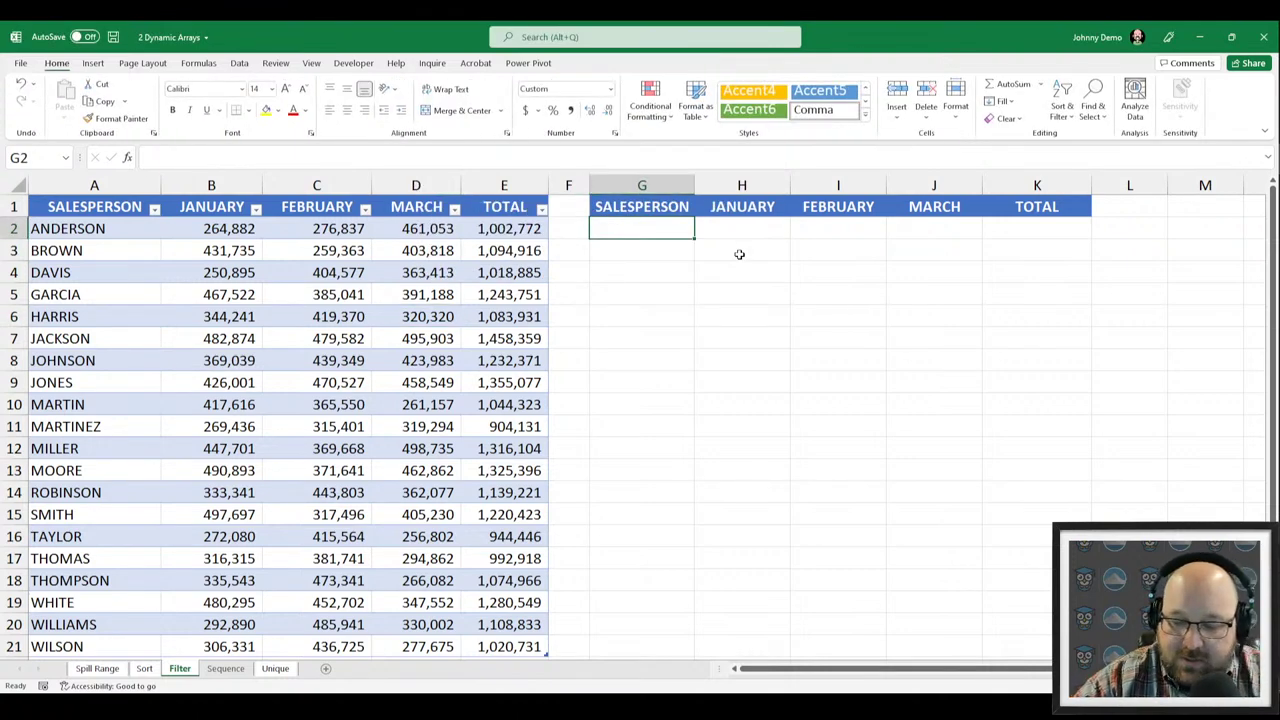
Start a FILTER formula in G2 with the Data table as its array argument.
type("=")
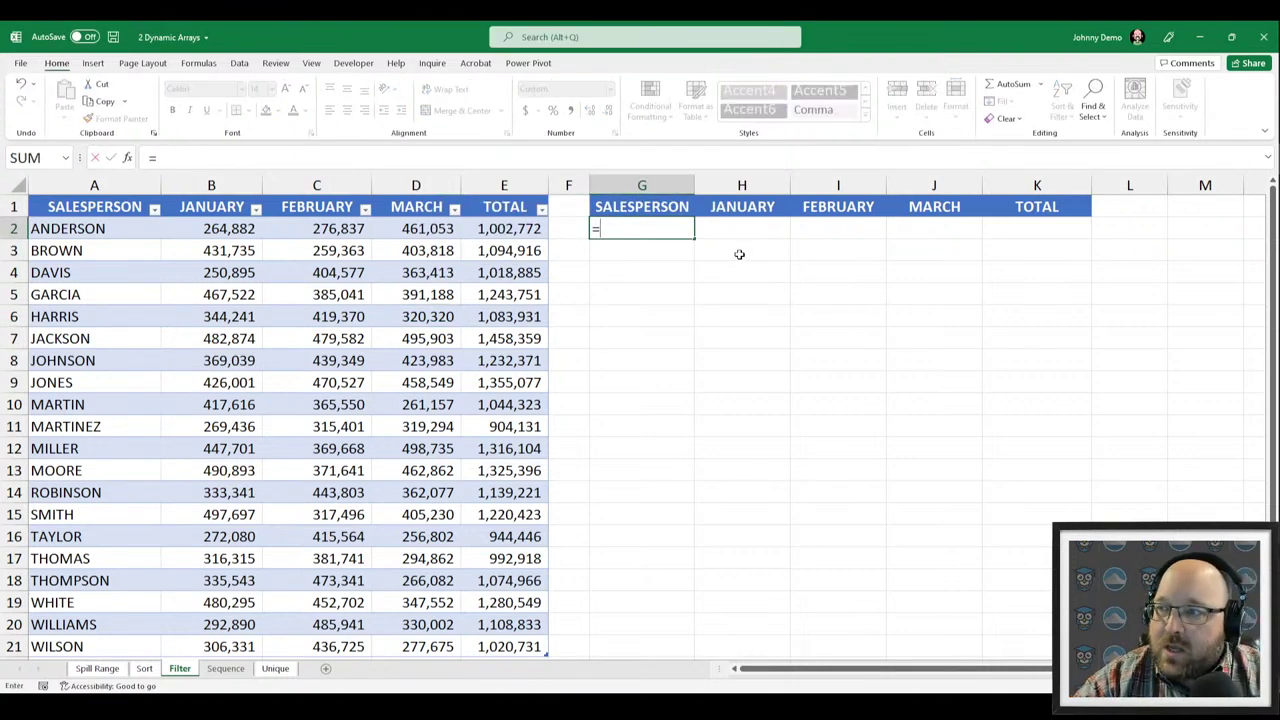
type("fikd")
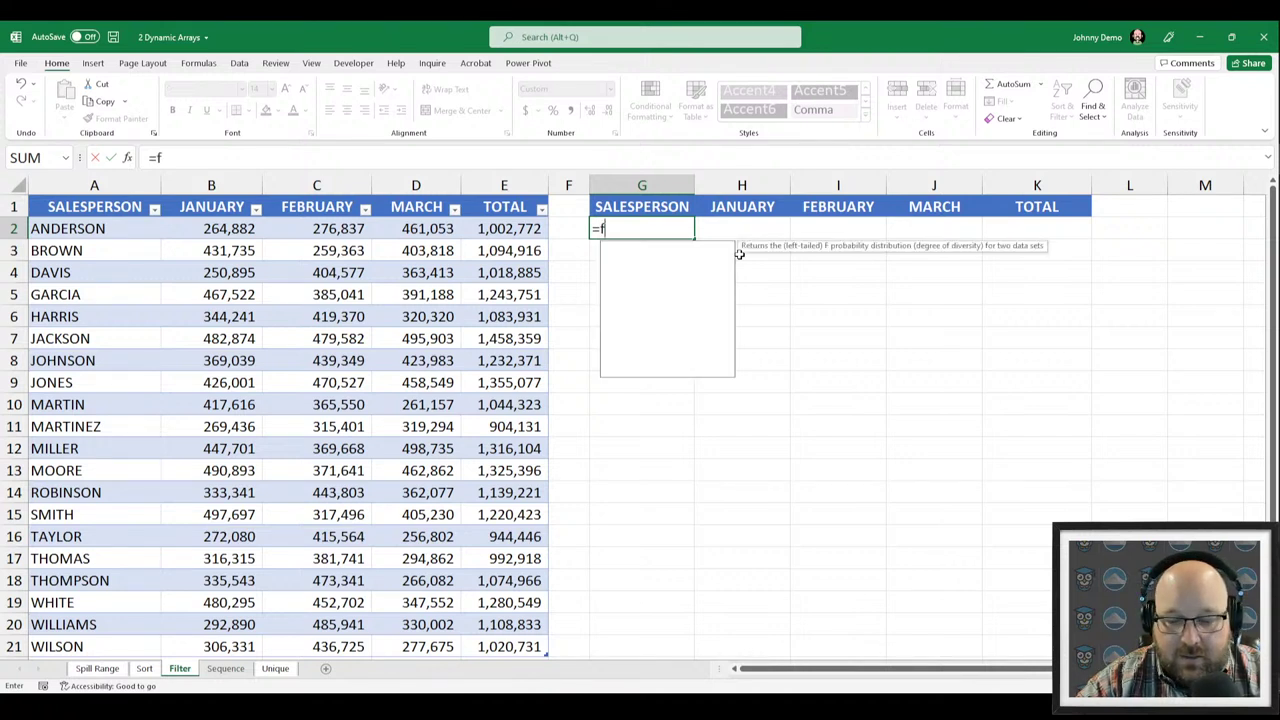
key("BackSpace")
key("BackSpace")
type("k")
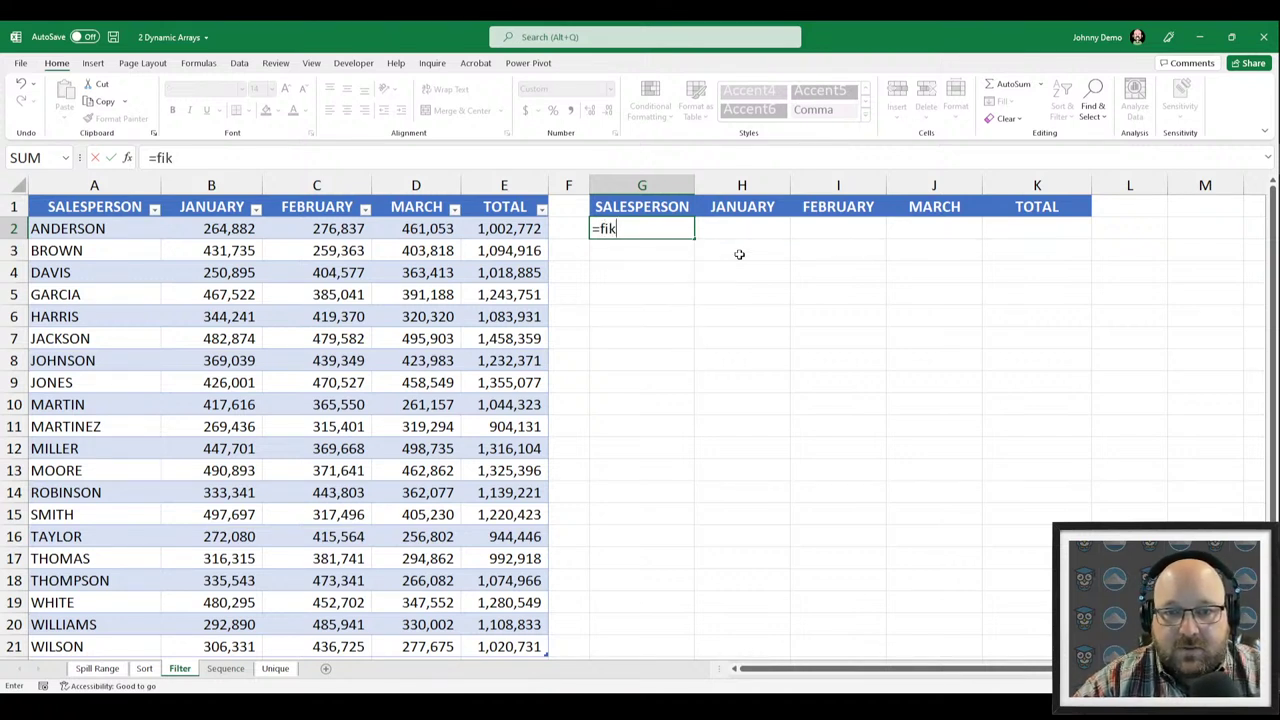
key("BackSpace")
type("l")
key("Tab")
type("da")
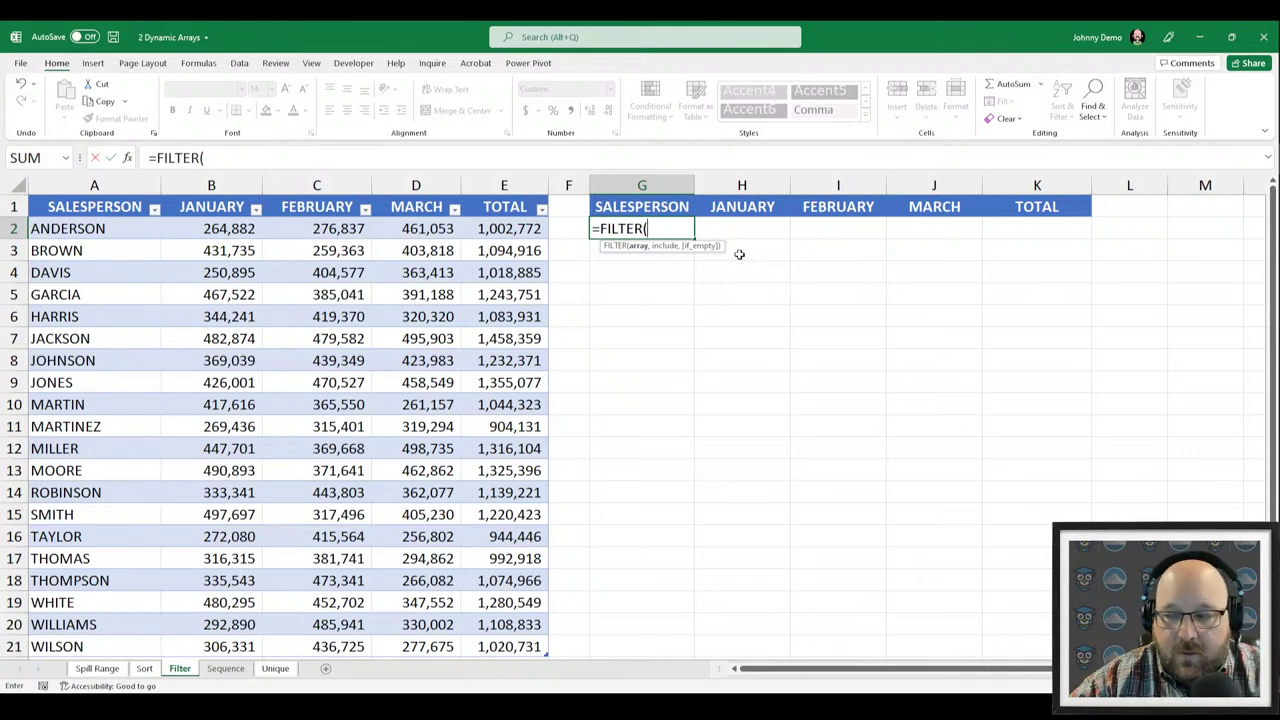
key("Tab")
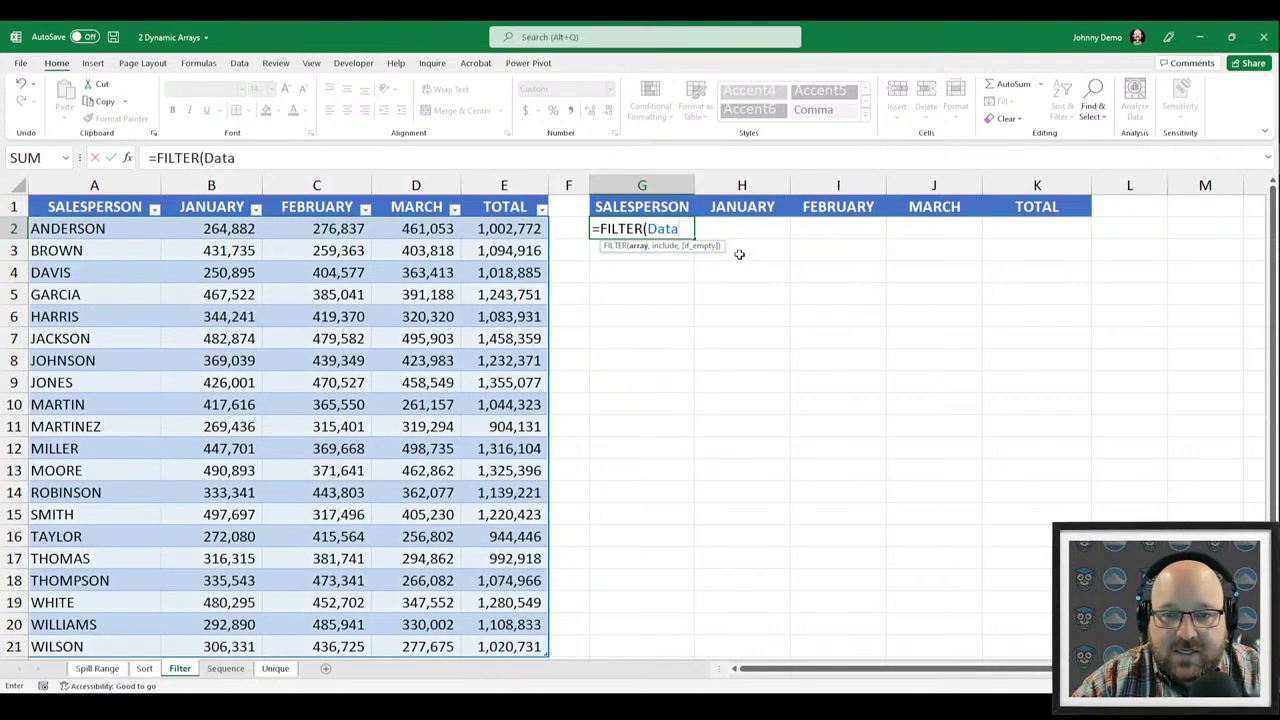
type(",")
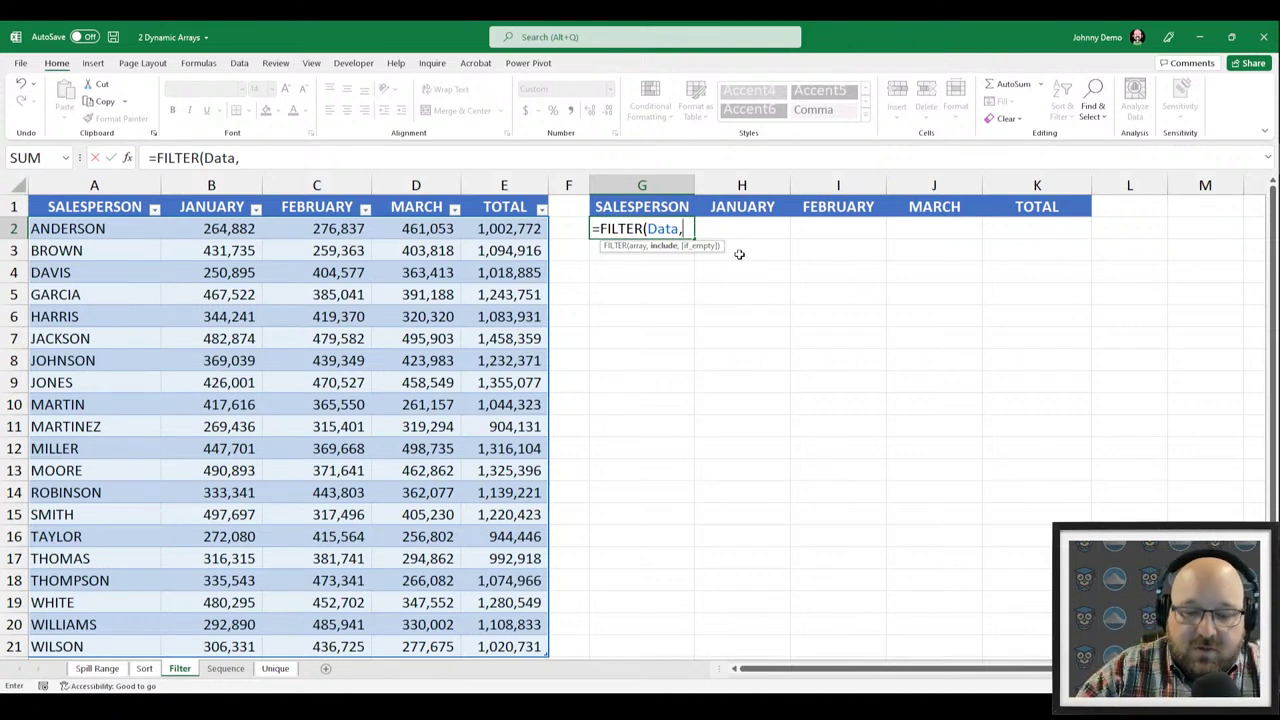
Complete the FILTER formula in G2 with the include condition Data[TOTAL]>1000000 and review the filtered rows.
type("da")
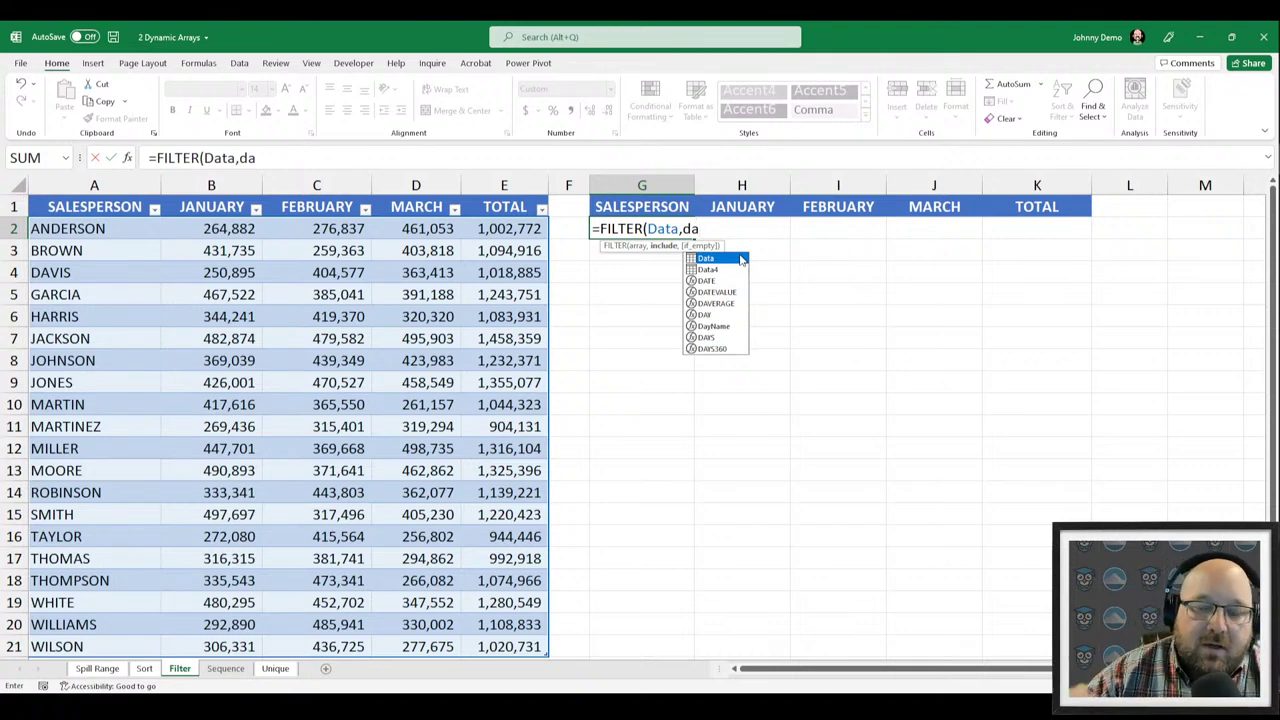
double_click(741, 260)
type("[")
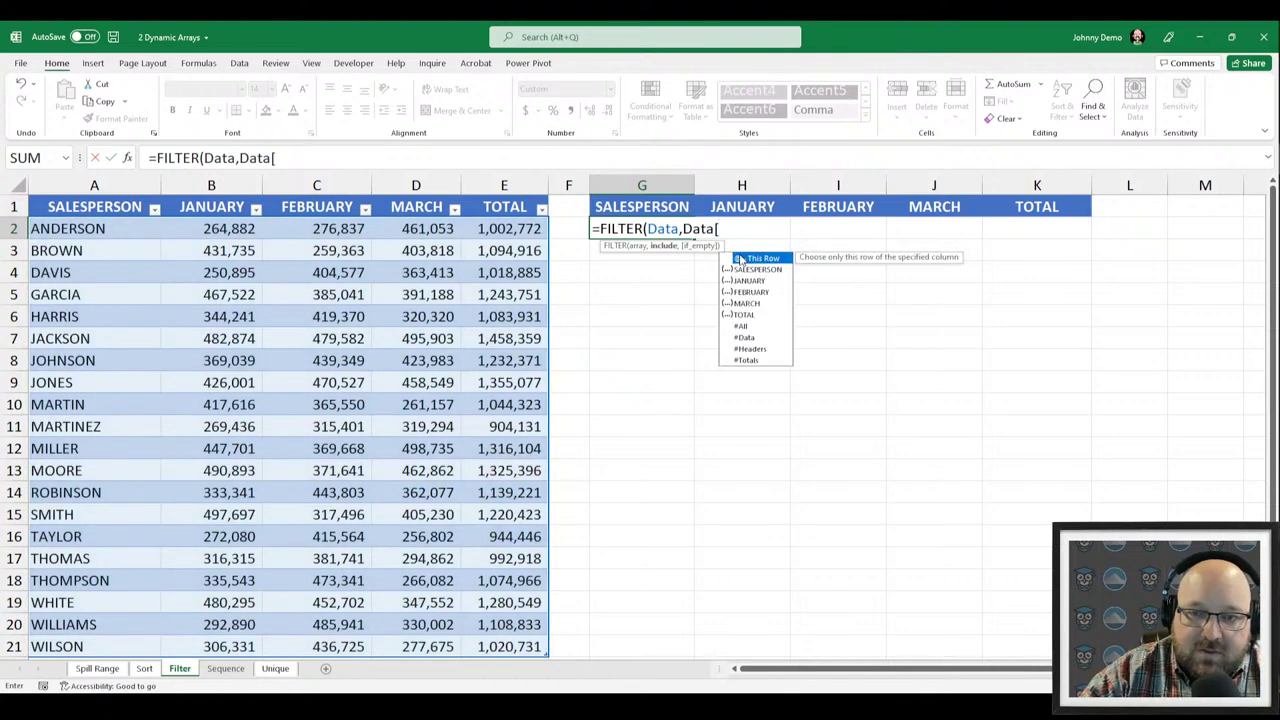
key("Down")
key("Down")
key("Down")
key("Down")
key("Down")
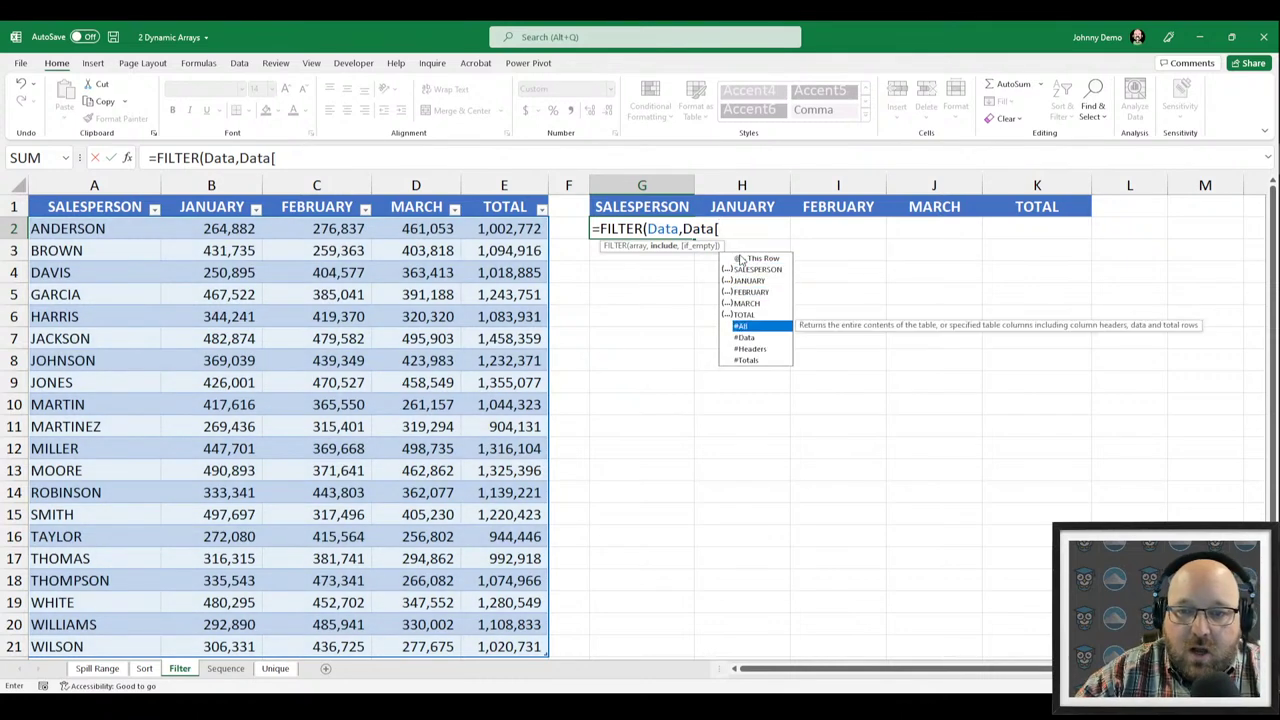
key("Tab")
type("]>")
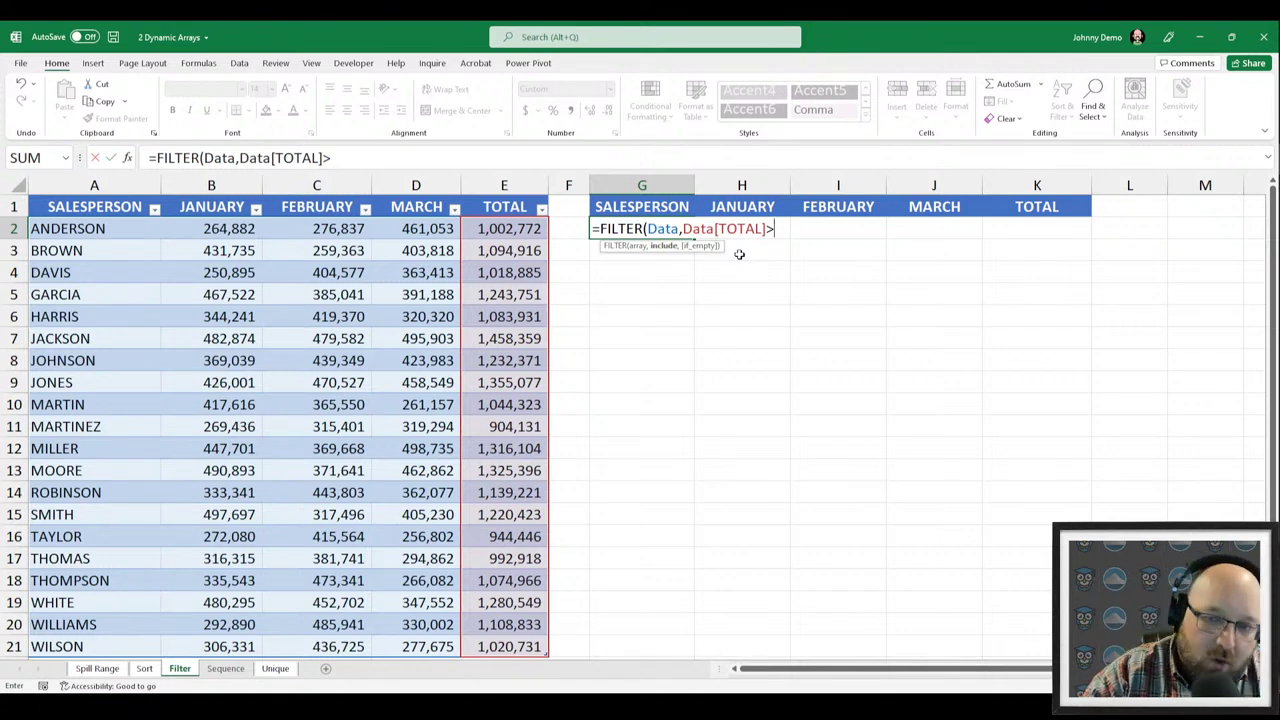
type("1000")
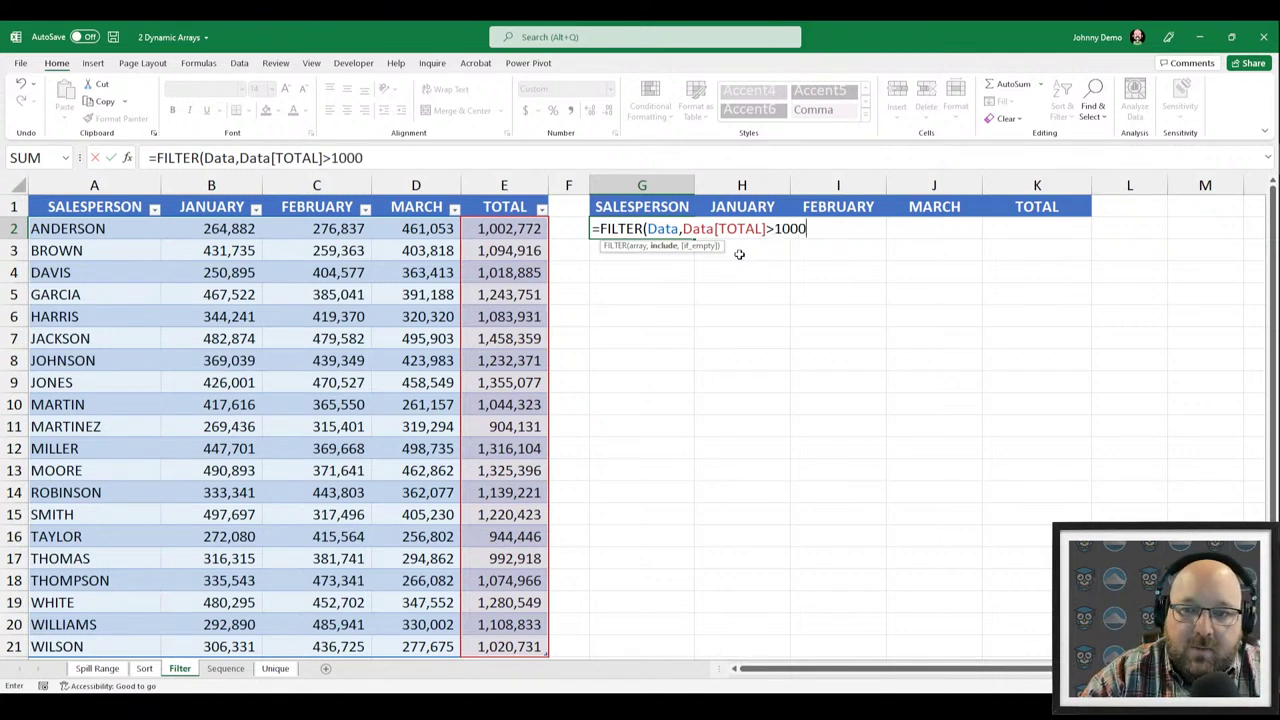
type("000")
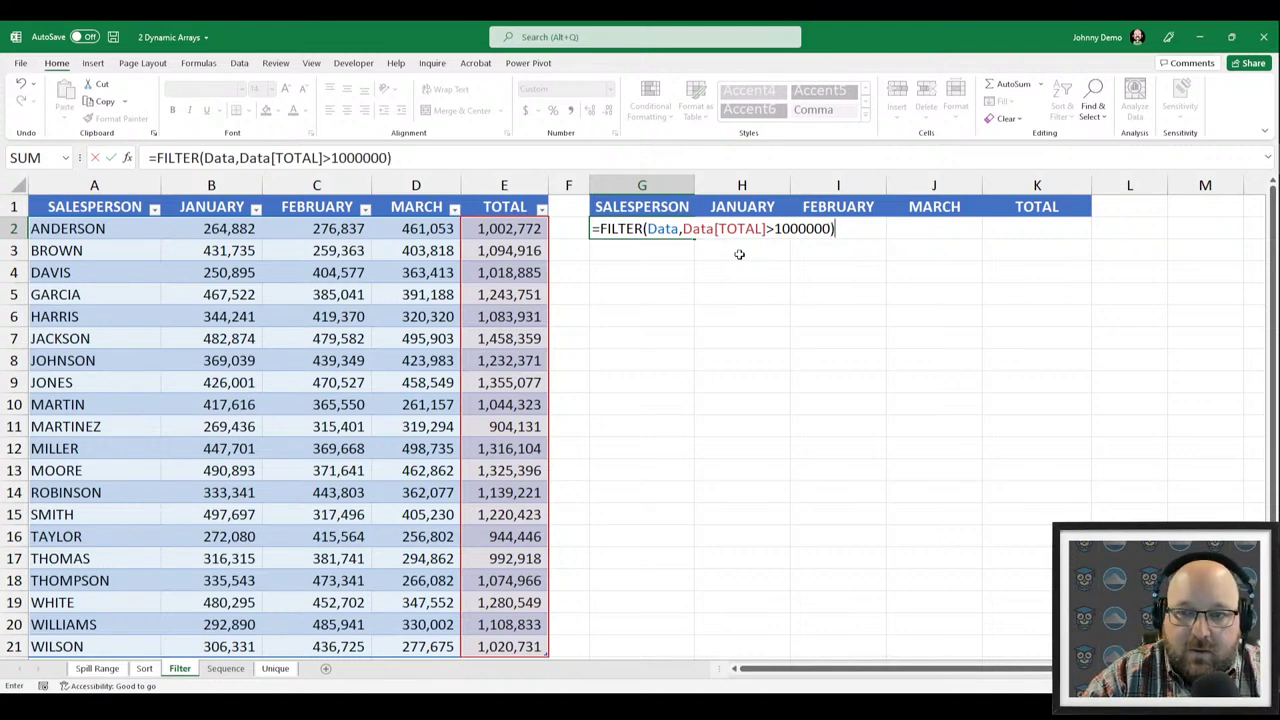
key("Return")
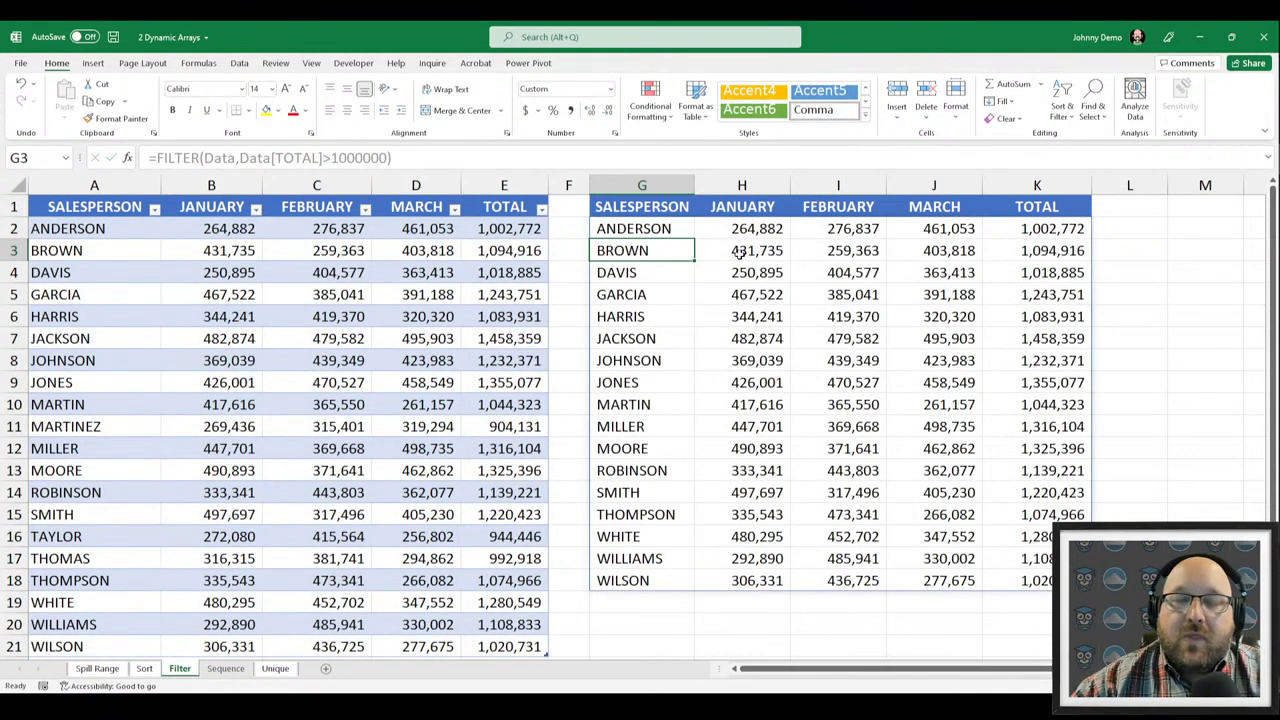
scroll(802, 364, "down", 1)
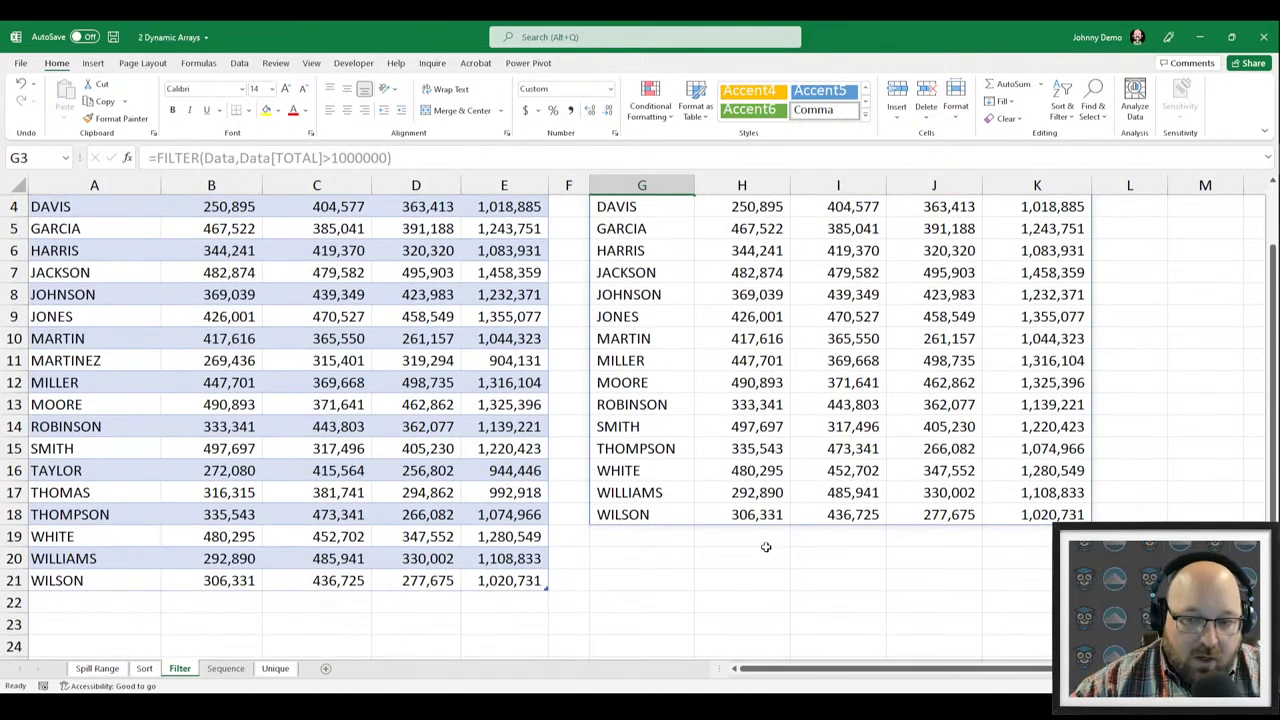
scroll(726, 503, "up", 1)
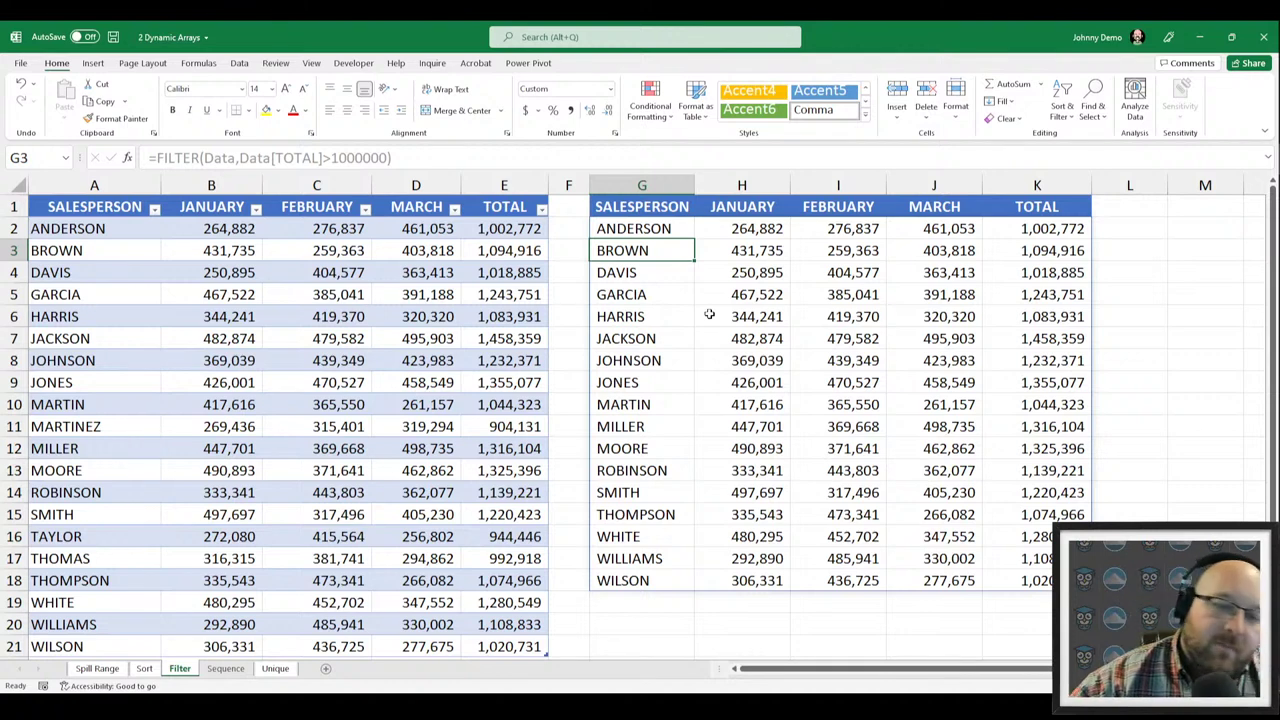
Raise the TOTAL threshold in G2's FILTER formula to 1200000.
left_click(650, 229)
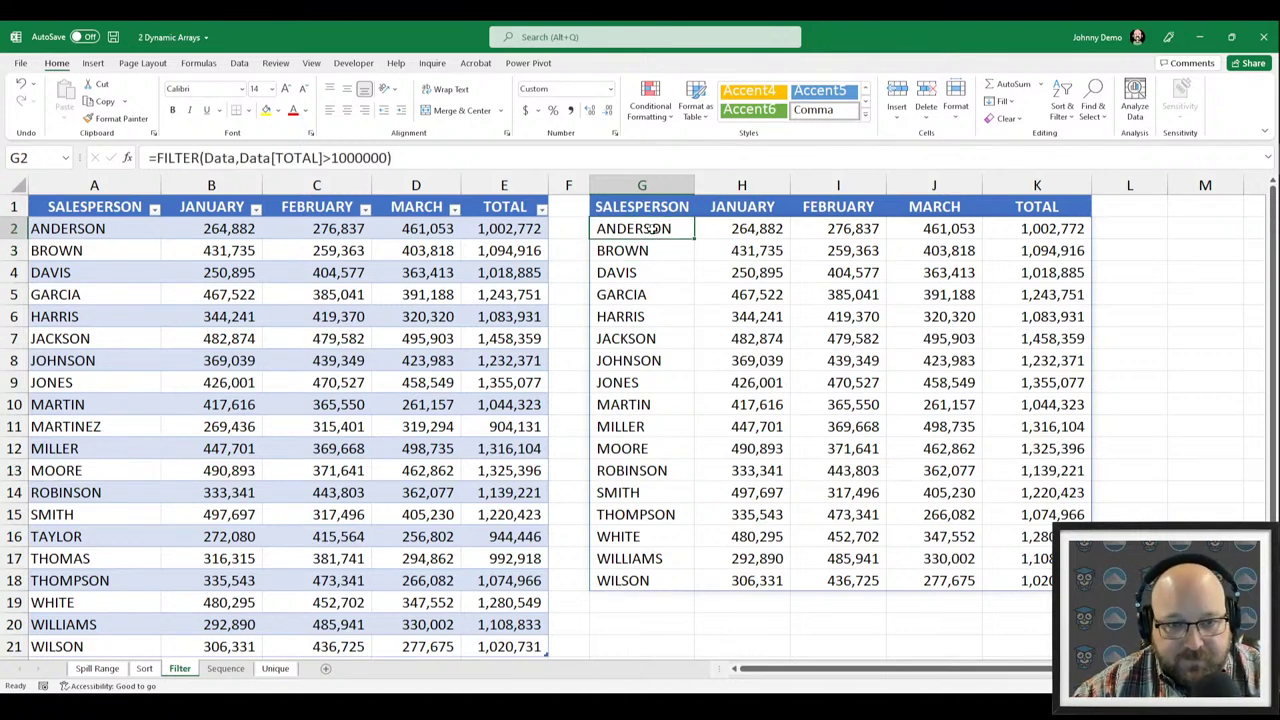
left_click(333, 158)
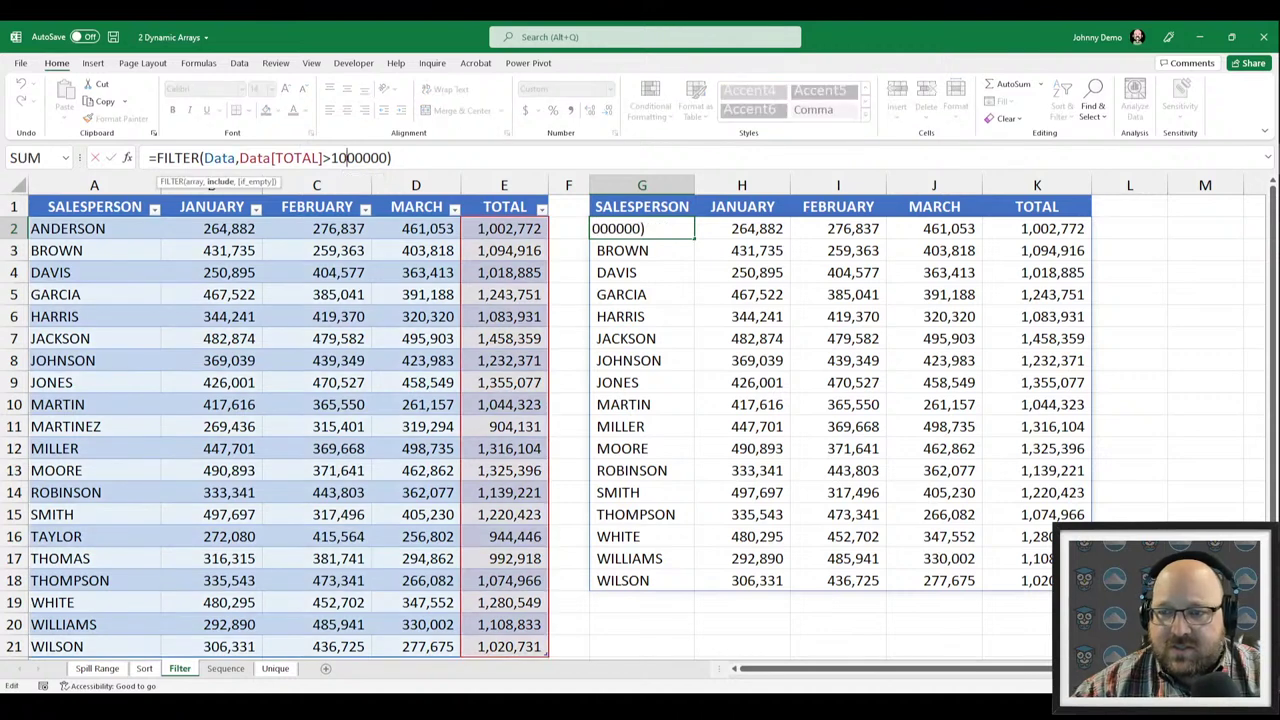
key("Delete")
type("2")
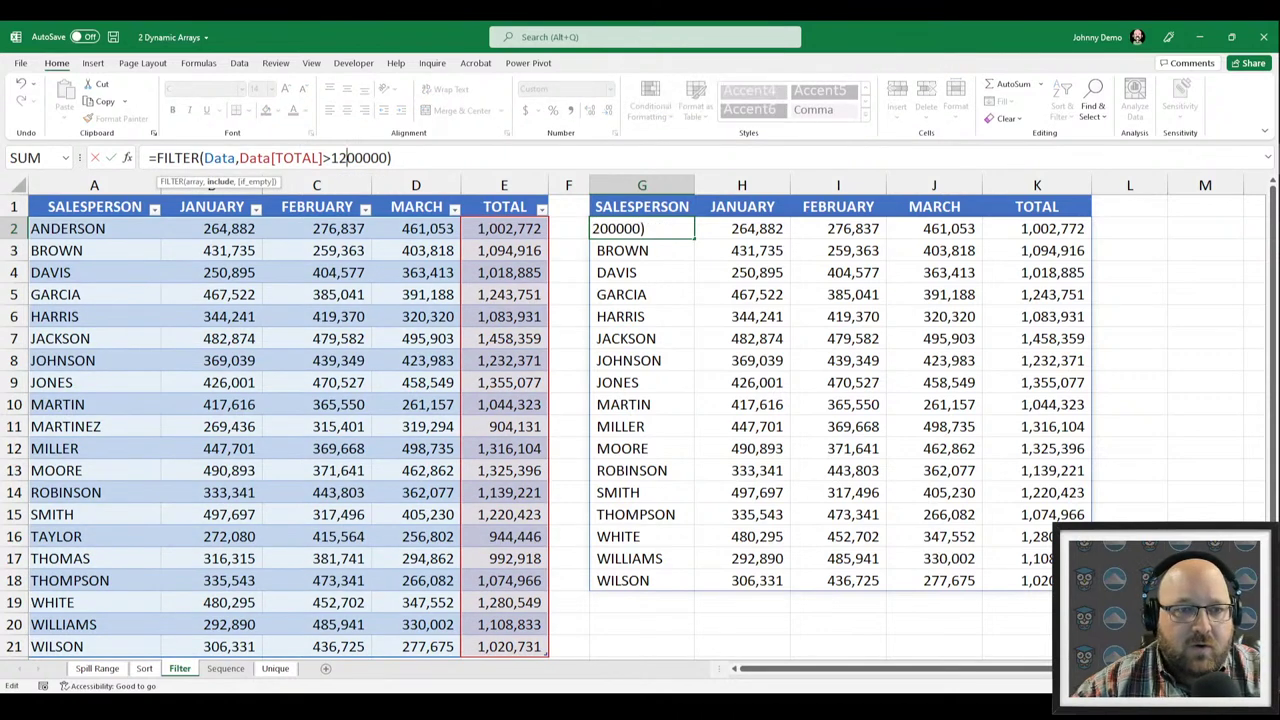
key("Return")
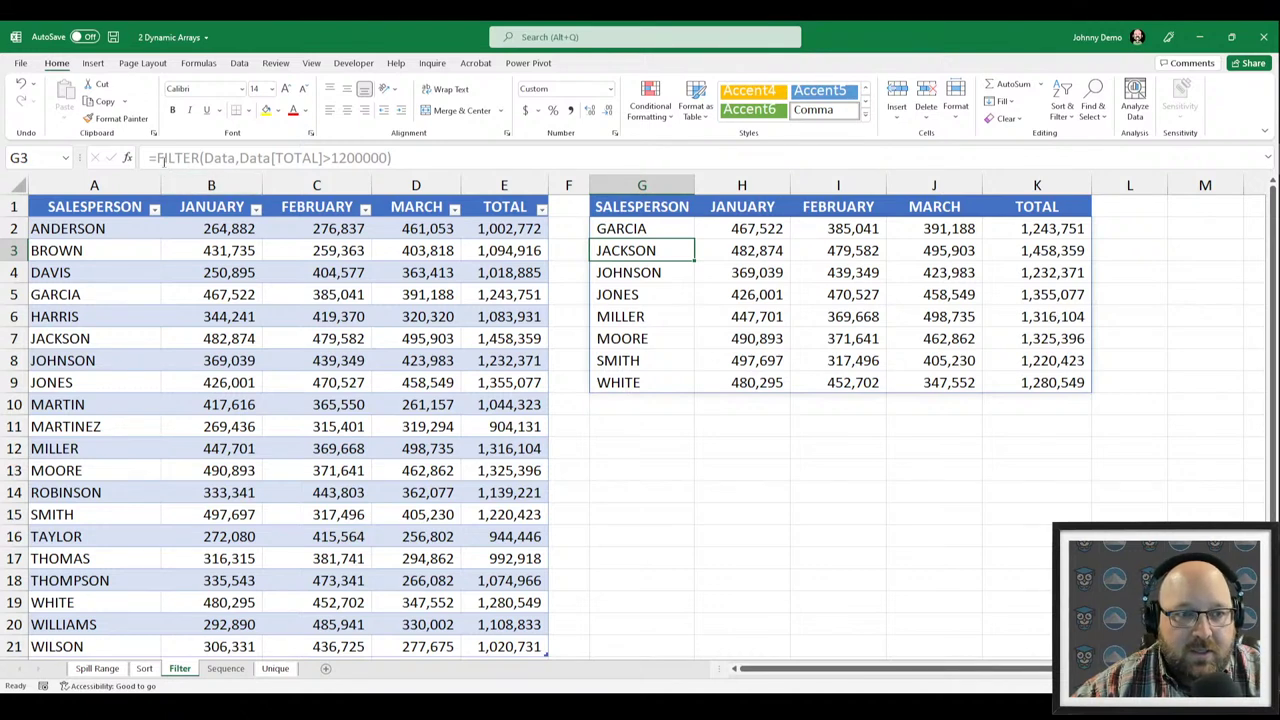
Go to the Sequence sheet and examine the SEQUENCE formula that generates the starting payments in E5.
left_click(812, 300)
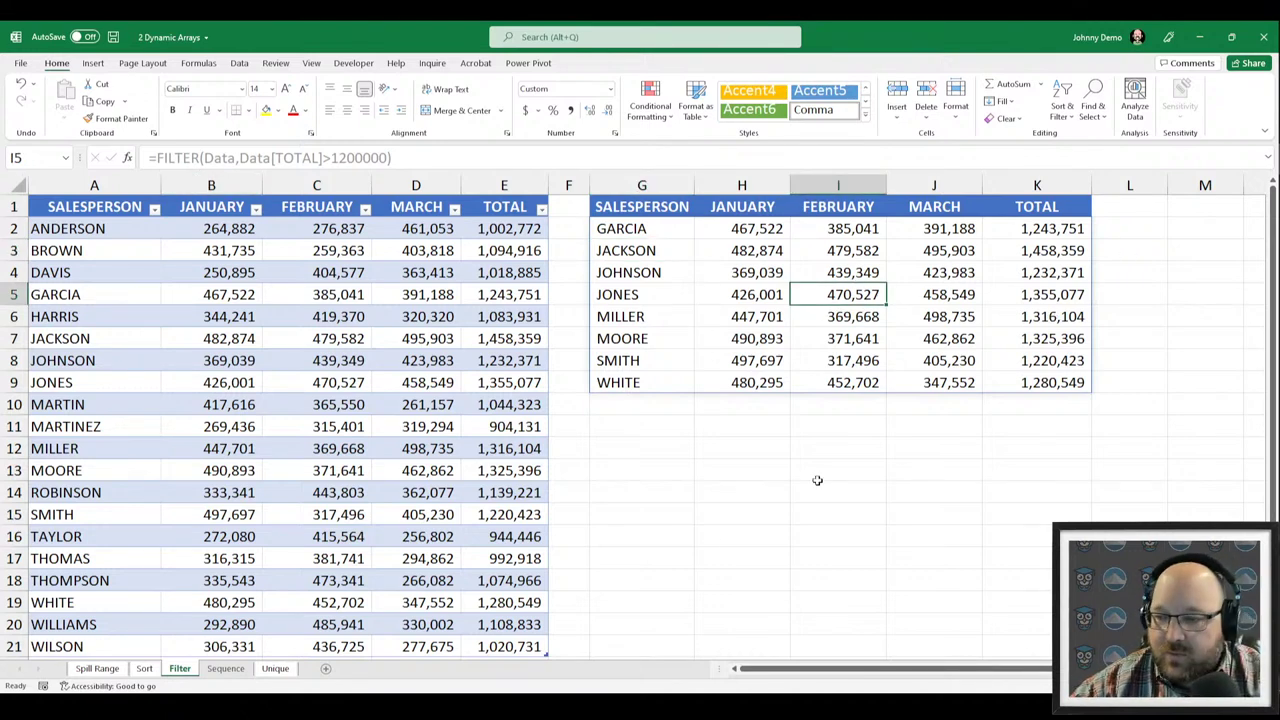
left_click(226, 669)
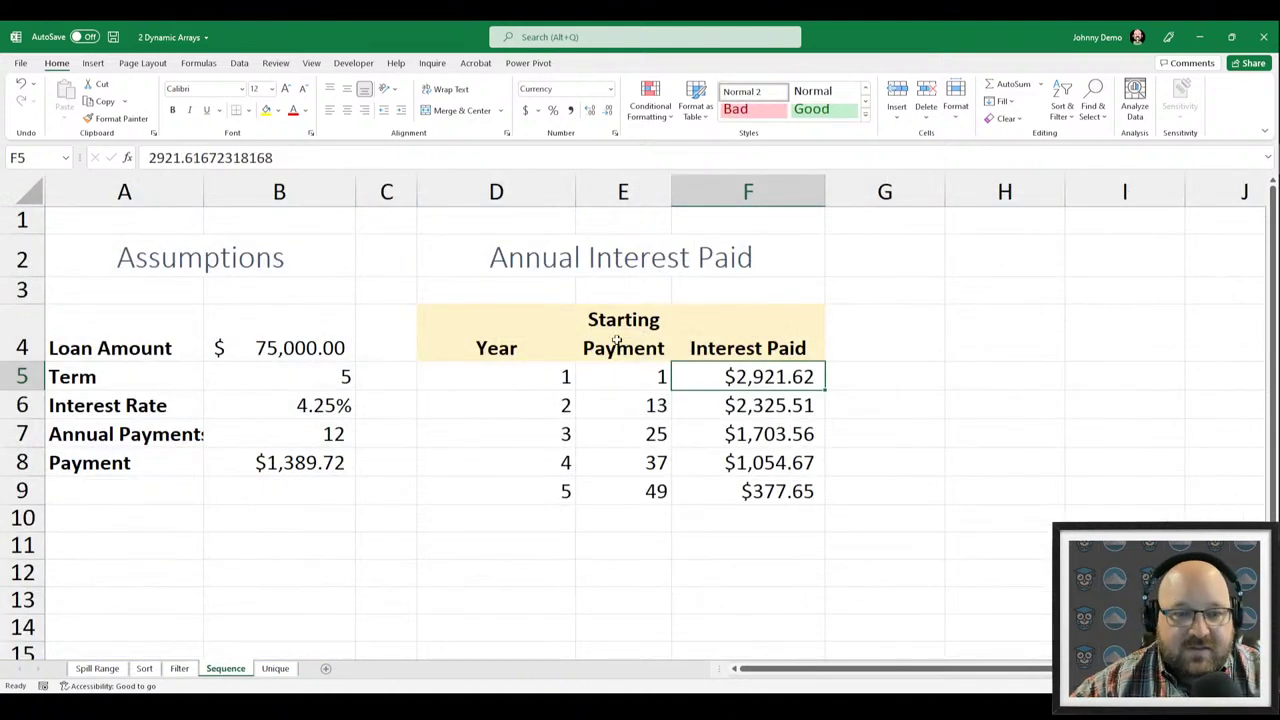
left_click(655, 375)
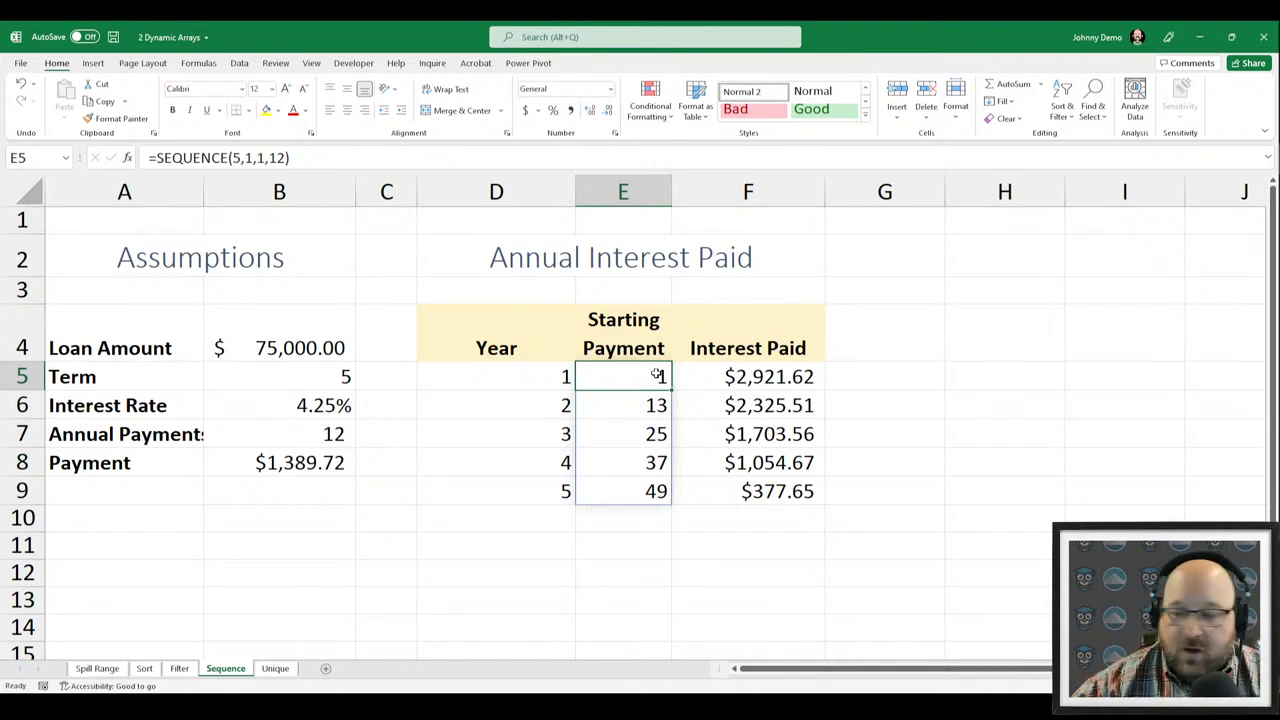
double_click(655, 375)
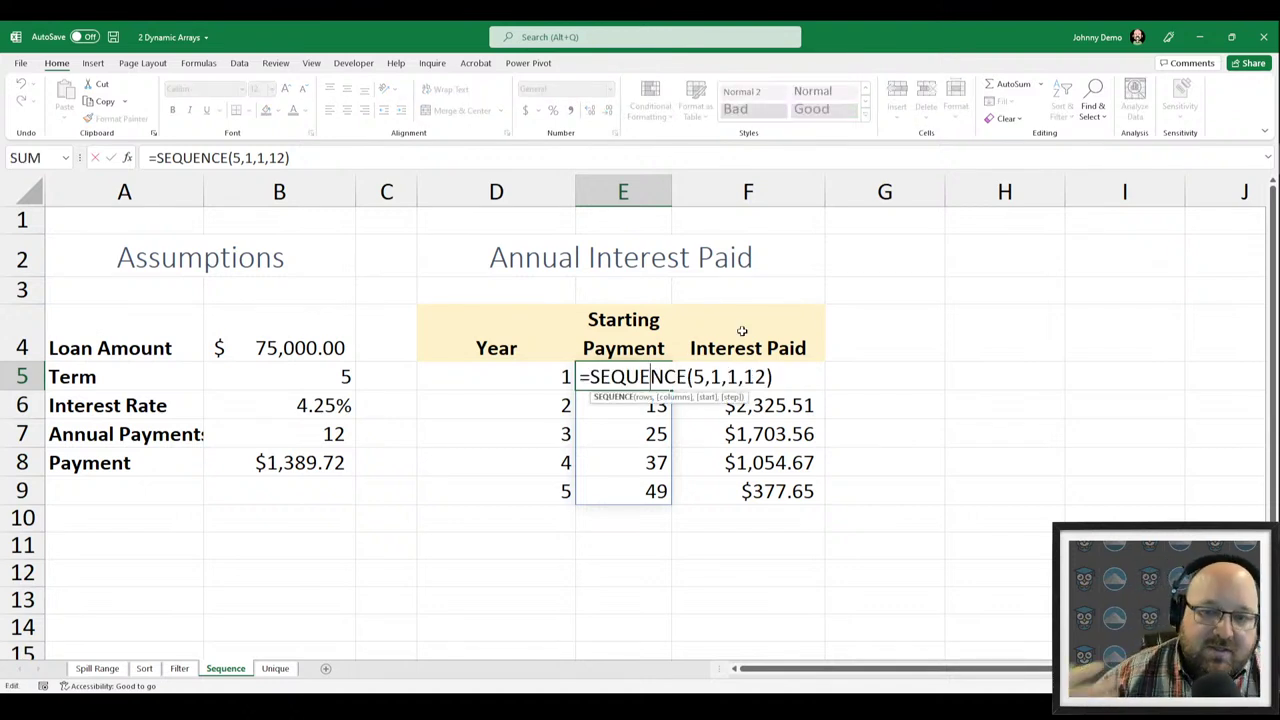
key("Escape")
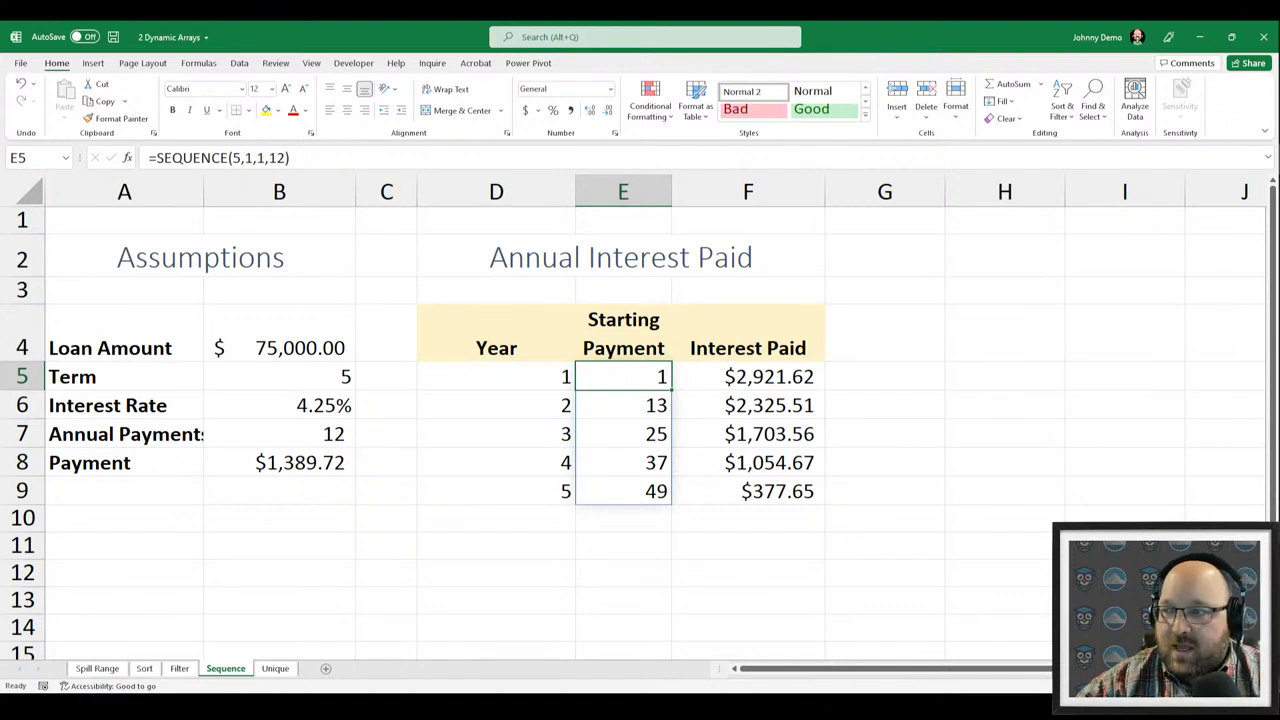
left_click(770, 491)
Clear the existing SEQUENCE formula from E5 under Starting Payment.
left_click(618, 380)
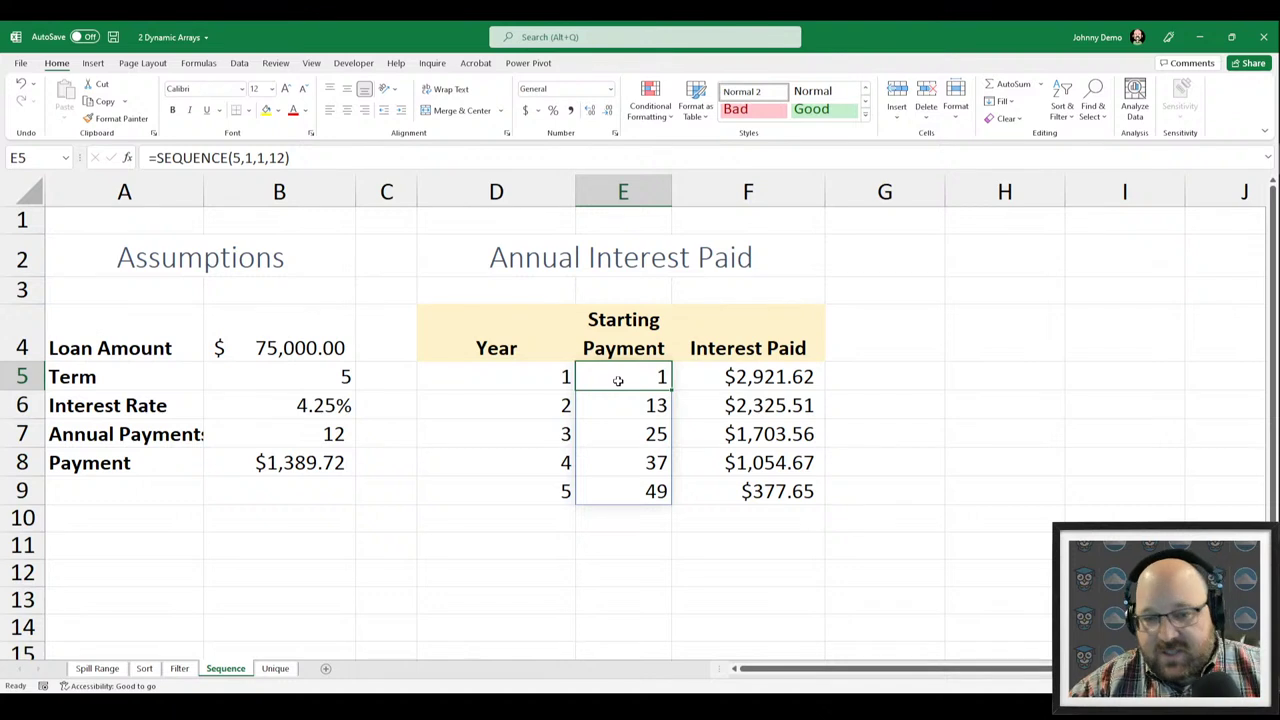
key("Delete")
key("Down")
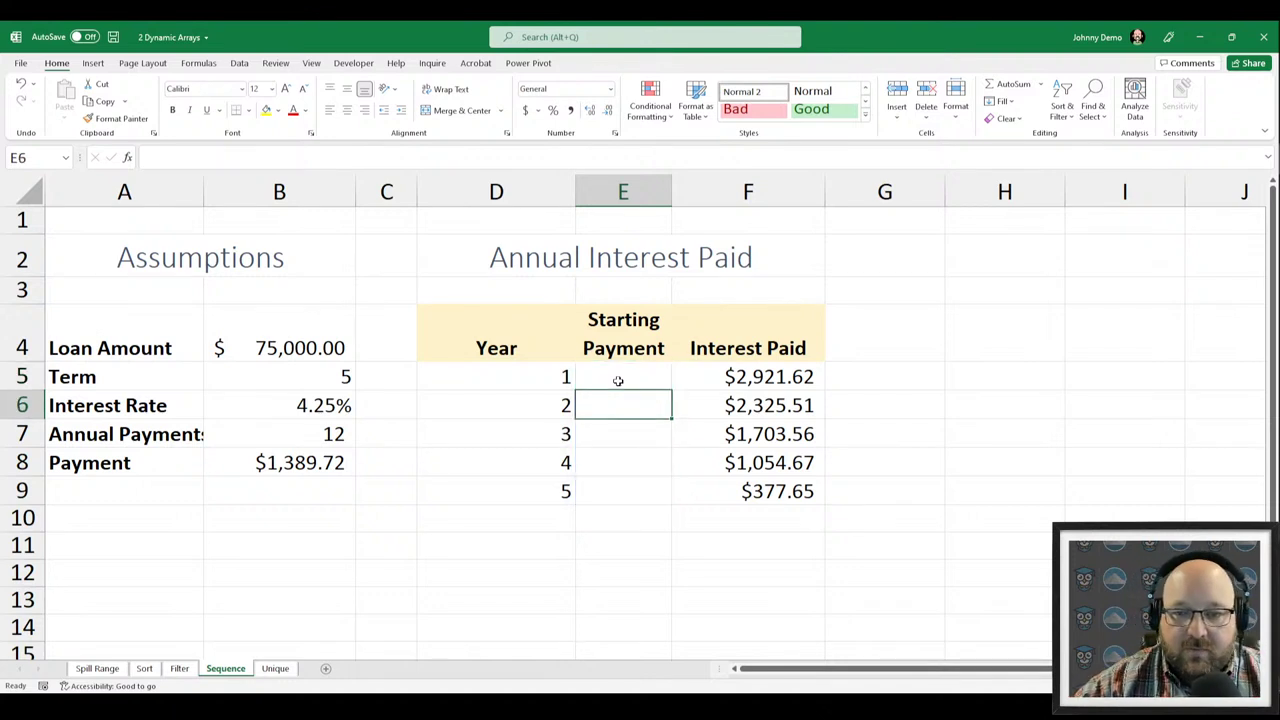
key("Up")
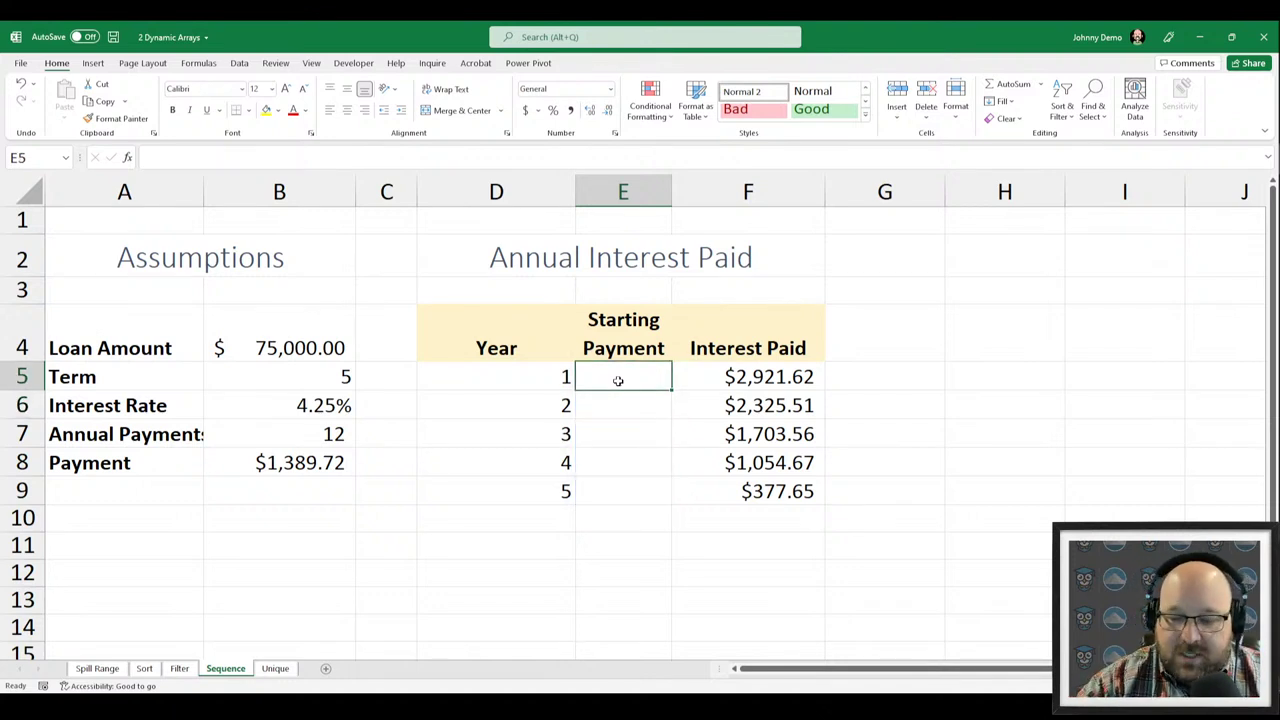
Start a new formula in E5 with the SEQUENCE function.
type("=sq")
key("BackSpace")
type("e")
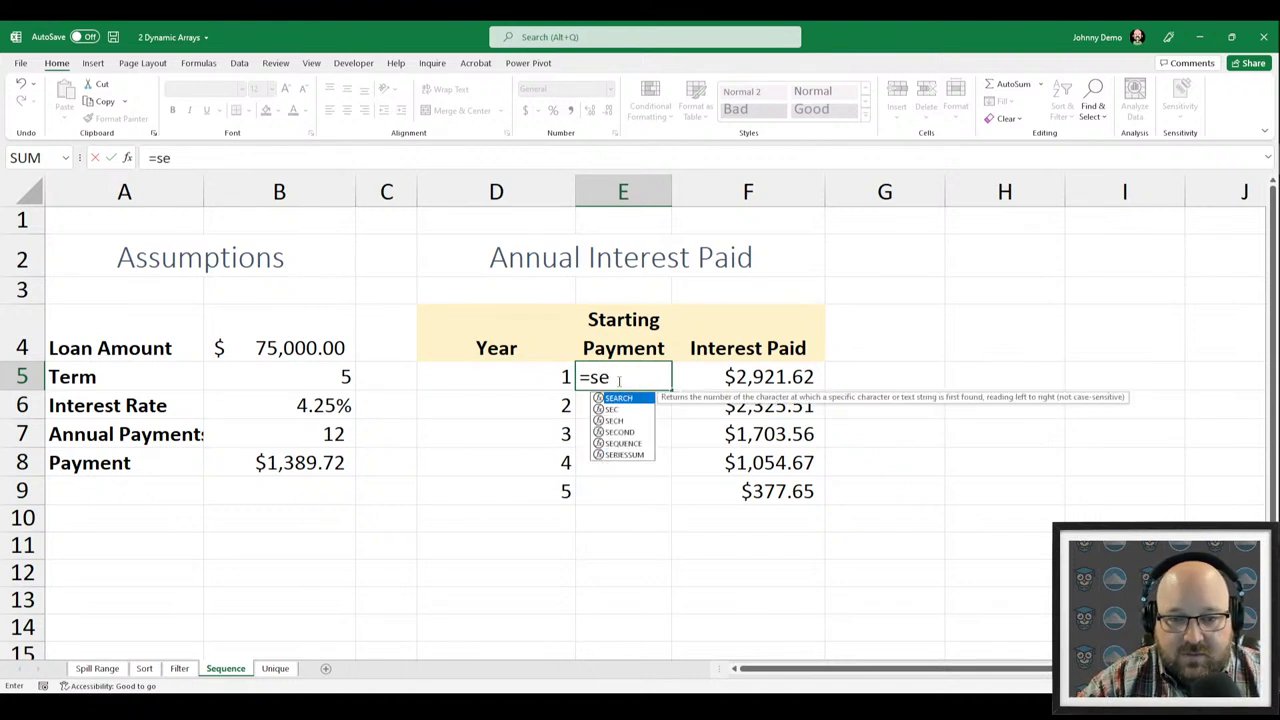
key("Down")
key("Down")
key("Down")
key("Down")
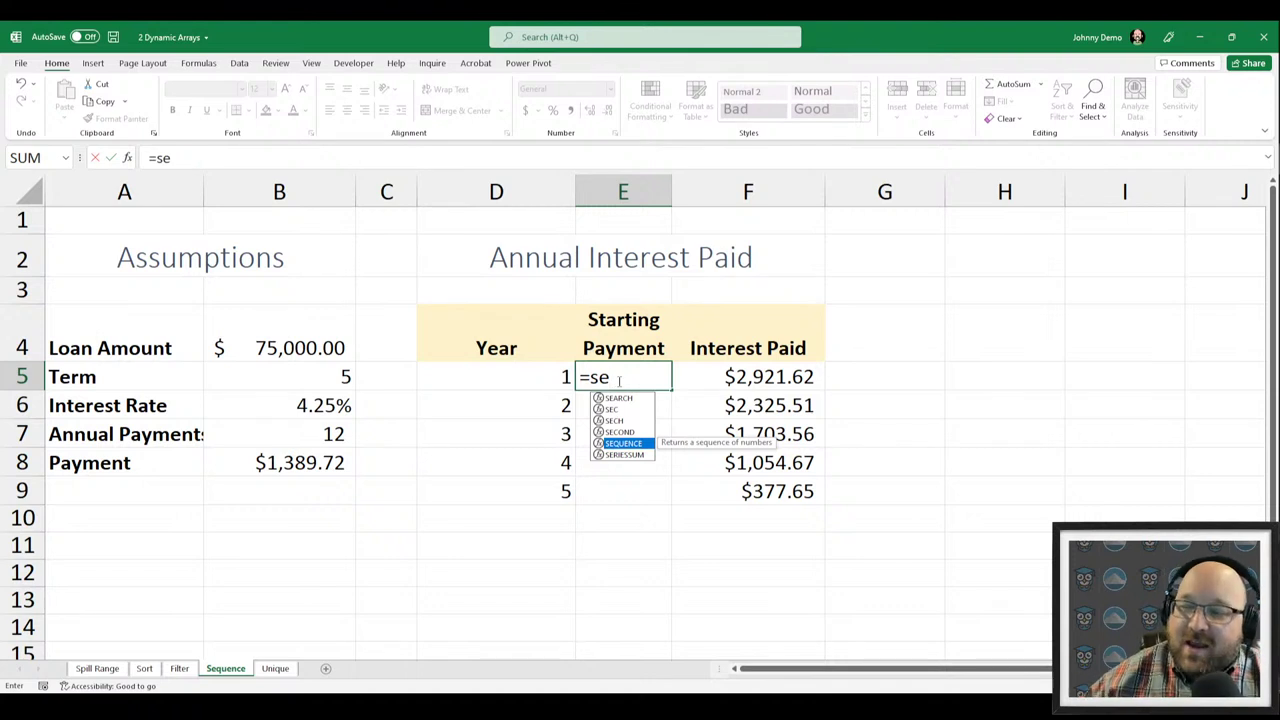
key("Tab")
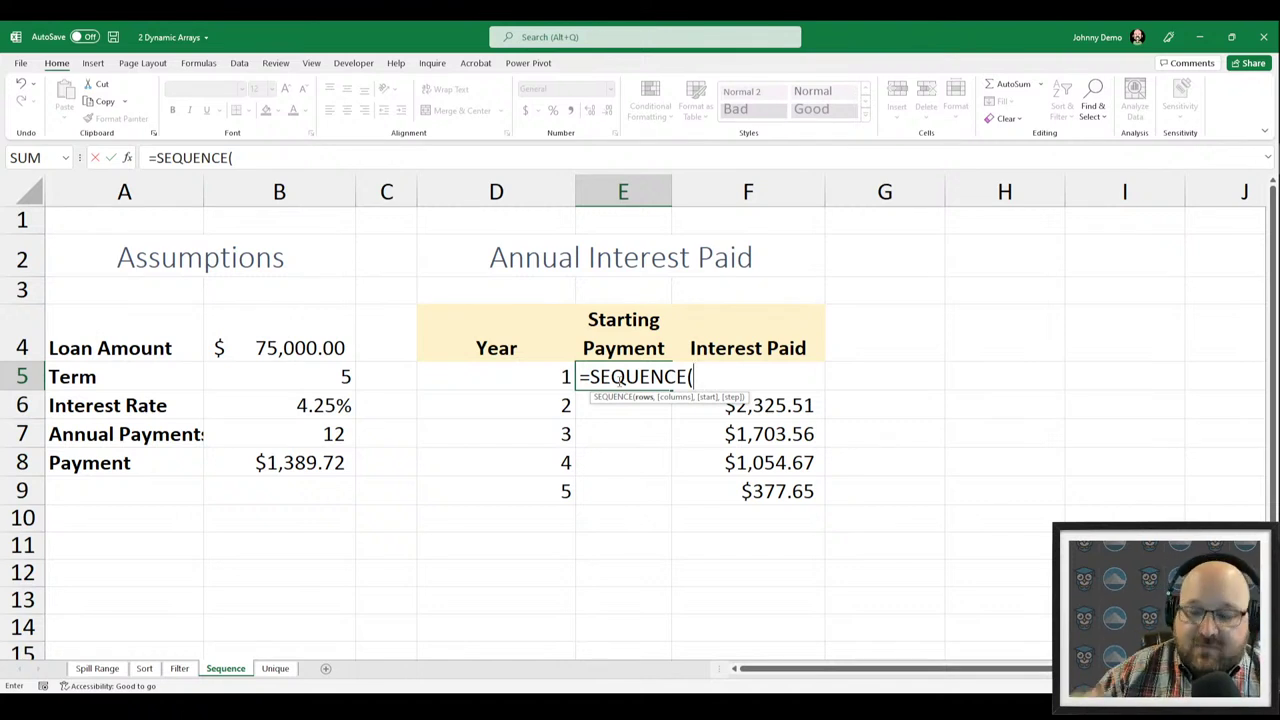
Complete E5's SEQUENCE formula with 5 rows, 1 column, start 1 and step 12, and review the spilled cells.
type("5")
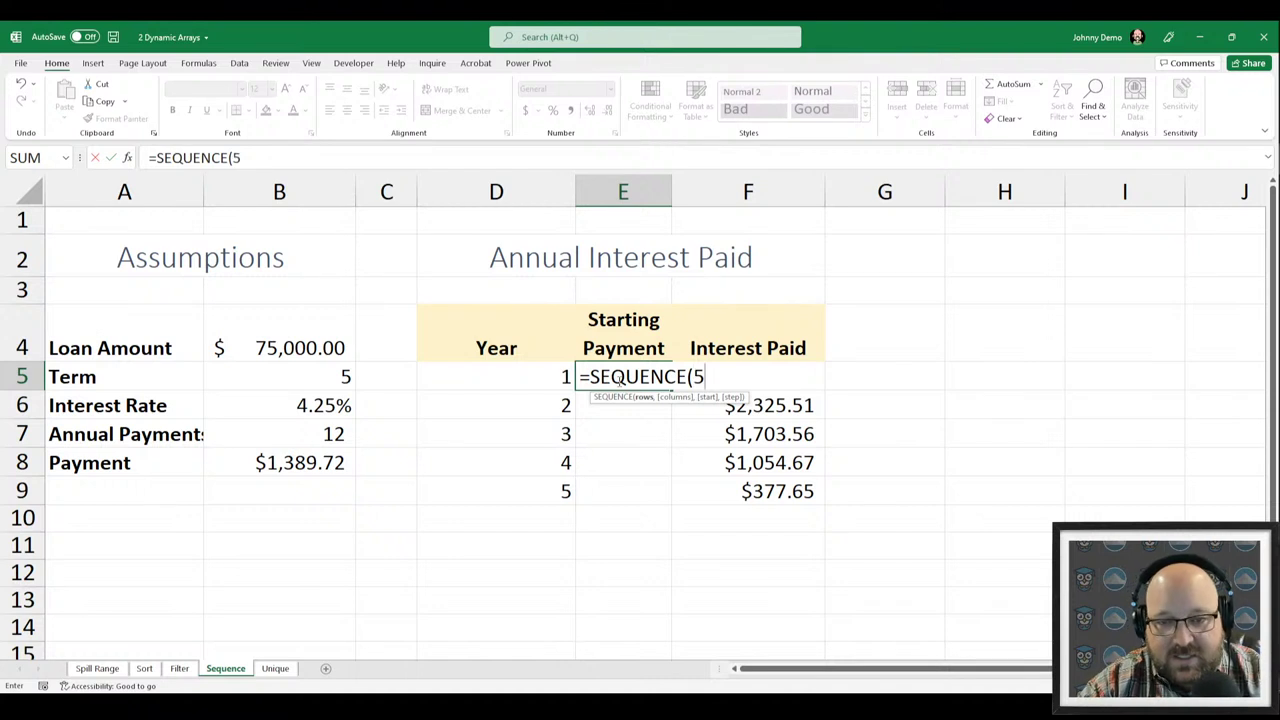
type(",")
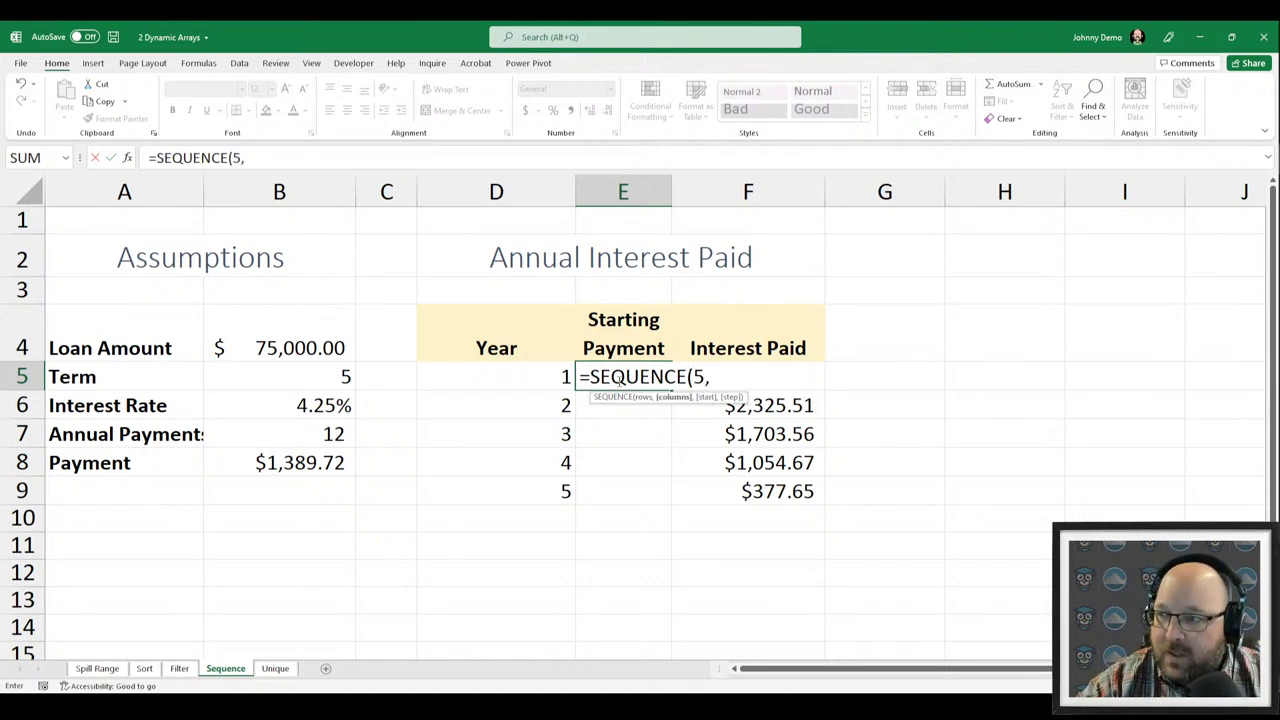
type("1")
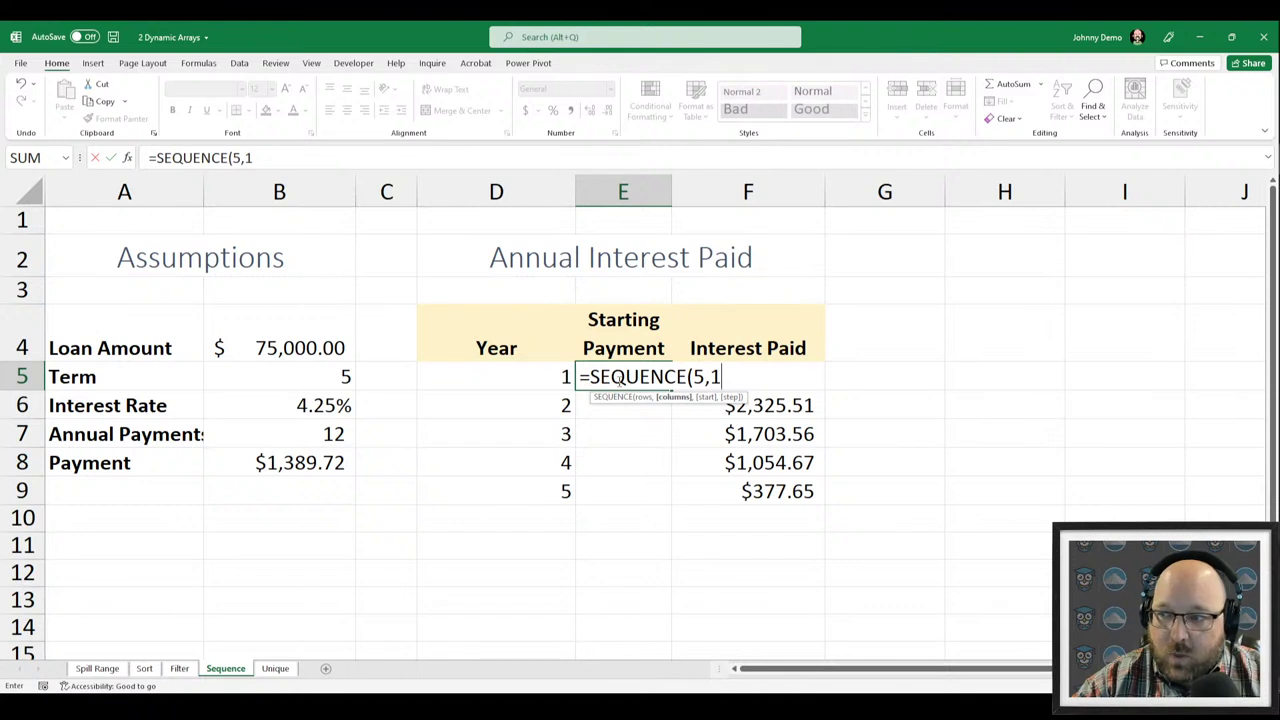
type(",1")
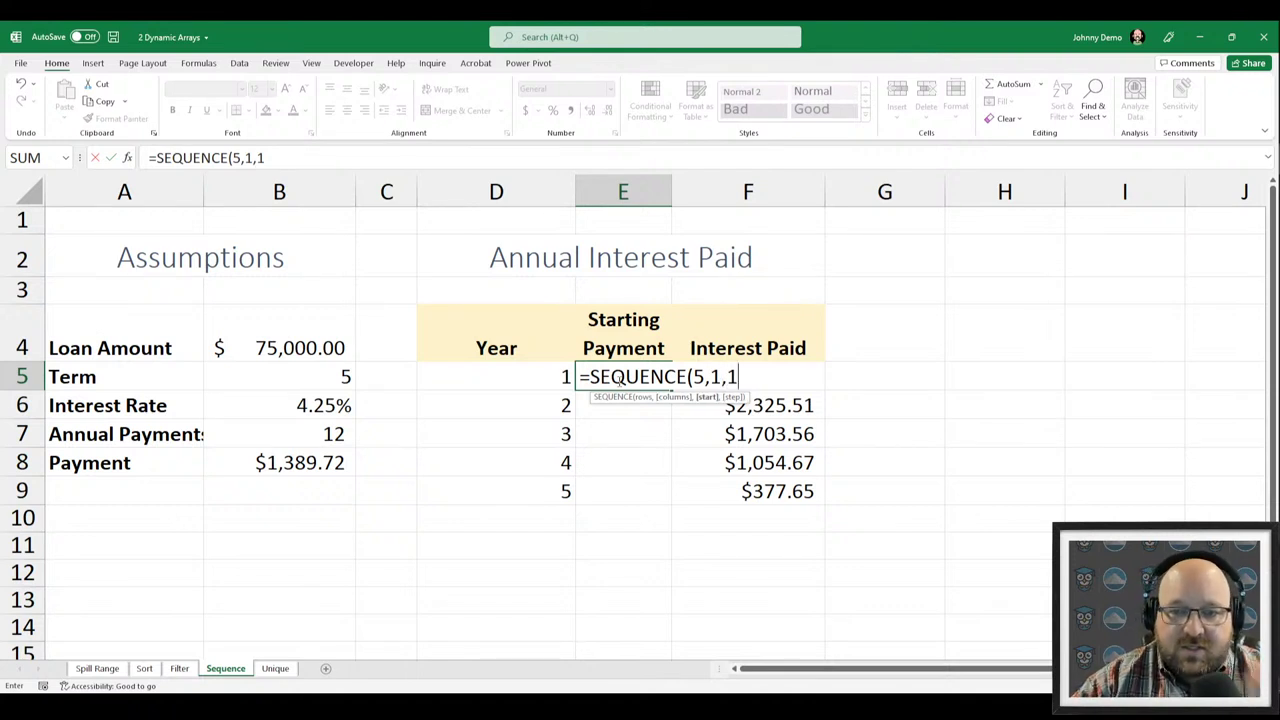
type(",")
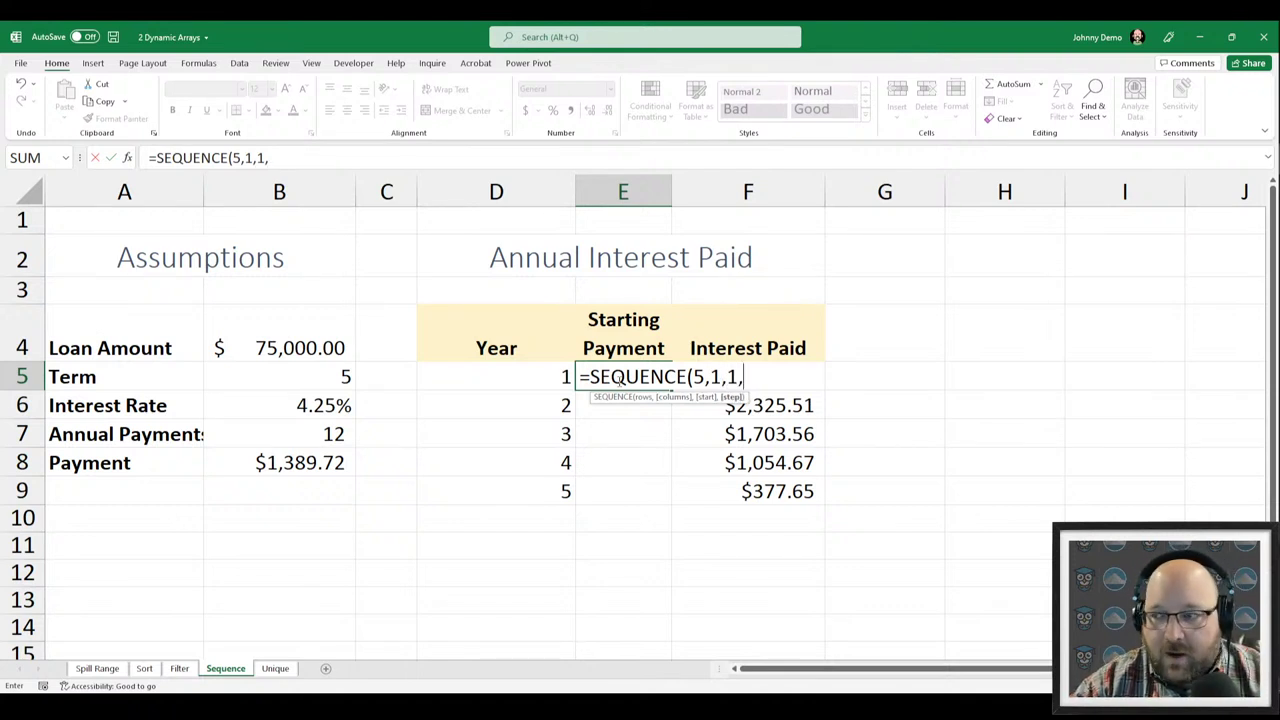
type("12)")
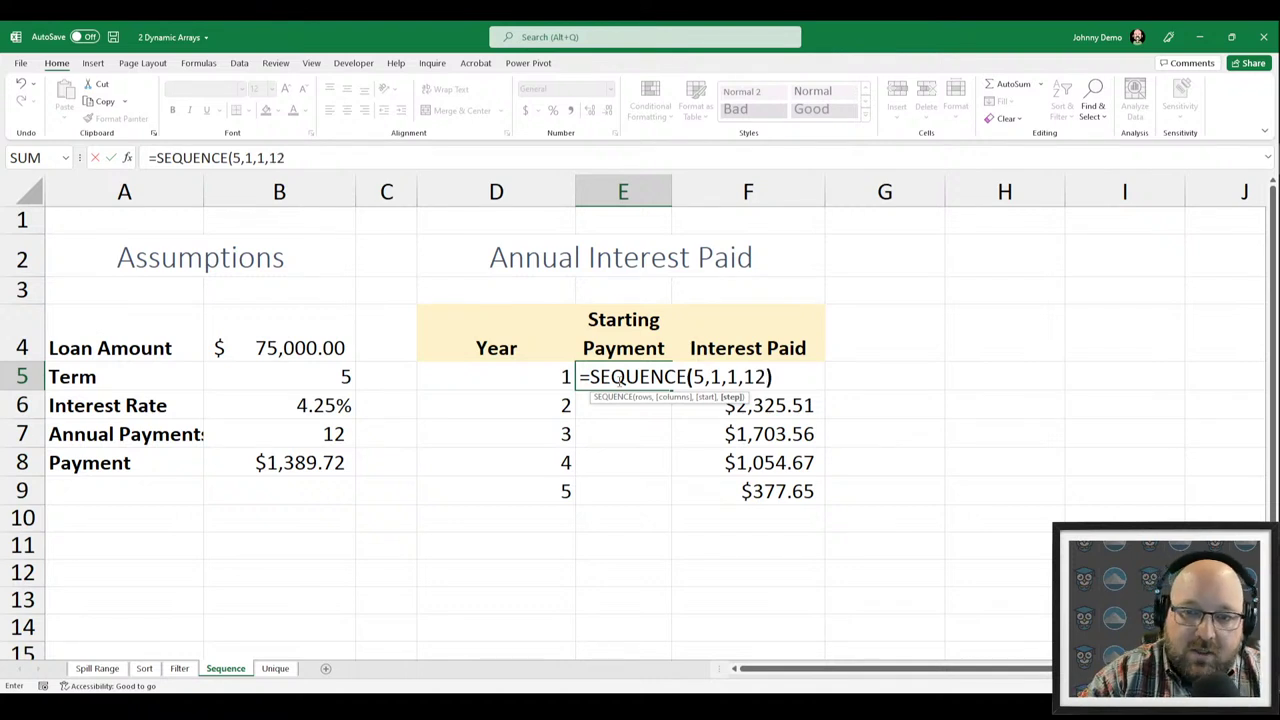
key("Return")
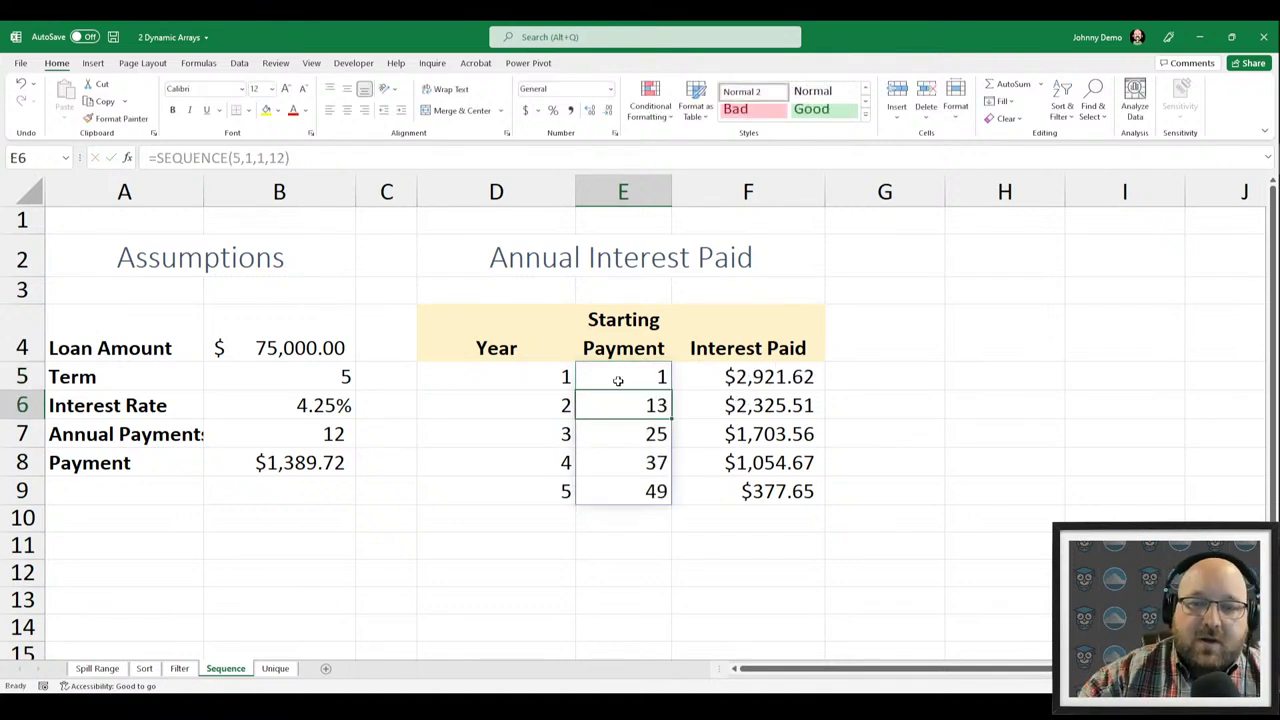
left_click(618, 381)
key("Down")
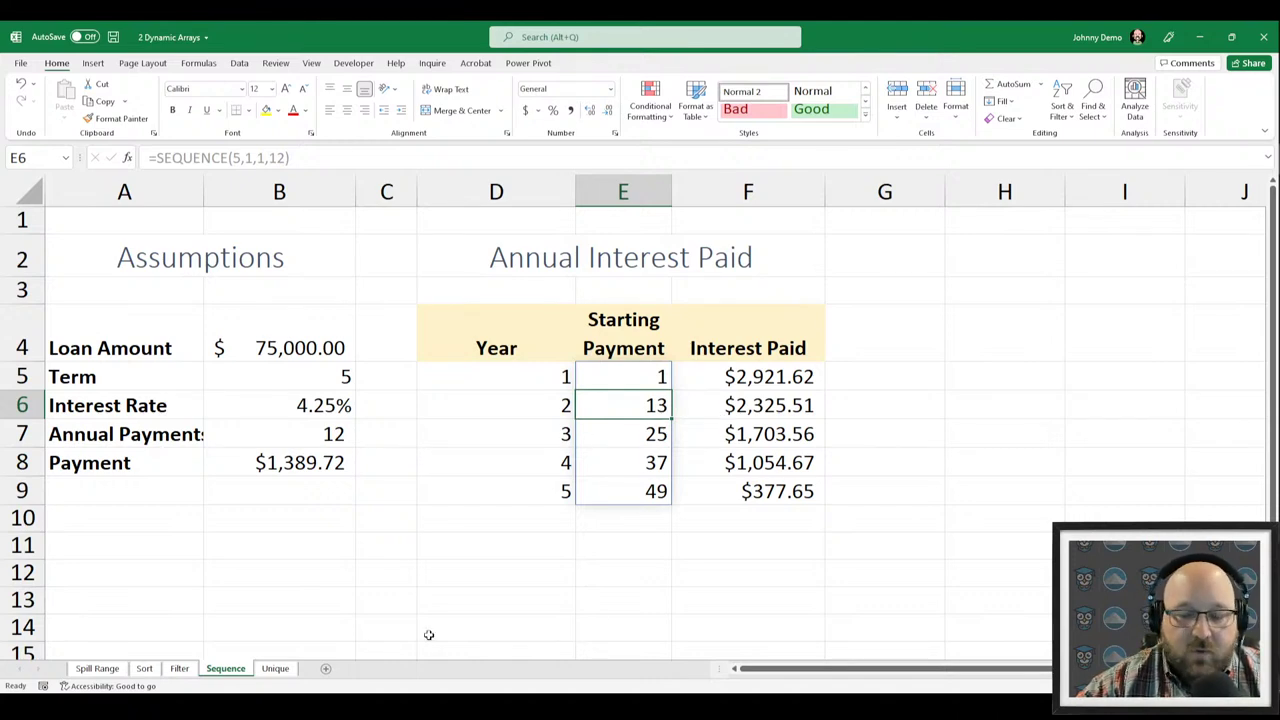
left_click(310, 515)
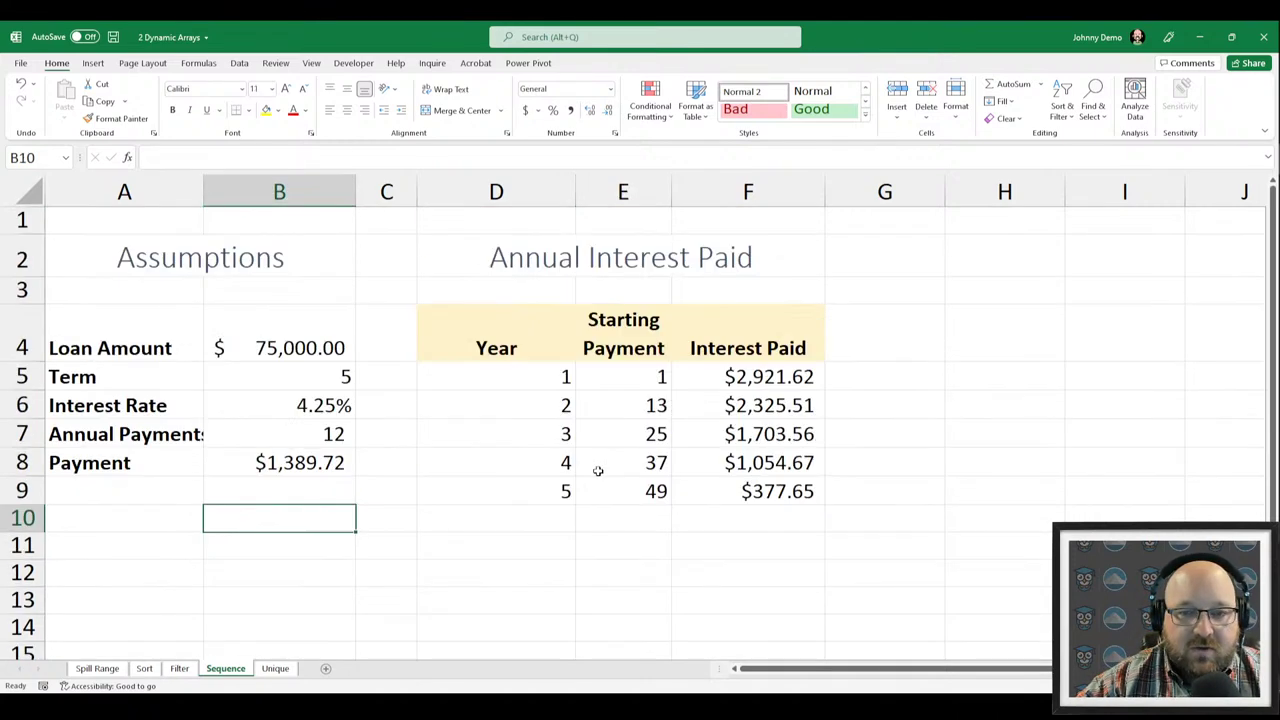
Change the rows argument of E5's SEQUENCE formula to 10.
left_click(622, 382)
left_click(238, 162)
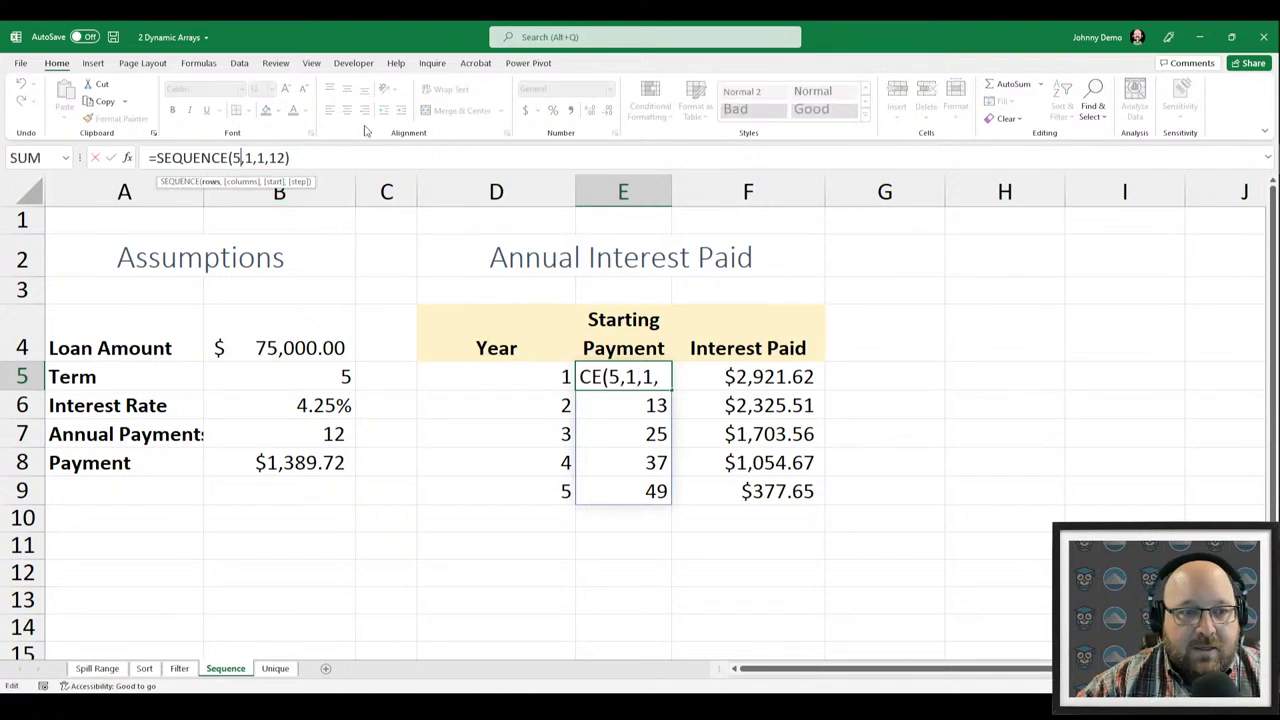
key("BackSpace")
type("10")
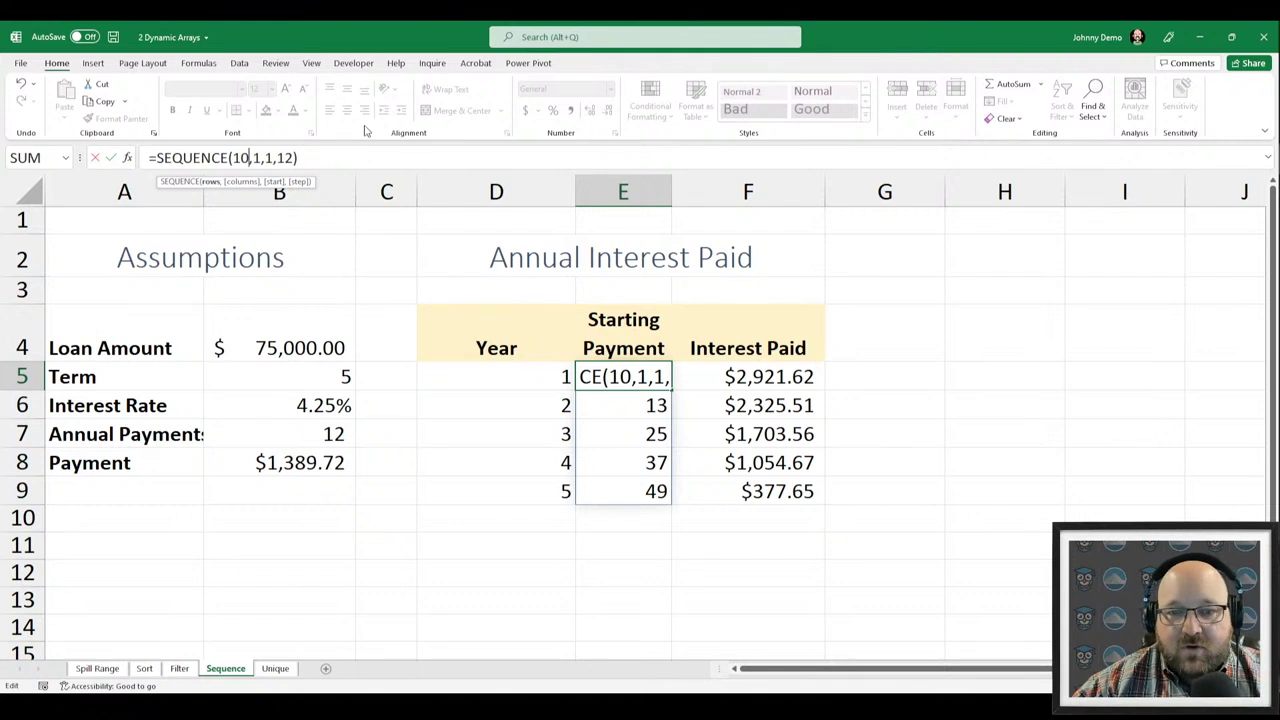
key("Return")
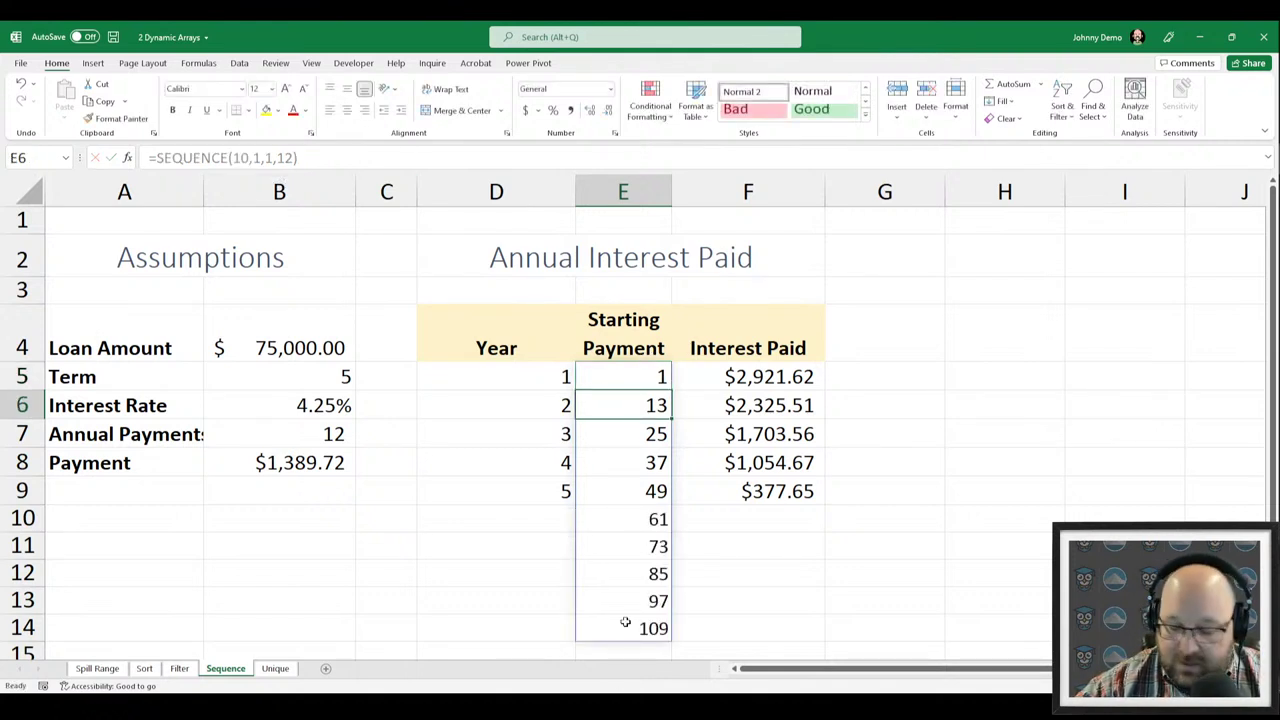
Copy the full text of E5's SEQUENCE formula and leave the cell without editing it.
left_click(244, 160)
key("Escape")
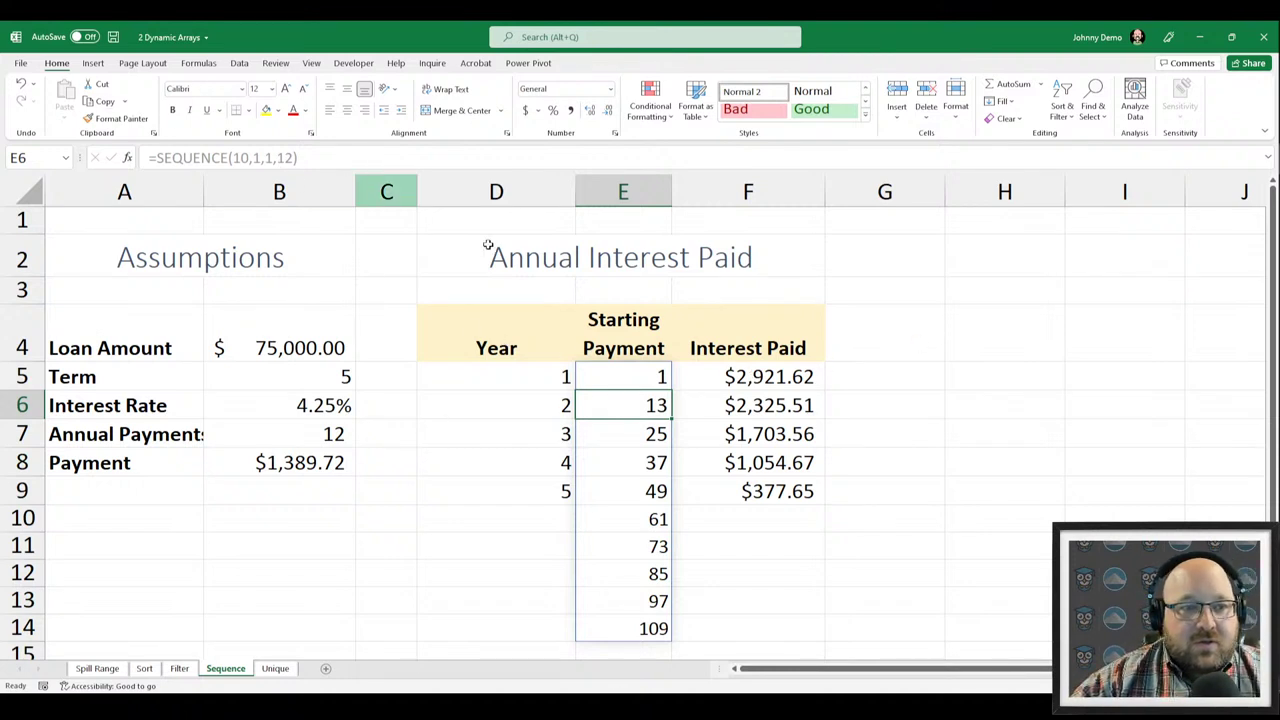
left_click(606, 380)
triple_click(222, 158)
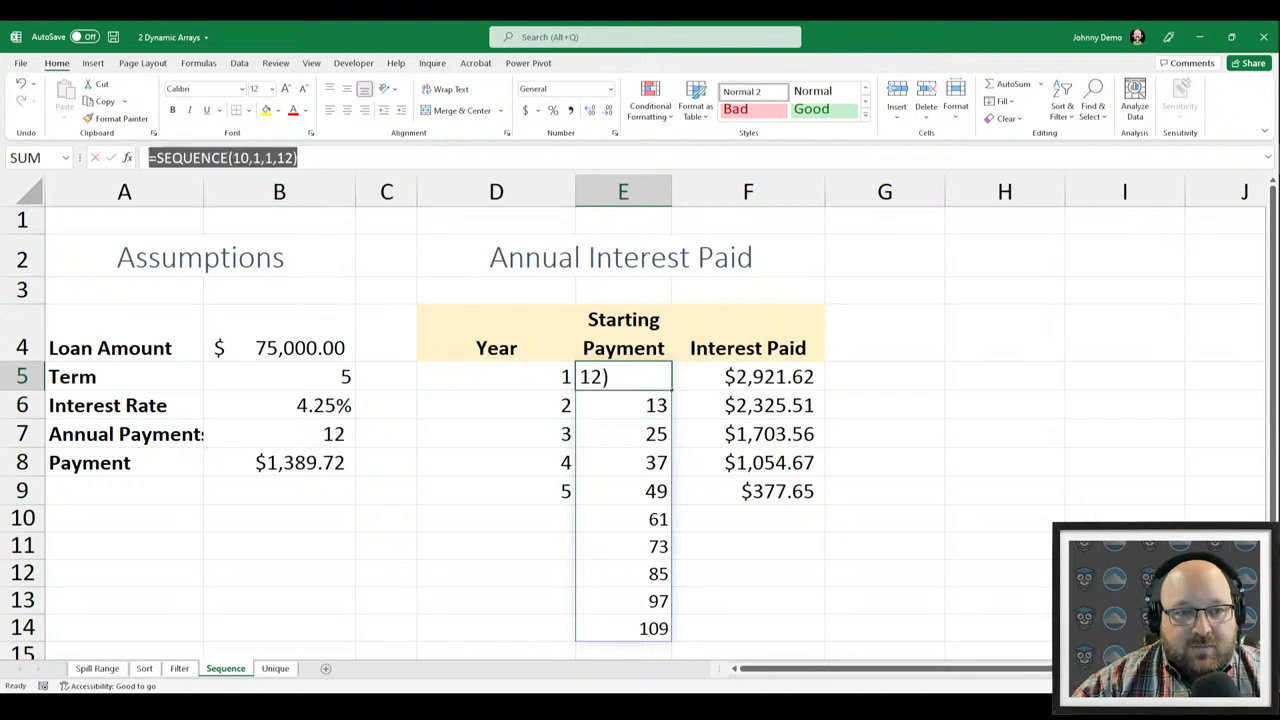
key("Escape")
left_click(977, 298)
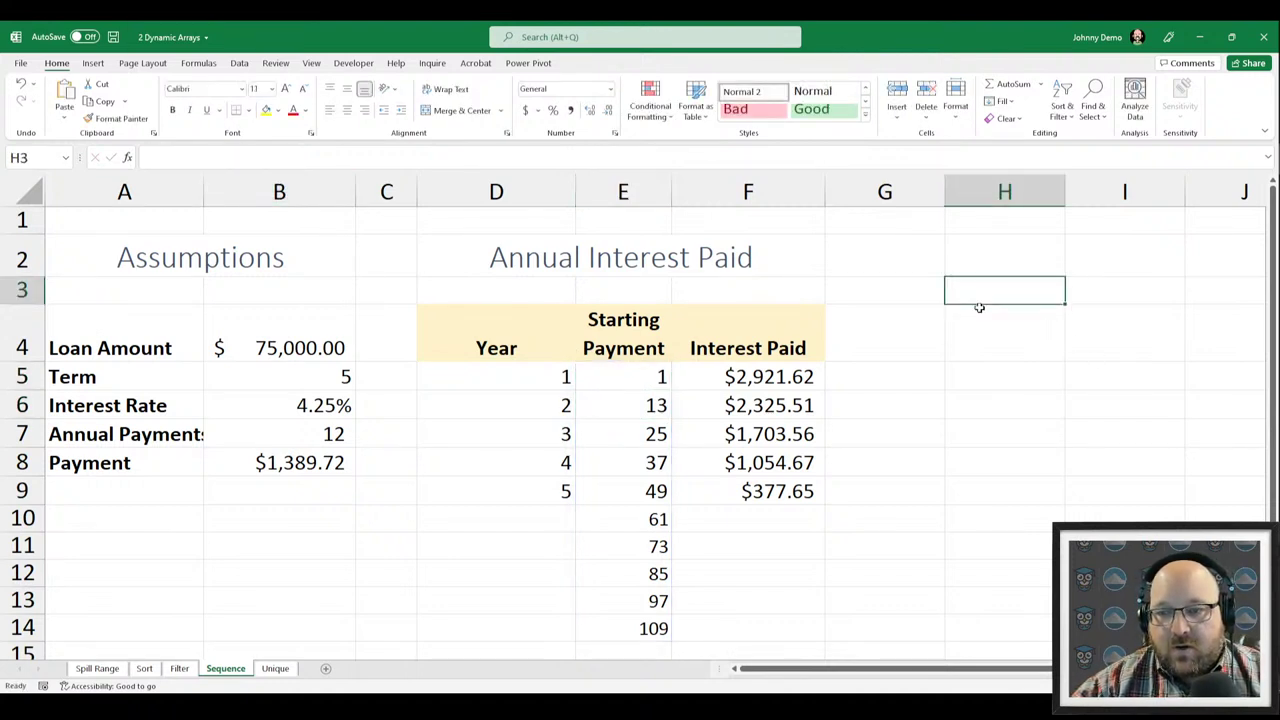
left_click(976, 330)
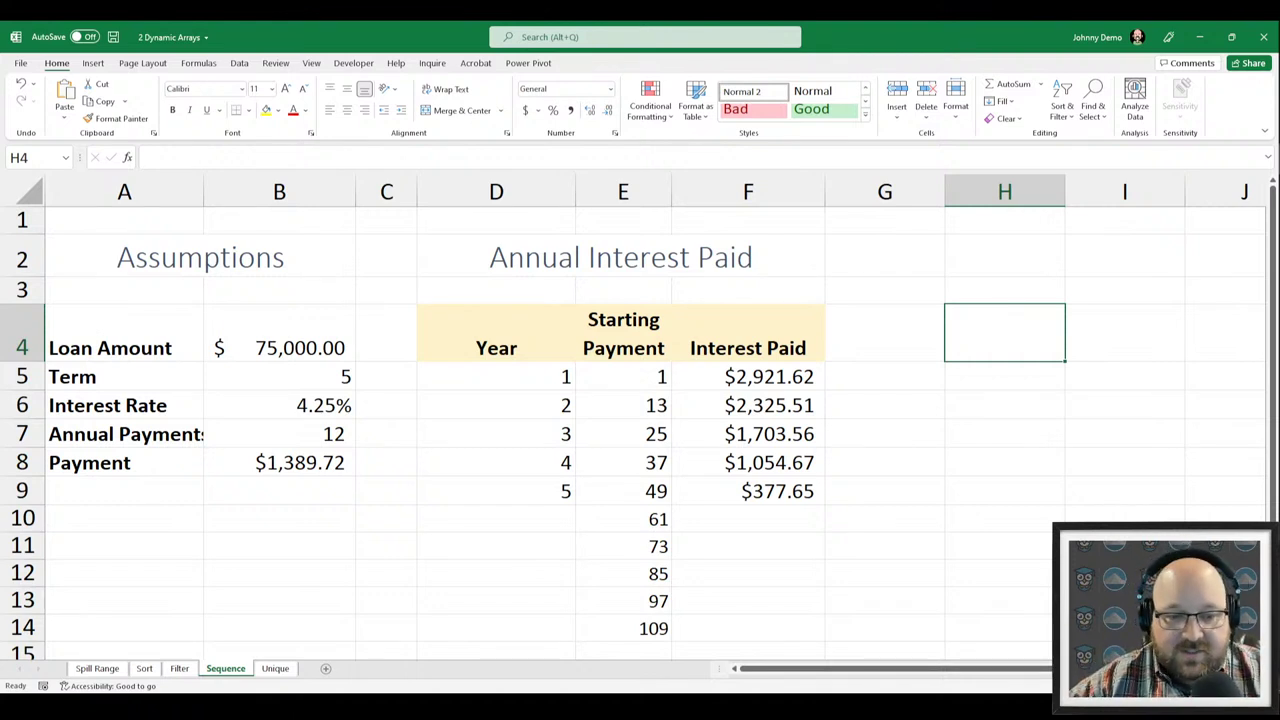
Add a new blank worksheet and place it after the Unique sheet.
left_click(322, 669)
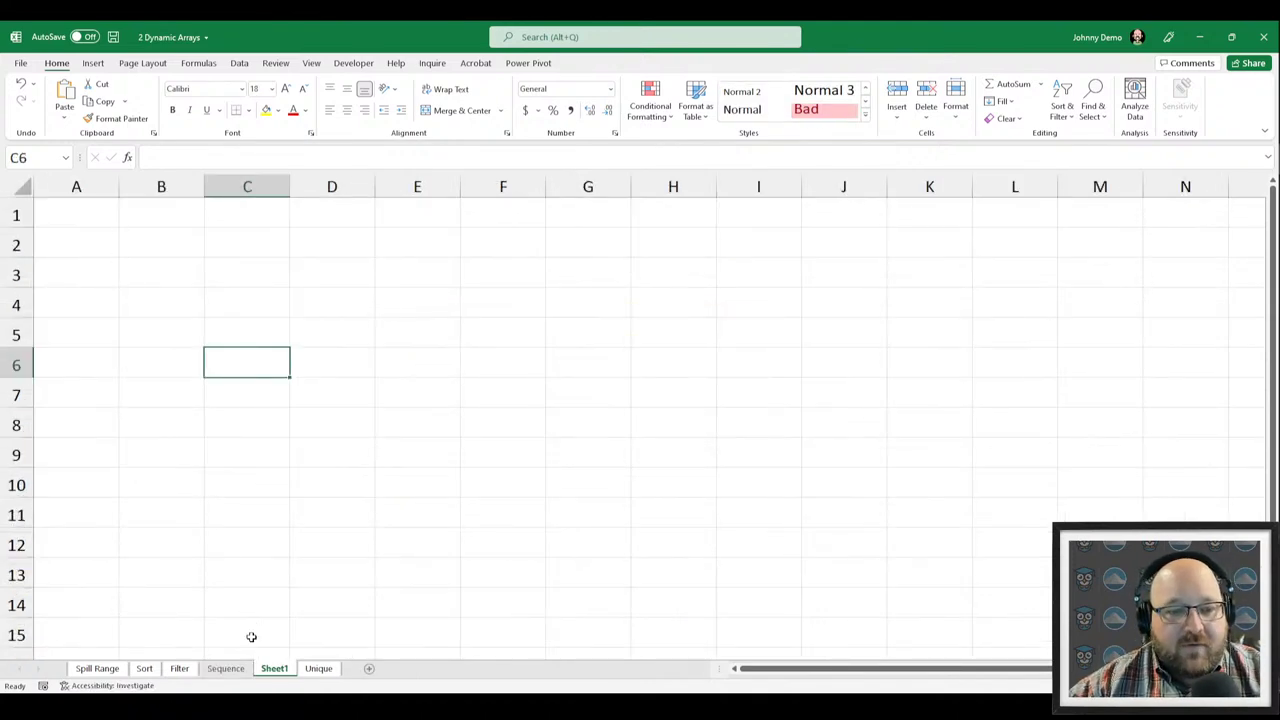
left_click_drag(286, 674, 370, 672)
left_click(105, 251)
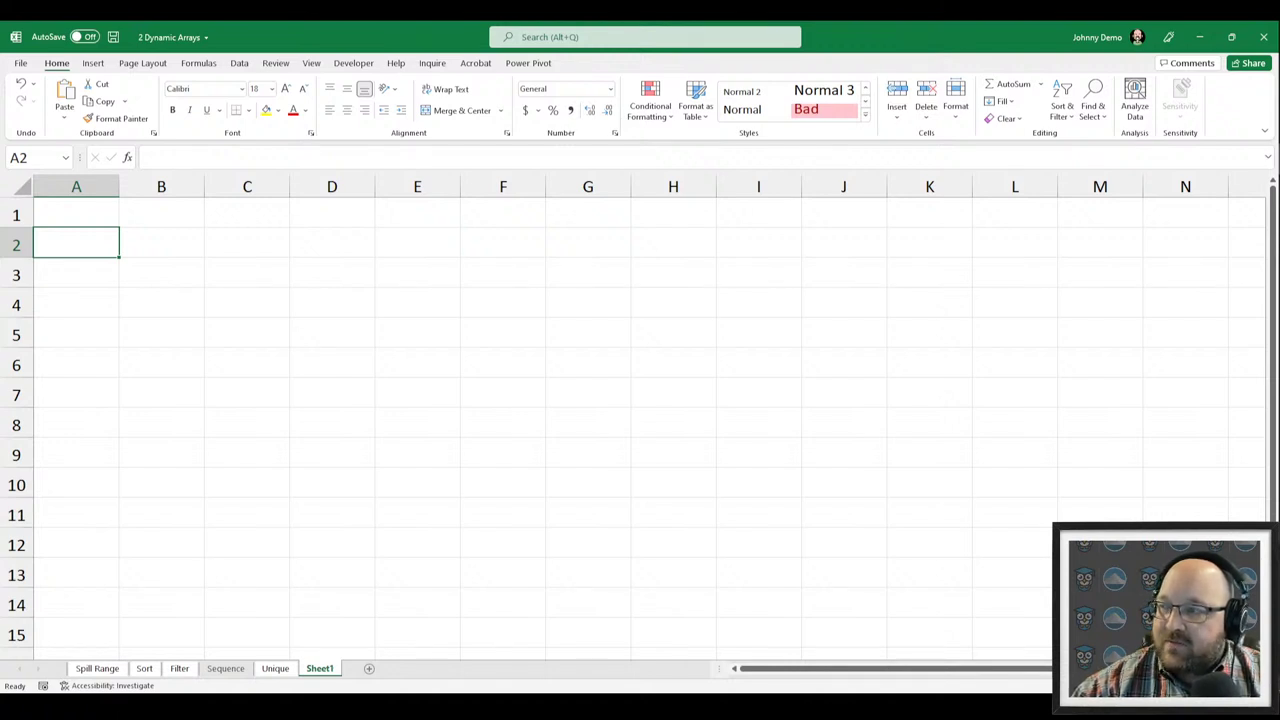
left_click(160, 300)
Enter the label "<-- Ticker Symbol" in cell B1 of the new sheet.
left_click(174, 215)
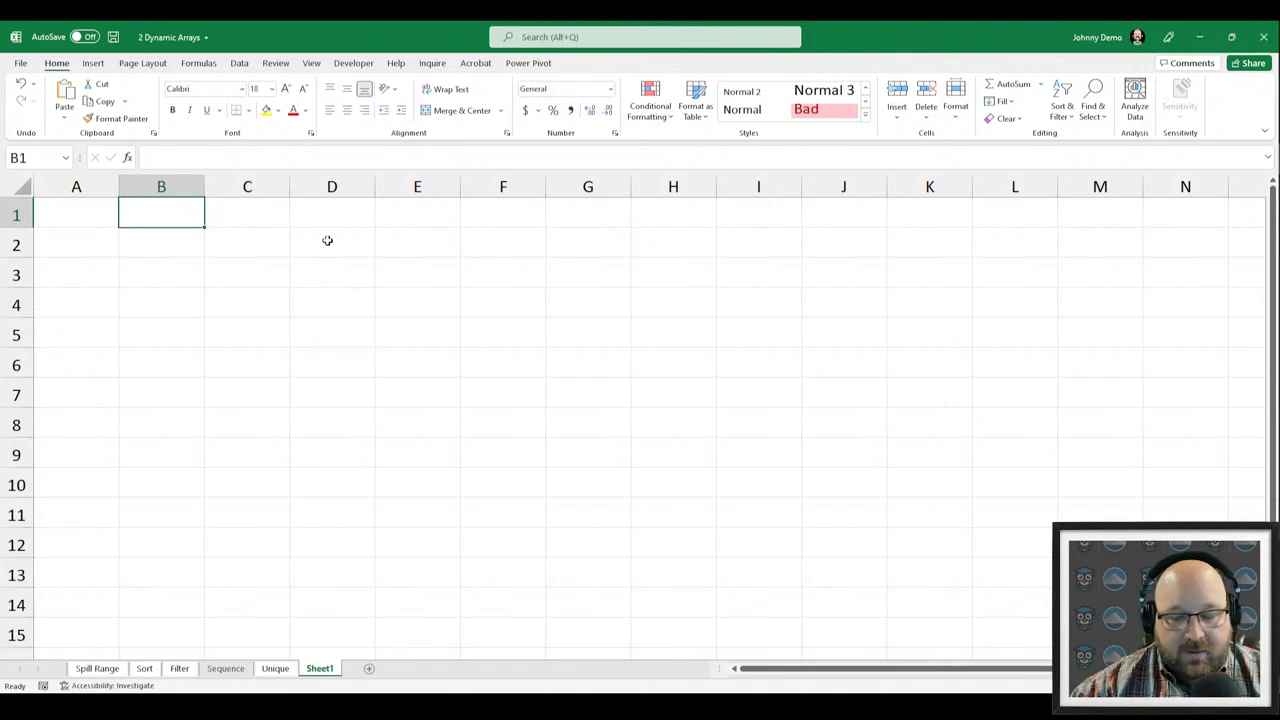
scroll(247, 259, "up", 3)
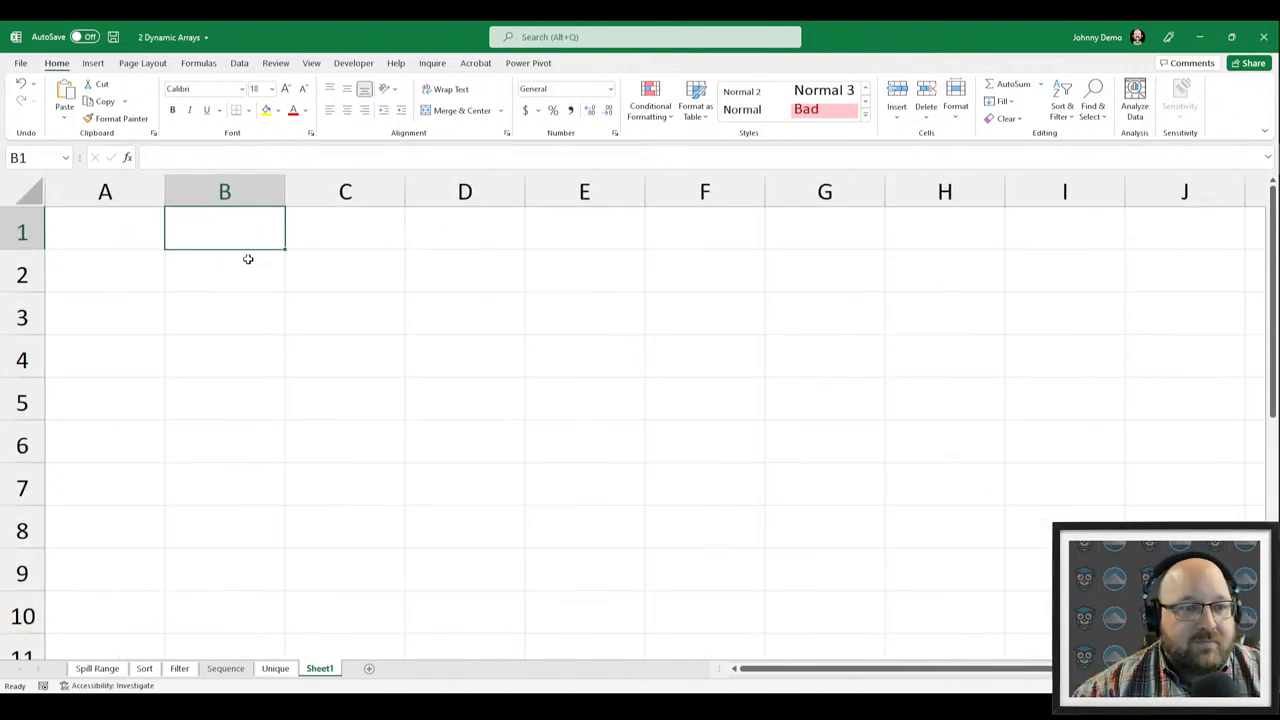
key("Left")
key("Right")
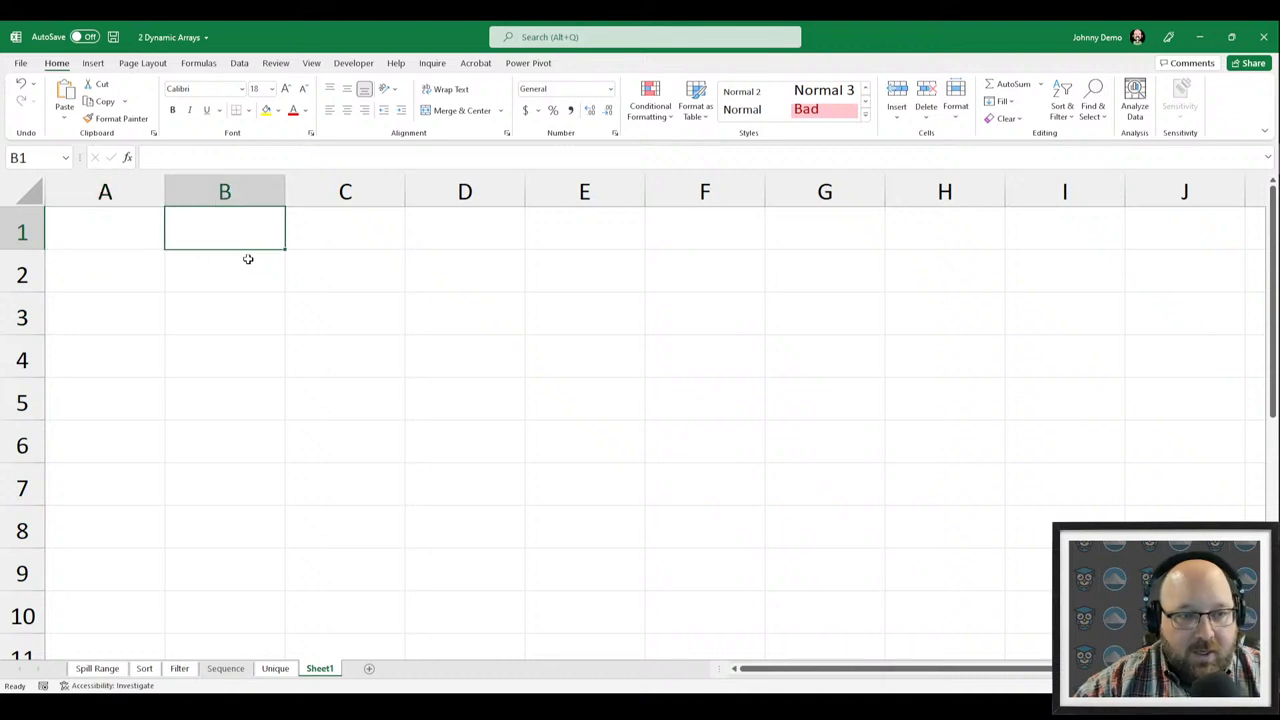
type("<-- ticke")
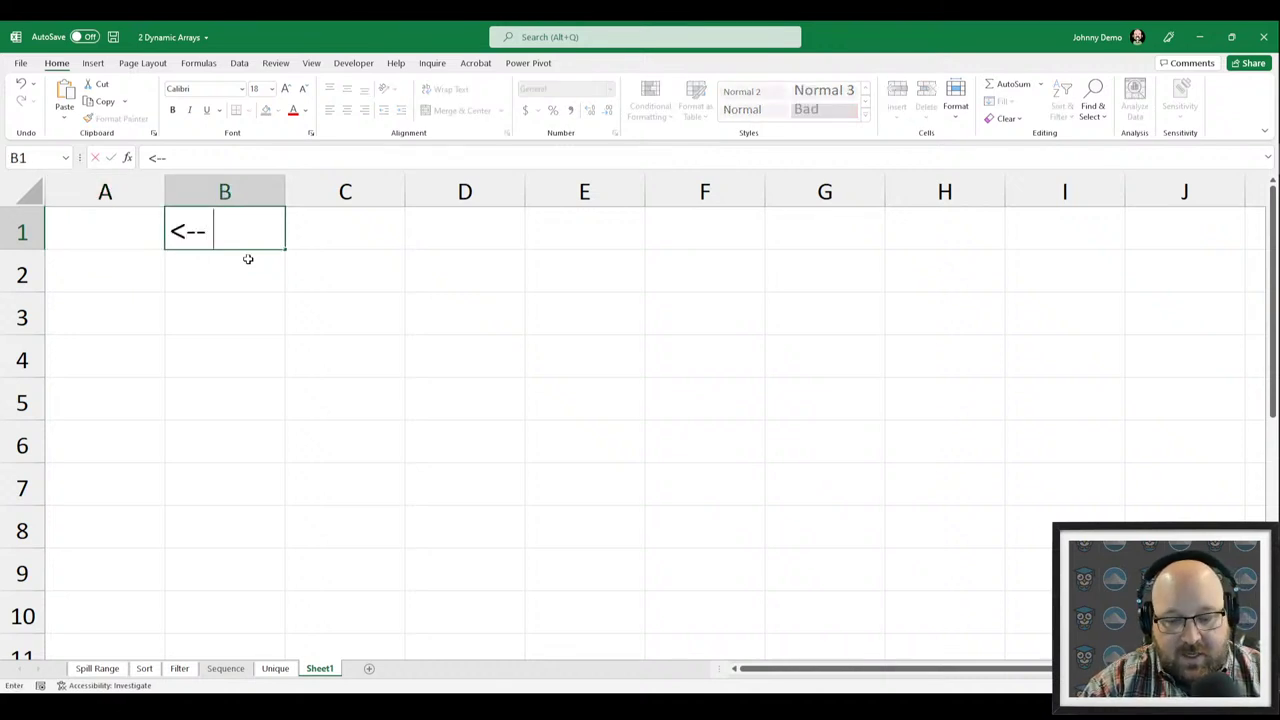
key("BackSpace")
key("BackSpace")
key("BackSpace")
key("BackSpace")
key("BackSpace")
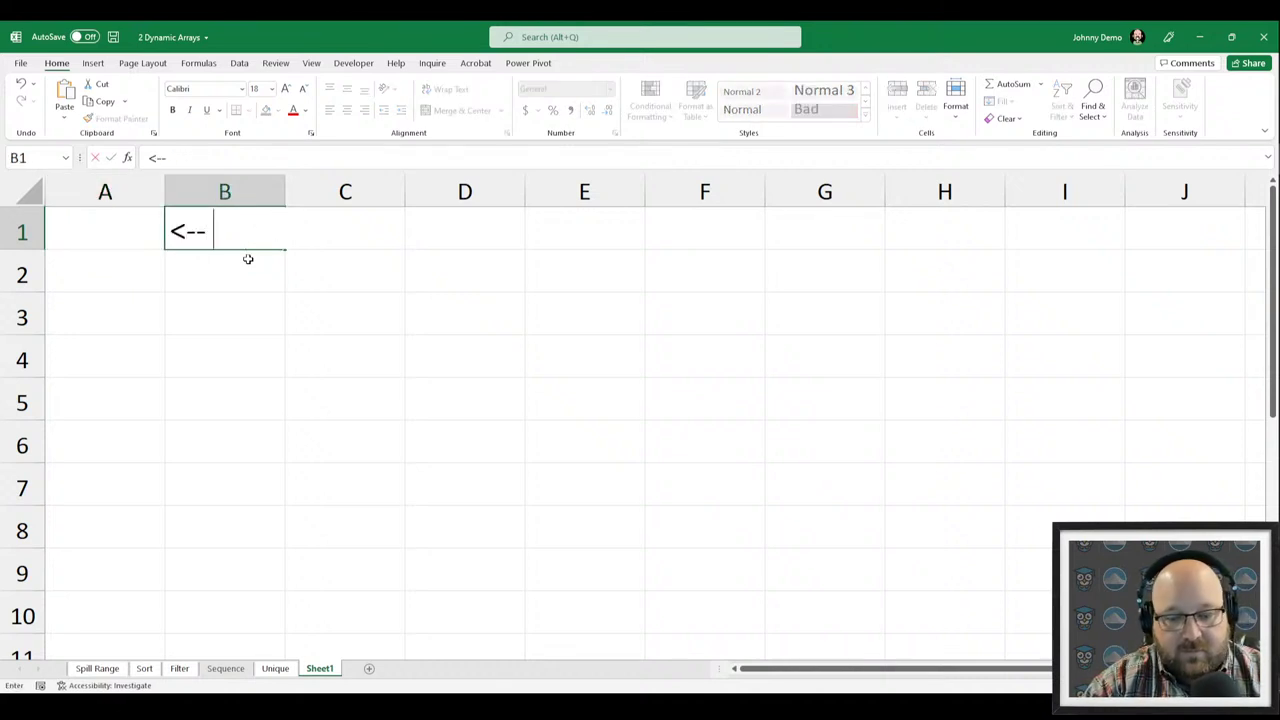
type("Ticker S")
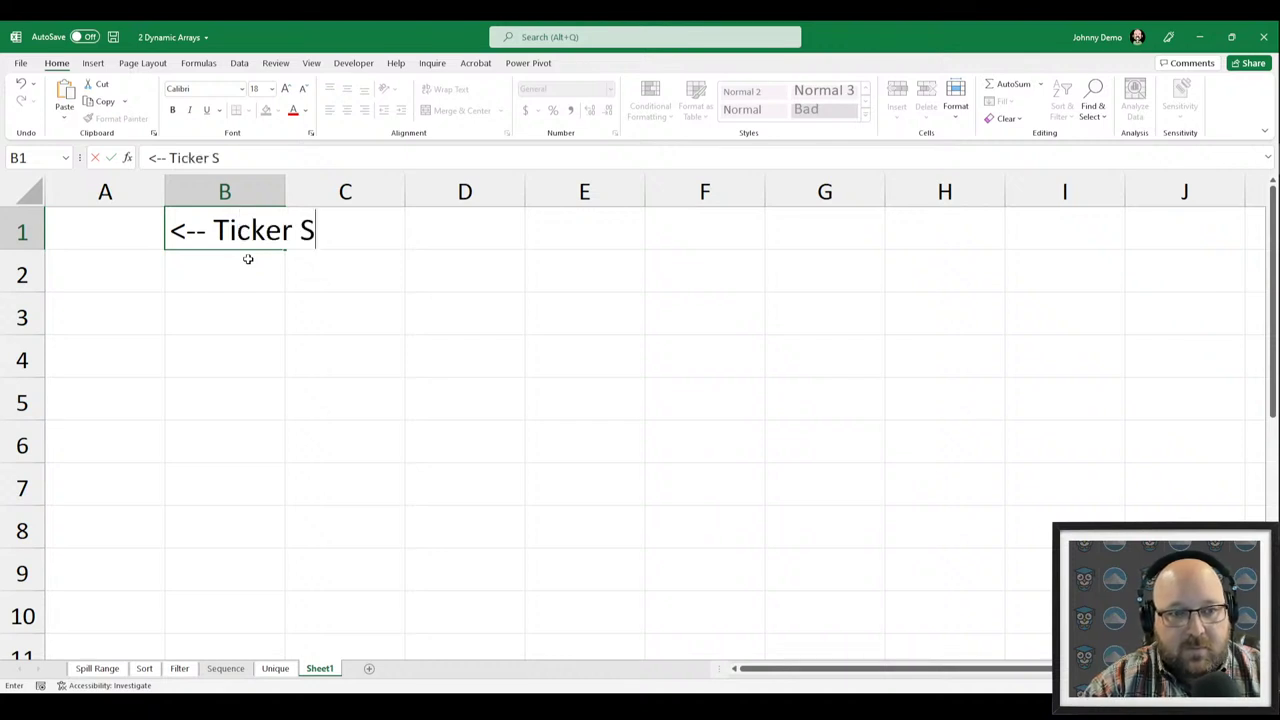
type("ymbol")
key("Return")
Enter the ticker symbol AAPL in cell A1.
key("Up")
key("Left")
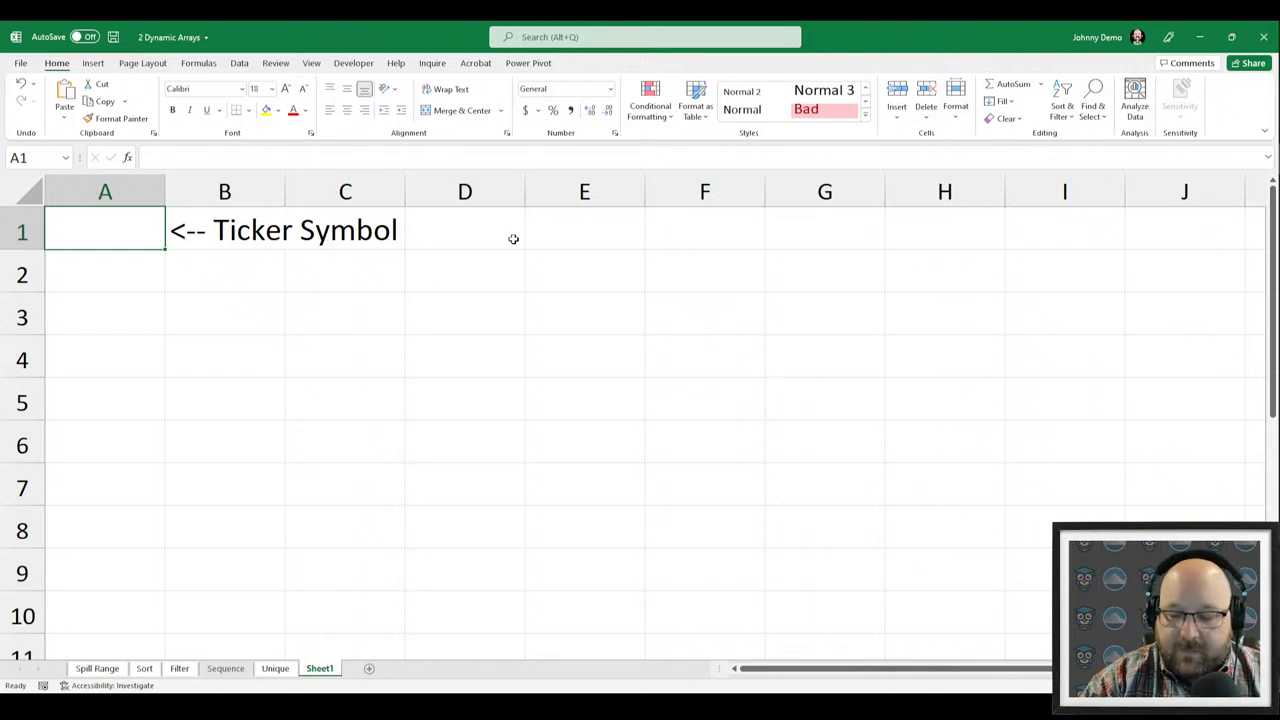
mouse_move(1258, 158)
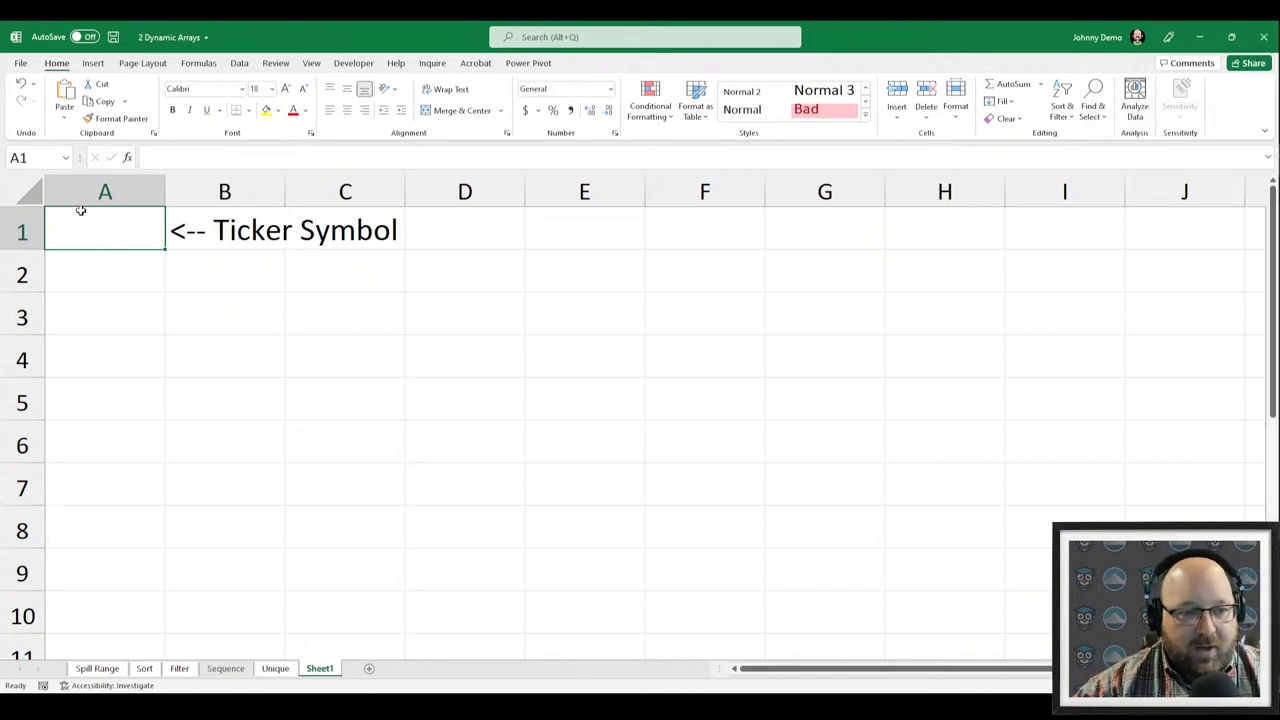
type("AAPL")
key("Return")
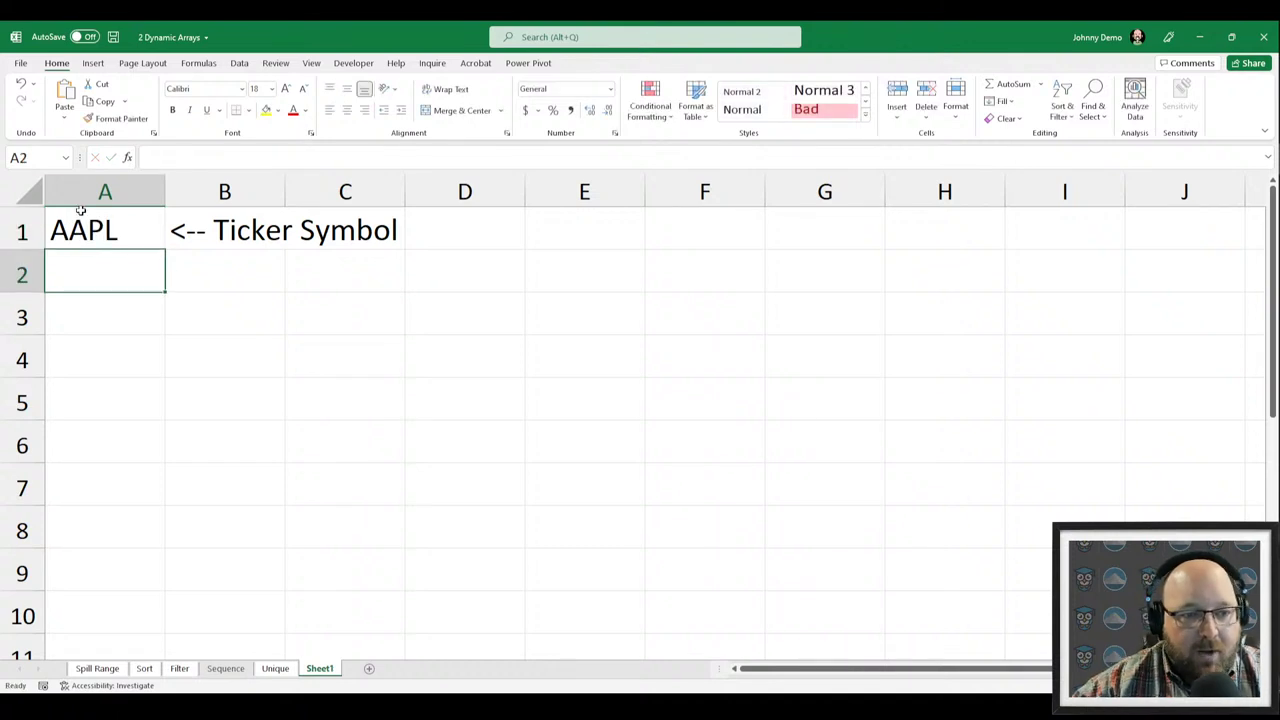
Enter a STOCKHISTORY formula in A2 that takes the stock from A1 and uses "04/01/2022" as the start date.
type("=")
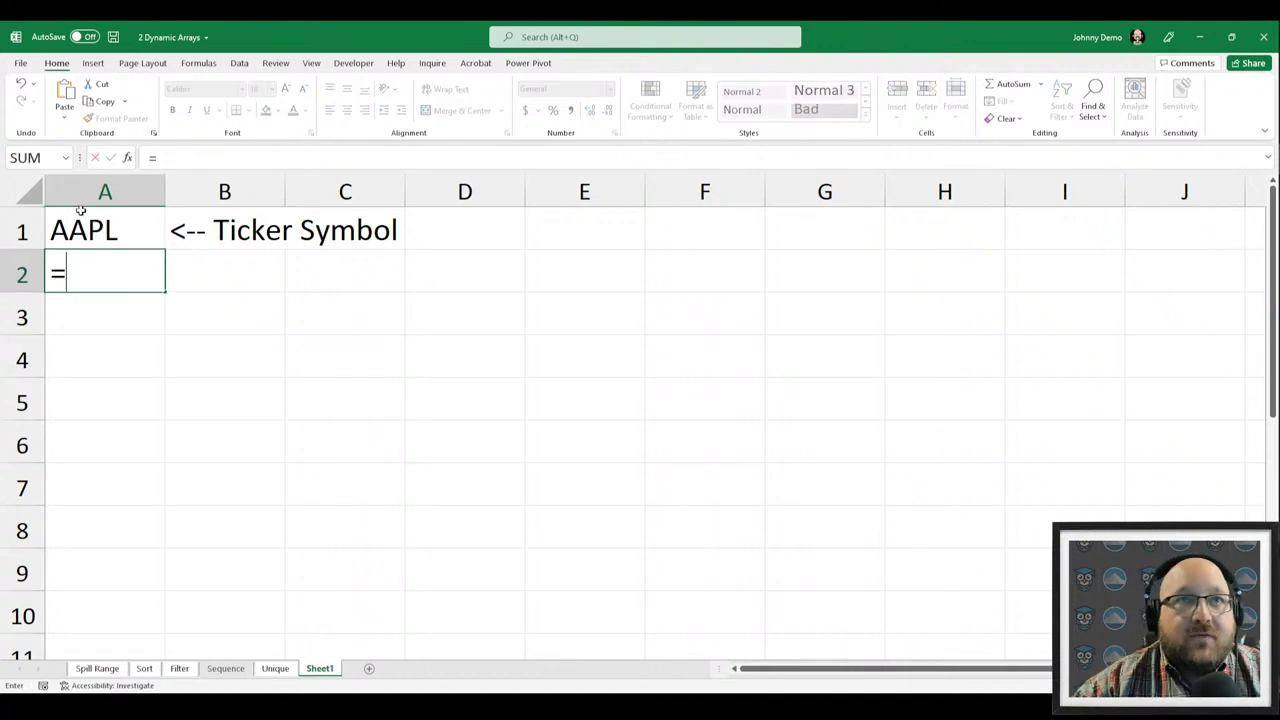
type("s")
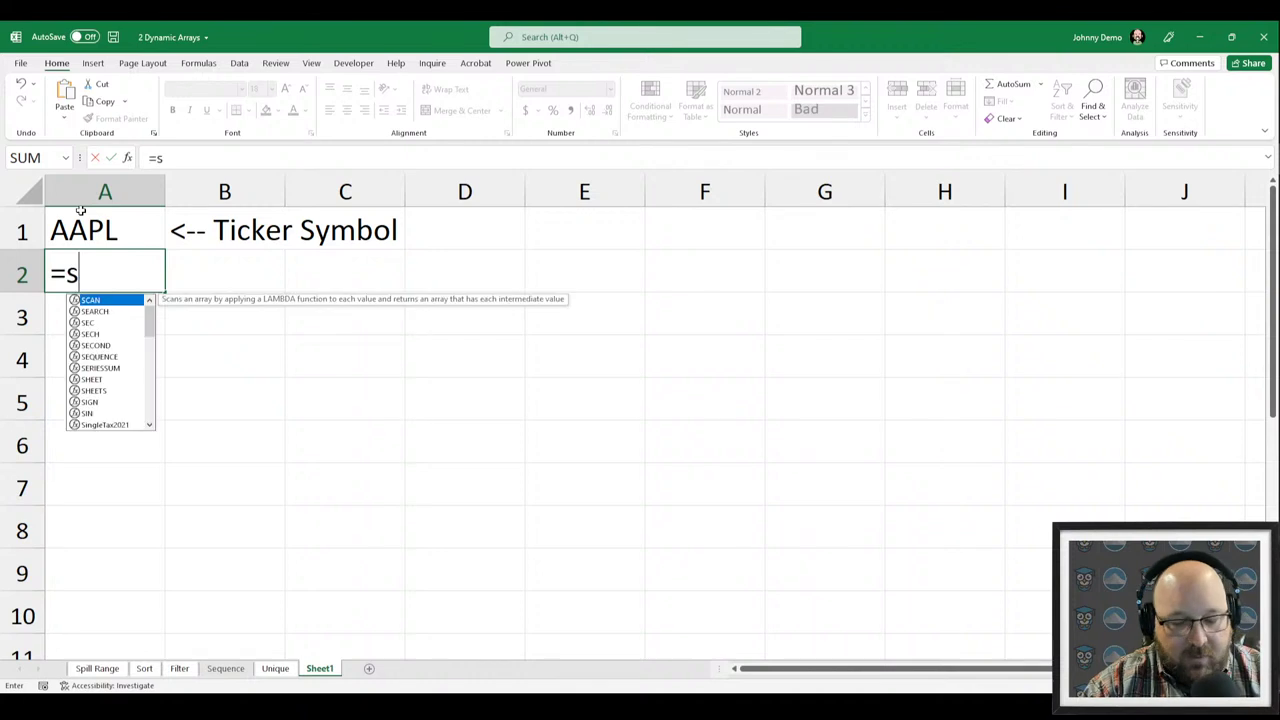
type("tock")
key("Tab")
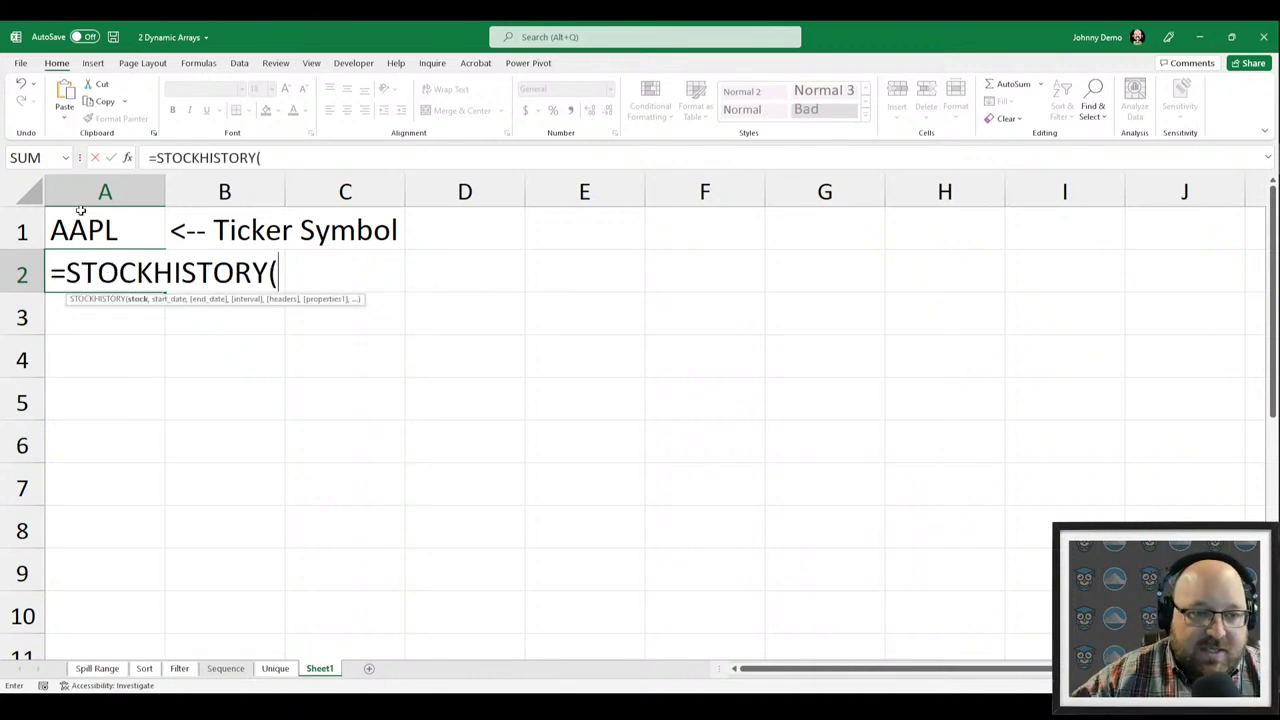
left_click(55, 217)
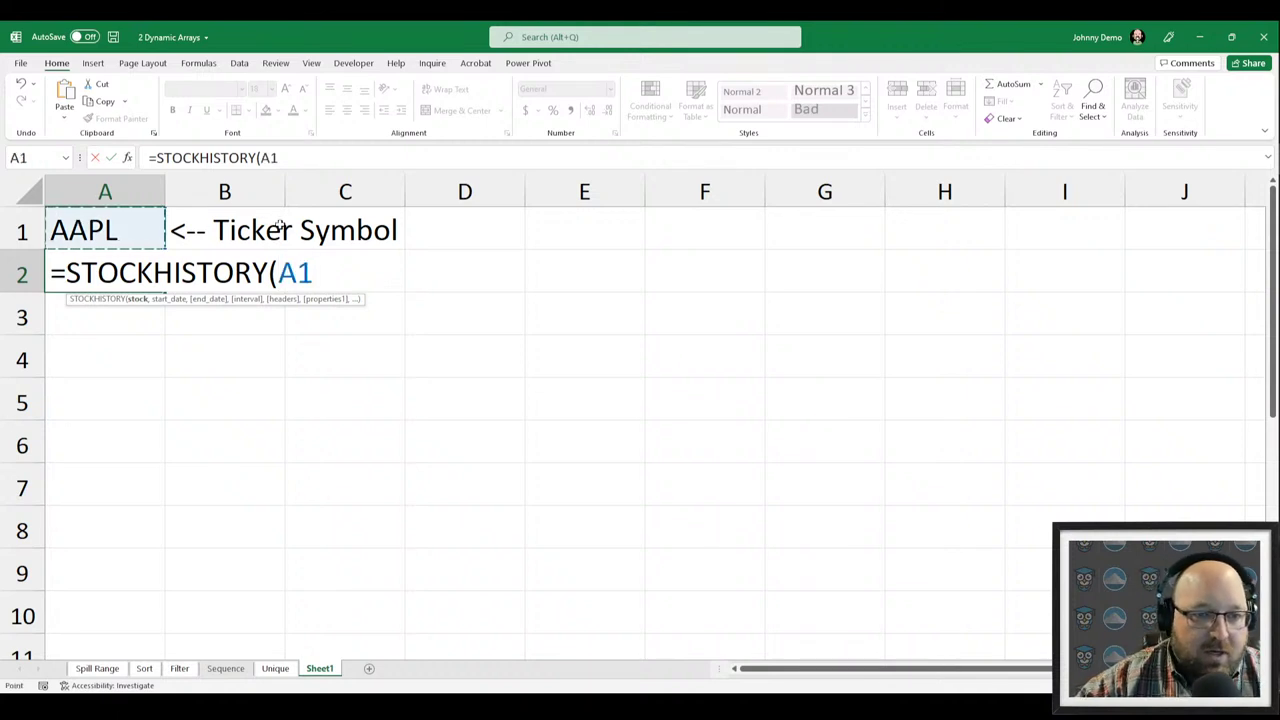
type(",")
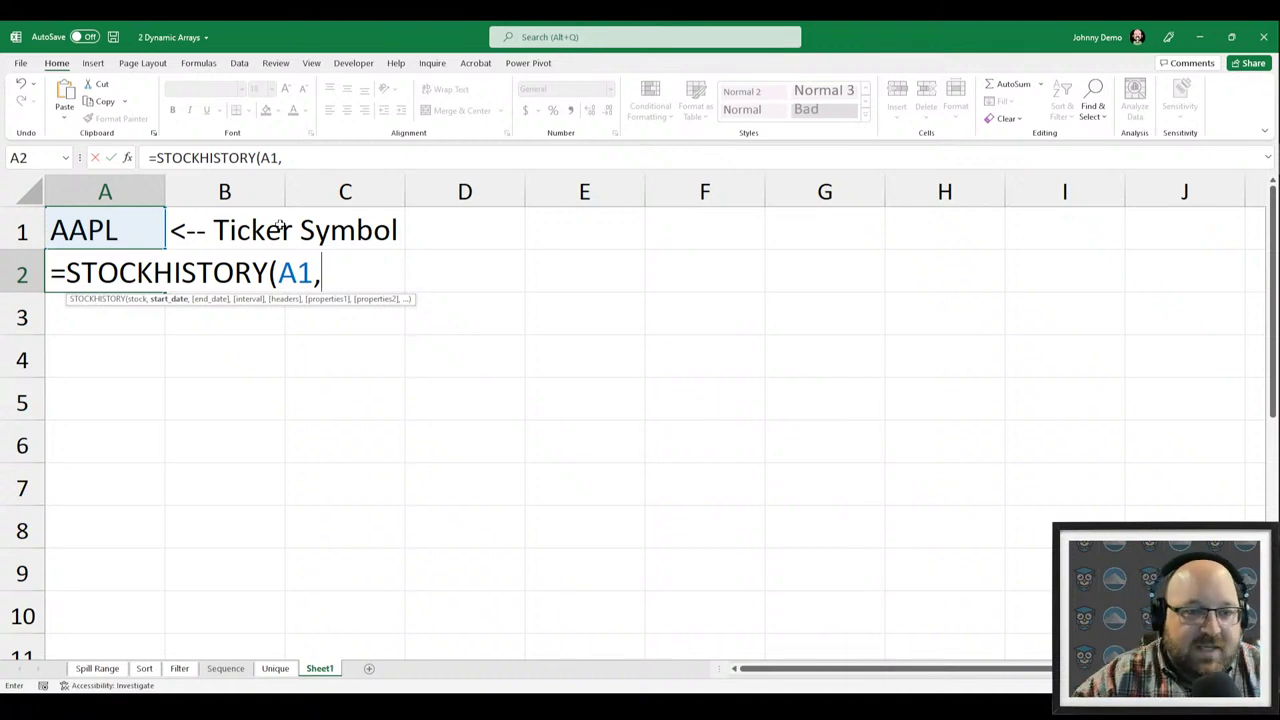
type("\"")
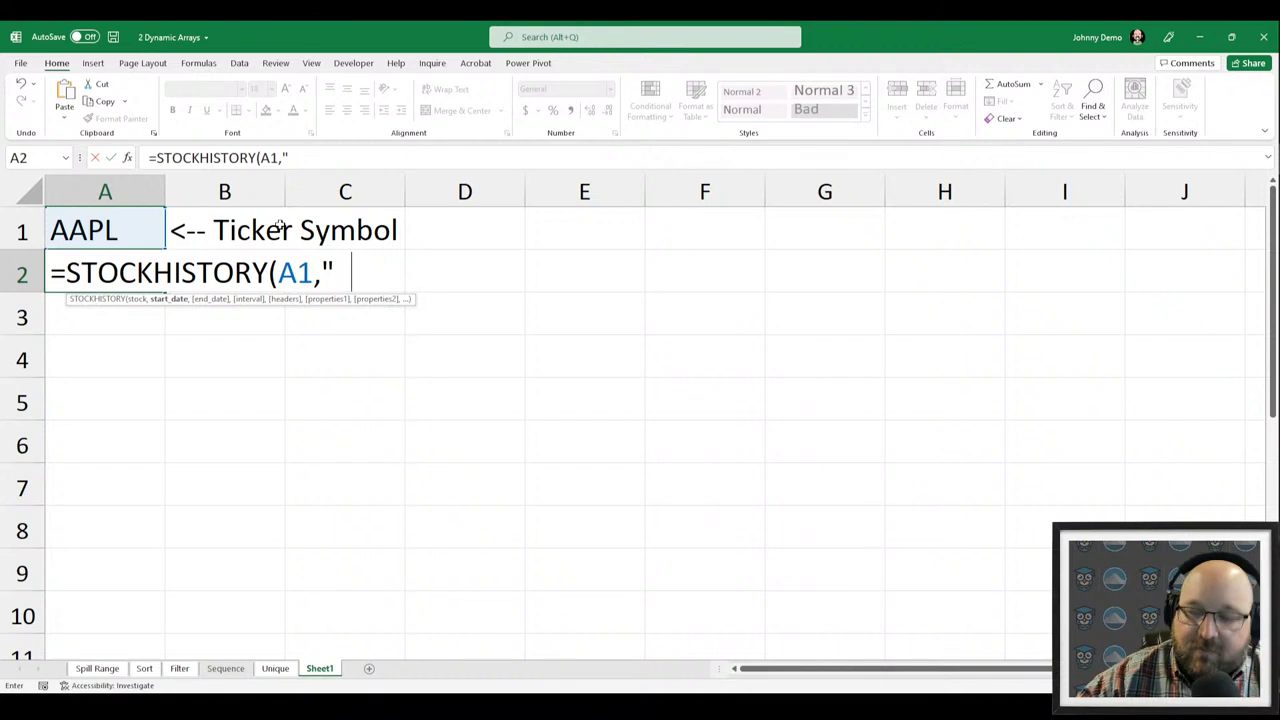
type("04/01/")
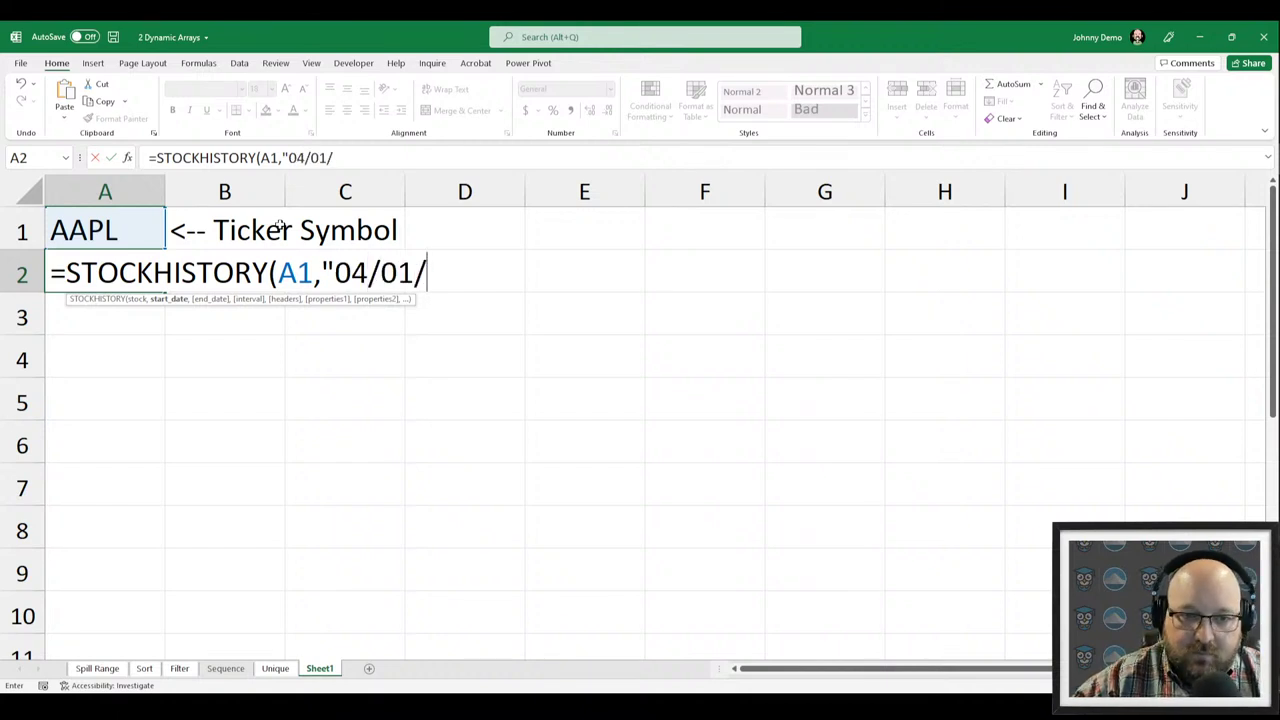
type("2022\")")
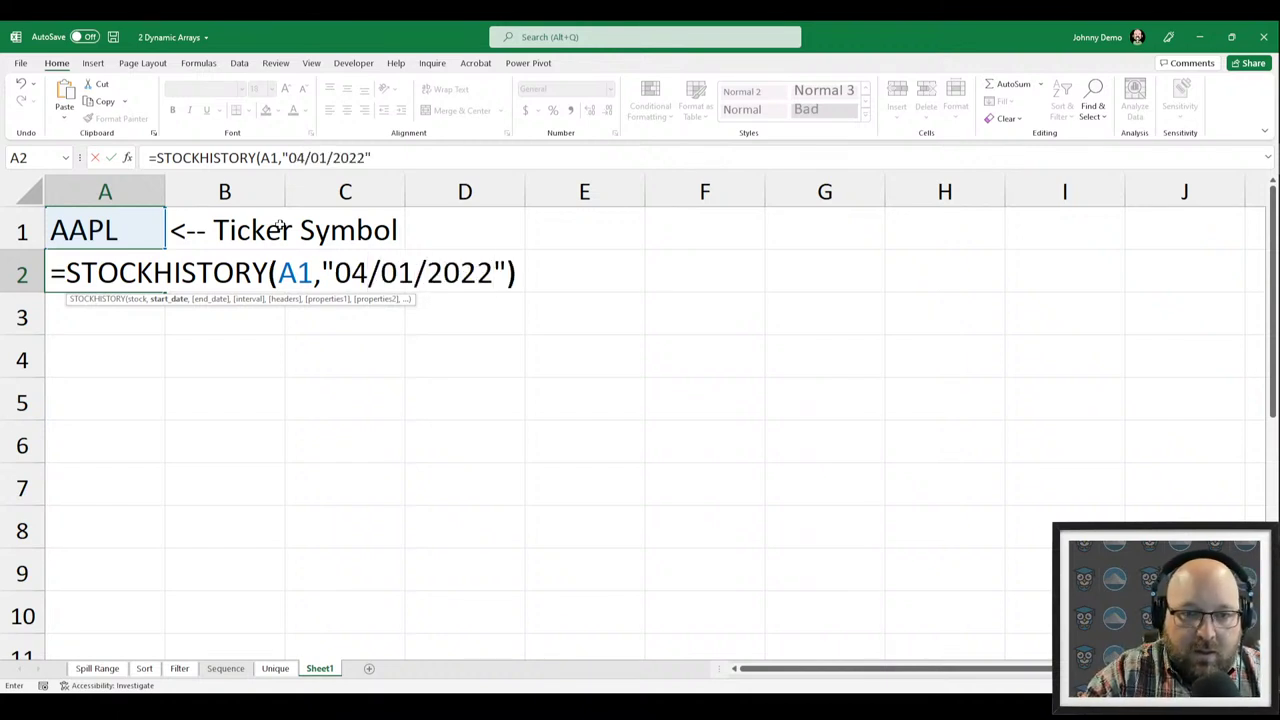
key("Return")
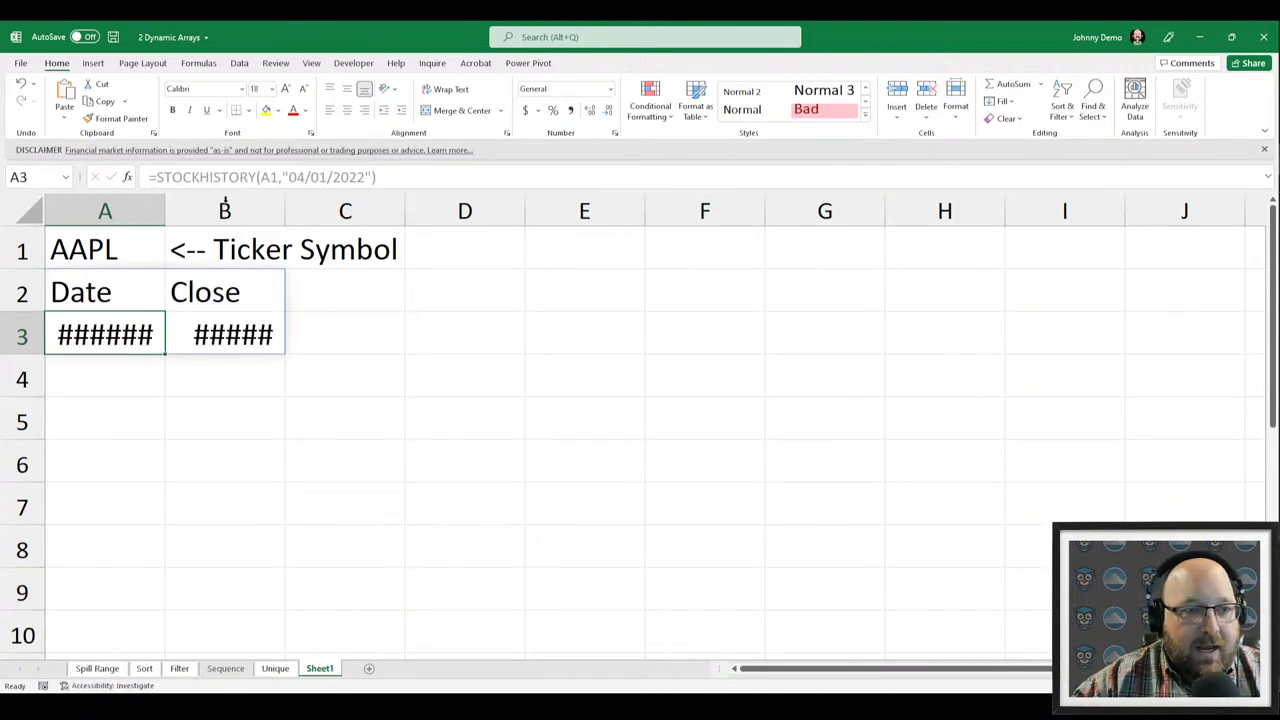
Autofit columns A and B to their contents and check the spilled date and closing price.
double_click(165, 200)
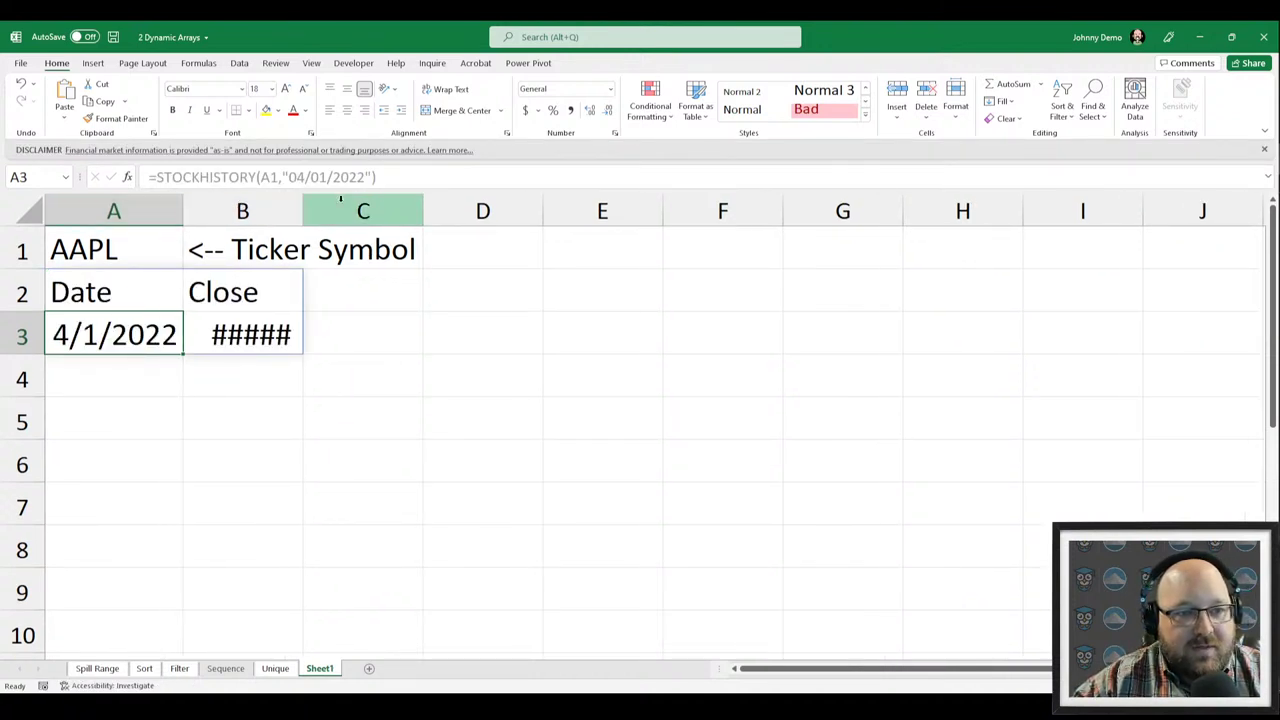
left_click(288, 210)
double_click(303, 208)
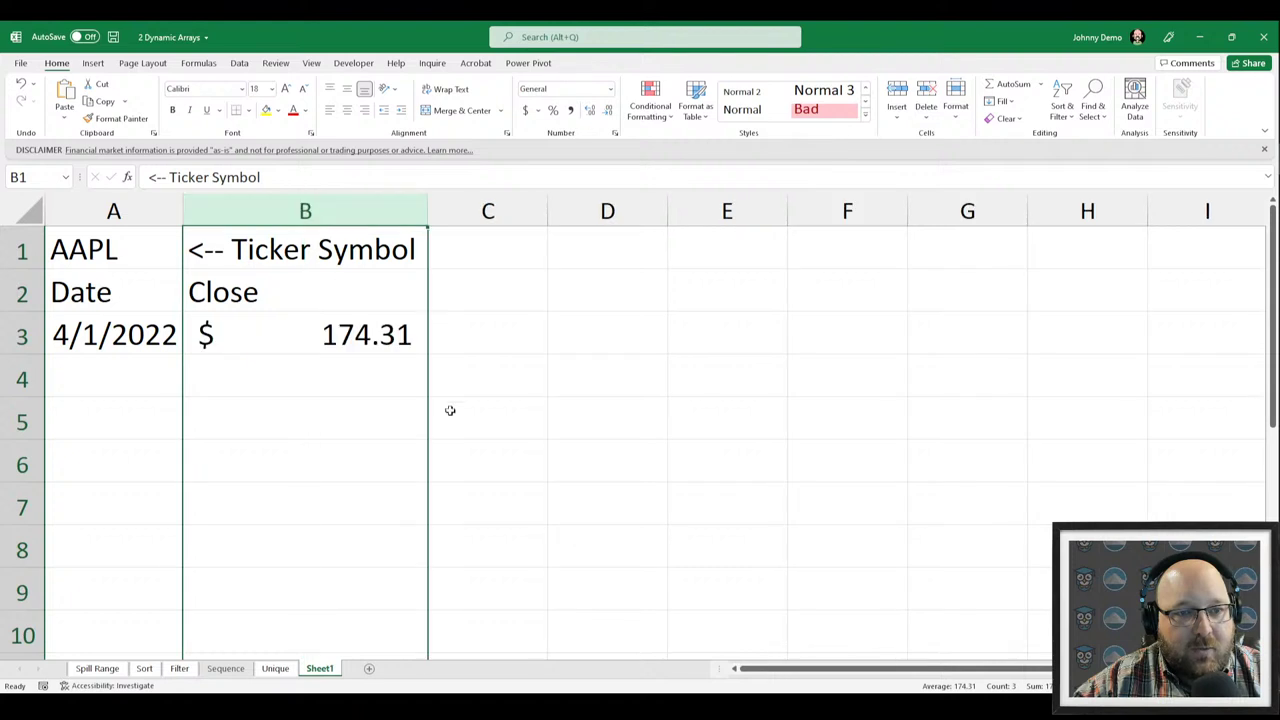
left_click(246, 352)
left_click(148, 346)
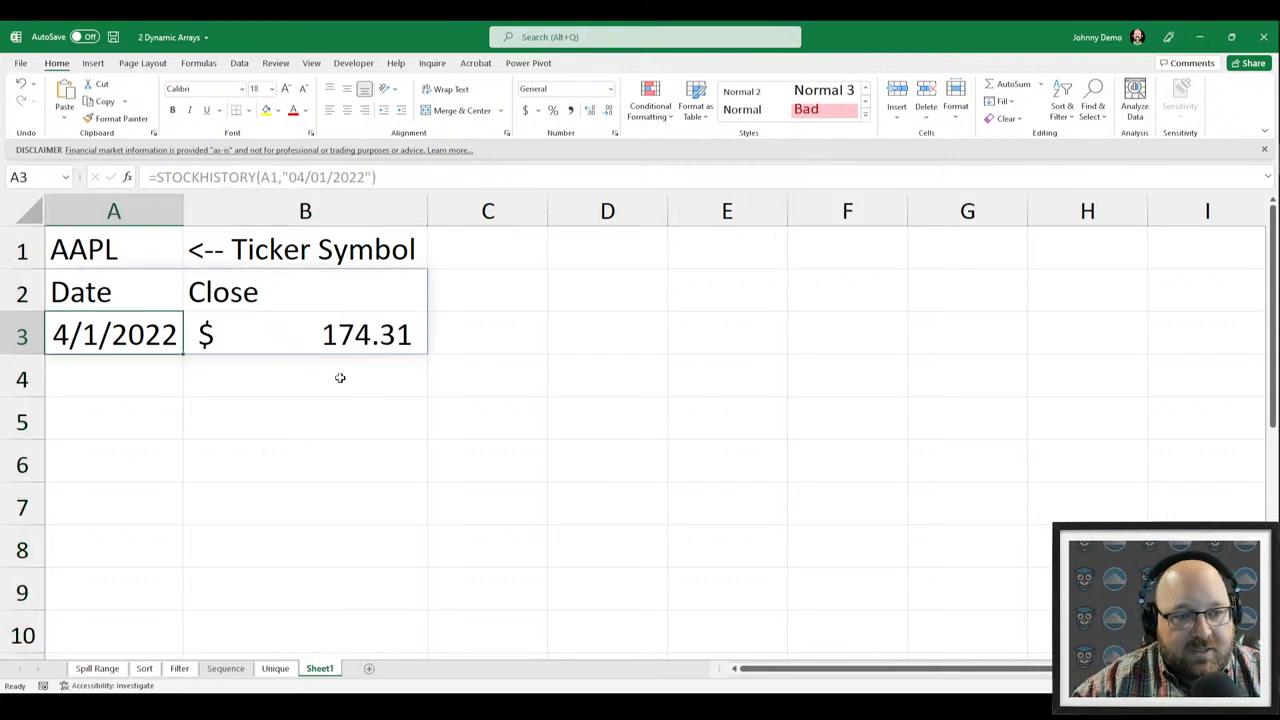
left_click(372, 418)
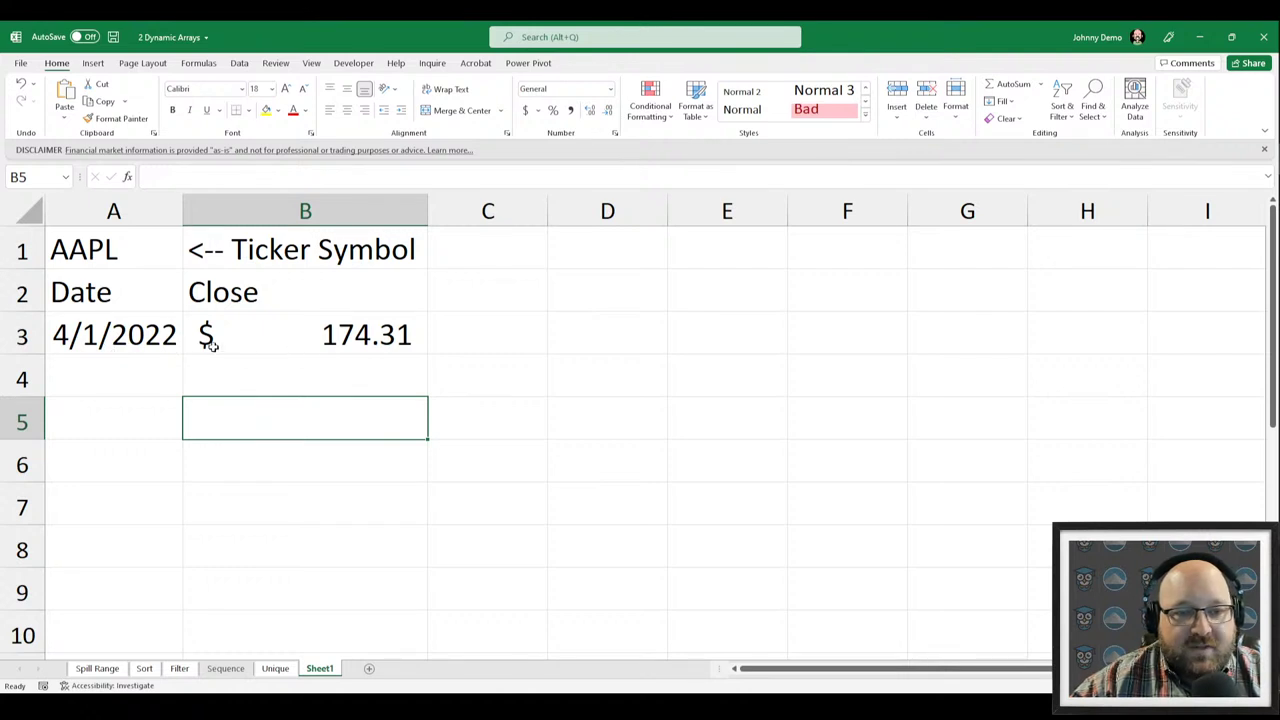
Add "12/31/2022" as the end date argument of A2's STOCKHISTORY formula.
left_click(62, 290)
double_click(62, 290)
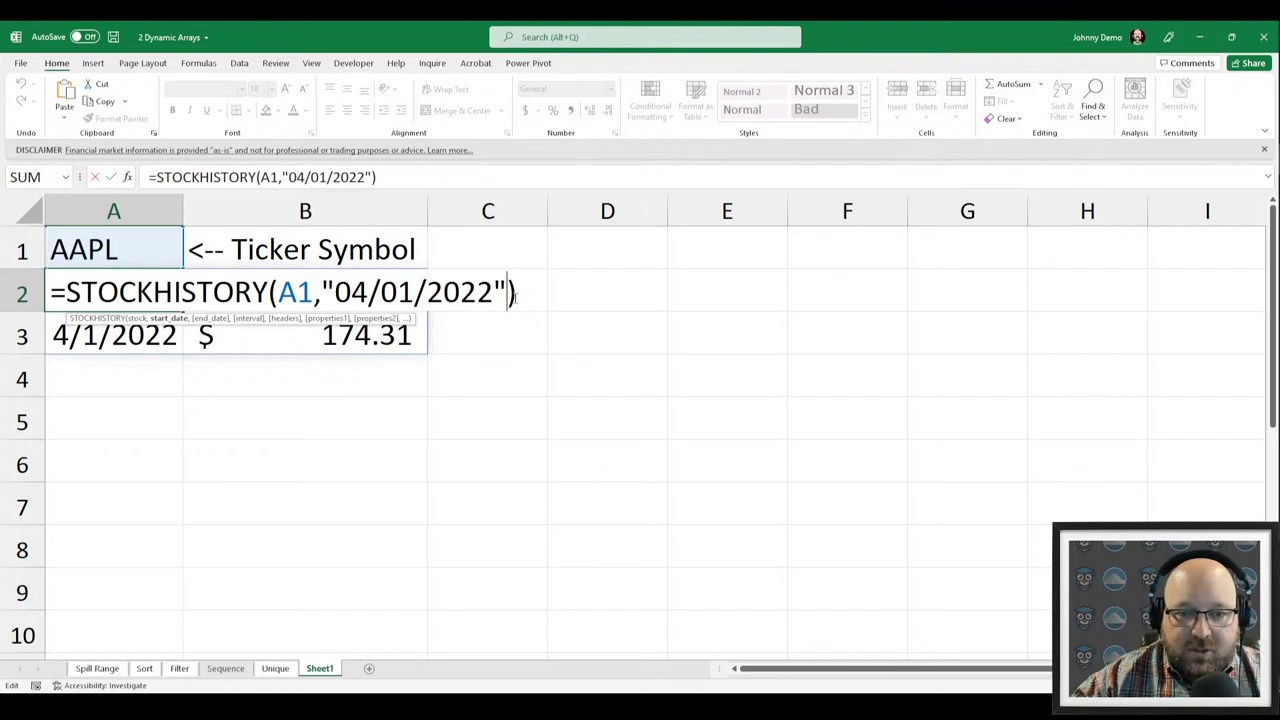
type(",")
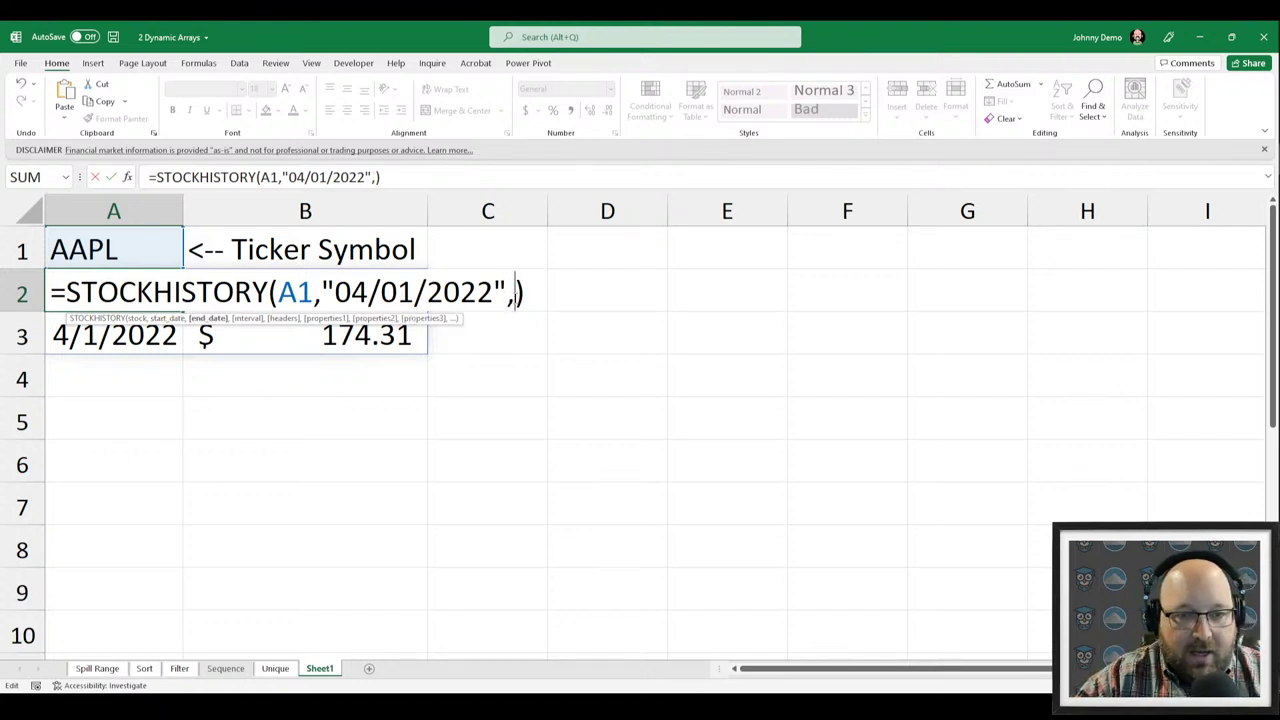
type("\"")
key("Return")
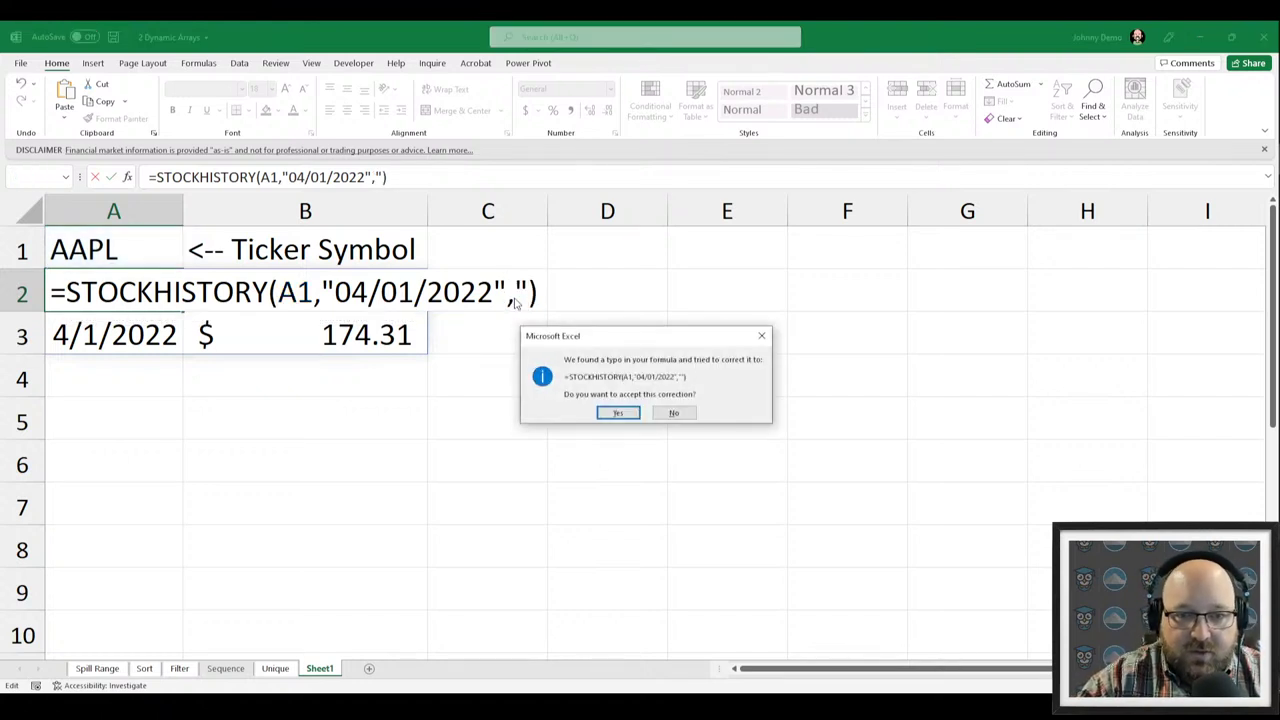
key("Escape")
key("Return")
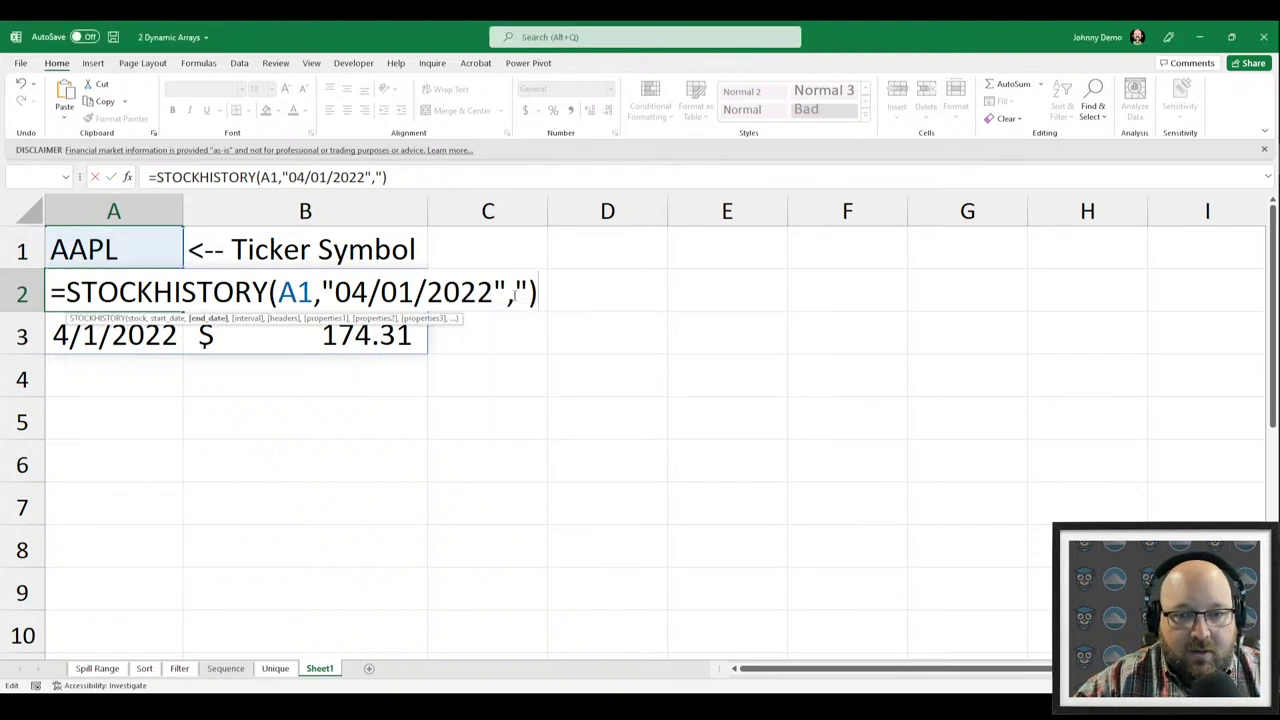
type("12/31")
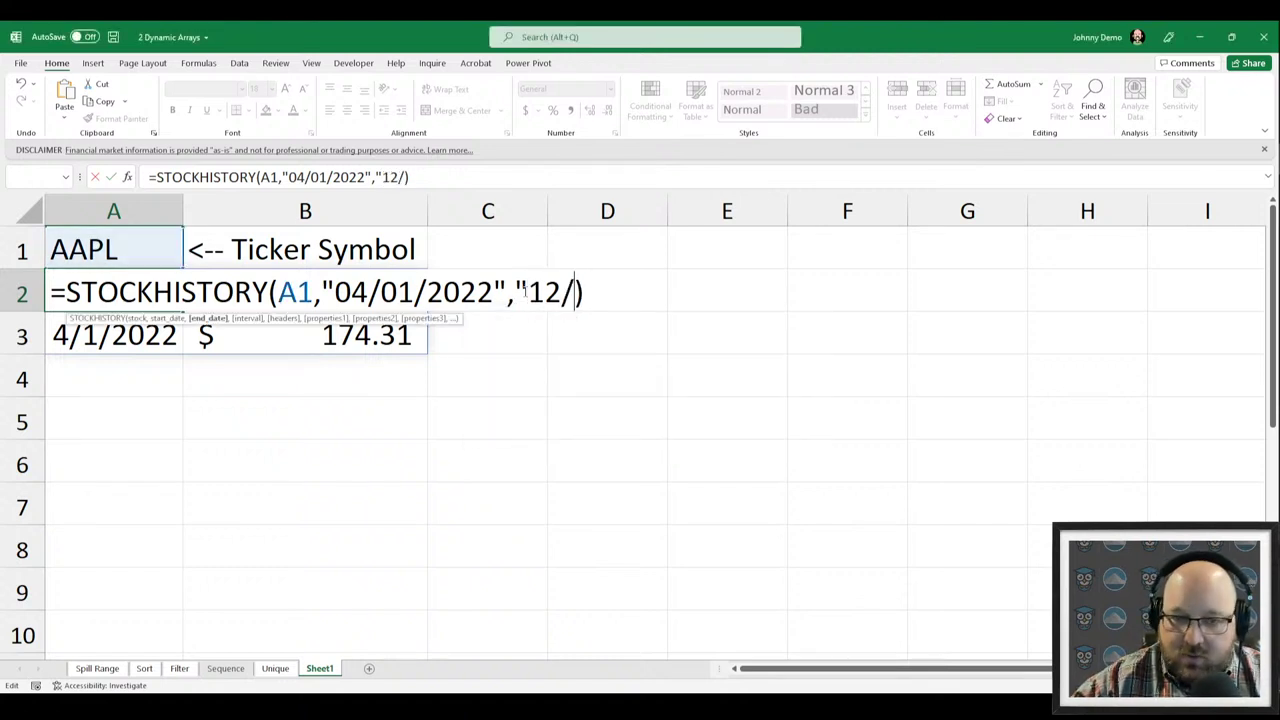
type("/2022")
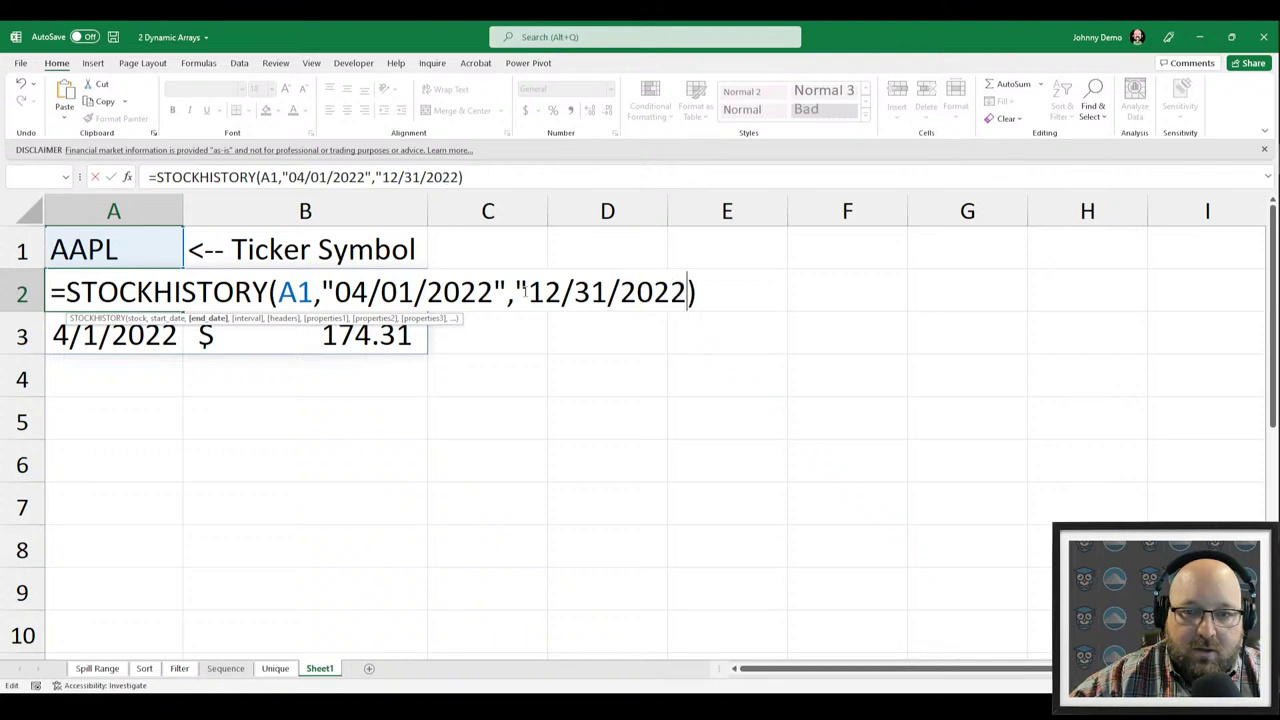
type("\")")
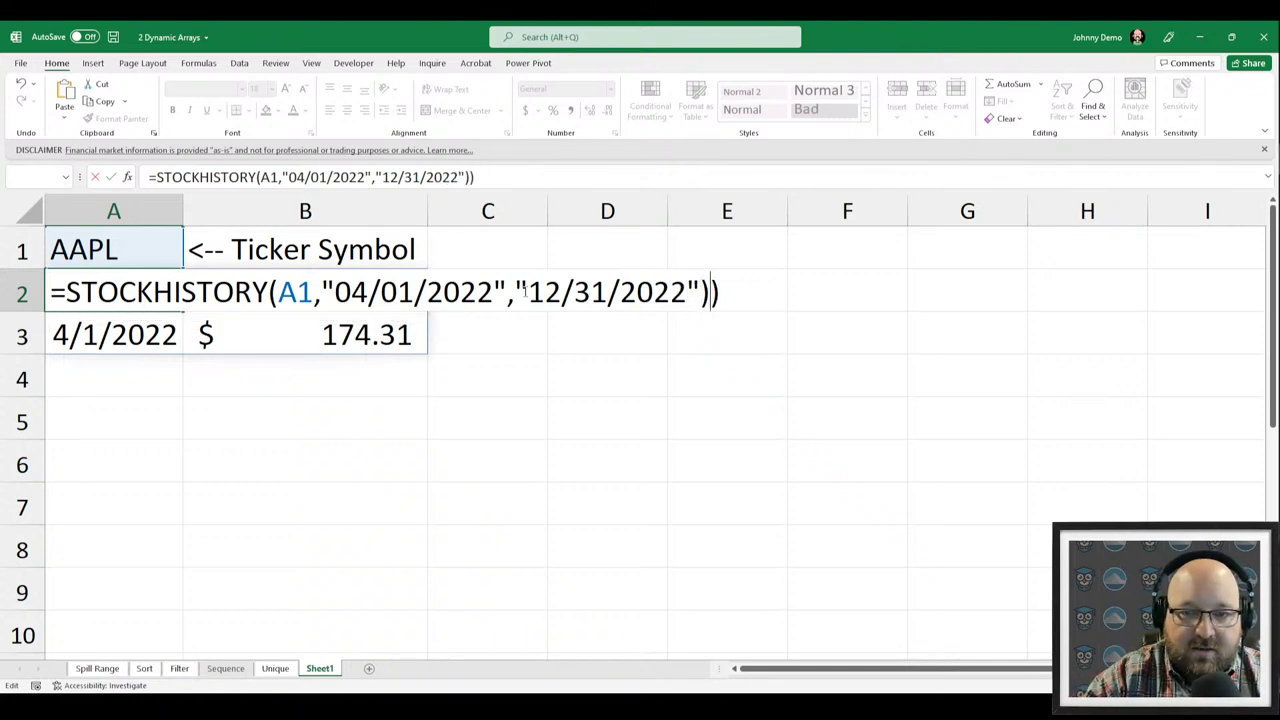
key("BackSpace")
key("Return")
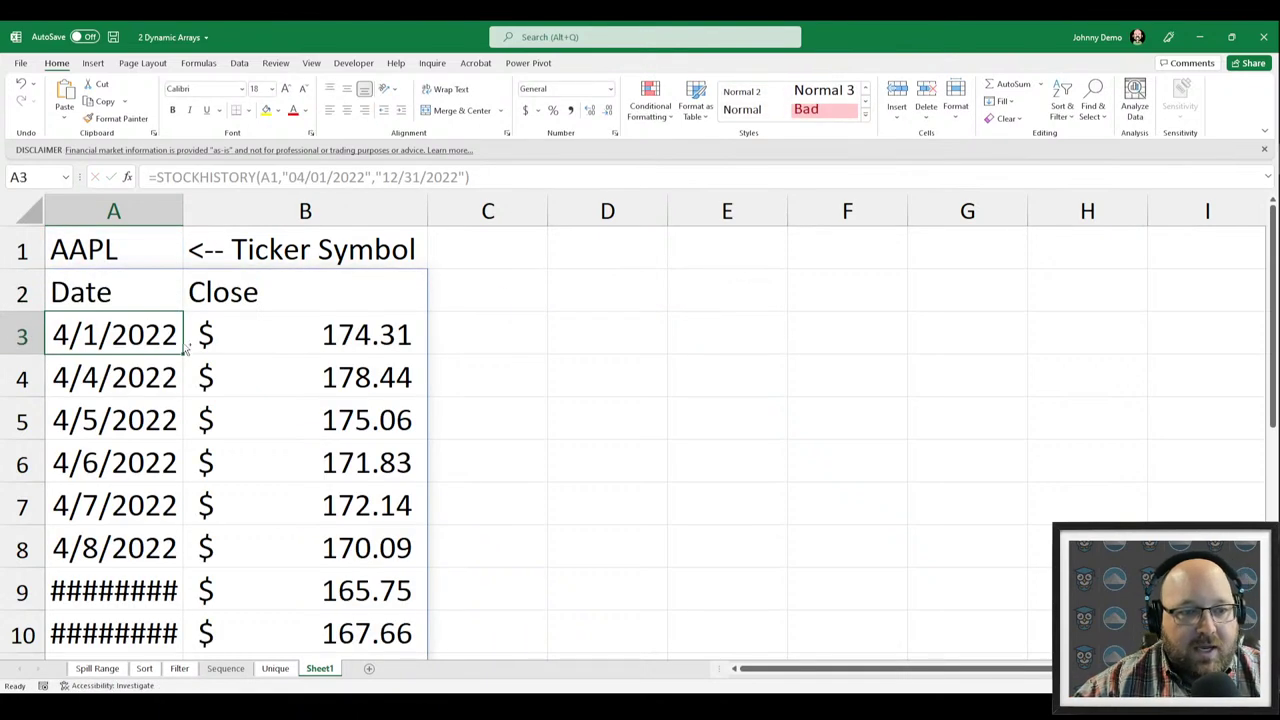
Autofit column A to show the full dates and look through the spilled price history.
scroll(183, 343, "down", 1, "ctrl")
double_click(171, 209)
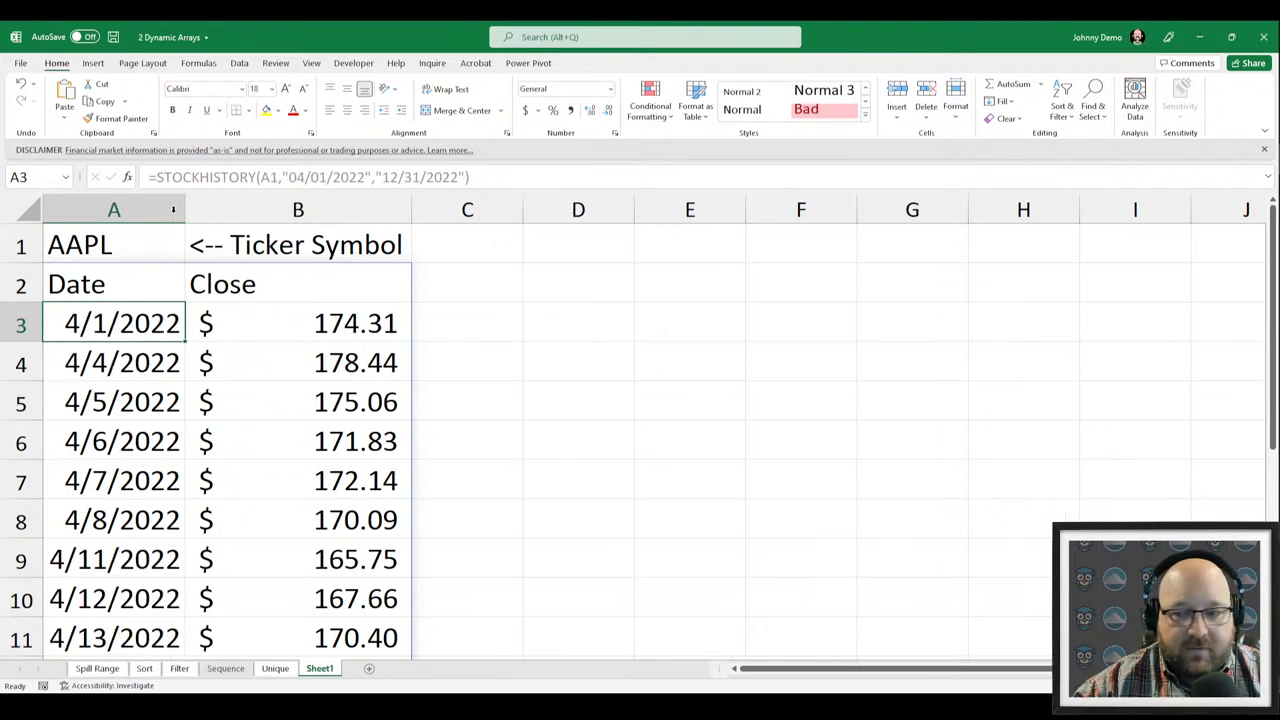
scroll(165, 427, "down", 6)
scroll(163, 434, "up", 6)
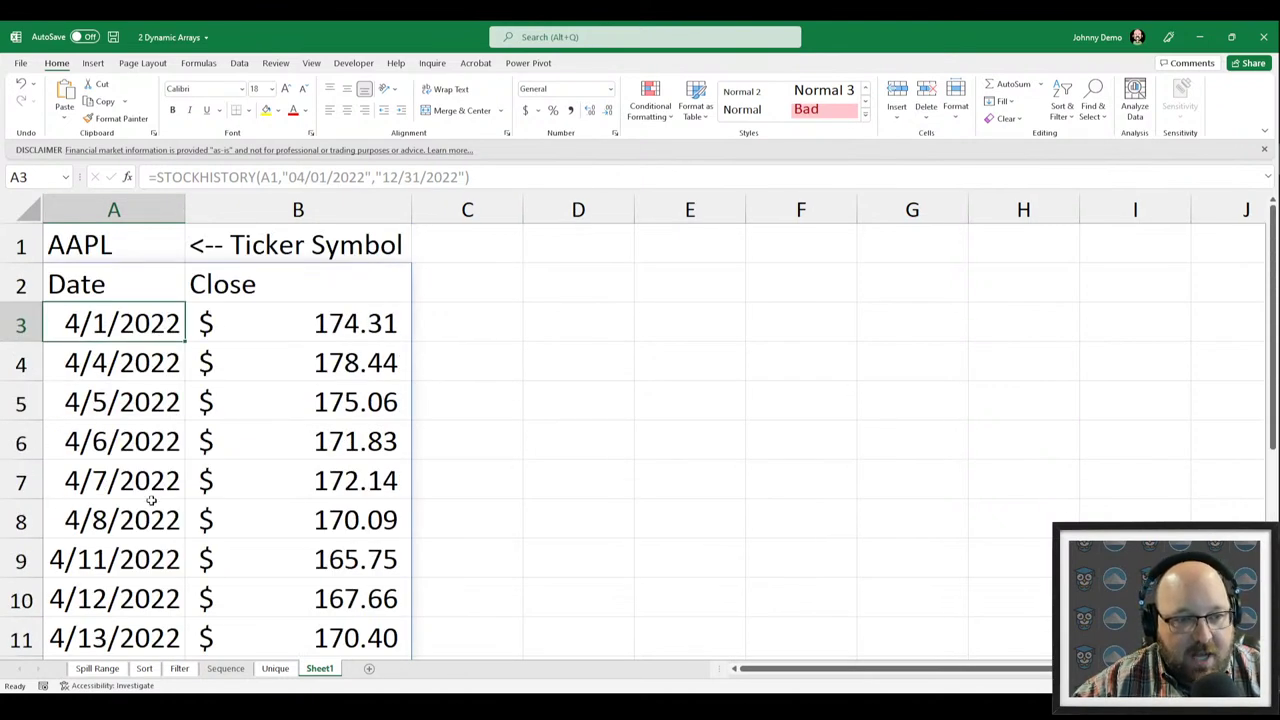
scroll(150, 515, "down", 2)
scroll(150, 520, "up", 2)
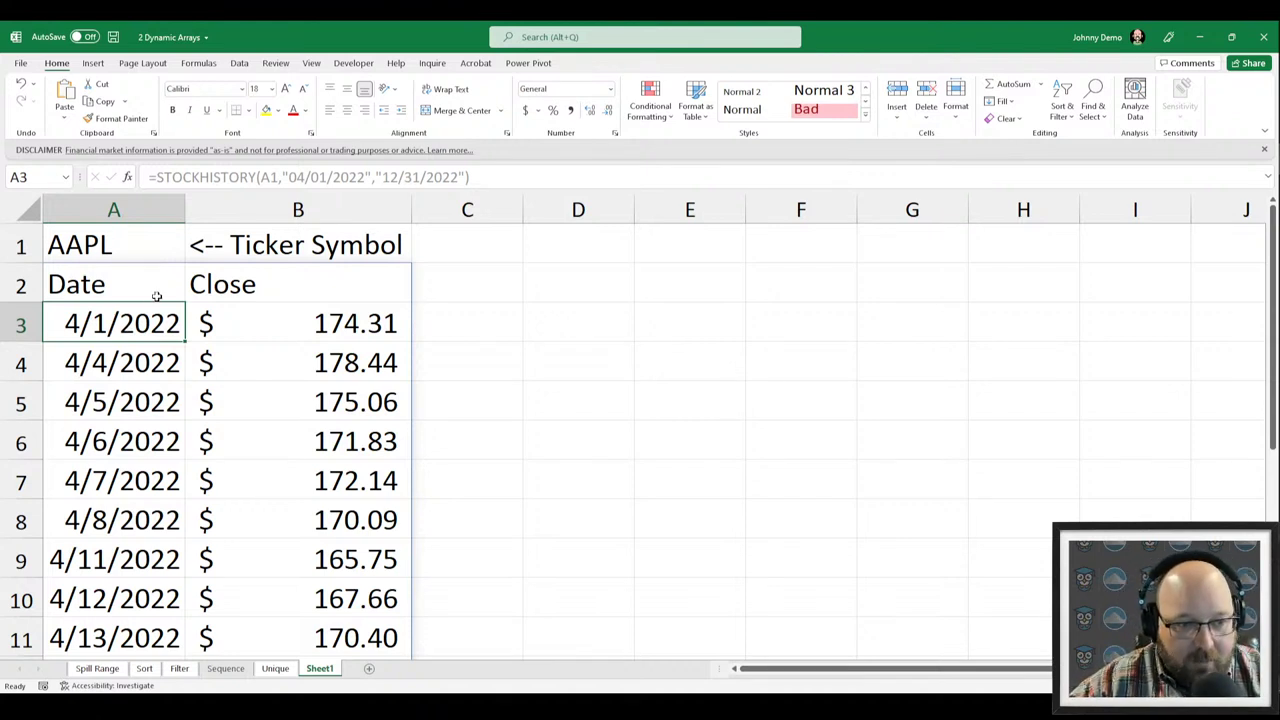
Change the start date in A2's STOCKHISTORY formula to "01/01/2022" and look through the spilled daily prices.
left_click(98, 292)
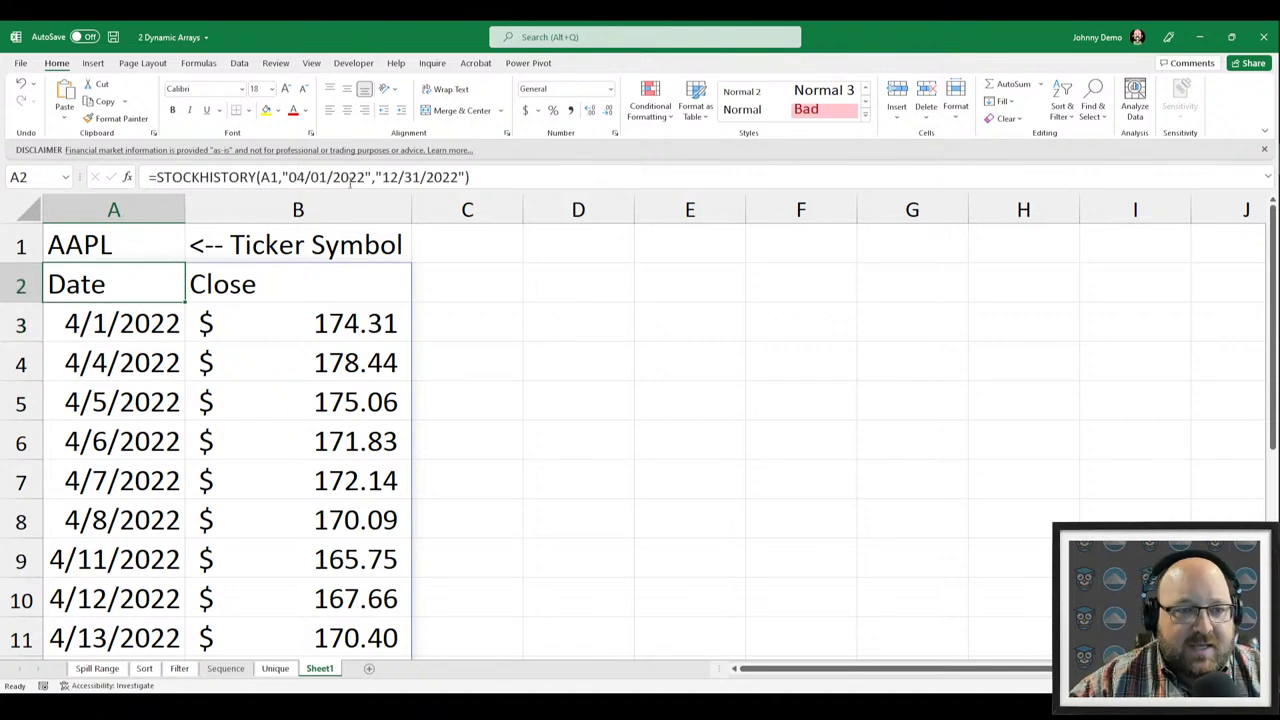
left_click(312, 176)
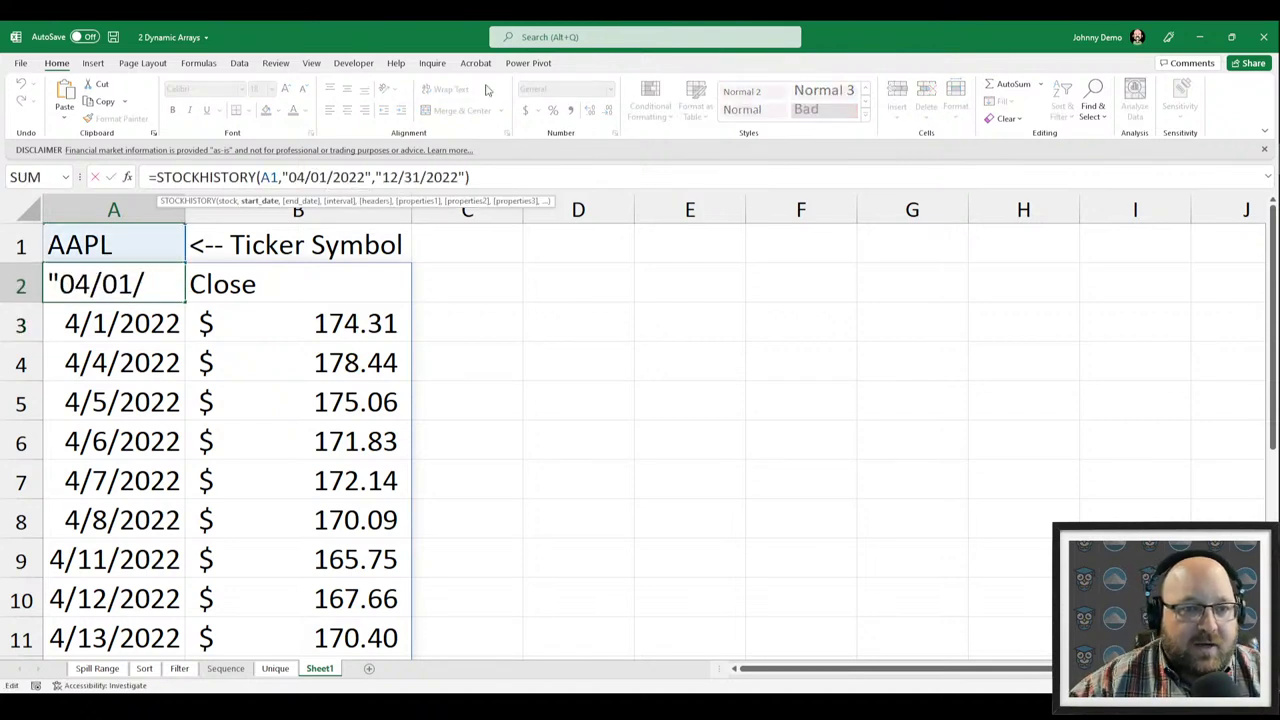
key("BackSpace")
type("1")
key("Return")
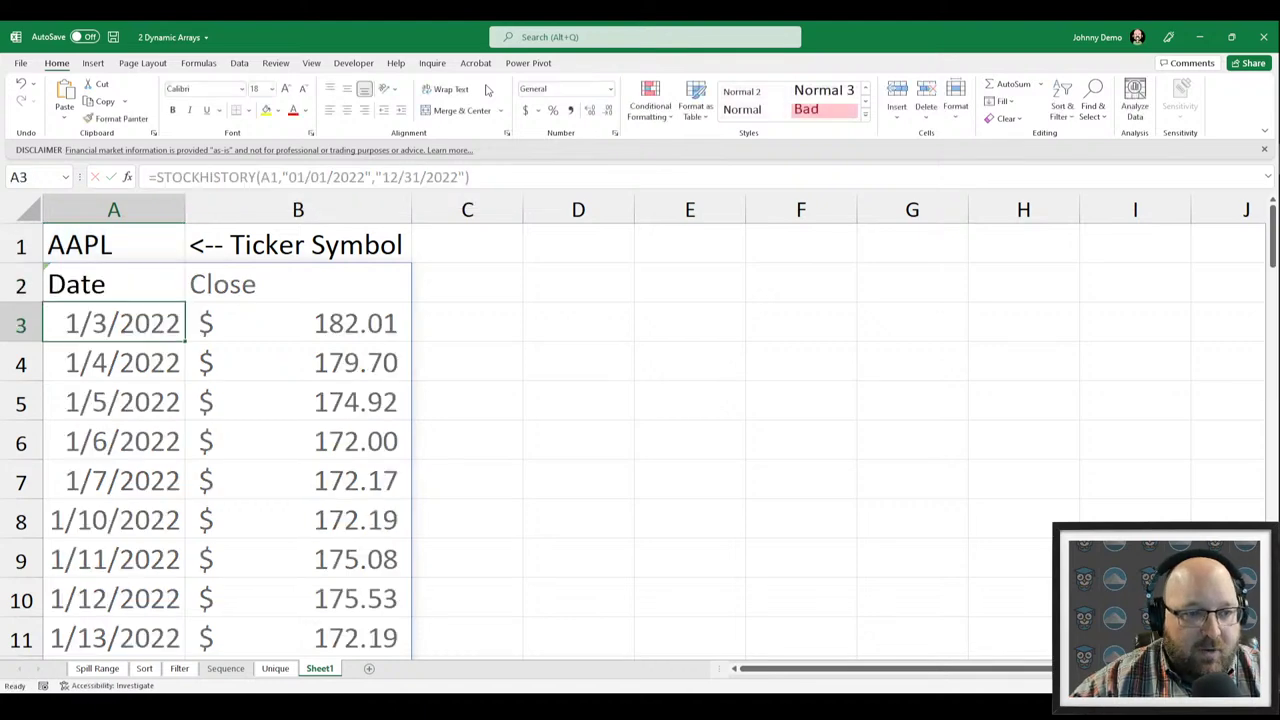
scroll(303, 360, "down", 9)
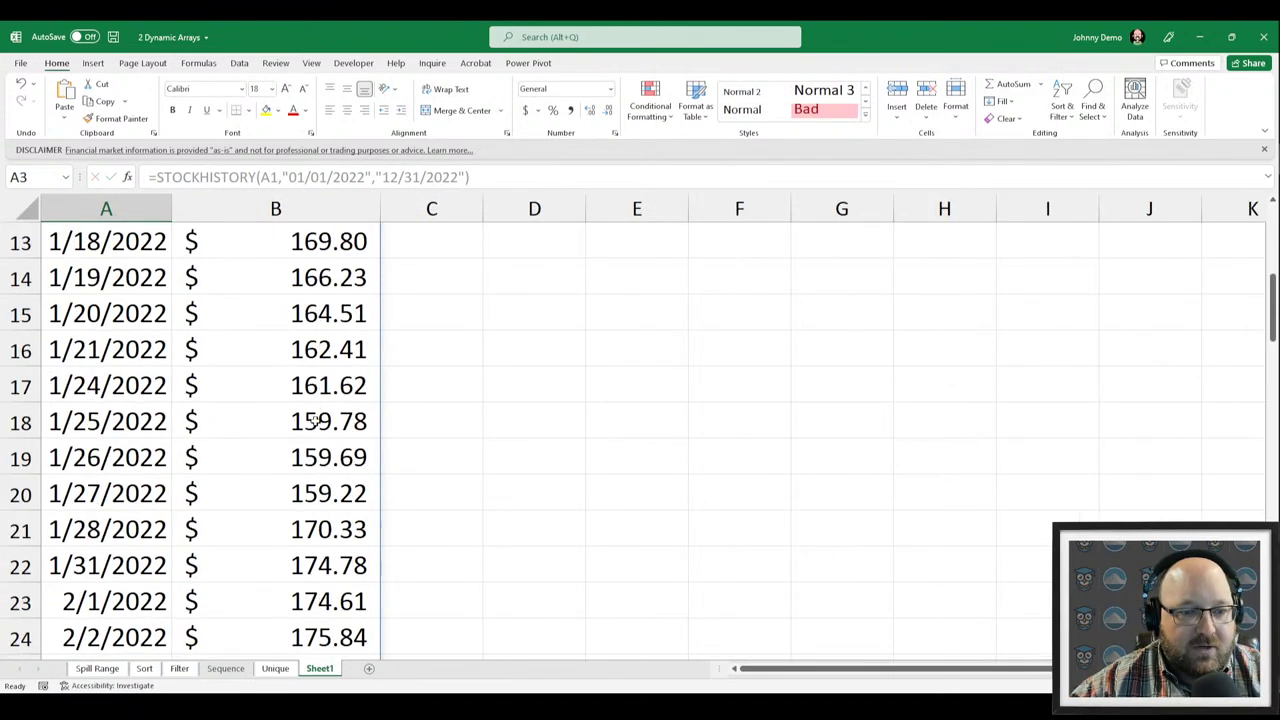
scroll(312, 466, "down", 16)
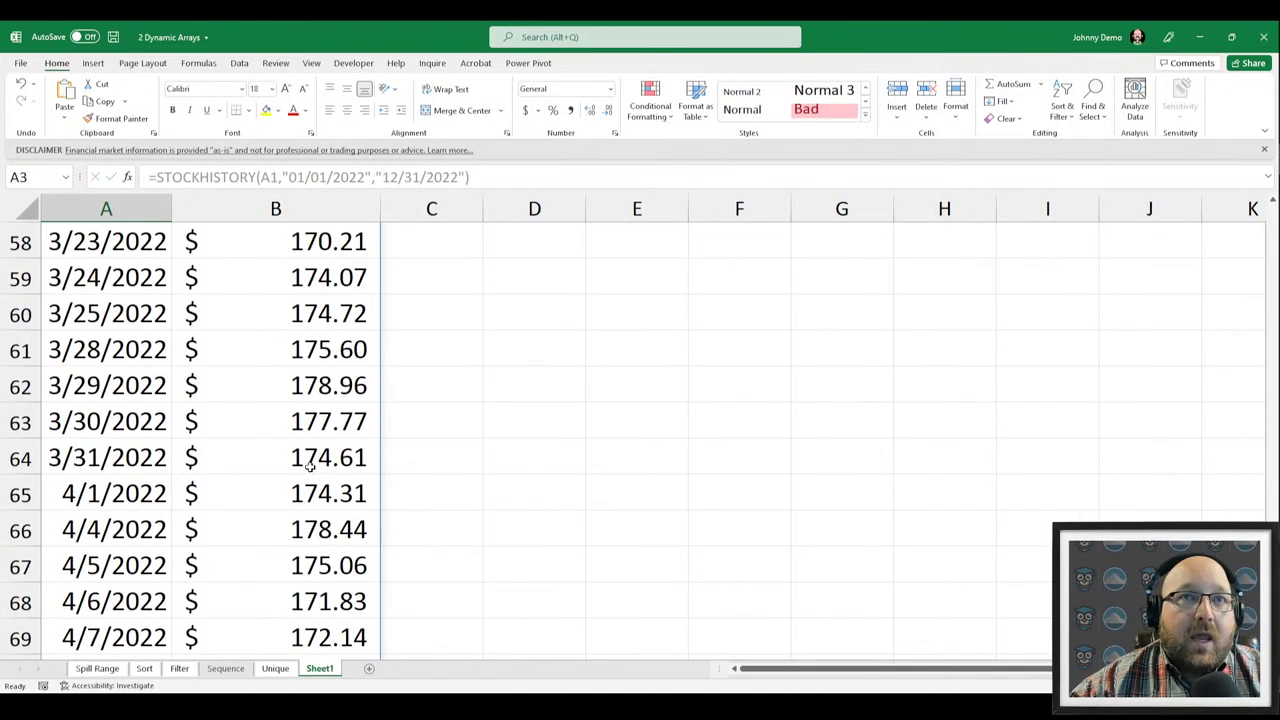
scroll(310, 465, "up", 3)
scroll(262, 503, "down", 2)
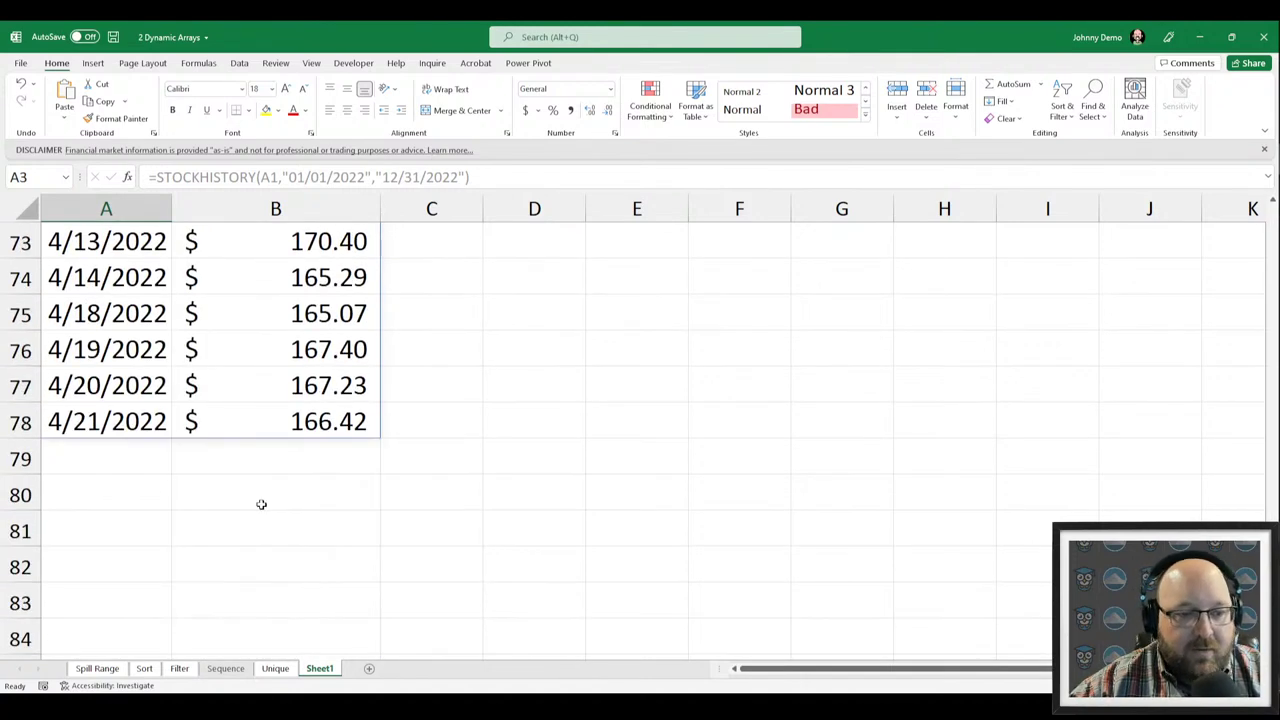
scroll(160, 405, "up", 15)
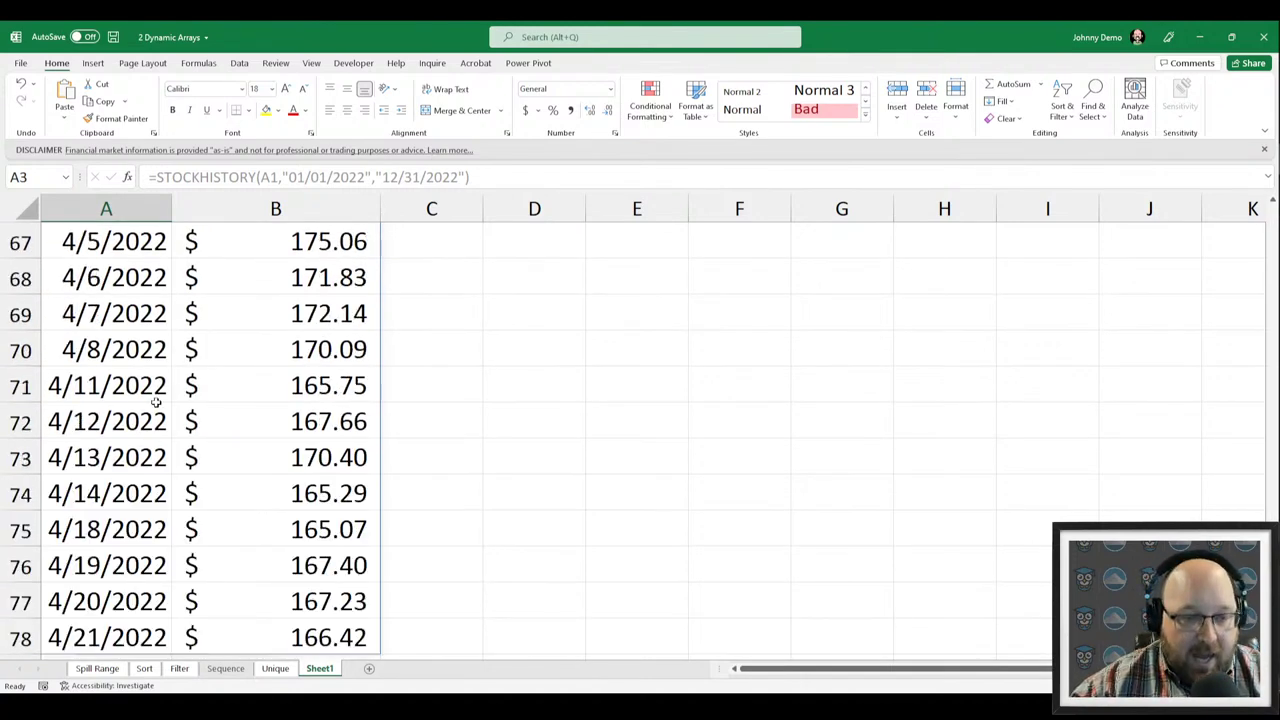
scroll(168, 397, "up", 9)
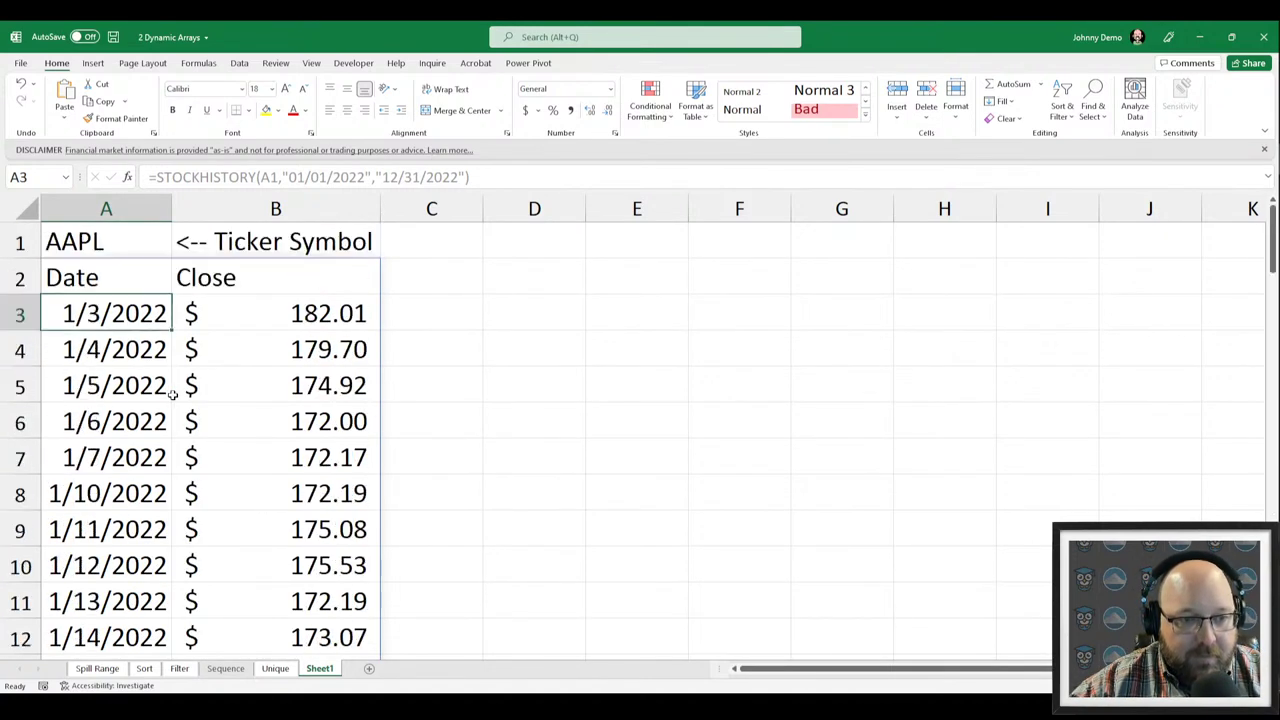
Add interval 1 (Weekly) to A2's STOCKHISTORY formula and autofit column A.
left_click(78, 283)
double_click(73, 262)
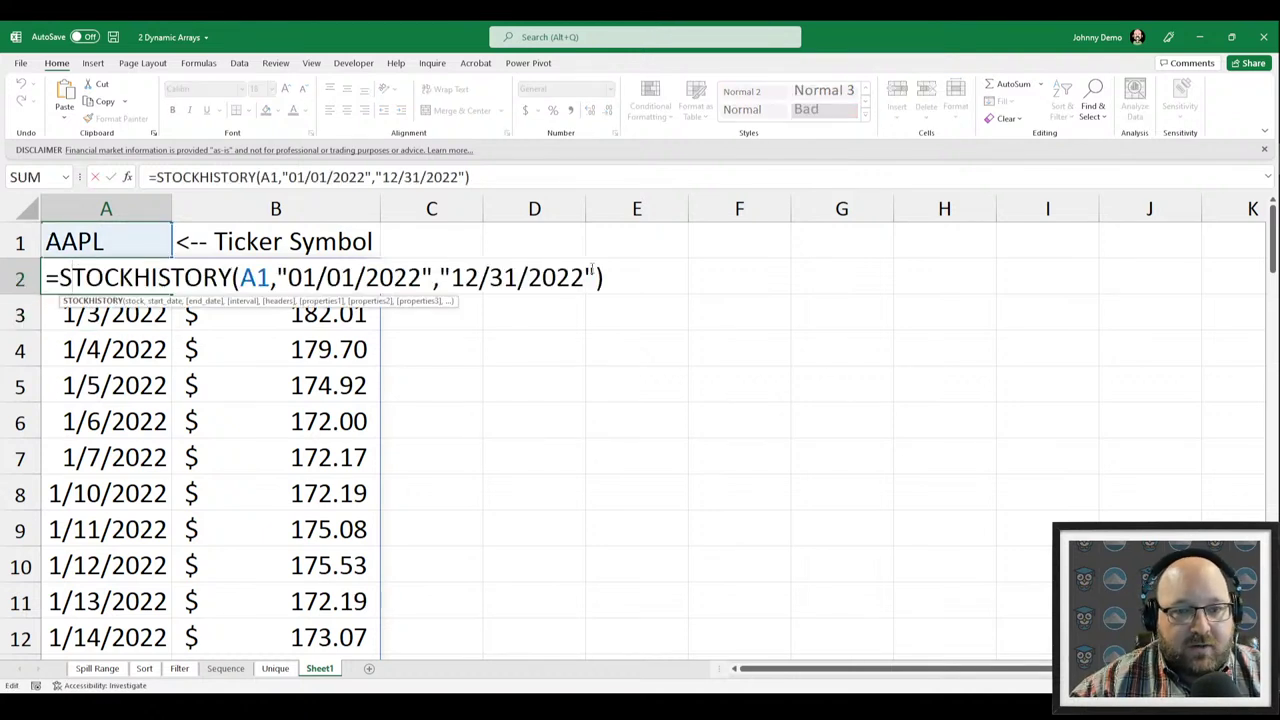
type(",")
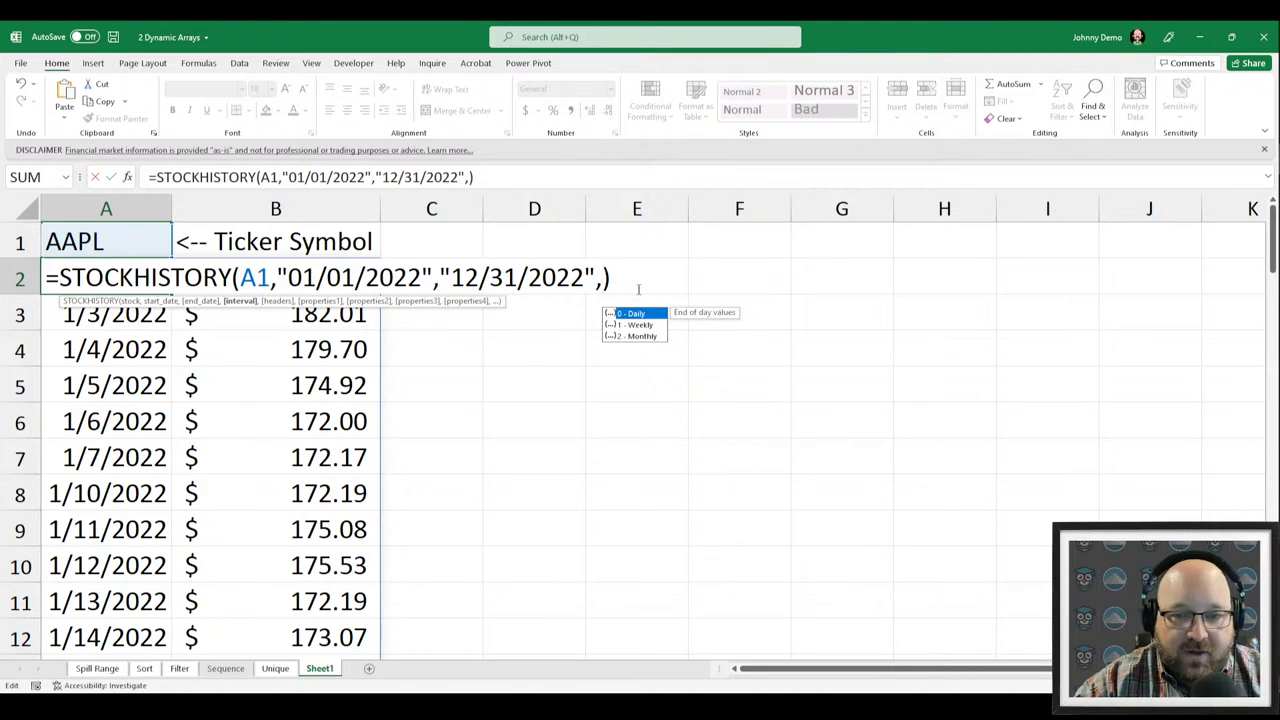
type("1")
key("Return")
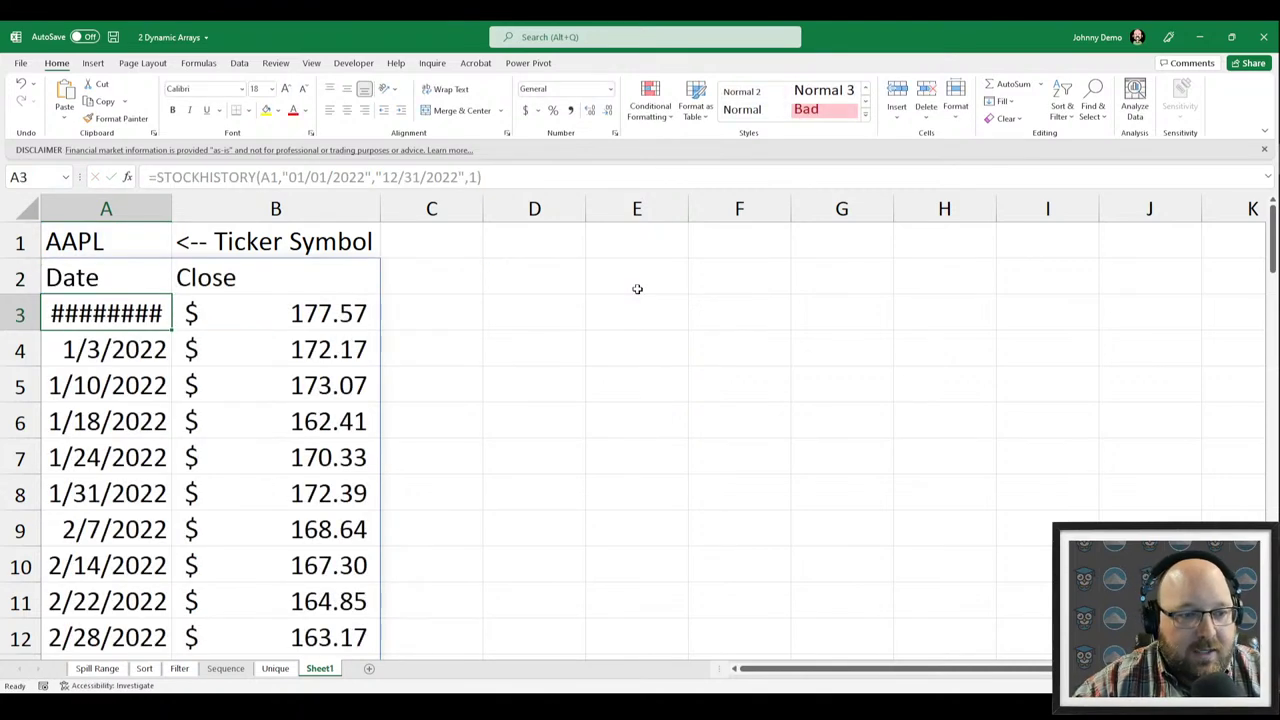
double_click(172, 208)
Change the interval argument of A2's STOCKHISTORY formula to 2 (Monthly).
left_click(122, 279)
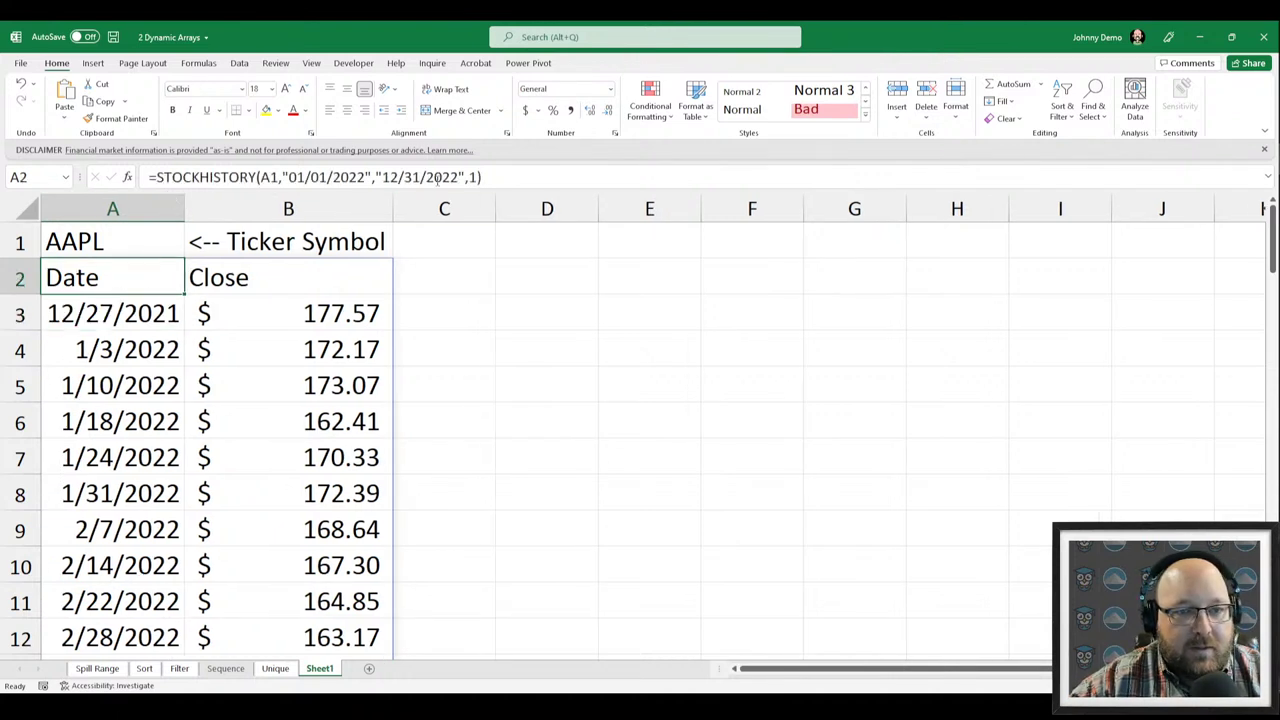
left_click(473, 177)
key("BackSpace")
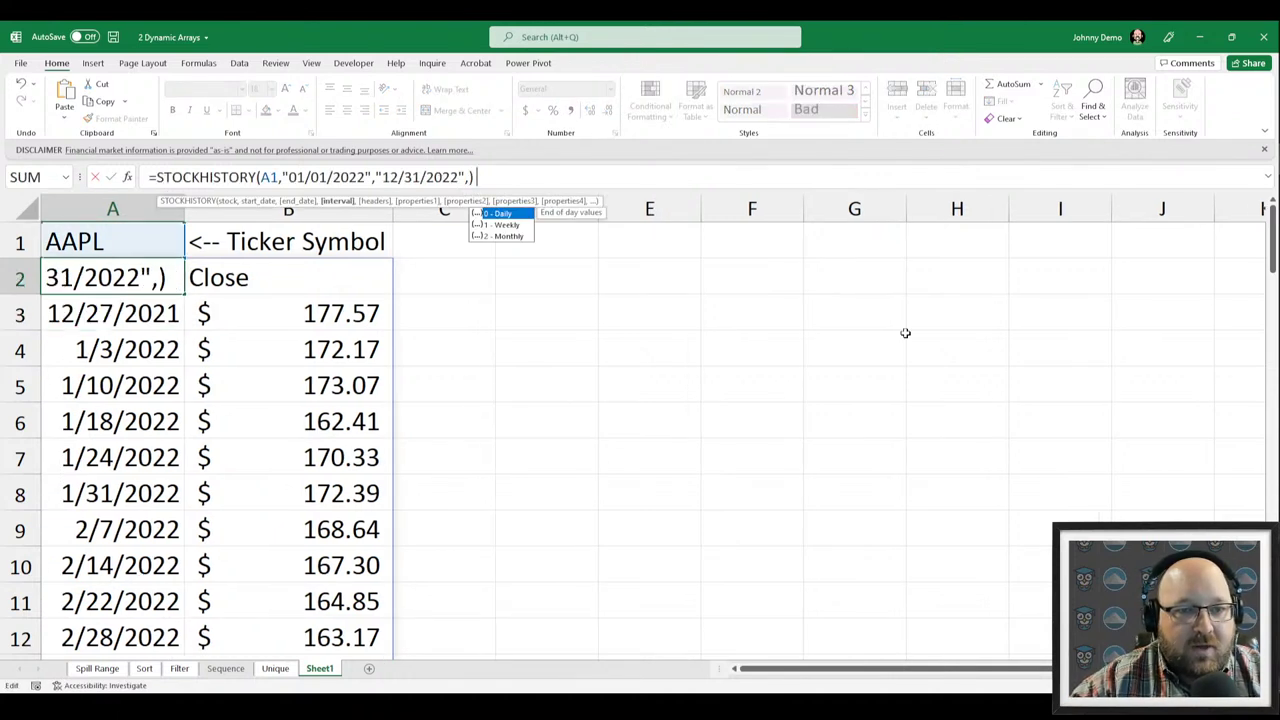
type("2")
key("Return")
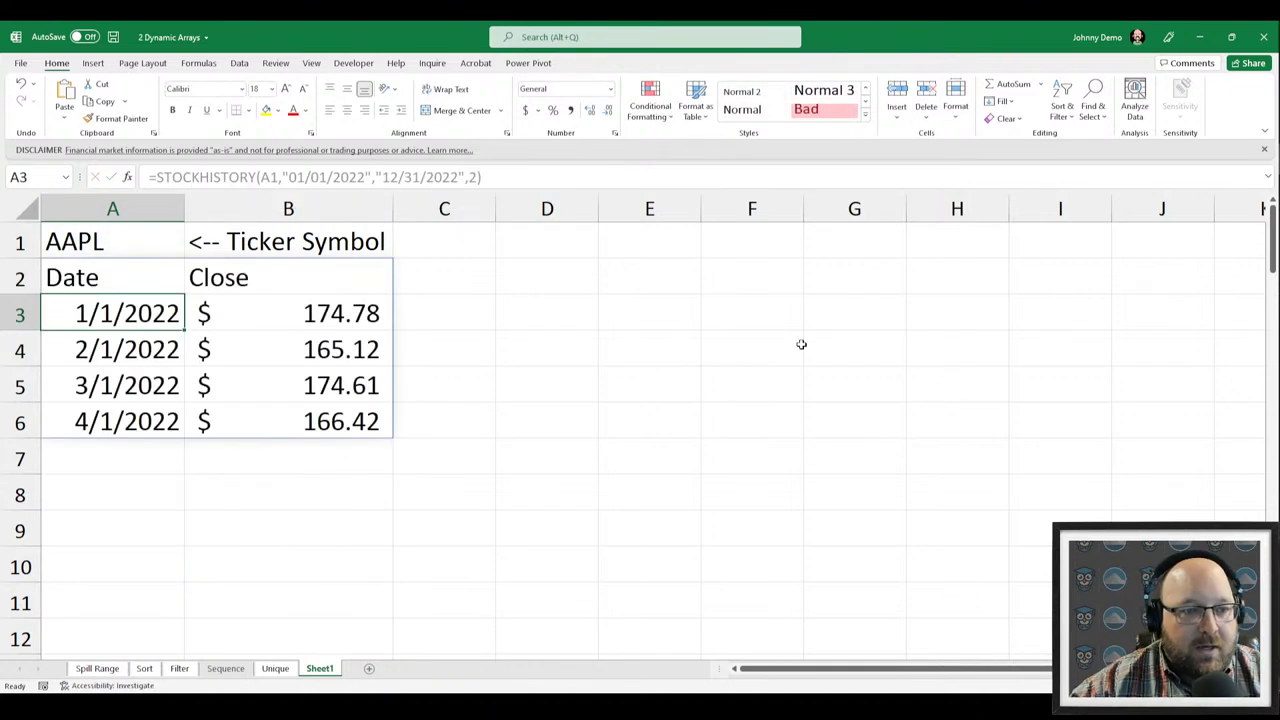
Extend A2's STOCKHISTORY formula with headers option 1 and properties 0,1,2,3,4,5 for date, close, open, high, low and volume.
left_click(96, 283)
left_click(484, 178)
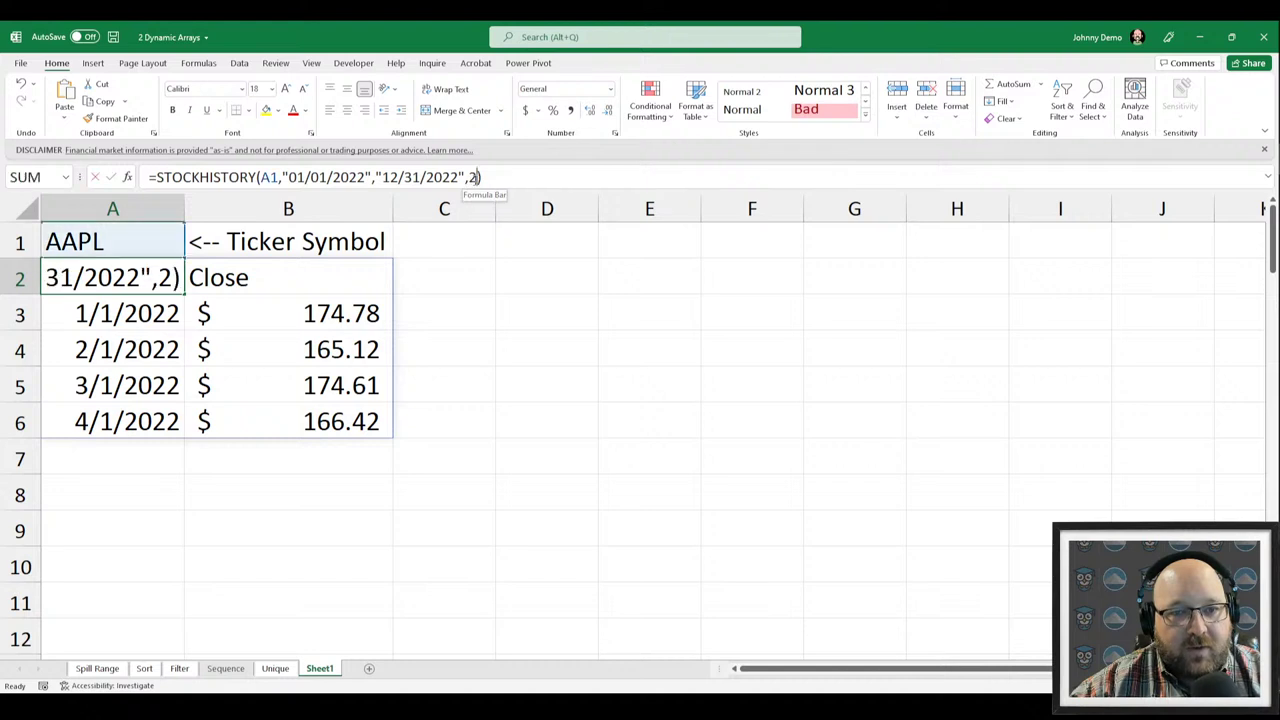
key("Left")
type(",")
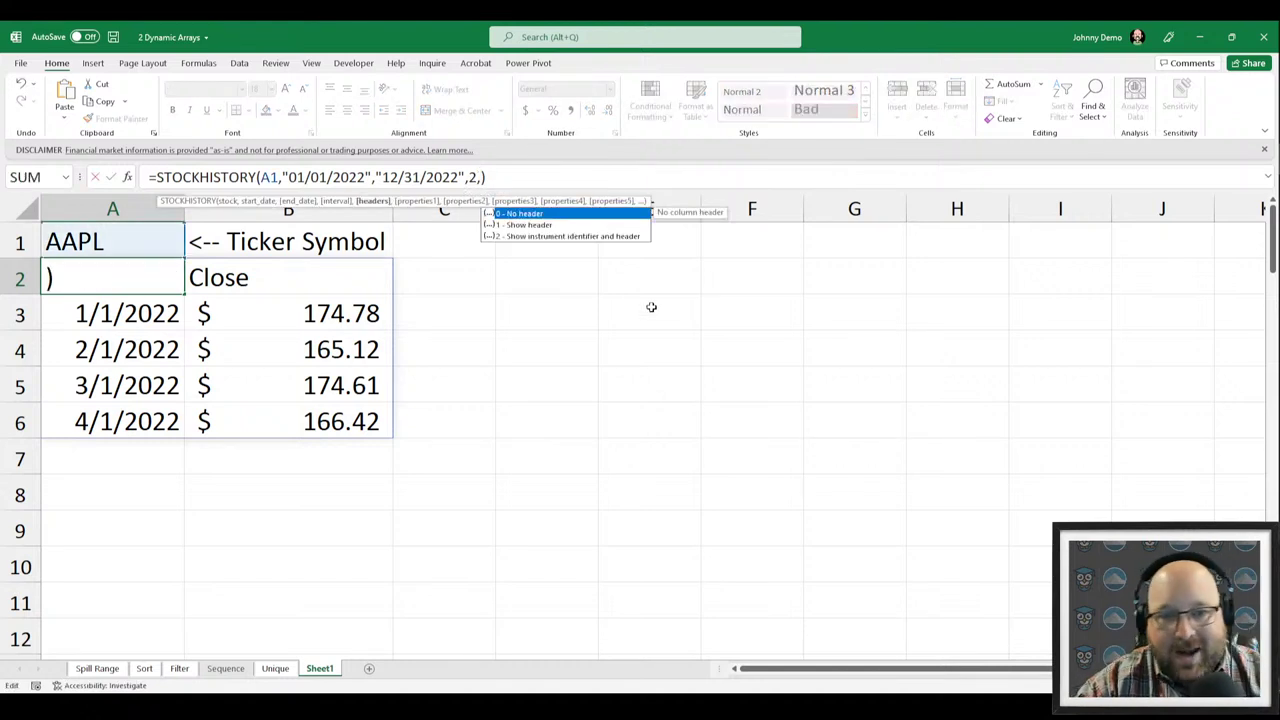
type("1")
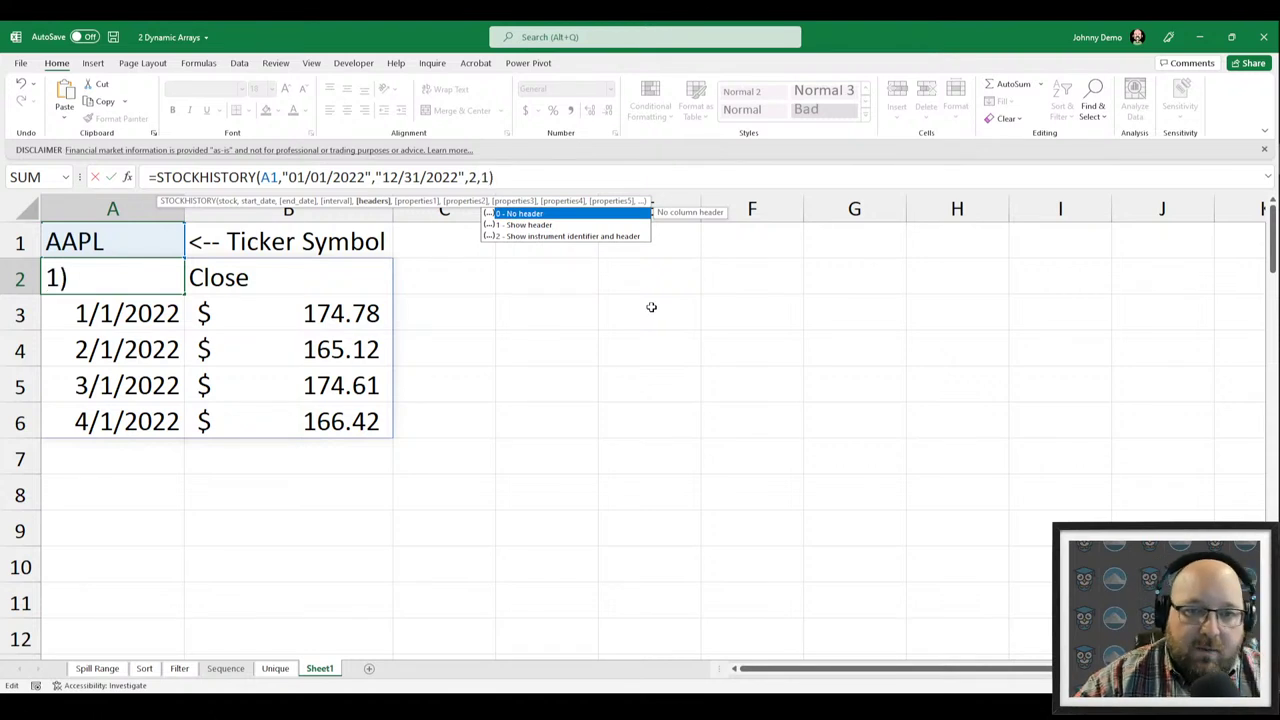
type(",")
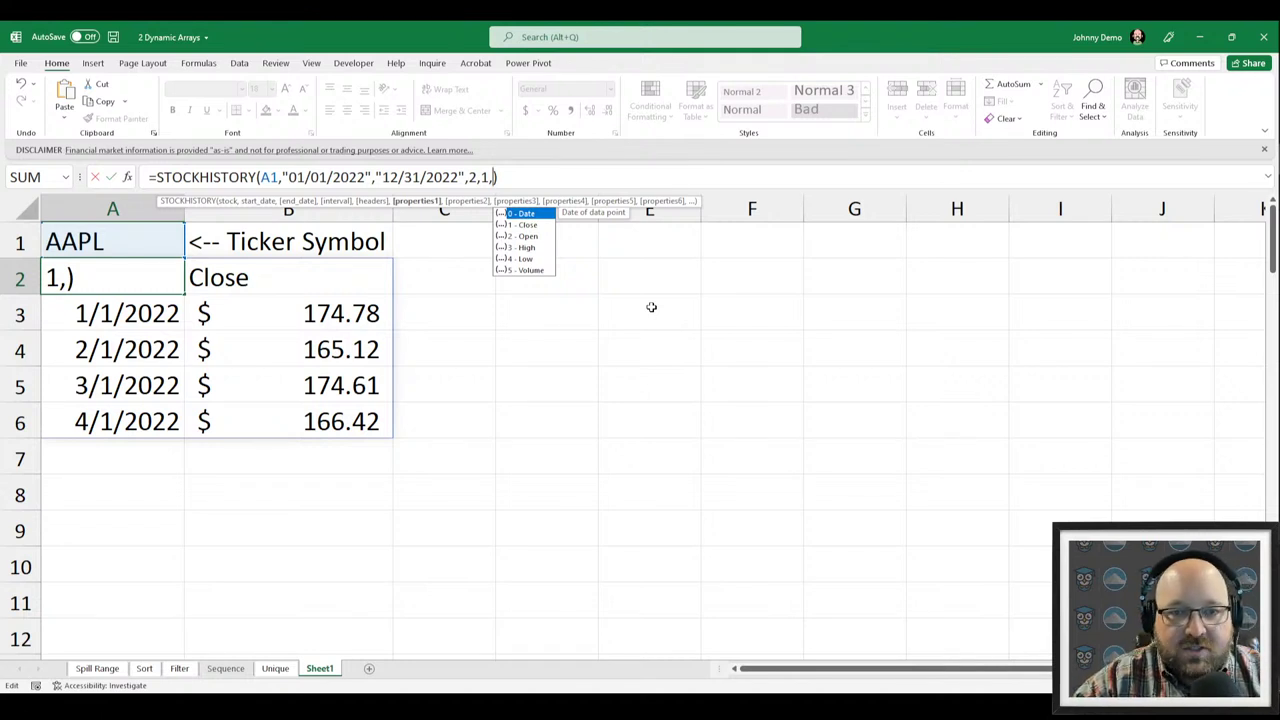
type(",0,")
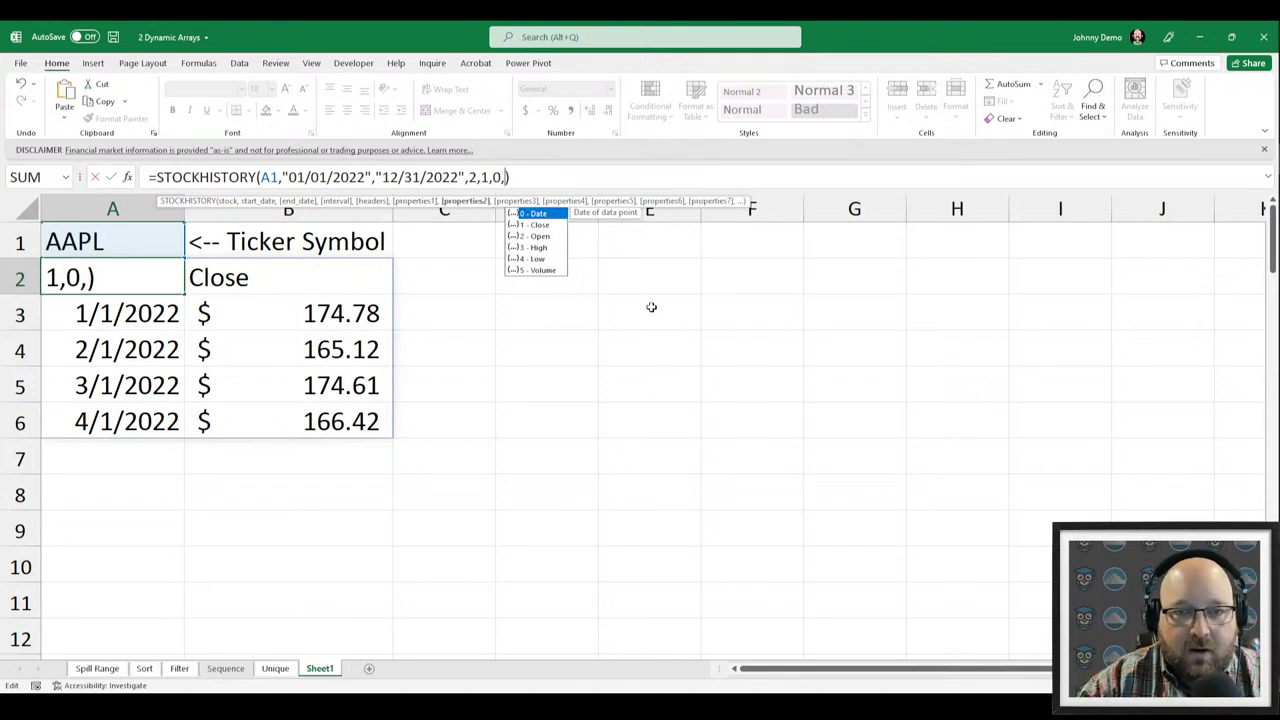
type("1,2,3,4")
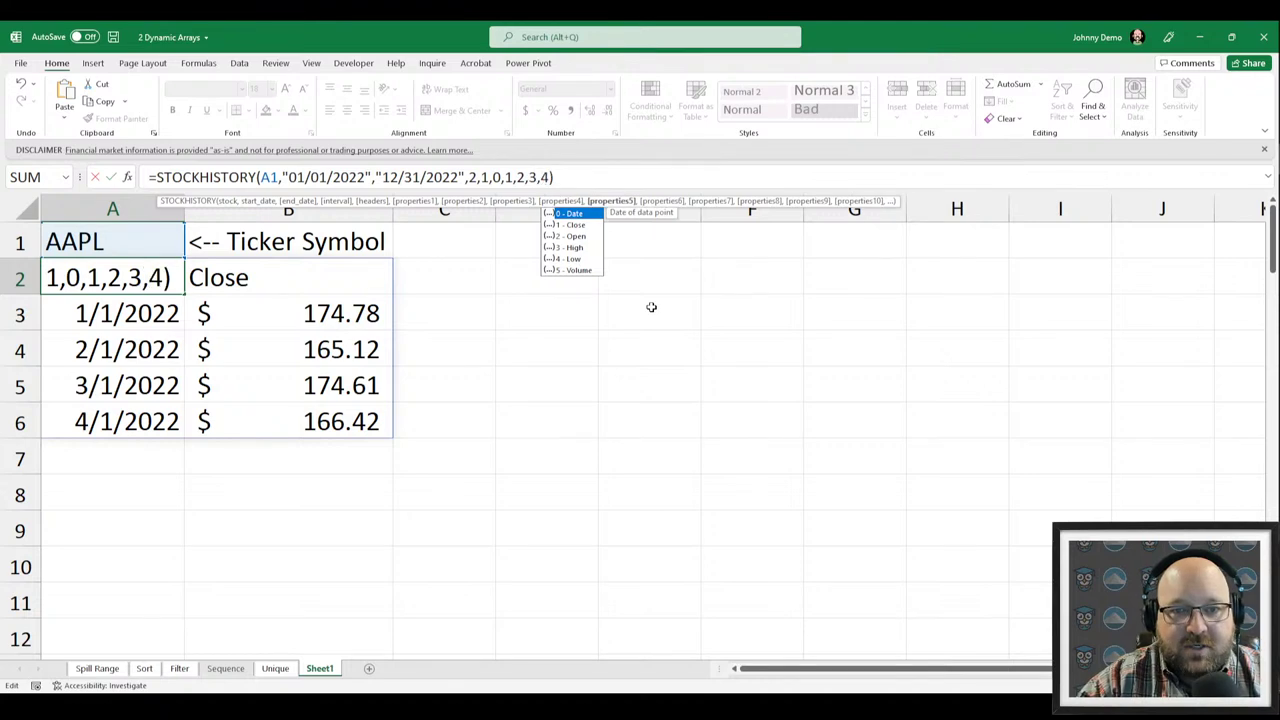
type(",55")
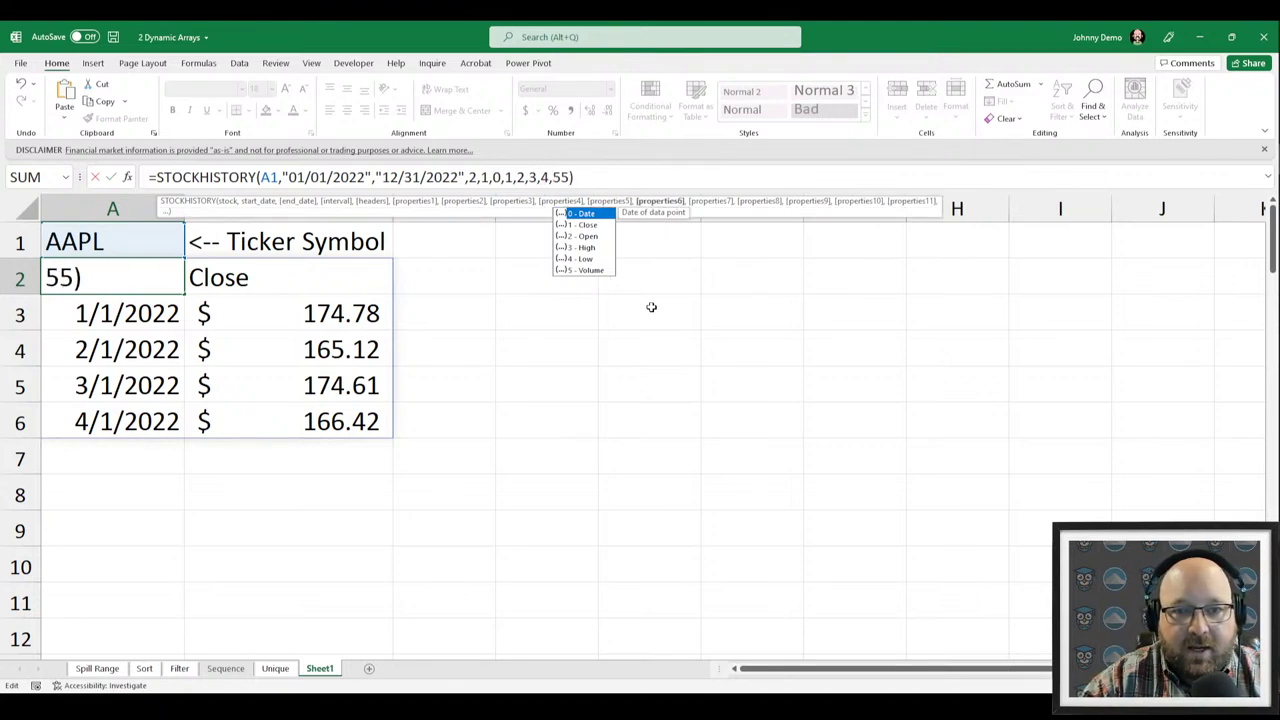
key("BackSpace")
key("Return")
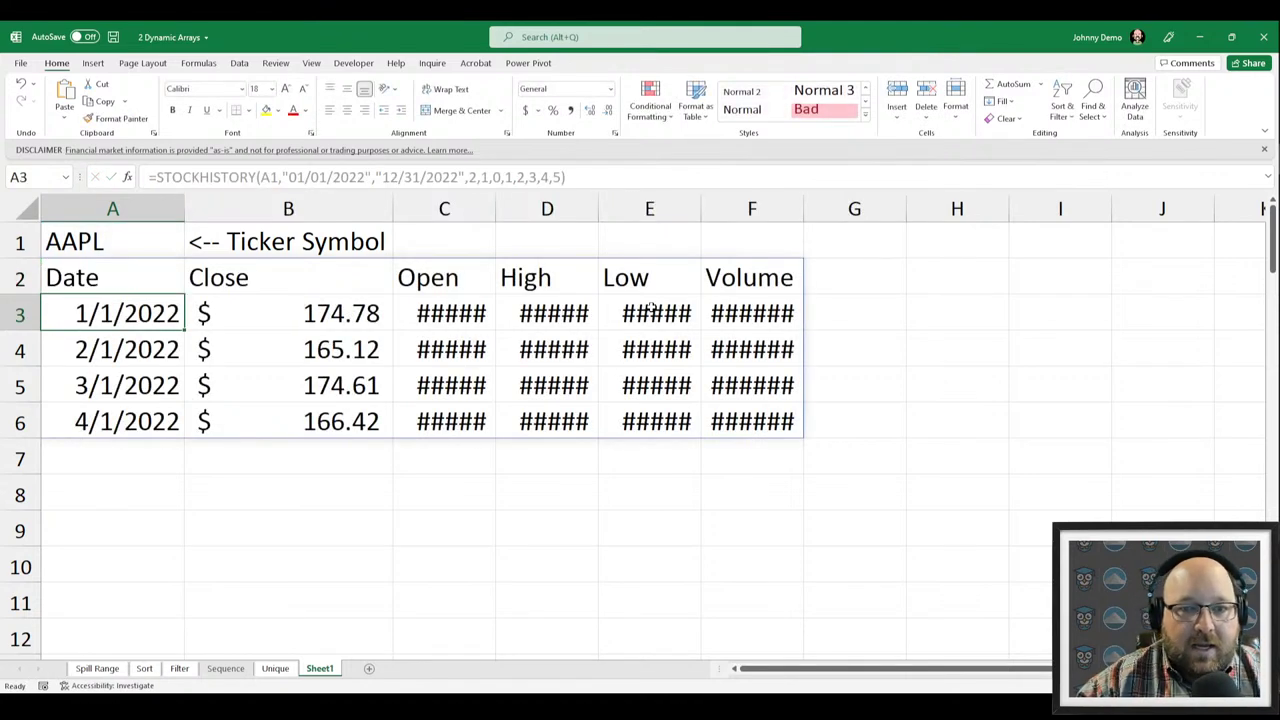
Autofit columns A through F to the spilled stock data.
left_click_drag(755, 207, 100, 150)
double_click(804, 208)
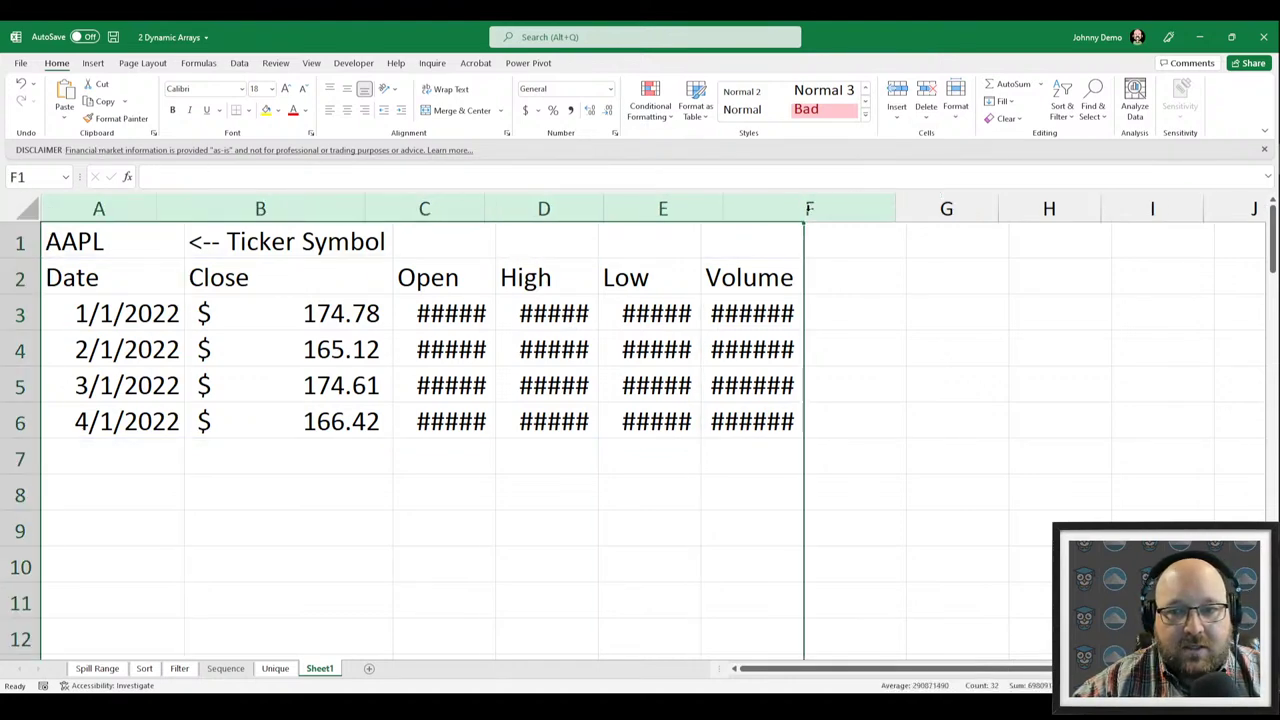
left_click(728, 515)
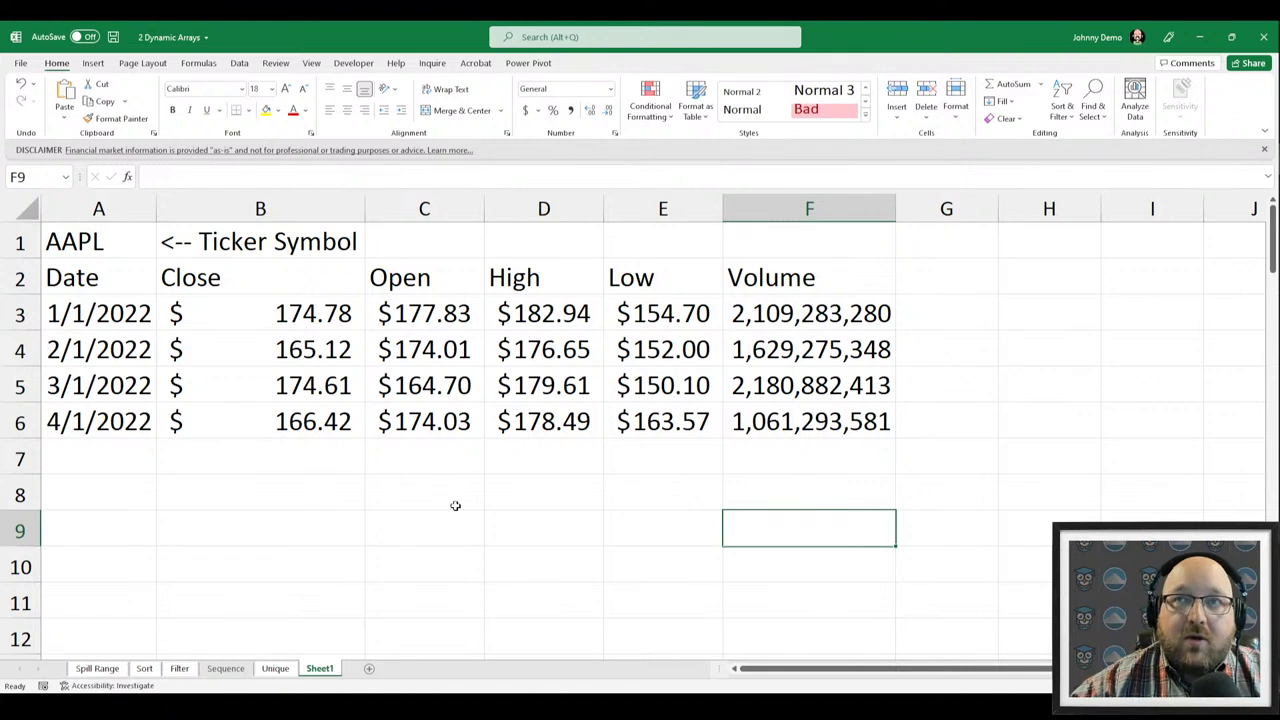
Make the "<-- Ticker Symbol" label in B1 bold.
mouse_move(1276, 300)
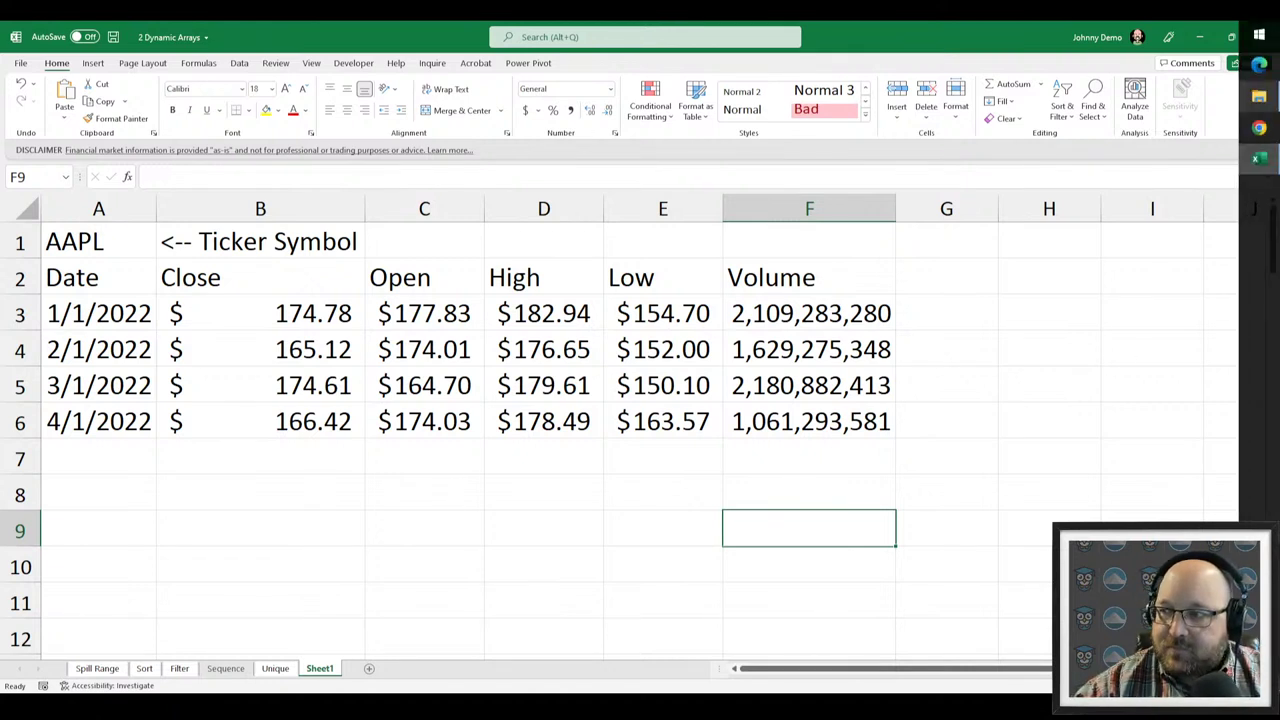
mouse_move(1259, 96)
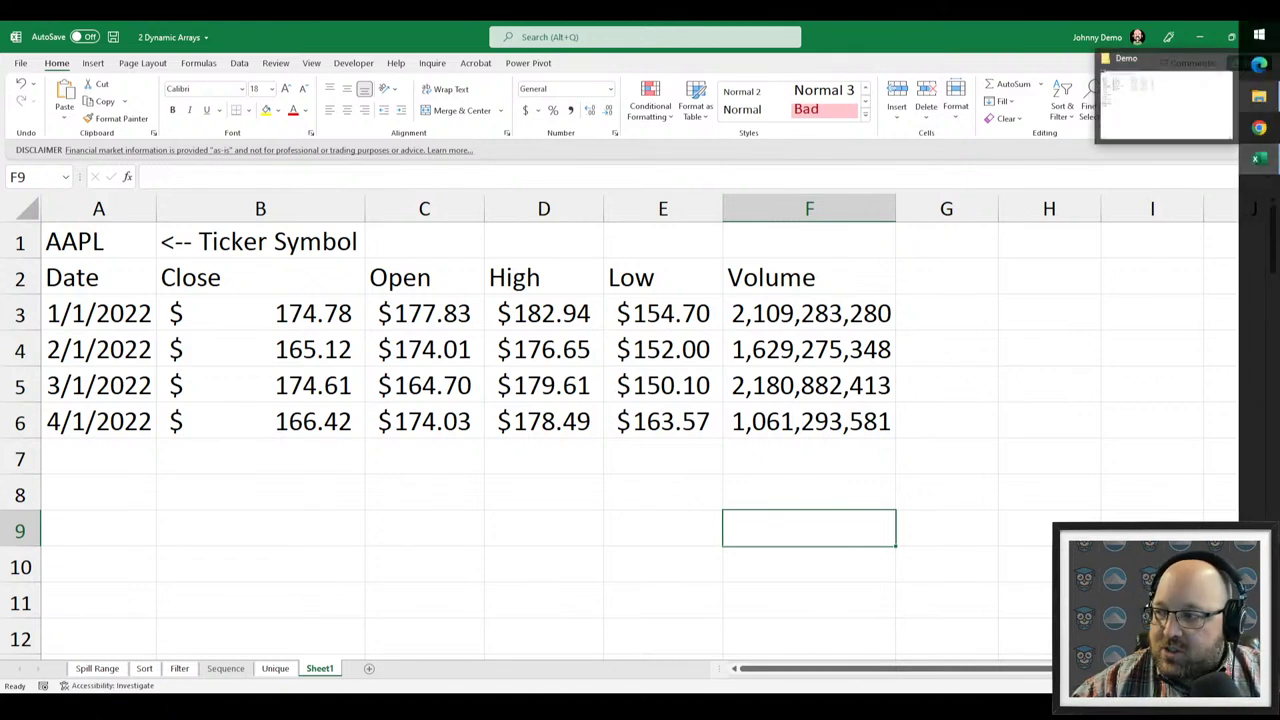
left_click(83, 236)
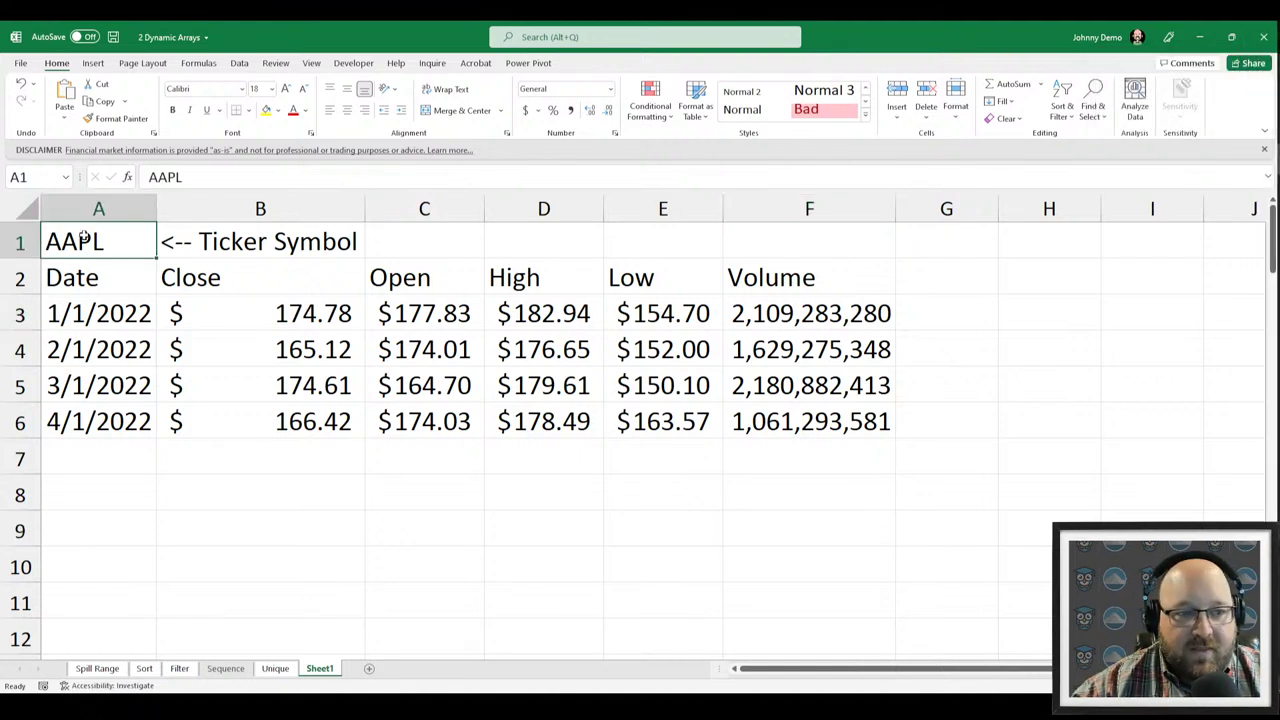
left_click(195, 244)
key("ctrl+b")
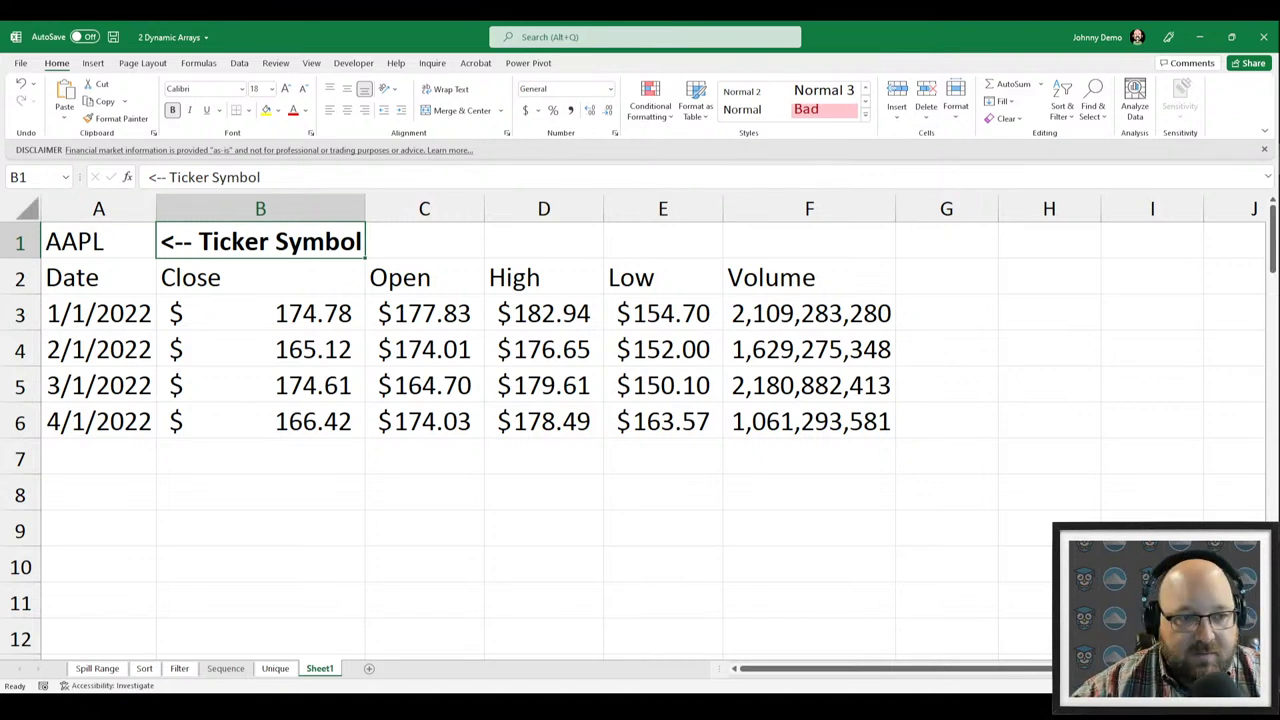
Replace the ticker symbol in A1 with GOOG.
left_click(68, 233)
type("GOOG")
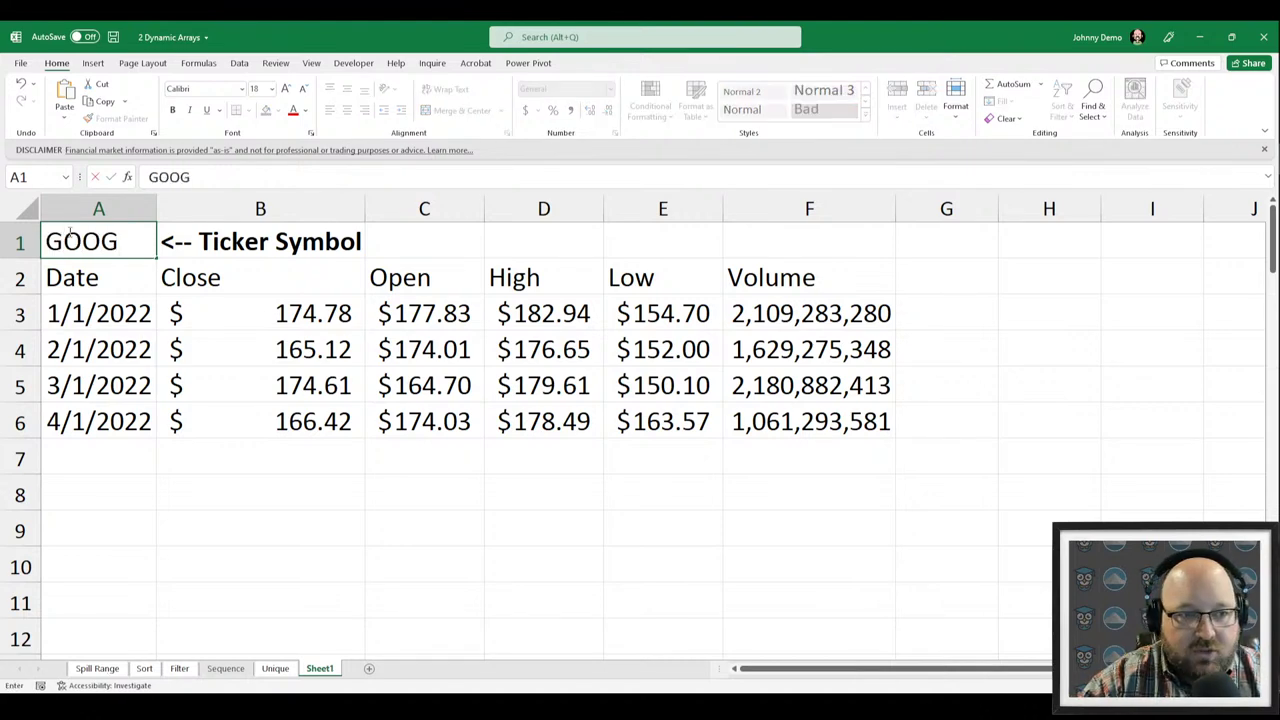
key("Return")
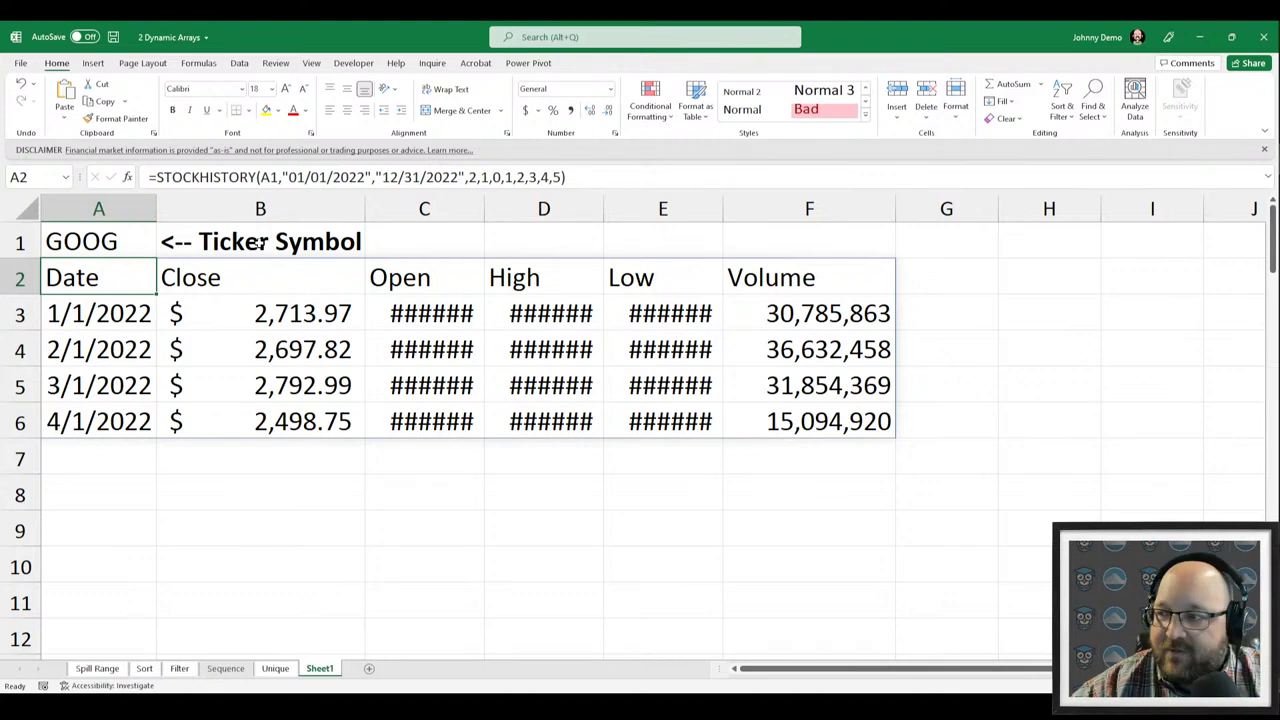
Try AMAZ as the ticker symbol in A1.
key("Up")
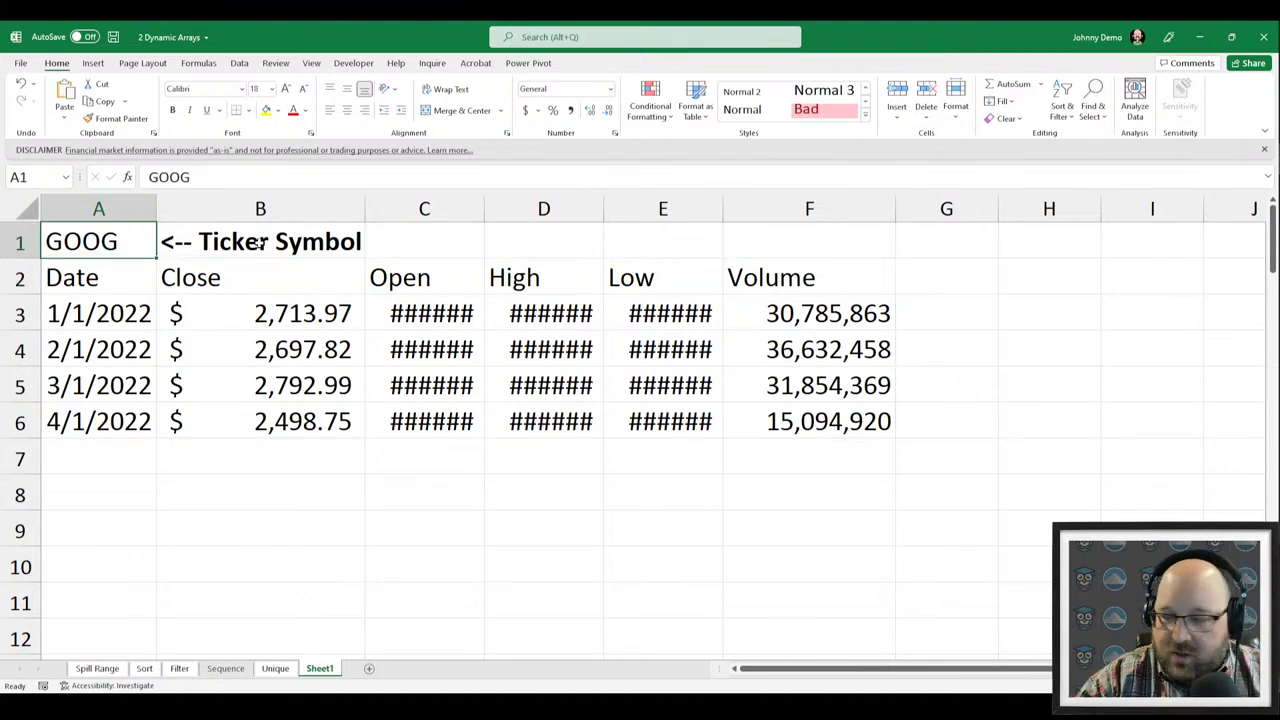
type("AMAZ")
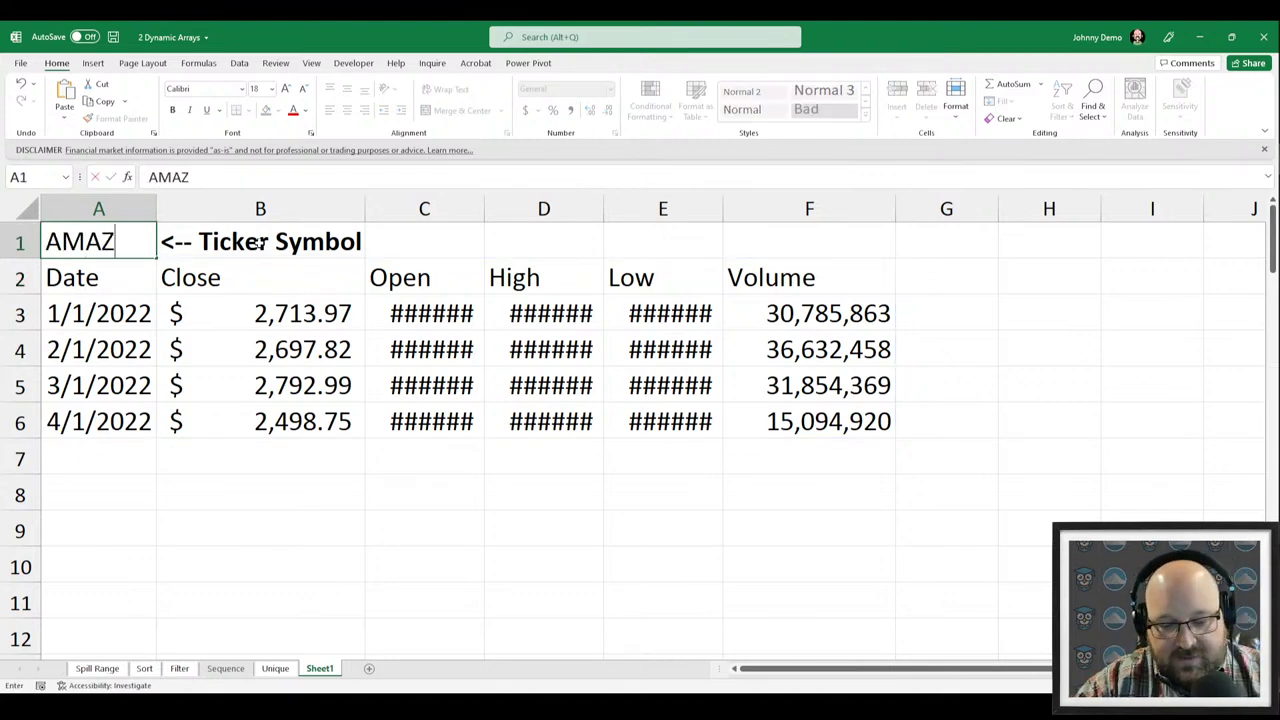
key("Return")
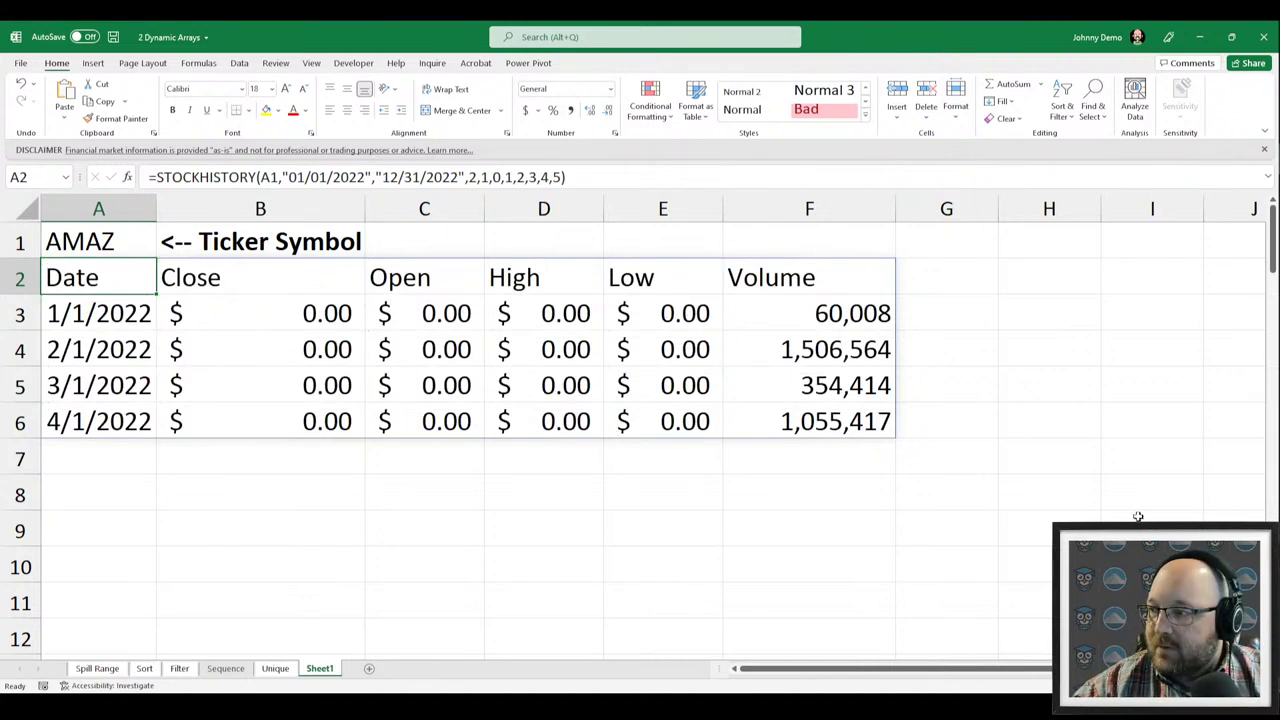
Set the ticker symbol in A1 to AMZN.
key("Up")
type("AMZN")
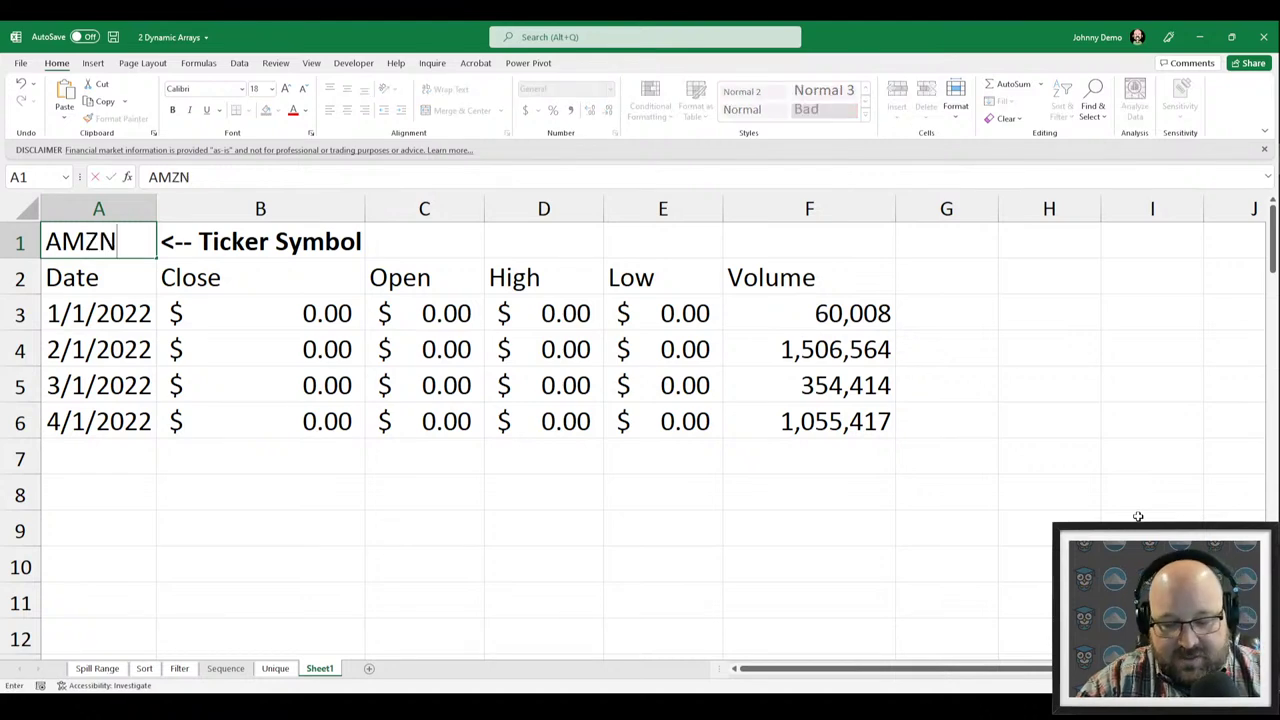
key("Return")
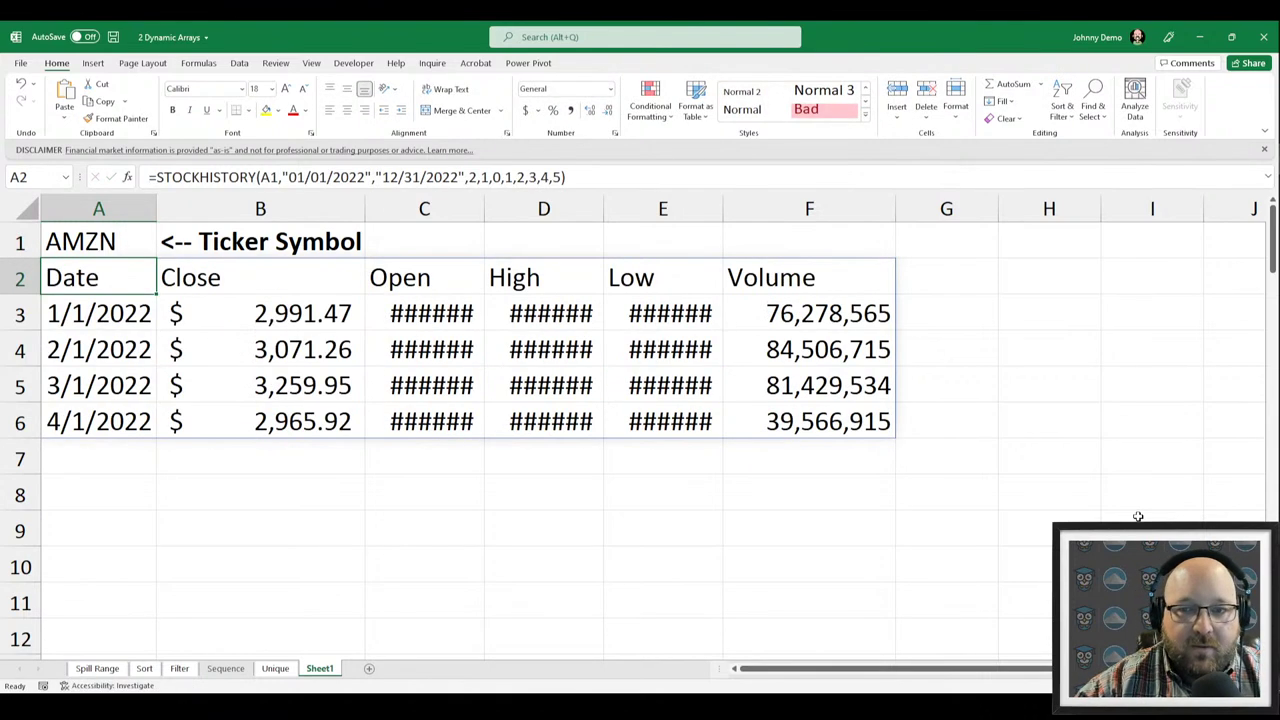
Autofit the widths of columns C through E so the Open, High and Low prices fit.
left_click_drag(470, 207, 703, 196)
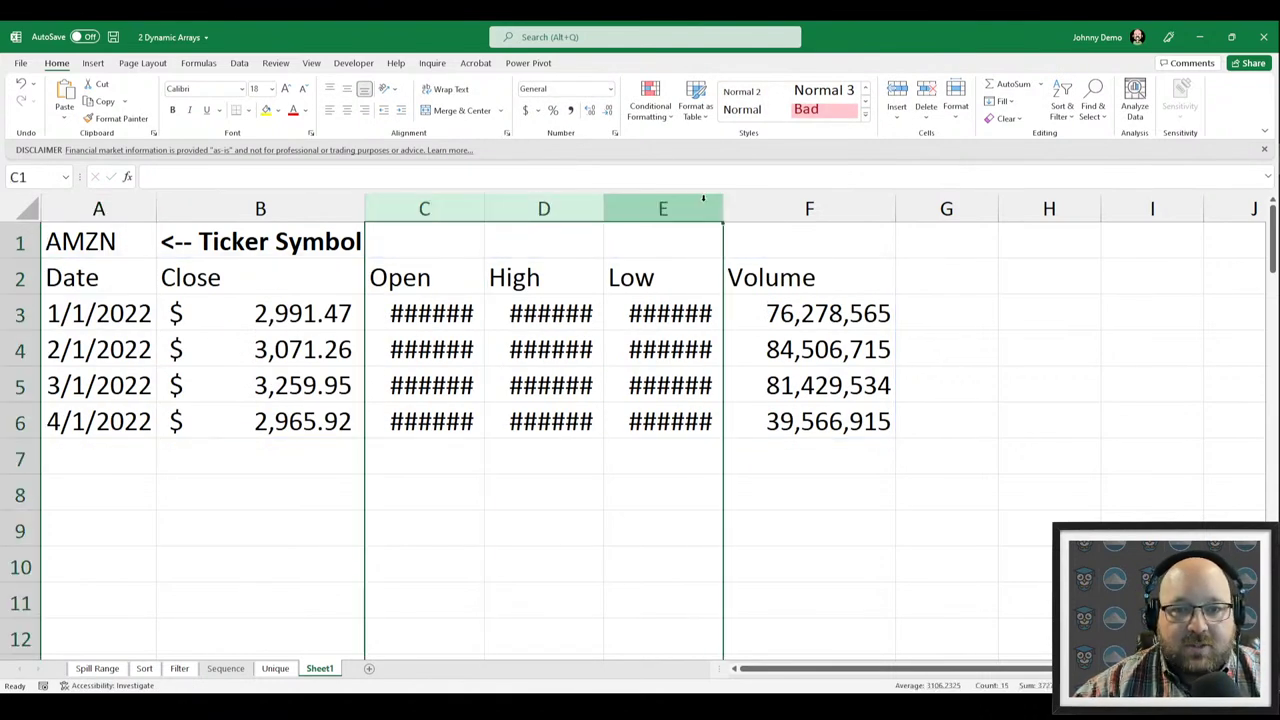
double_click(722, 206)
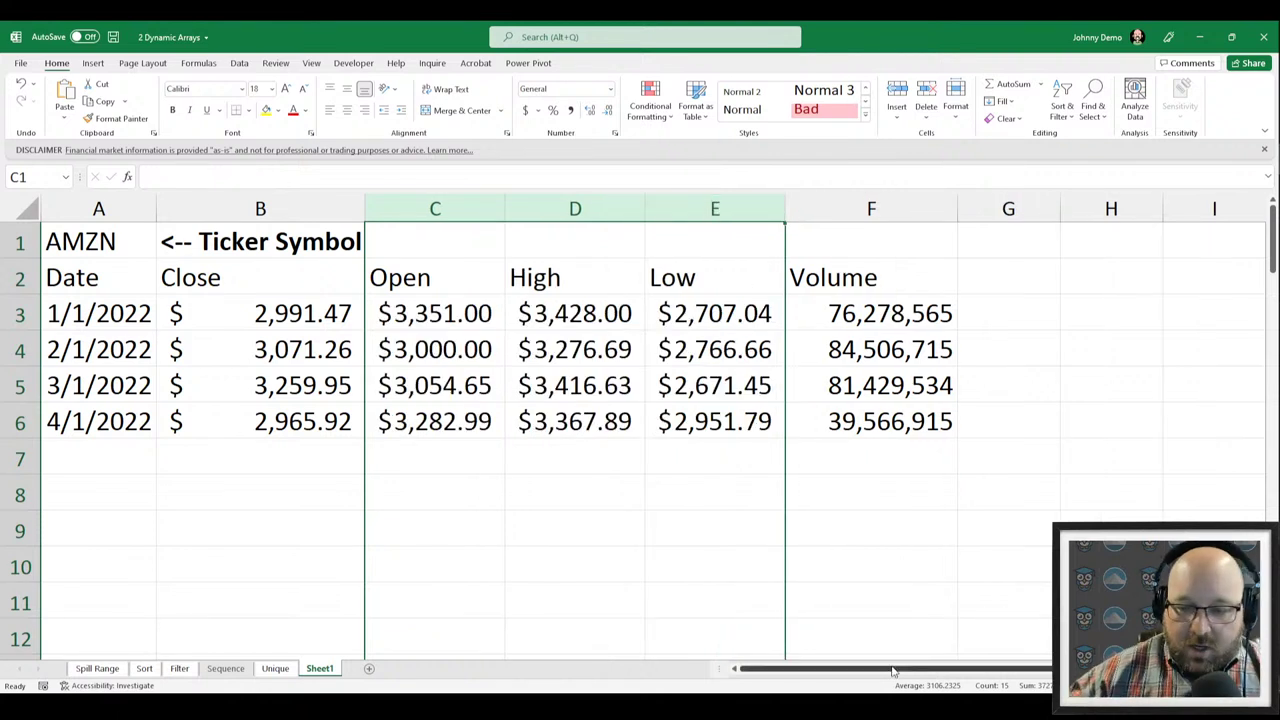
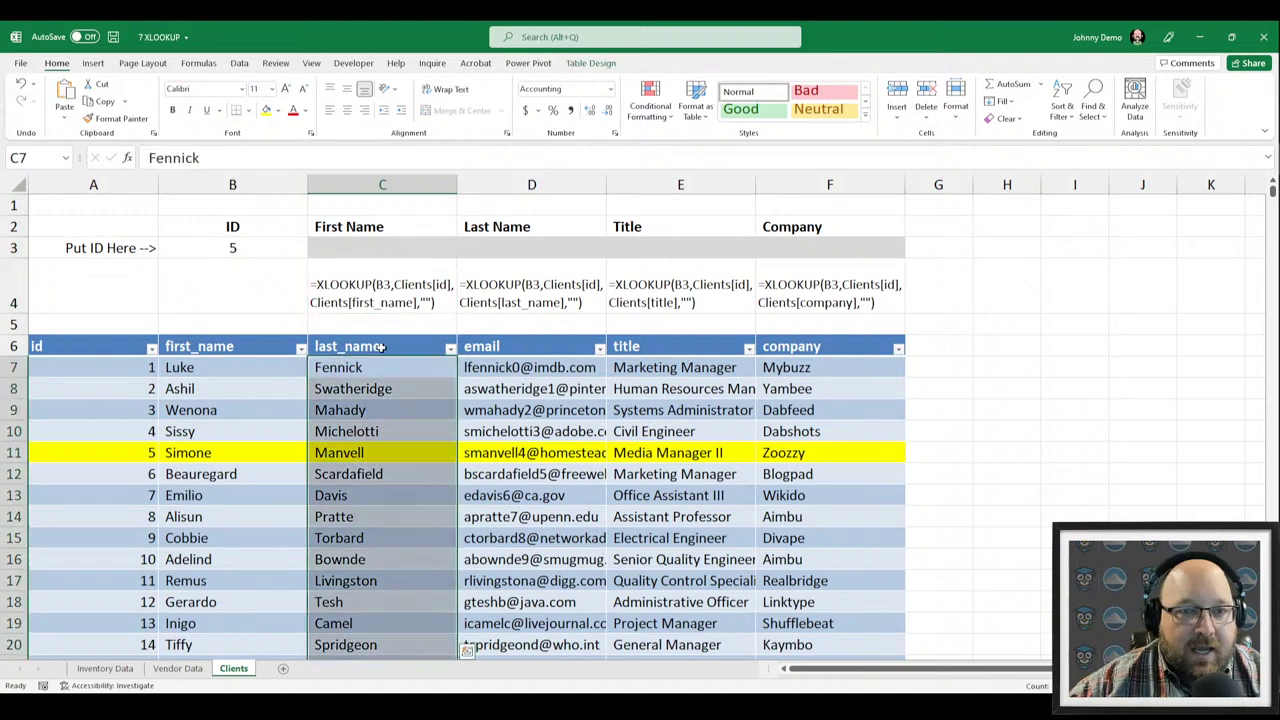
Check the table name of the client list and its id column in the 7 XLOOKUP workbook, including the highlighted row.
left_click(590, 63)
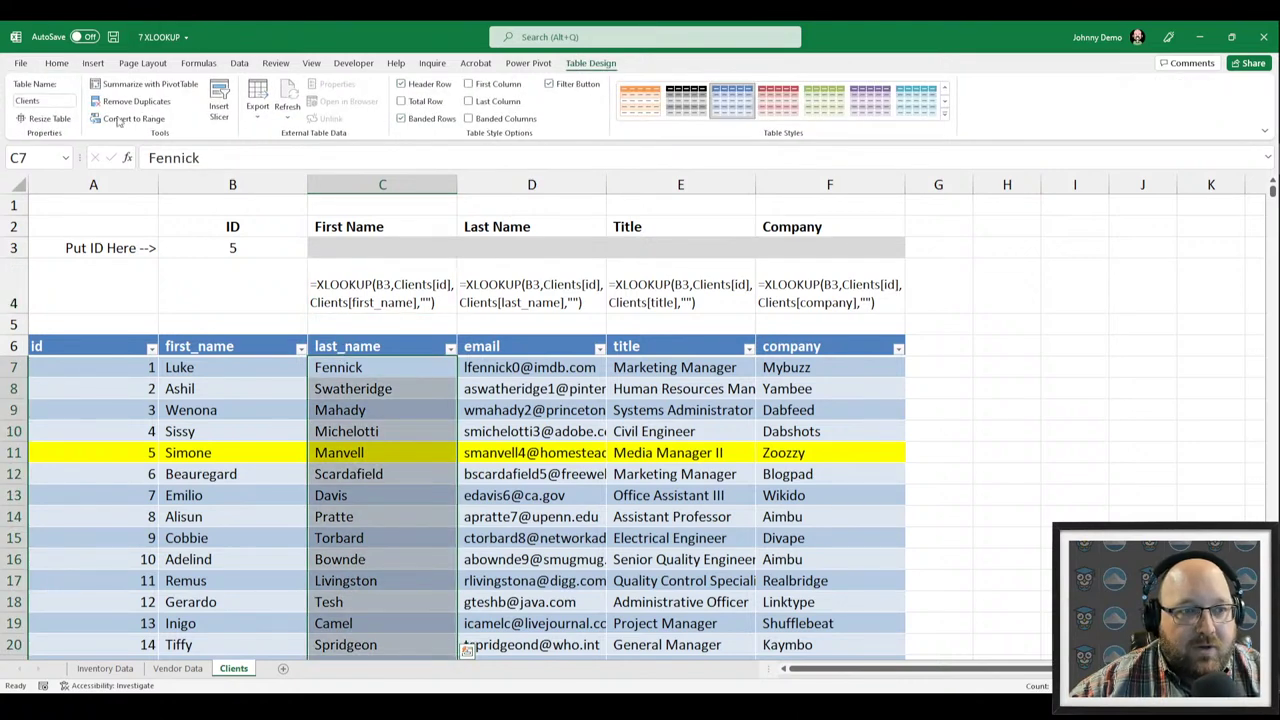
left_click(367, 250)
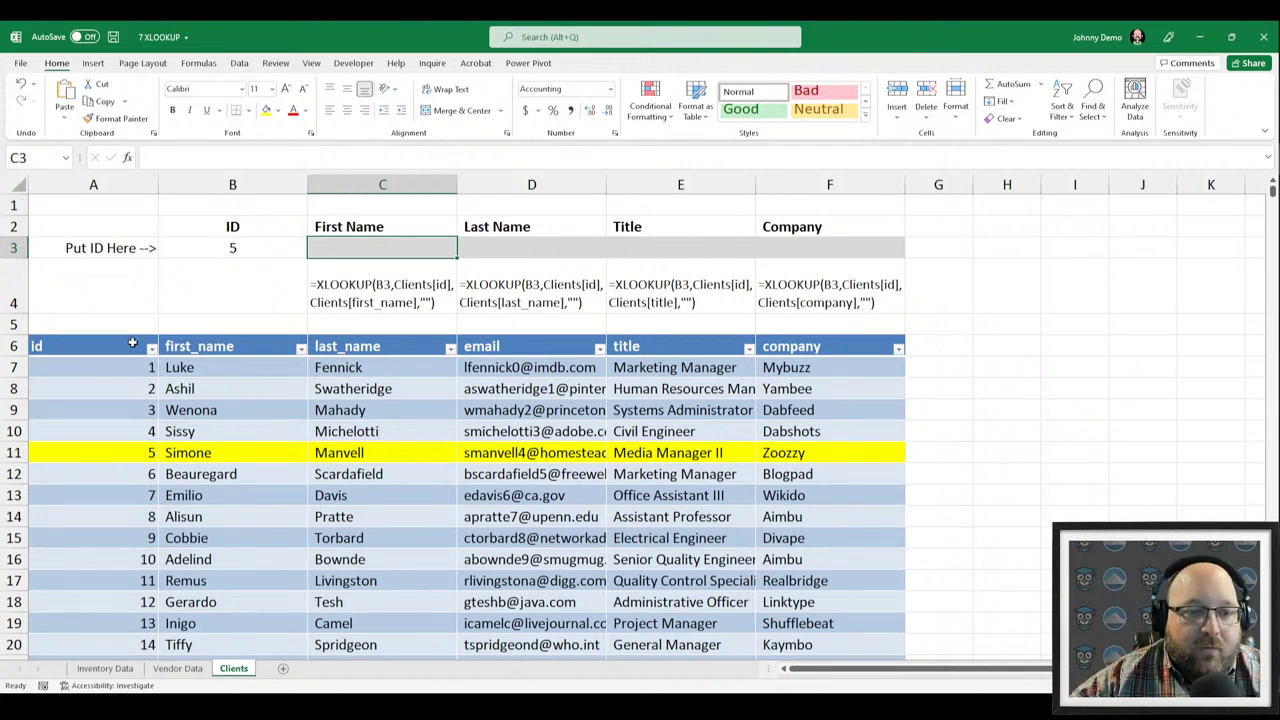
left_click_drag(133, 342, 122, 603)
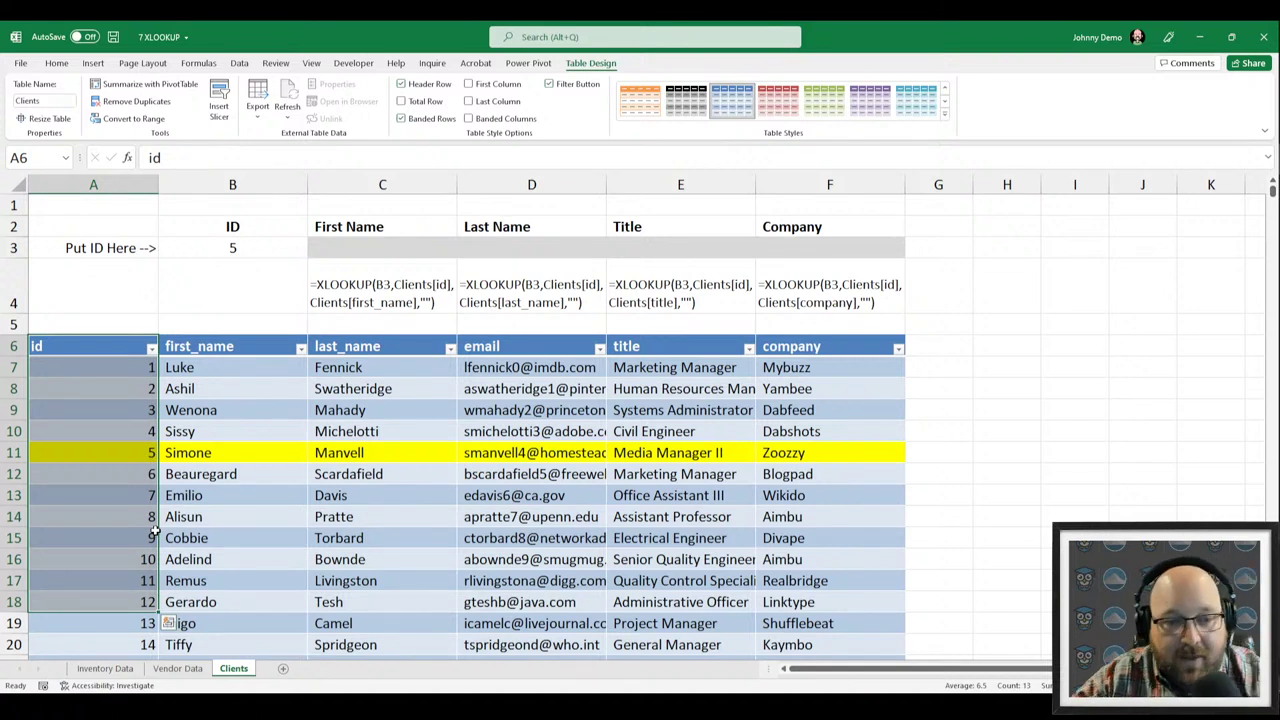
left_click(93, 452)
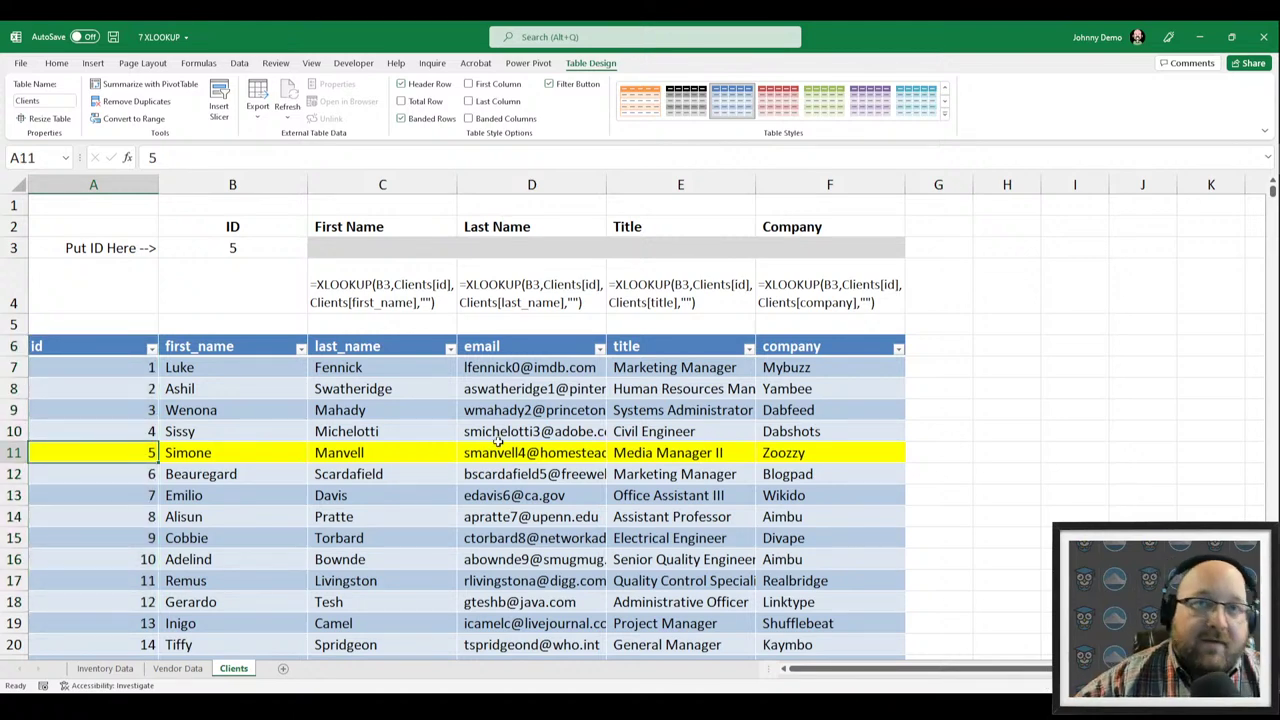
Start an XLOOKUP formula in C3 with B3 as the lookup value and Clients[id] as the lookup array.
left_click(371, 253)
scroll(371, 253, "up", 2)
scroll(563, 334, "up", 1)
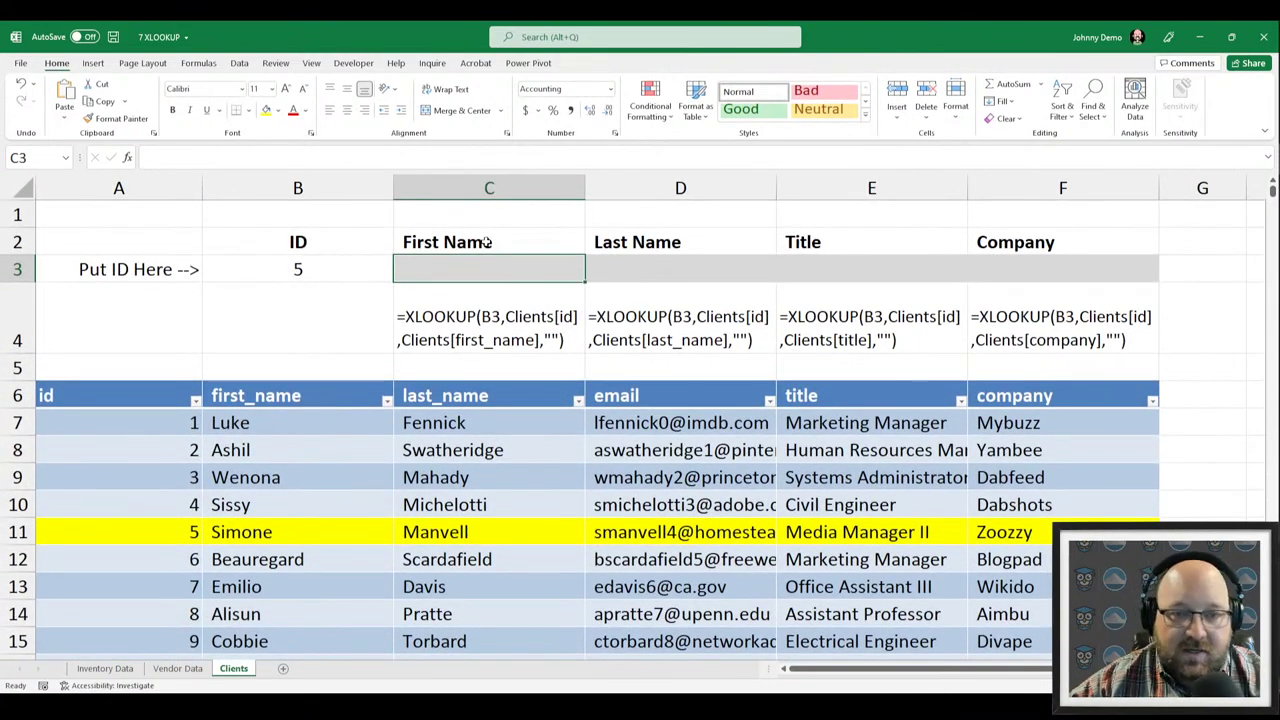
type("=")
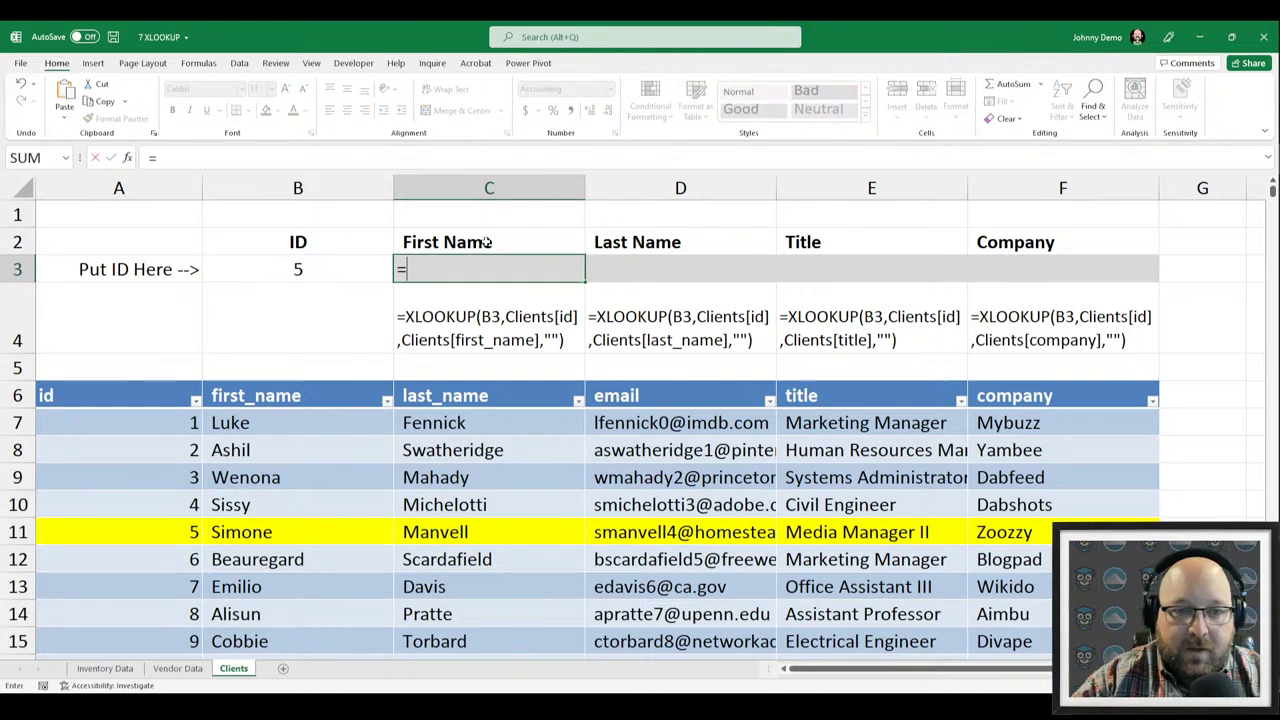
type("x")
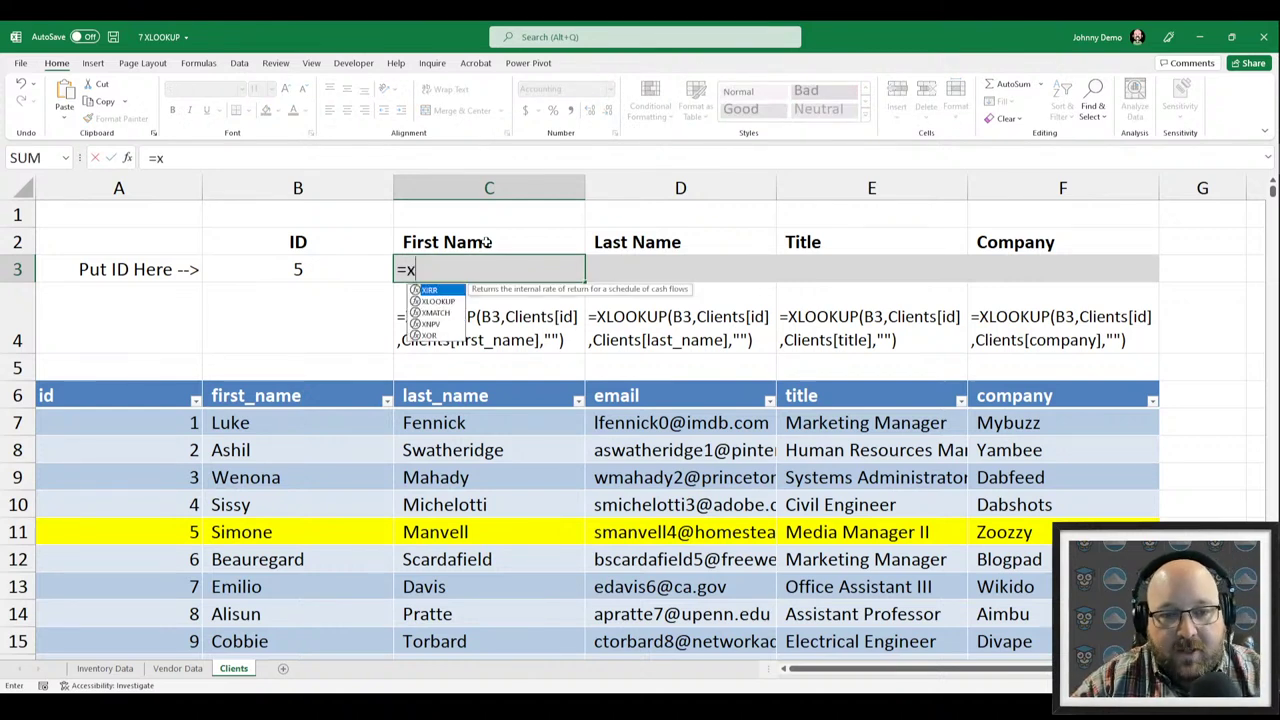
key("Tab")
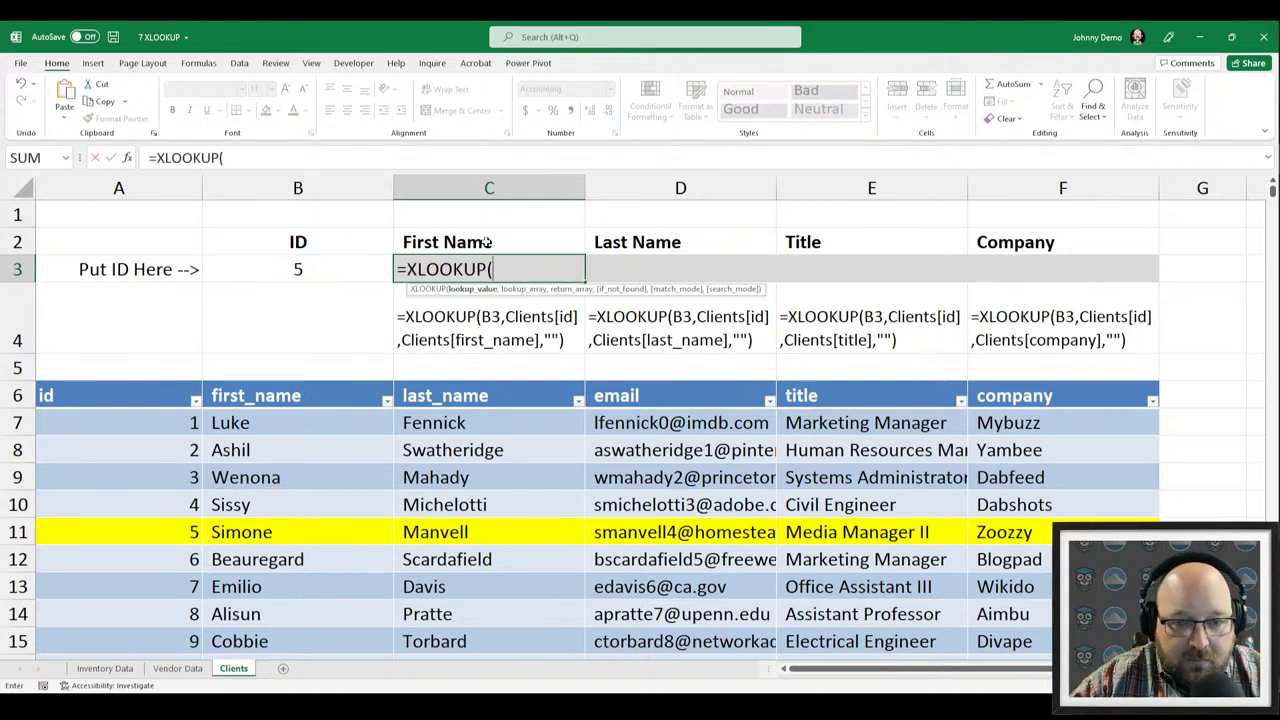
left_click(319, 266)
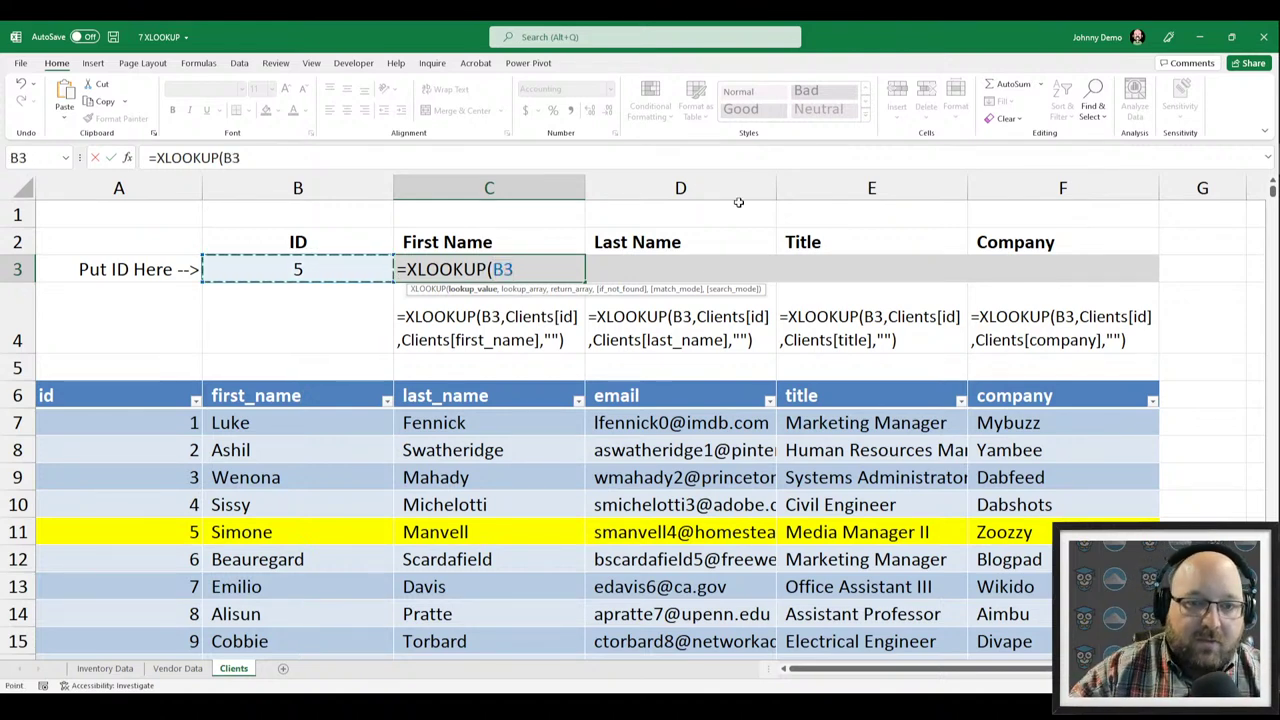
type(",")
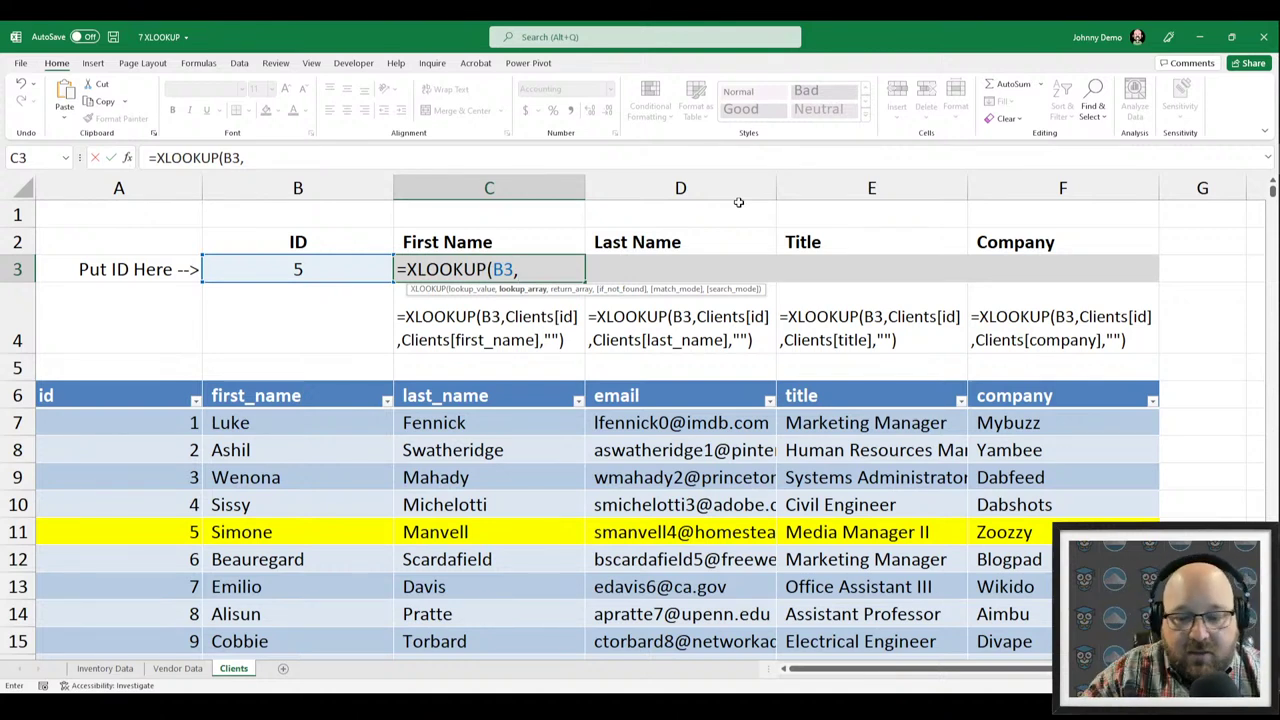
type("cl")
key("Down")
key("Tab")
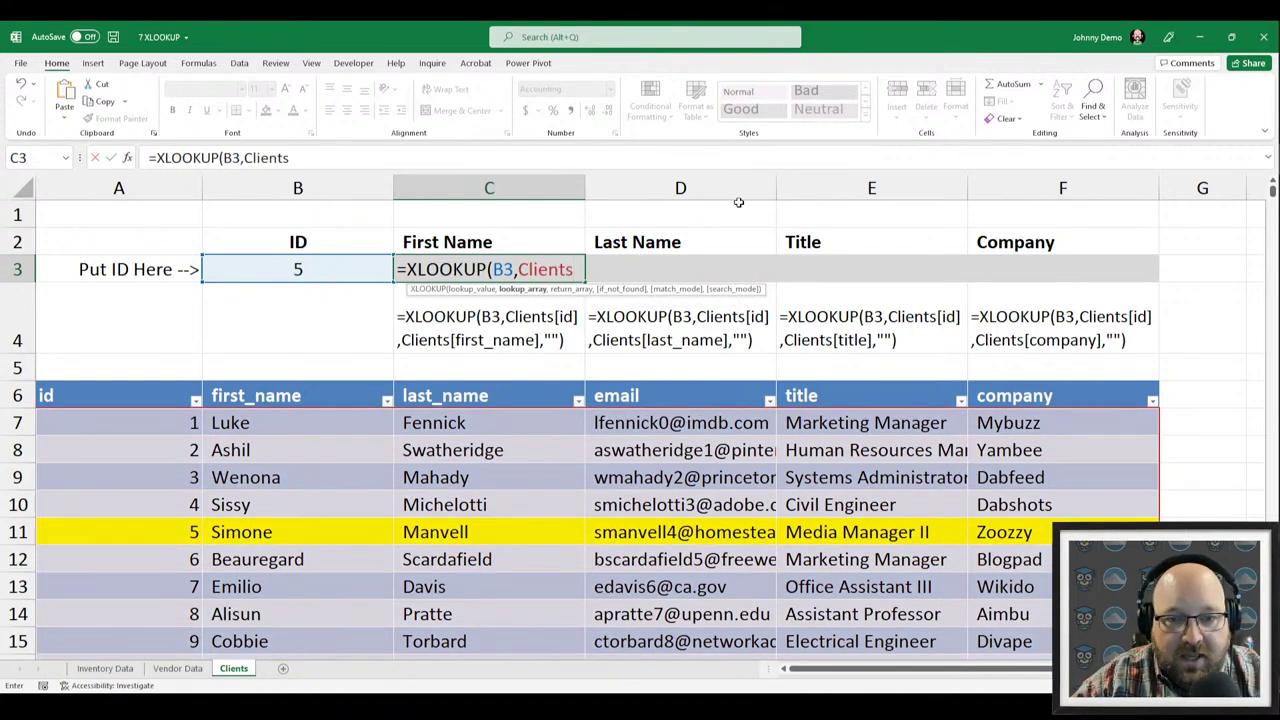
type("[id]")
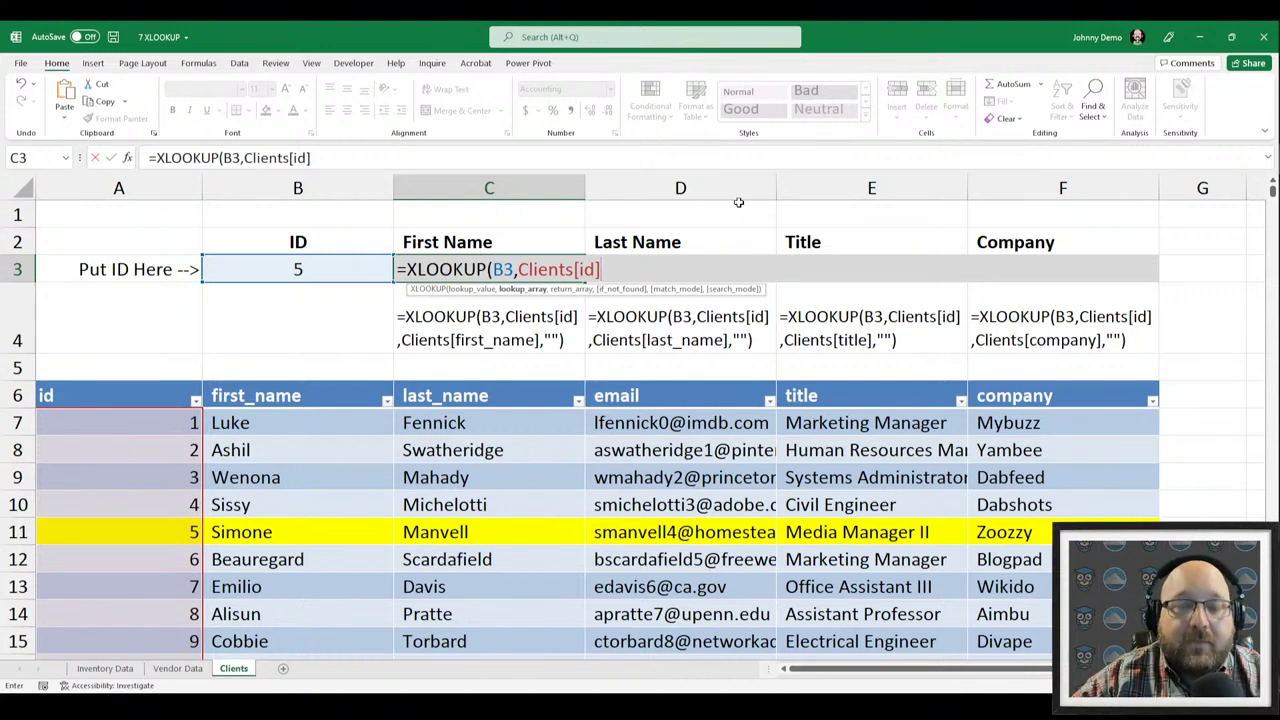
Complete the XLOOKUP formula in C3 with Clients[first_name] as the return array.
type(",")
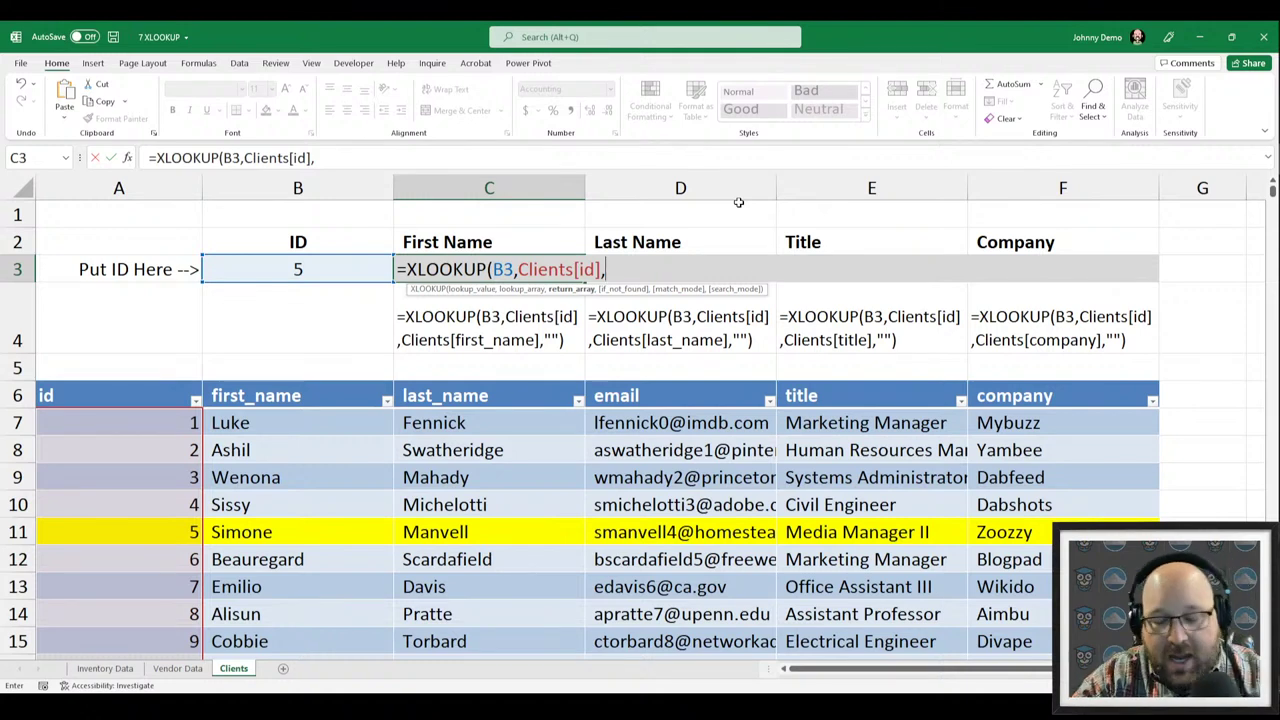
type("cl")
key("Tab")
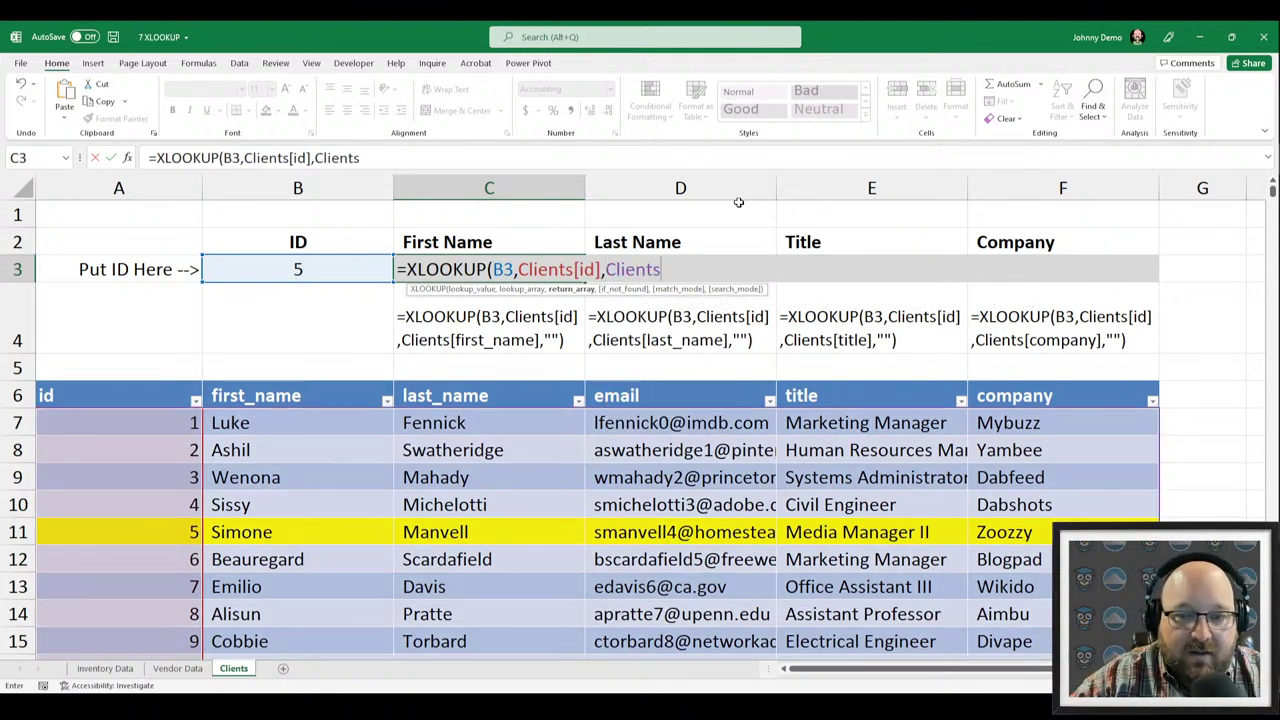
type("[")
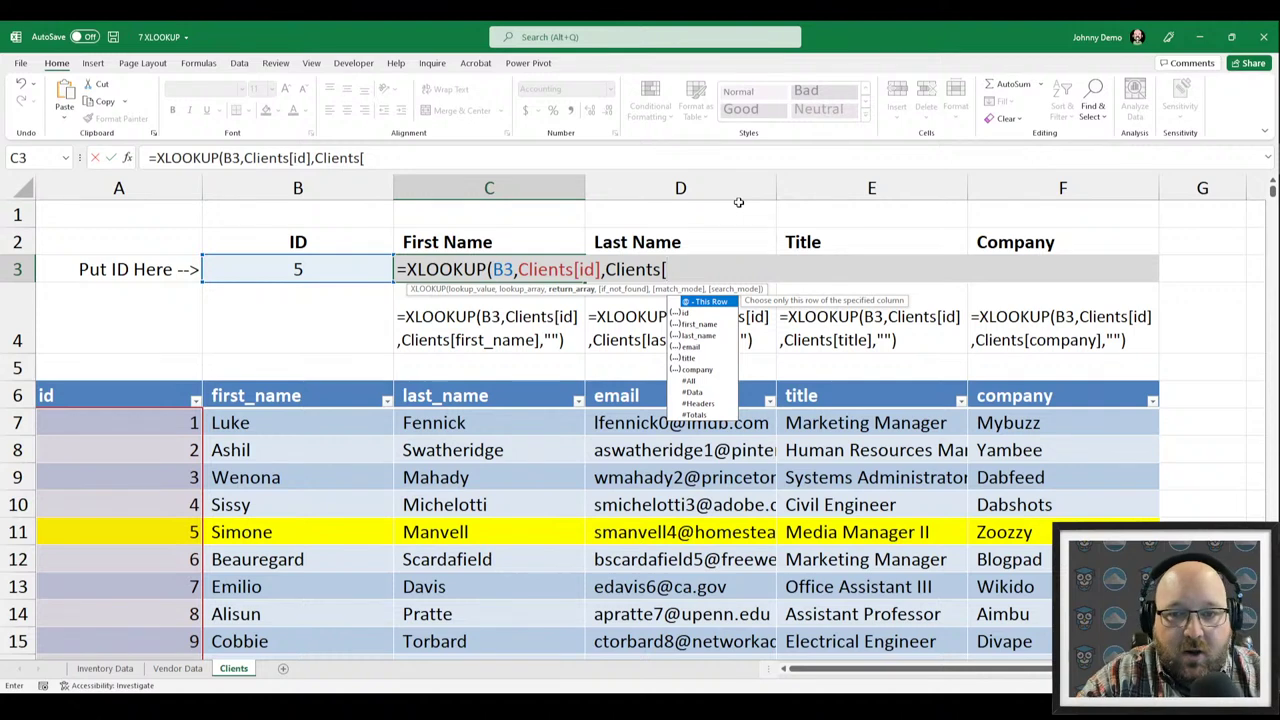
key("Down")
key("Down")
key("Tab")
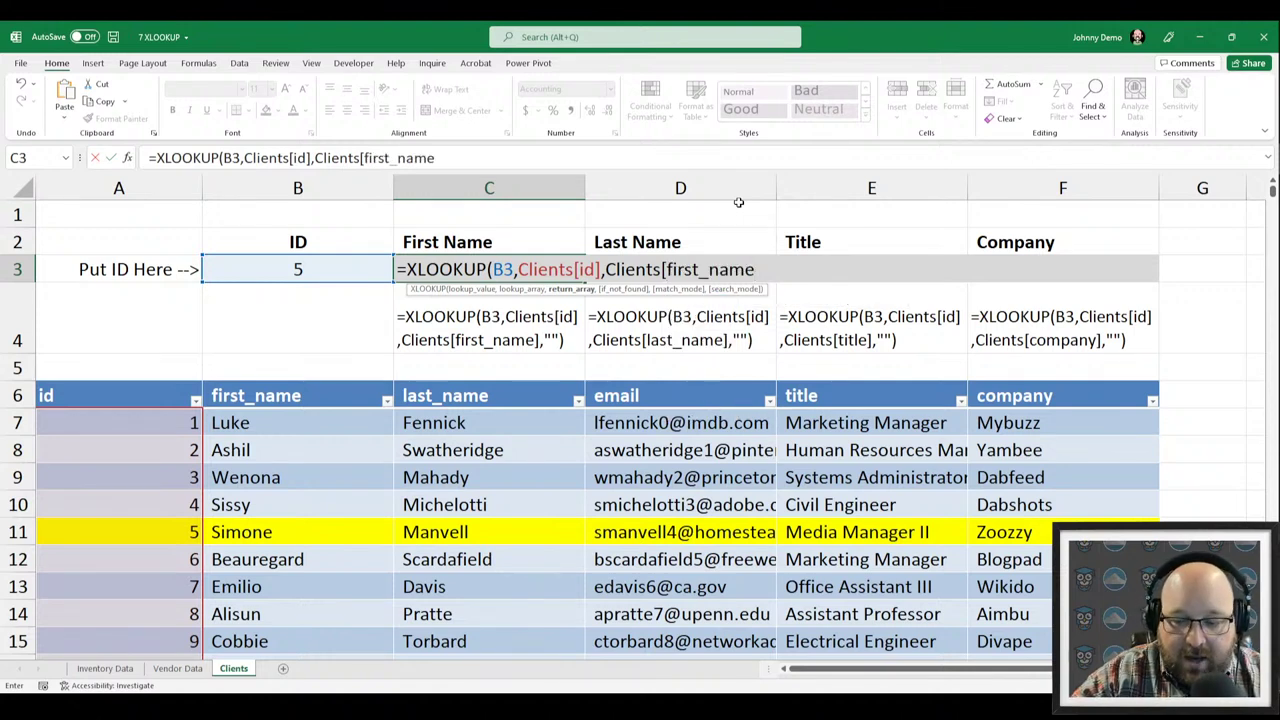
type("])")
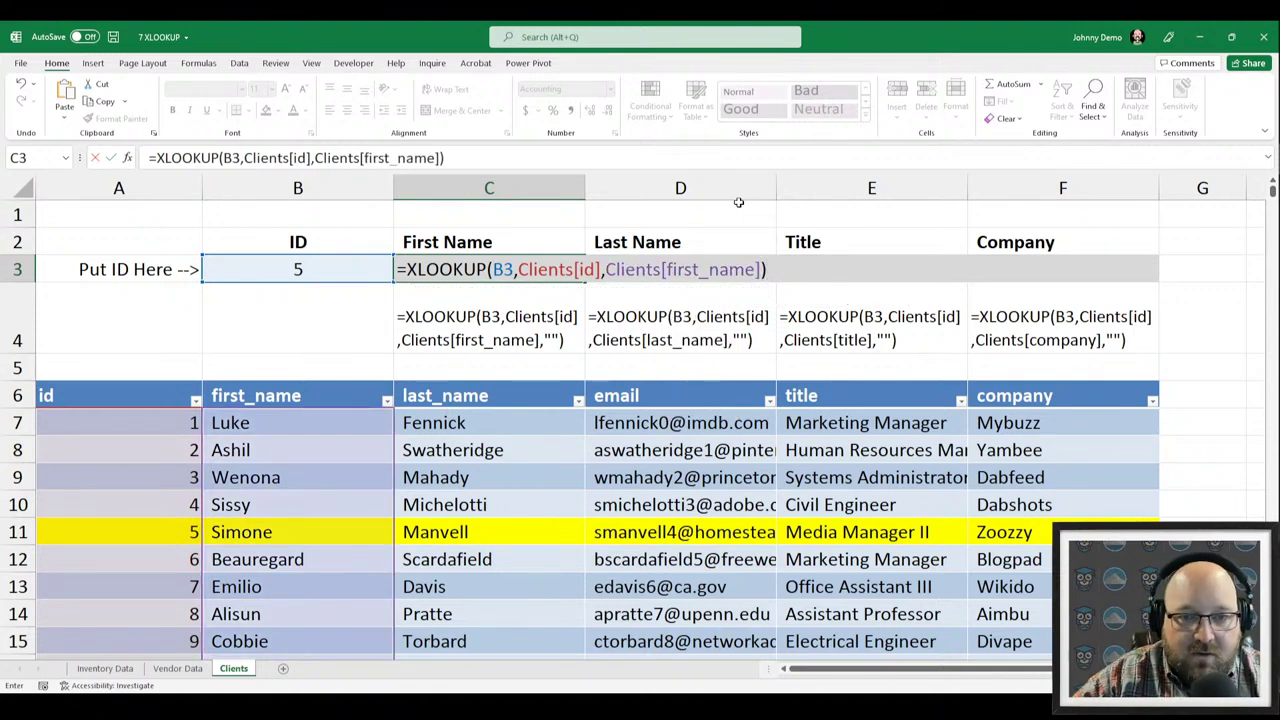
key("Return")
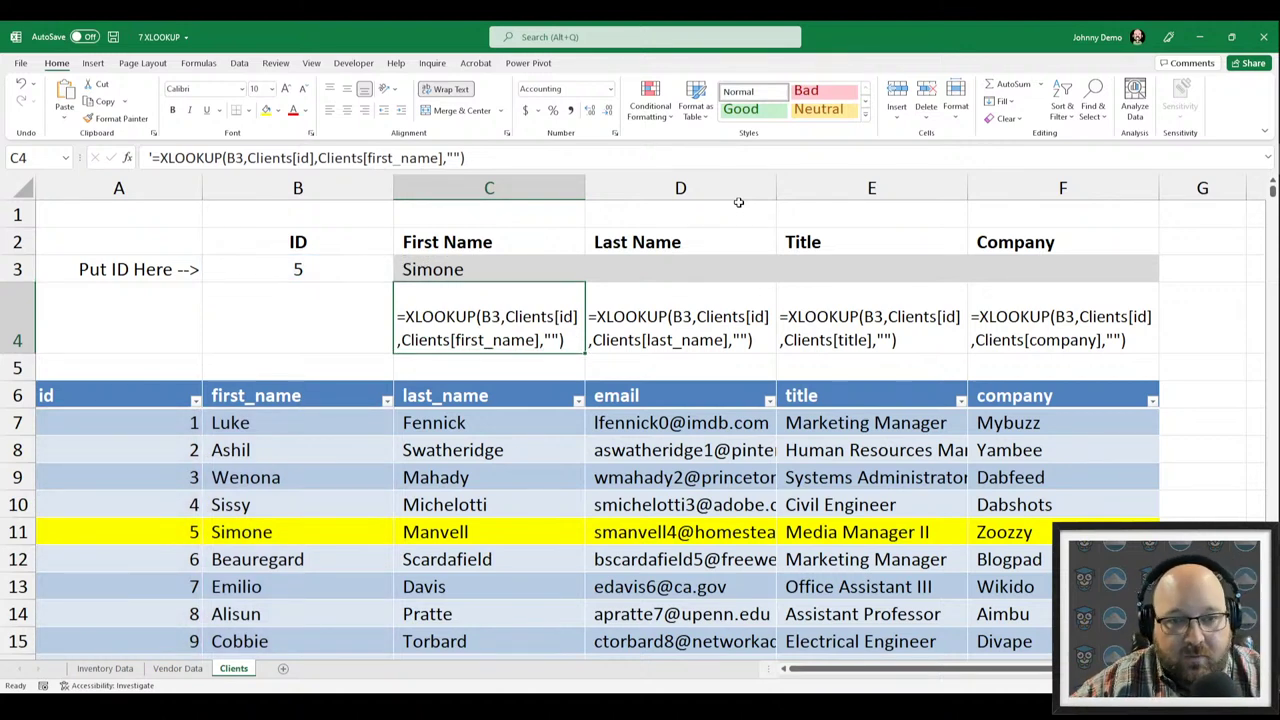
key("Up")
double_click(488, 269)
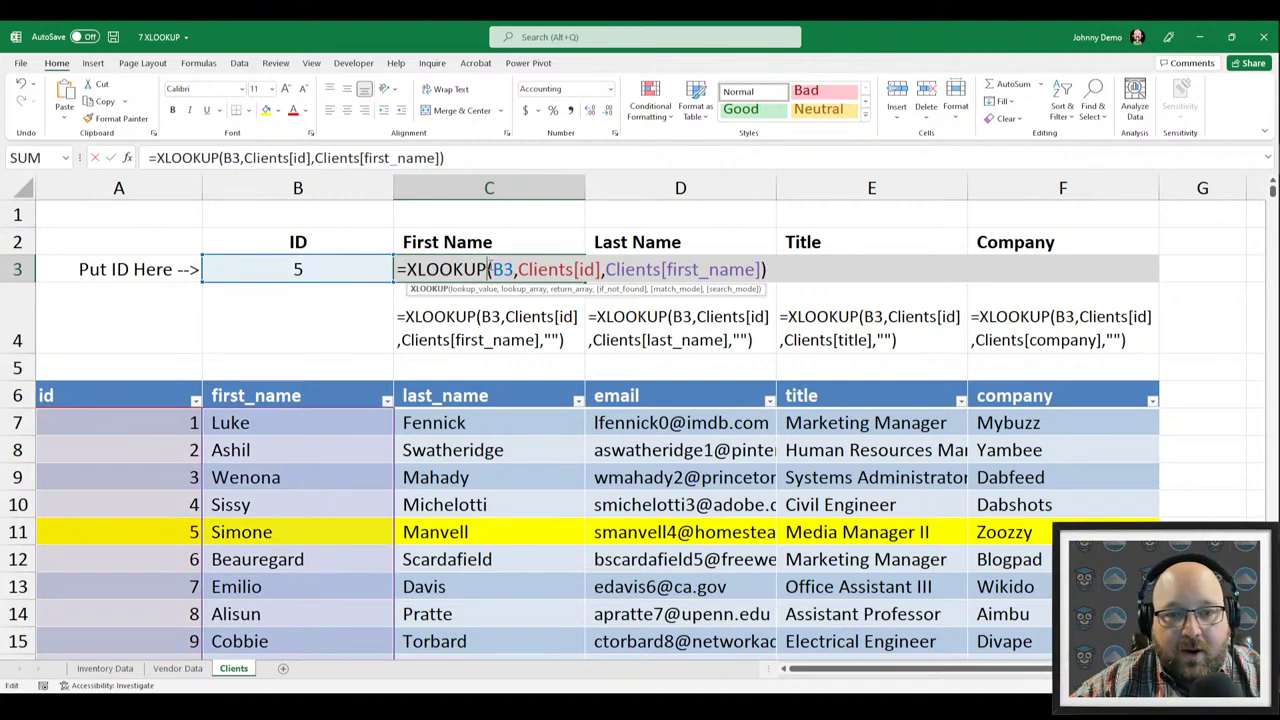
left_click(762, 269)
type(",")
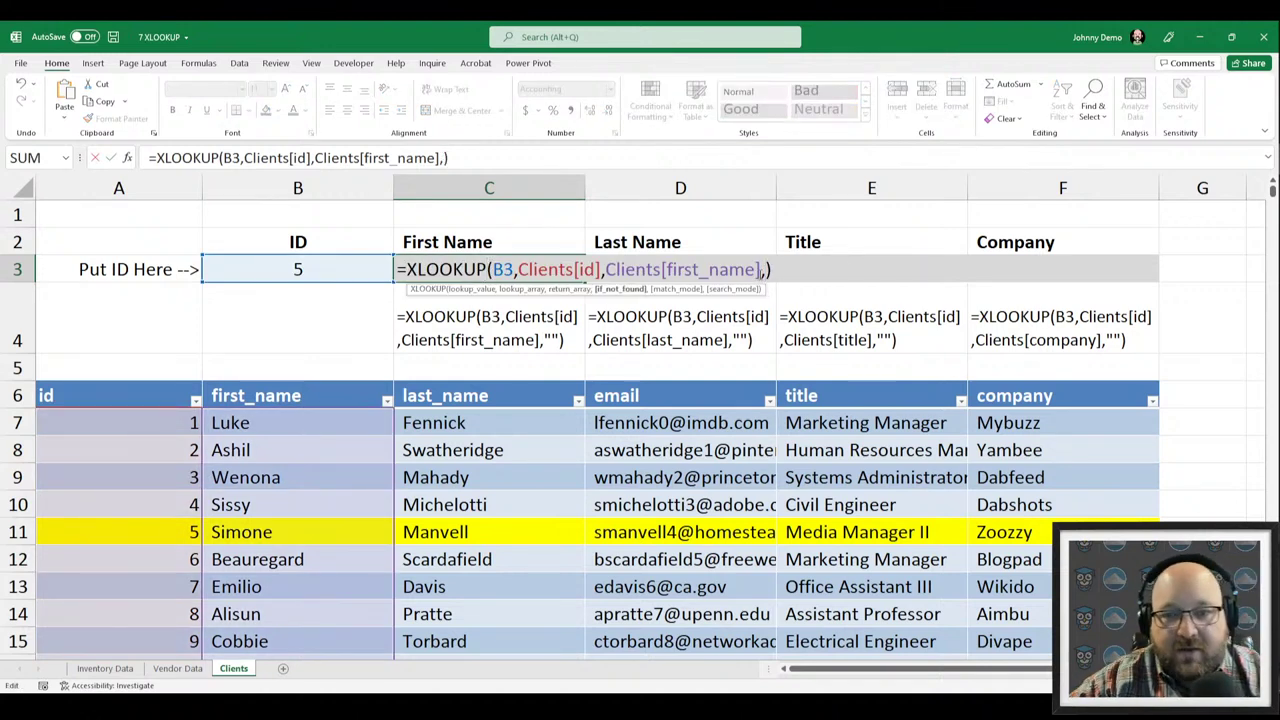
key("Escape")
Try 999 as the lookup ID in B3.
key("Left")
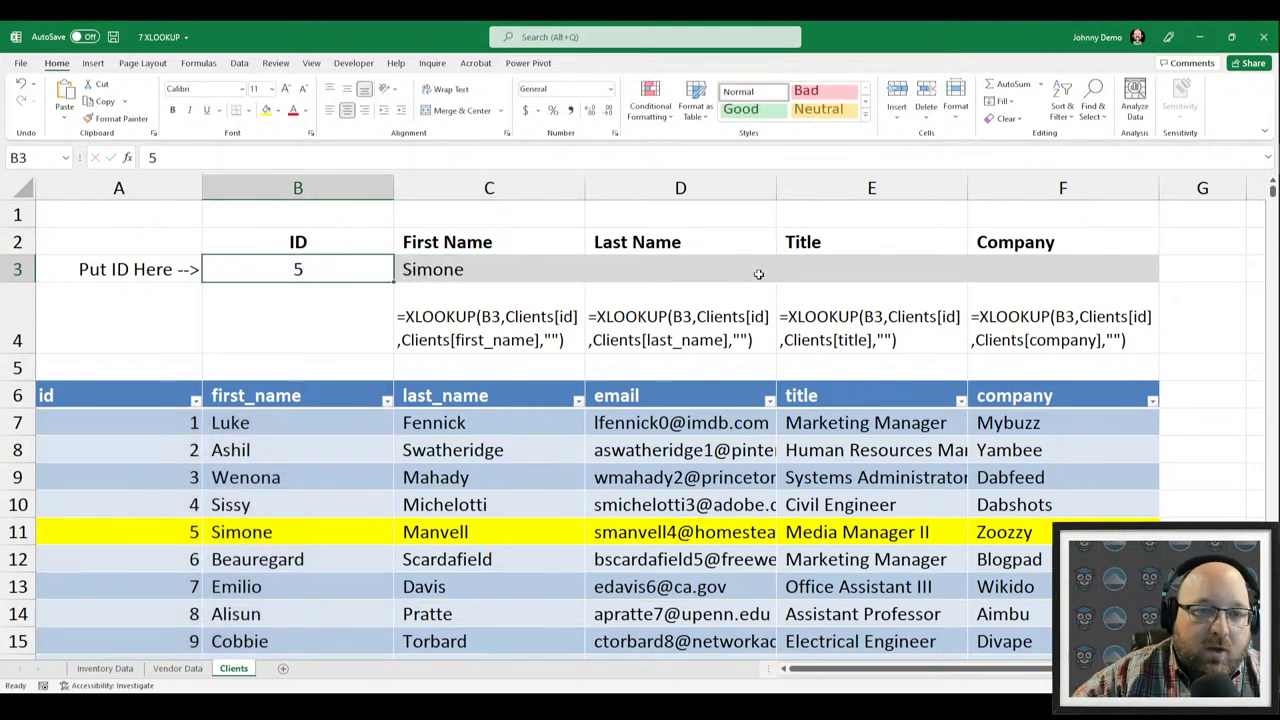
type("999")
key("Return")
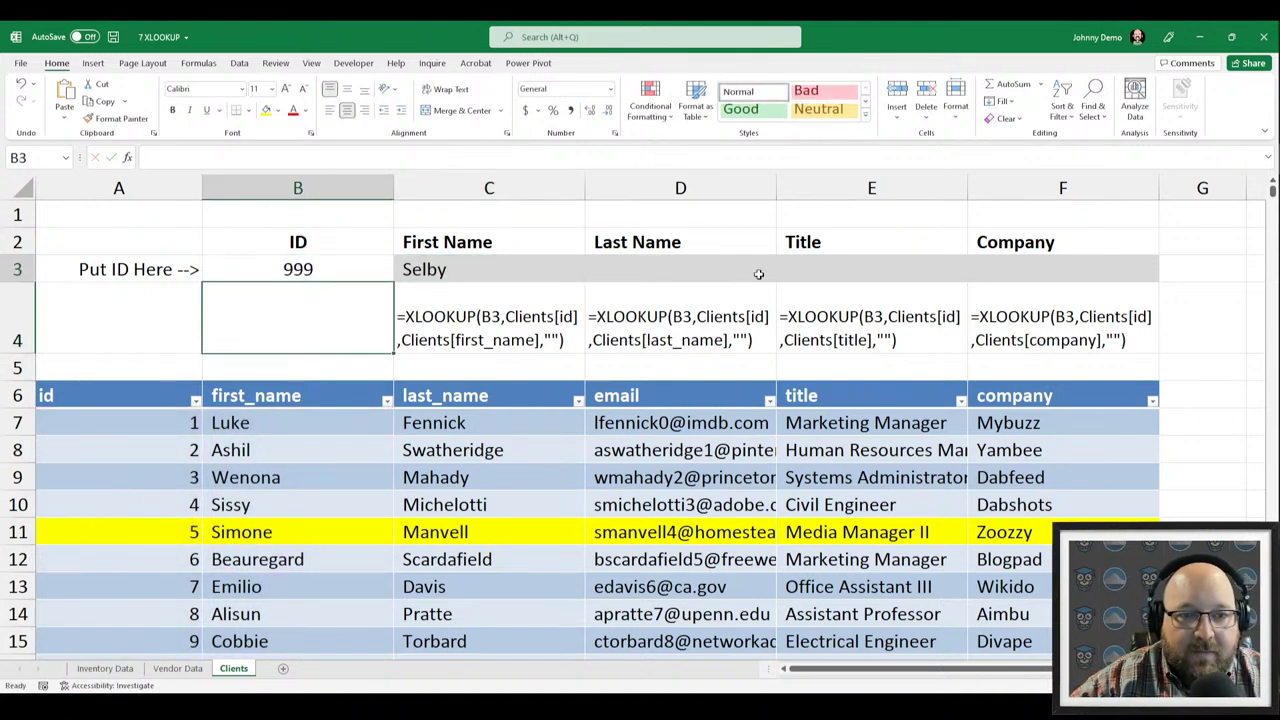
Set the lookup ID in B3 to 99999.
key("Up")
type("99999")
key("Return")
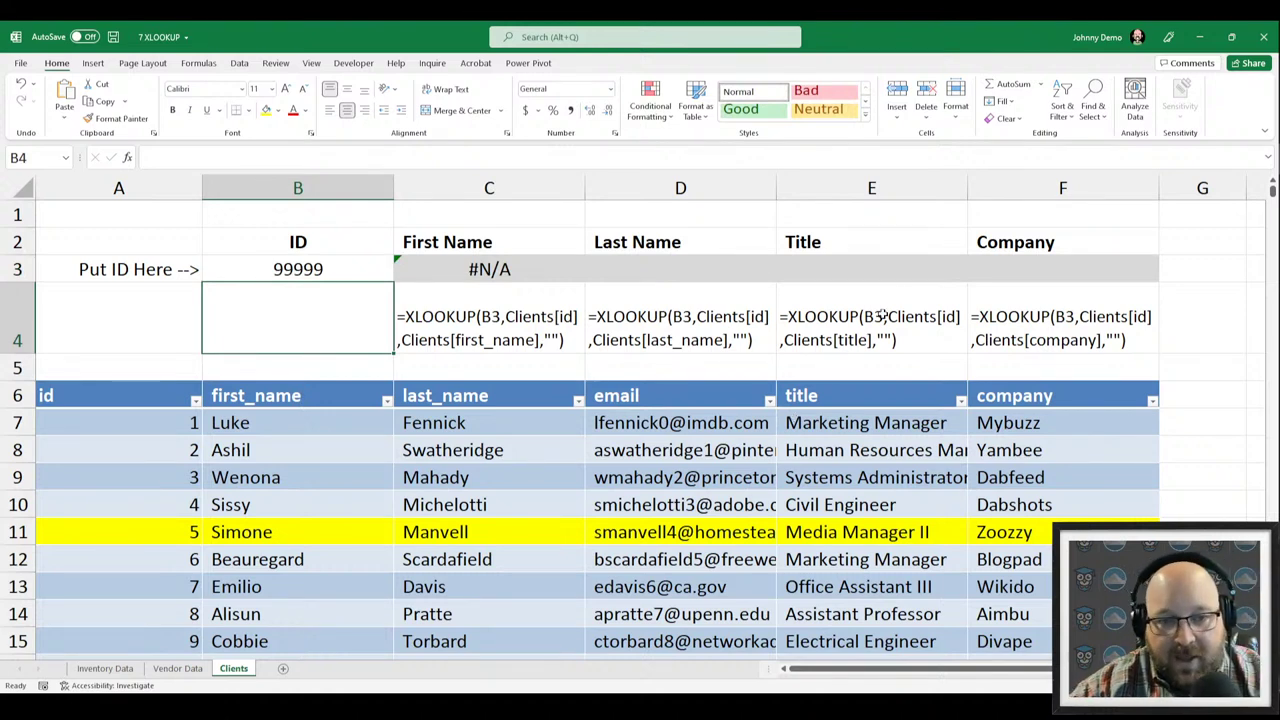
Add "Not In List" as the if-not-found argument of the XLOOKUP formula in C3.
left_click(520, 268)
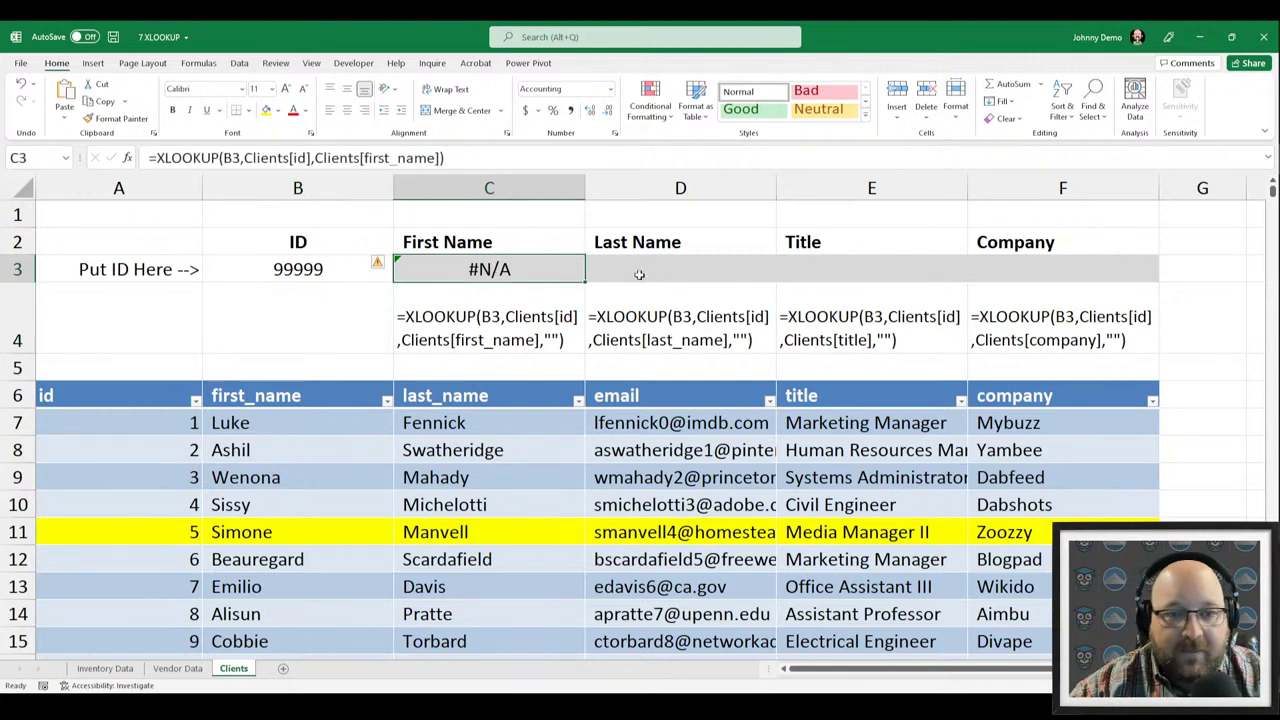
double_click(509, 277)
left_click(763, 270)
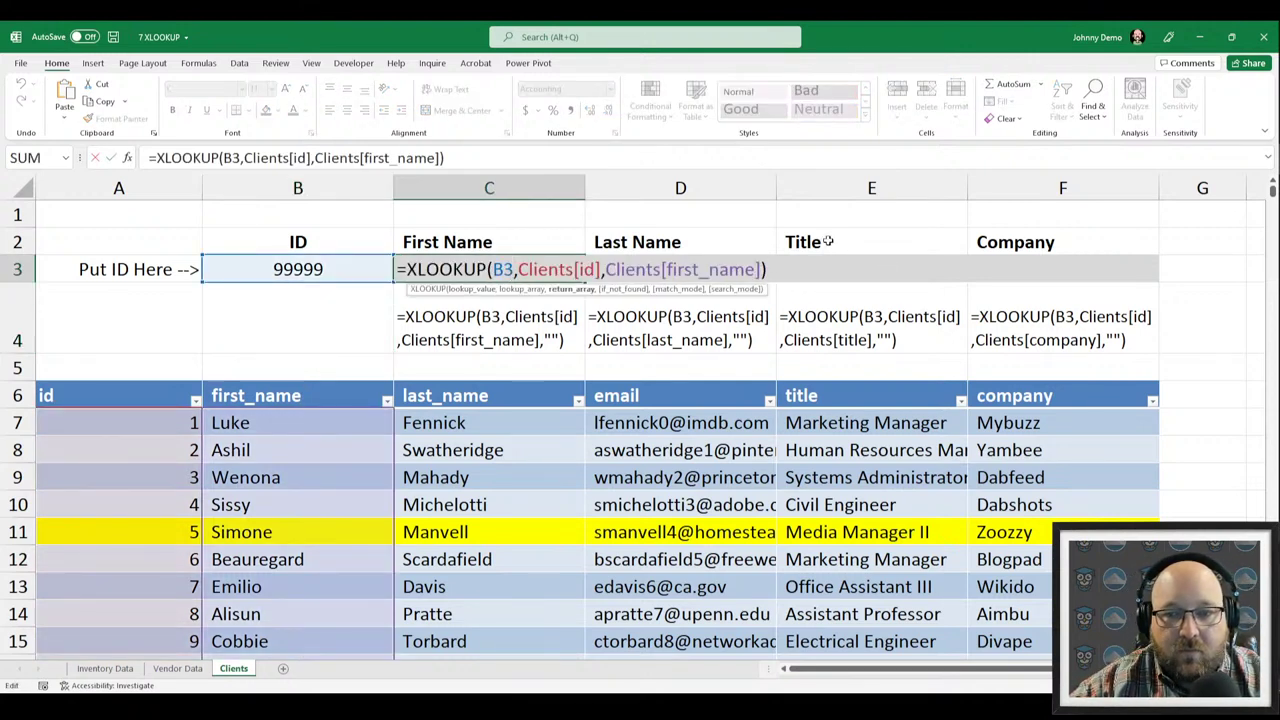
type(",")
type("\"\"")
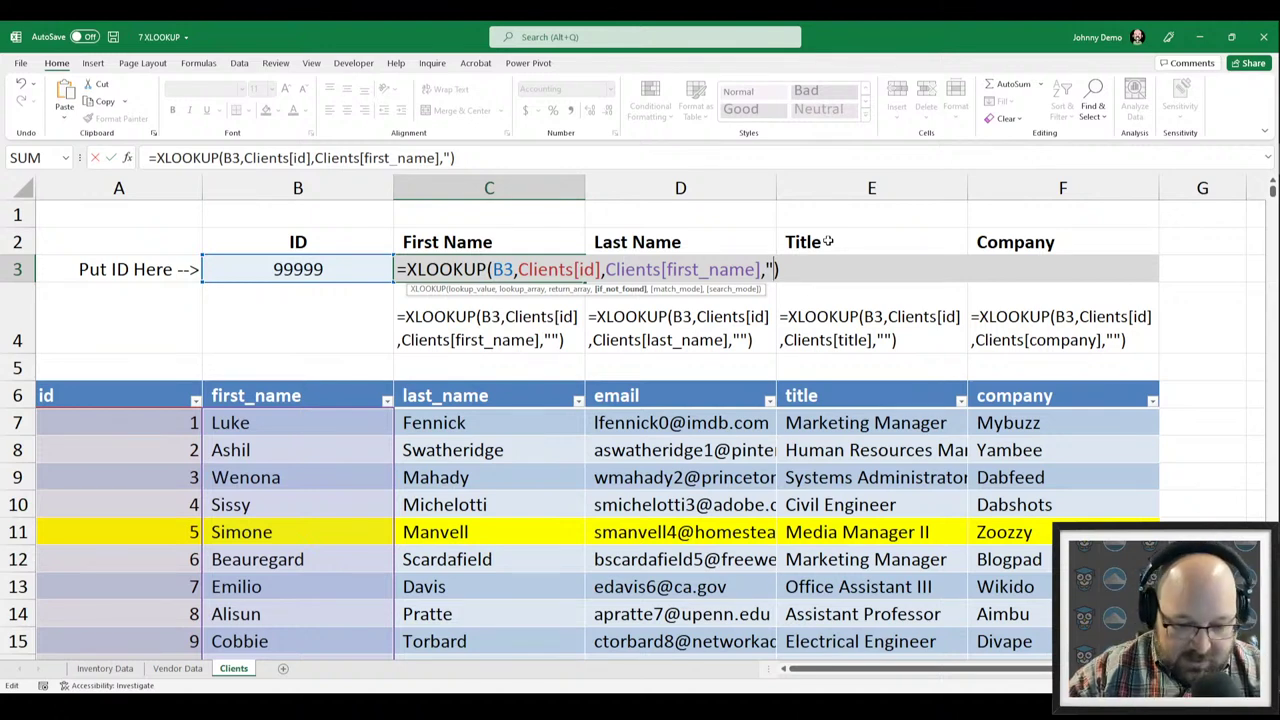
key("BackSpace")
type("Not In")
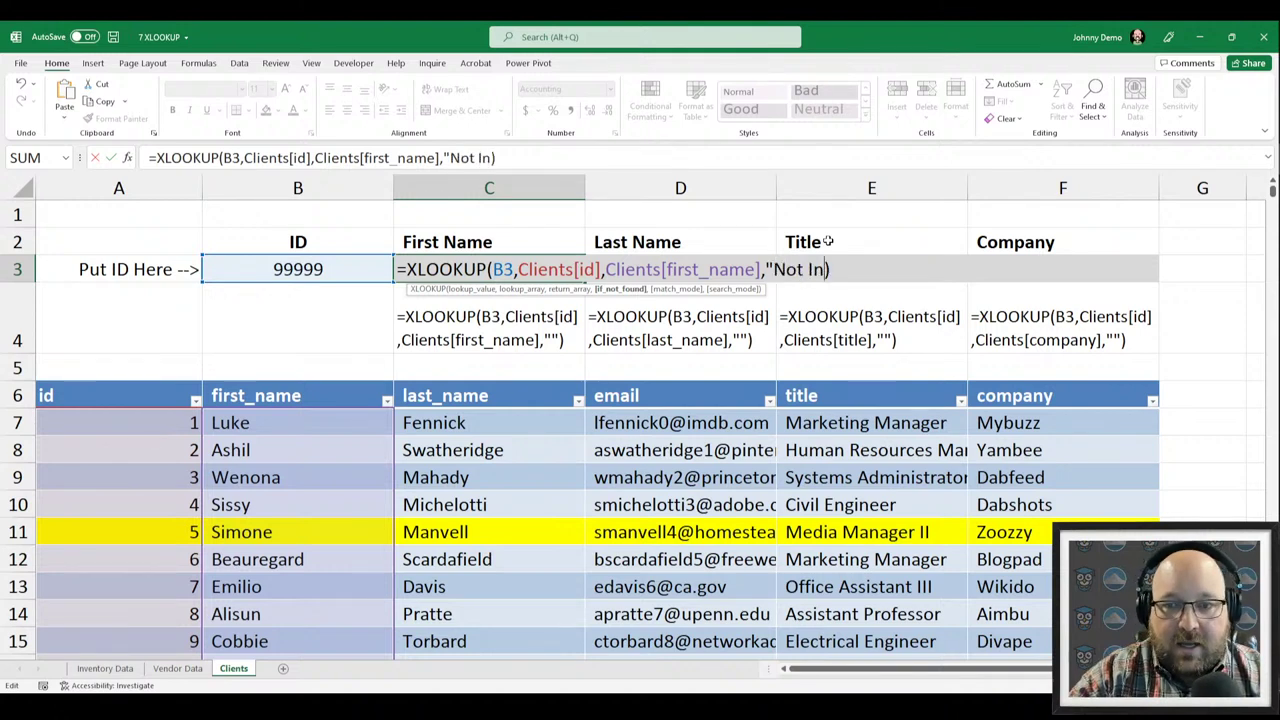
type(" List\"")
key("Return")
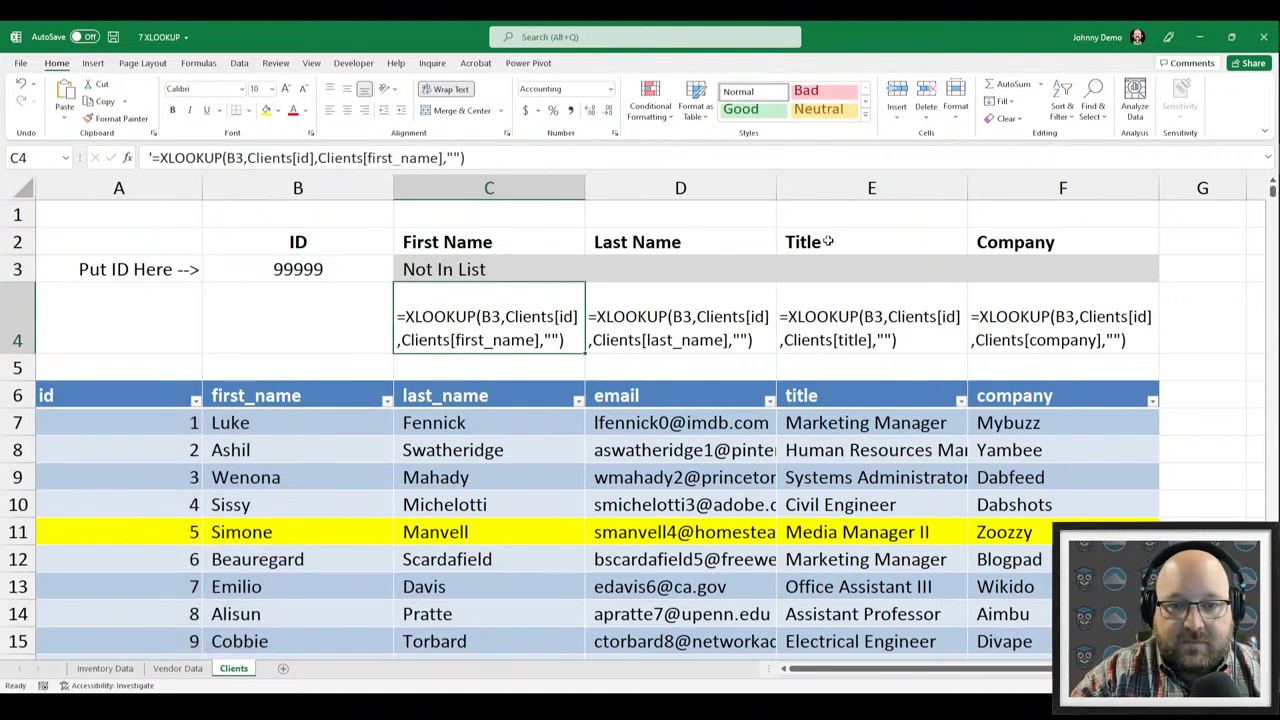
Try an empty string as the if-not-found argument of the XLOOKUP in C3, and undo the change.
key("Up")
key("Left")
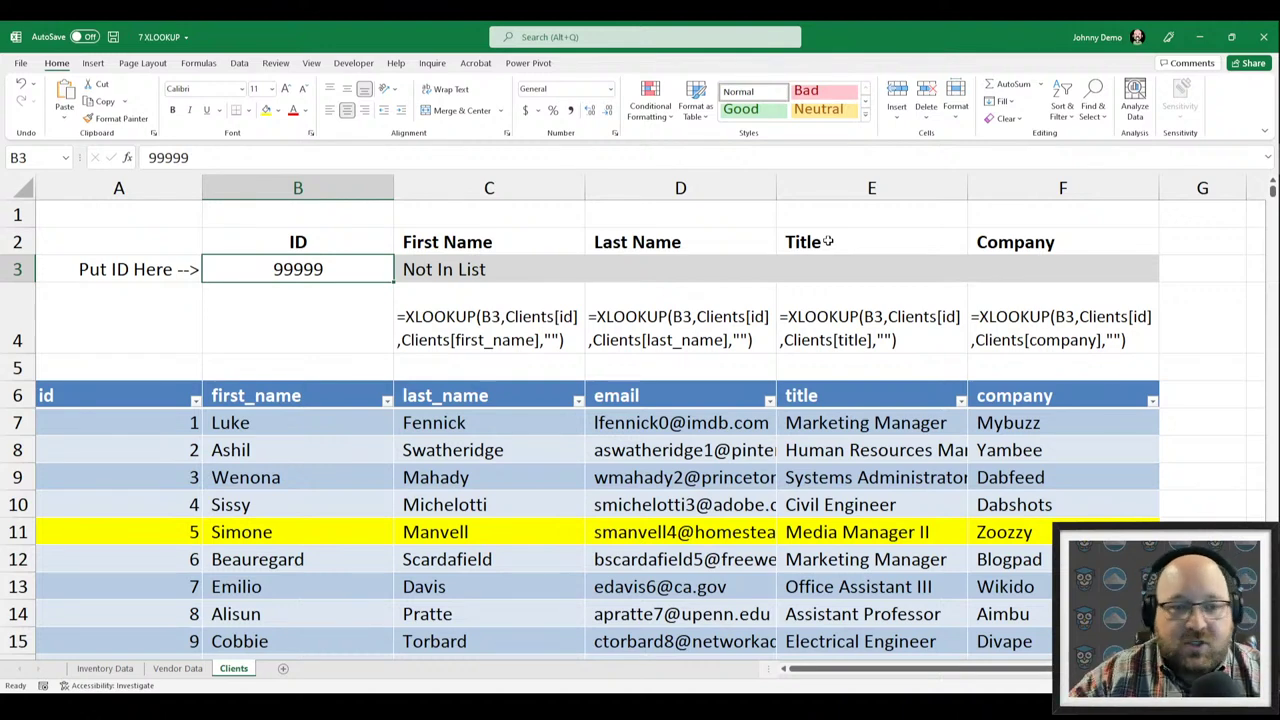
double_click(462, 267)
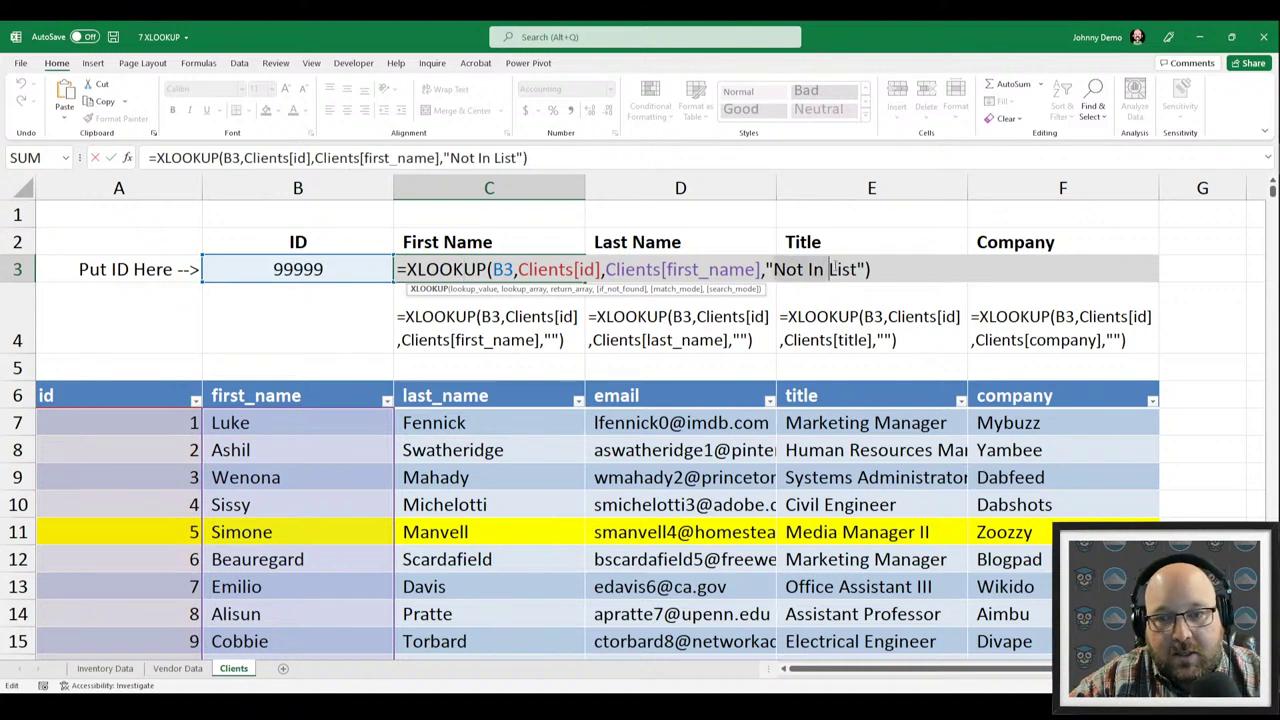
left_click(857, 269)
key("BackSpace")
key("BackSpace")
key("BackSpace")
key("BackSpace")
key("BackSpace")
key("BackSpace")
key("BackSpace")
key("BackSpace")
key("BackSpace")
key("BackSpace")
key("BackSpace")
key("Return")
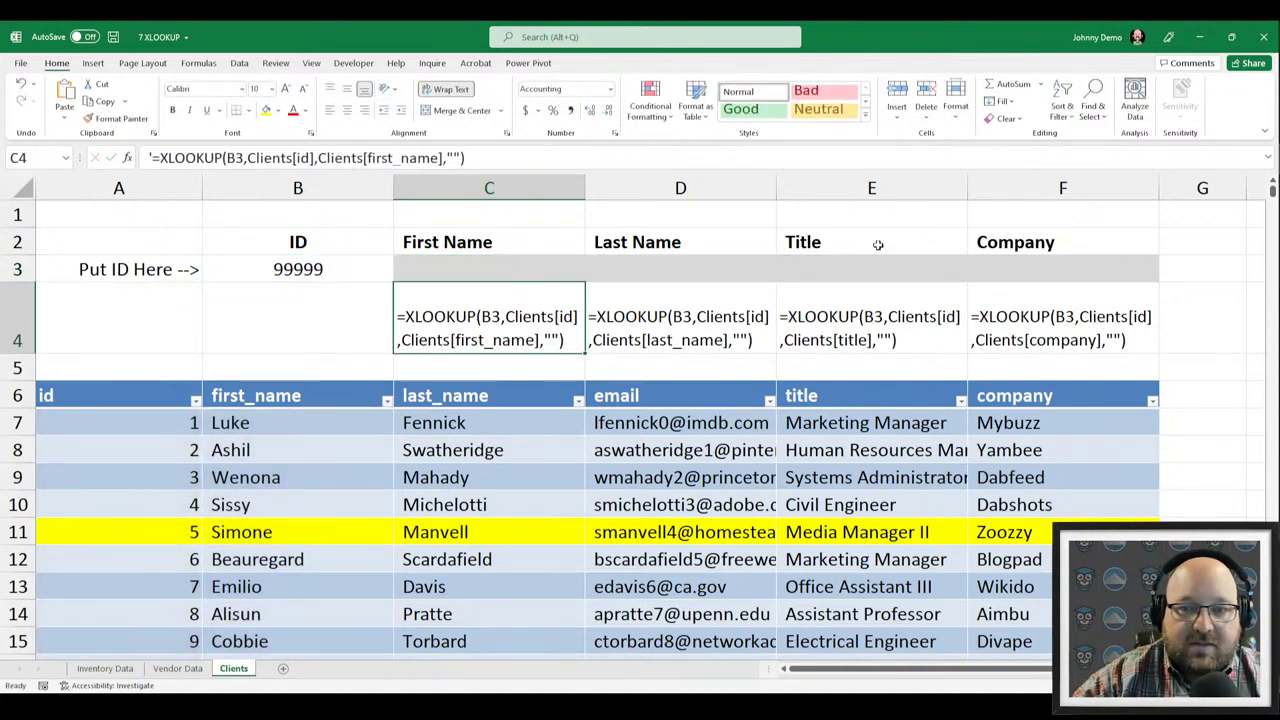
key("ctrl+z")
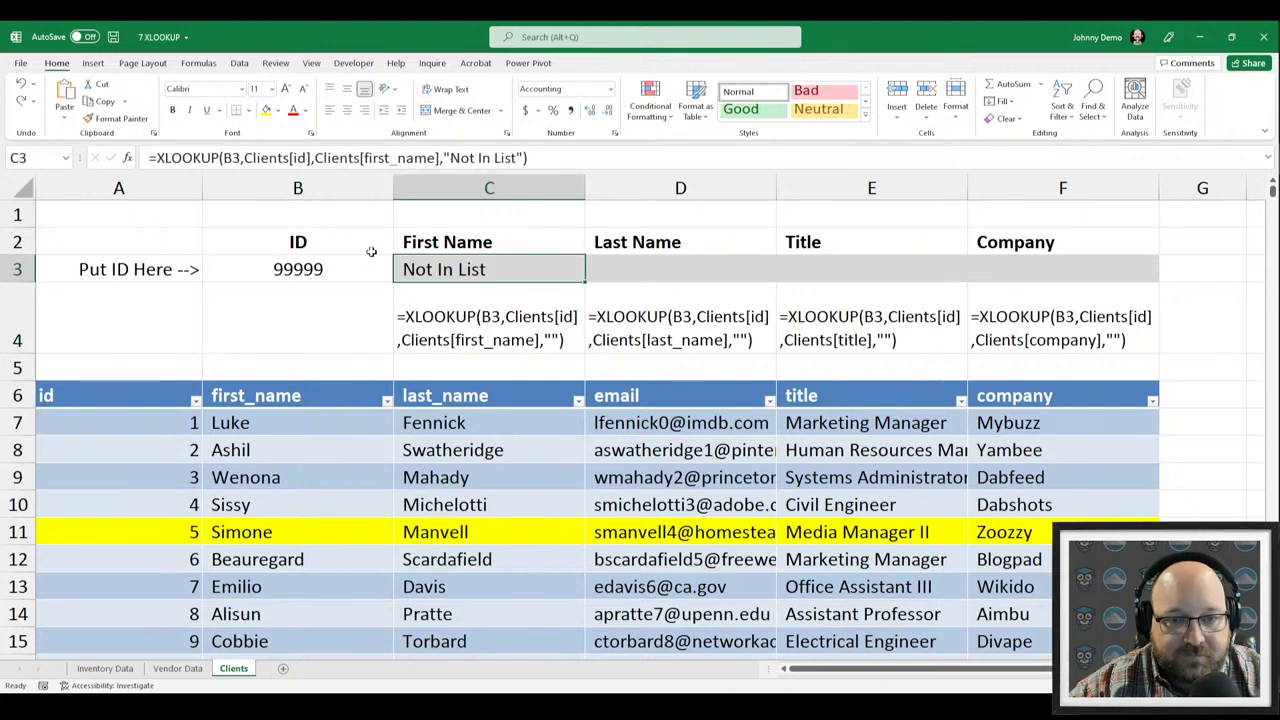
Set the lookup ID in B3 to 5 and select the matching ID and first name cells in the Clients table.
left_click(308, 267)
type("5")
key("Return")
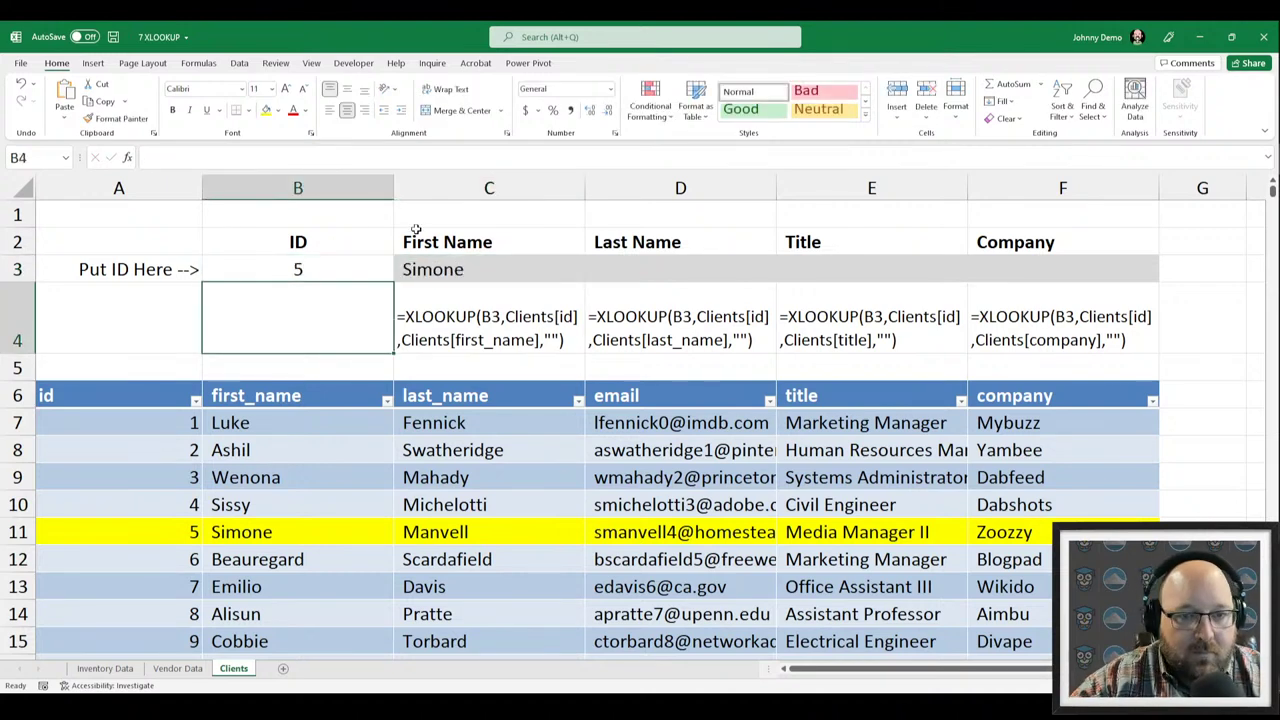
left_click_drag(160, 535, 329, 531)
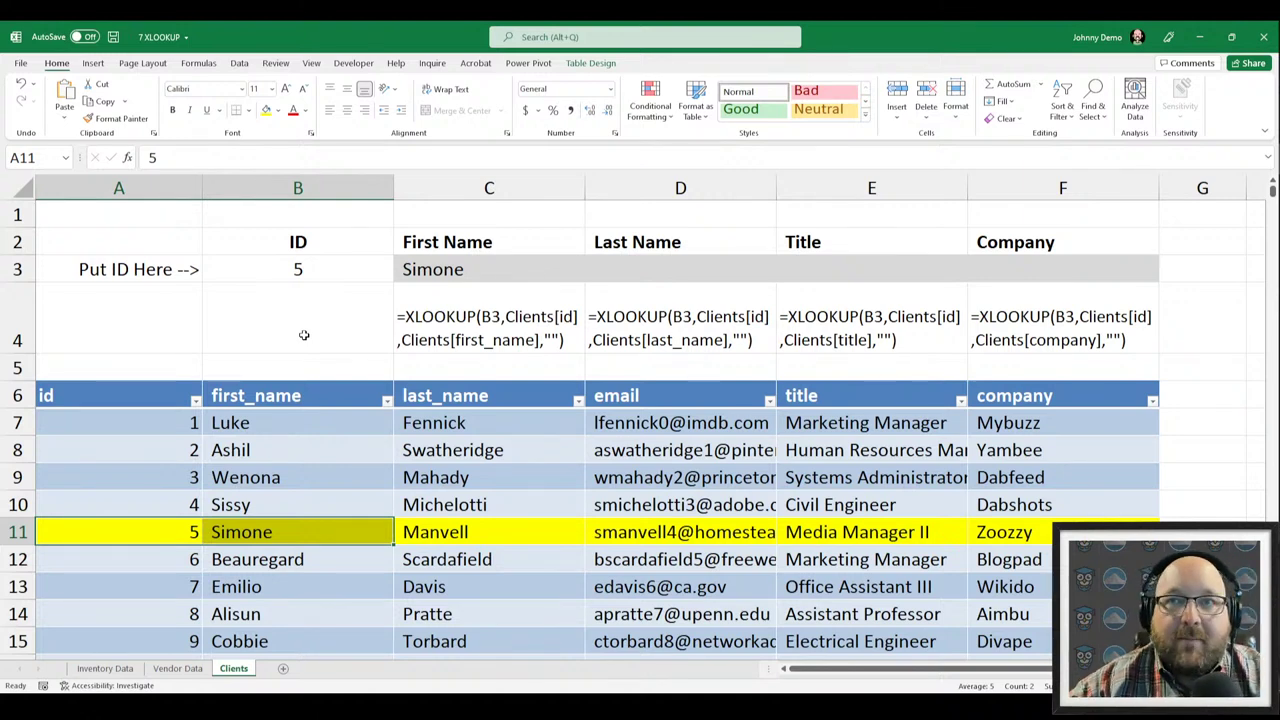
Start an XLOOKUP formula in D3 with B3 as the lookup value and Clients[id] as the lookup array.
left_click(624, 266)
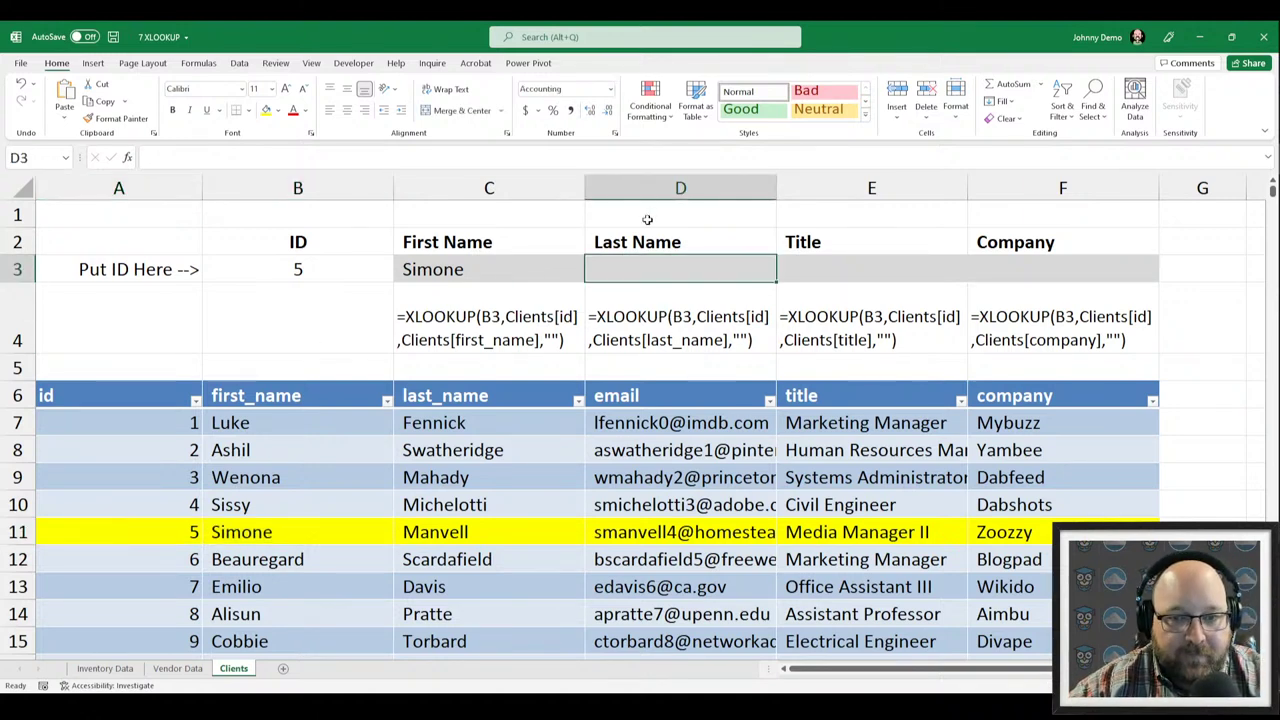
type("=xl")
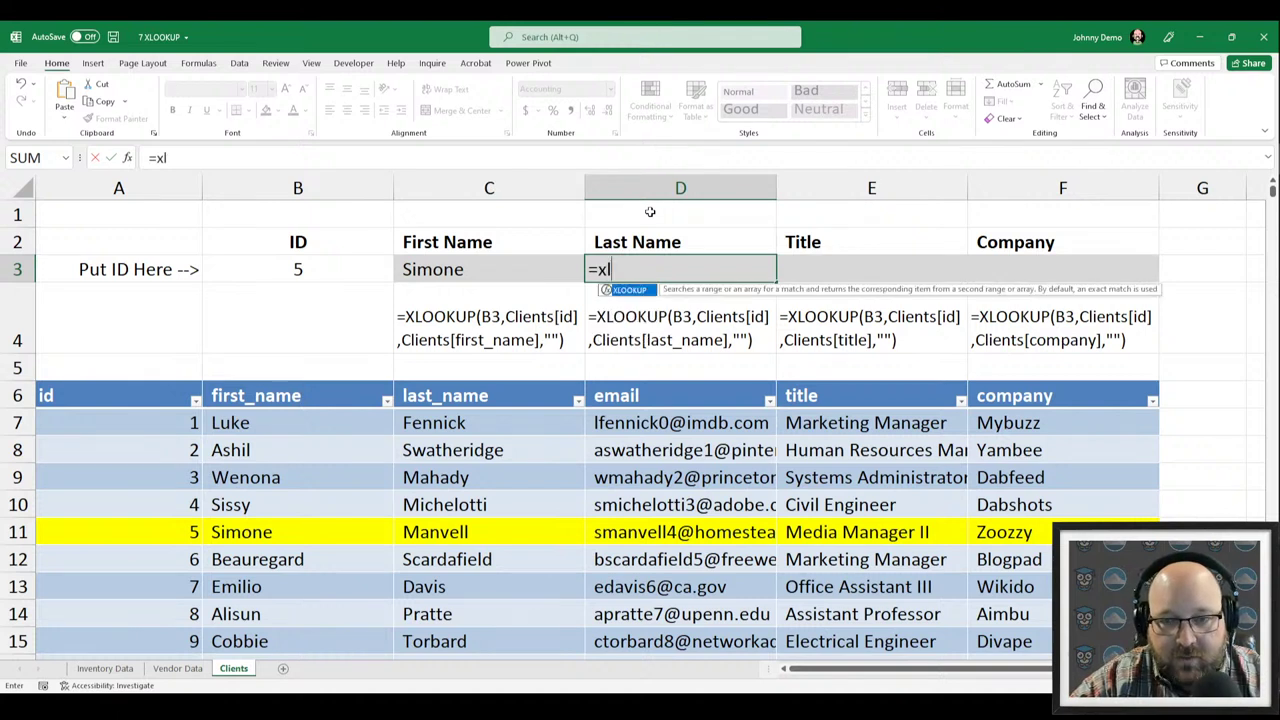
key("Tab")
key("Left")
key("Left")
key("Left")
key("Right")
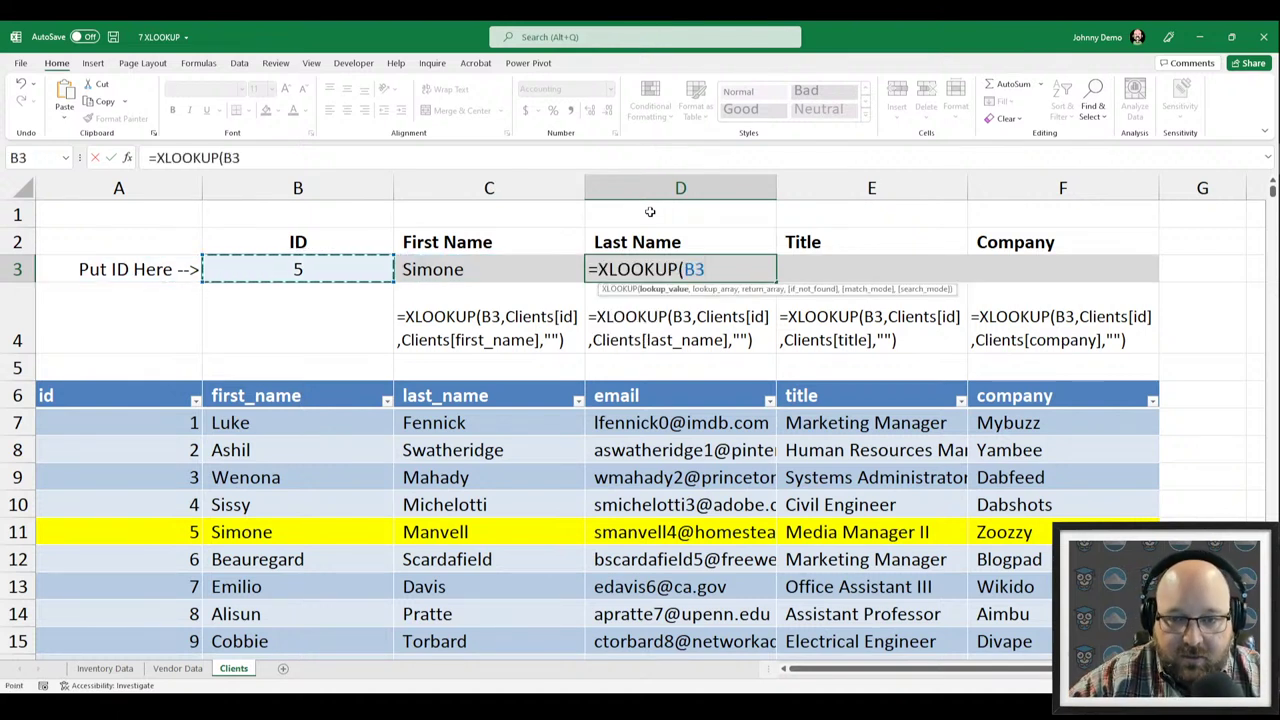
type(",cli")
key("Tab")
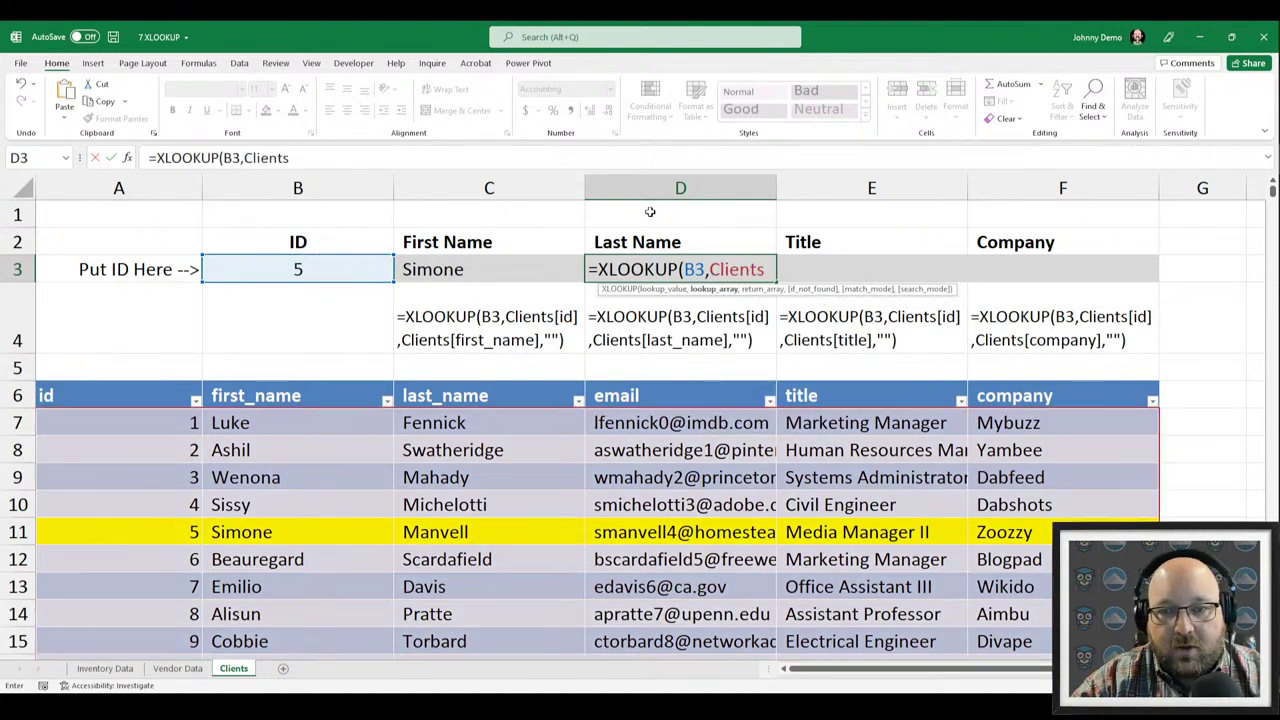
type("[")
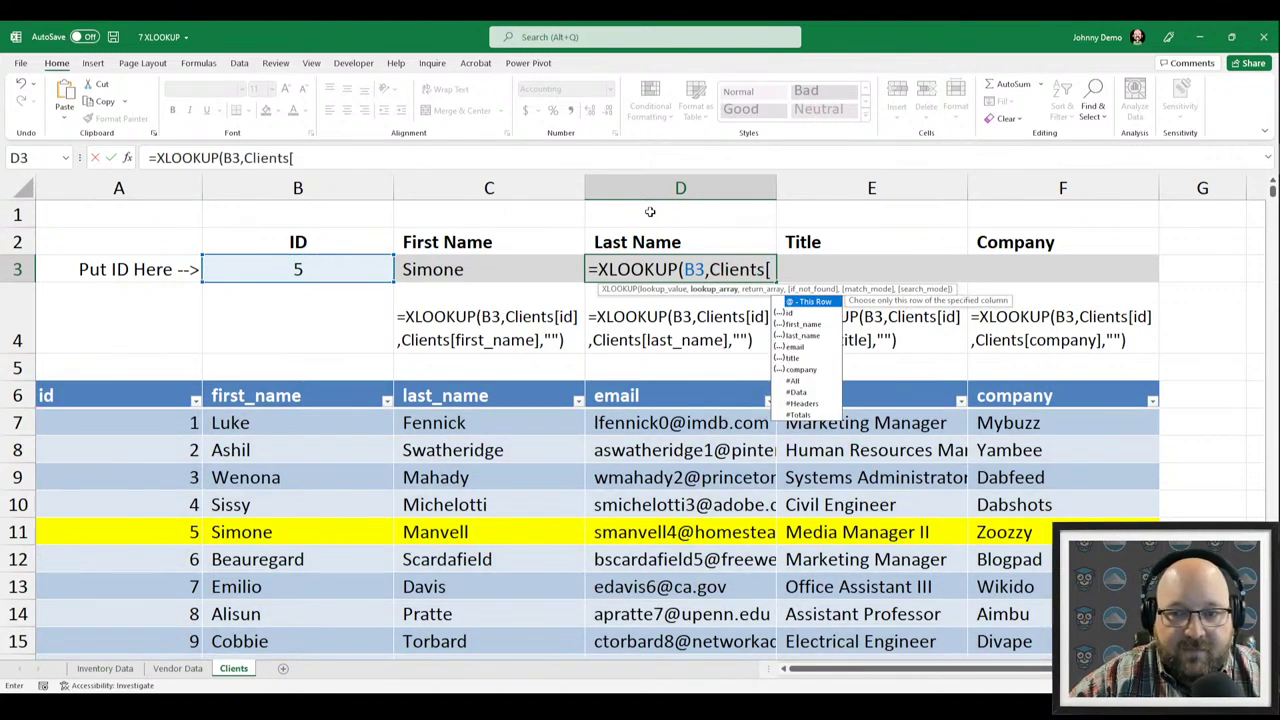
type("i")
key("Tab")
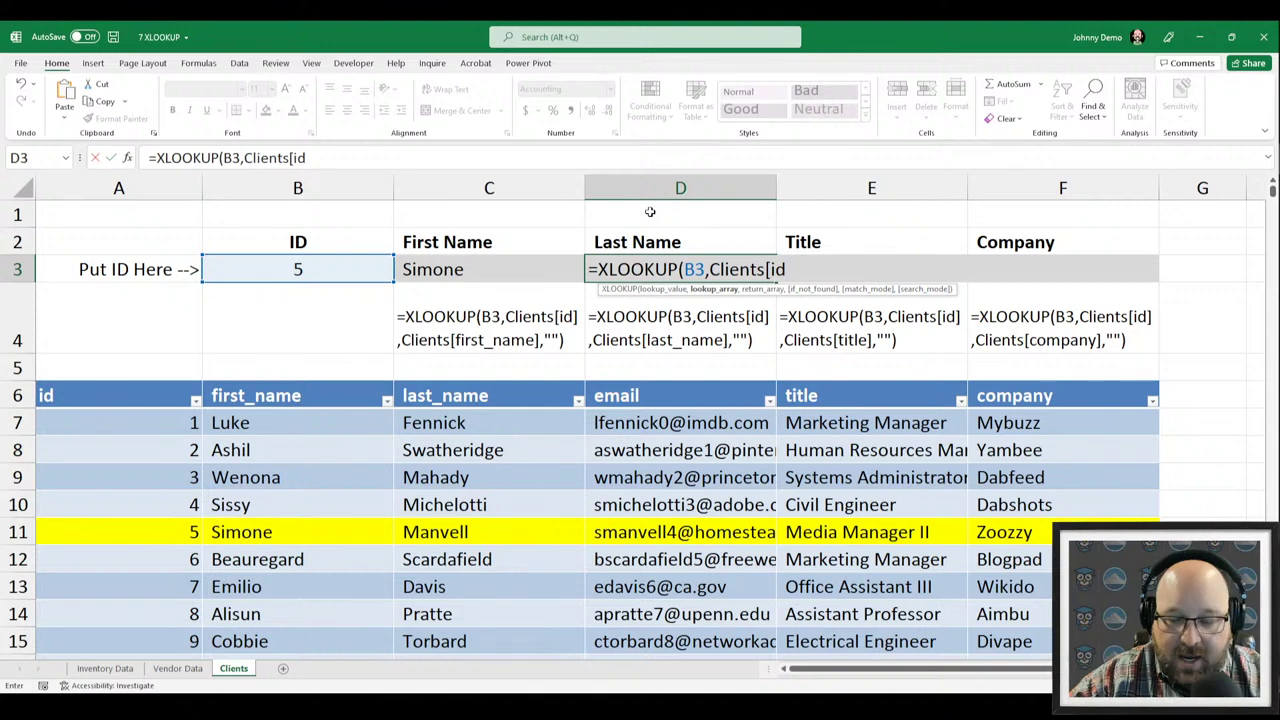
type("],")
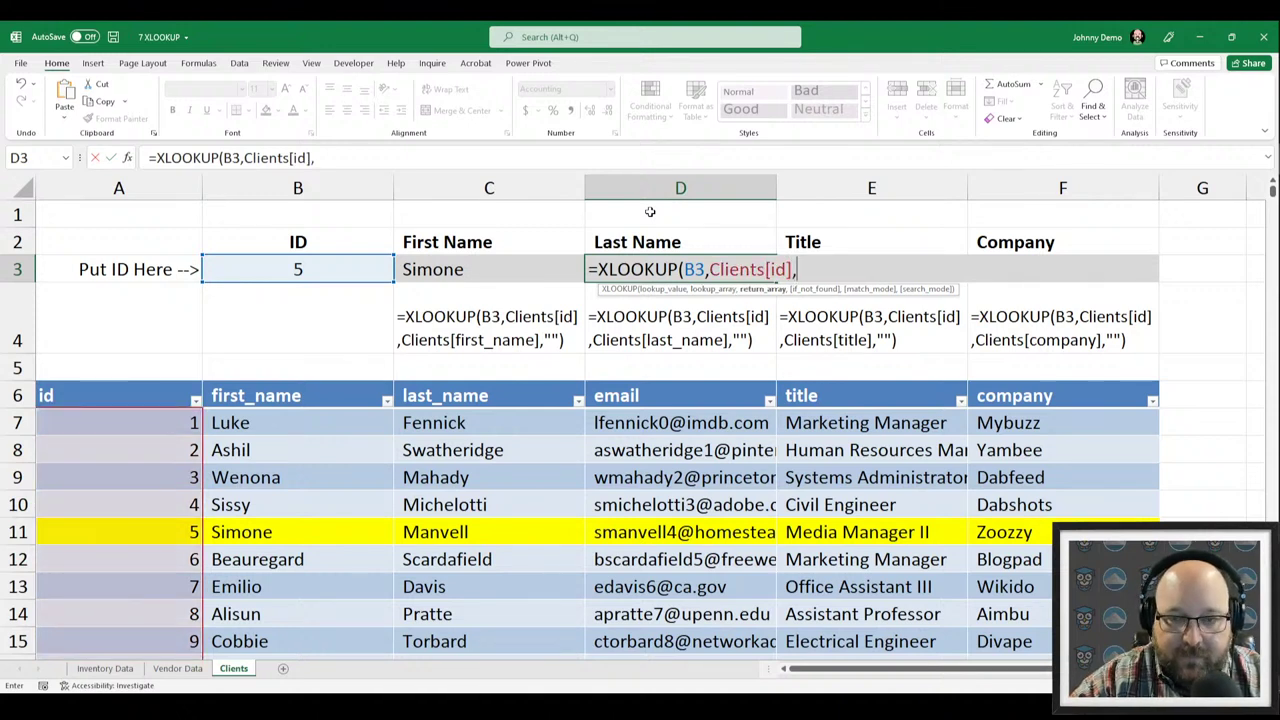
Complete the D3 XLOOKUP with Clients[last_name] as the return array and an empty string as the if-not-found argument, and review the formula's references.
type("clie")
key("Tab")
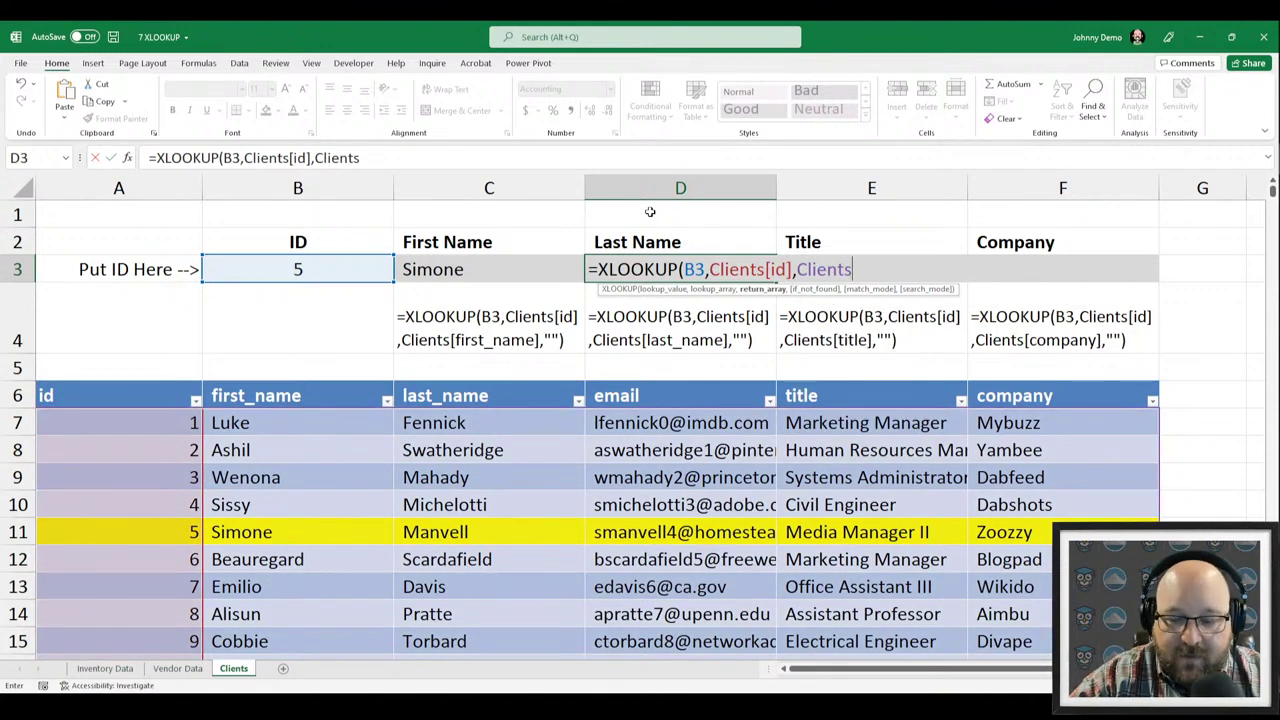
type("[l")
key("Tab")
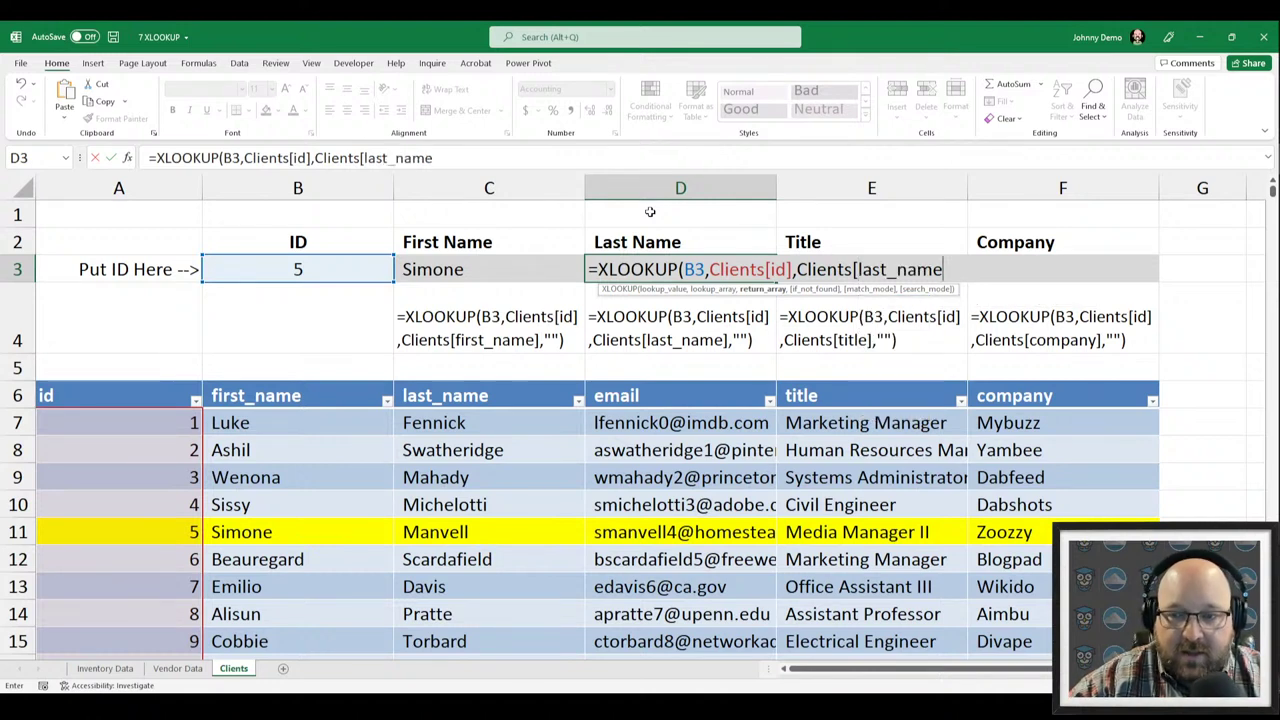
type("],\"\"")
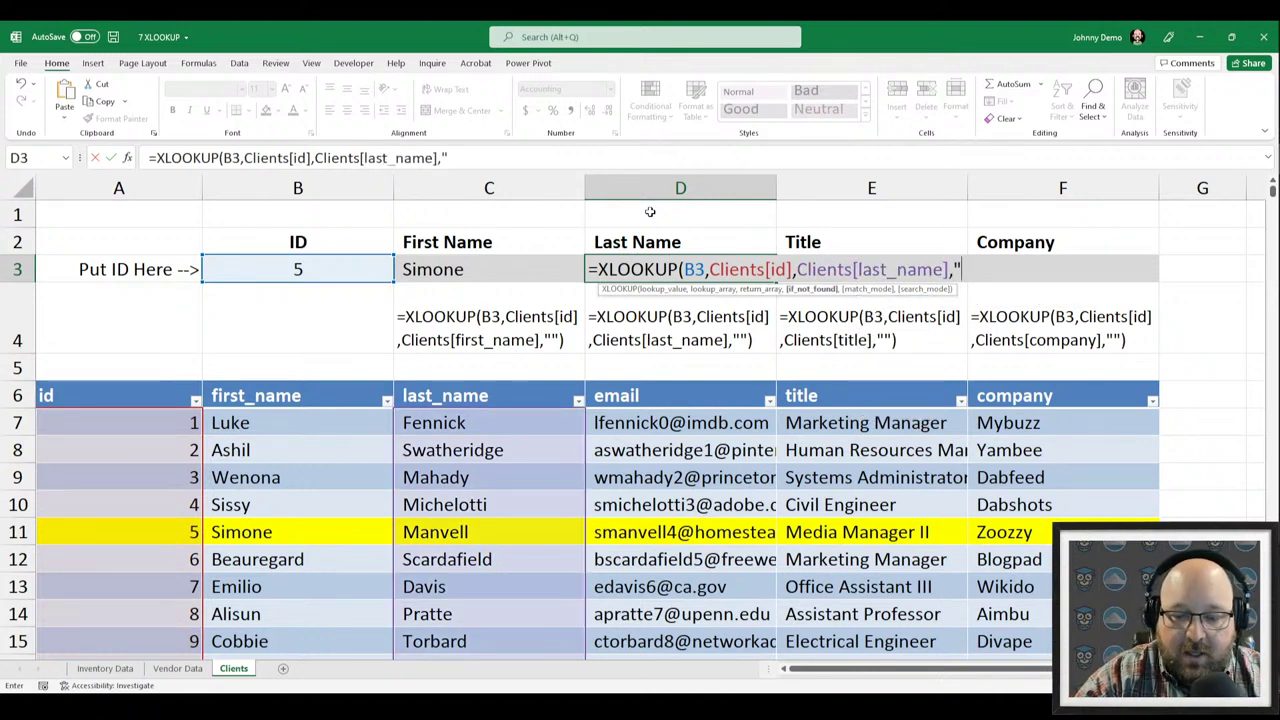
type(")")
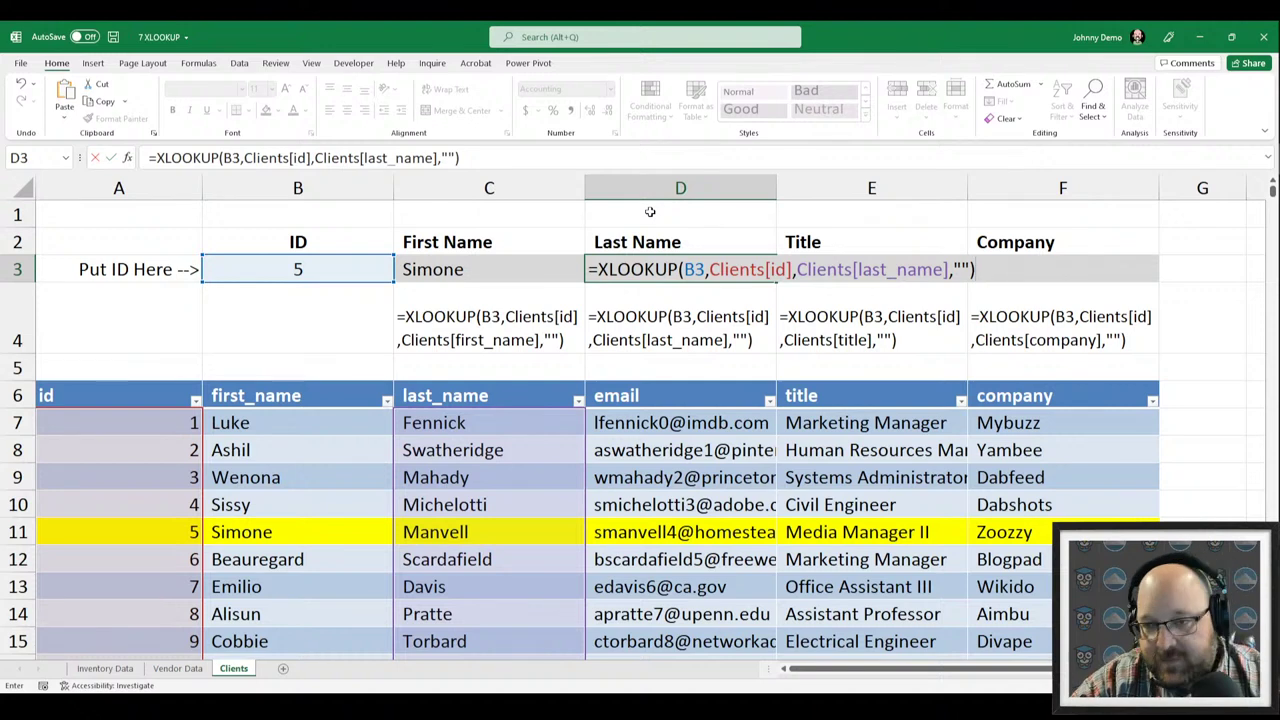
key("Return")
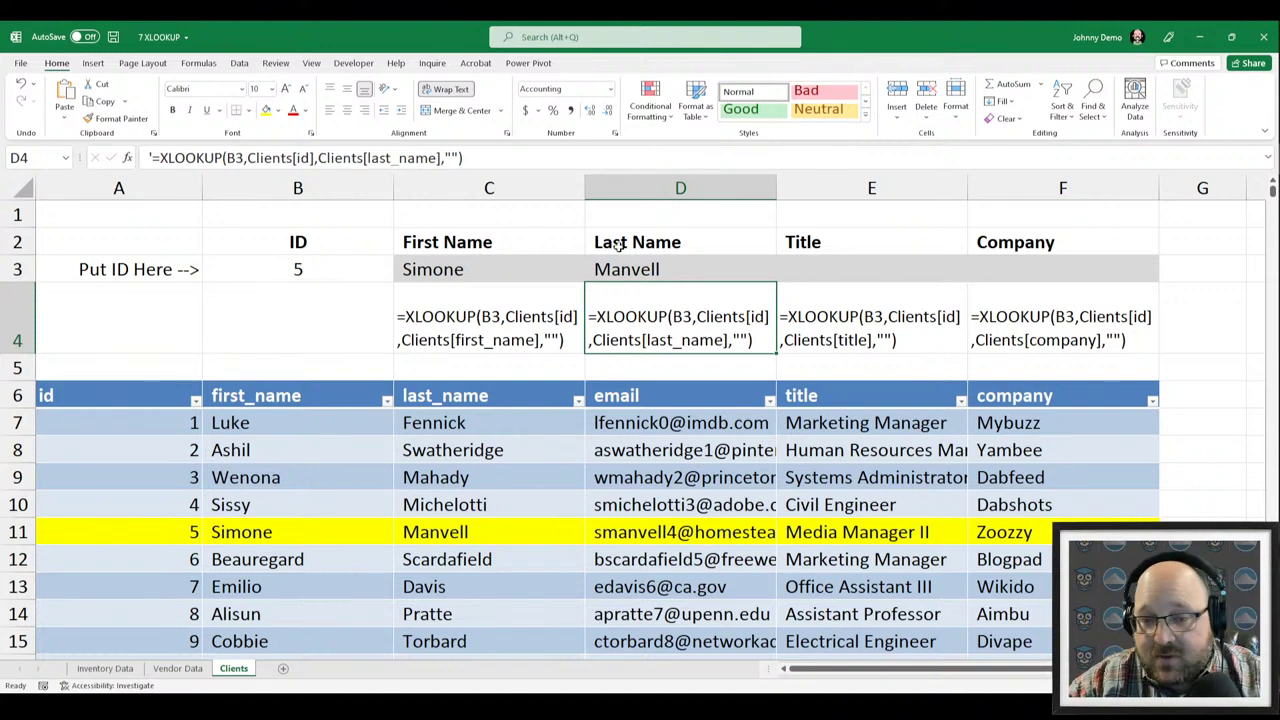
double_click(645, 270)
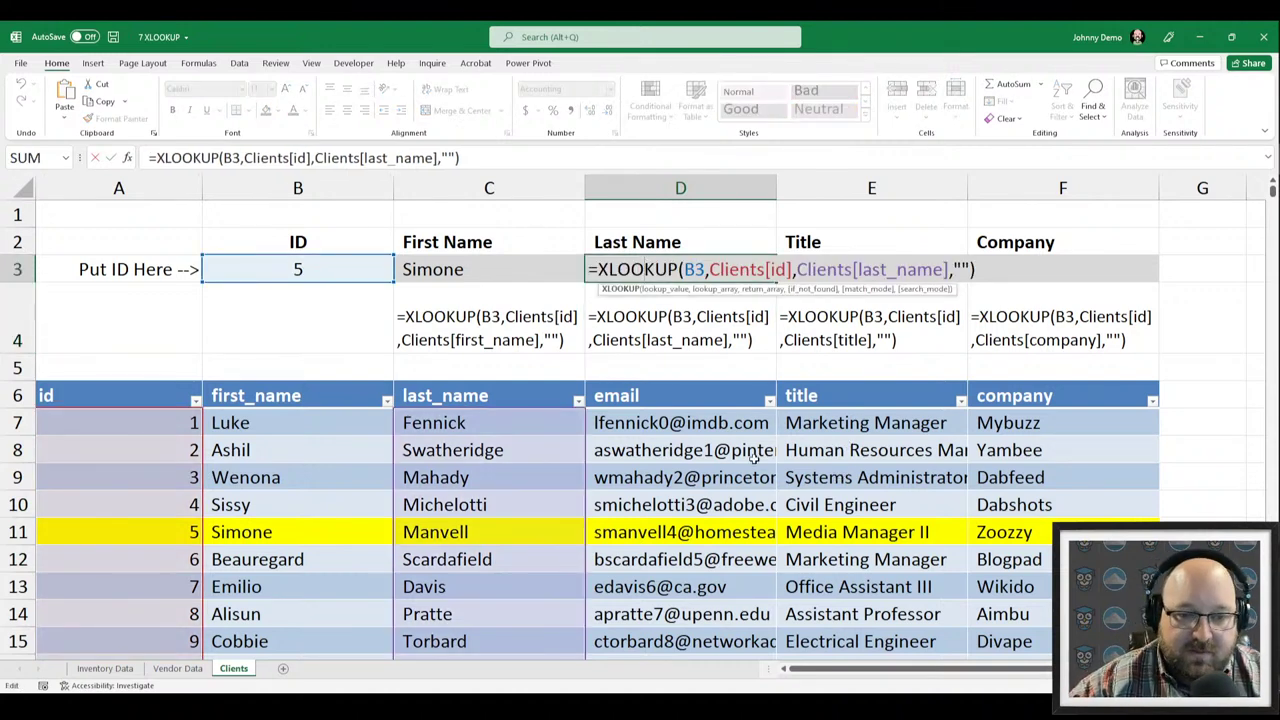
key("Escape")
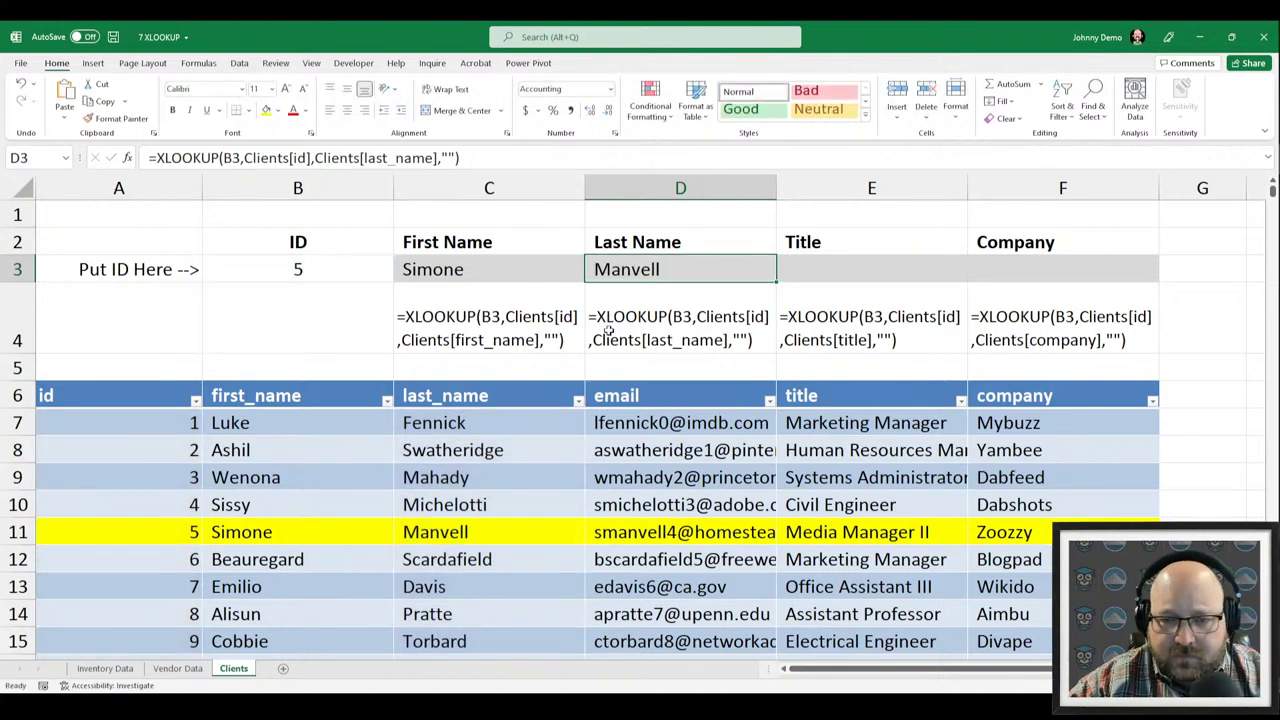